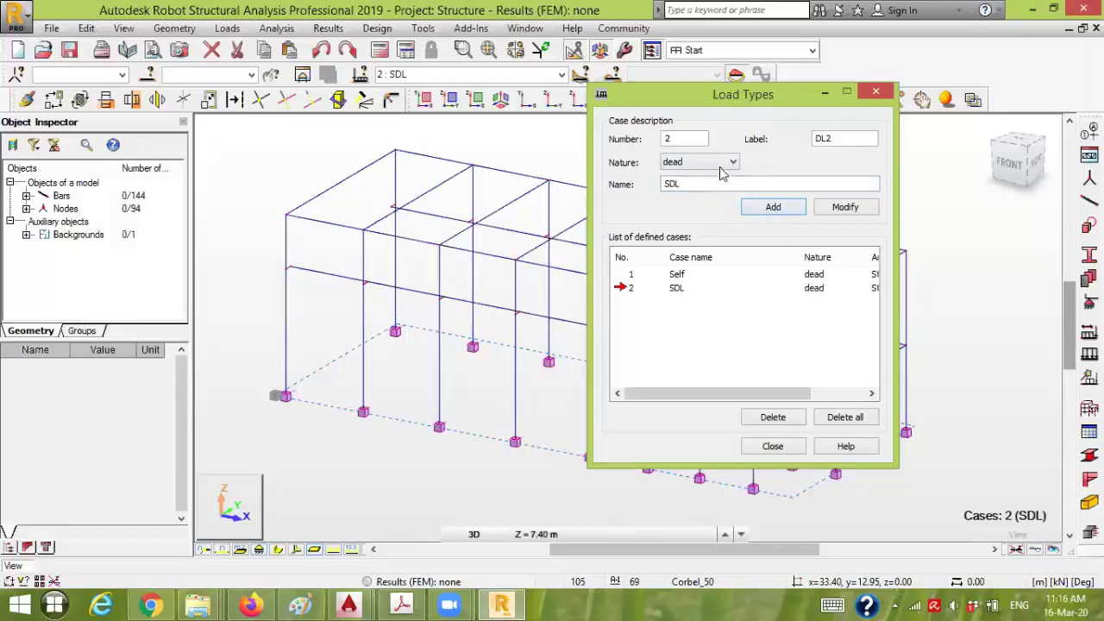
Add a live load case LL1 and a wind load case WIND1 to the defined cases and finish the load types
click(707, 178)
click(762, 208)
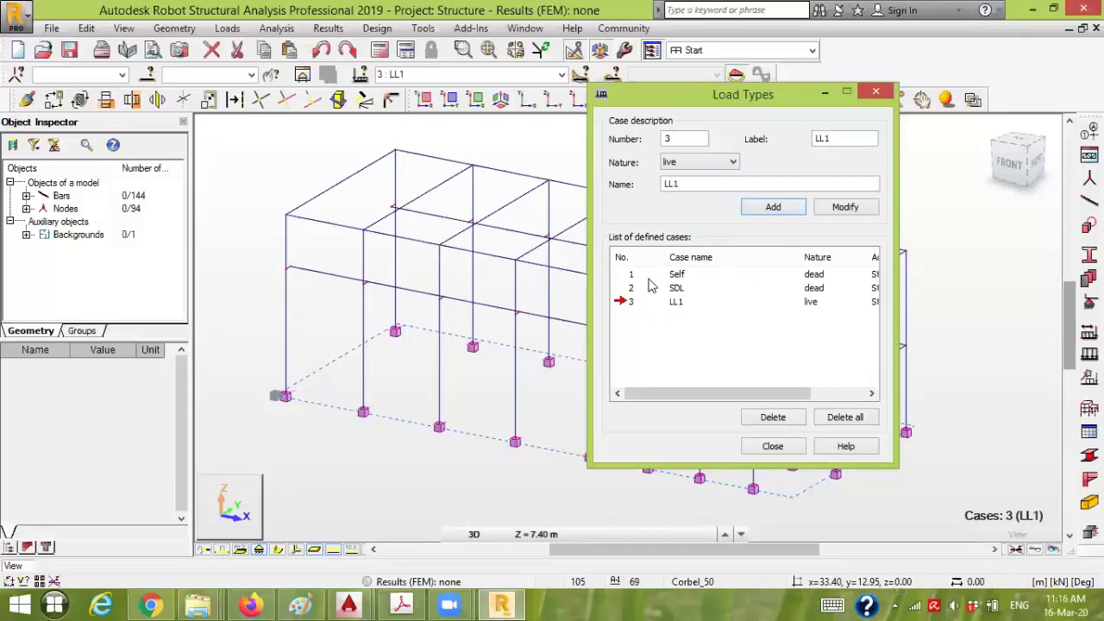
click(720, 166)
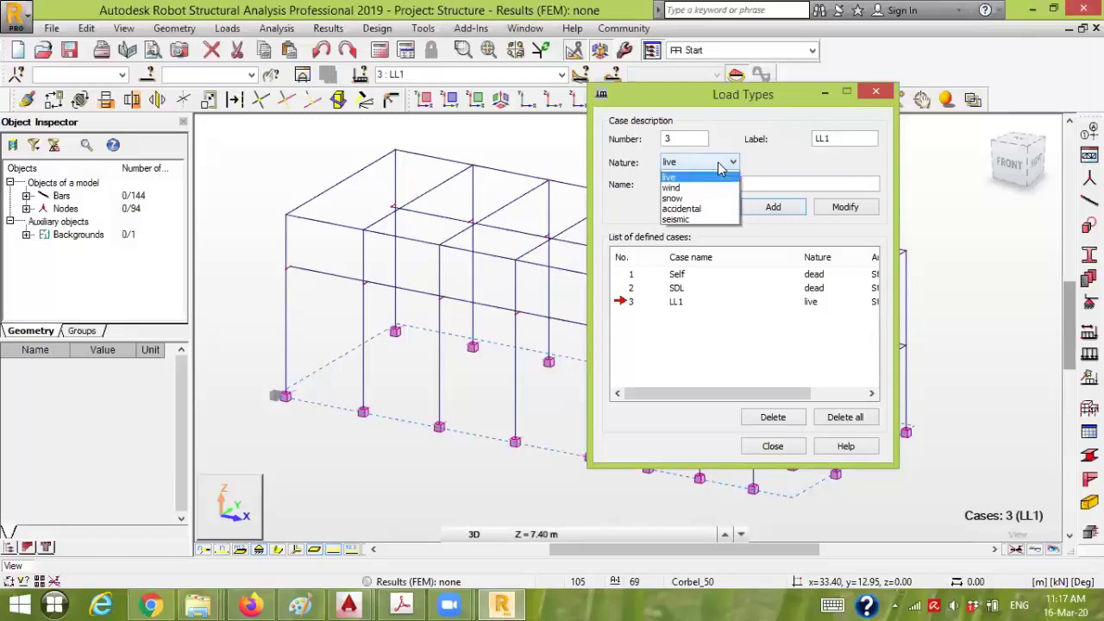
click(673, 197)
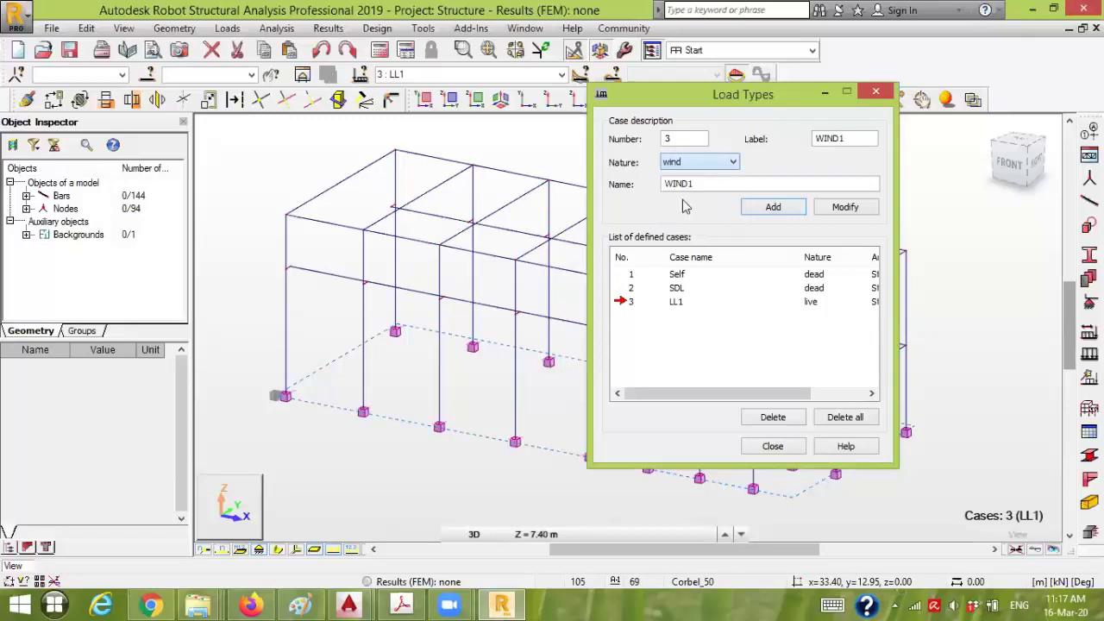
click(774, 207)
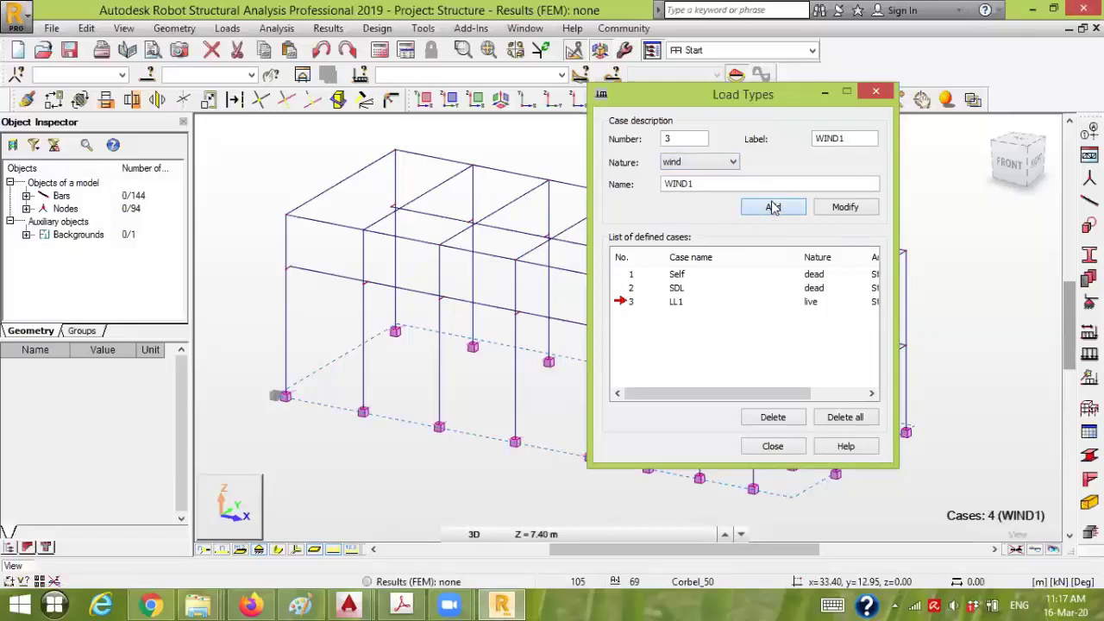
click(770, 446)
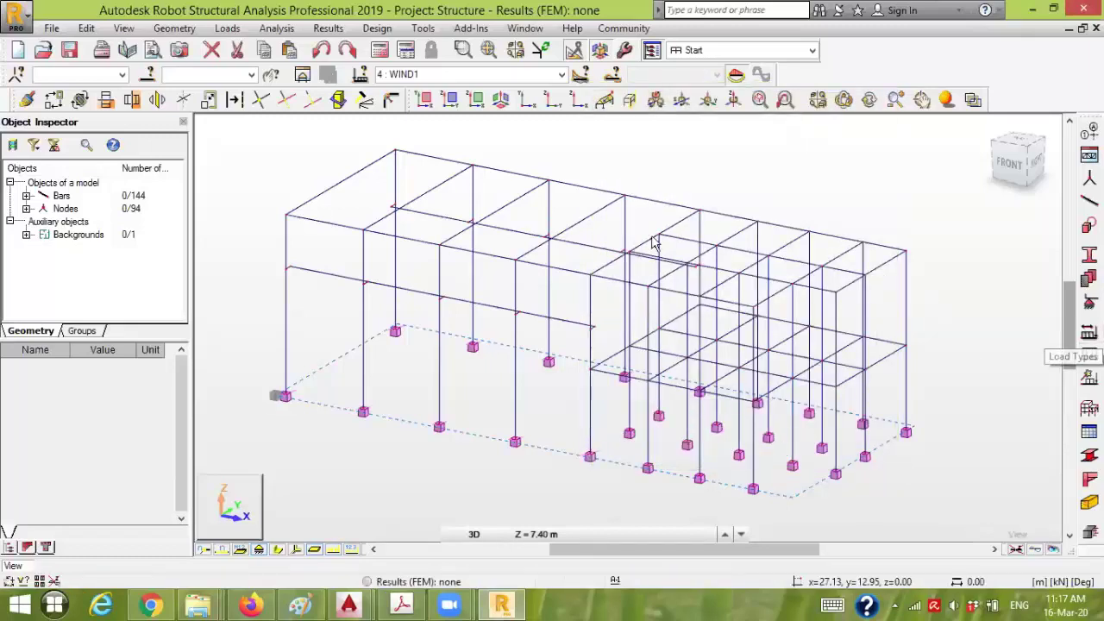
Examine the self-weight entry in the load table, widening the column that shows where it applies, and close the table
click(246, 31)
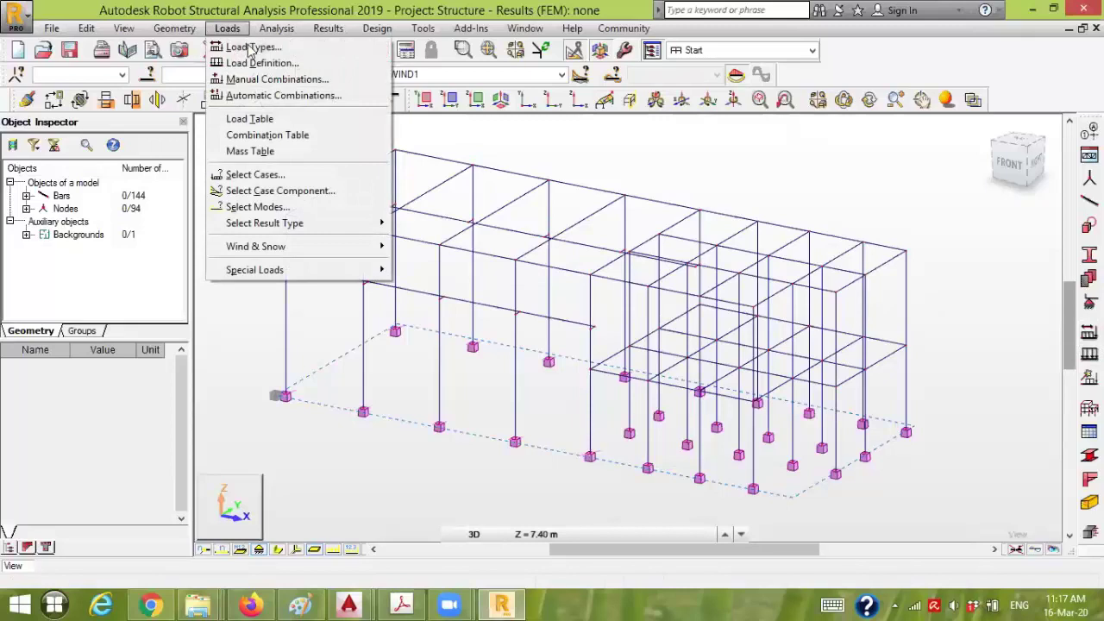
click(265, 114)
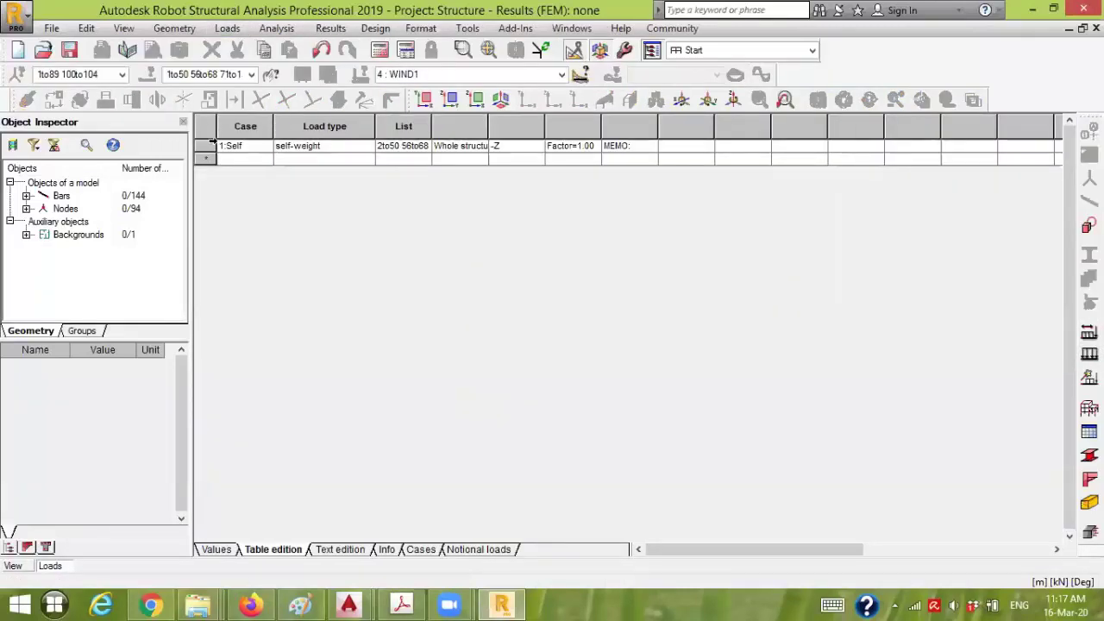
click(212, 145)
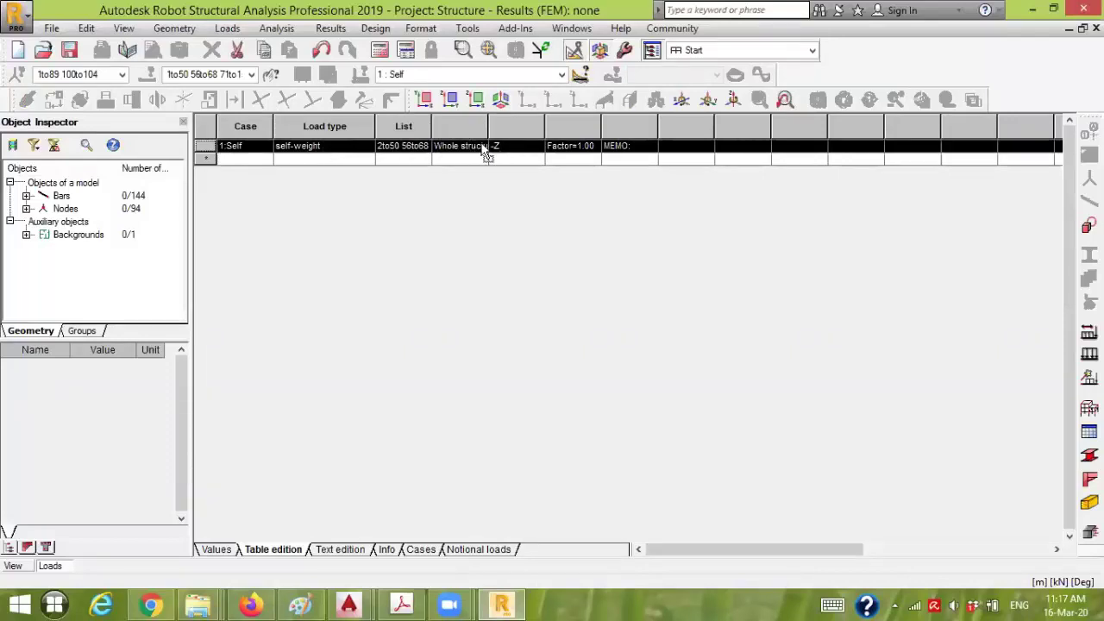
drag(487, 125, 561, 122)
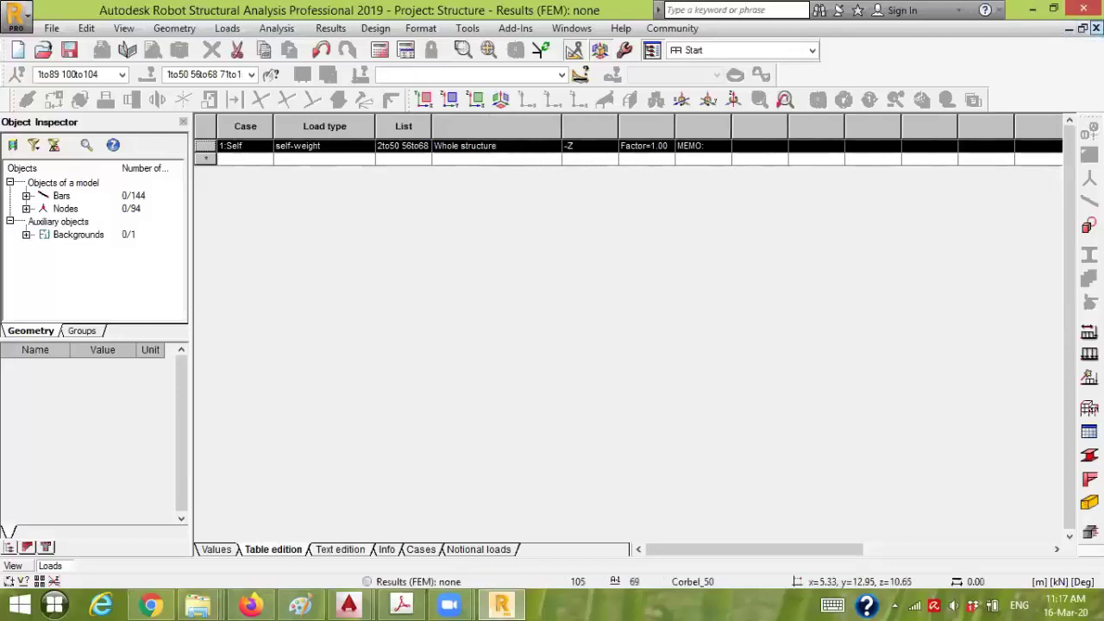
click(1096, 28)
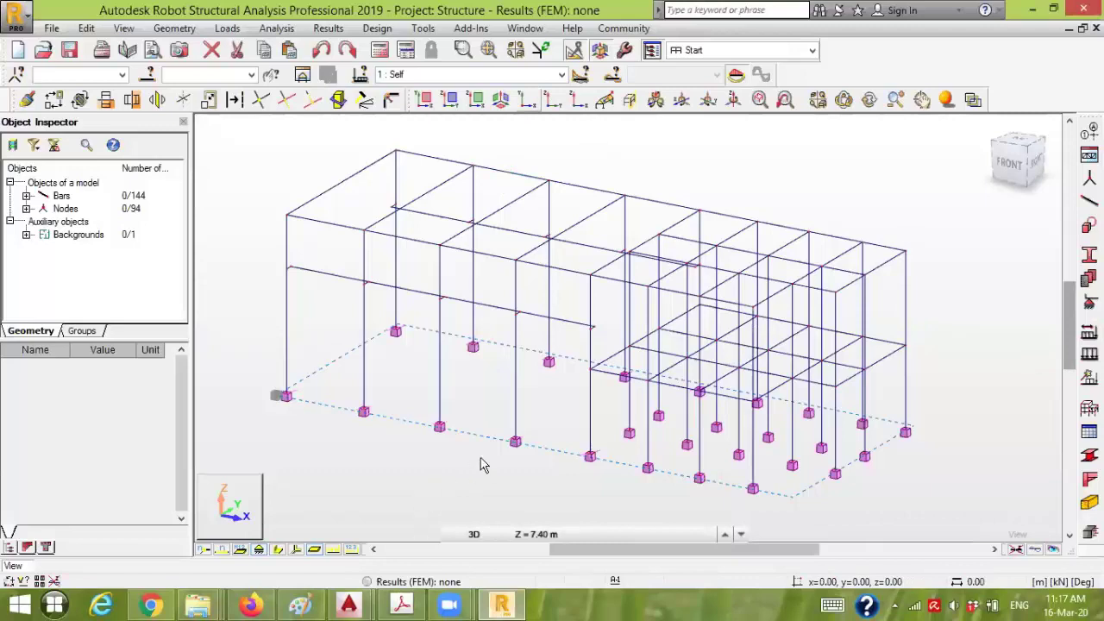
Make SDL the active load case and isolate the beams of the intermediate floor in a separate 3D editing view
click(561, 75)
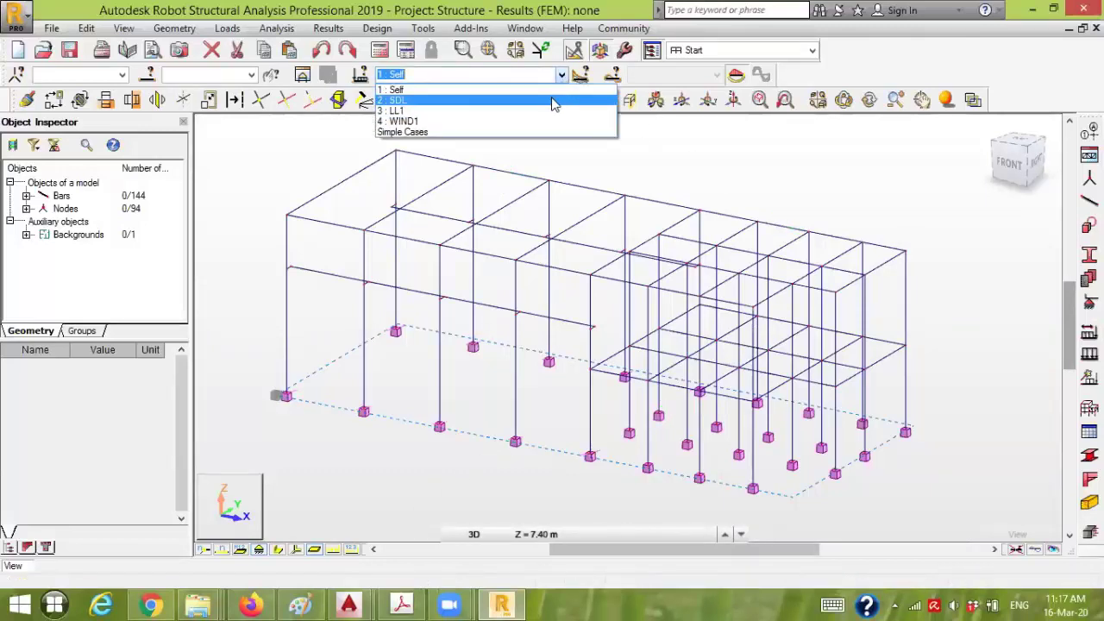
click(554, 100)
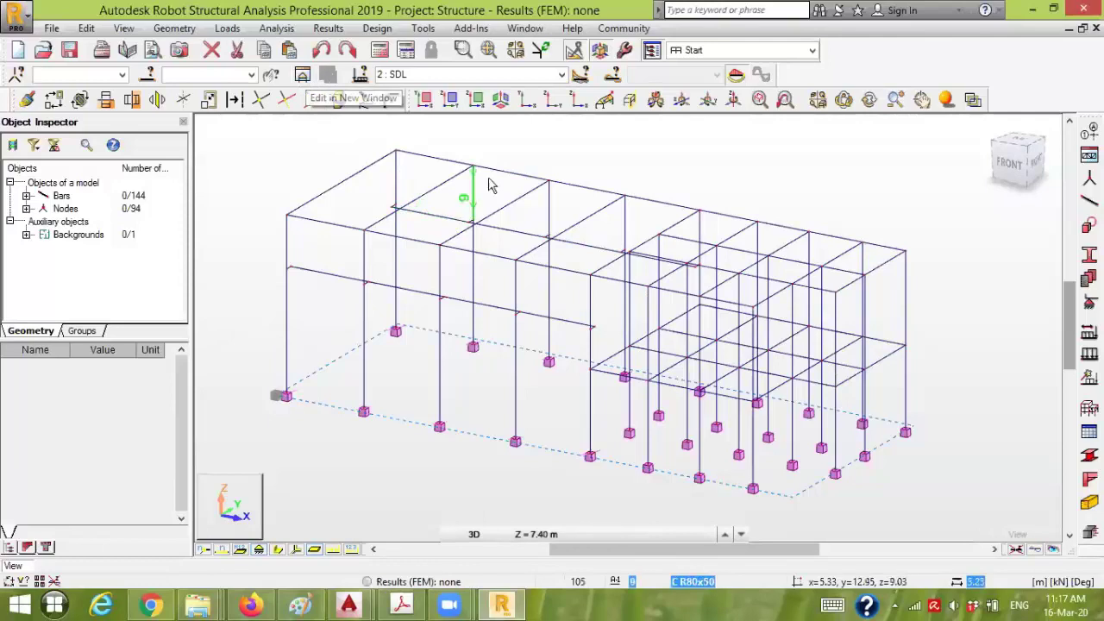
click(558, 108)
drag(858, 300, 886, 299)
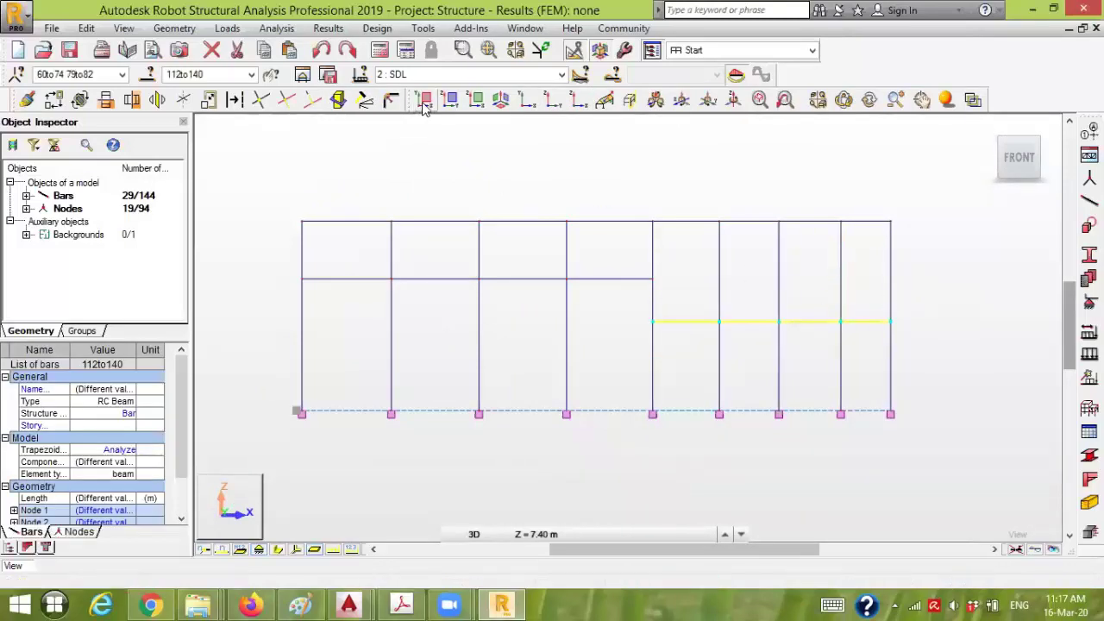
click(501, 100)
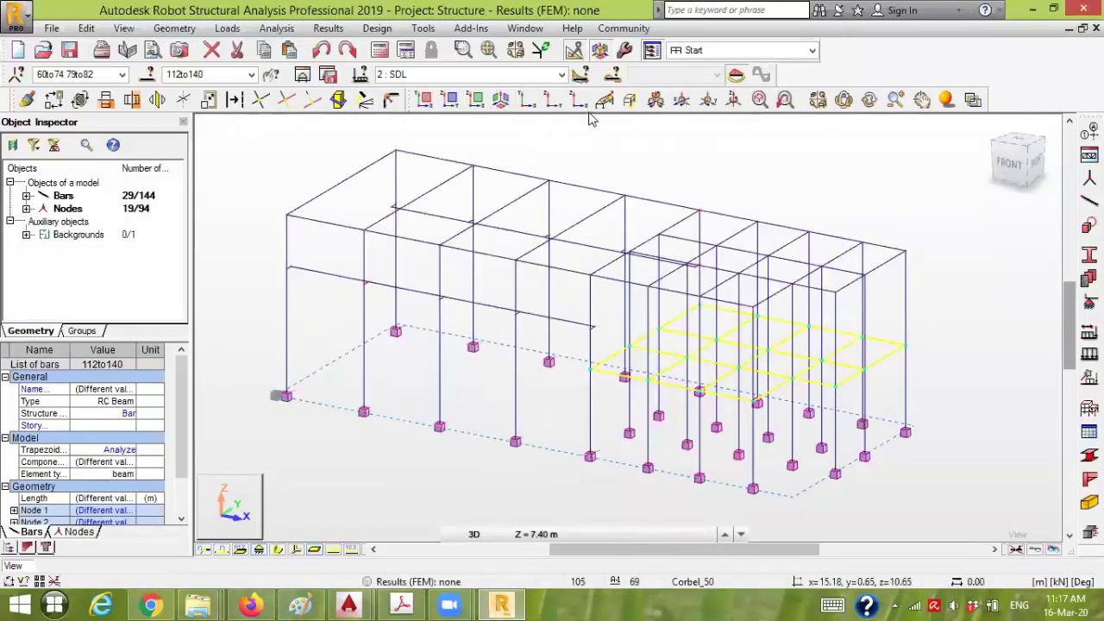
click(303, 75)
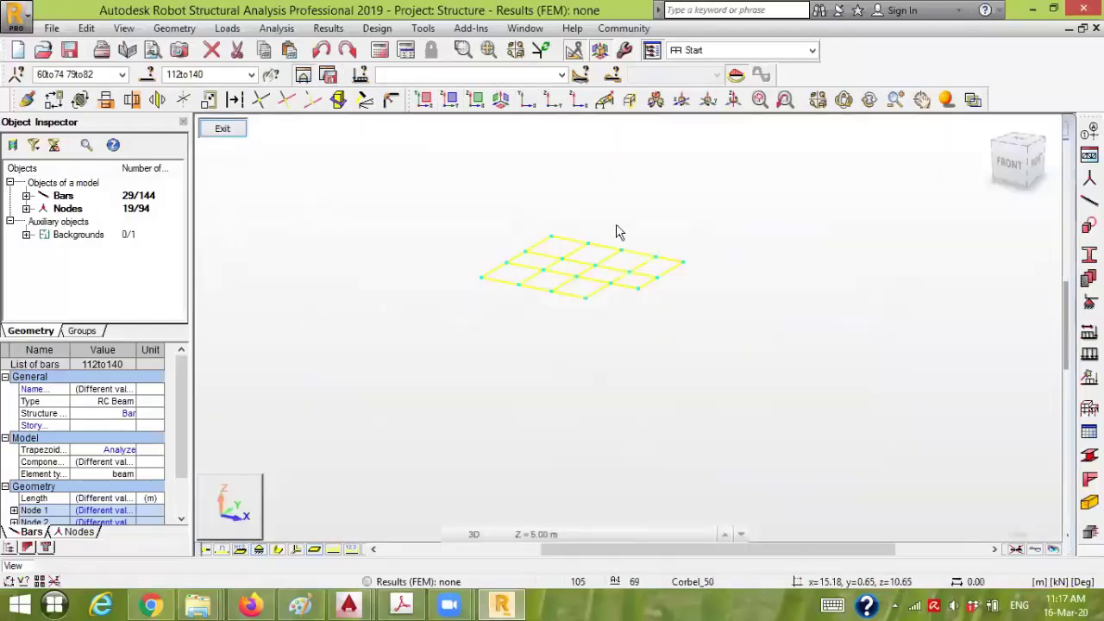
scroll(587, 203, up, 4)
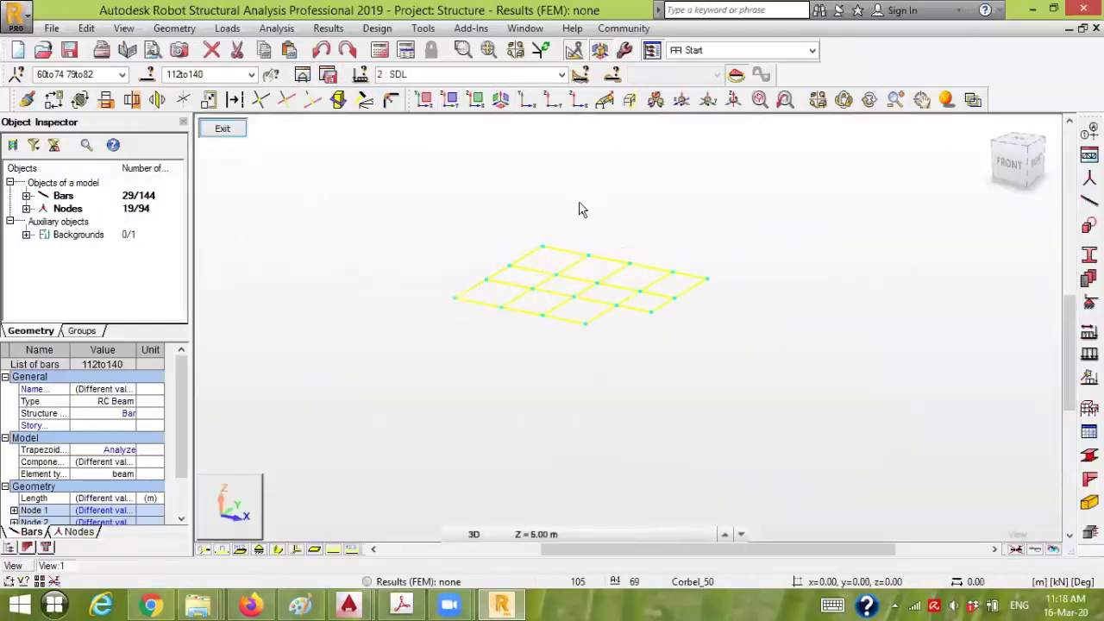
click(435, 246)
middle_drag(453, 232, 468, 209)
scroll(496, 217, up, 1)
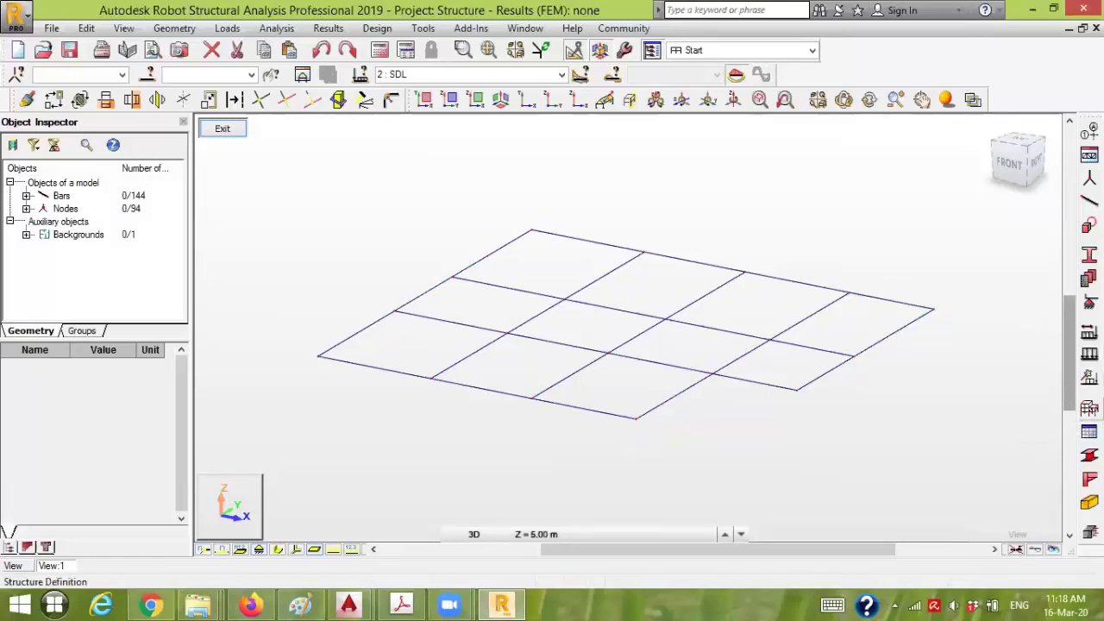
Define a new rigid link labelled Diaphragm with the UX, UY and RZ directions blocked
click(1088, 409)
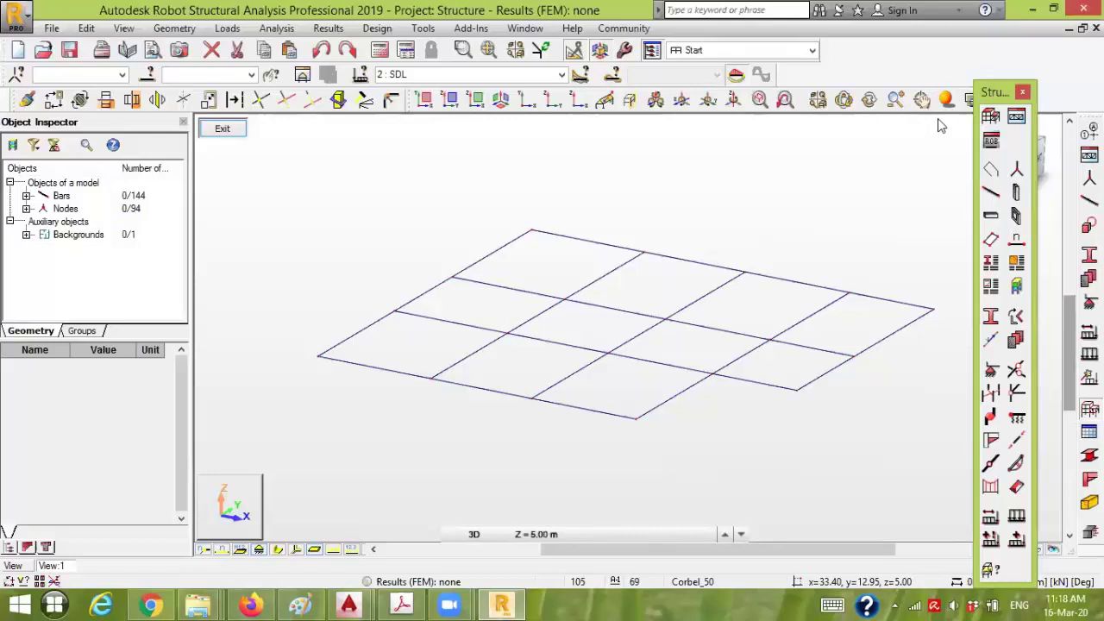
drag(994, 92, 944, 129)
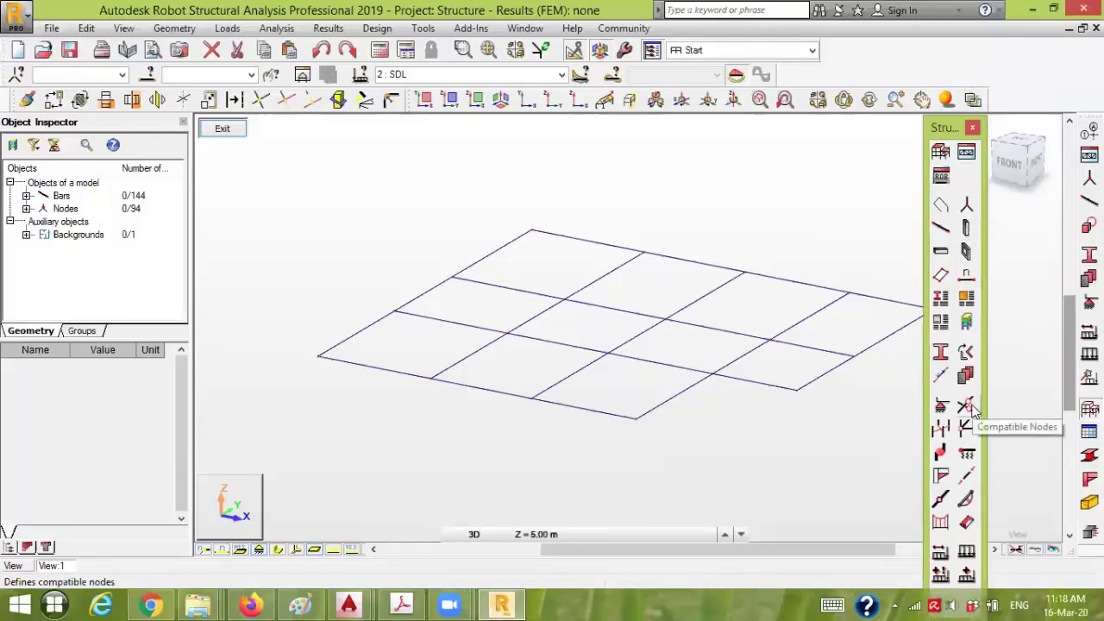
click(941, 432)
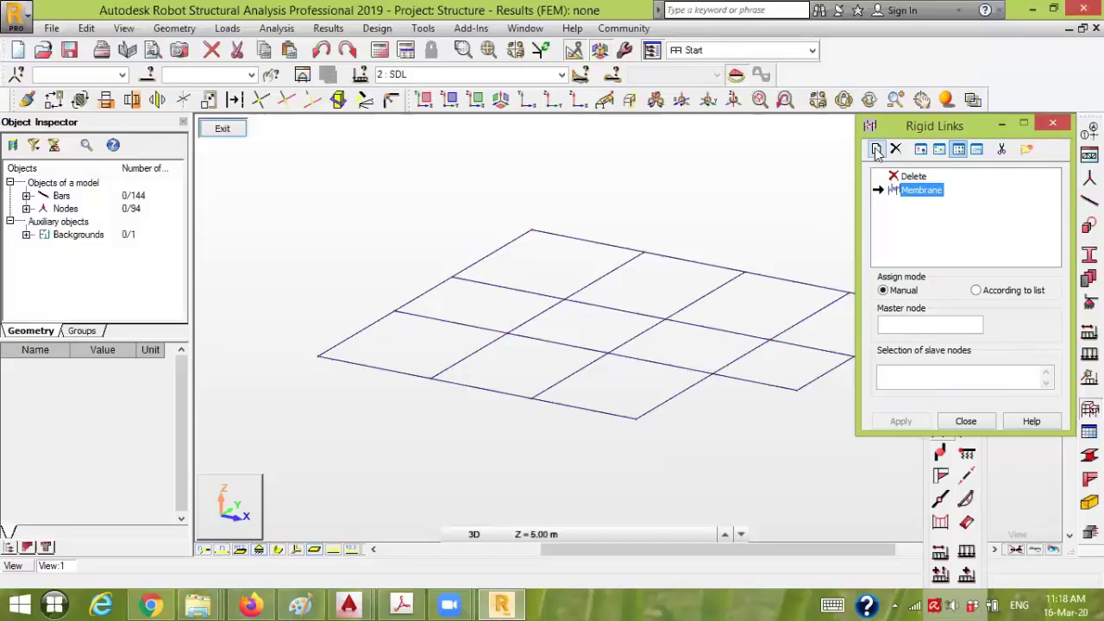
click(876, 150)
drag(1041, 214, 974, 214)
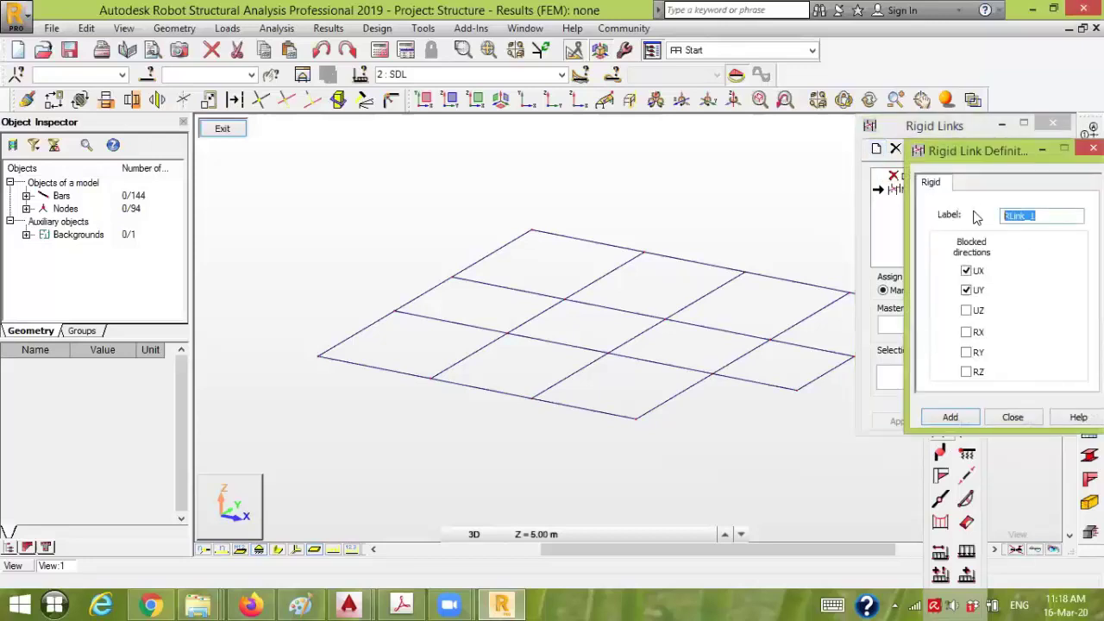
text(Diaphragm)
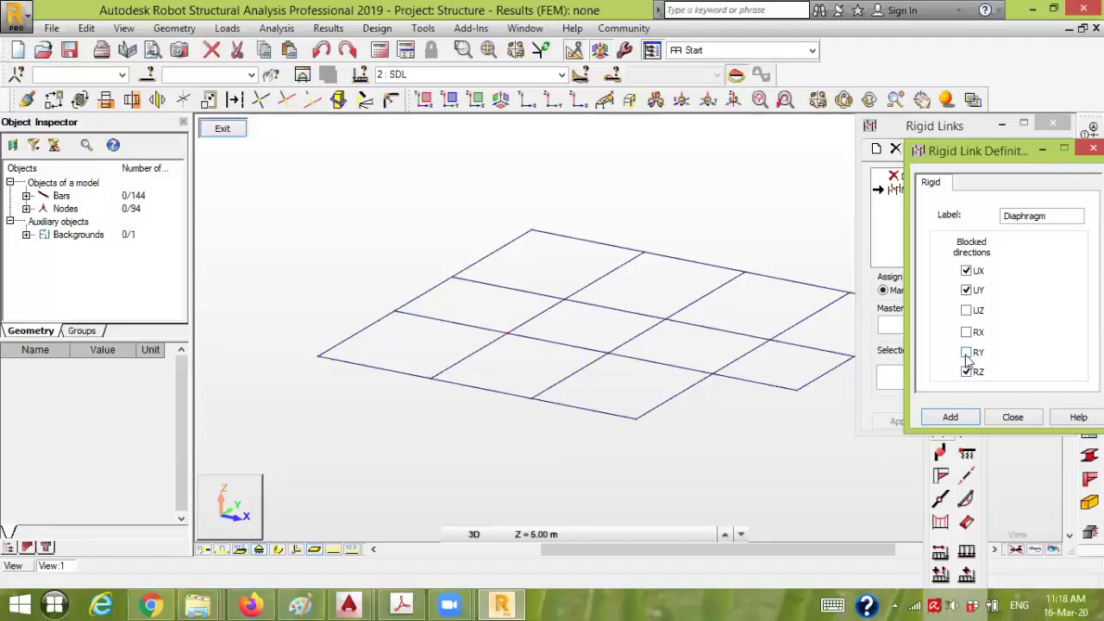
click(967, 290)
click(963, 418)
click(1009, 417)
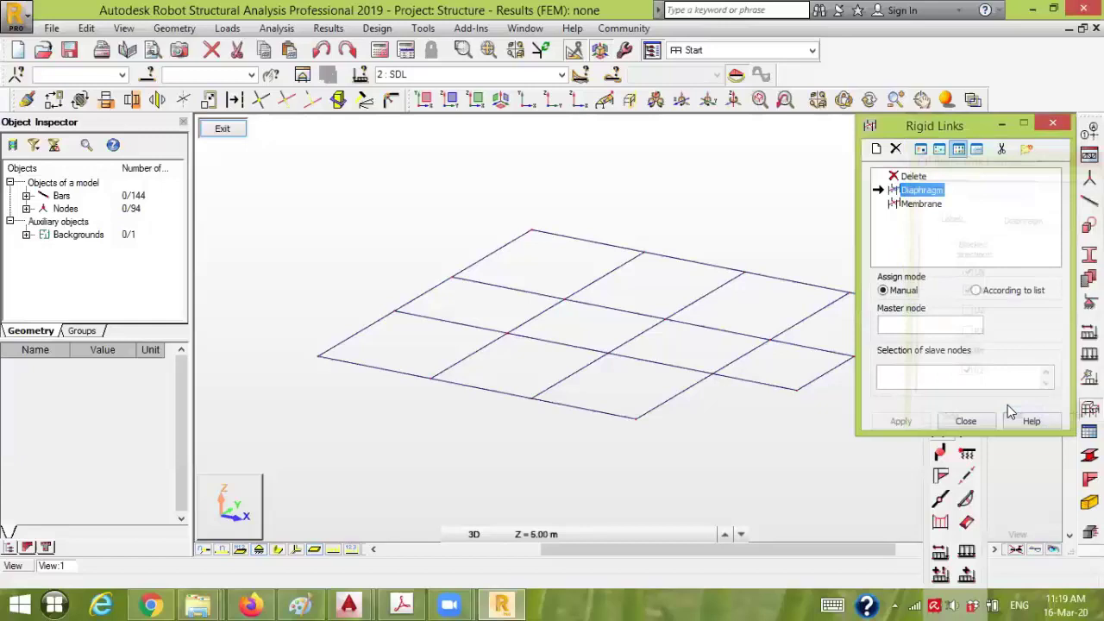
Pick central floor node 73 as the master node of the Diaphragm rigid link
click(909, 328)
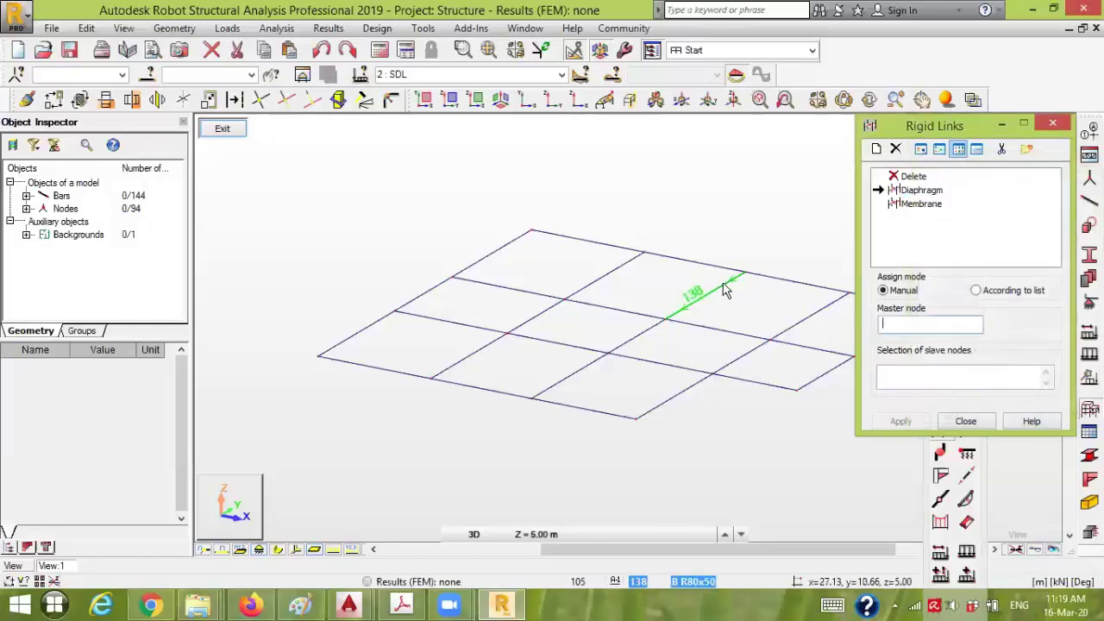
scroll(690, 283, down, 2)
scroll(650, 283, down, 1)
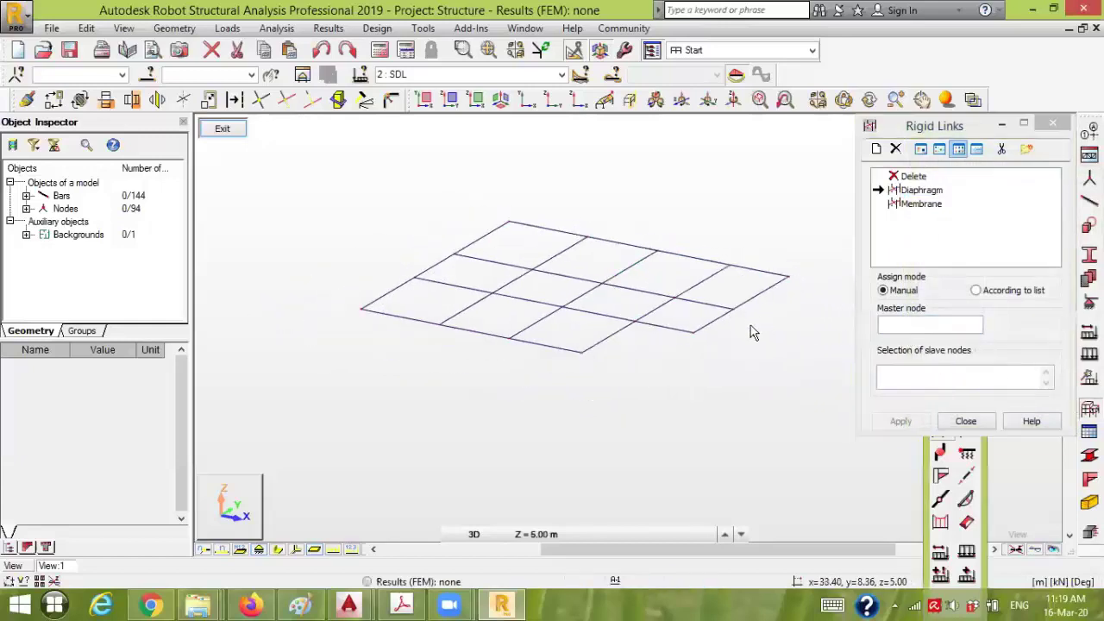
click(606, 290)
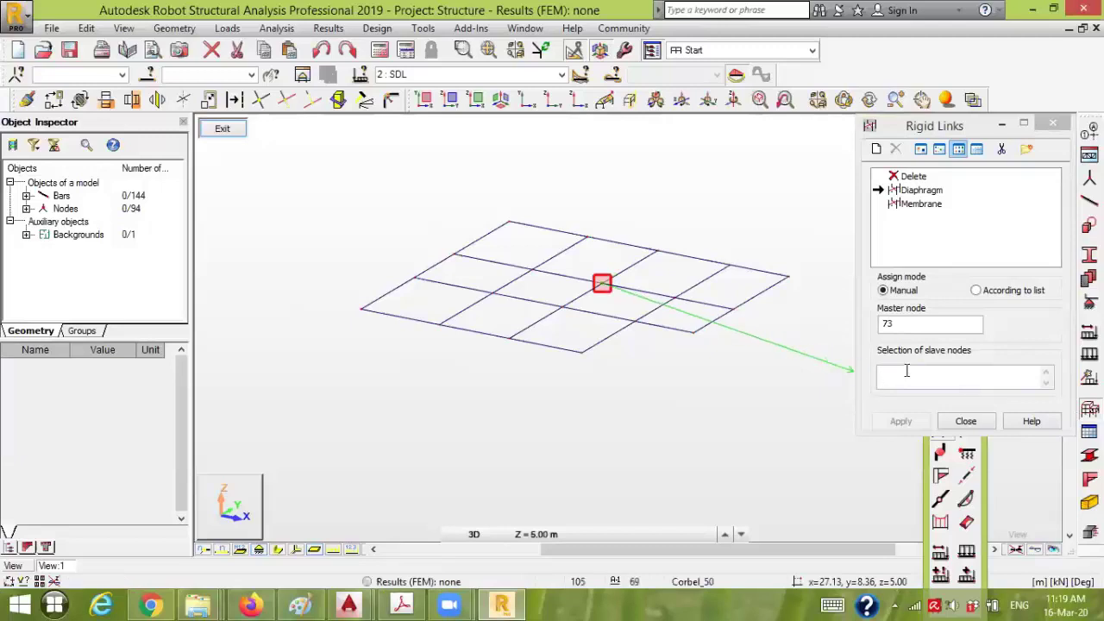
Apply the Diaphragm rigid link to all nodes of the isolated floor as slave nodes and finish the link definition
middle_drag(727, 387, 653, 390)
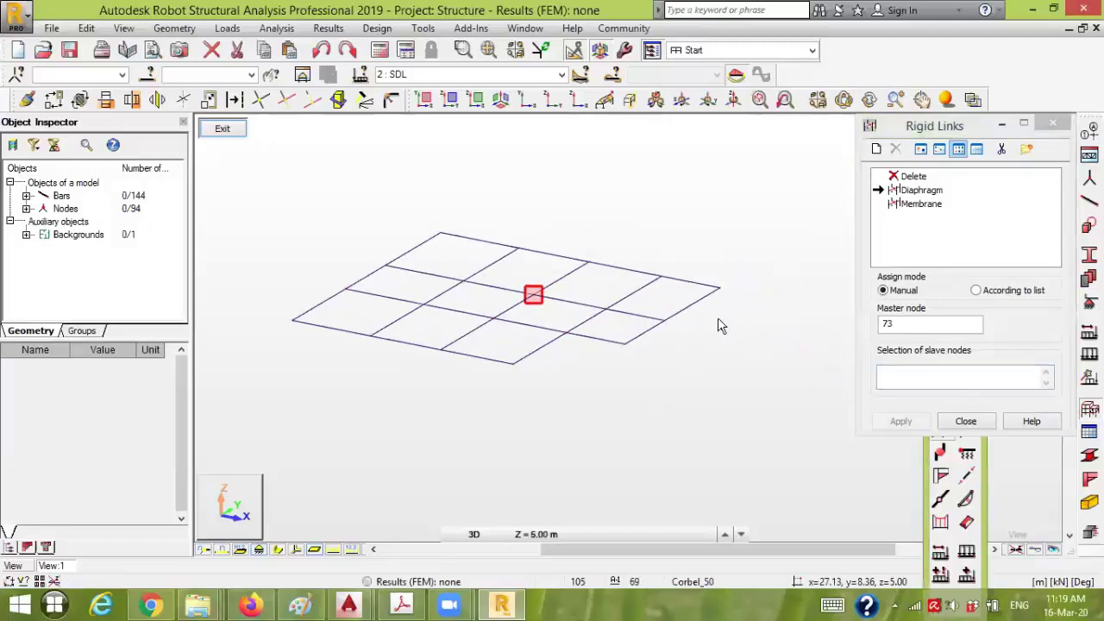
right_click(623, 319)
click(708, 346)
drag(770, 429, 273, 188)
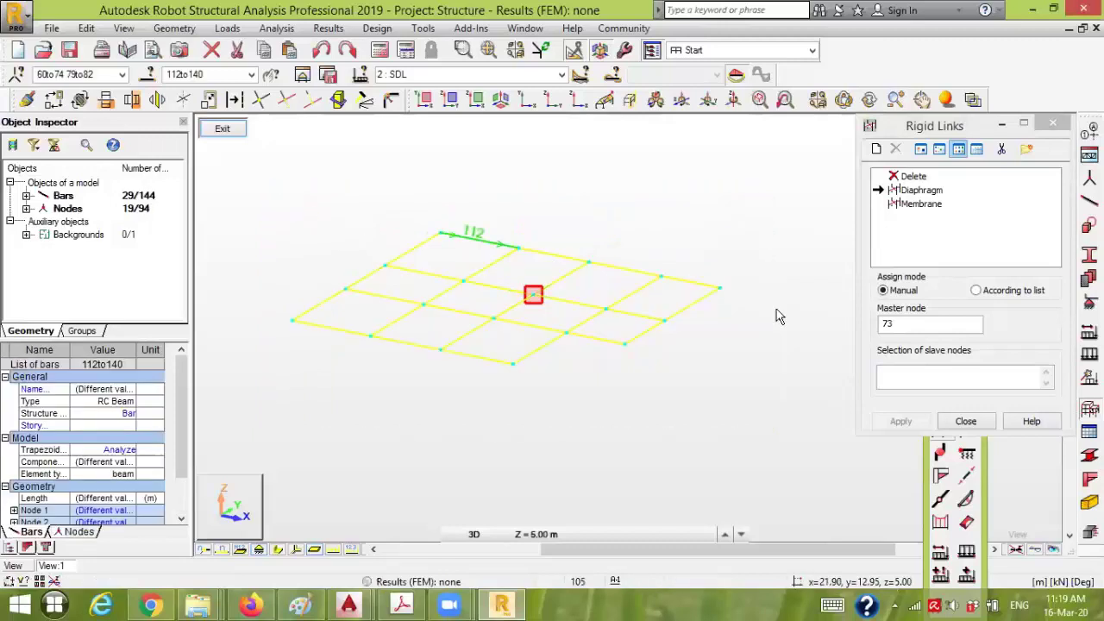
click(938, 377)
click(916, 424)
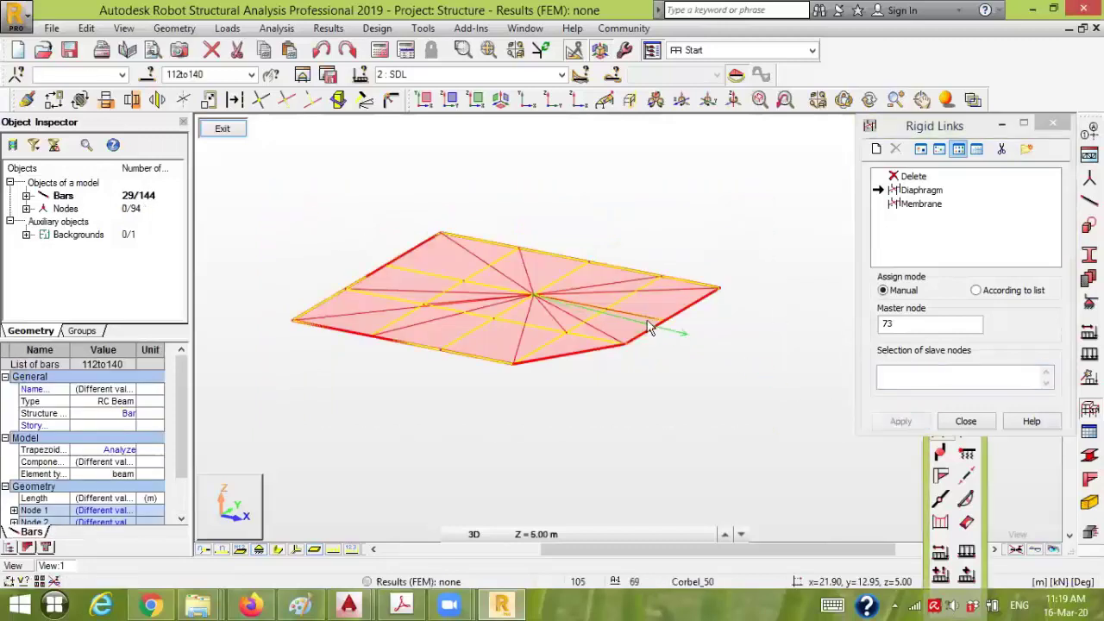
right_click(648, 358)
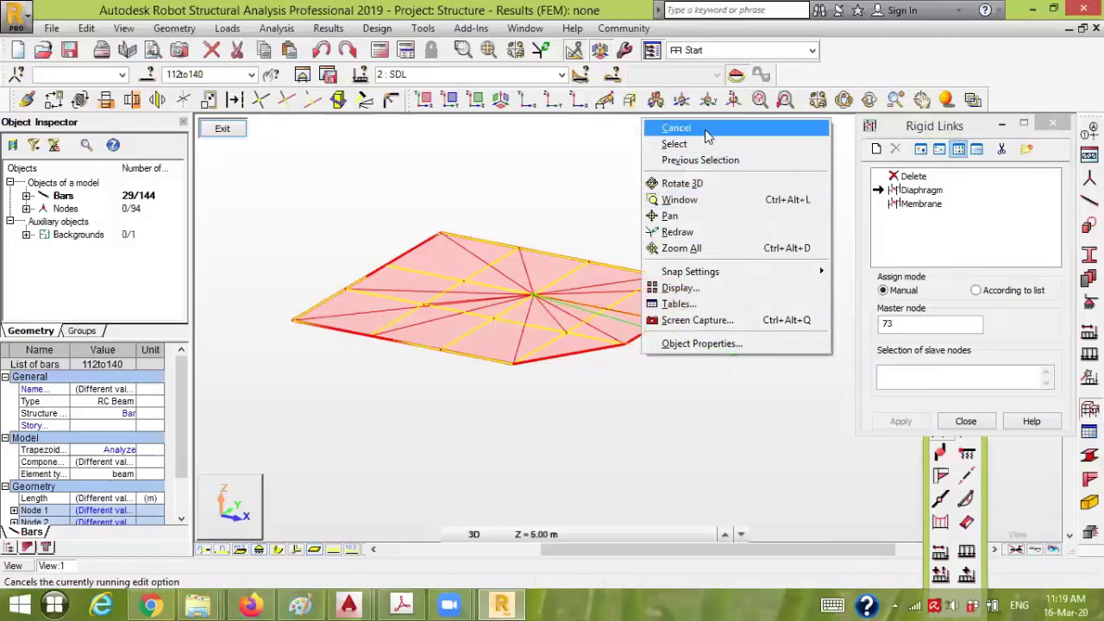
click(701, 140)
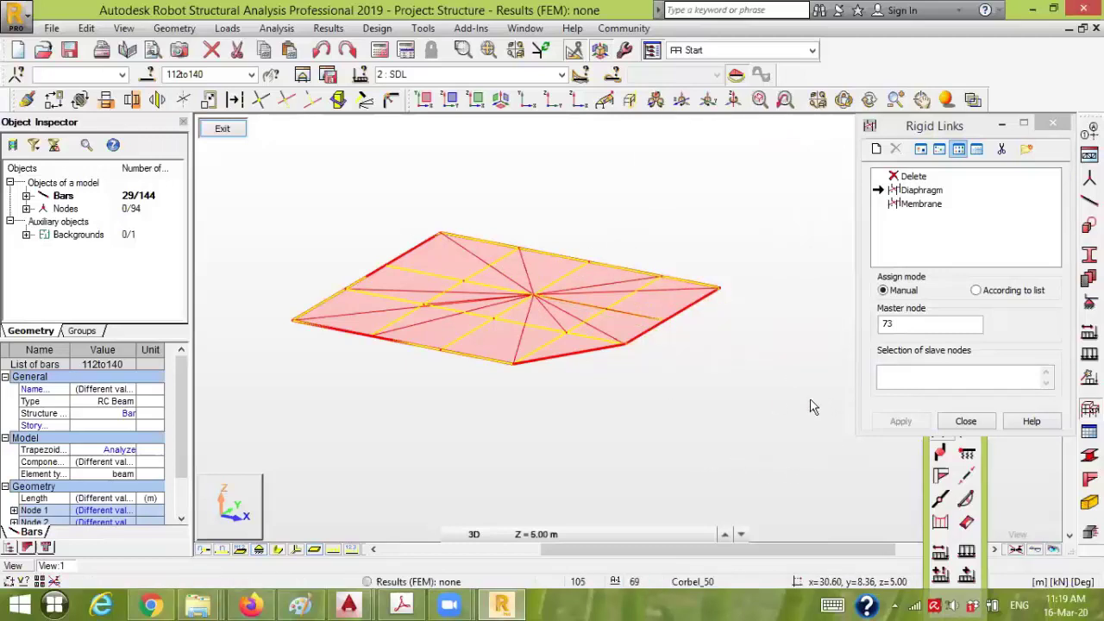
click(965, 421)
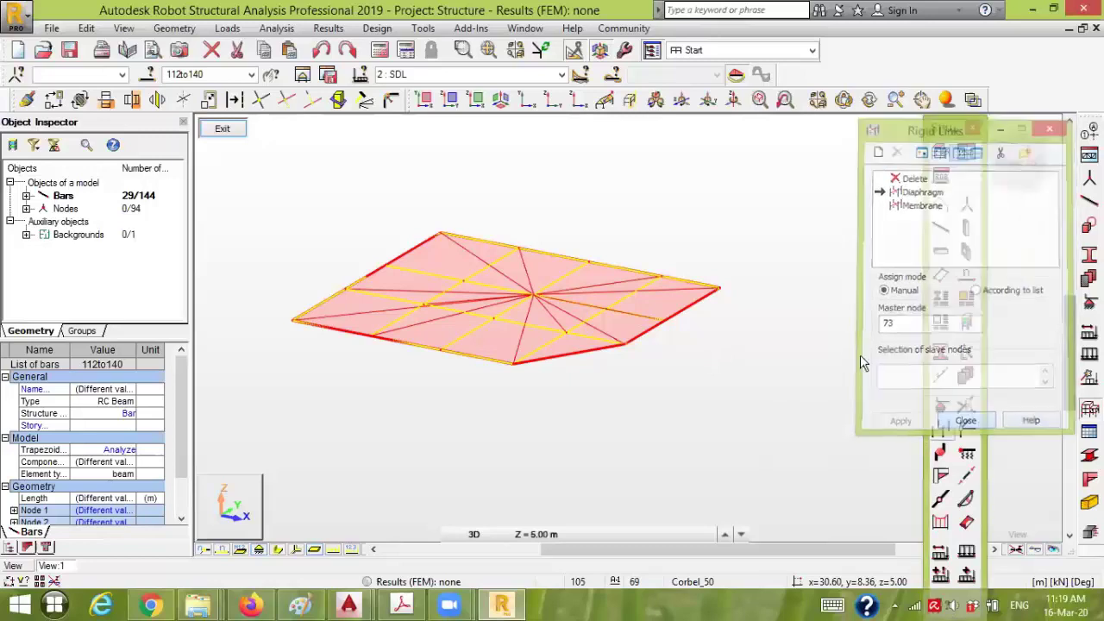
click(807, 355)
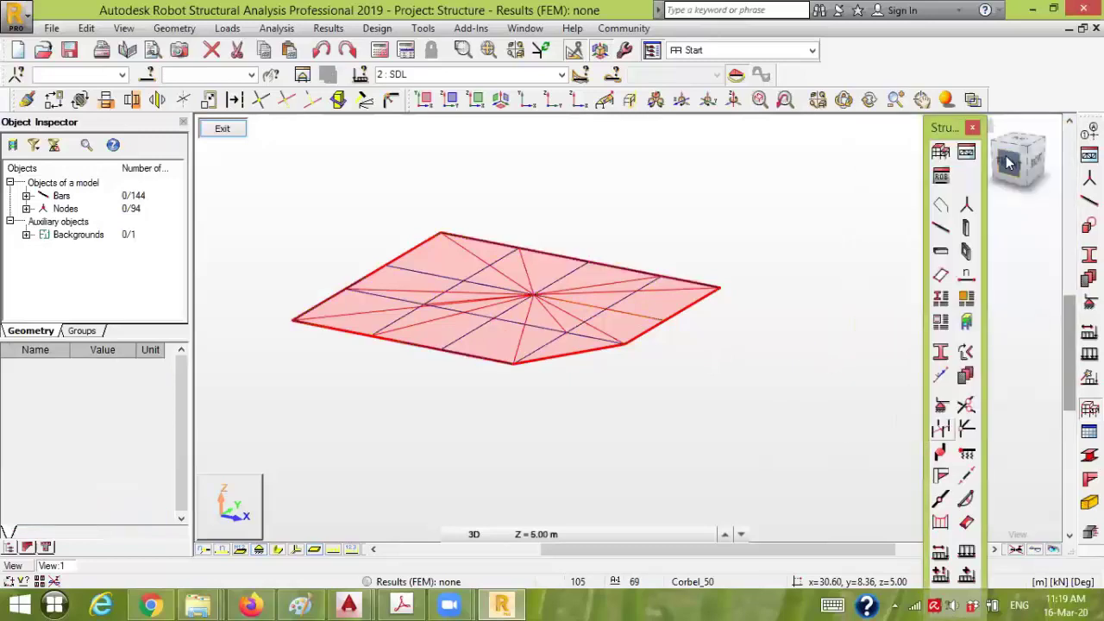
click(973, 128)
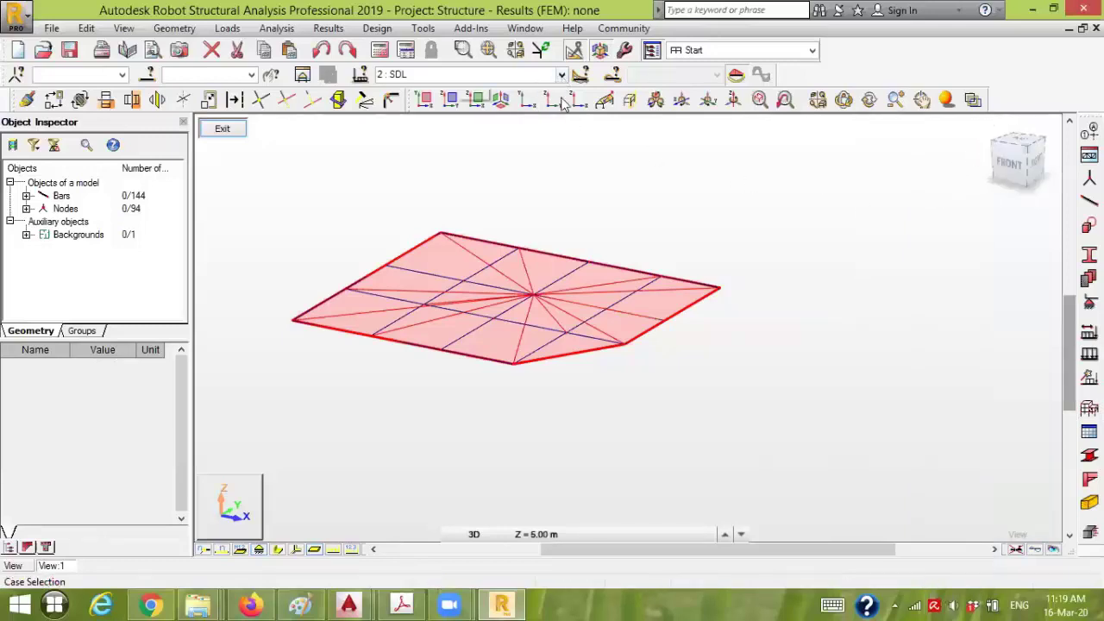
click(401, 604)
click(401, 604)
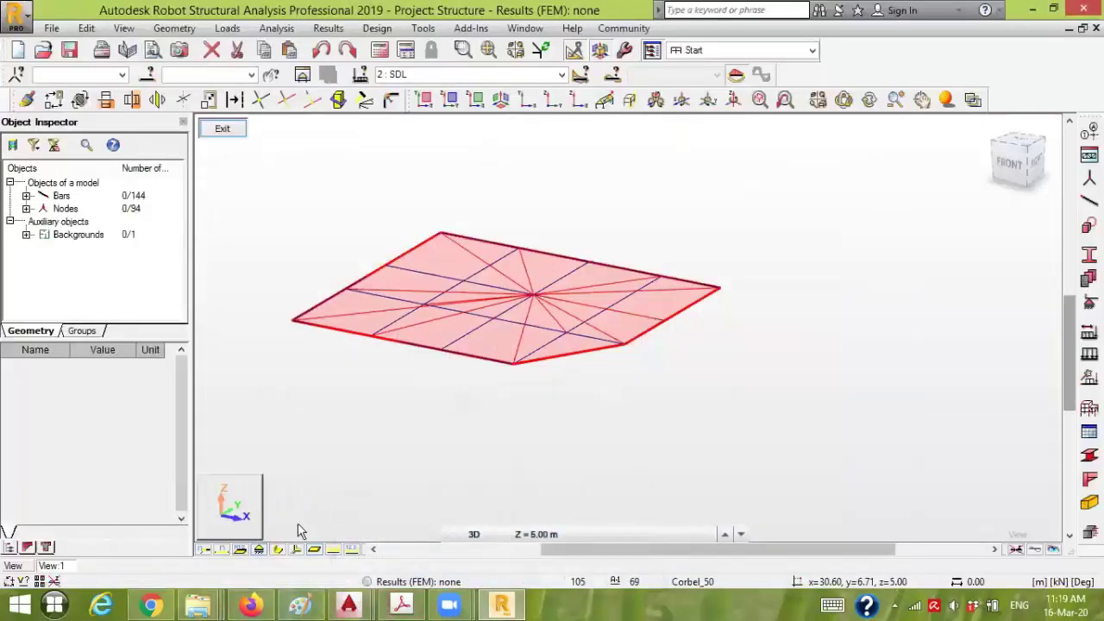
Open CVLE422_Project_2019_2020.pdf from the Project folder, check the service loads for the roof and offices levels, and return to the structural model
mouse_move(220, 604)
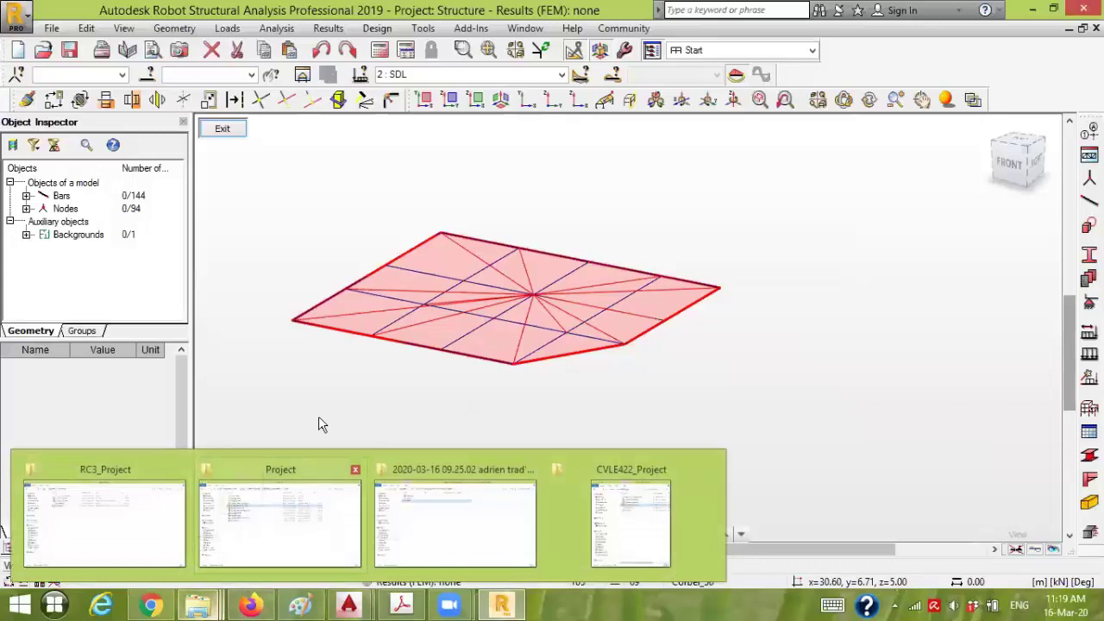
middle_drag(320, 385, 415, 384)
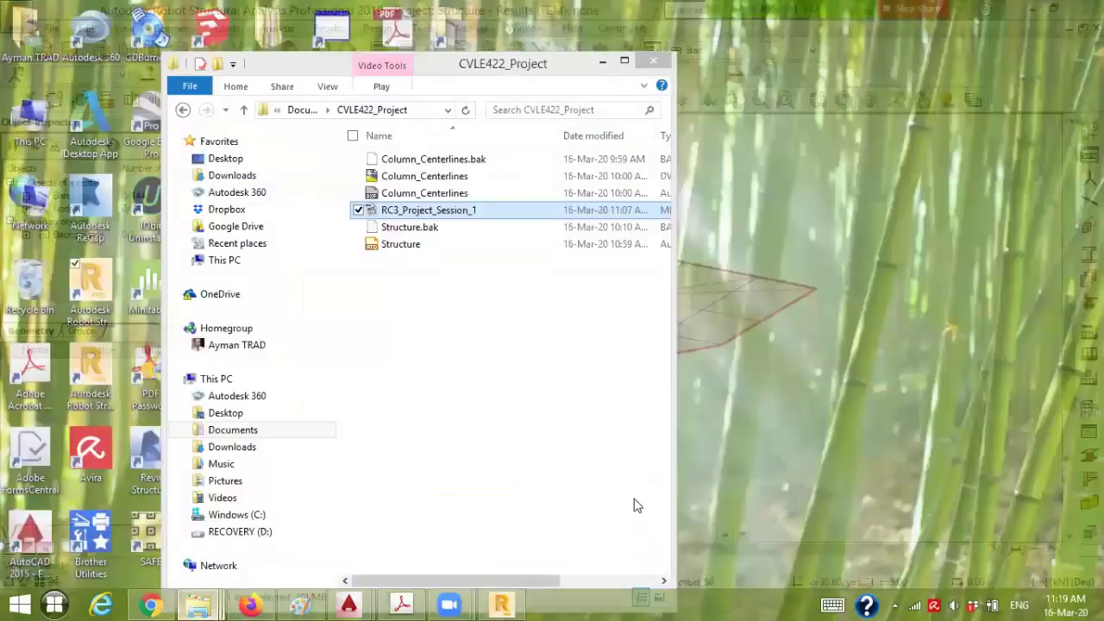
click(633, 505)
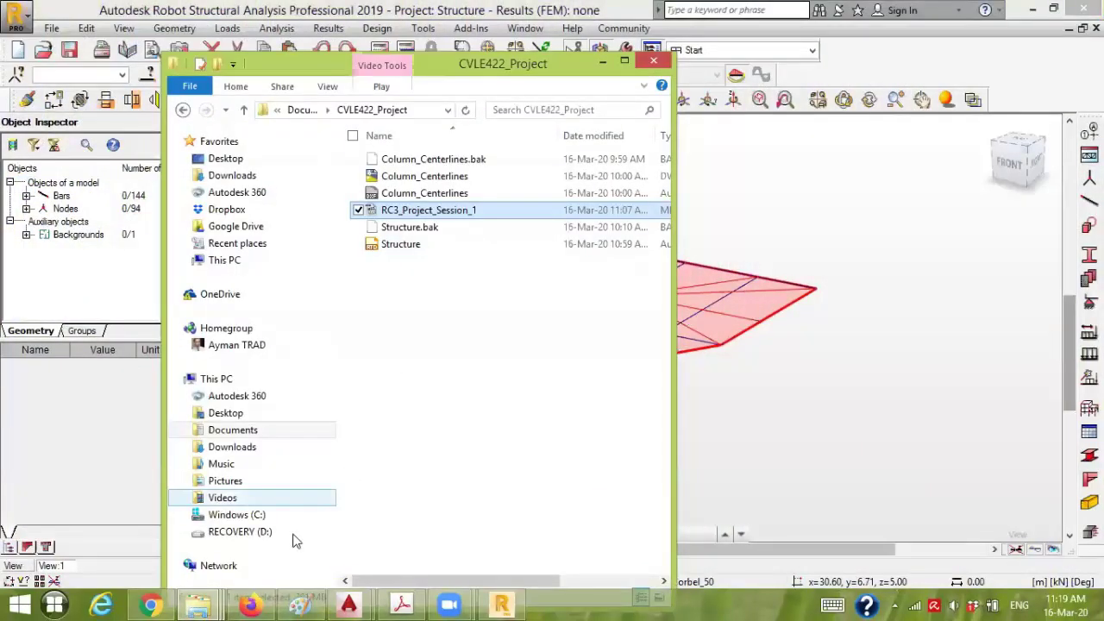
click(198, 603)
click(274, 507)
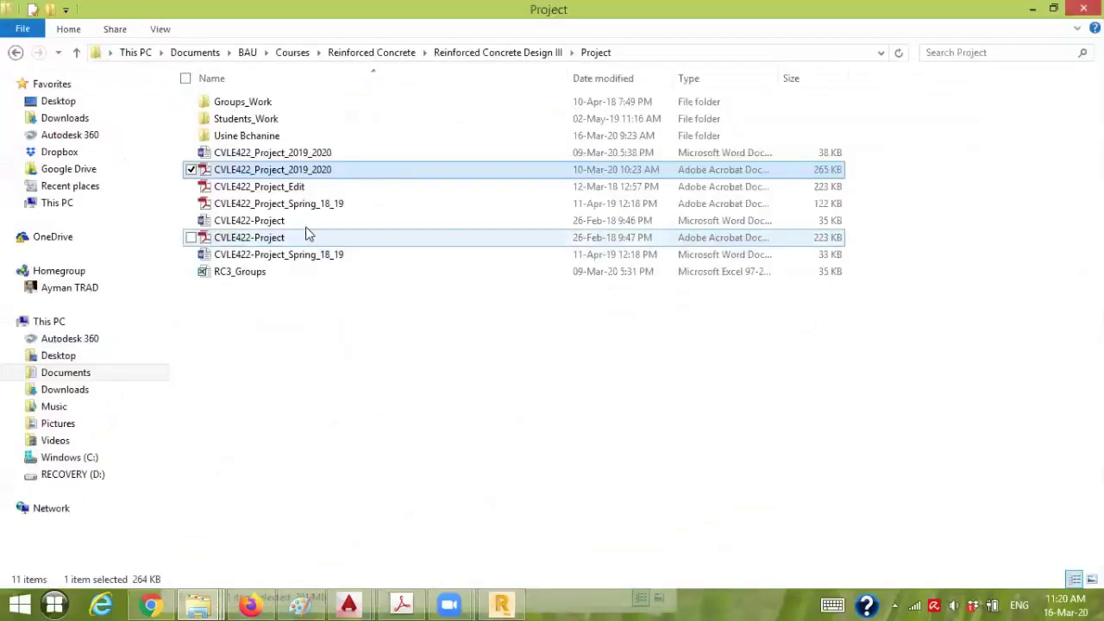
double_click(284, 171)
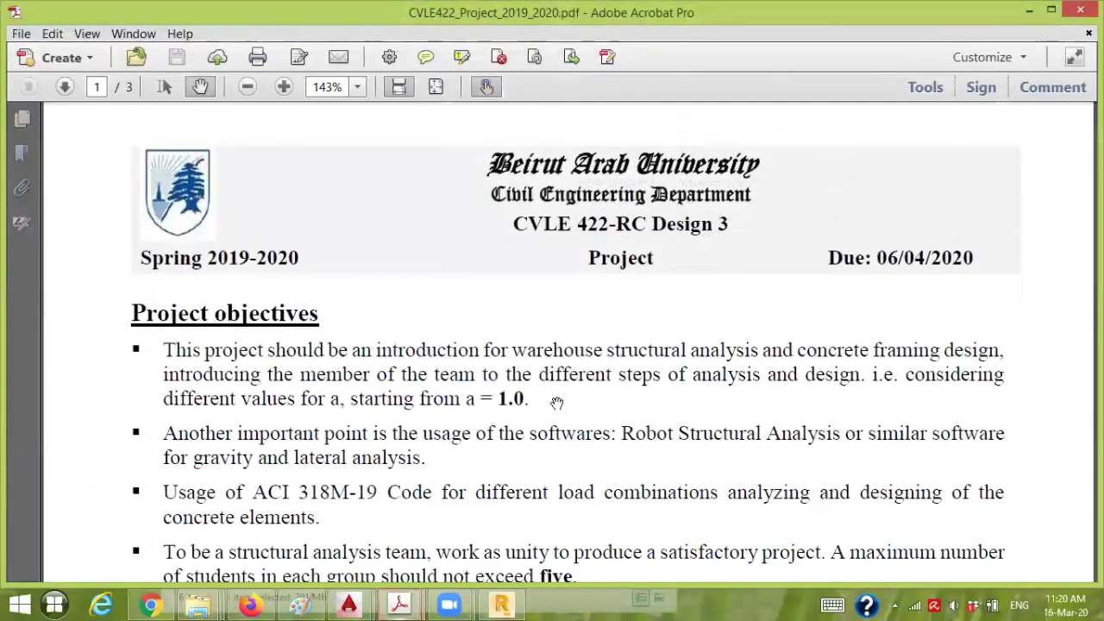
scroll(562, 406, down, 15)
scroll(589, 375, up, 1)
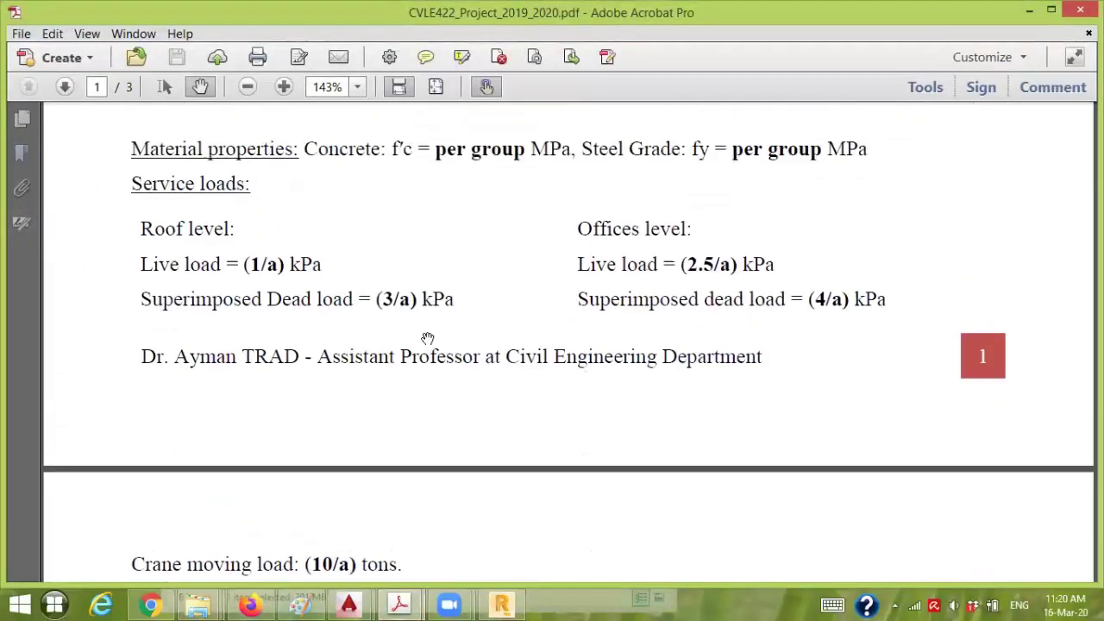
key(alt+F4)
key(alt+F4)
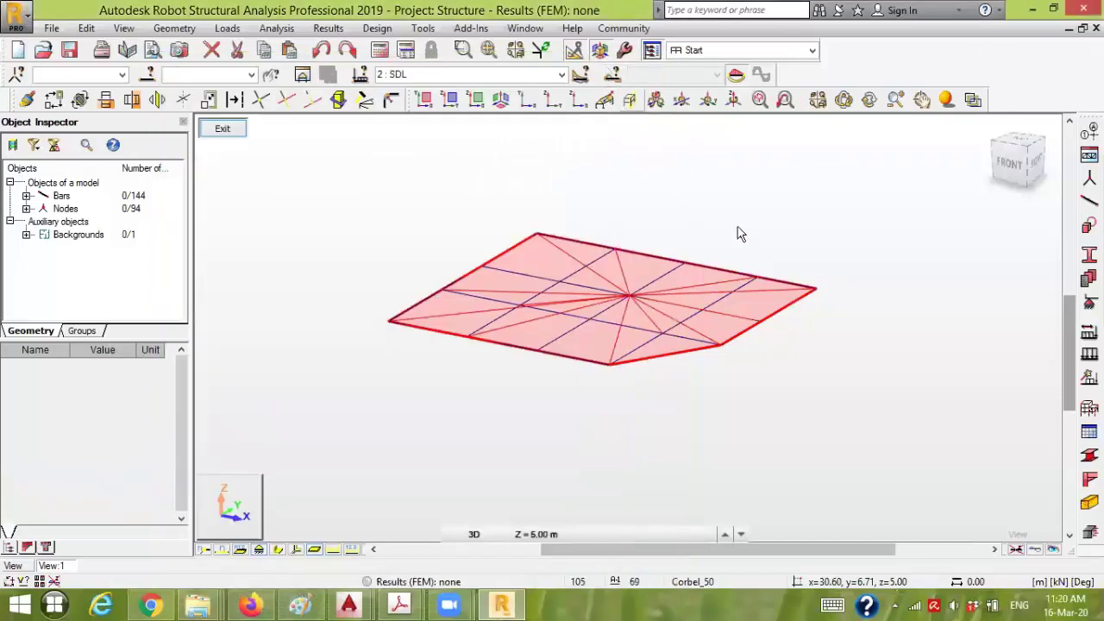
Start an isotropic planar load on bars in load case SDL with pz set to -4 kPa at all three points
click(1088, 354)
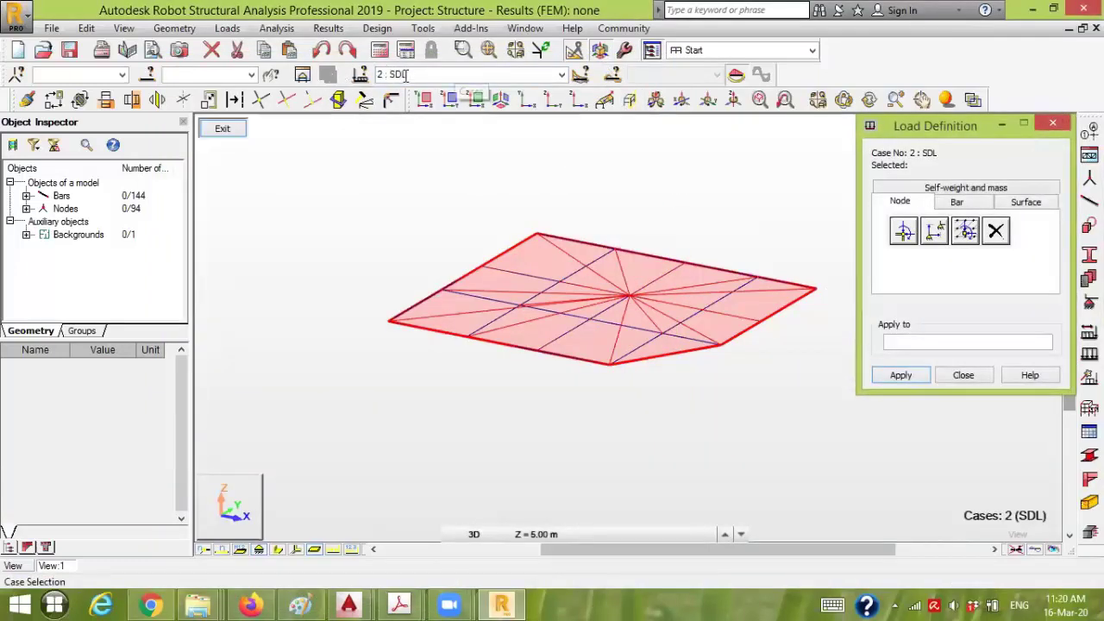
click(964, 204)
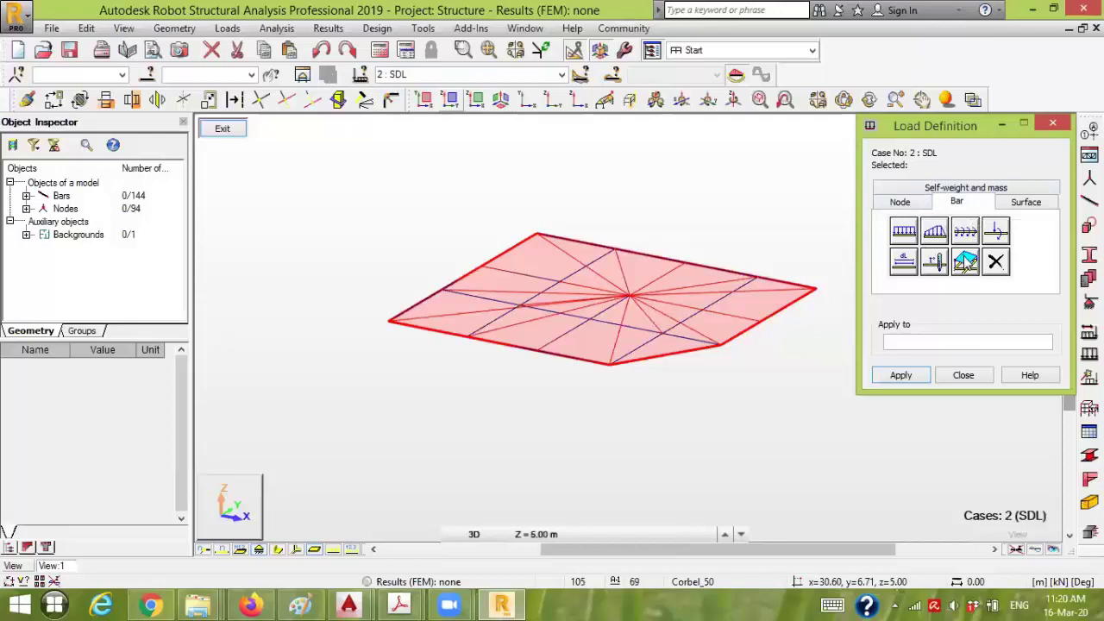
click(1018, 207)
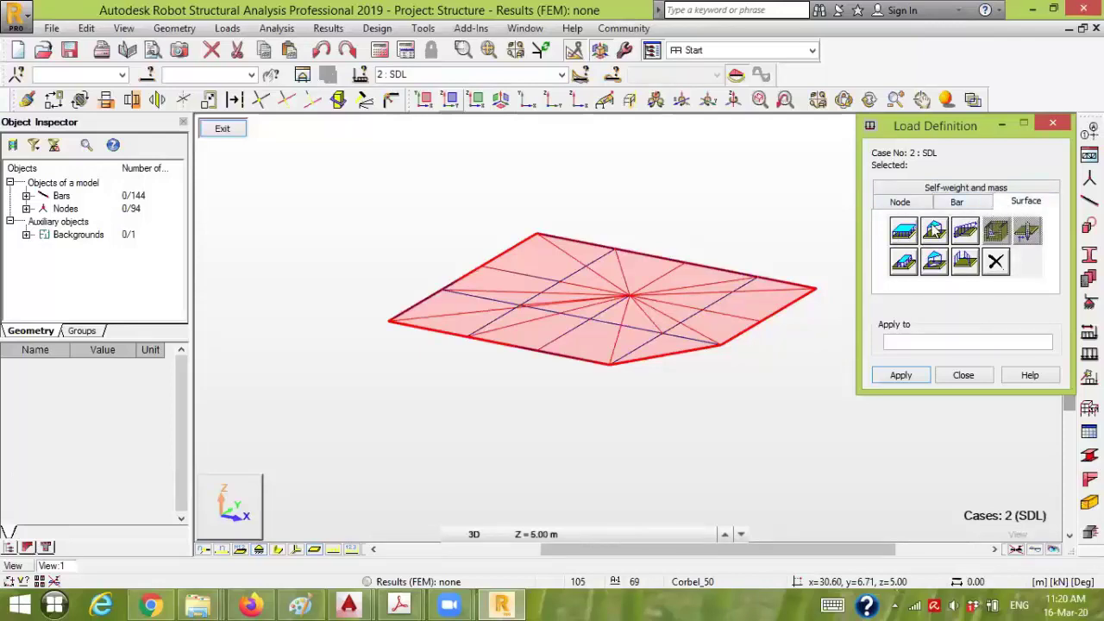
click(968, 203)
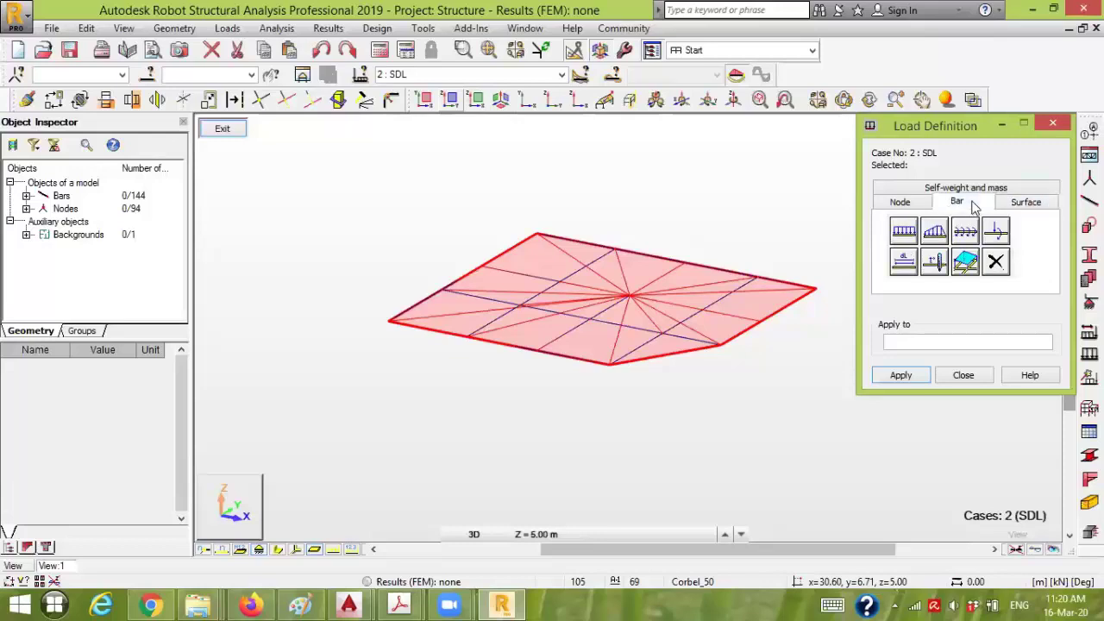
click(967, 263)
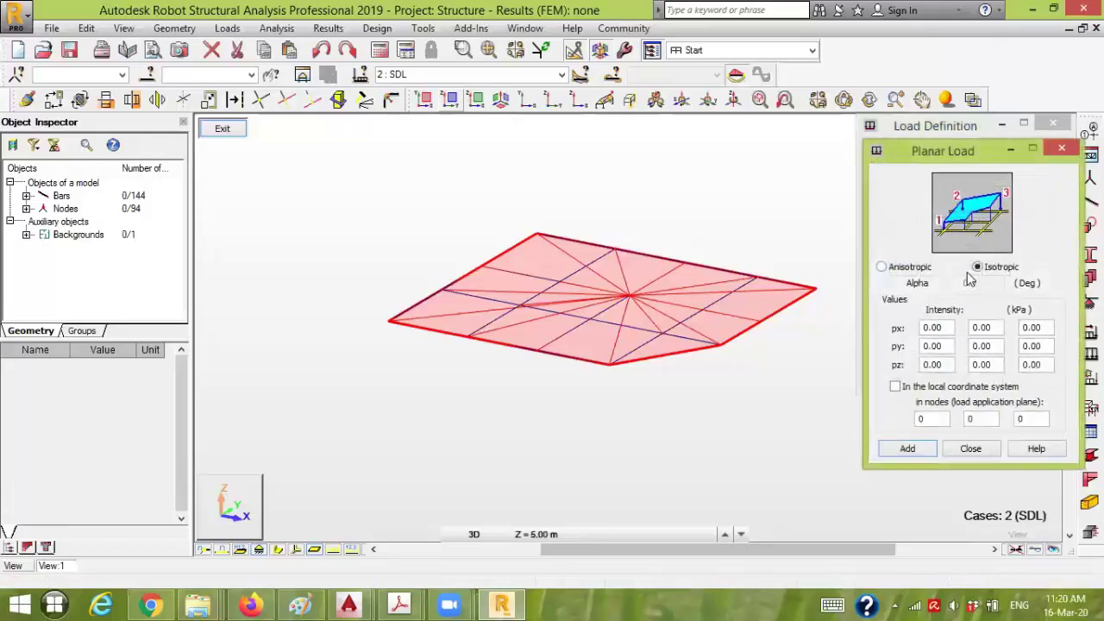
double_click(934, 365)
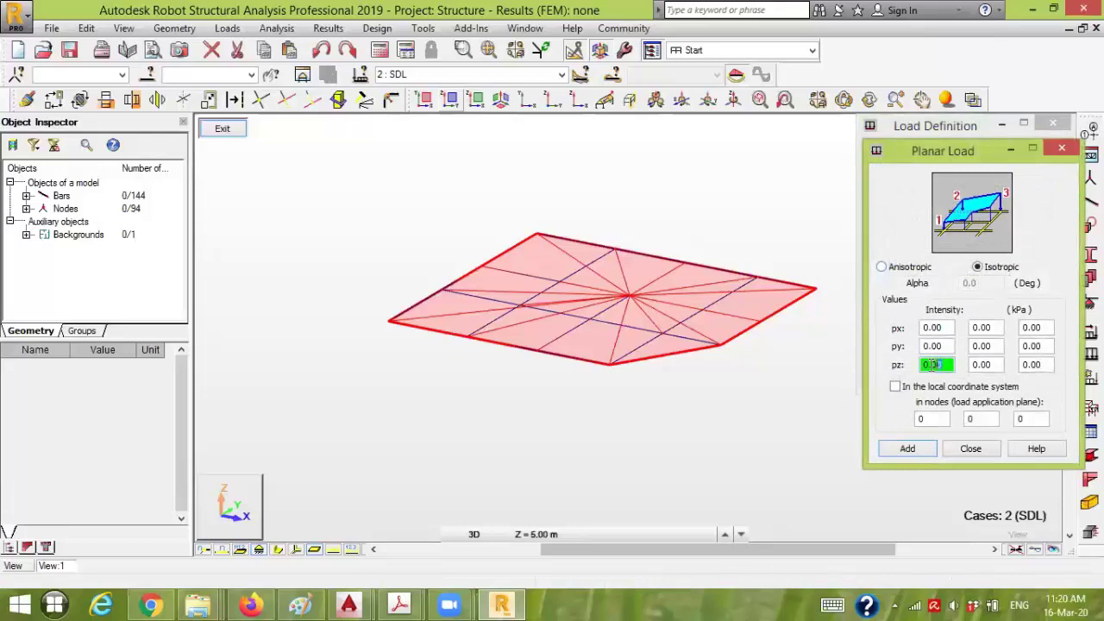
text(-4)
double_click(987, 365)
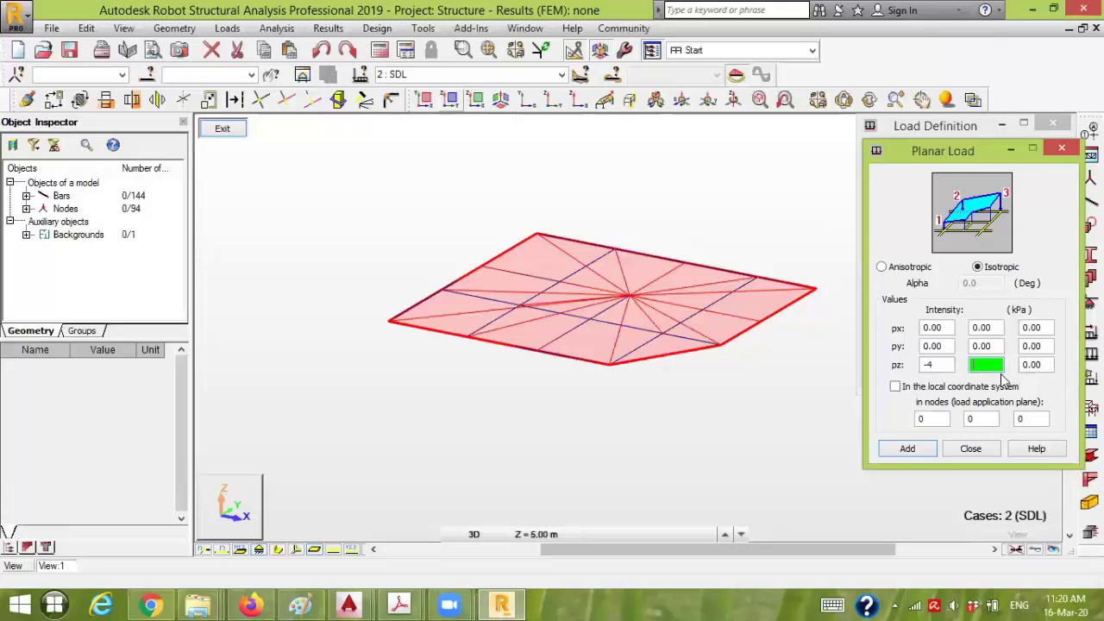
double_click(1052, 365)
text(-4)
Define the load application plane through floor corner nodes 79, 60 and 64 and add the planar load
double_click(946, 419)
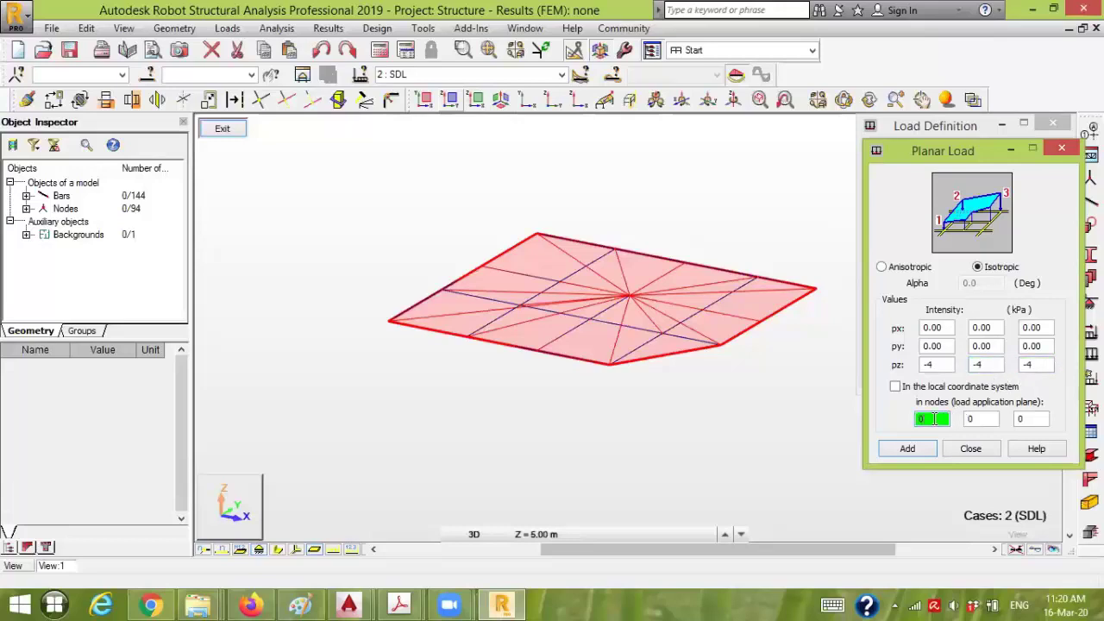
click(390, 326)
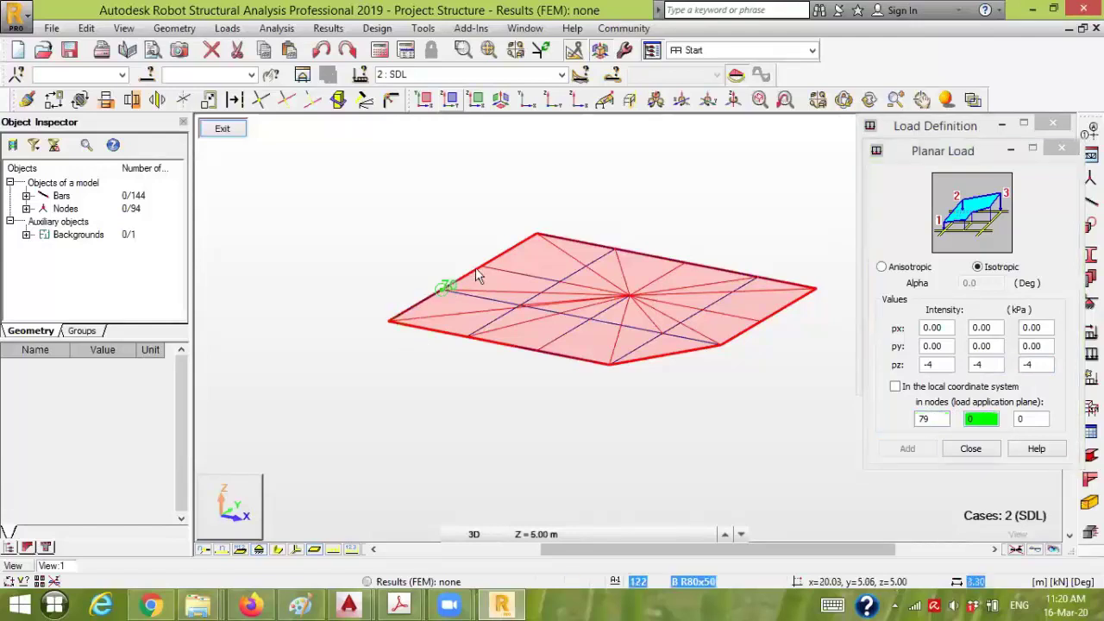
click(536, 234)
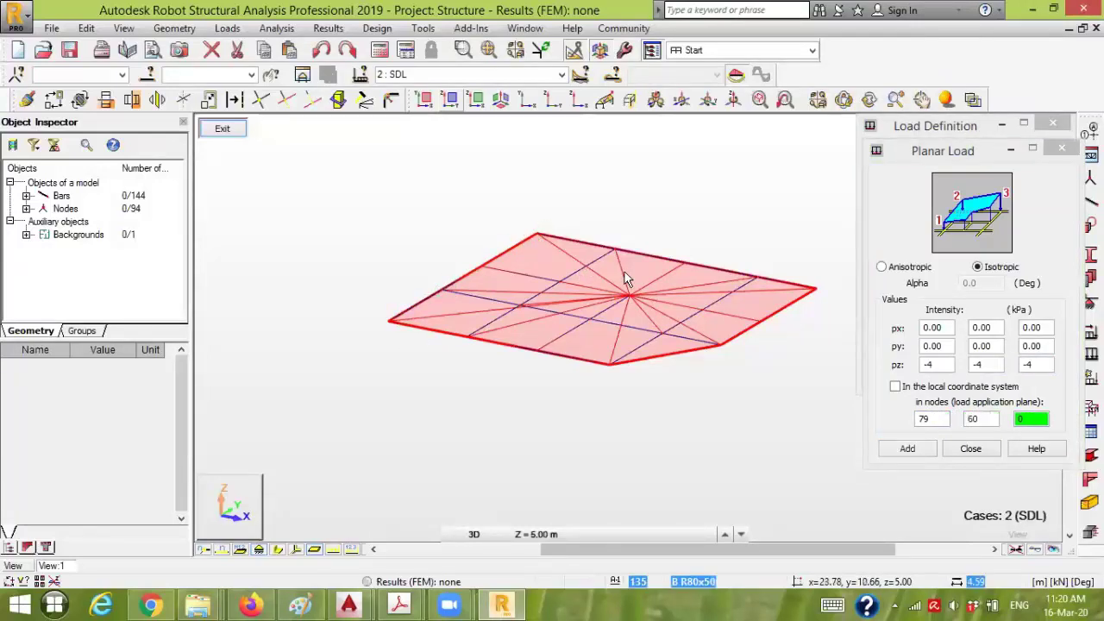
click(818, 293)
click(926, 453)
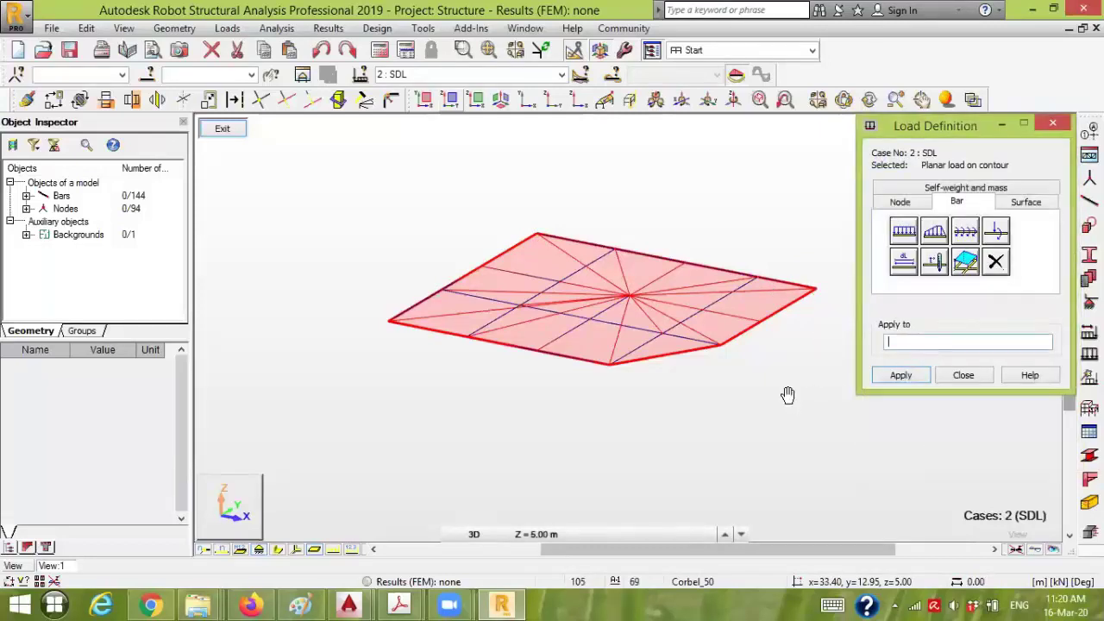
Apply the SDL planar load to all isolated floor beams, bars 112to140, and finish the load definition
middle_drag(788, 394, 677, 400)
drag(648, 347, 247, 207)
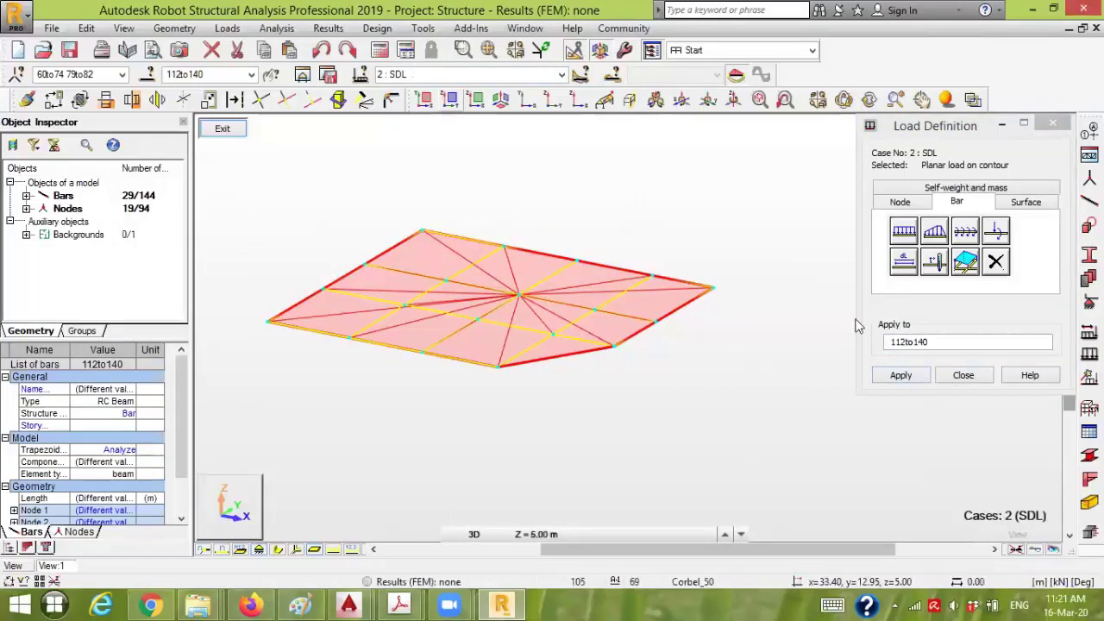
click(902, 375)
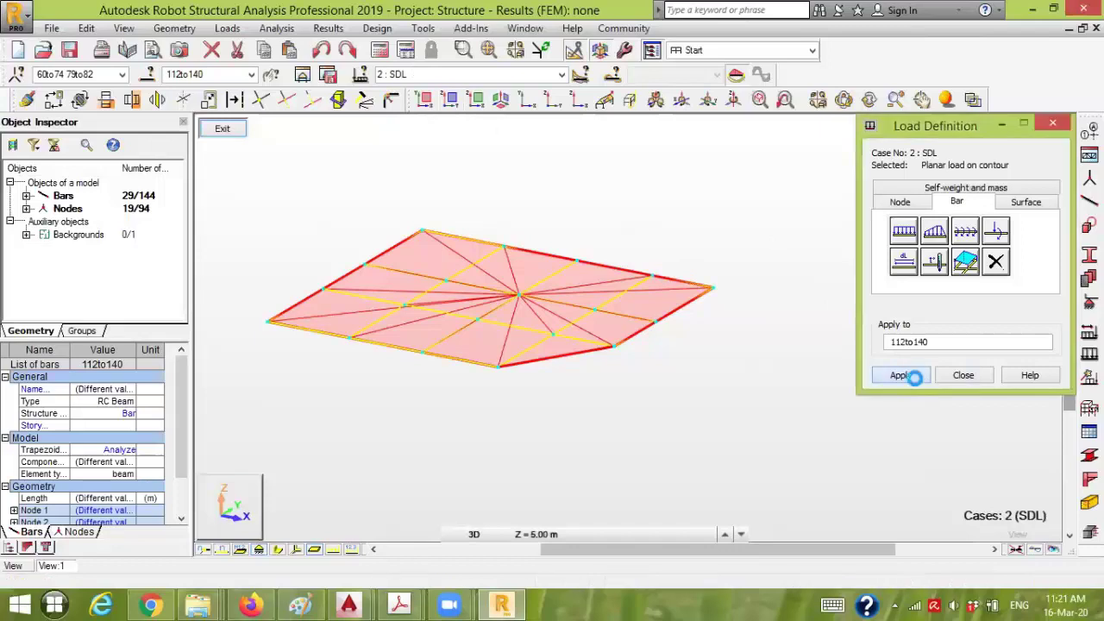
click(966, 375)
click(828, 355)
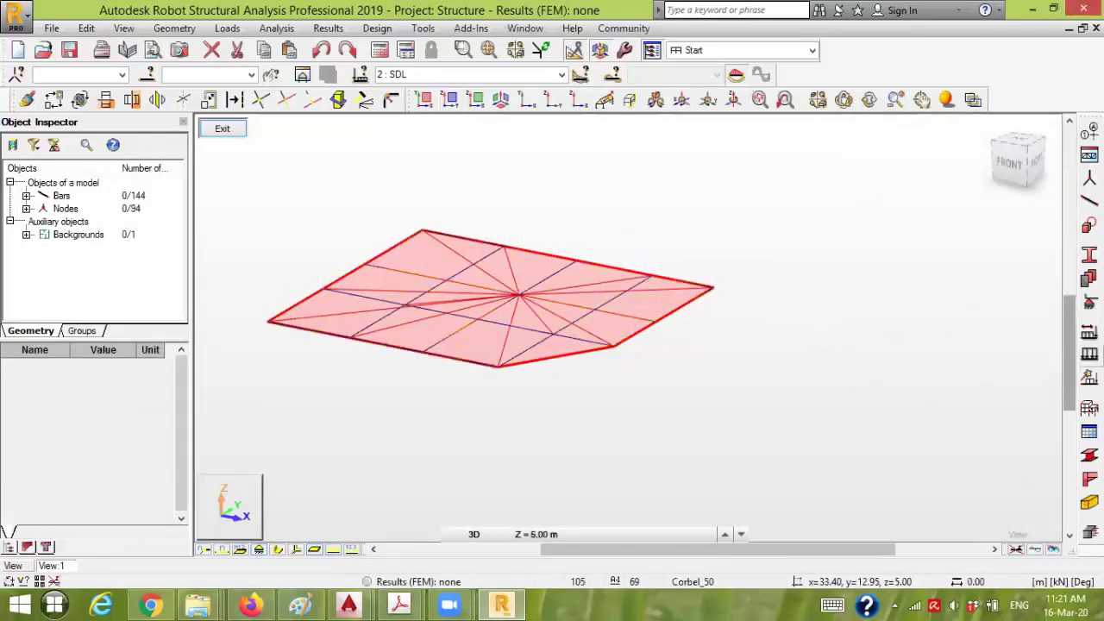
Switch to the project PDF to check the offices-level live load, and return to the structural model
click(501, 603)
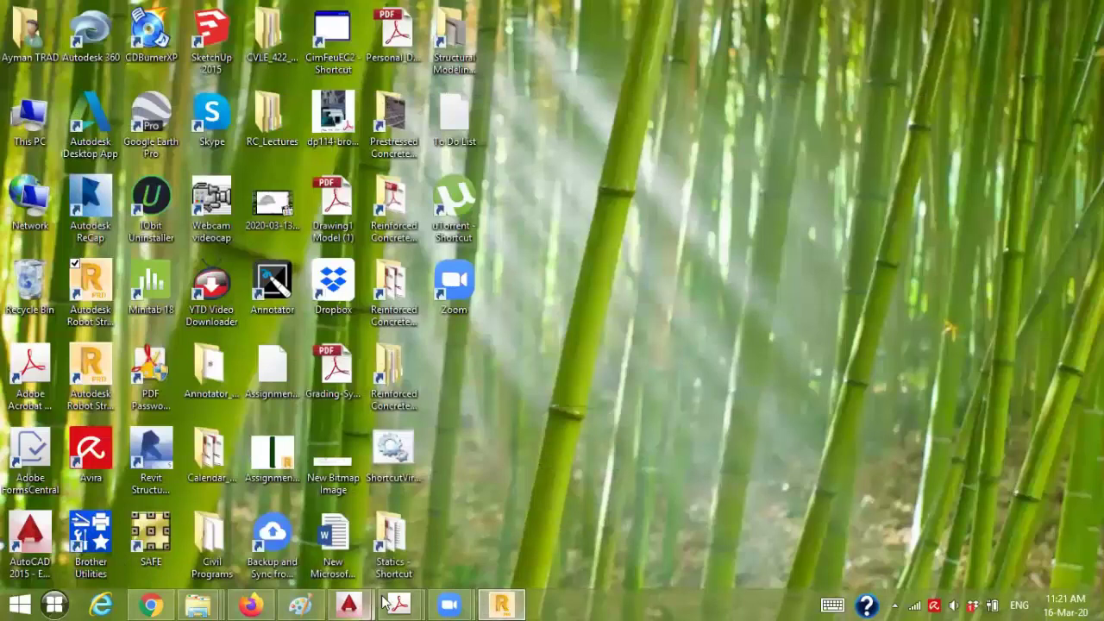
mouse_move(388, 604)
click(487, 517)
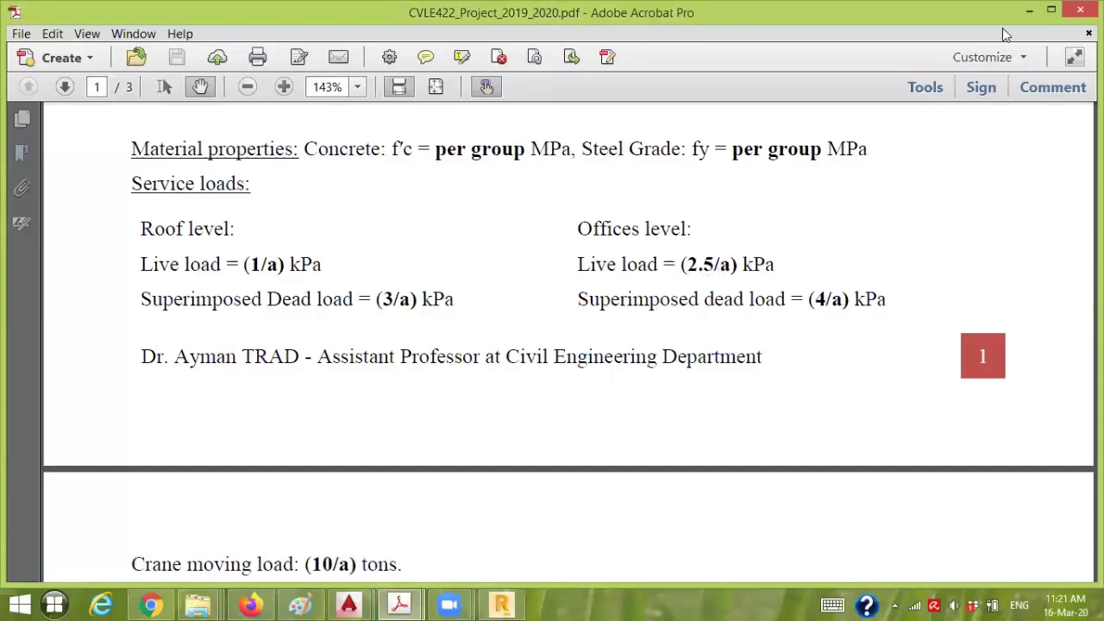
click(1029, 10)
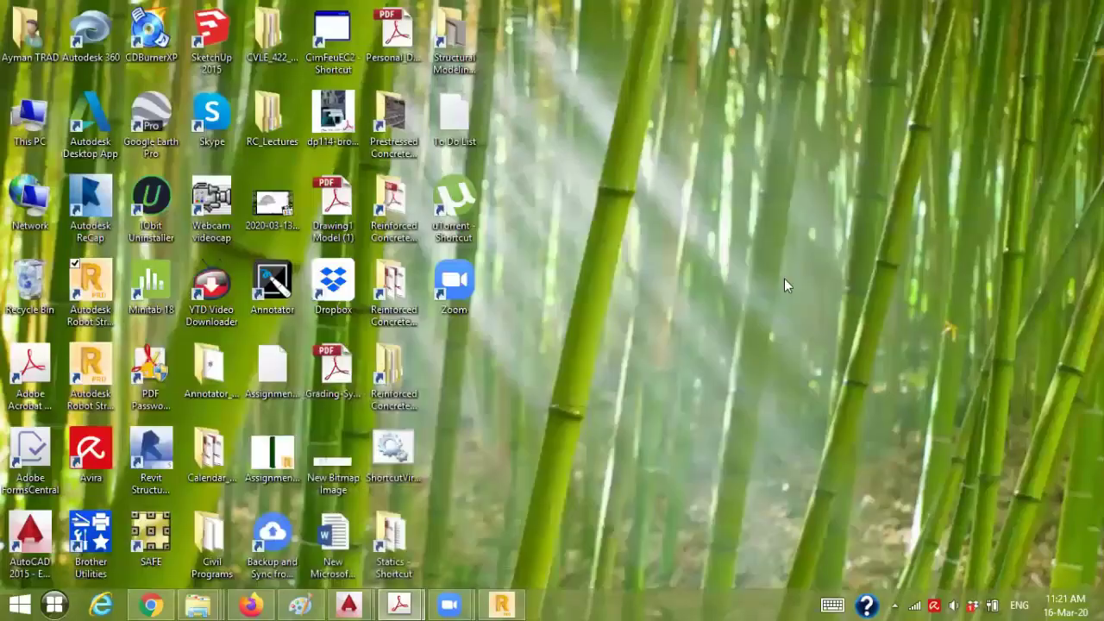
click(501, 604)
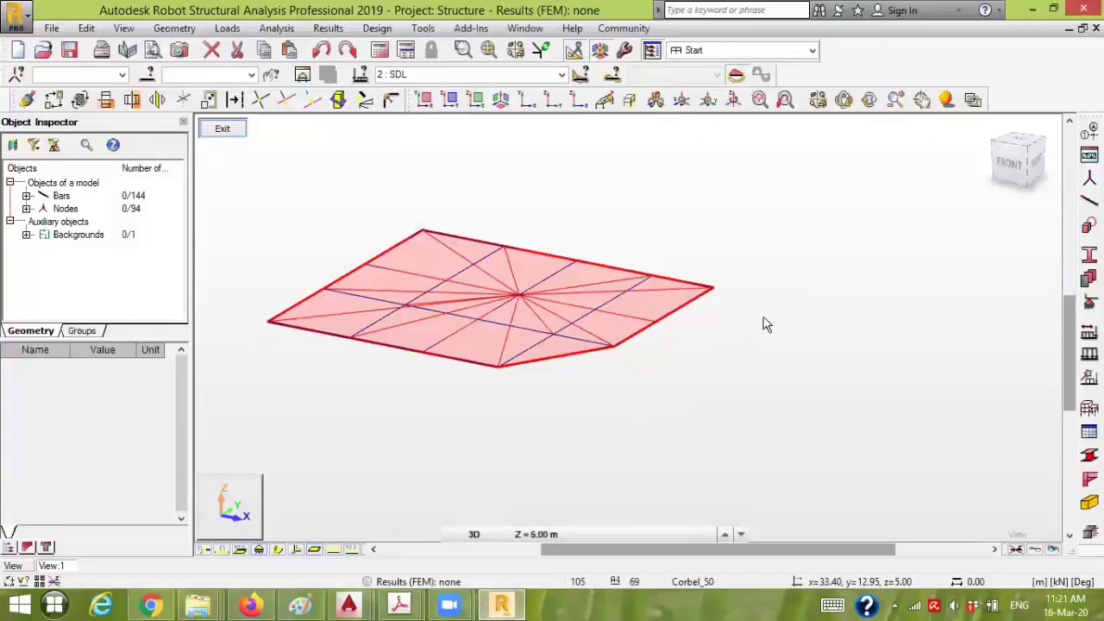
Make LL1 the active load case and add an isotropic planar load on bars with pz of -2.5 kPa at all three points
click(561, 76)
click(526, 118)
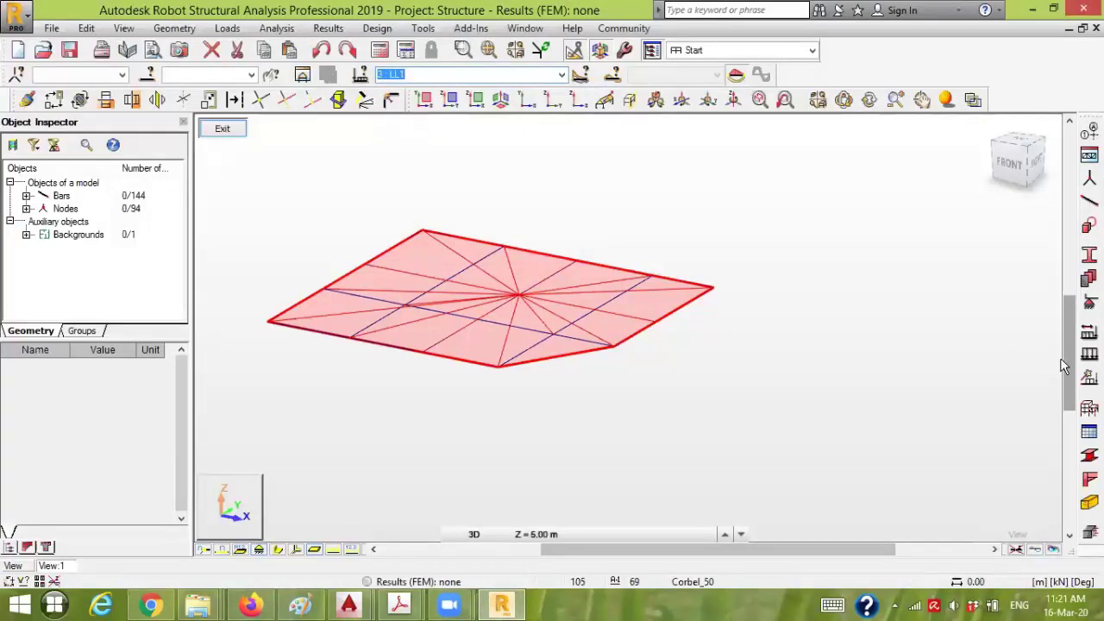
click(1088, 353)
click(956, 202)
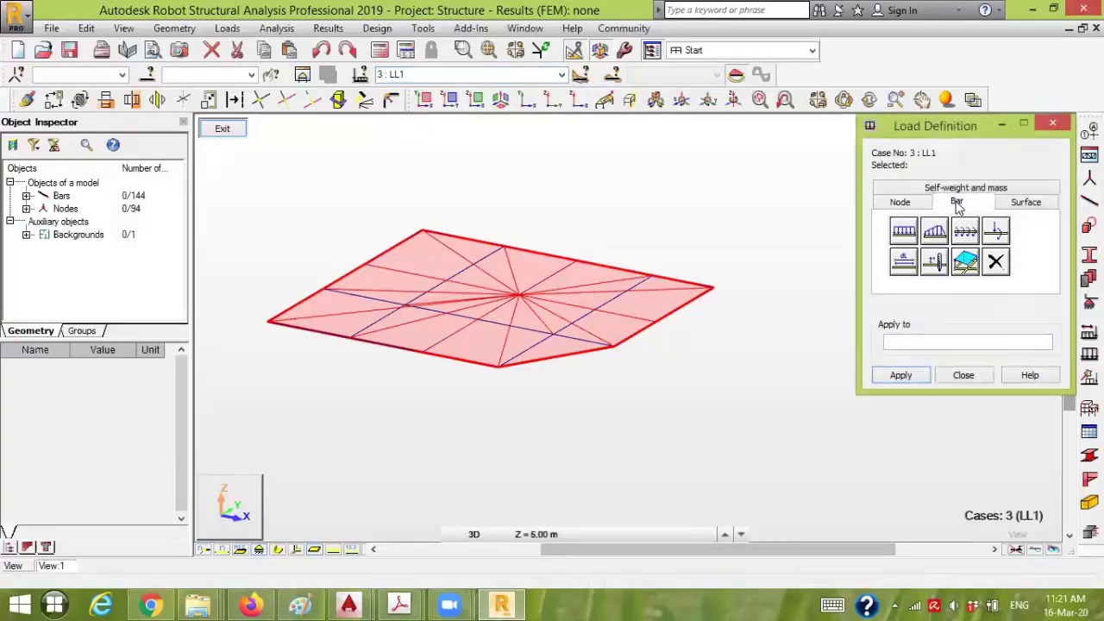
click(965, 262)
drag(928, 364, 952, 366)
text(-2.5)
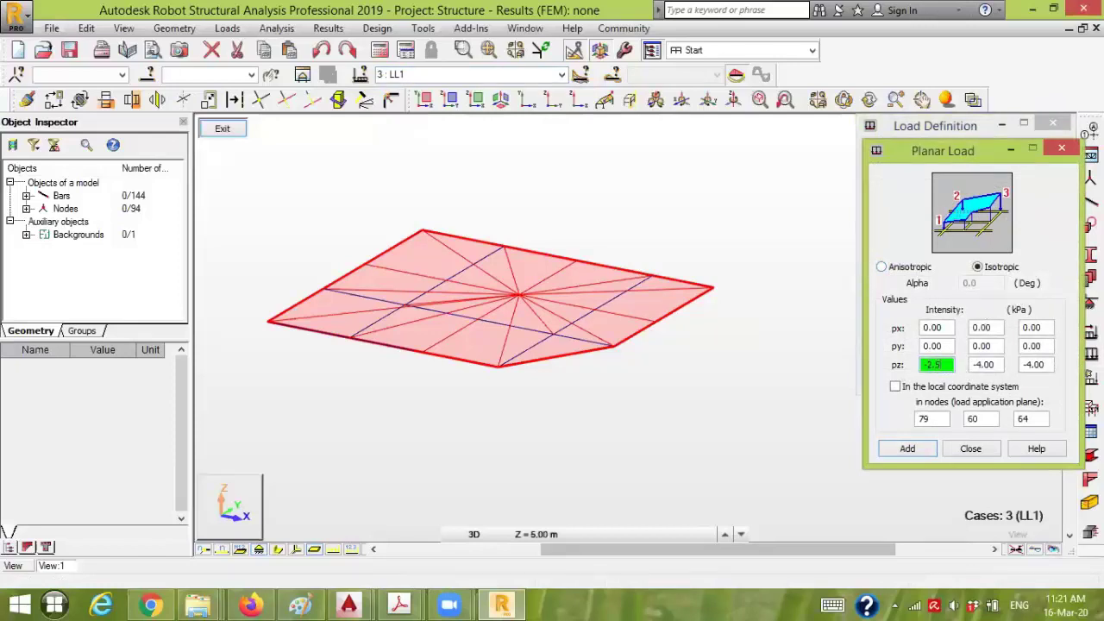
drag(972, 364, 1004, 365)
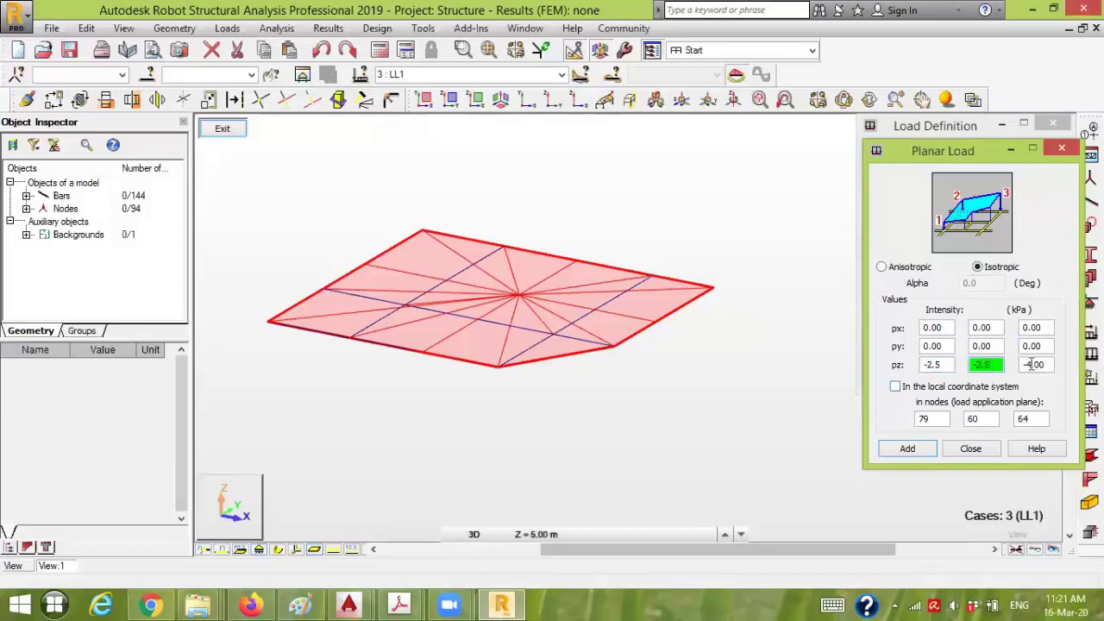
drag(1026, 366, 1046, 366)
text(-2.5)
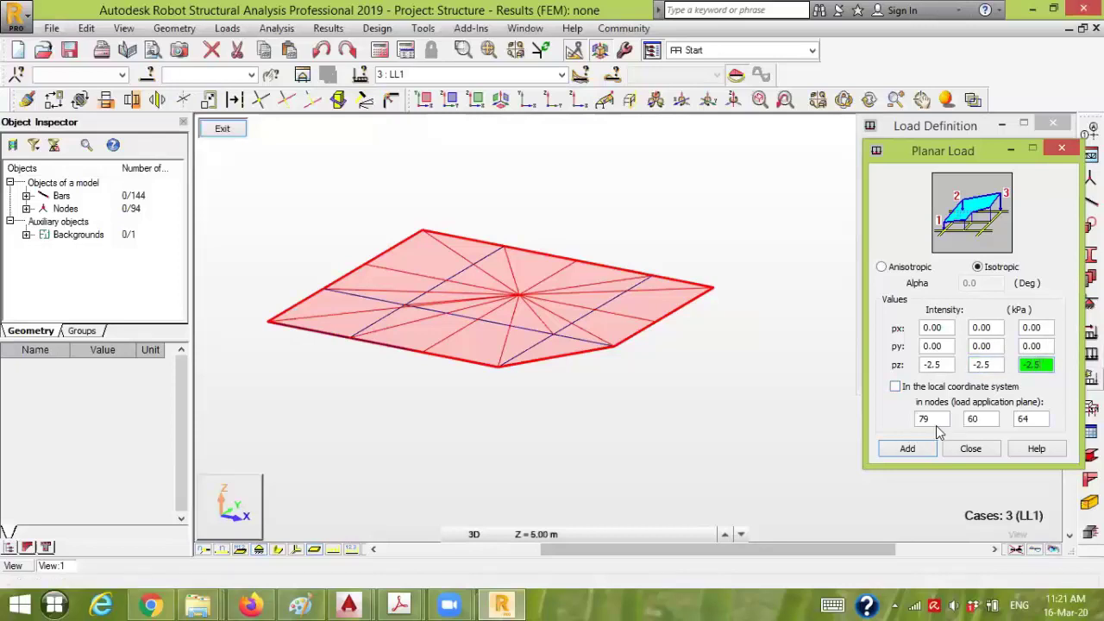
click(917, 449)
Apply the LL1 planar load to floor bars 112to140 and finish the load definition
drag(721, 455, 209, 198)
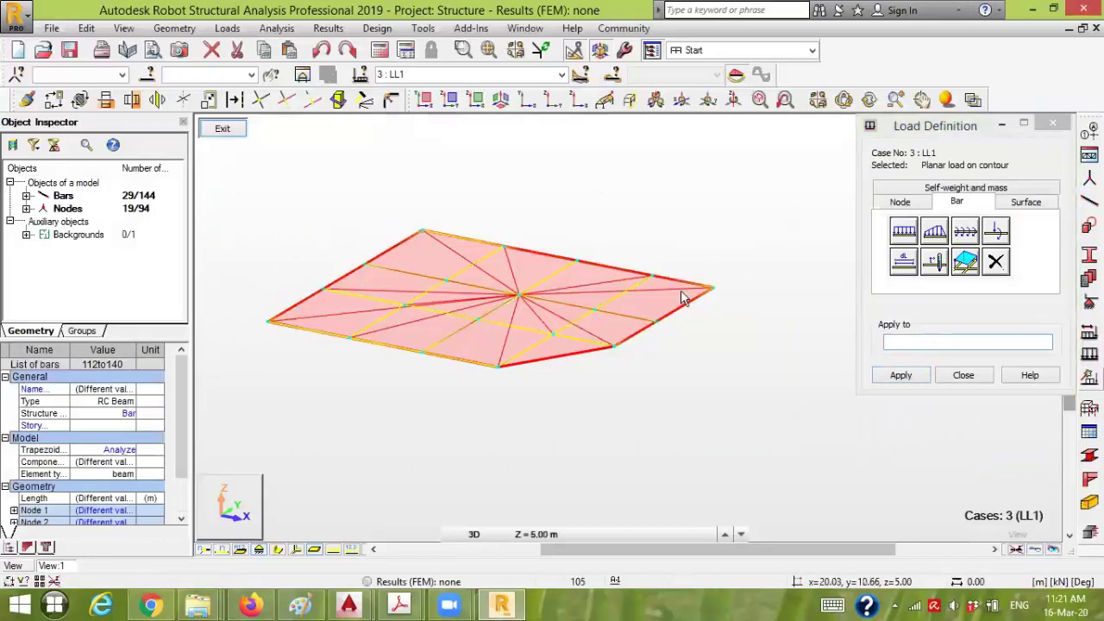
click(902, 377)
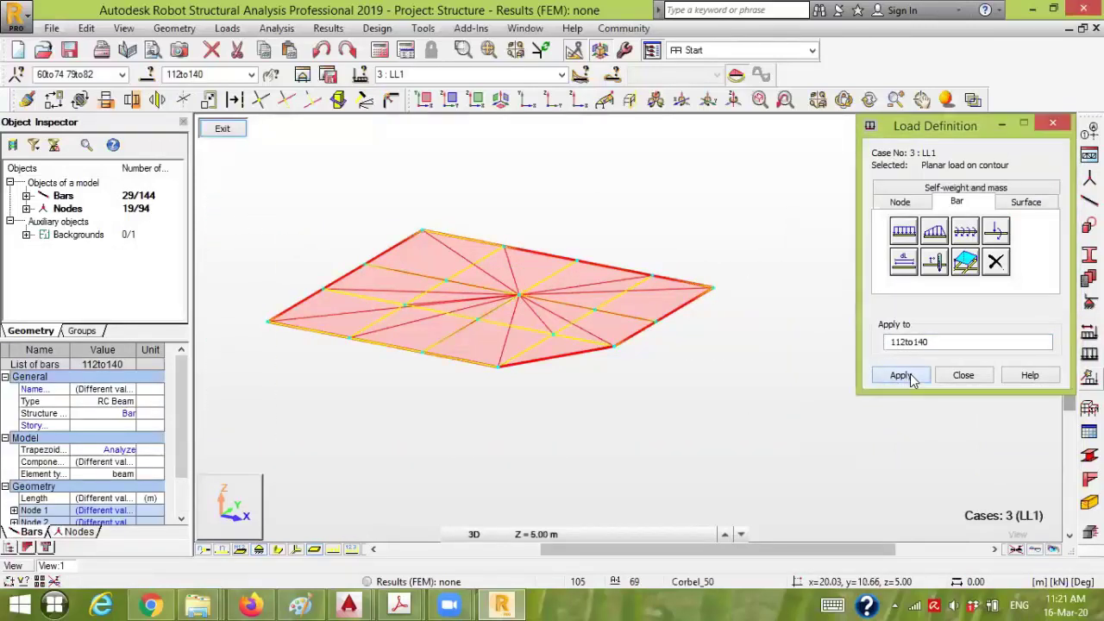
click(979, 382)
Leave the isolated office-floor view and isolate the roof-level beams, bars 71to111
click(222, 129)
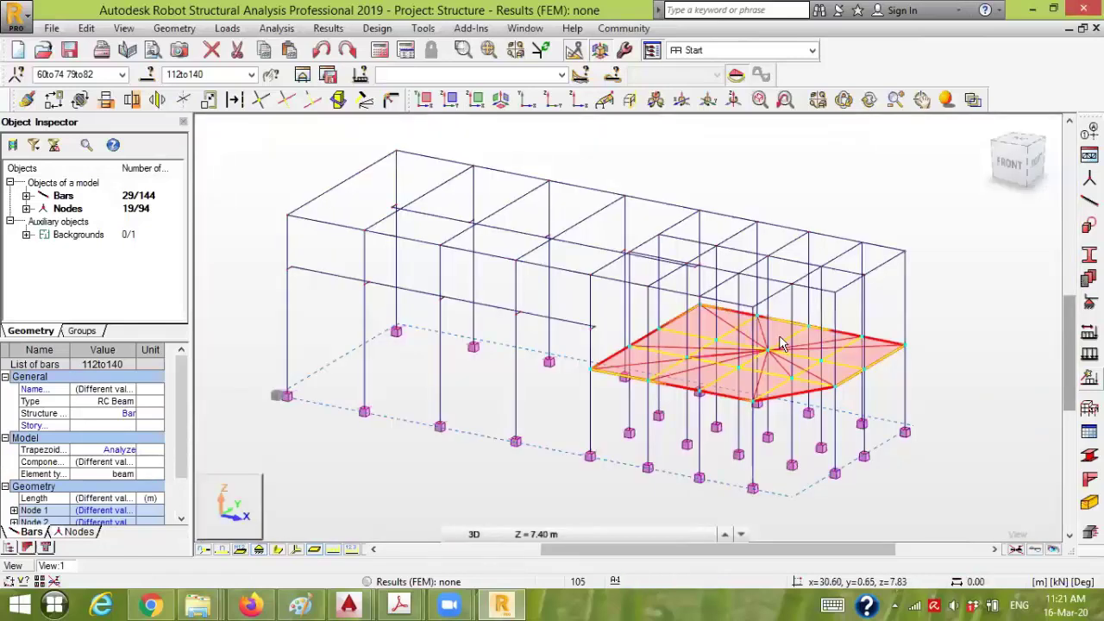
click(936, 343)
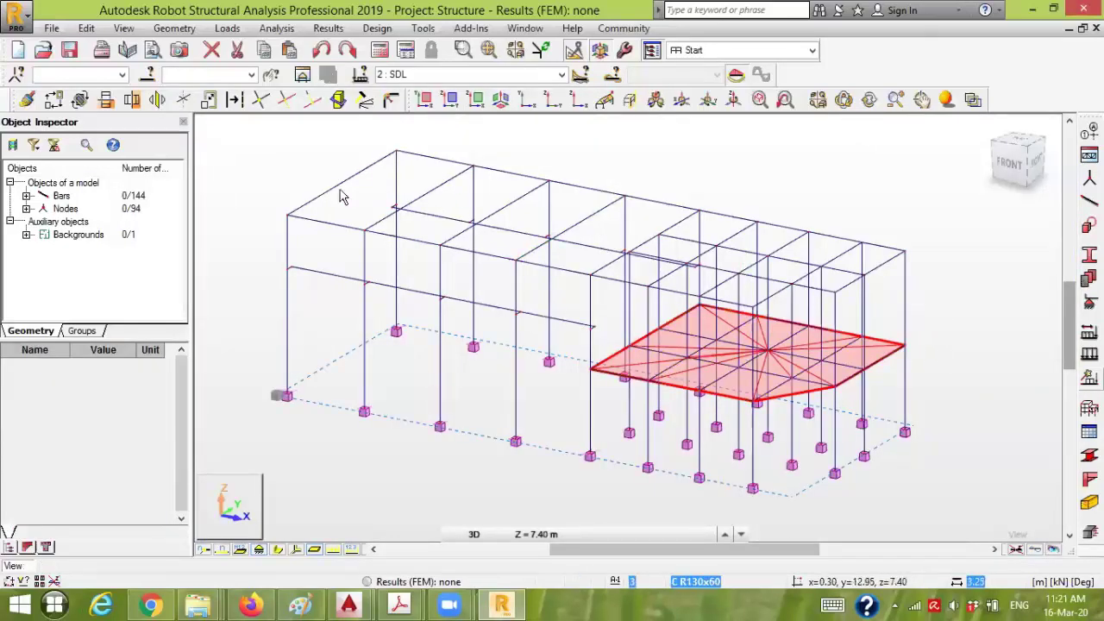
click(579, 103)
drag(272, 249, 907, 143)
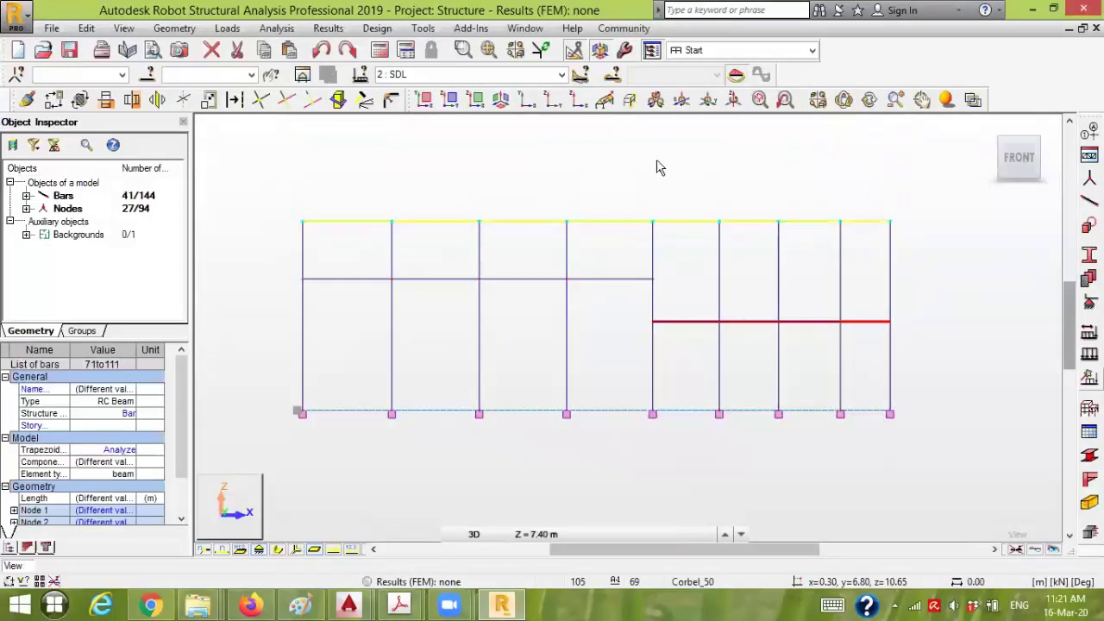
click(500, 100)
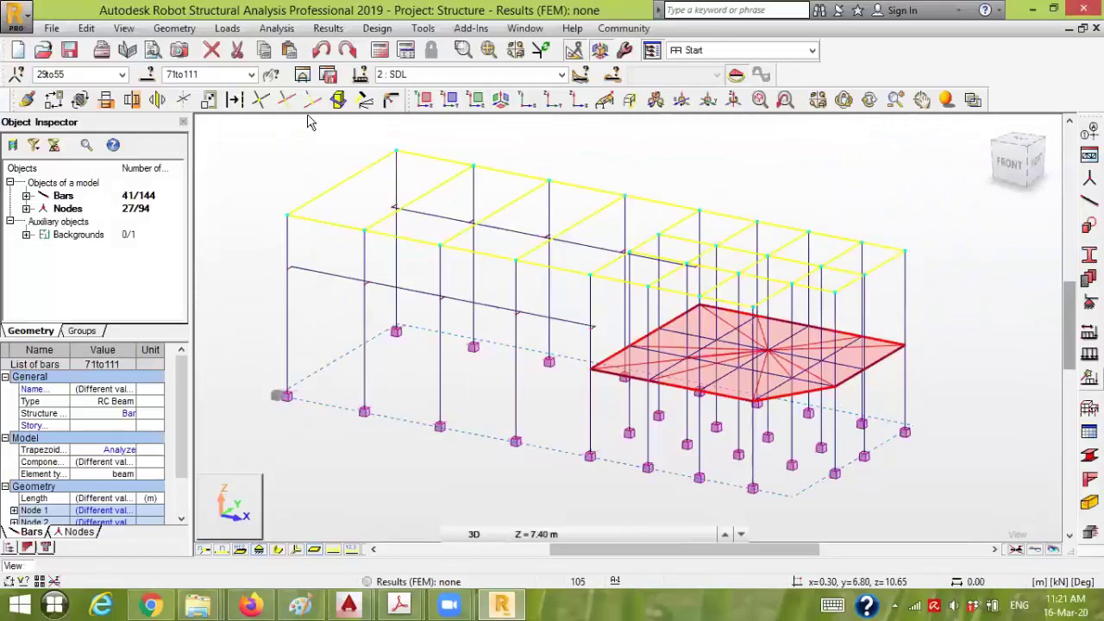
click(303, 74)
middle_drag(509, 301, 584, 394)
click(567, 380)
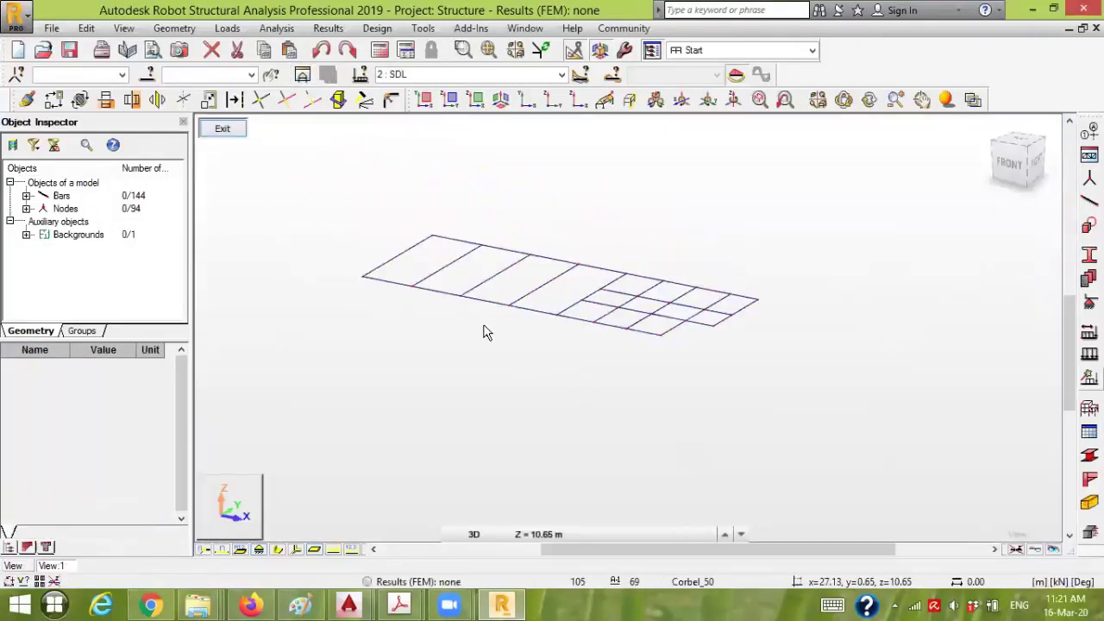
Assign a Diaphragm rigid link to the roof with node 44 as master and nodes 29to55 as slaves
middle_drag(485, 332, 493, 359)
scroll(492, 360, up, 3)
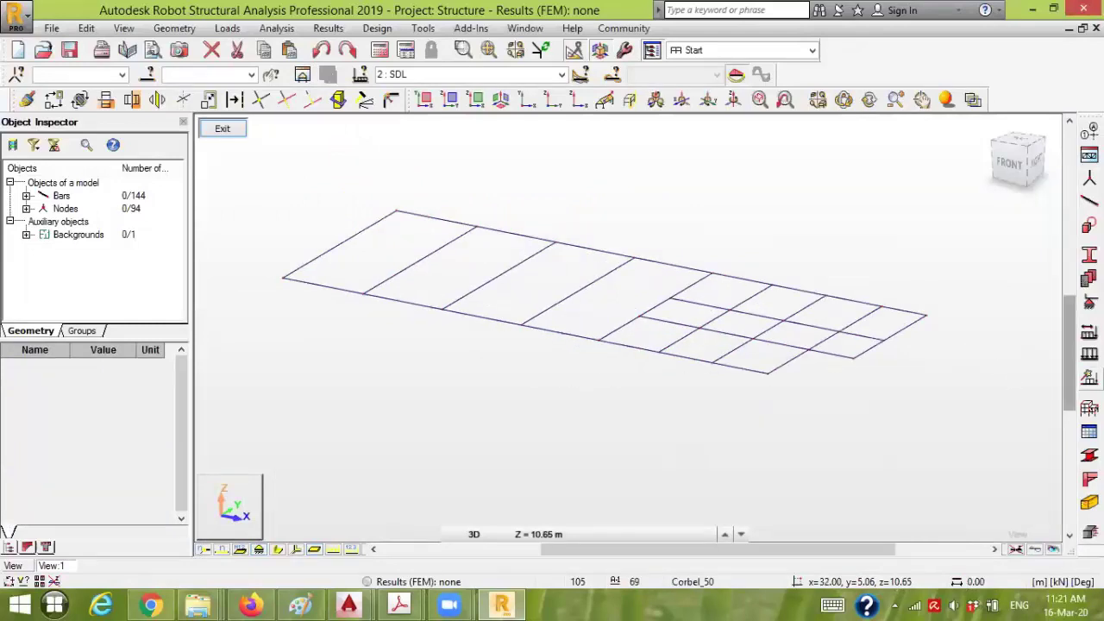
click(1088, 408)
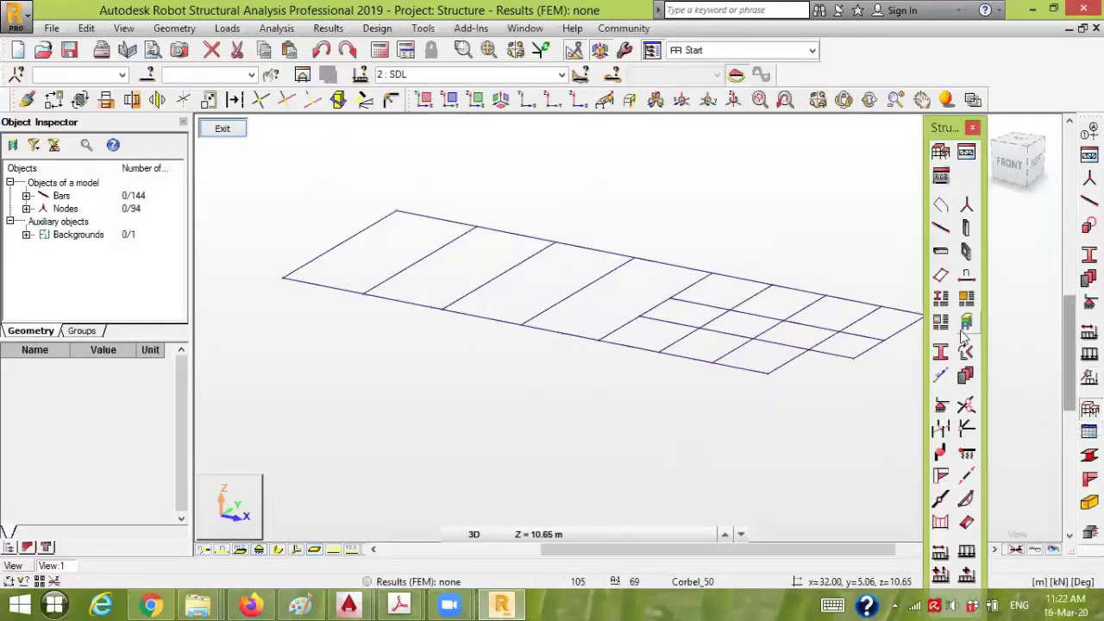
click(940, 428)
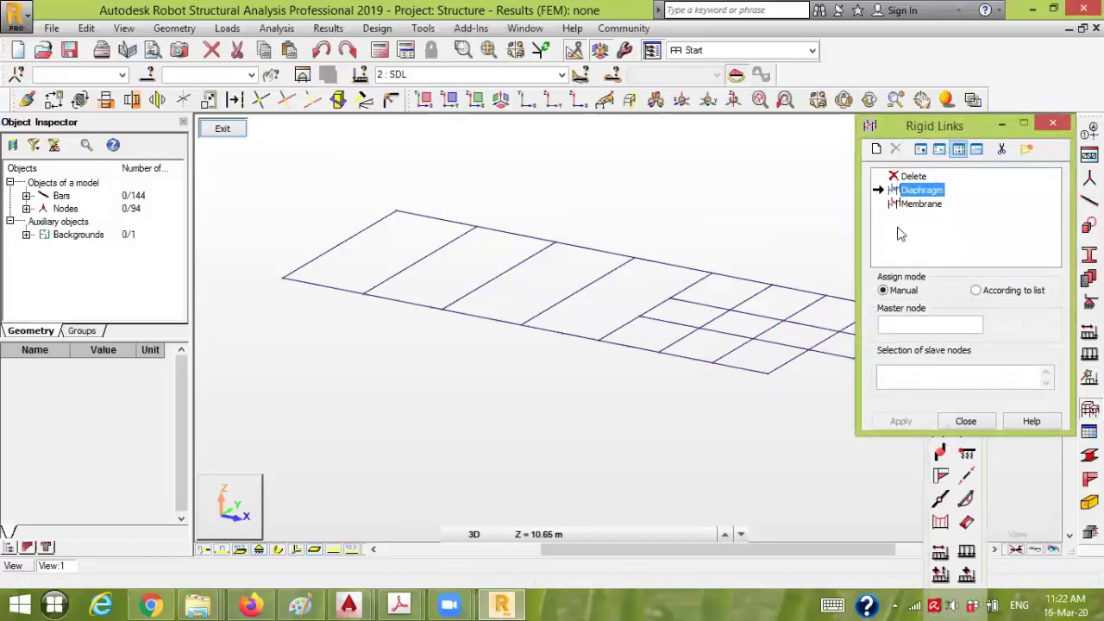
scroll(689, 412, down, 3)
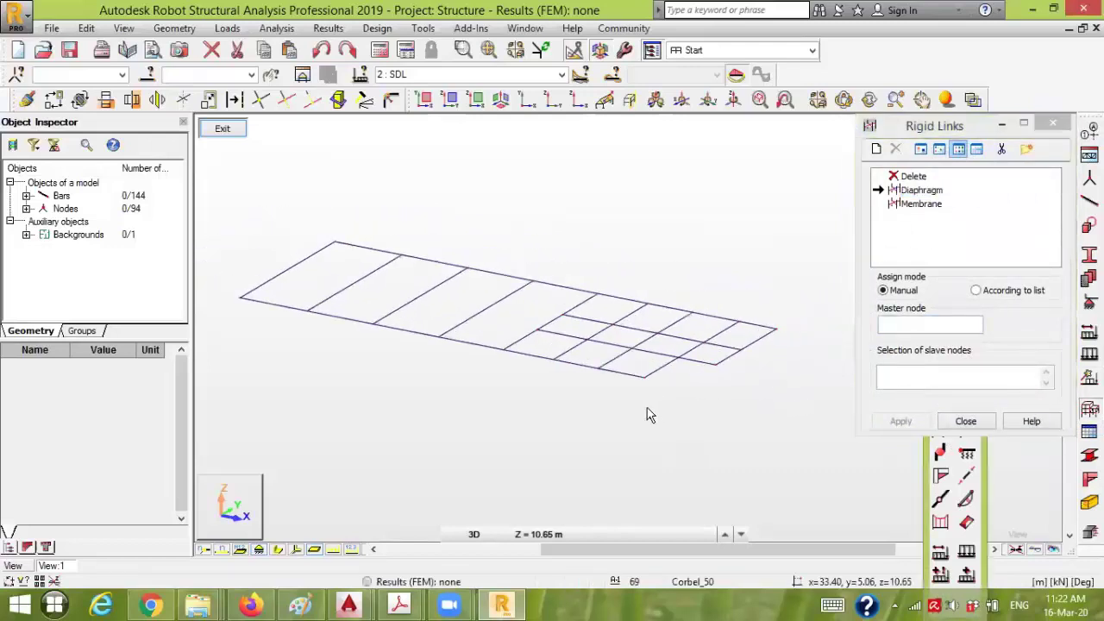
click(578, 329)
click(919, 379)
drag(781, 465, 263, 229)
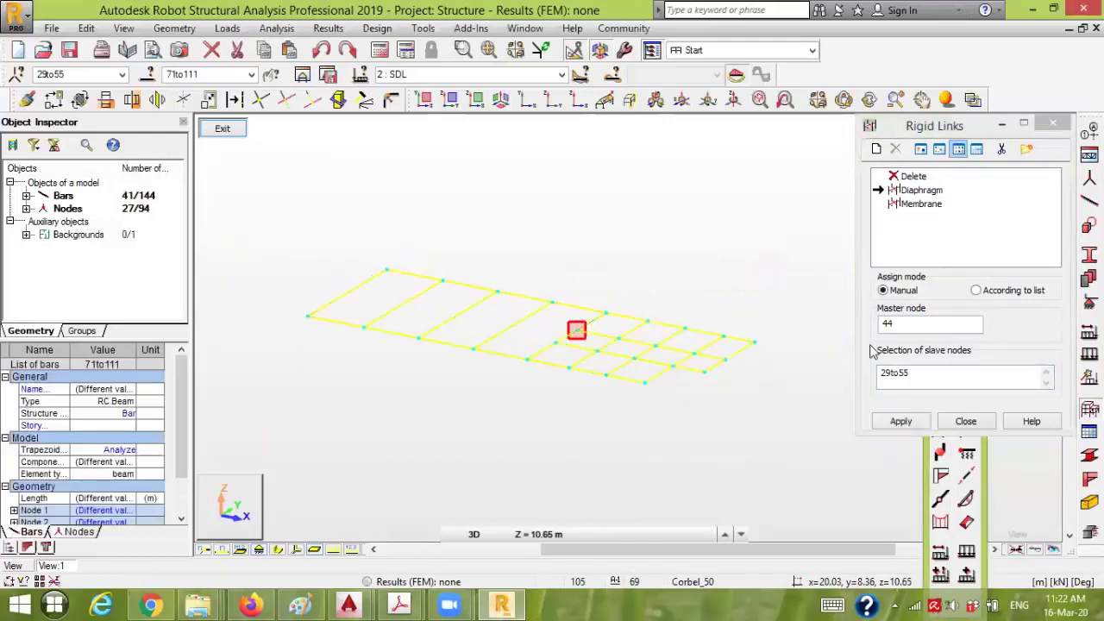
click(901, 421)
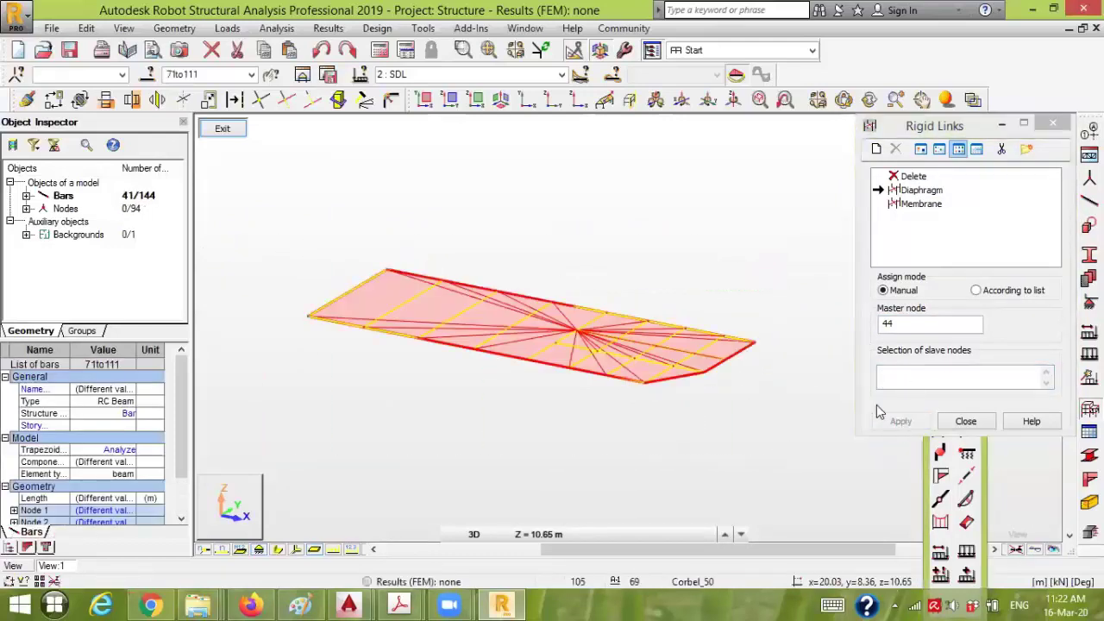
click(964, 421)
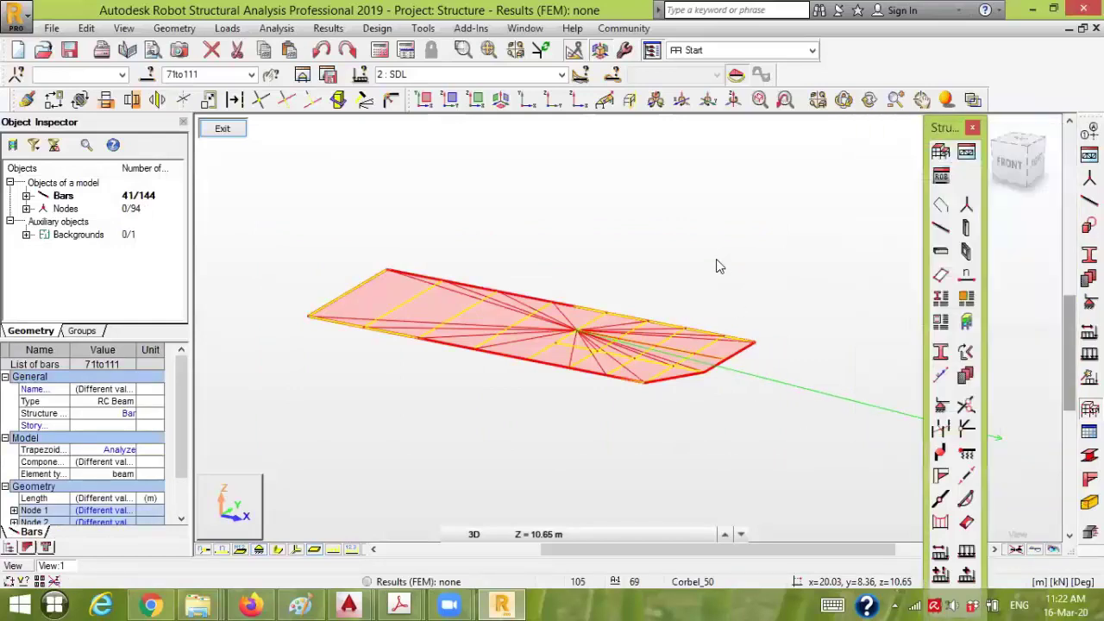
click(681, 227)
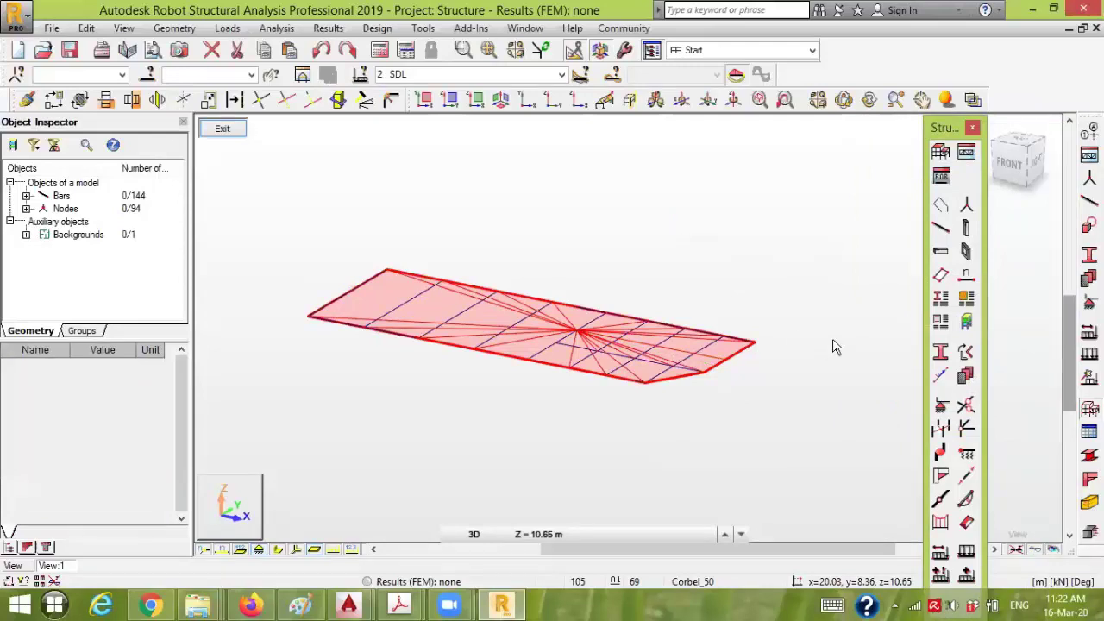
click(972, 128)
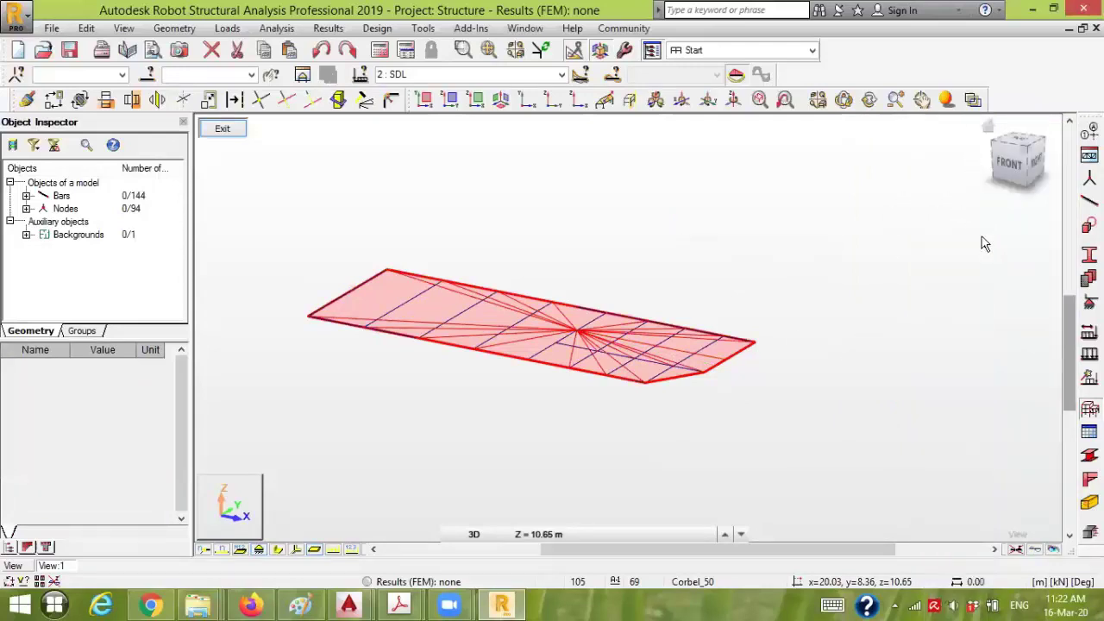
Switch to the project PDF to check the roof-level service loads, and return to the structural model
click(501, 604)
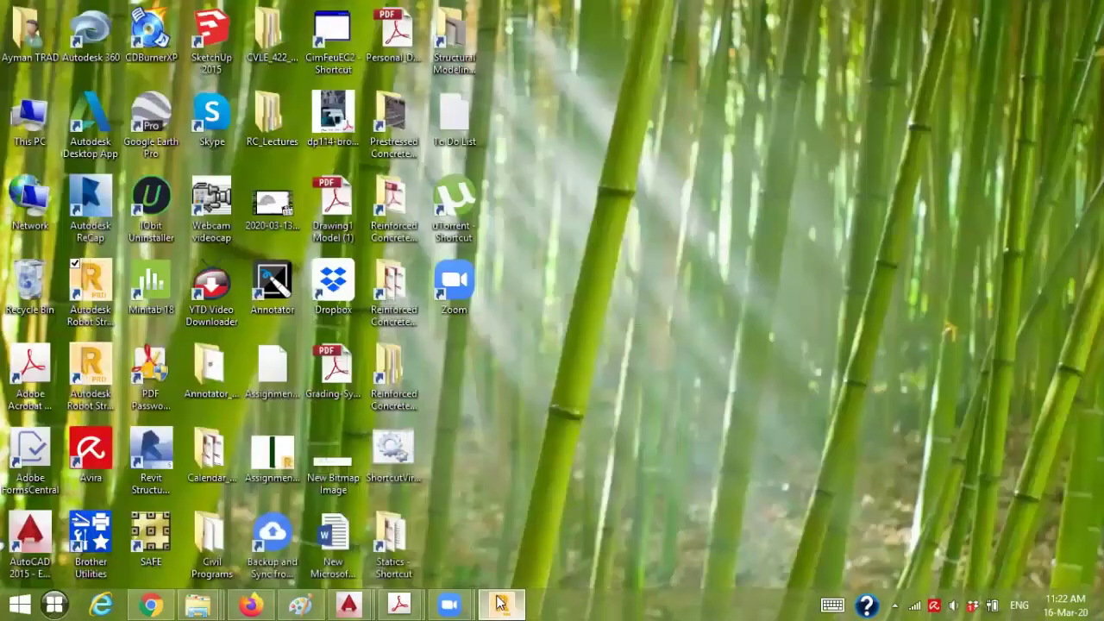
mouse_move(418, 593)
click(466, 510)
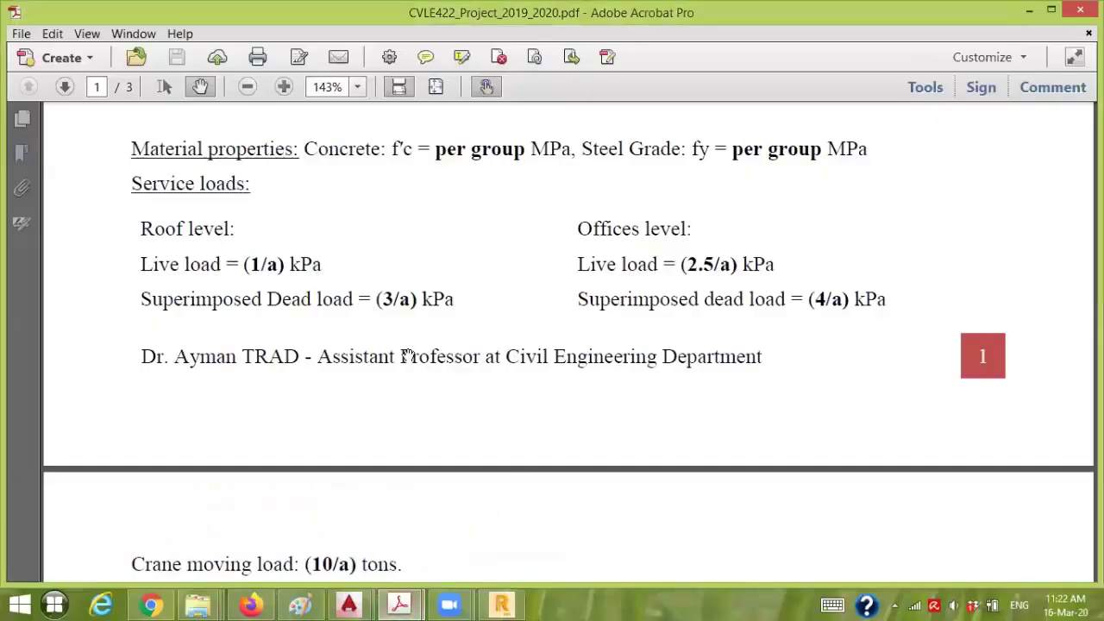
click(501, 604)
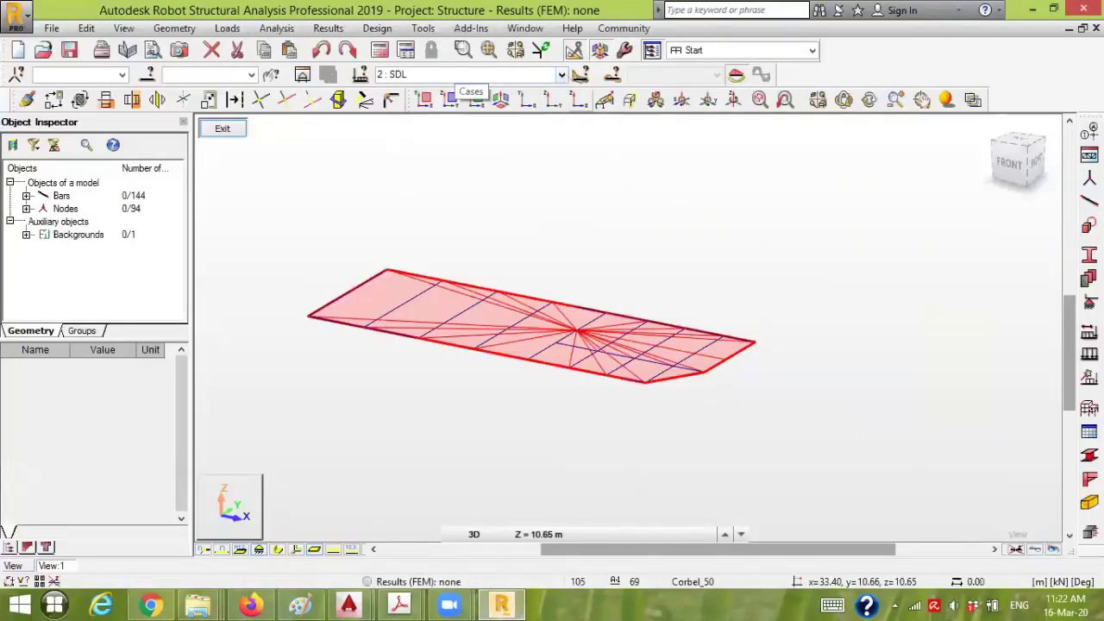
Start an isotropic planar load on bars with pz of -3 kPa at all three points
click(1089, 408)
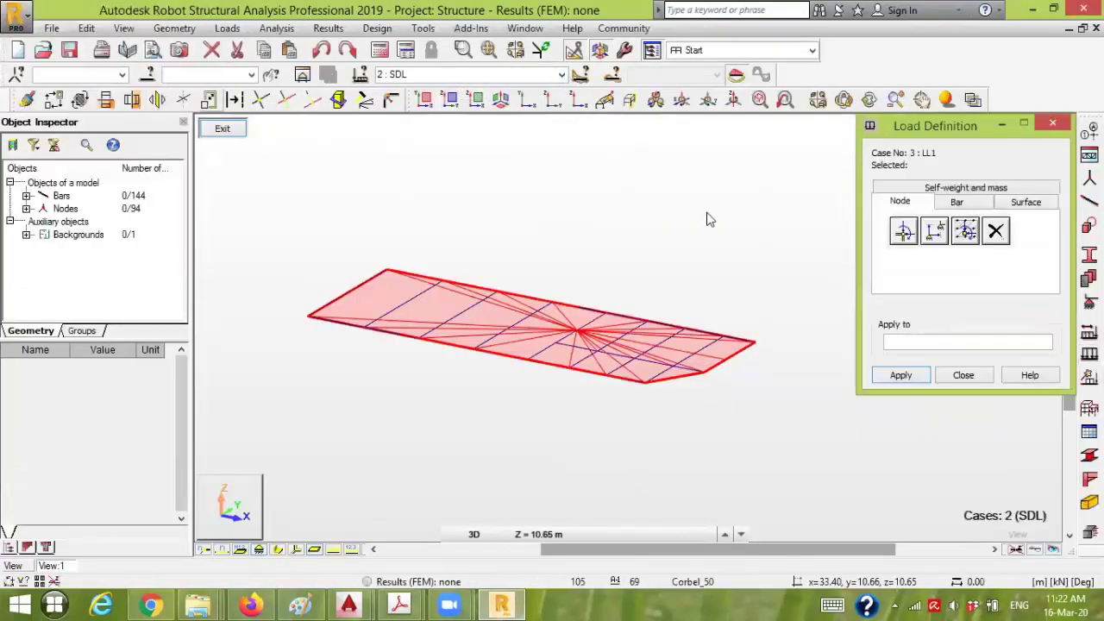
click(955, 203)
click(965, 261)
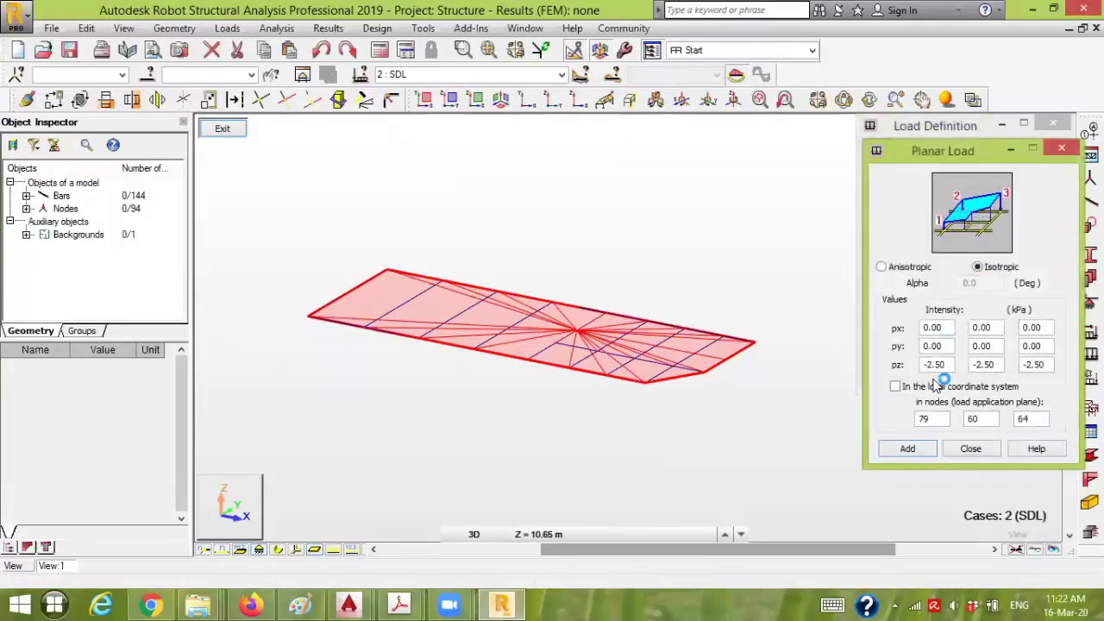
drag(930, 364, 1050, 364)
text(-3-3-3)
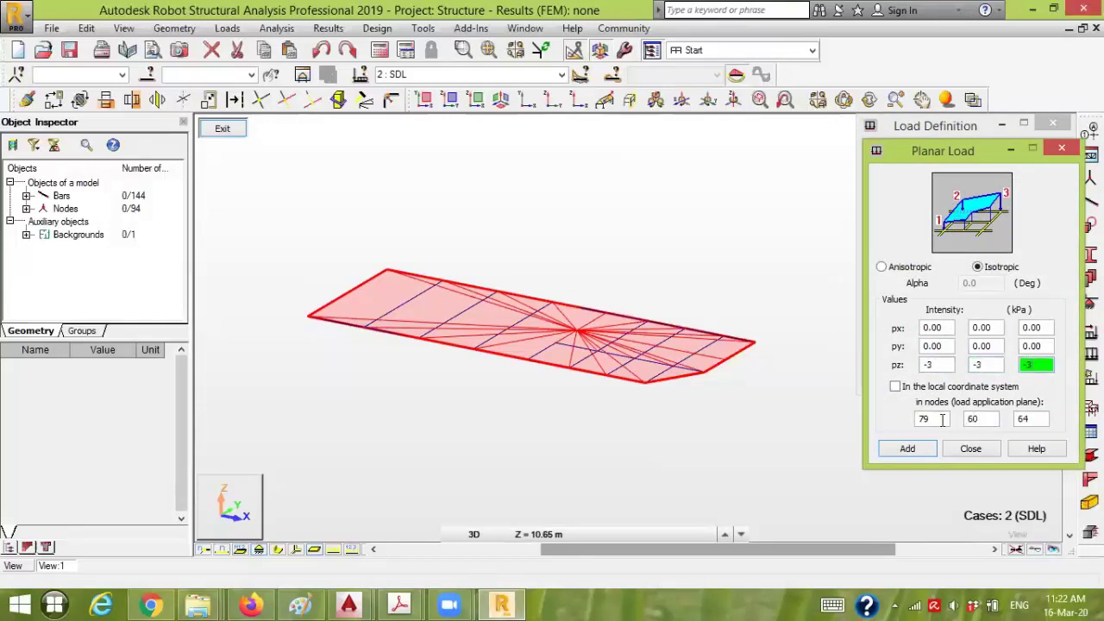
Define the load application plane by roof nodes 48, 29 and 51, add the load and apply it to bars 71to111
double_click(943, 419)
click(307, 317)
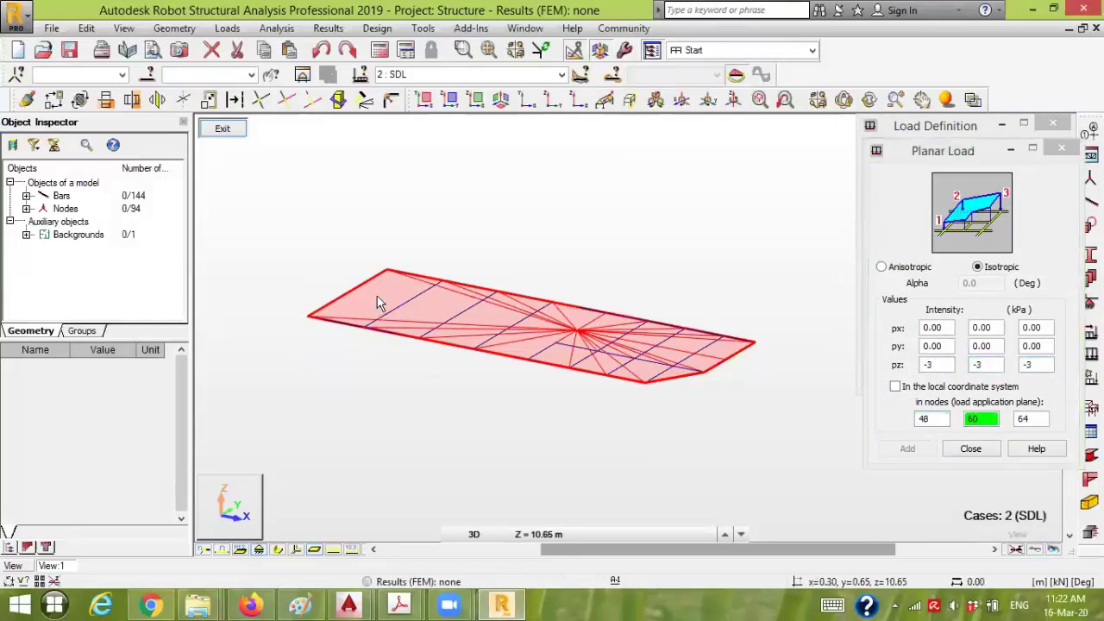
click(388, 269)
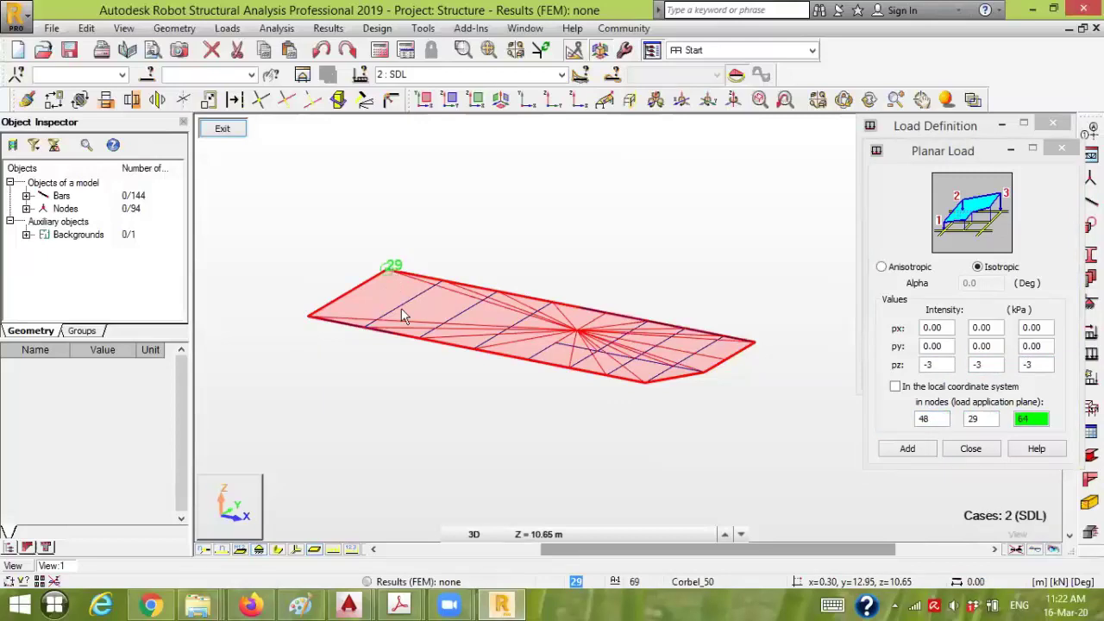
click(477, 352)
click(905, 449)
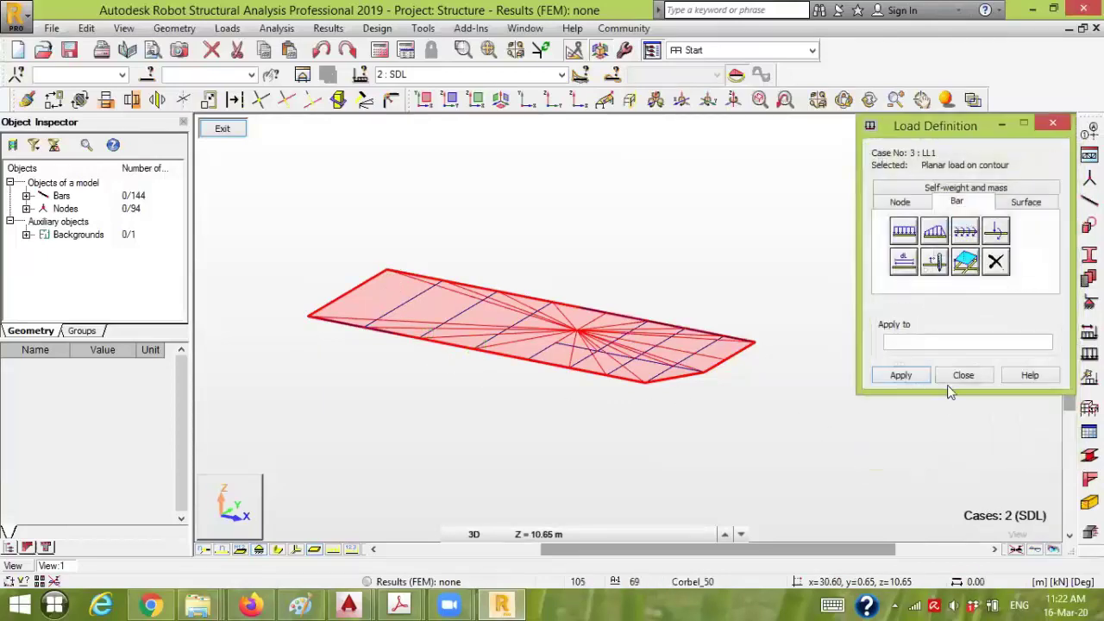
drag(819, 444, 276, 194)
click(901, 378)
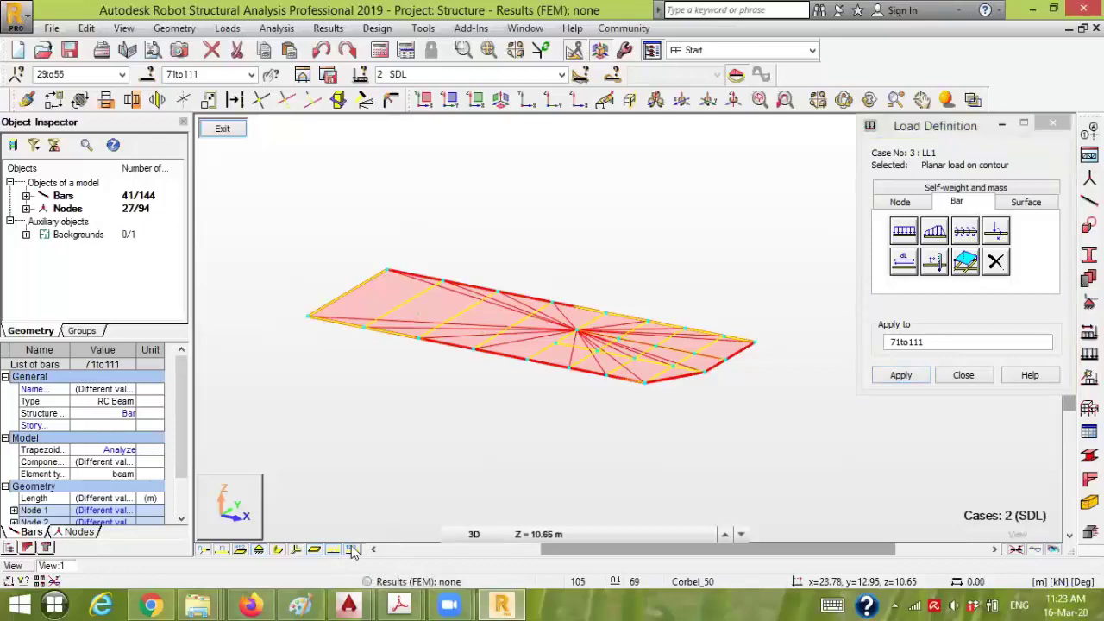
Reopen the planar load settings and check nodes 48, 29 and 51 against the node numbers displayed on the roof
click(965, 262)
click(940, 418)
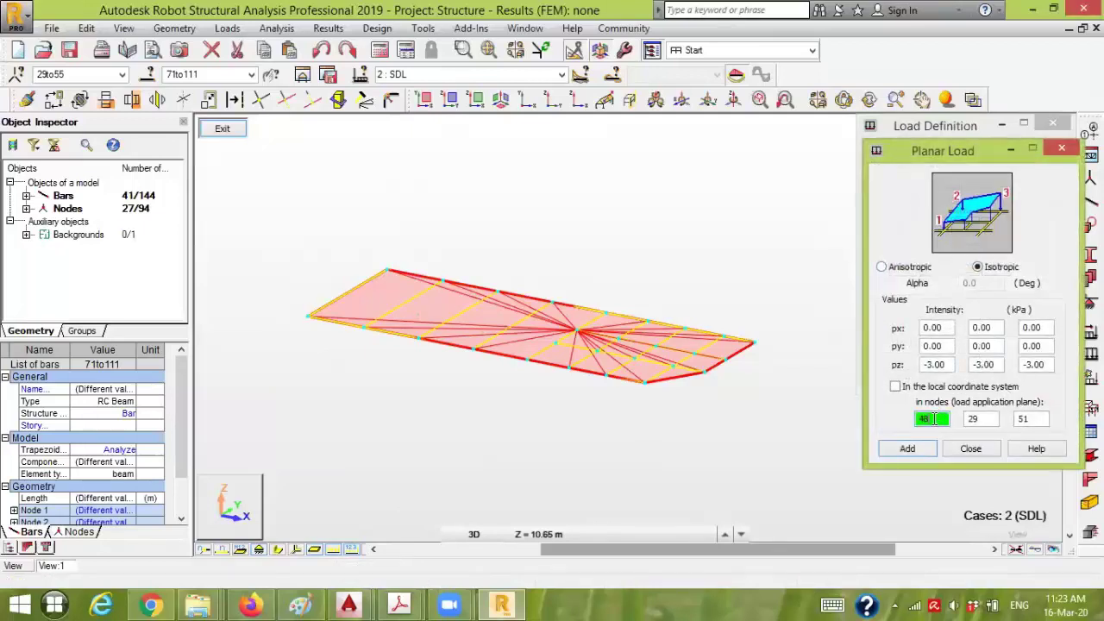
click(202, 550)
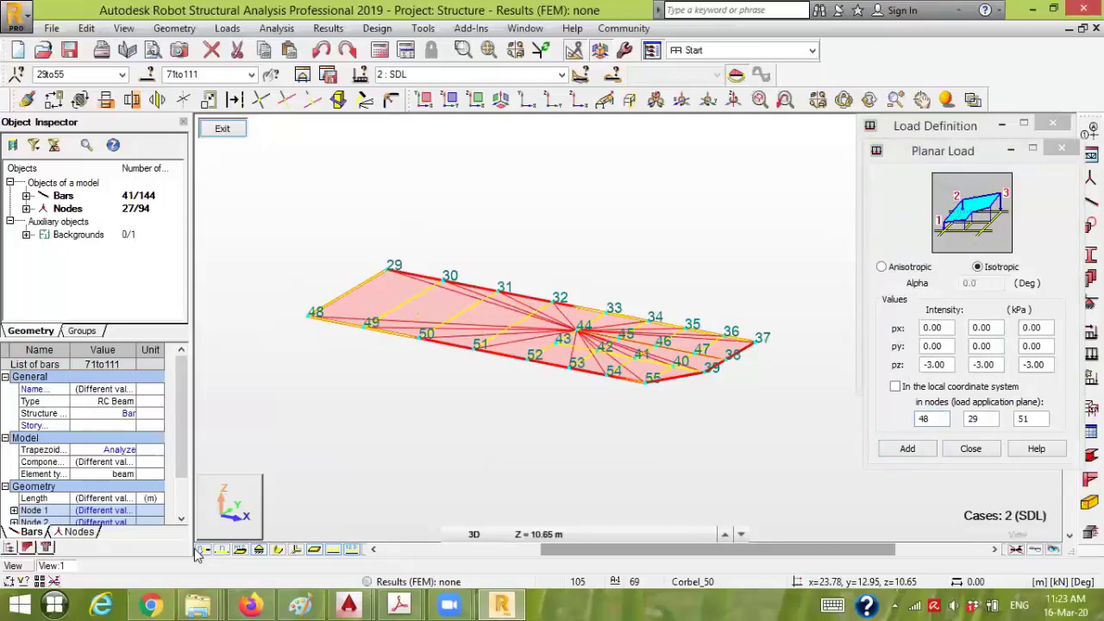
click(200, 551)
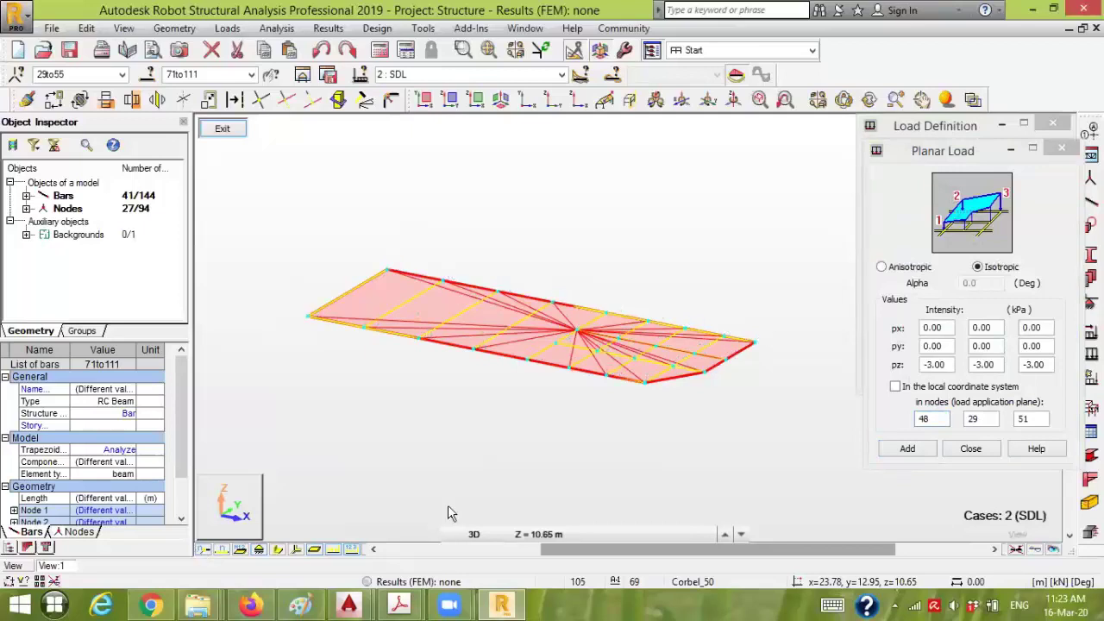
click(969, 449)
Try to reassign the planar load by clearing the bar list and reselecting the roof beams, and close the load definition
drag(942, 341, 826, 342)
key(Delete)
drag(793, 463, 290, 239)
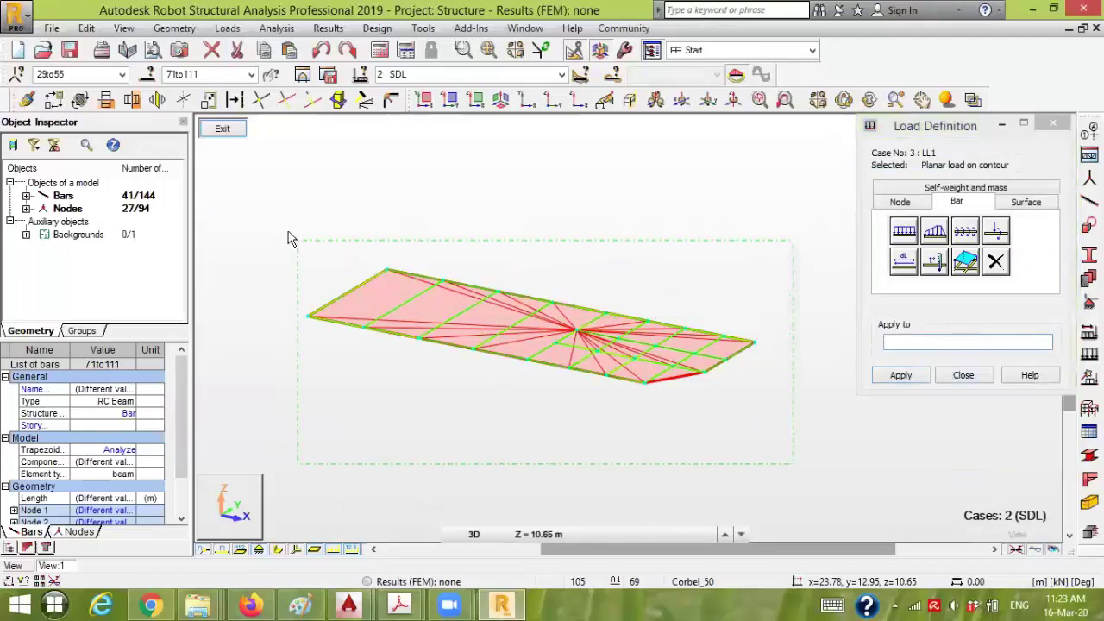
click(950, 343)
drag(790, 422, 287, 210)
click(961, 343)
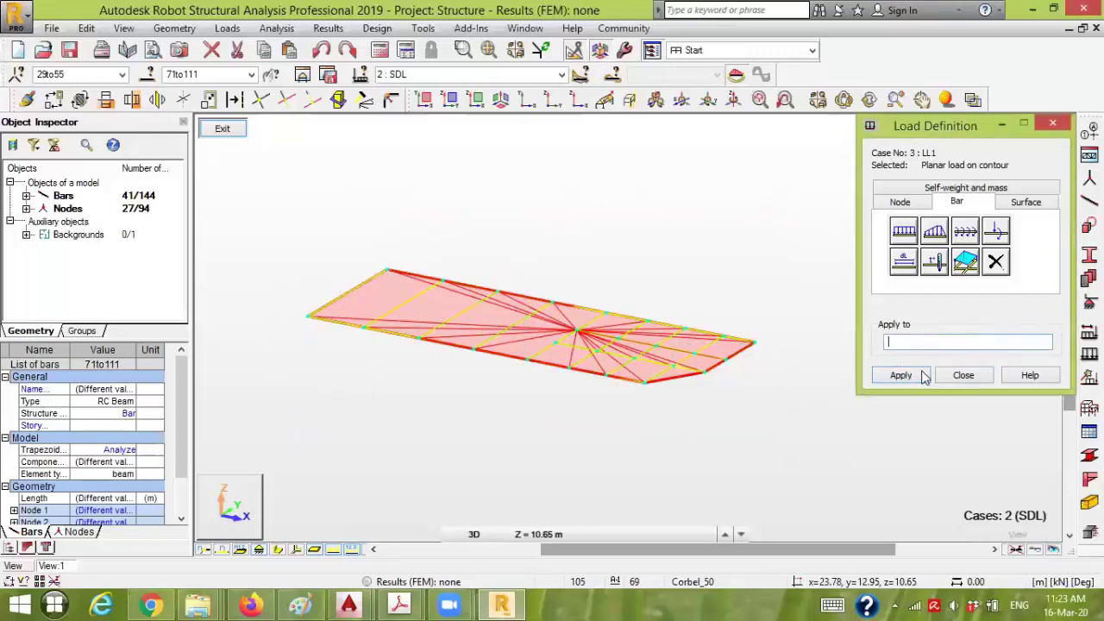
click(963, 375)
click(808, 344)
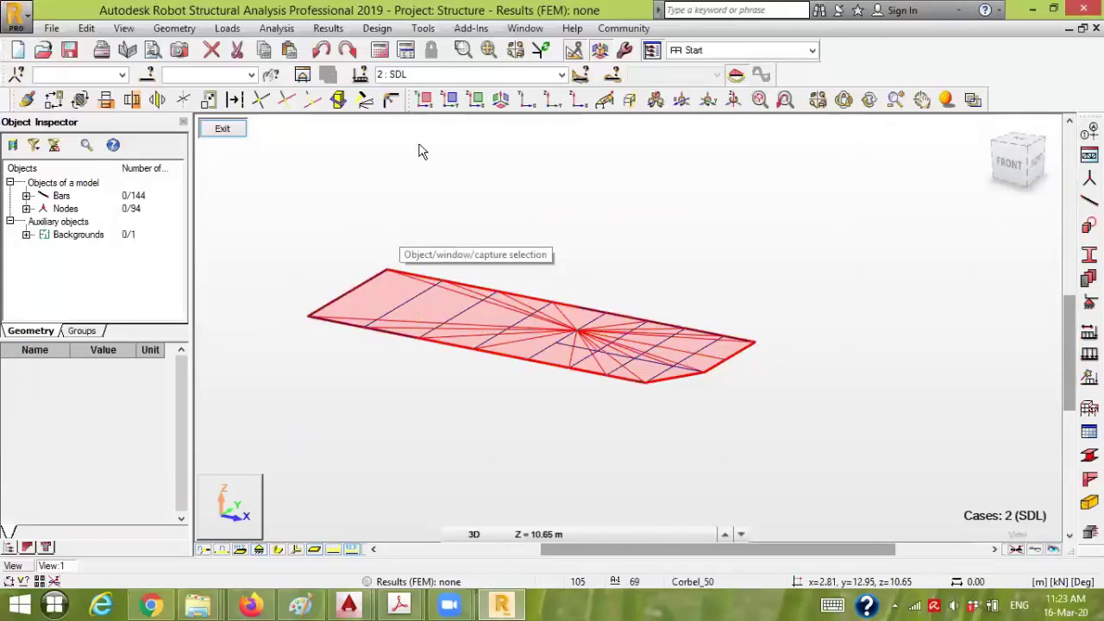
Review the load table down to its last LL1 entries, and display the bar numbers on the isolated roof
click(227, 28)
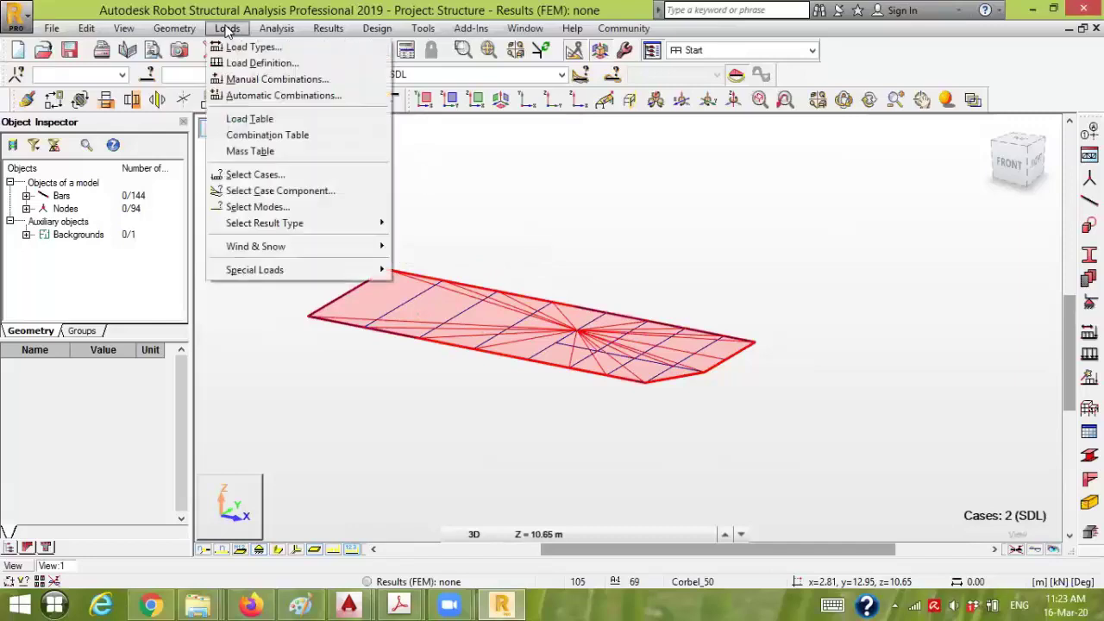
click(259, 118)
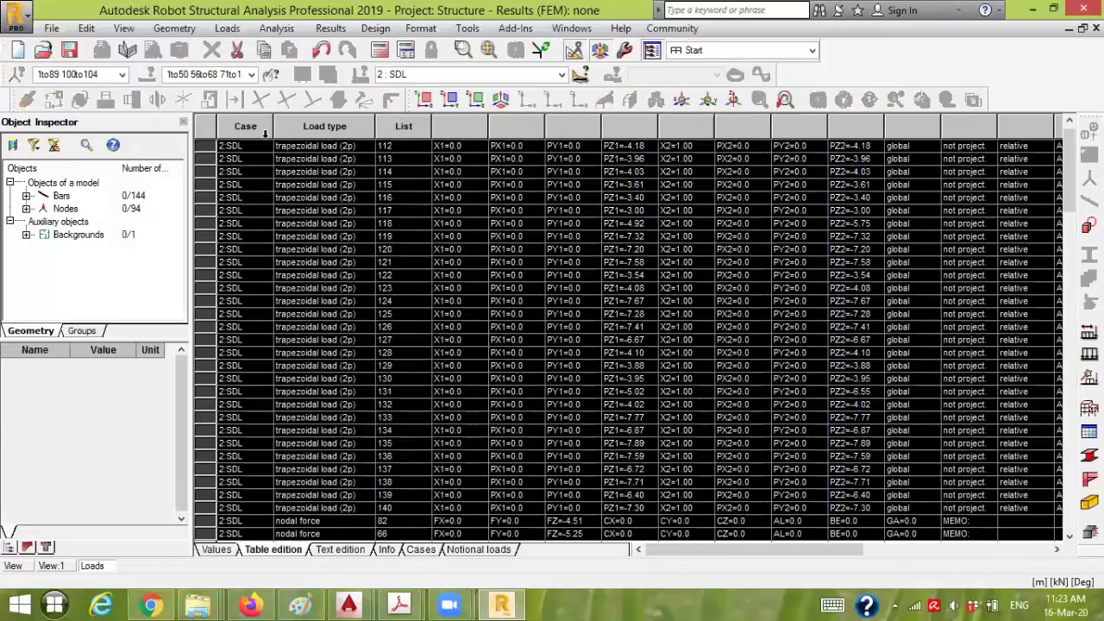
drag(1070, 171, 1046, 514)
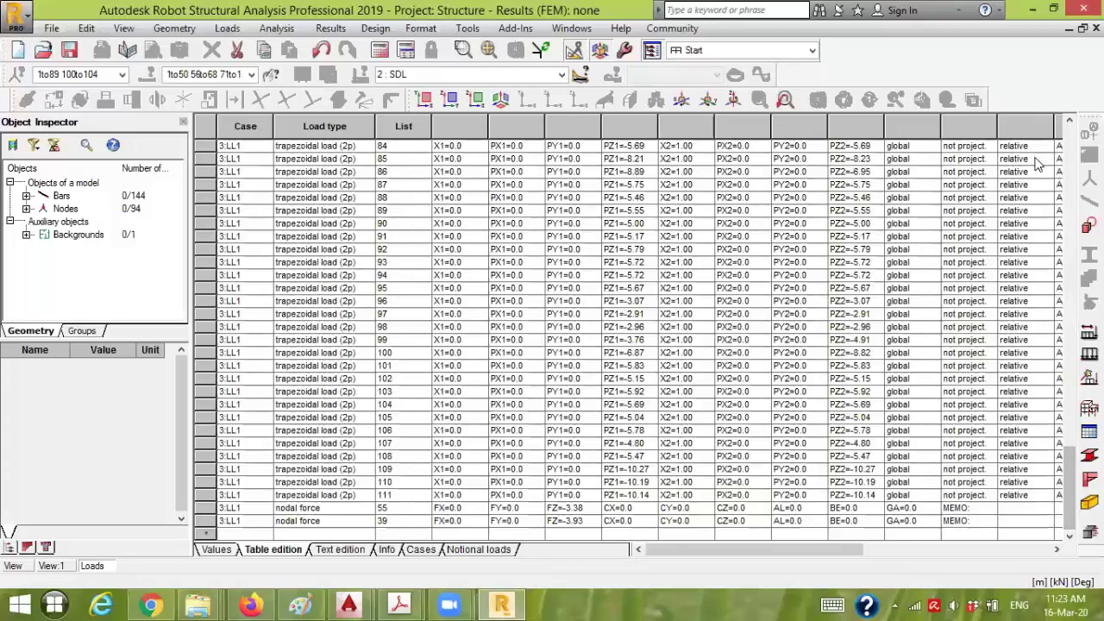
click(1096, 28)
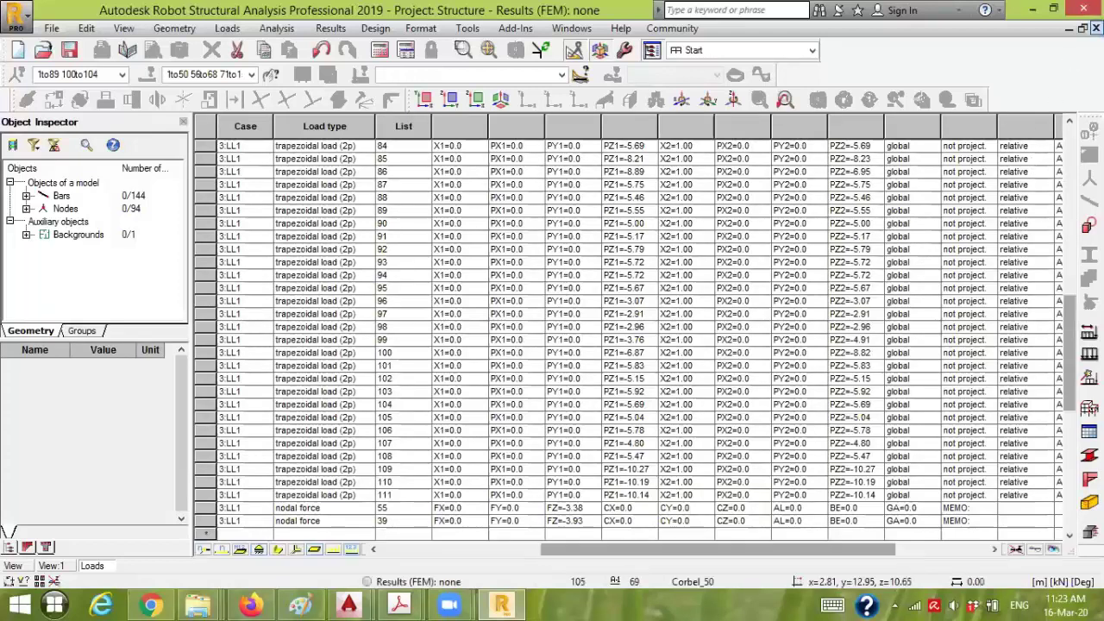
click(222, 550)
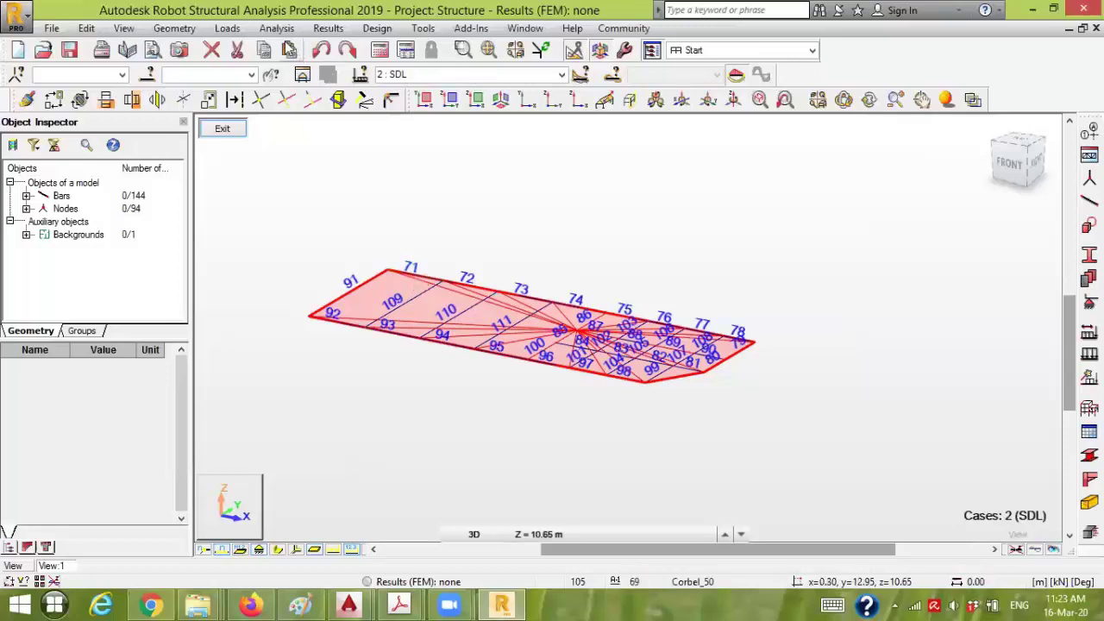
Examine the load table's bar numbers and values for the SDL and LL1 cases, and close the table
click(228, 29)
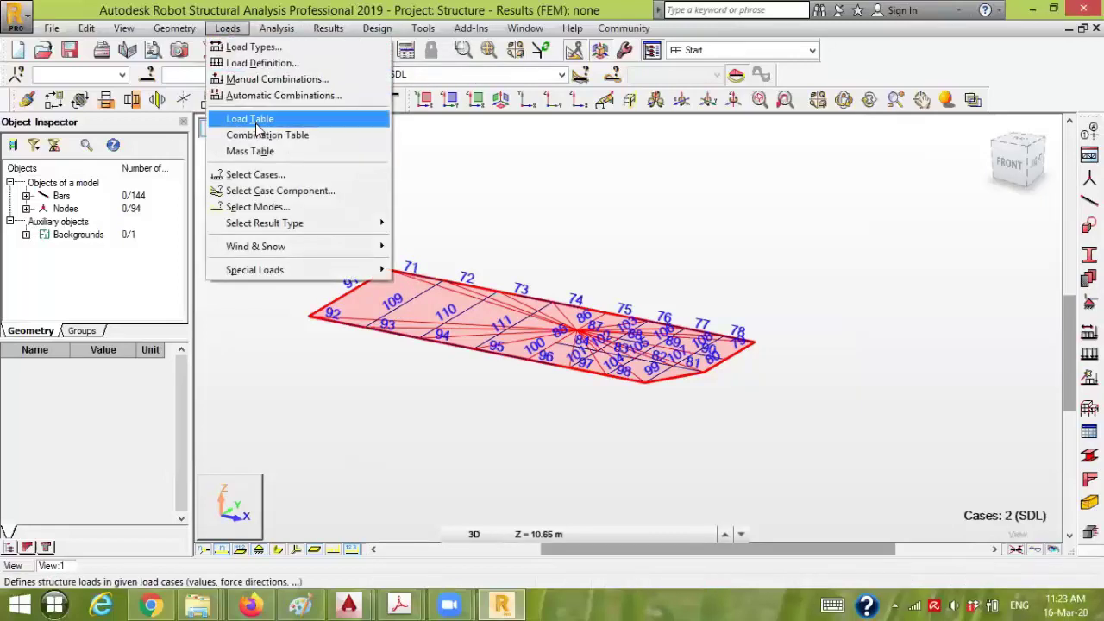
click(261, 126)
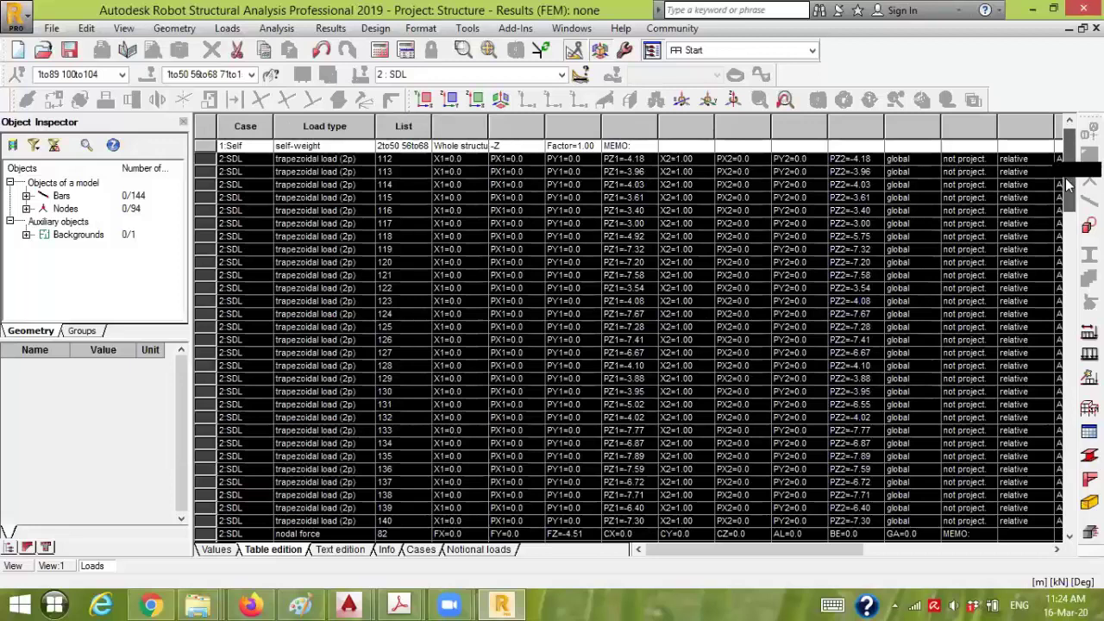
scroll(840, 300, down, 4)
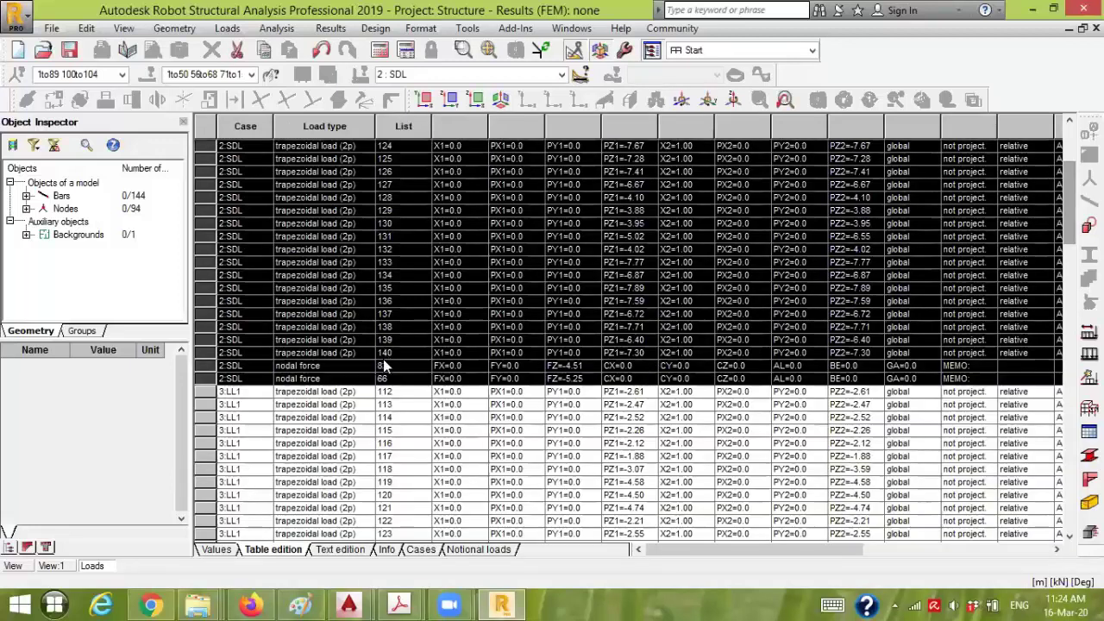
scroll(390, 366, up, 4)
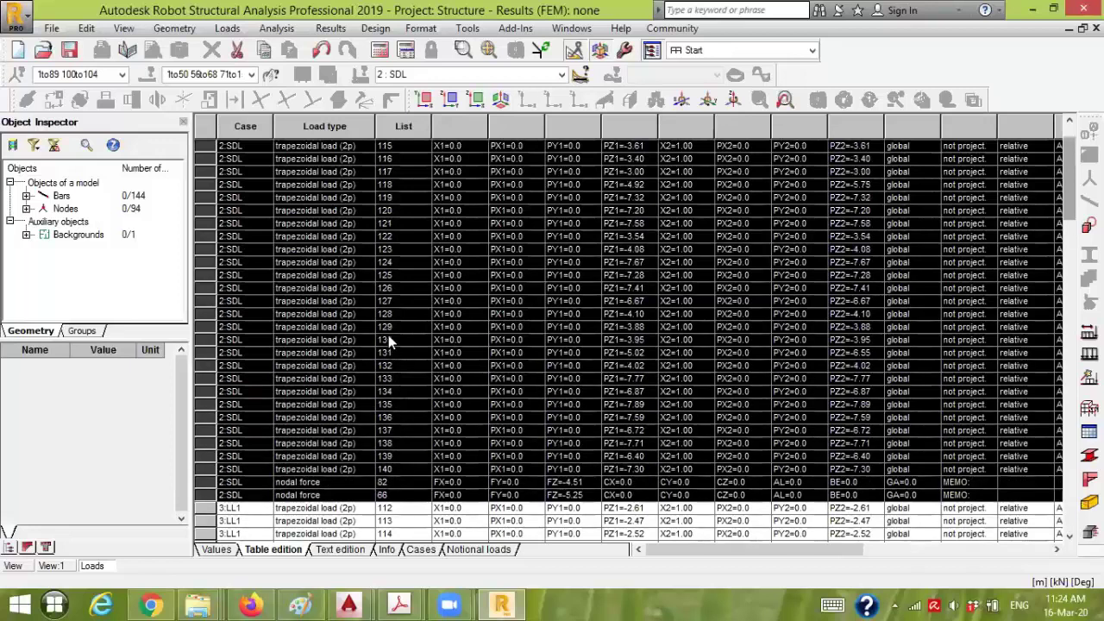
scroll(396, 281, down, 15)
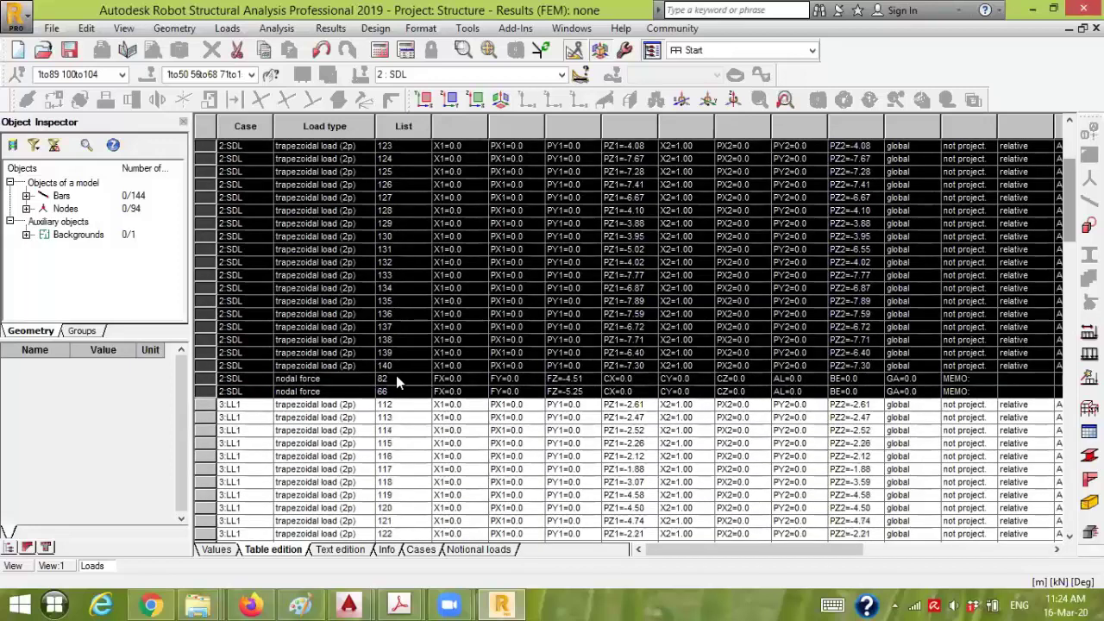
scroll(387, 446, down, 10)
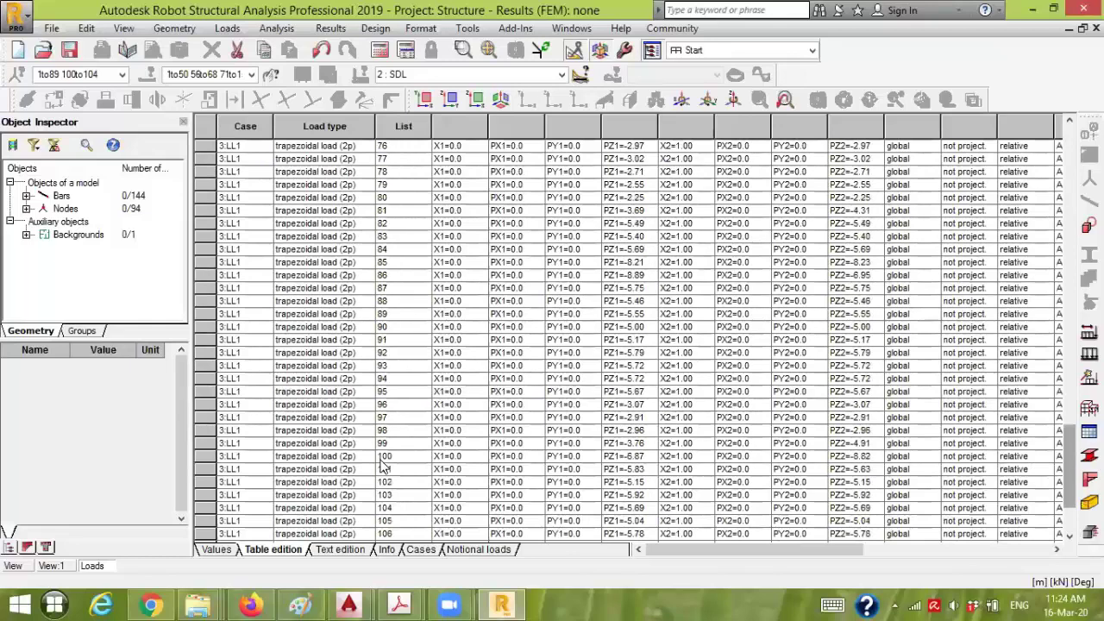
scroll(382, 473, up, 20)
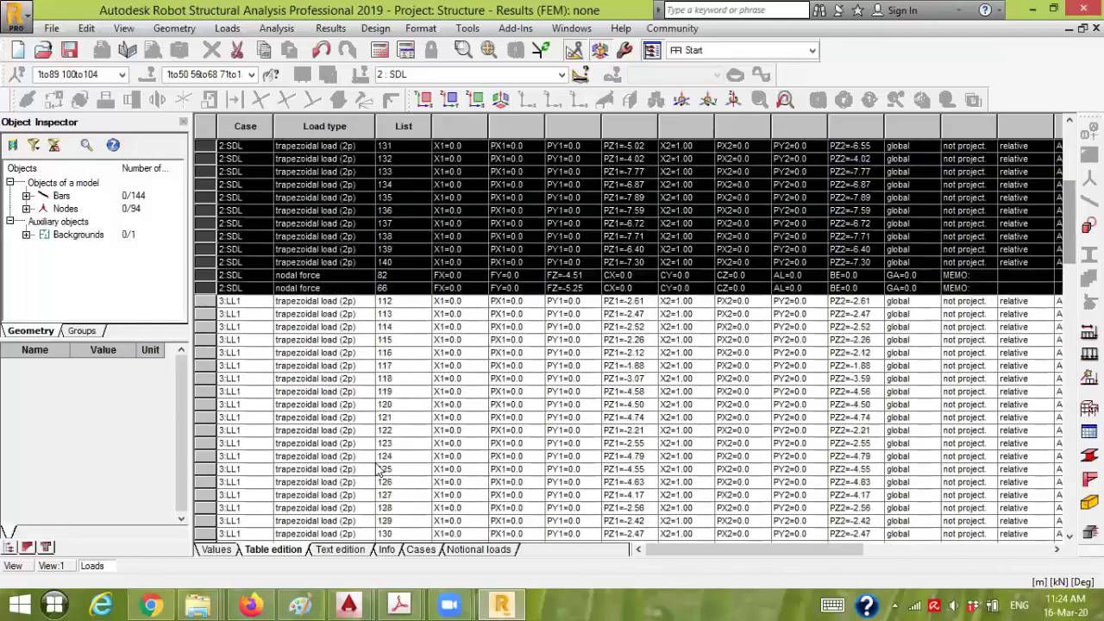
scroll(403, 388, down, 1)
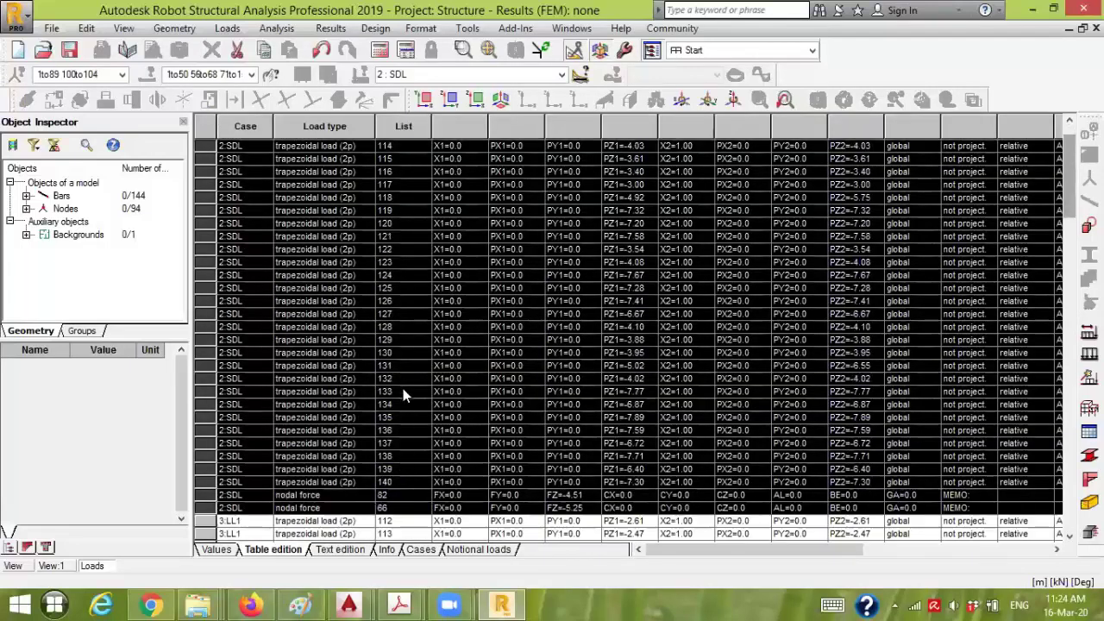
key(ctrl+F4)
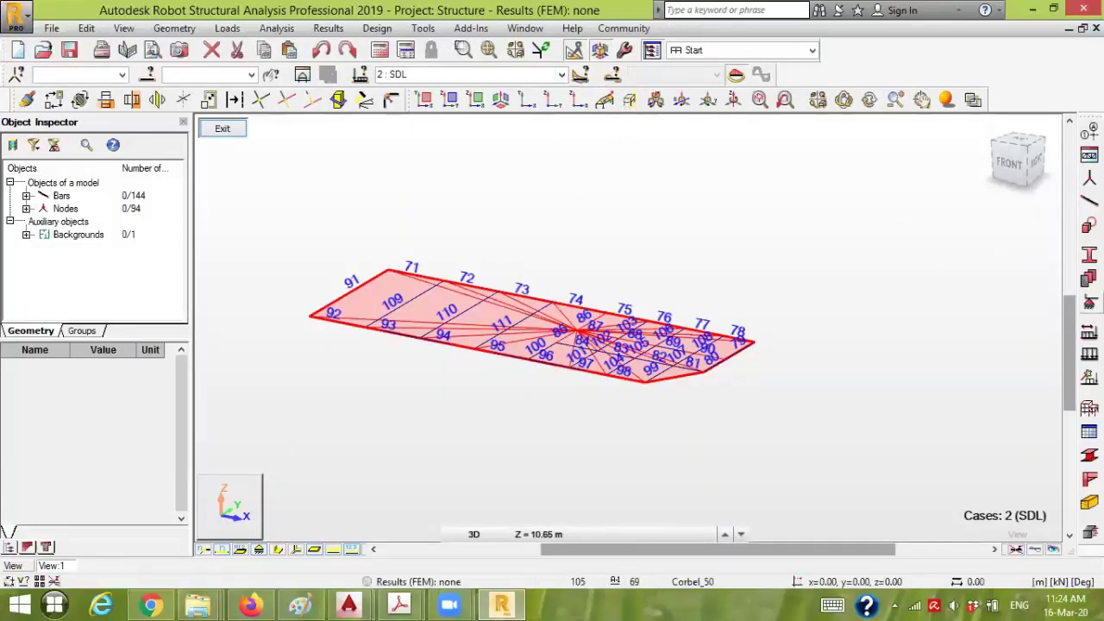
Start a planar load on contour for the SDL case with pz of -3.00 kPa at all three points
click(1088, 332)
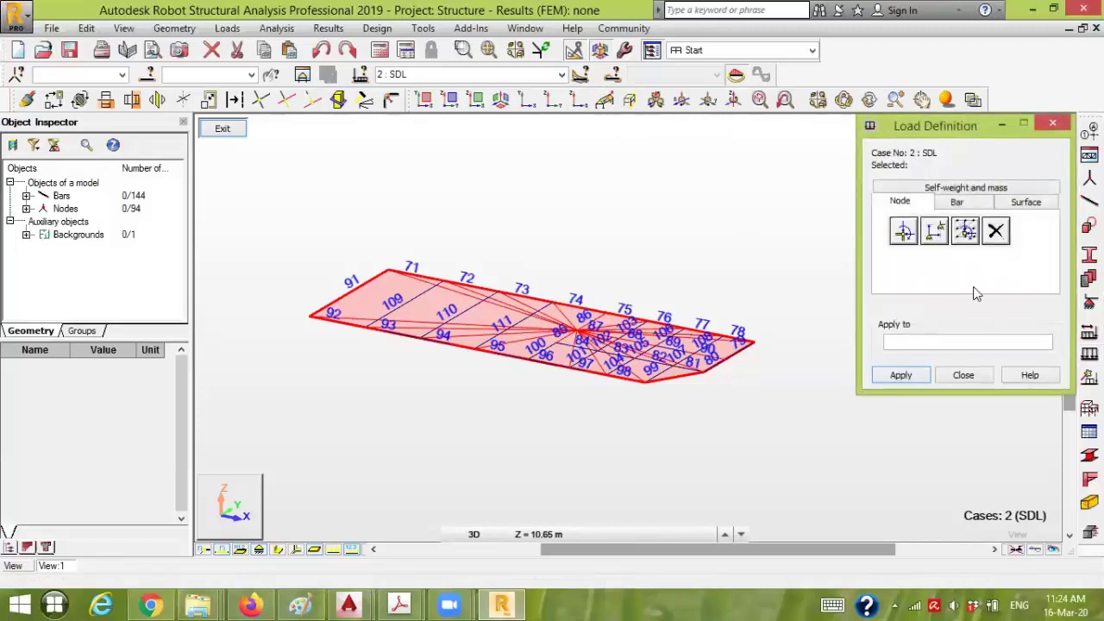
click(957, 202)
click(966, 259)
click(949, 363)
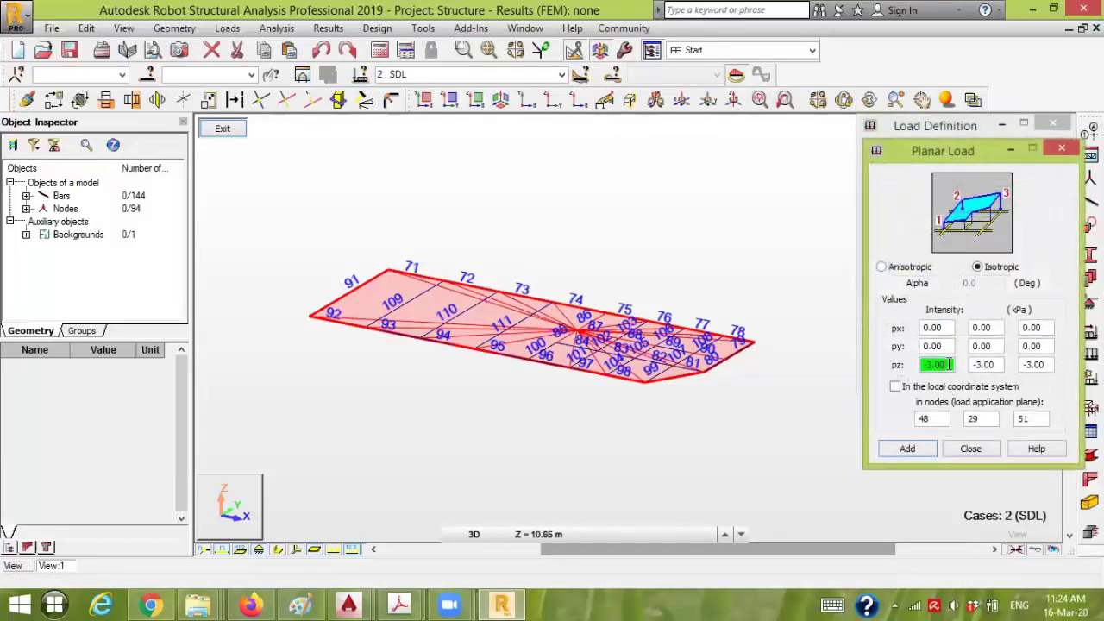
click(1000, 366)
click(1047, 366)
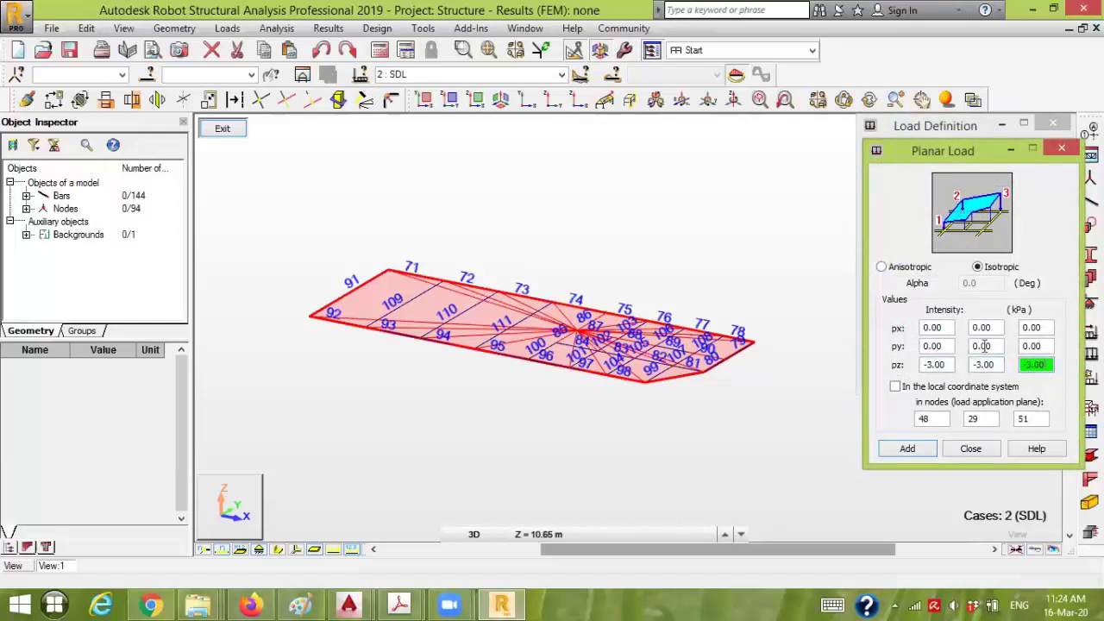
Show the node numbers instead of bar numbers, define the load application plane by roof nodes 48, 32 and 54, and add the load
click(936, 419)
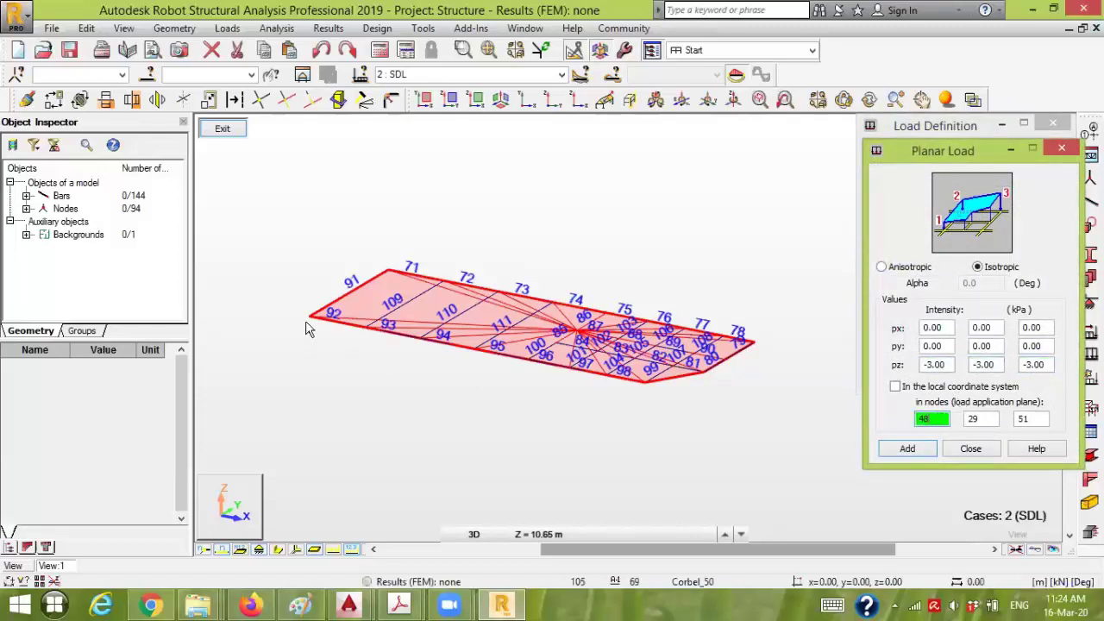
click(216, 551)
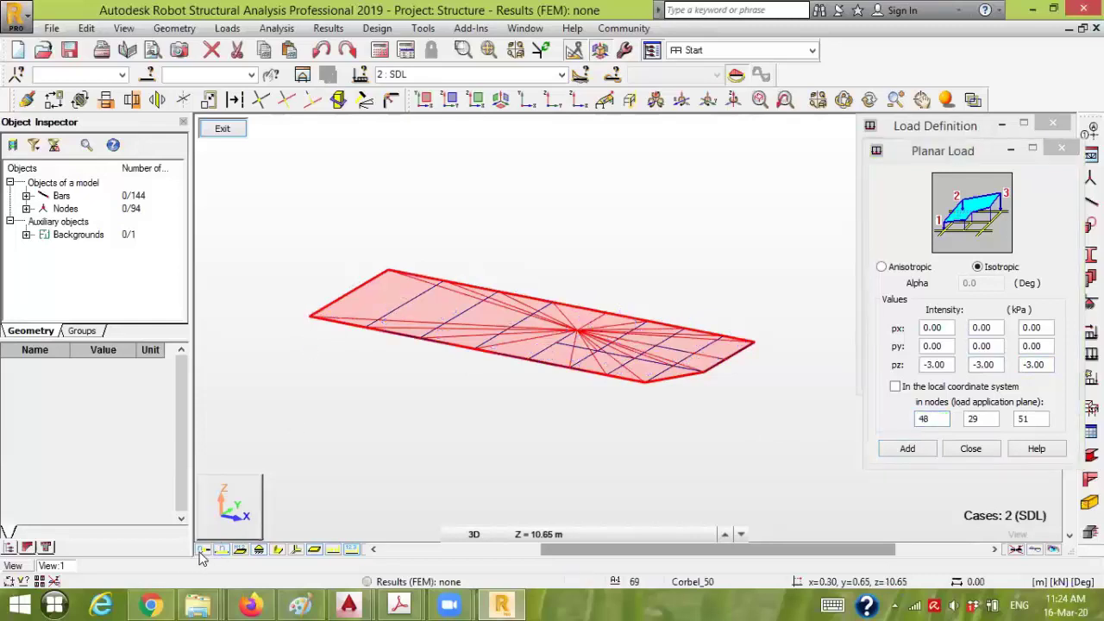
click(202, 549)
click(311, 313)
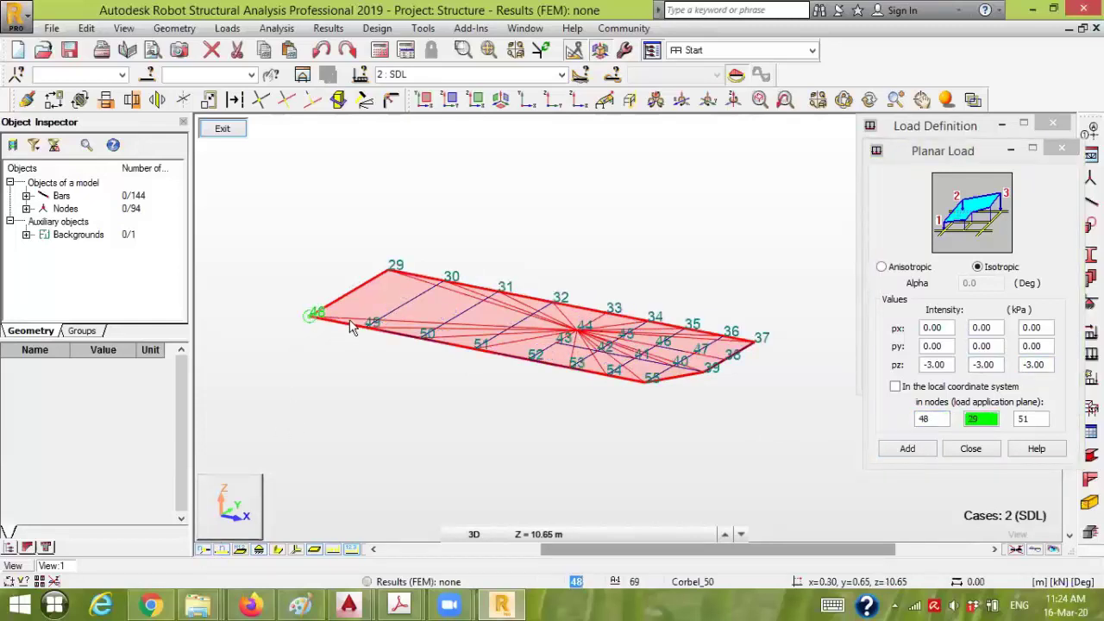
click(559, 305)
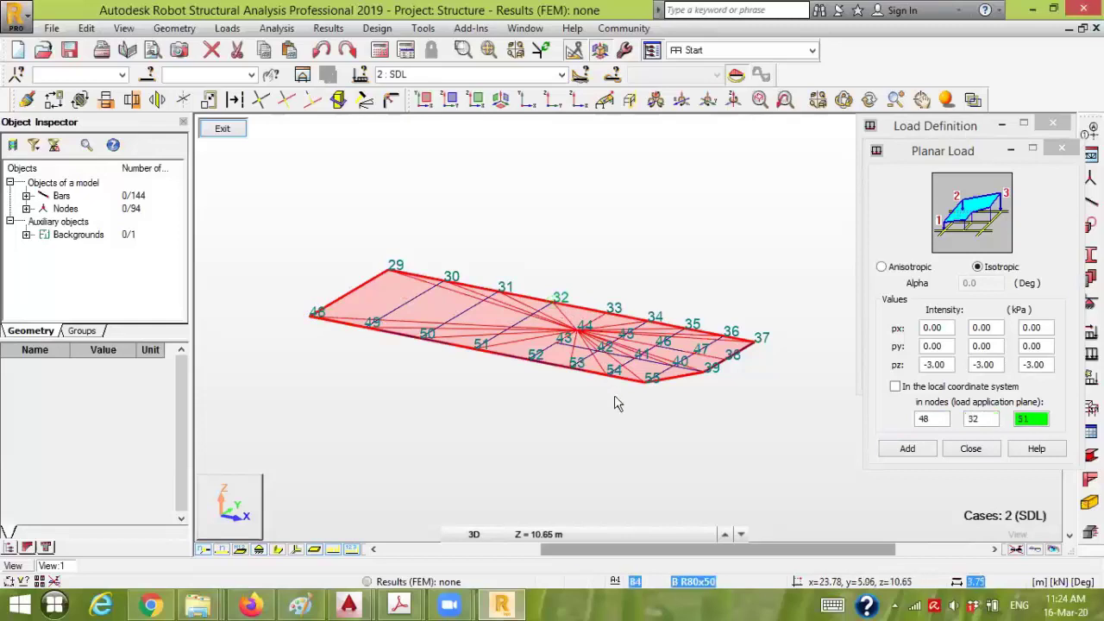
scroll(611, 382, up, 2)
click(603, 368)
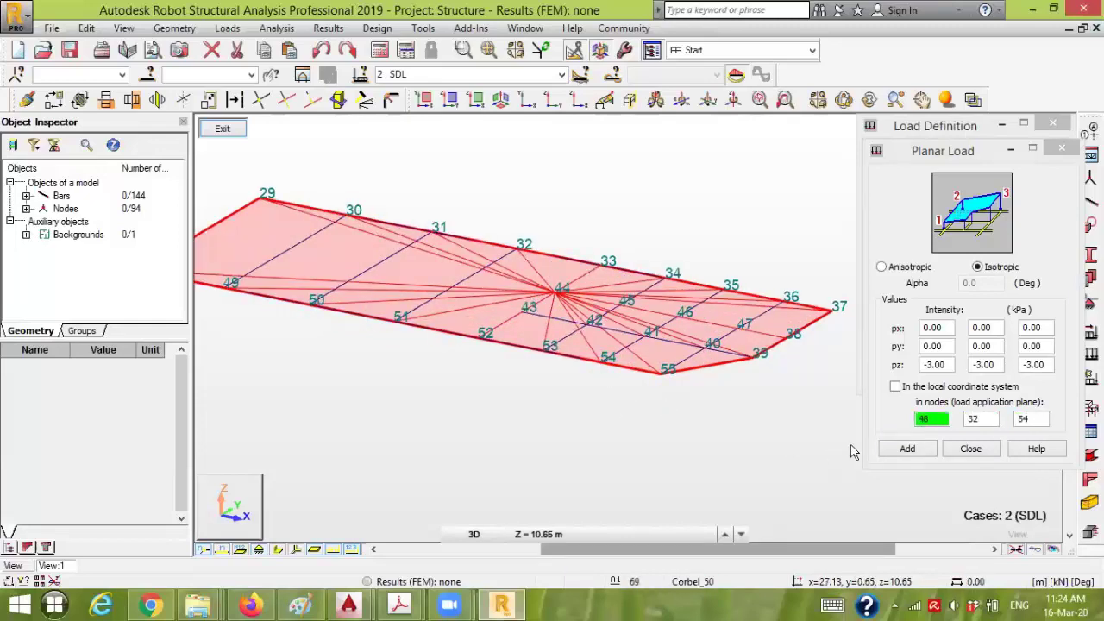
click(907, 448)
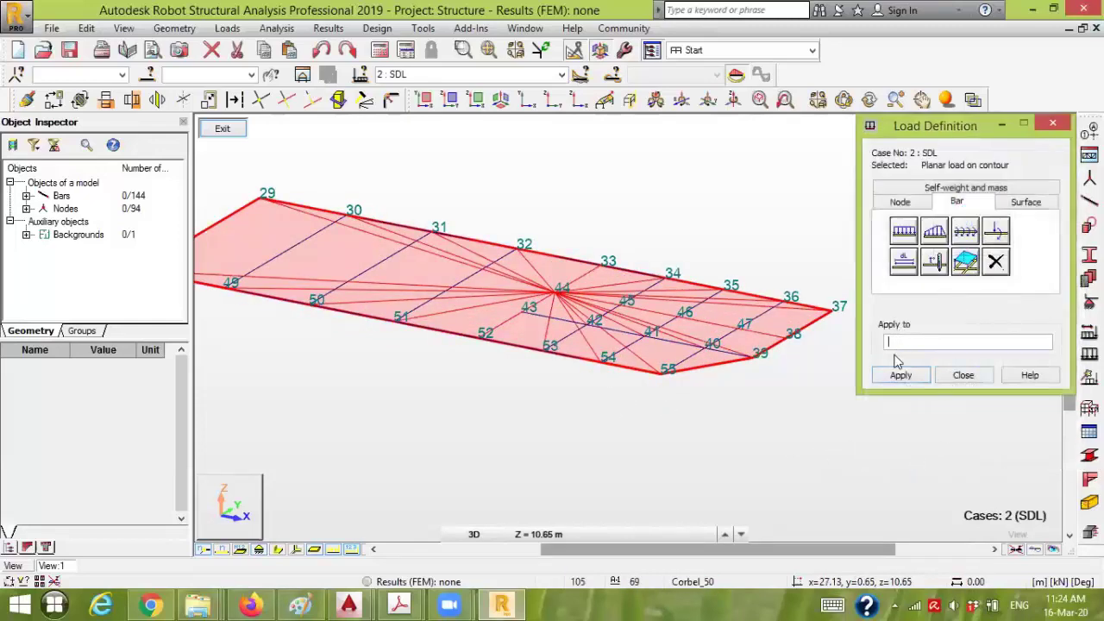
Apply the SDL planar load to all roof beams, bars 71to111, and hide the load value labels
scroll(769, 468, down, 3)
drag(880, 481, 315, 202)
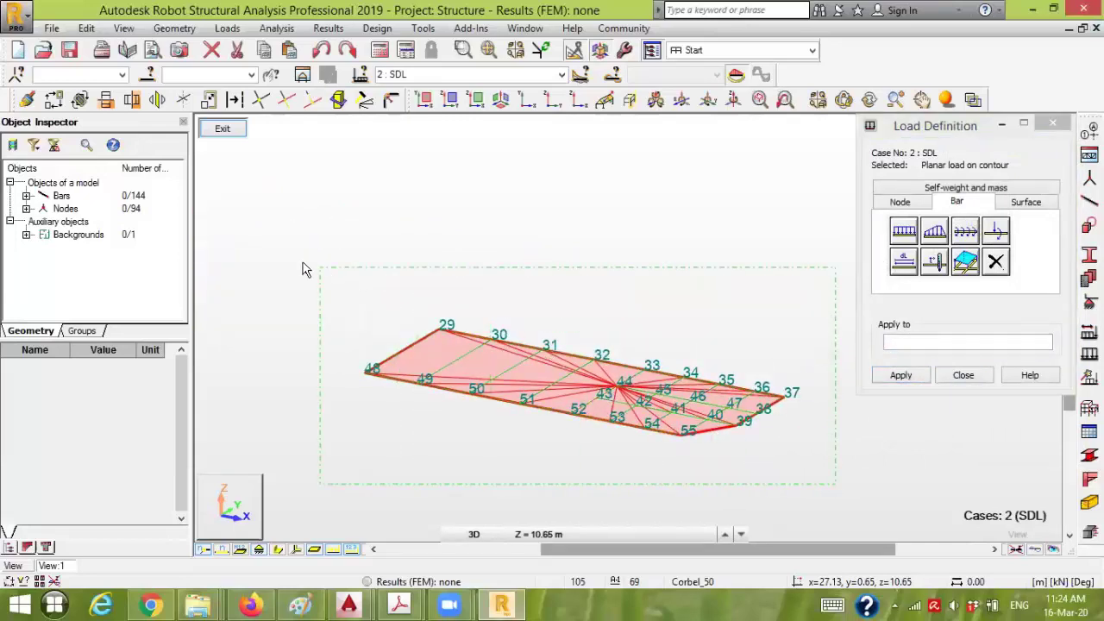
click(901, 375)
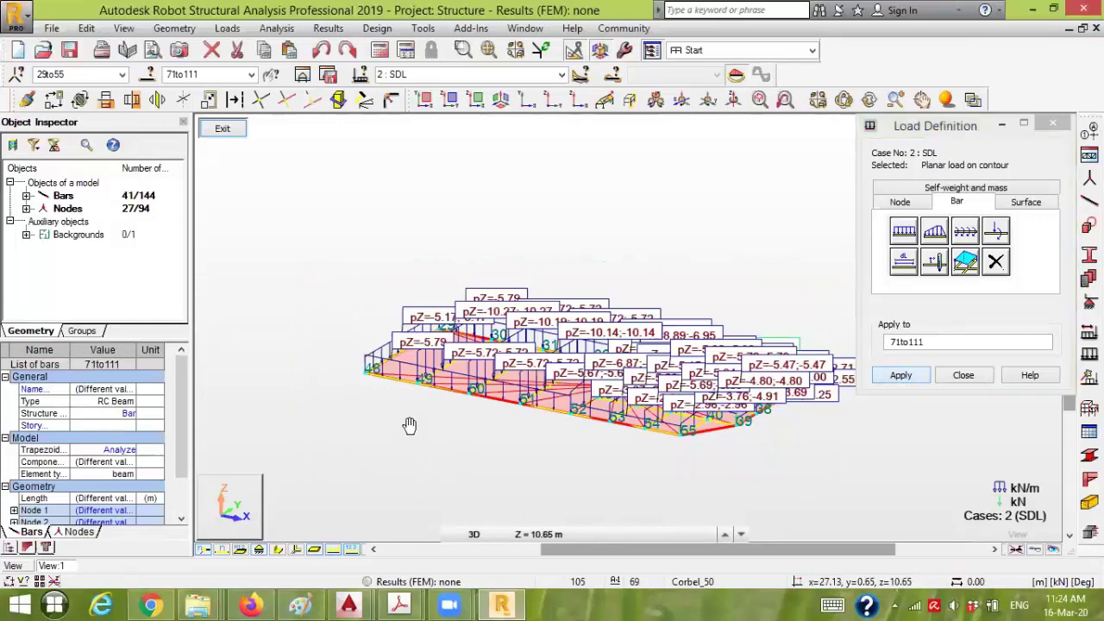
click(352, 551)
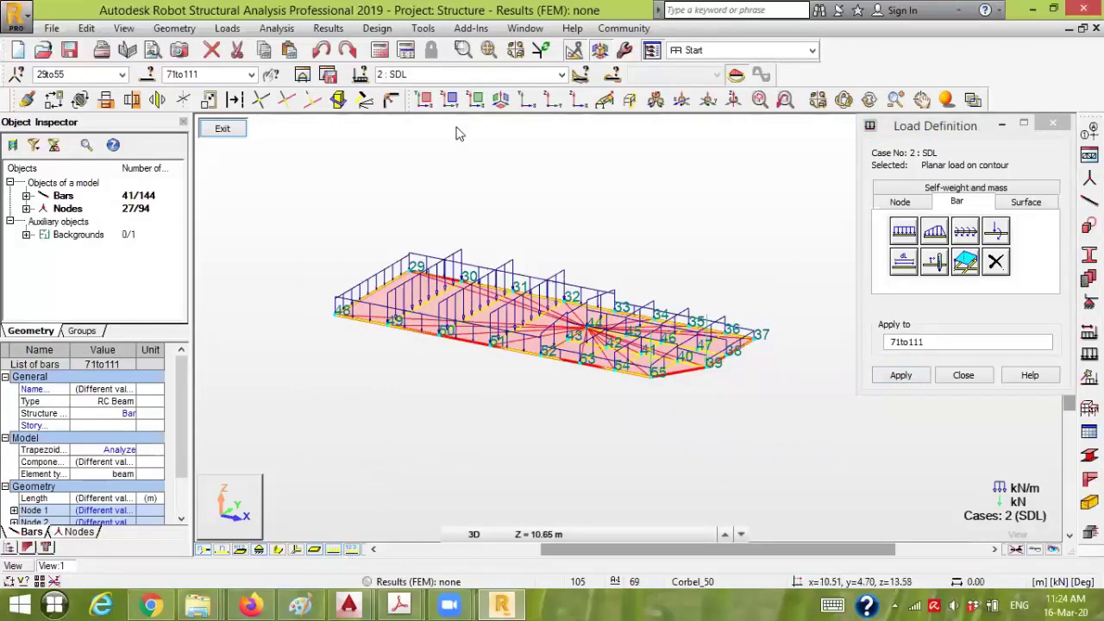
Add a planar load for the LL1 case with pz of -1 kPa at nodes 48, 32 and 54
click(562, 74)
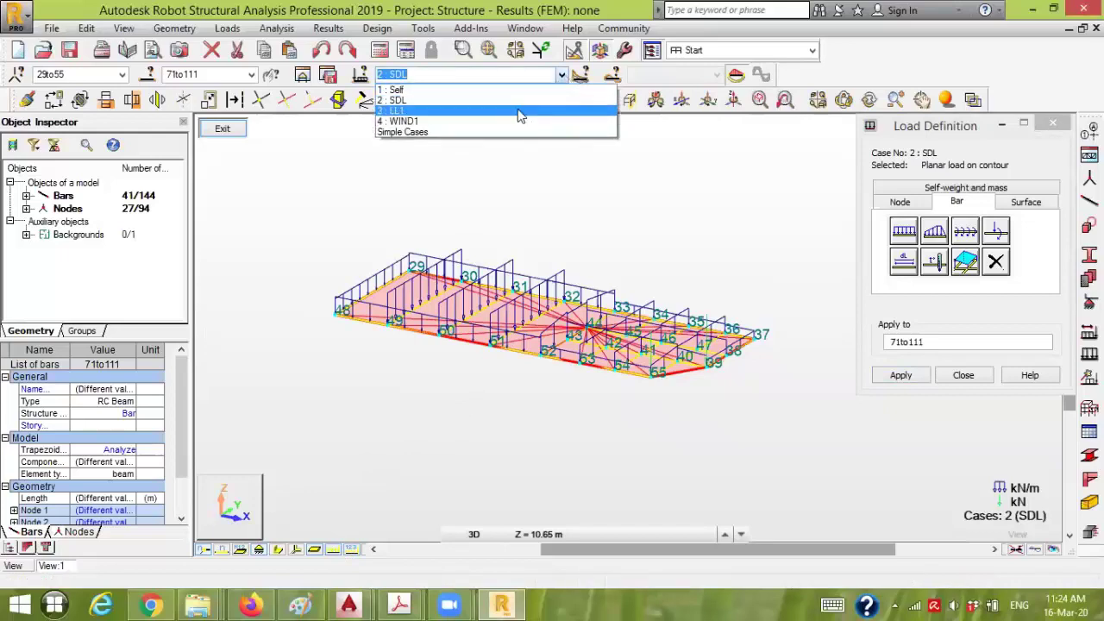
click(520, 112)
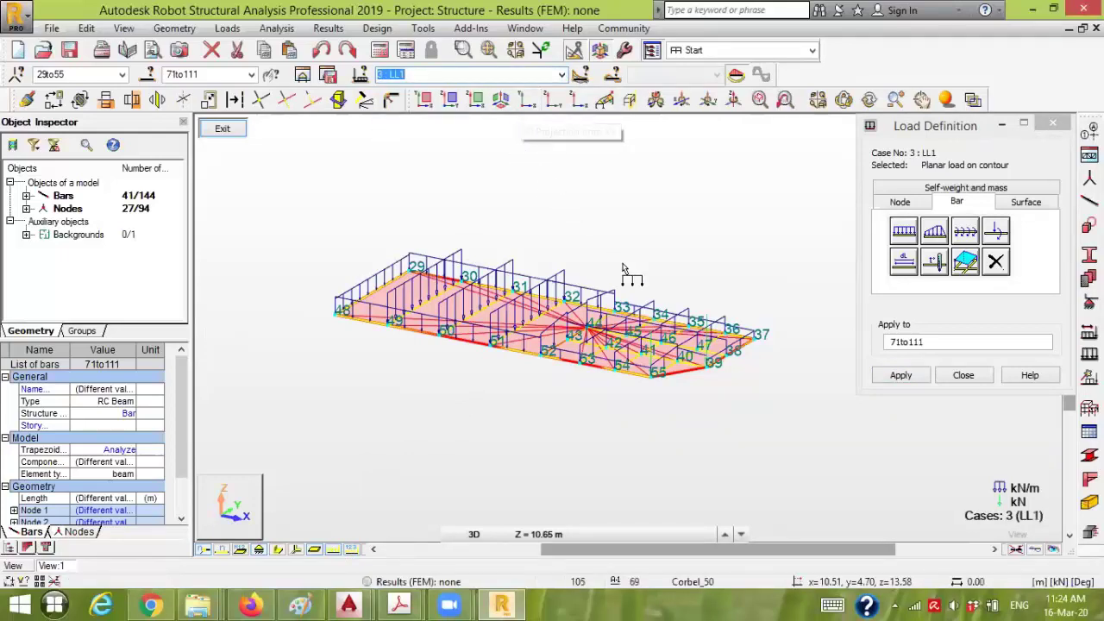
click(965, 262)
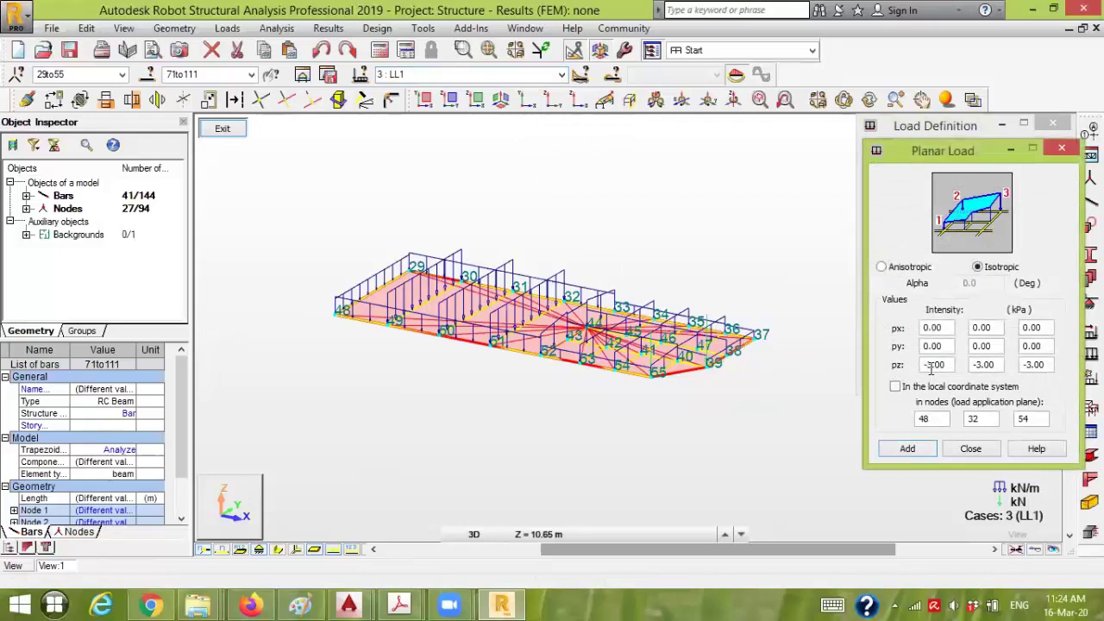
double_click(929, 367)
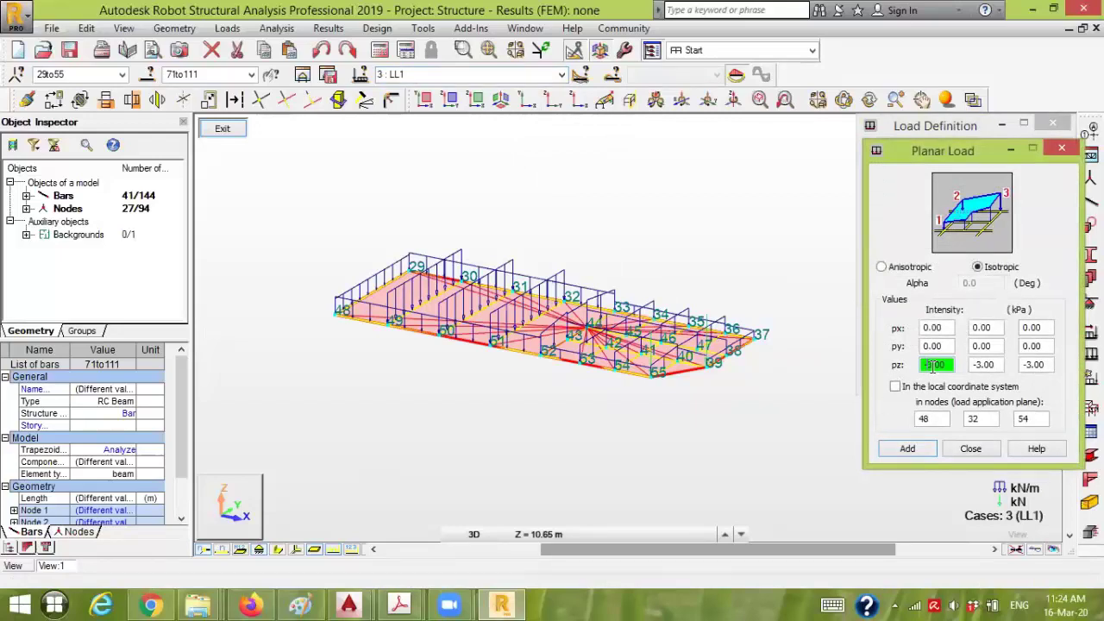
text(-1)
double_click(981, 363)
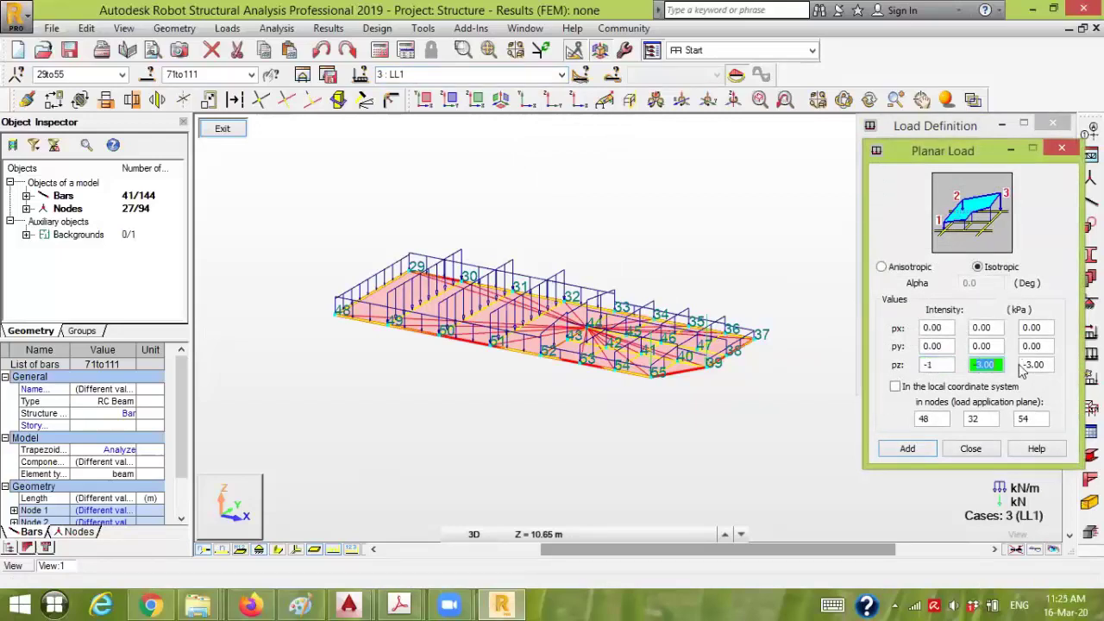
double_click(1028, 364)
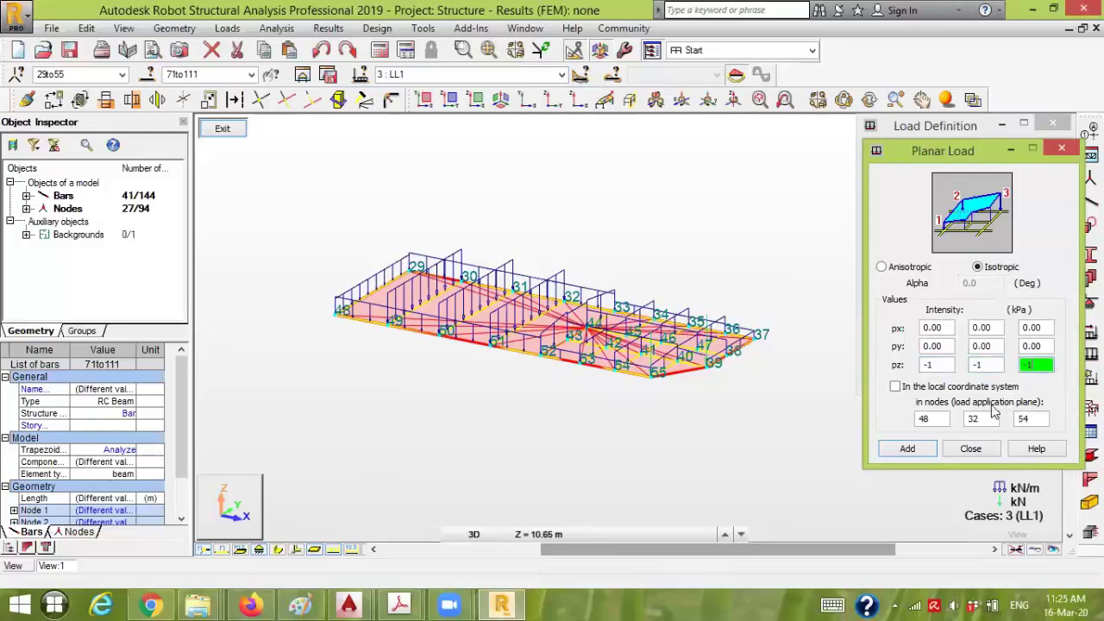
text(-1)
double_click(930, 419)
click(914, 452)
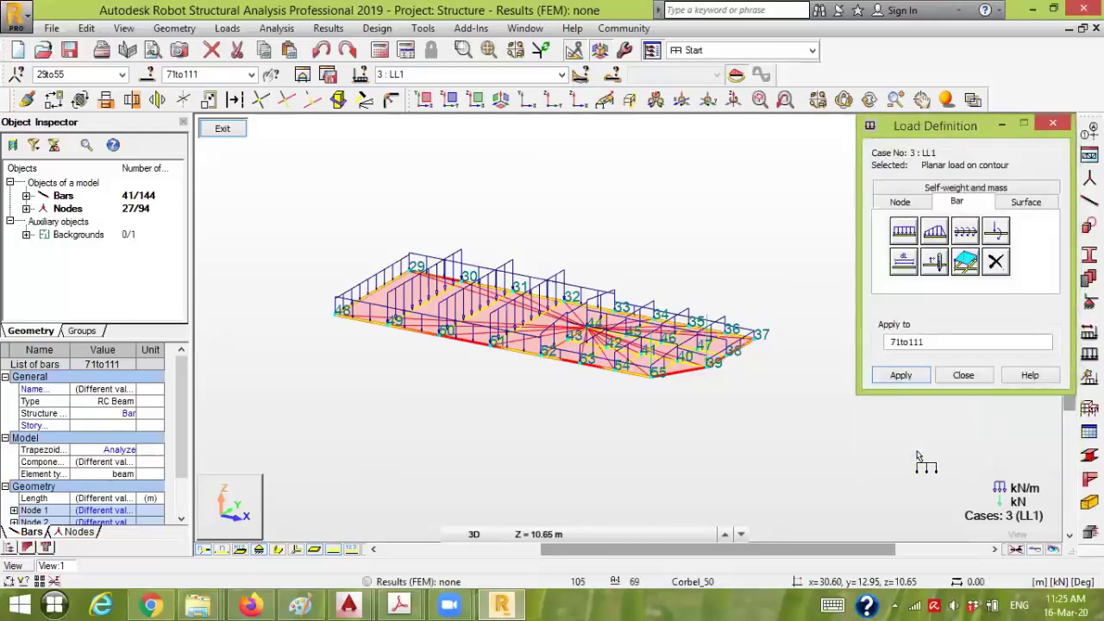
Clear the bar list, reselect the roof beams 71to111, and apply the LL1 planar load to them
drag(940, 342, 851, 353)
key(BackSpace)
drag(778, 414, 289, 193)
click(905, 375)
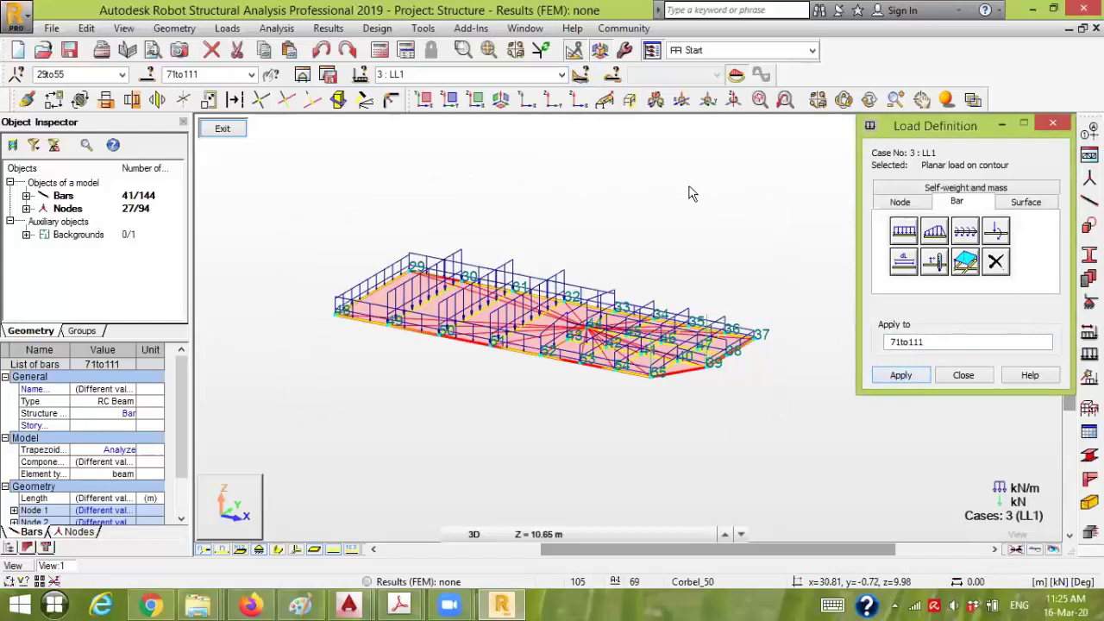
Compare the roof load diagrams of the SDL and LL1 cases, ending on LL1
click(562, 75)
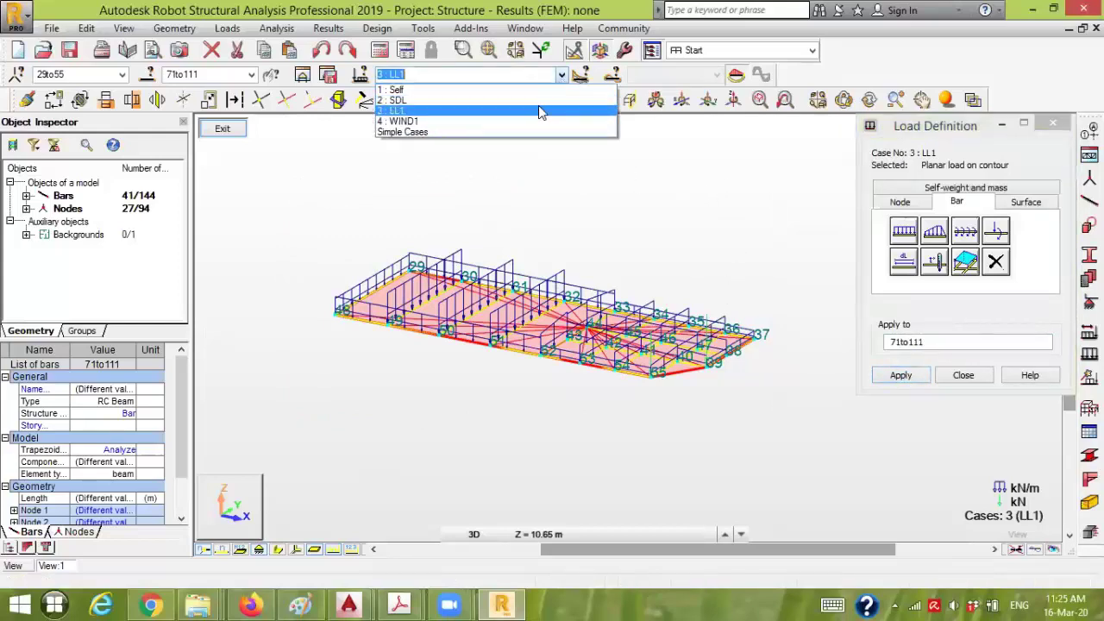
click(538, 105)
click(561, 76)
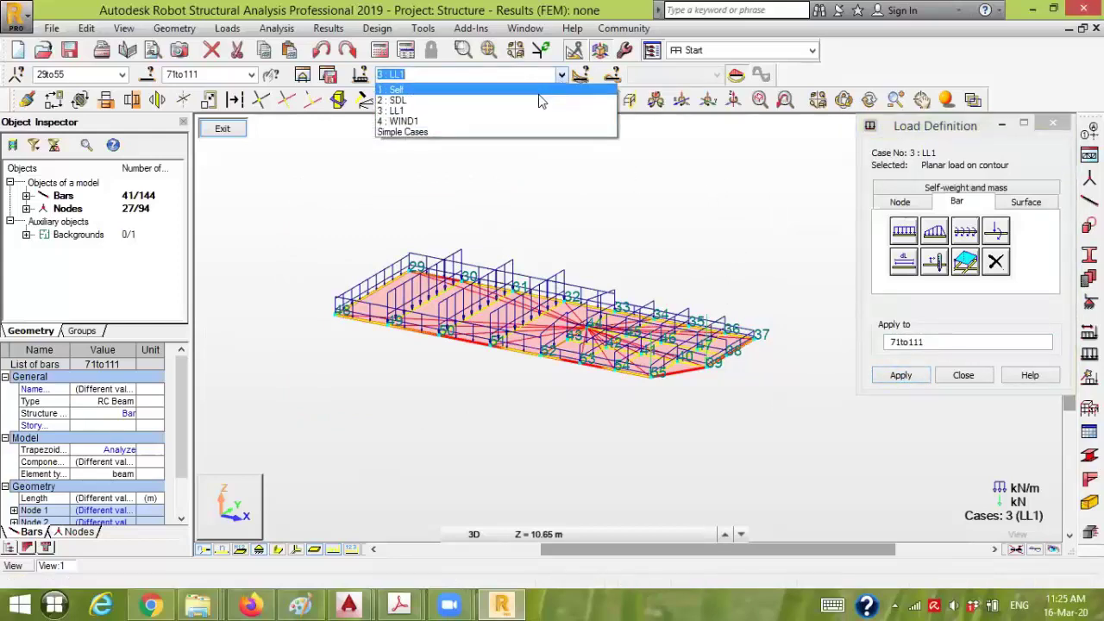
click(538, 99)
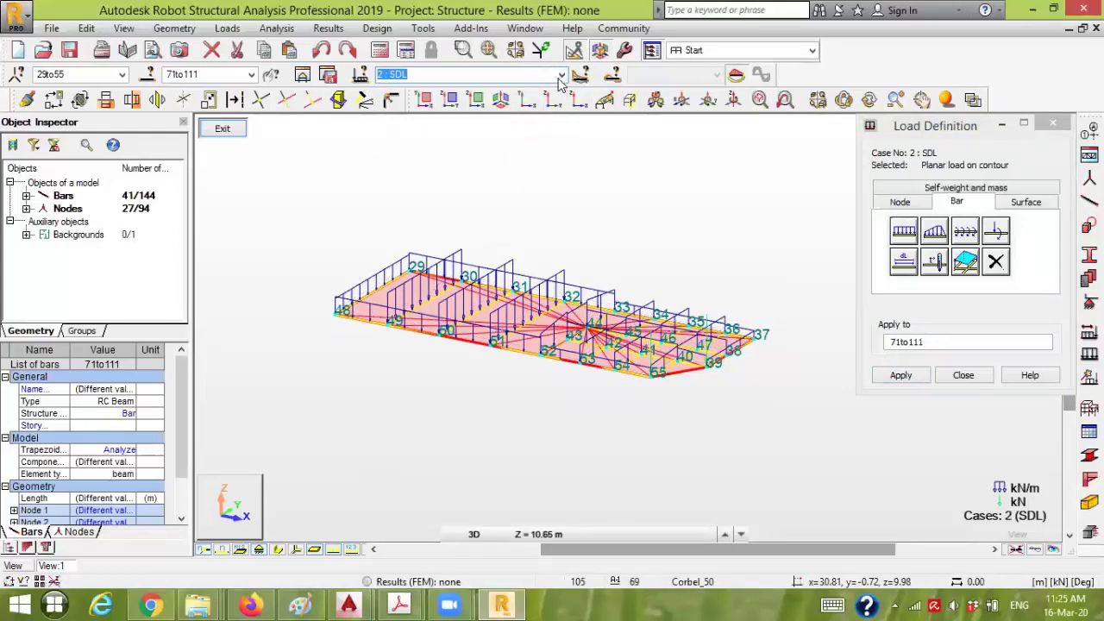
click(562, 75)
click(532, 112)
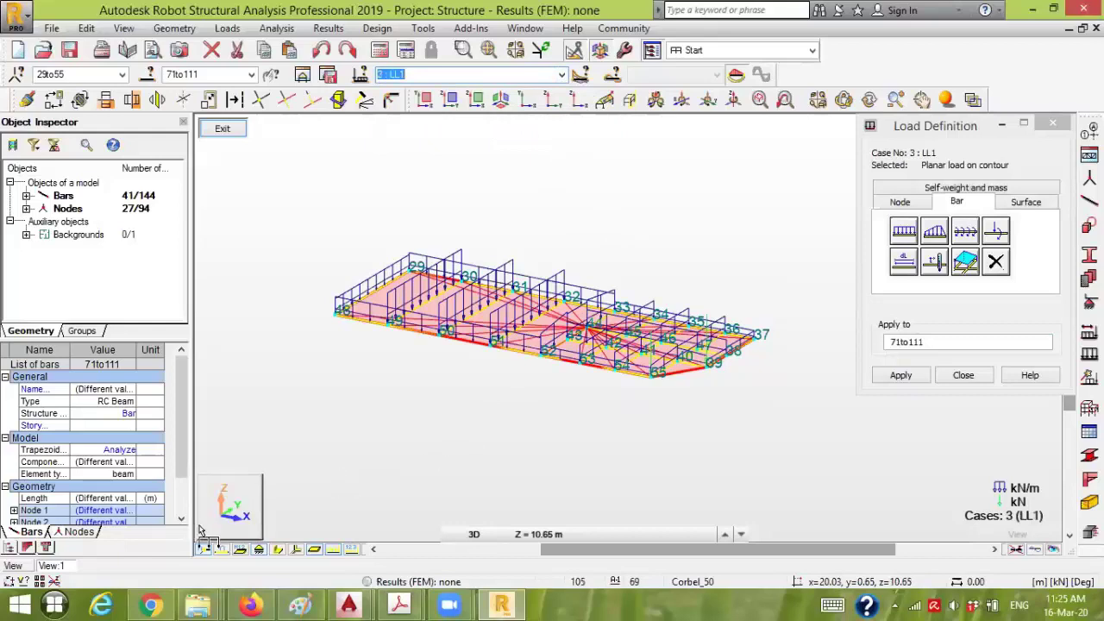
Hide the node numbers and examine the LL1 load diagrams on the isolated roof beams
click(204, 551)
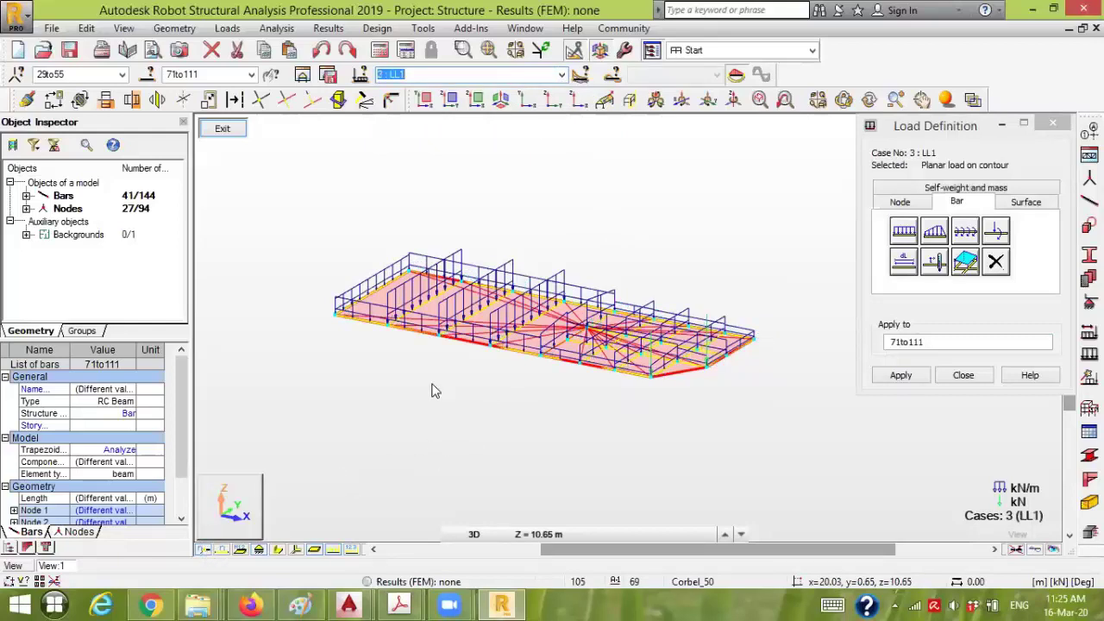
right_click(646, 169)
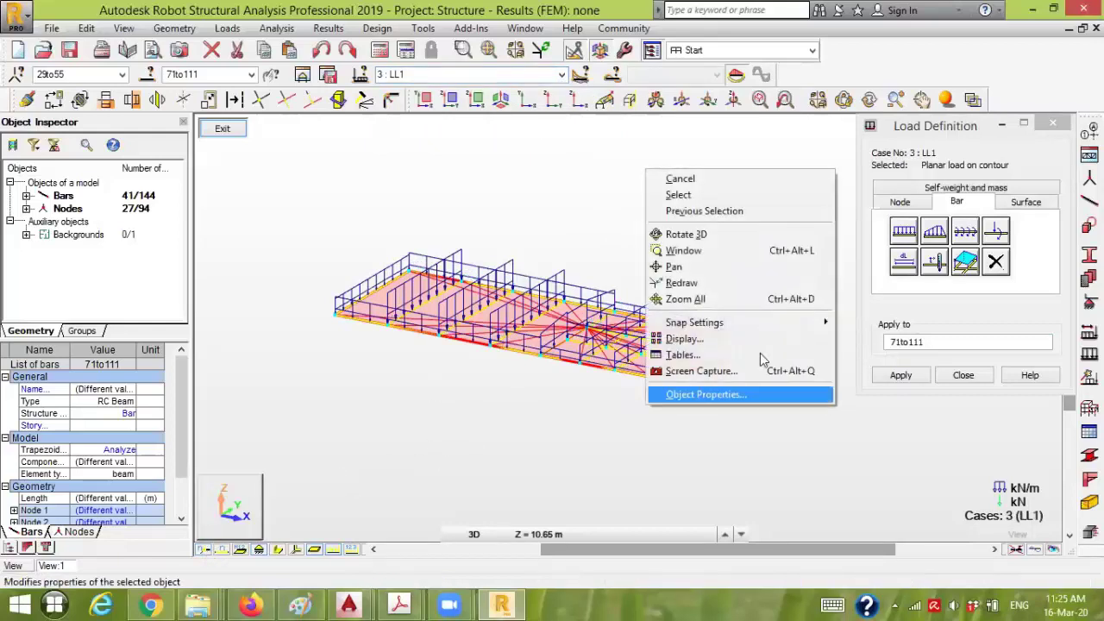
click(712, 194)
scroll(431, 340, up, 2)
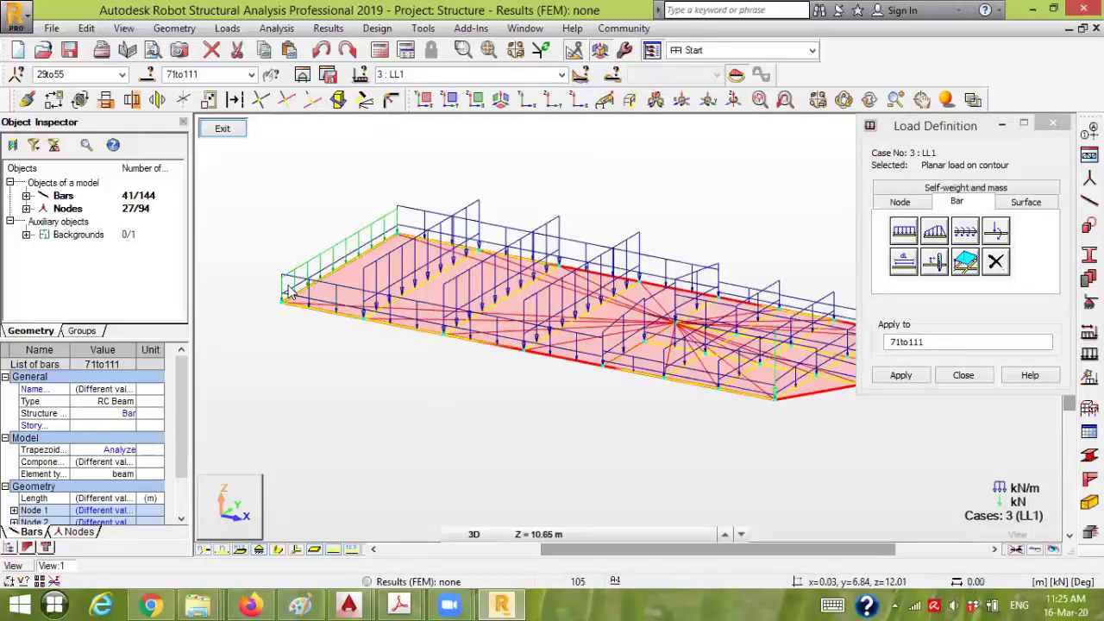
scroll(397, 237, up, 2)
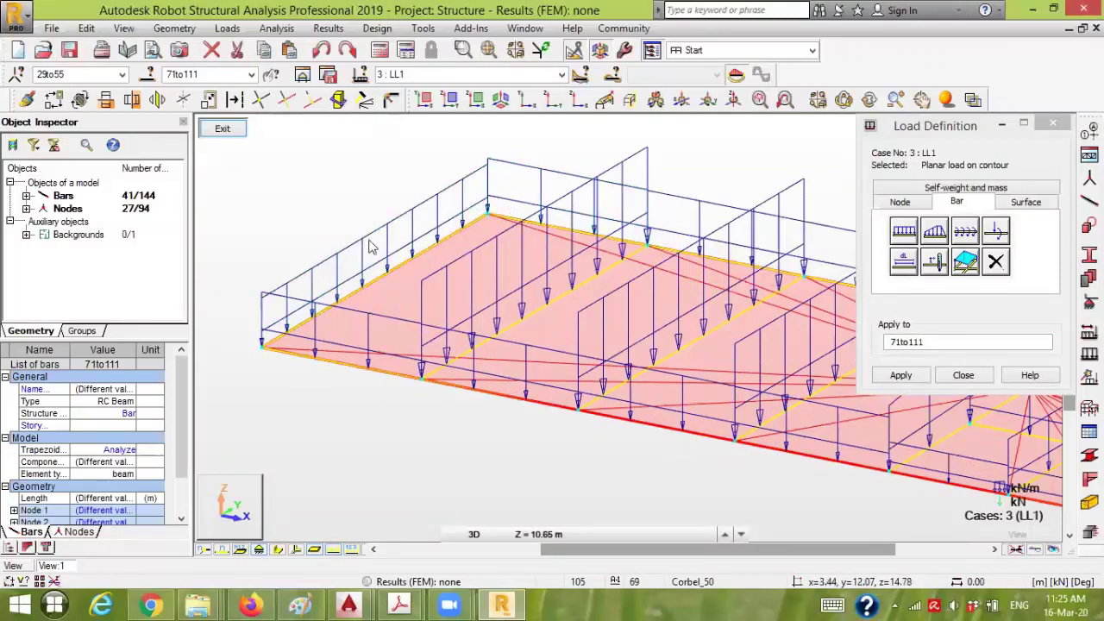
scroll(798, 355, down, 3)
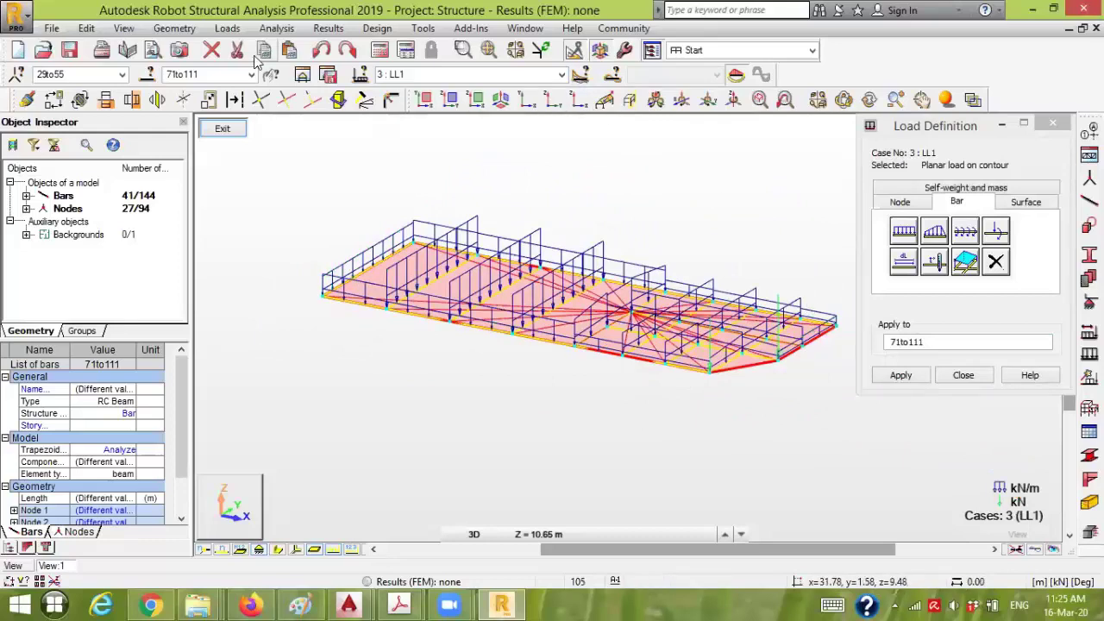
Delete all LL1 load records from the load table, check the remaining records, and close the table
click(228, 29)
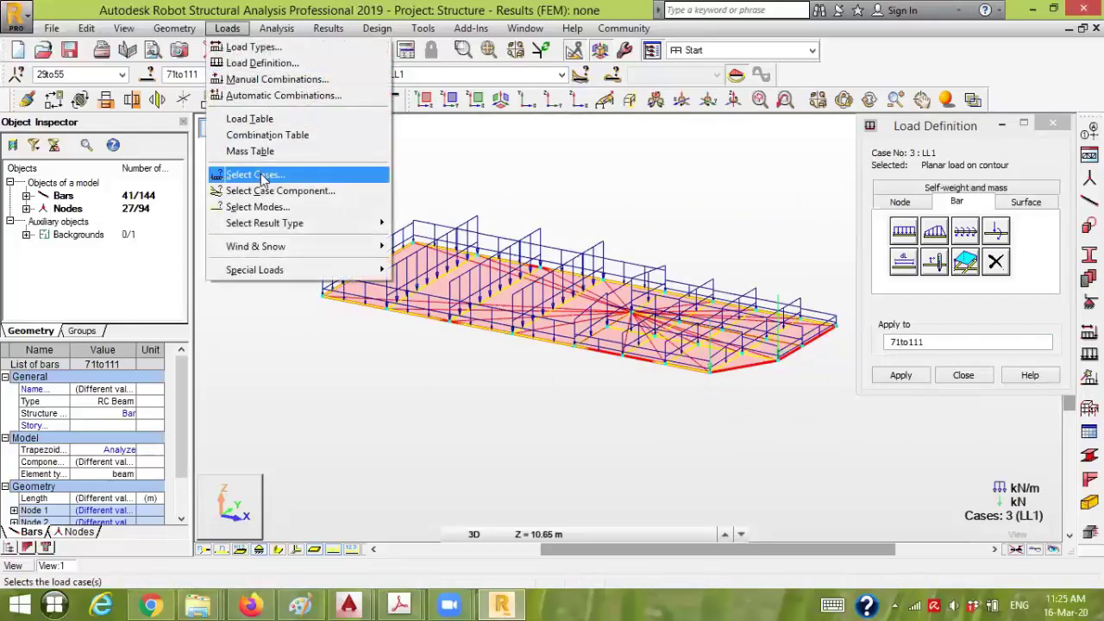
click(282, 123)
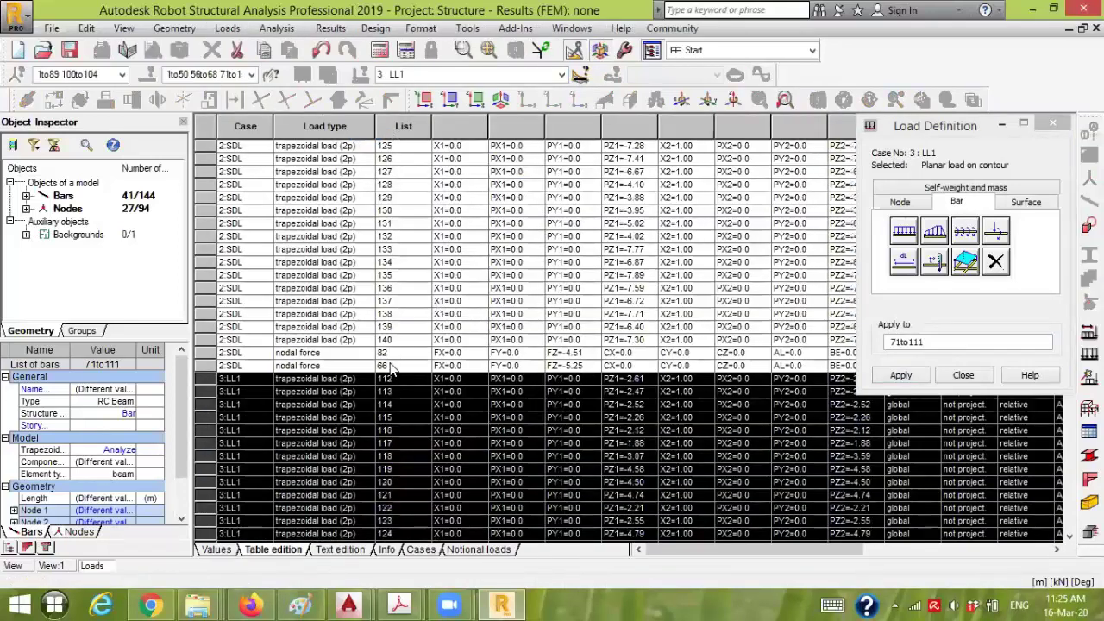
scroll(366, 370, down, 11)
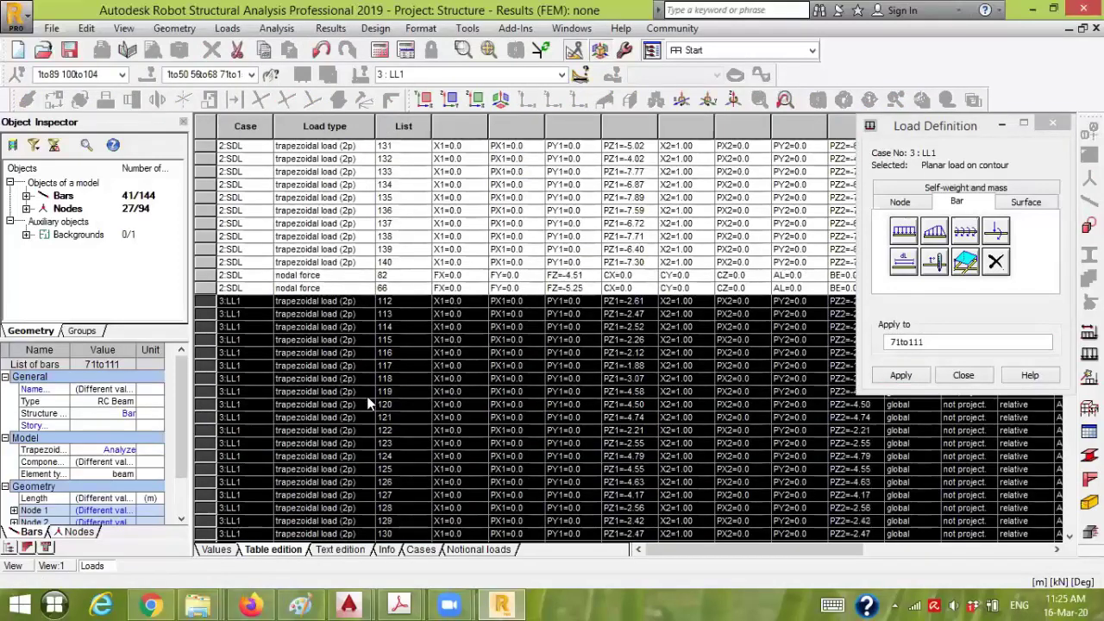
scroll(364, 404, down, 3)
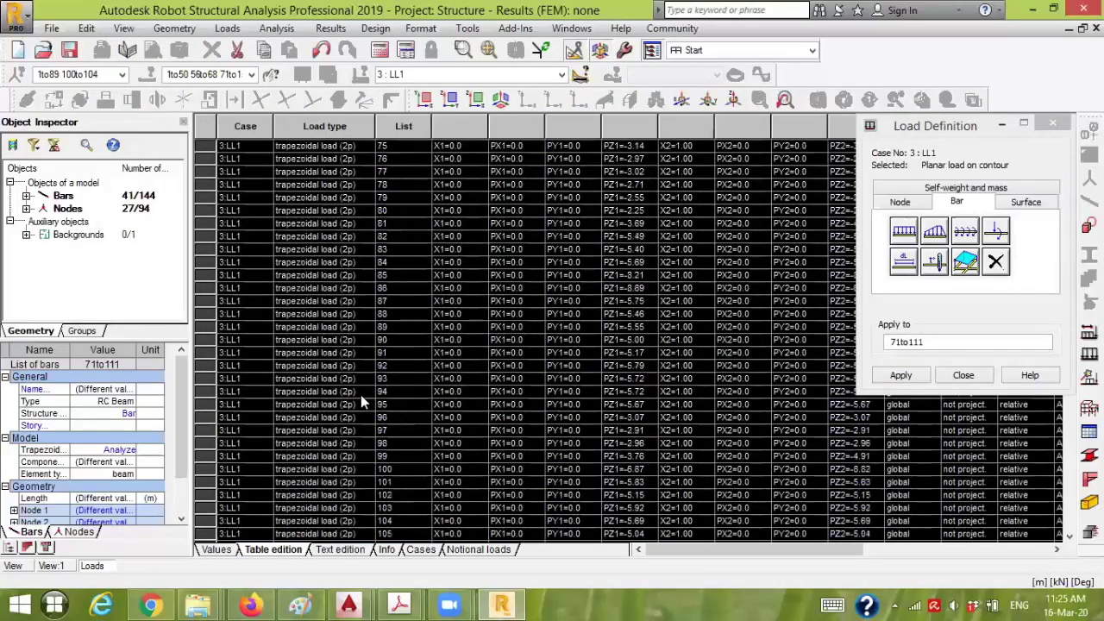
scroll(360, 395, up, 3)
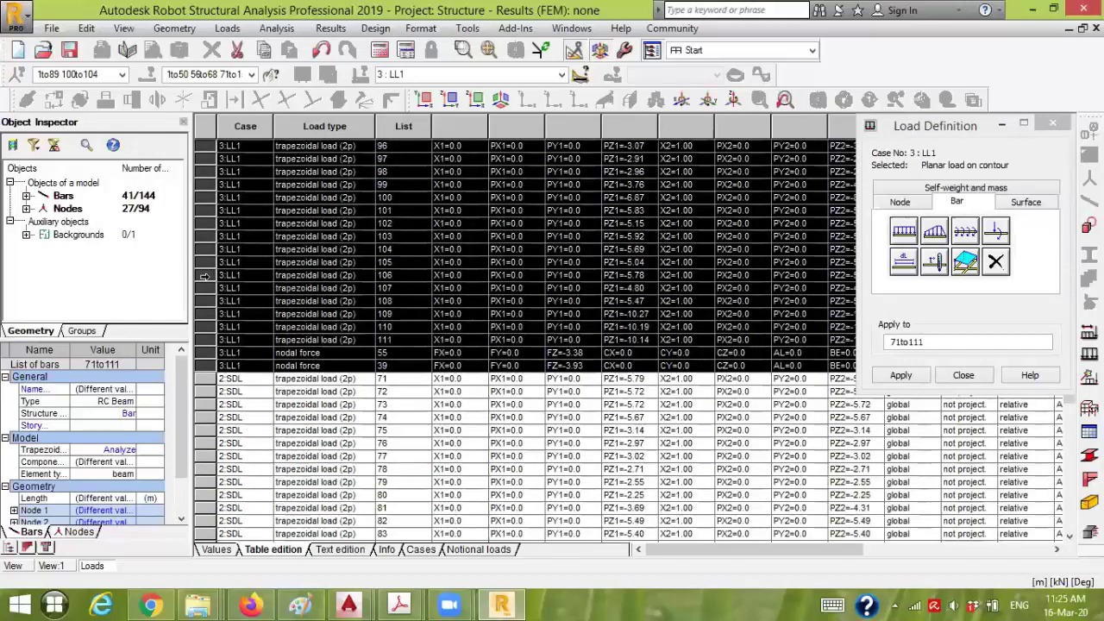
right_click(204, 276)
click(228, 285)
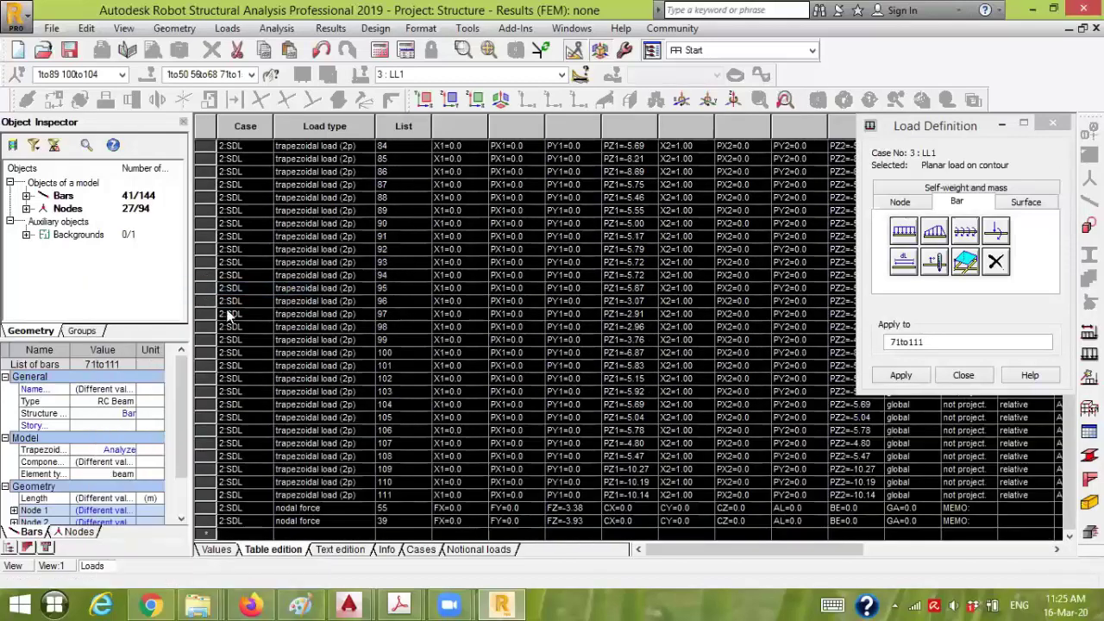
scroll(317, 345, up, 9)
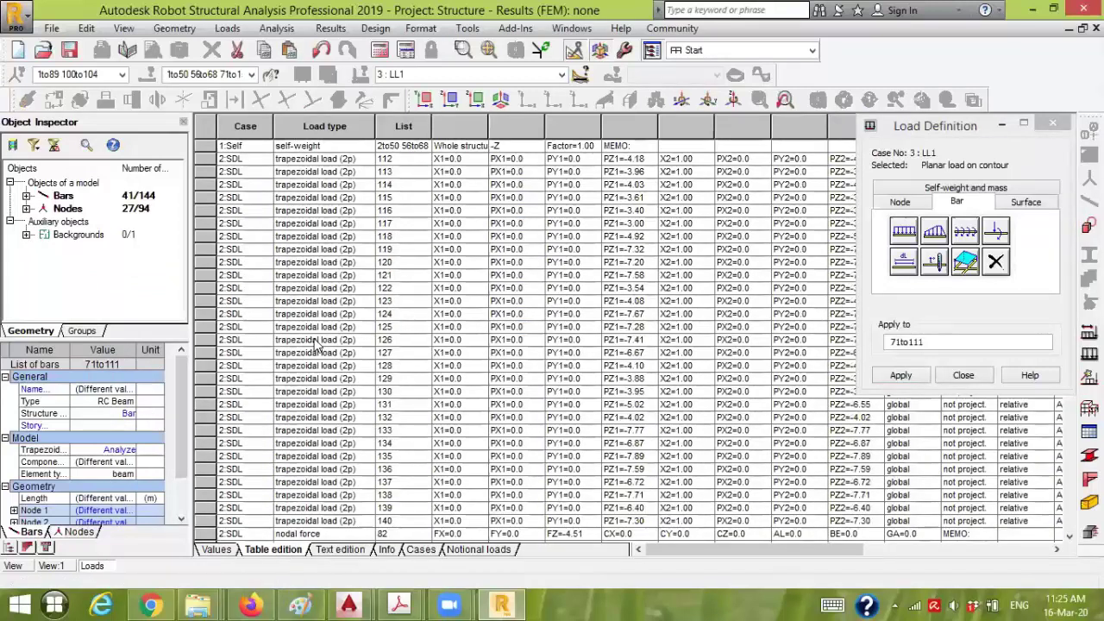
scroll(312, 347, down, 9)
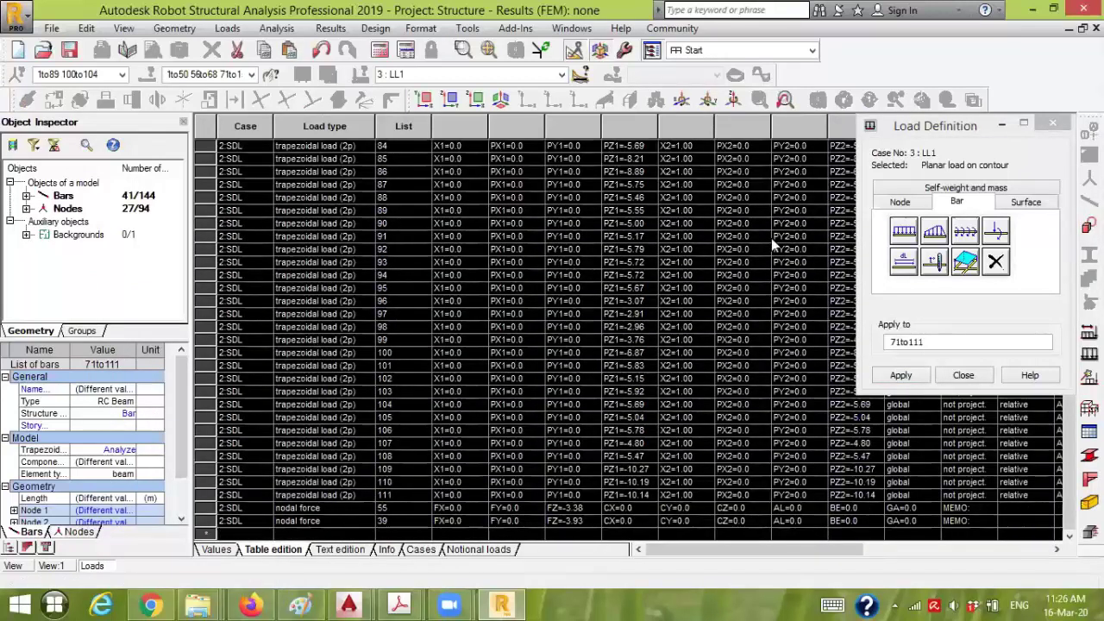
key(ctrl+F4)
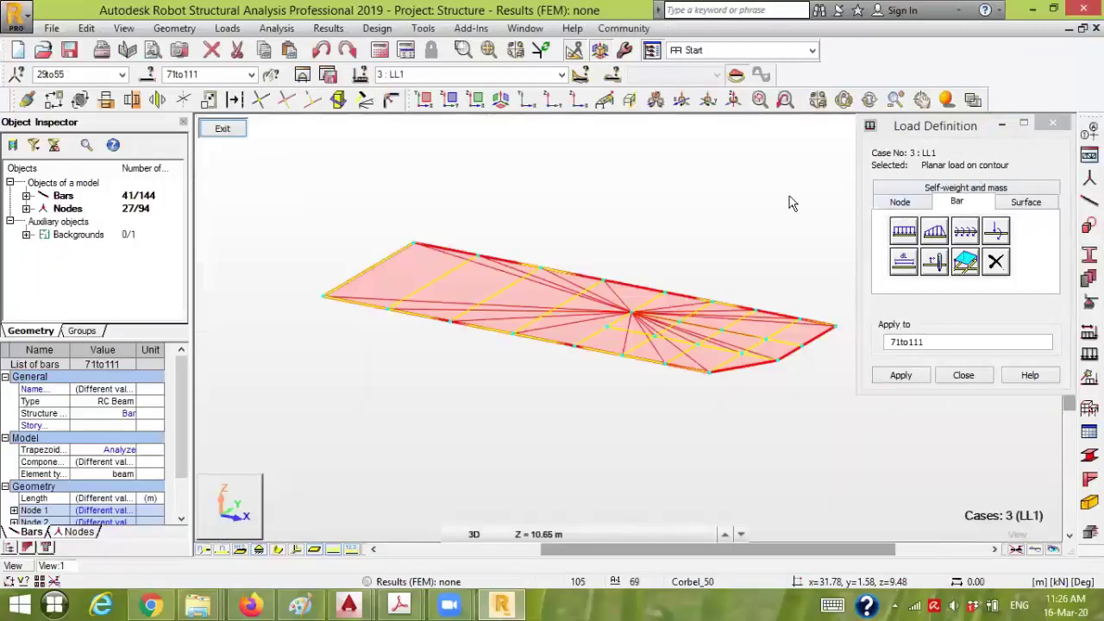
Apply an LL1 planar load with pz of -1 kPa at nodes 48, 32 and 54 to roof beams 71to111
click(708, 207)
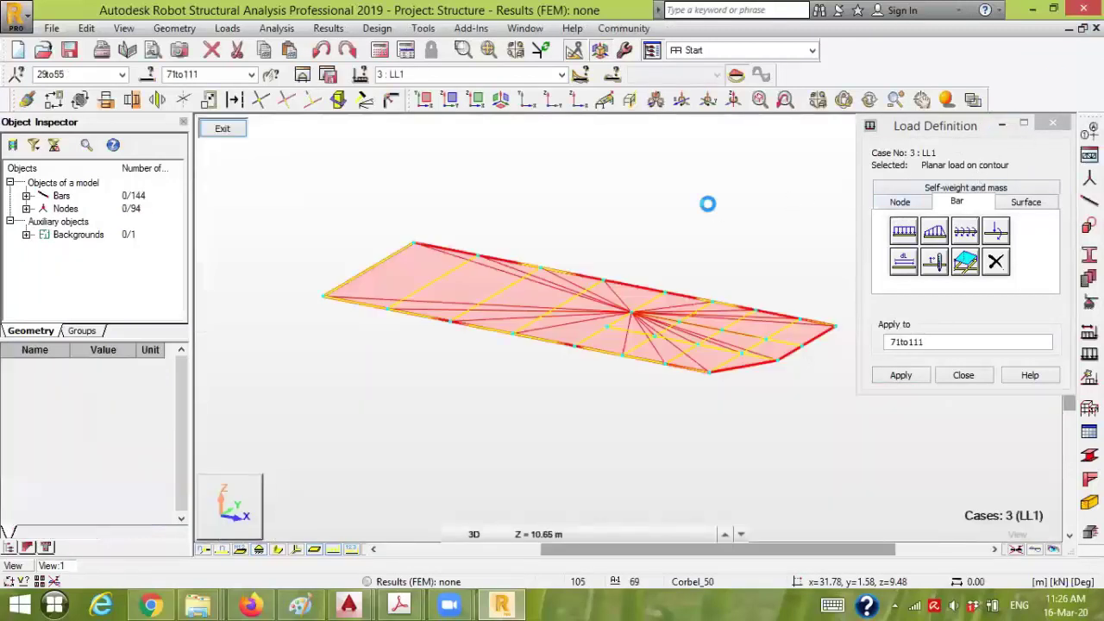
click(966, 261)
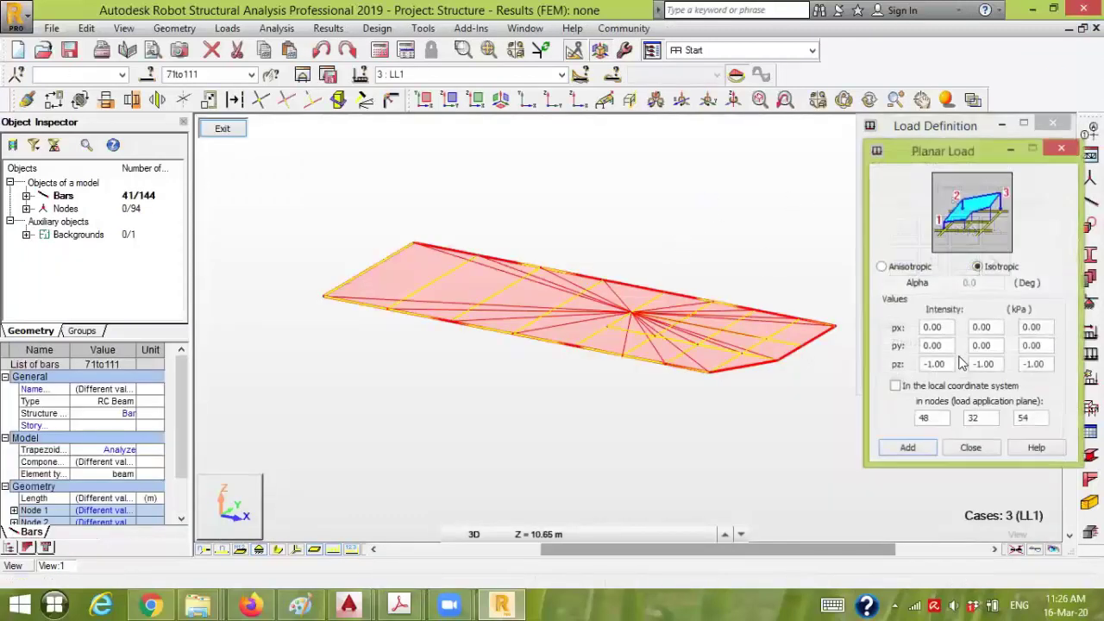
click(920, 450)
double_click(932, 343)
key(BackSpace)
scroll(738, 433, down, 3)
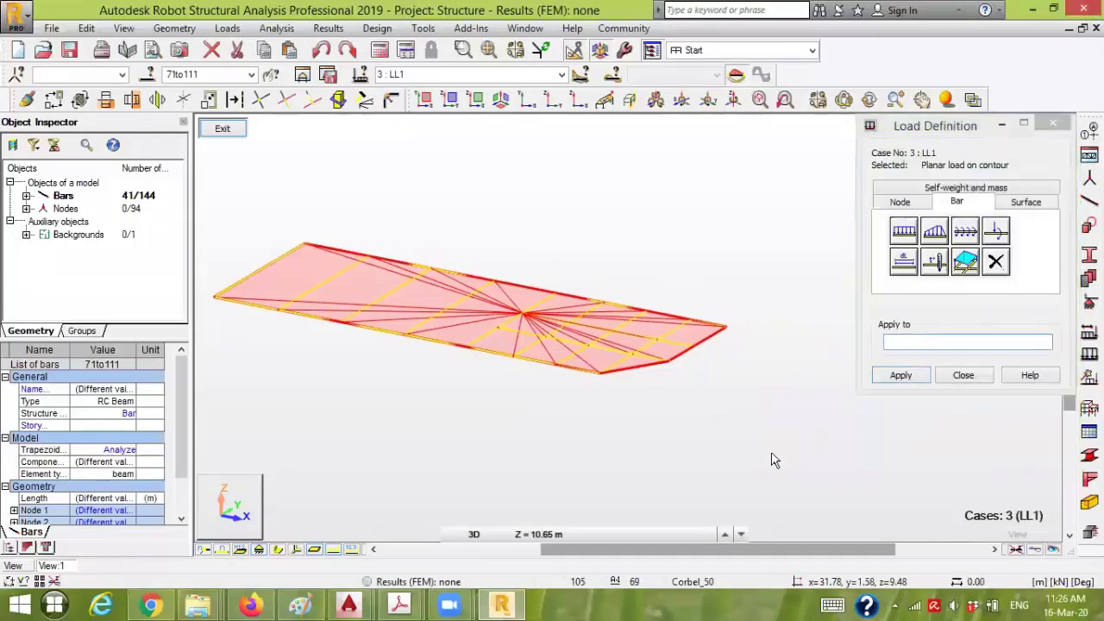
drag(488, 264, 320, 214)
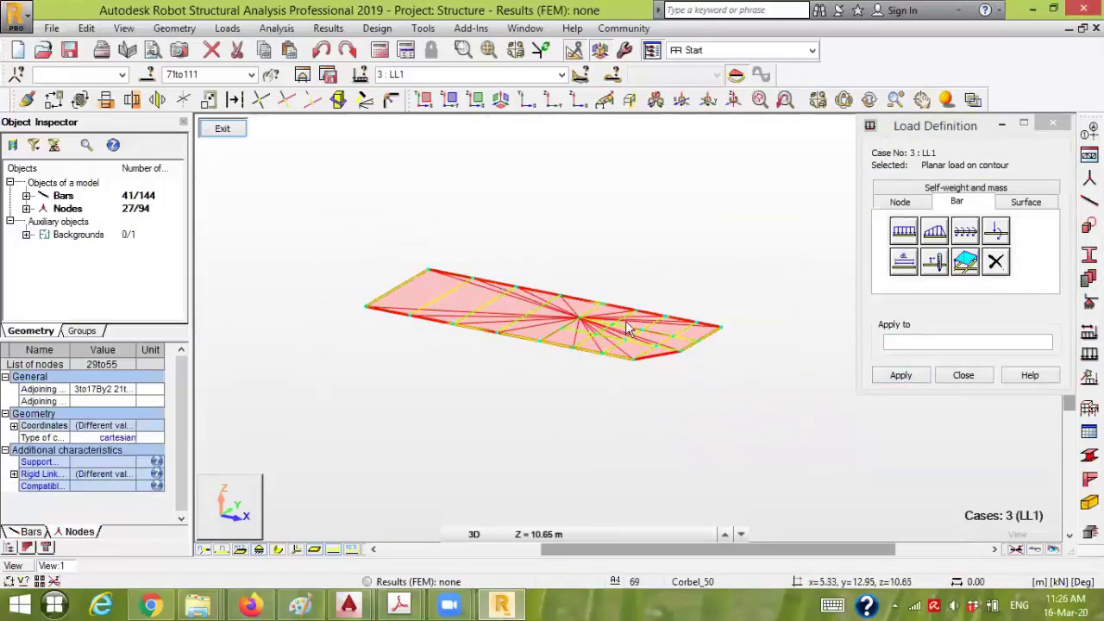
click(912, 373)
click(972, 375)
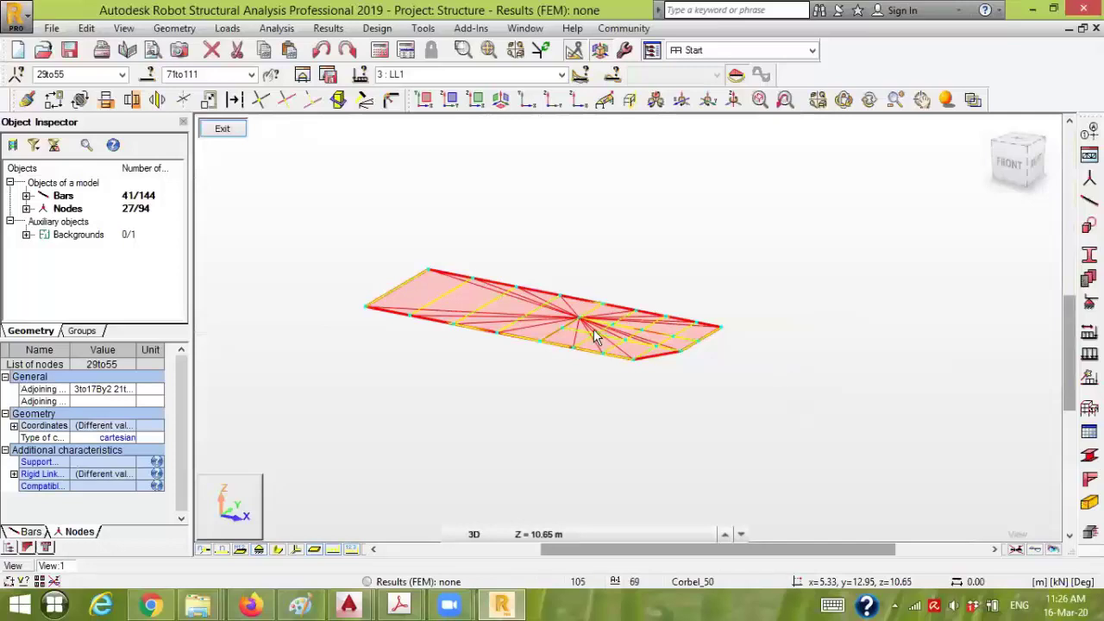
Show the load symbols and examine the reapplied LL1 load diagrams along the roof's edge and inner beams
click(330, 549)
scroll(431, 276, up, 3)
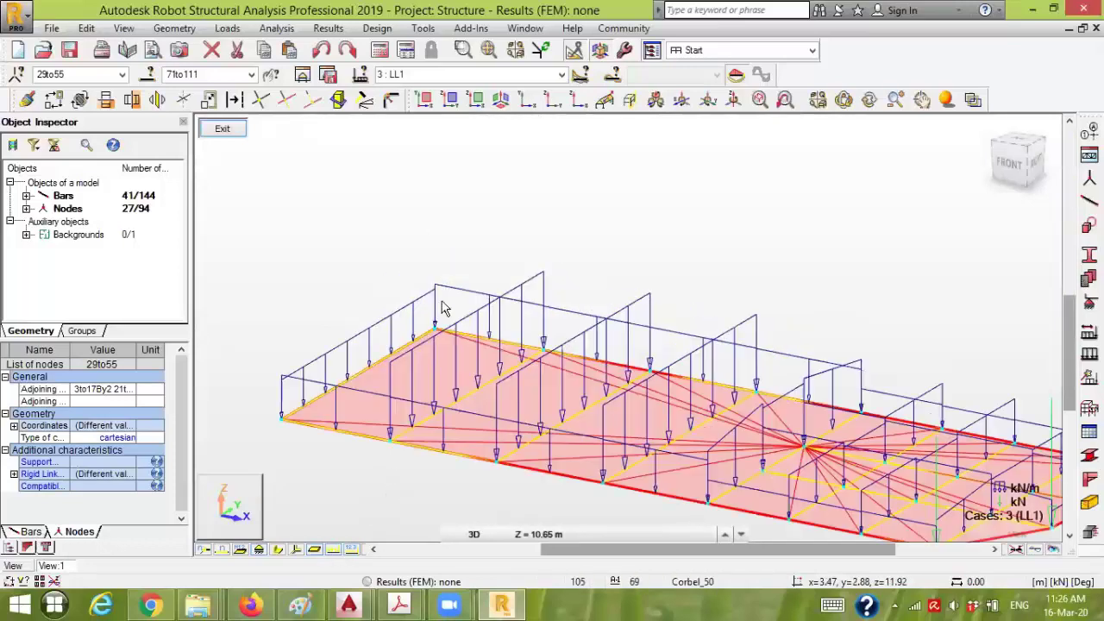
scroll(442, 311, up, 2)
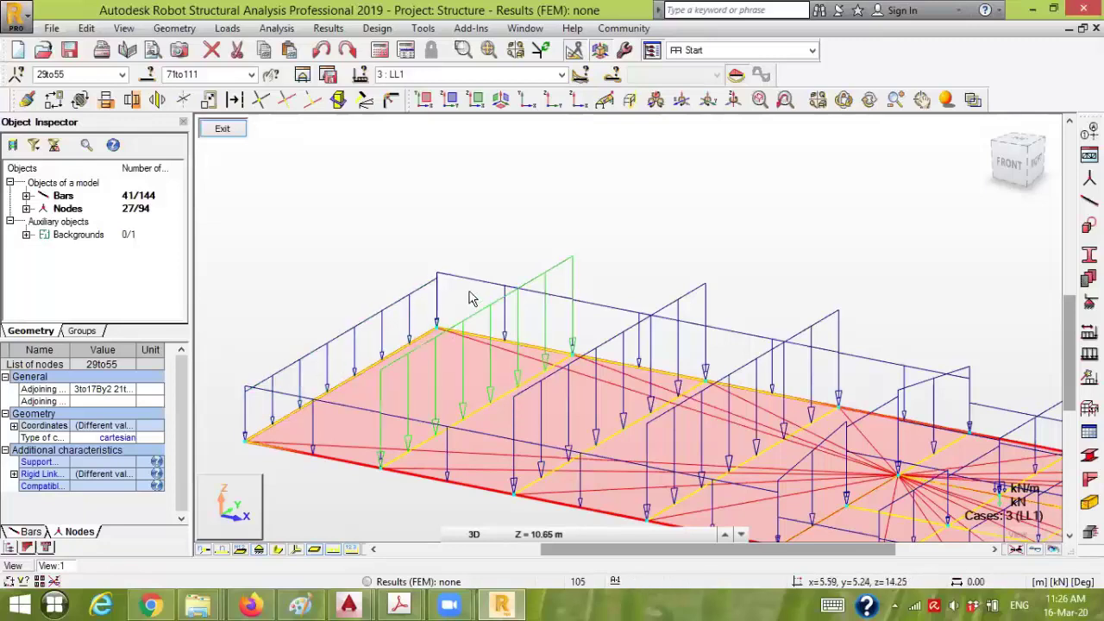
scroll(606, 255, down, 3)
scroll(482, 291, up, 3)
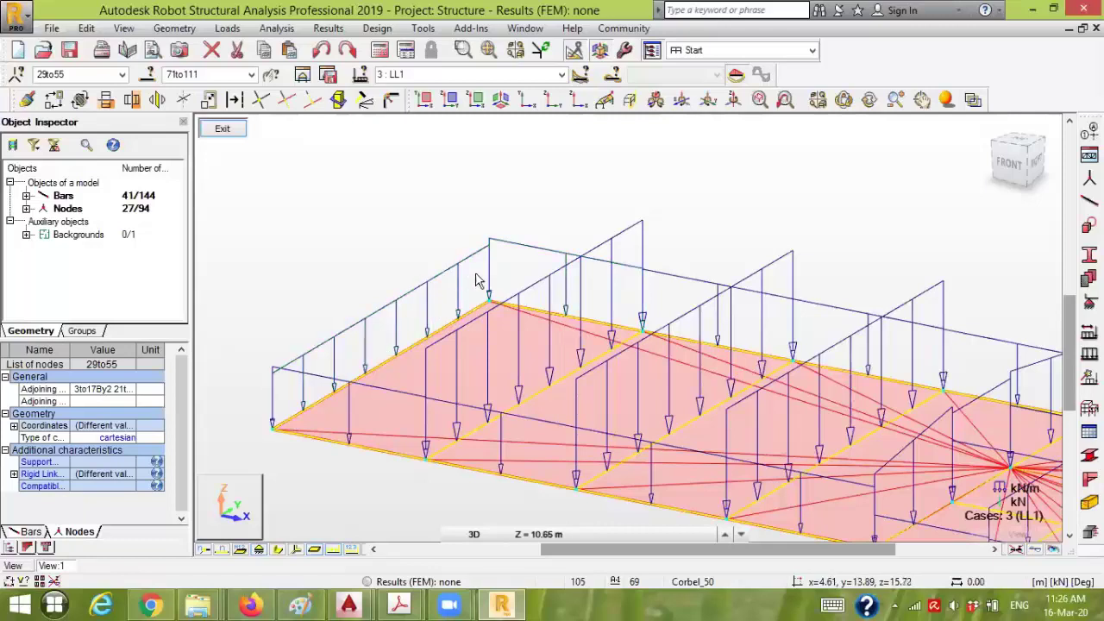
scroll(347, 288, down, 2)
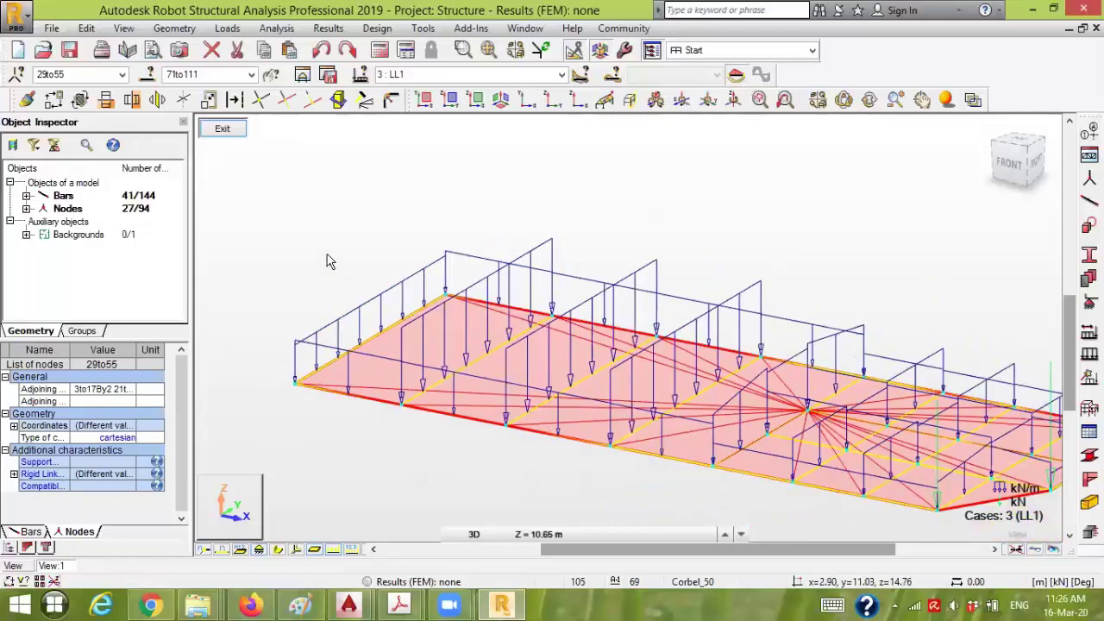
scroll(327, 260, down, 1)
Return to the full model with load symbols shown, make LL1 the active case, and clear the selection
click(222, 130)
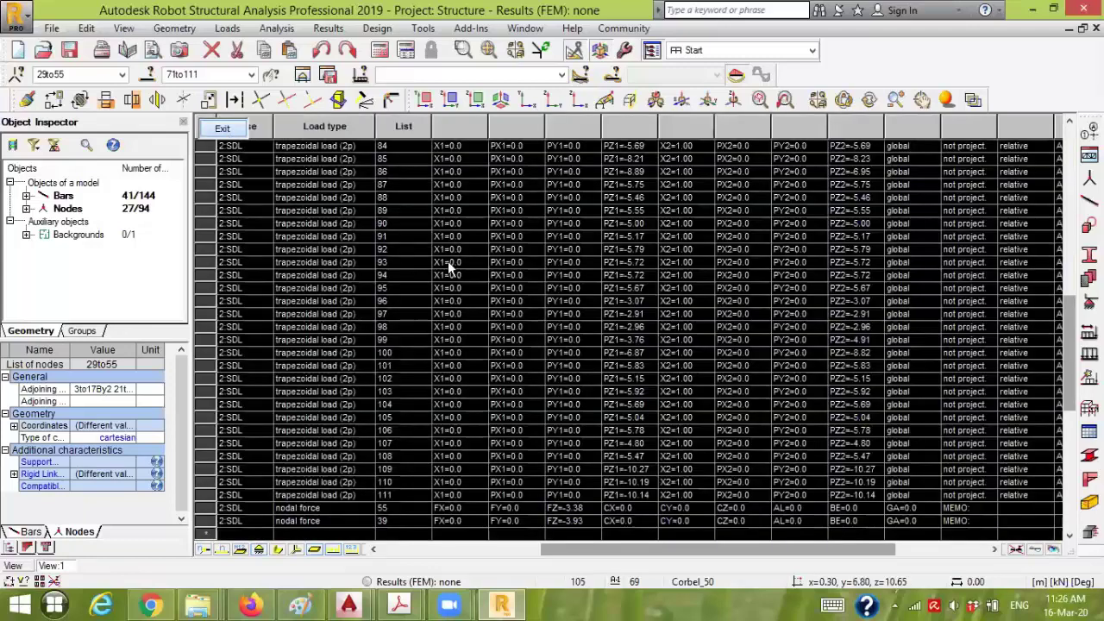
click(332, 550)
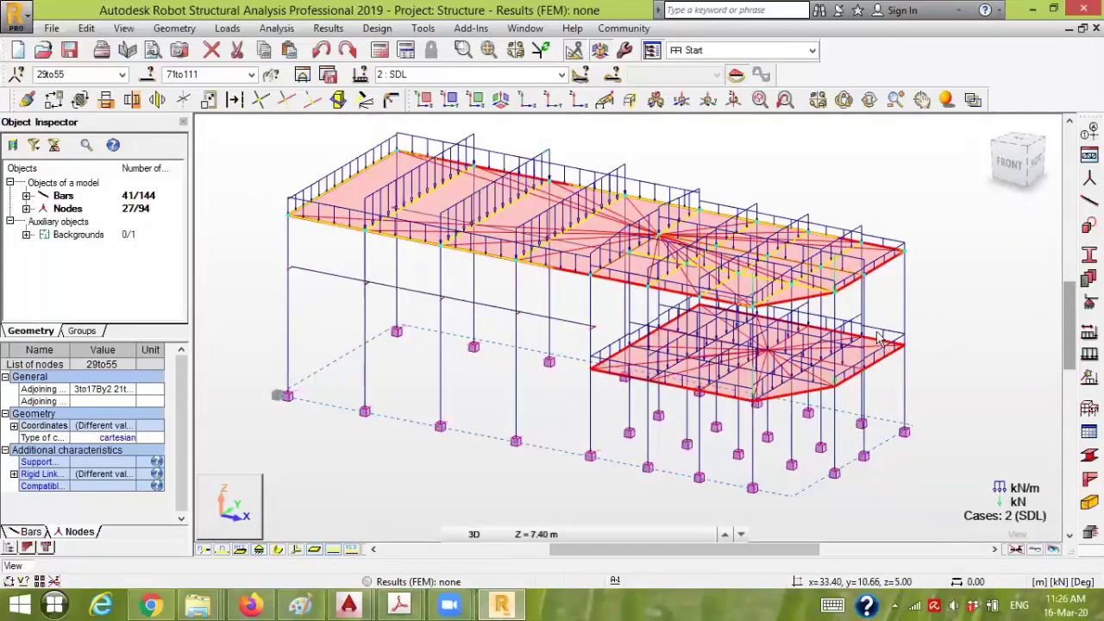
click(560, 79)
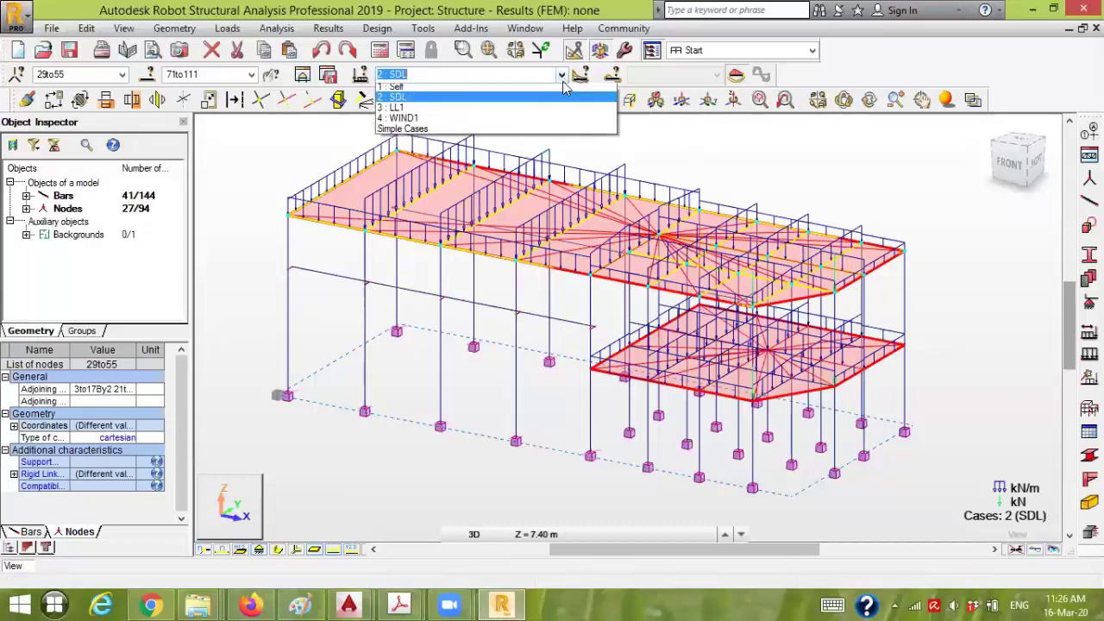
click(547, 105)
click(934, 327)
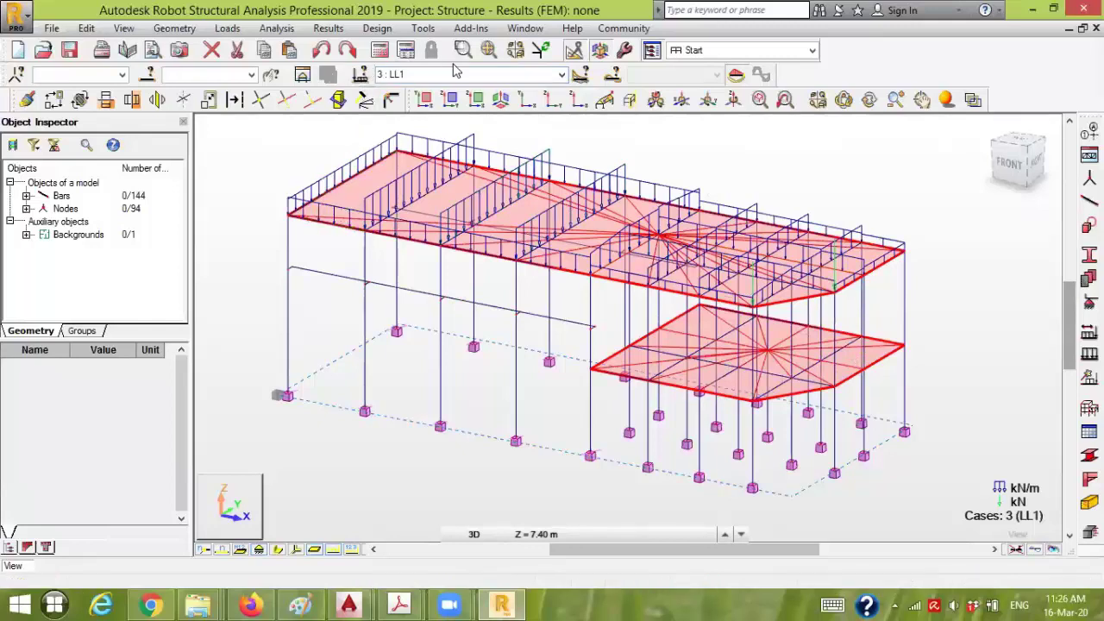
Select the office floor beams 112to140 with their nodes, isolate them in the view, and clear the selection
click(578, 101)
drag(889, 296, 926, 296)
click(500, 99)
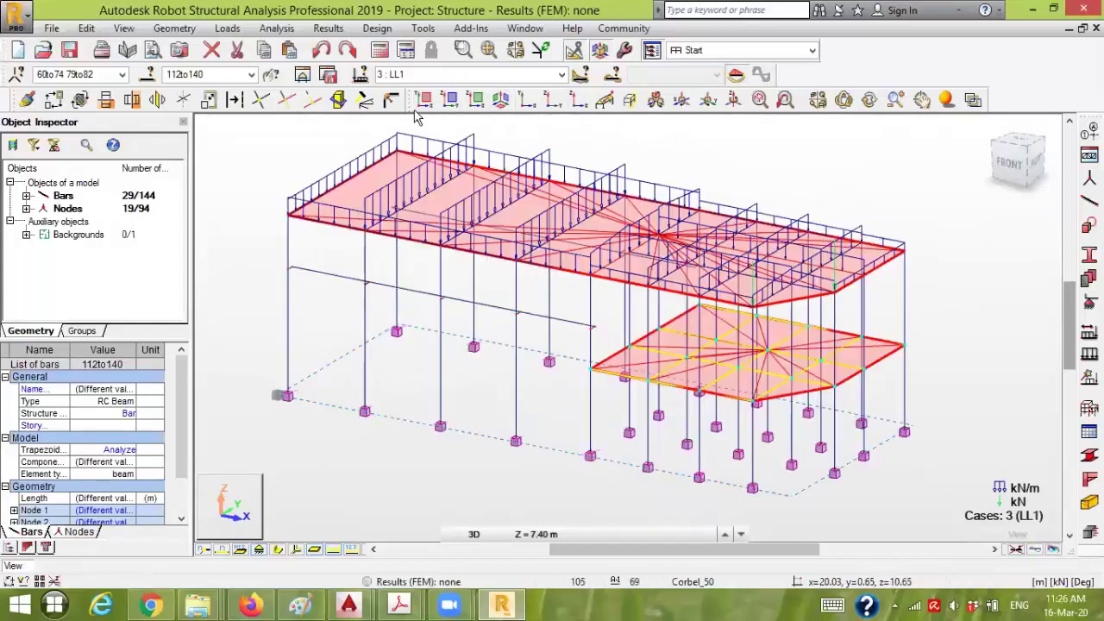
click(303, 76)
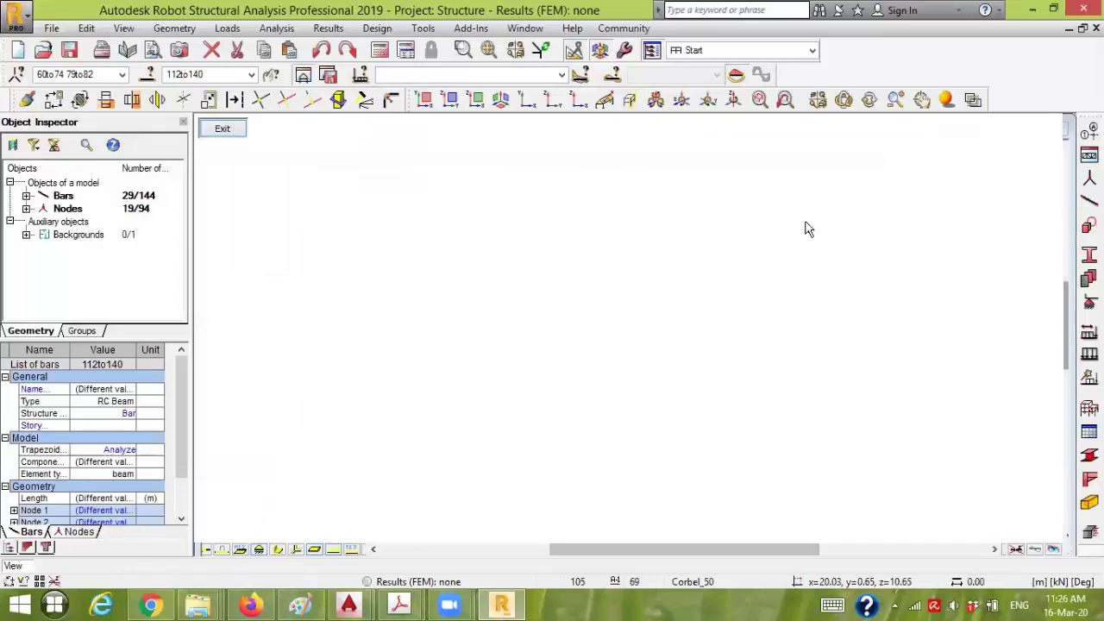
scroll(650, 236, up, 3)
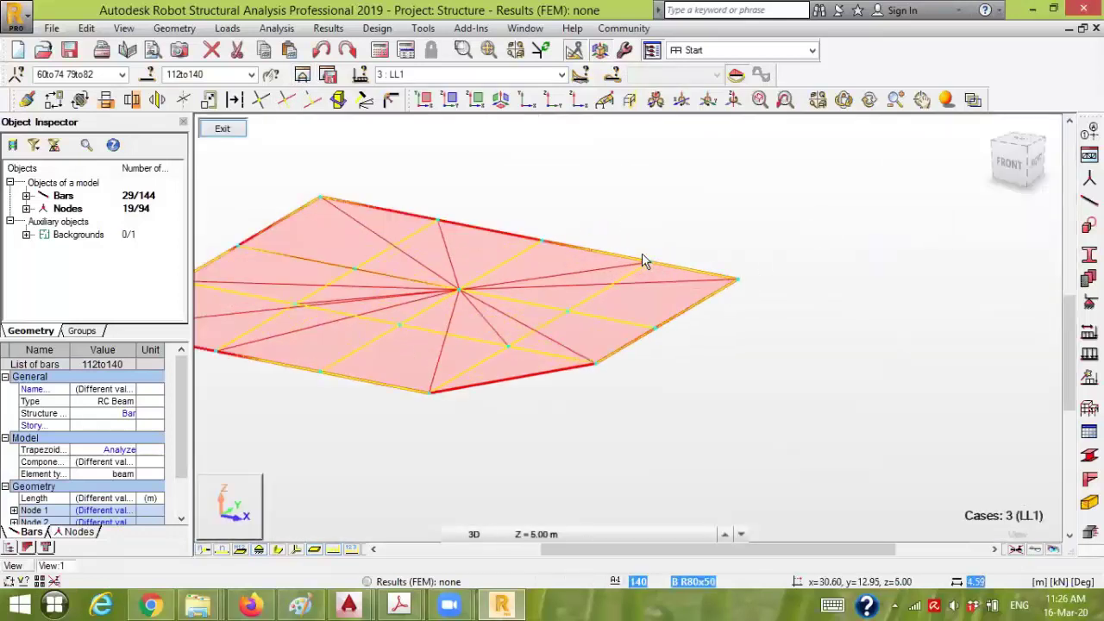
scroll(643, 255, down, 2)
click(653, 290)
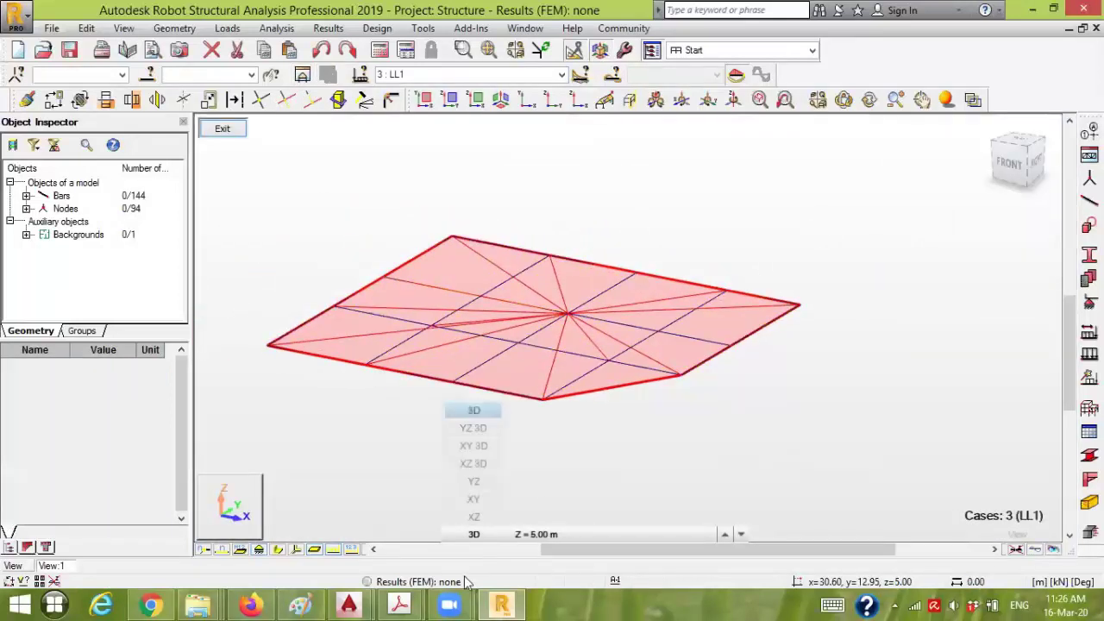
Switch to the project brief PDF in Adobe Acrobat, check the offices-level live load, and return to Robot Structural Analysis
mouse_move(398, 604)
click(470, 523)
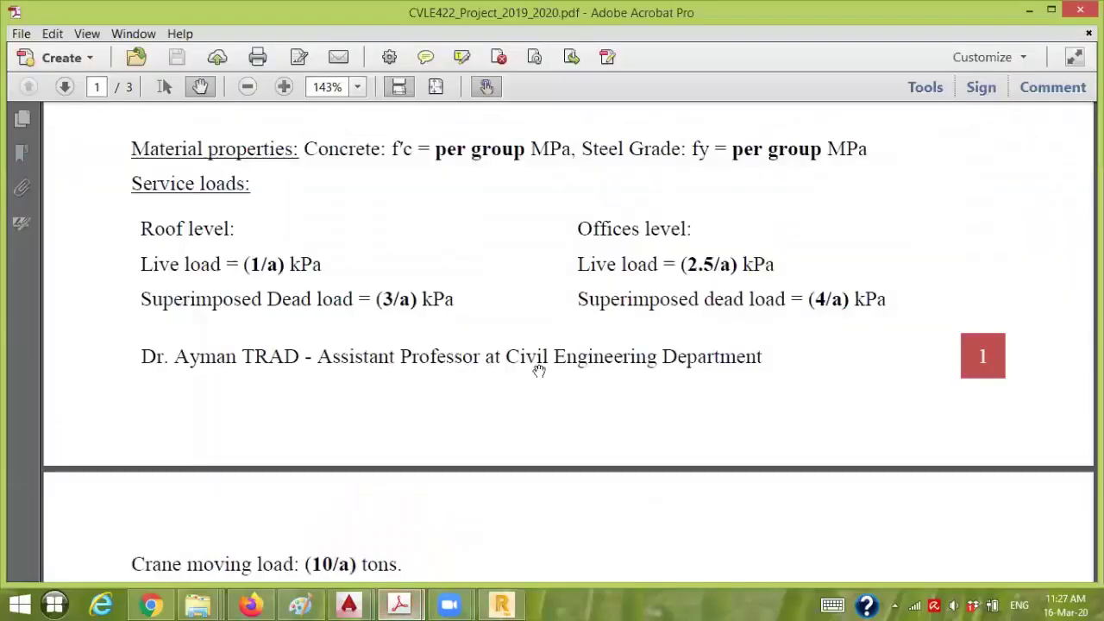
click(1029, 11)
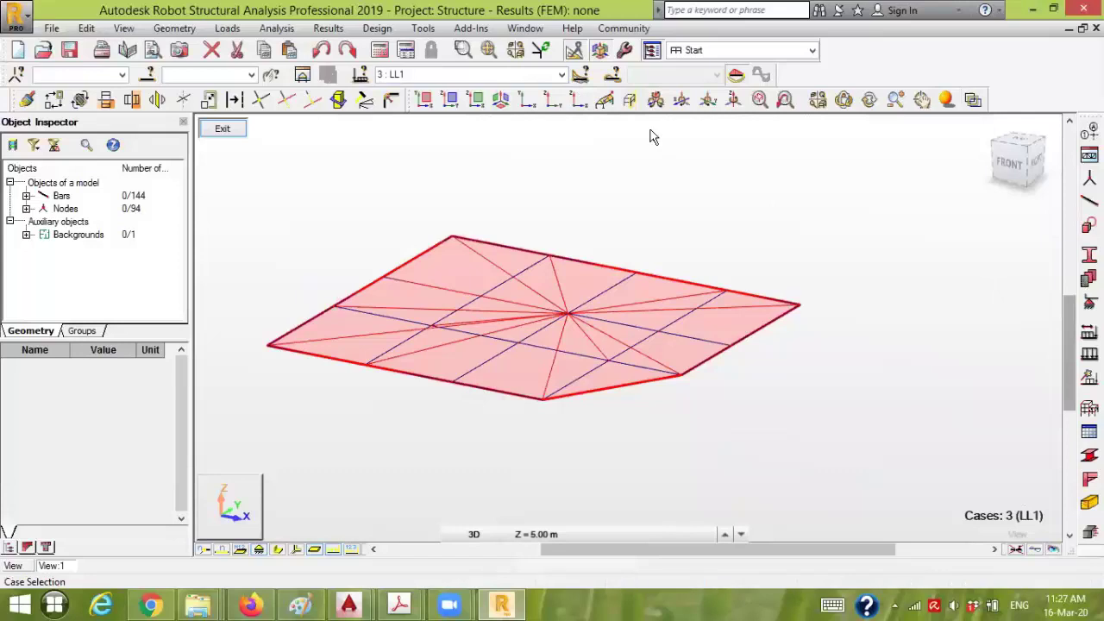
Define a planar load on contour for LL1 with pz set to -2.5 kPa at all three points
click(1088, 378)
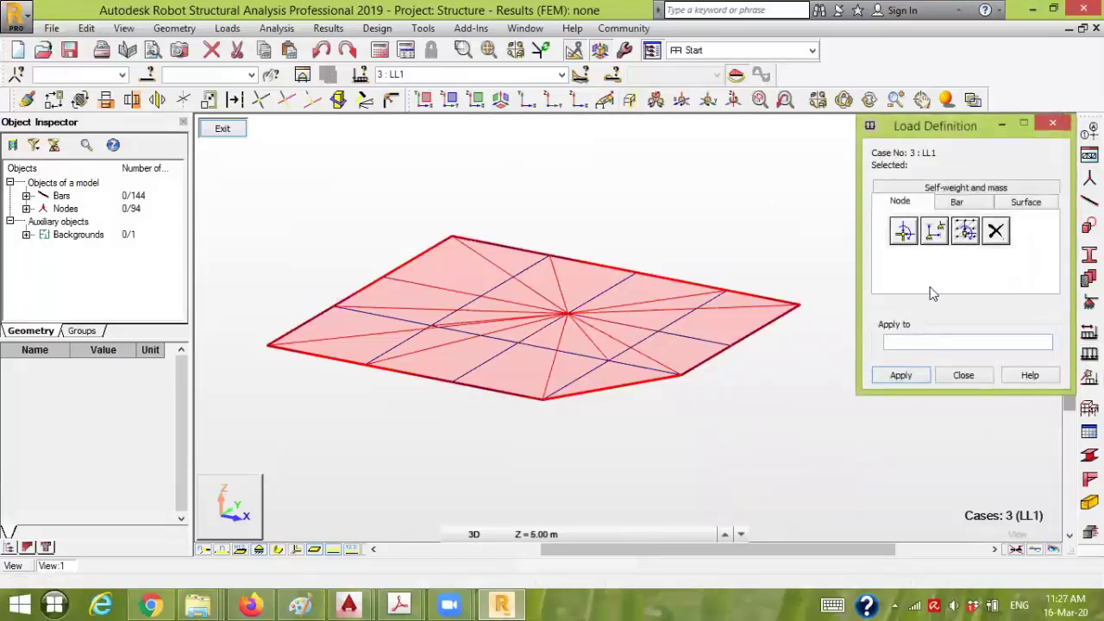
click(957, 203)
click(965, 254)
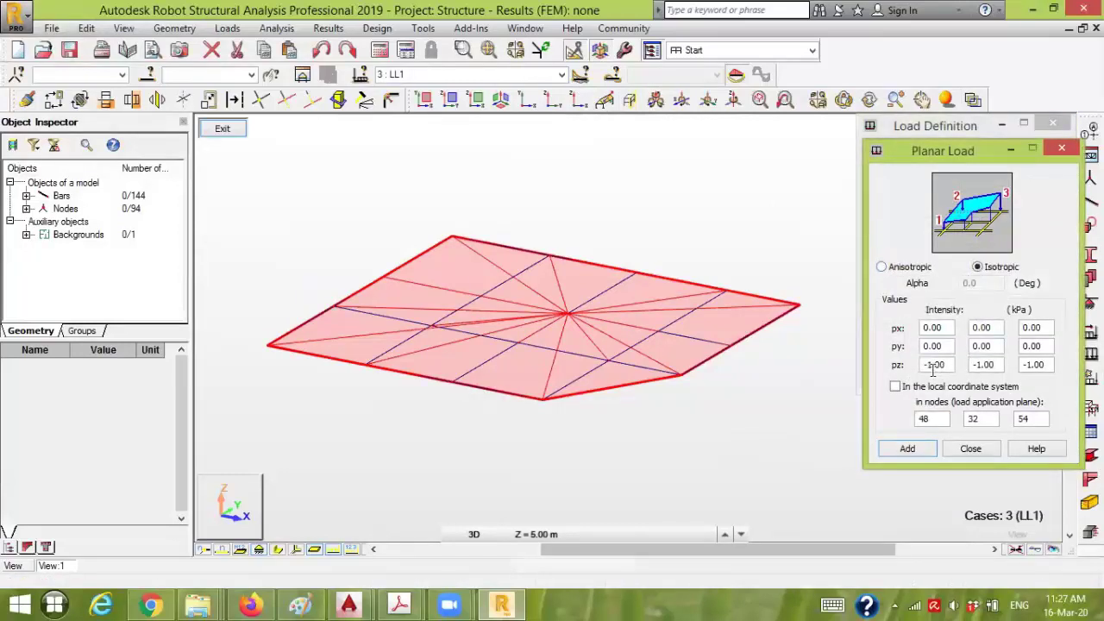
double_click(933, 366)
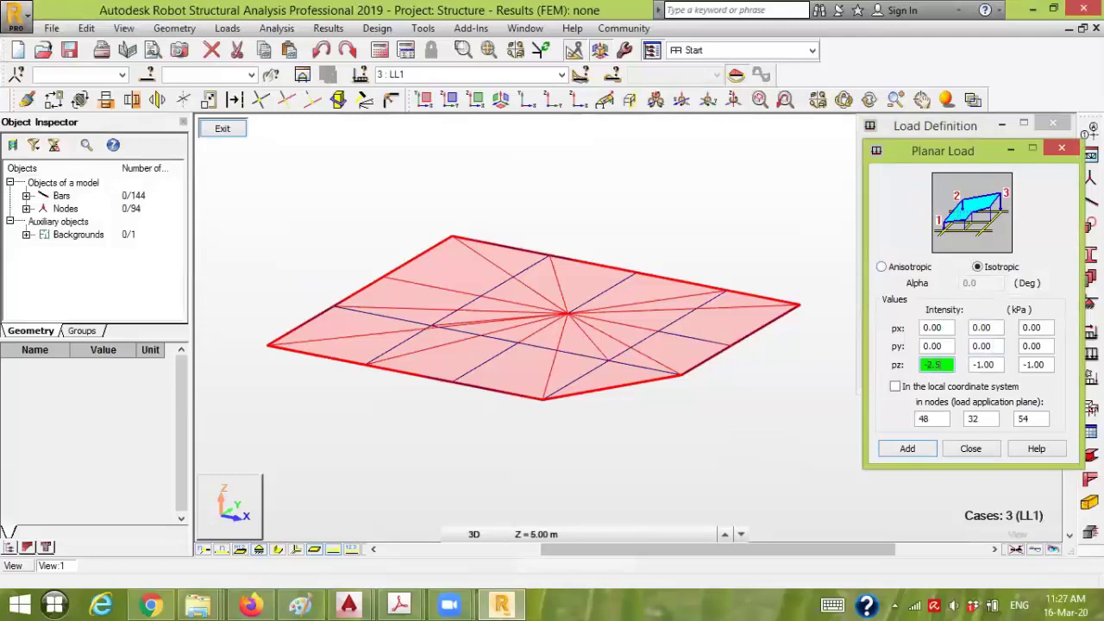
double_click(982, 364)
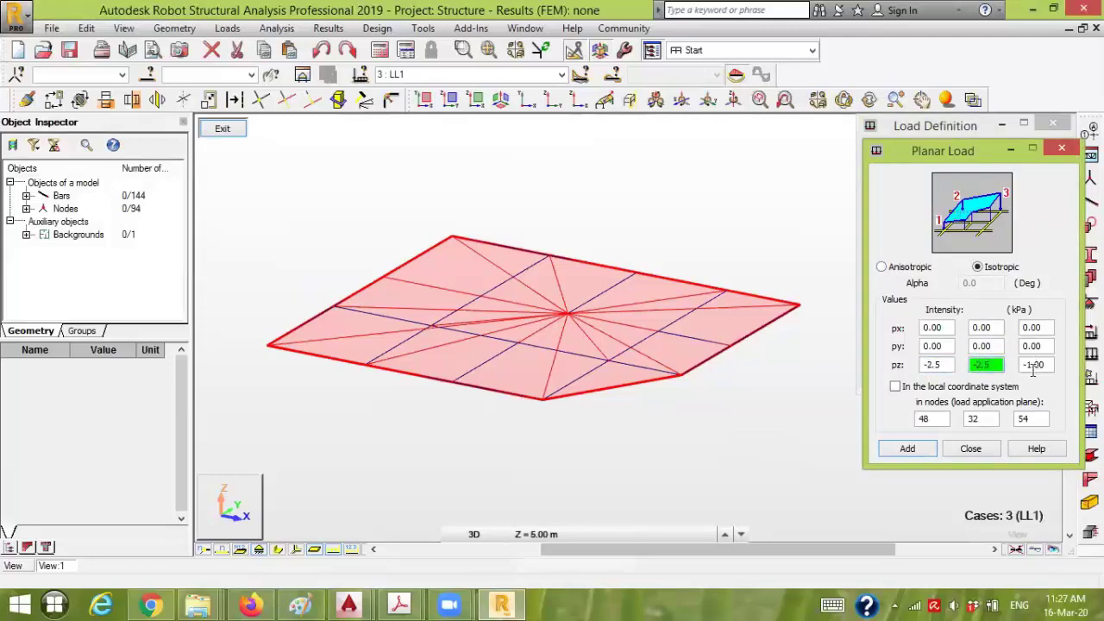
double_click(1033, 365)
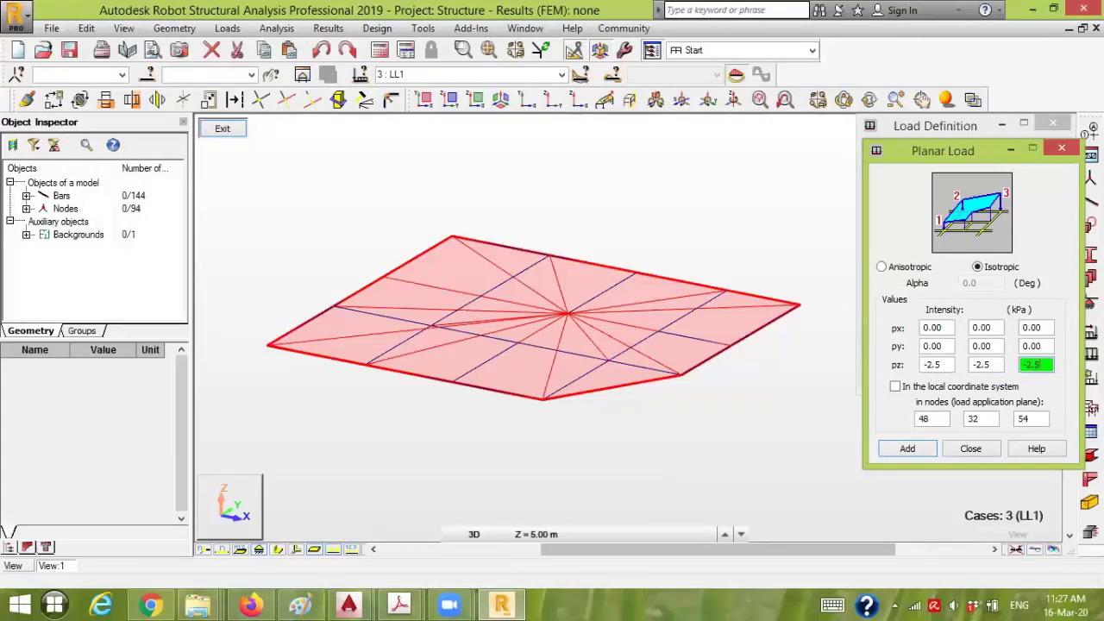
Set the load application plane through three office floor corner nodes, starting with 79 and 60, and add the planar load
double_click(931, 419)
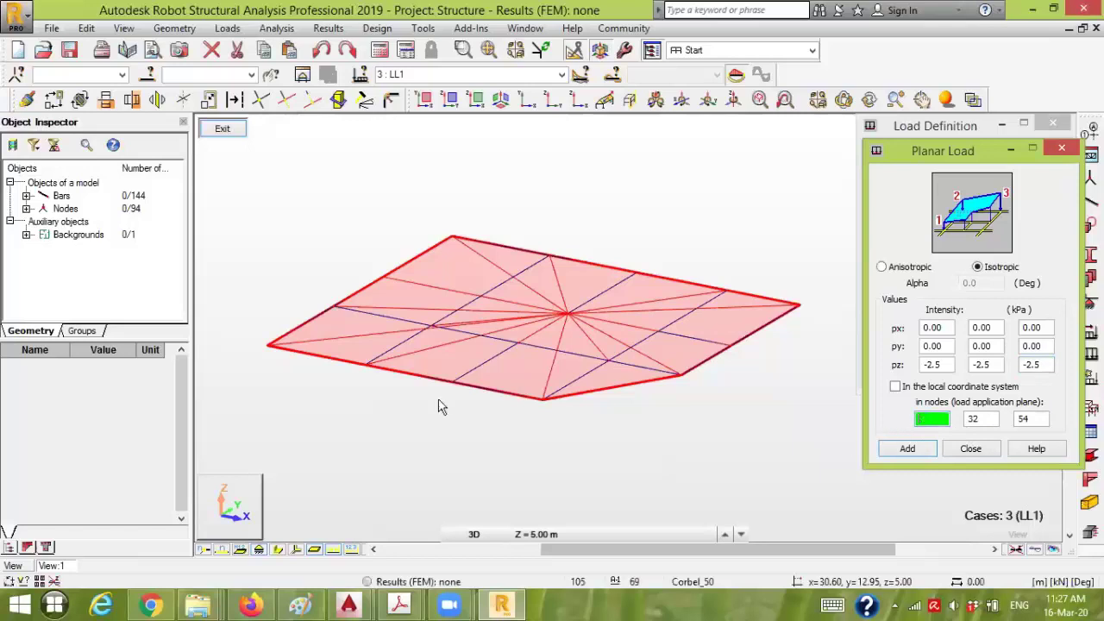
click(270, 345)
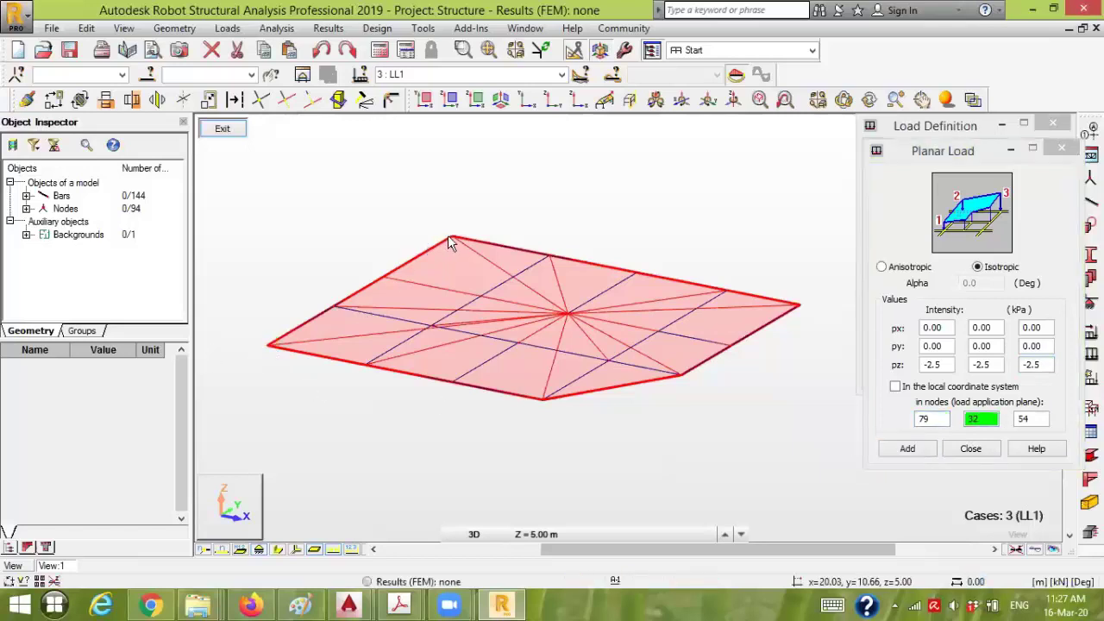
click(453, 237)
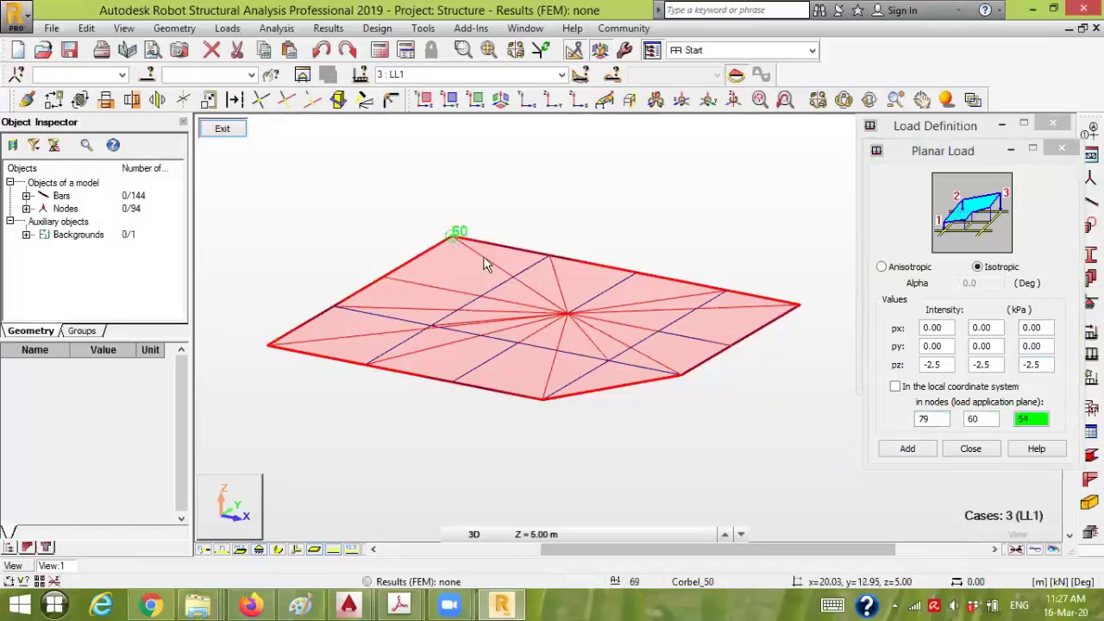
click(798, 306)
click(913, 449)
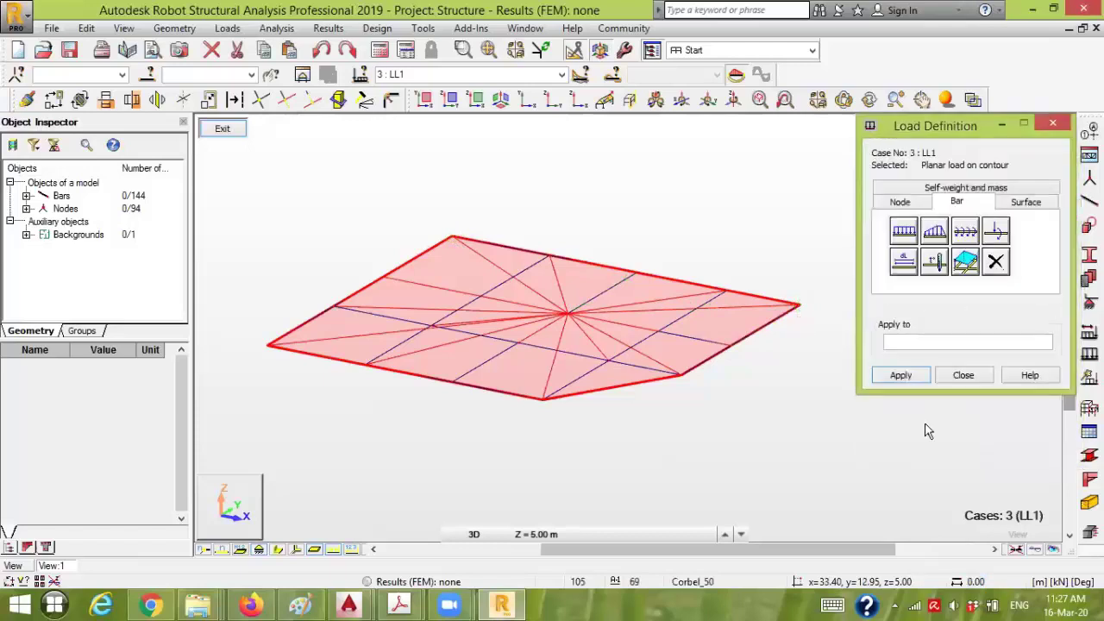
Apply the planar load to office floor beams 112to140, then return to the full model and clear the selection
scroll(783, 398, down, 3)
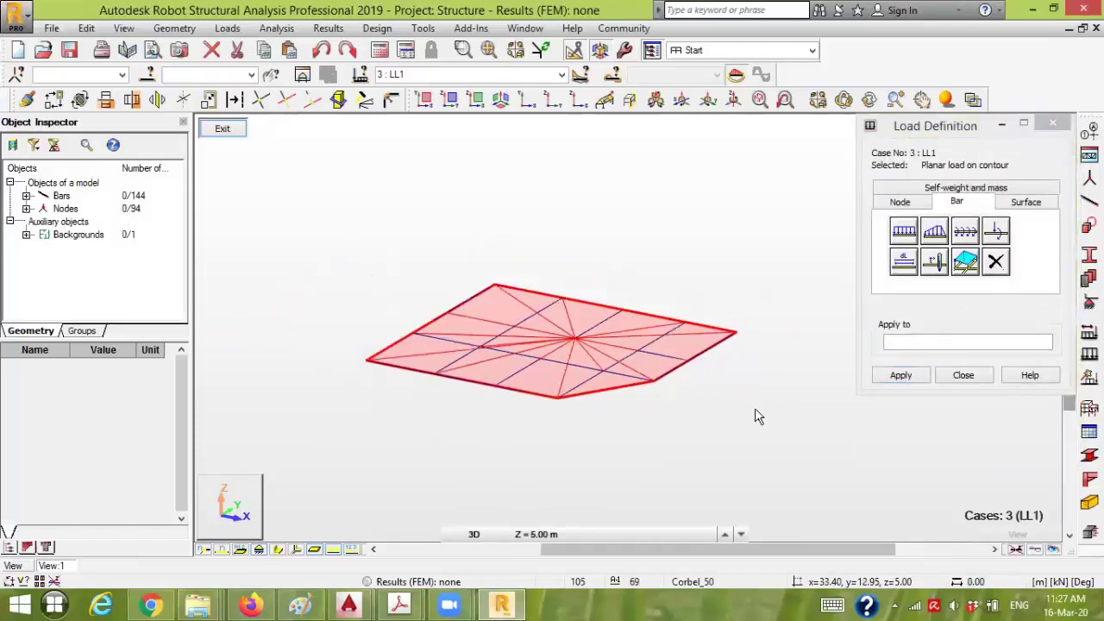
drag(604, 354, 316, 255)
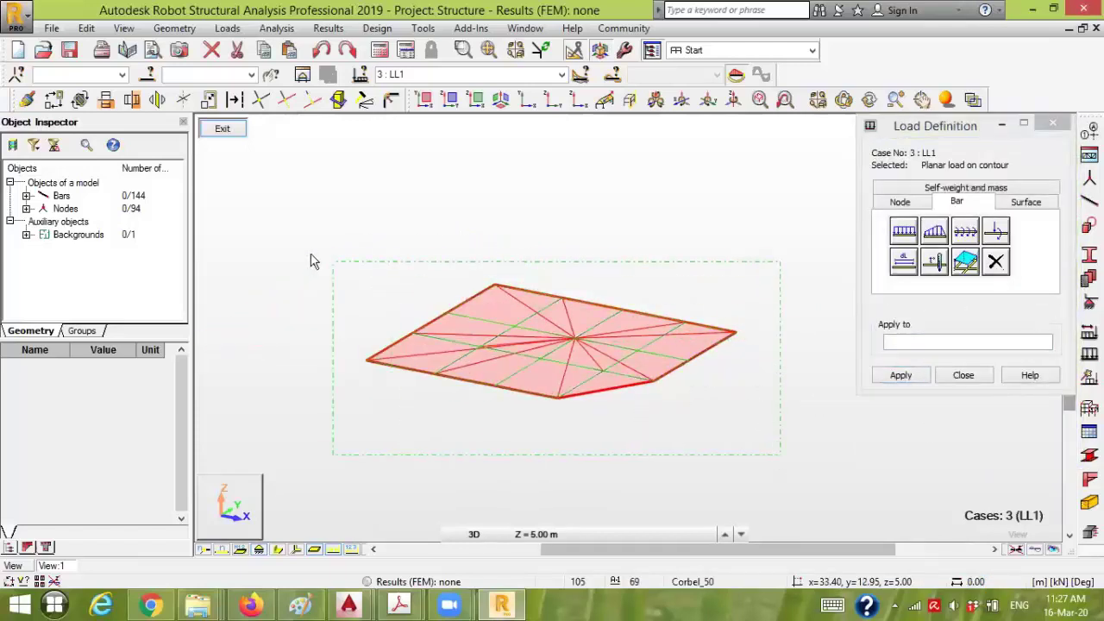
click(910, 375)
click(963, 375)
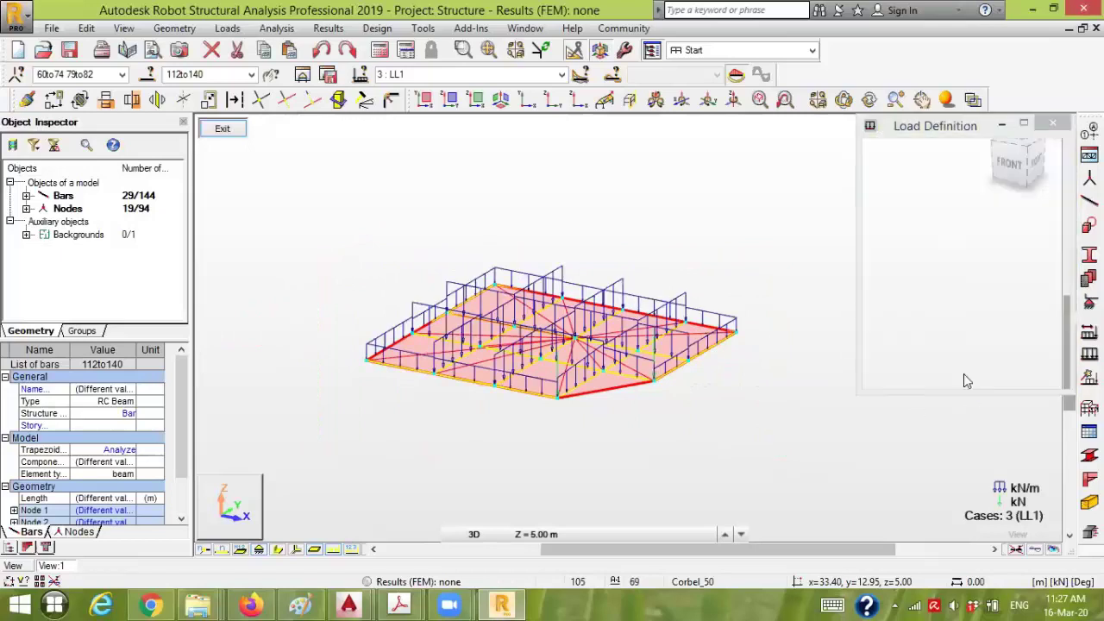
click(234, 132)
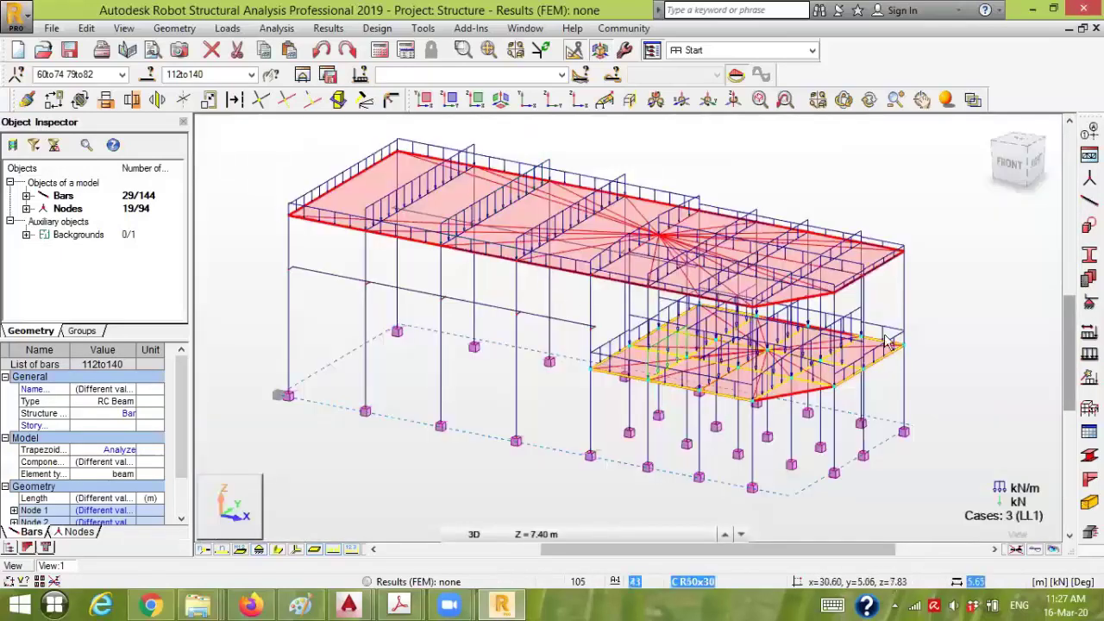
click(968, 340)
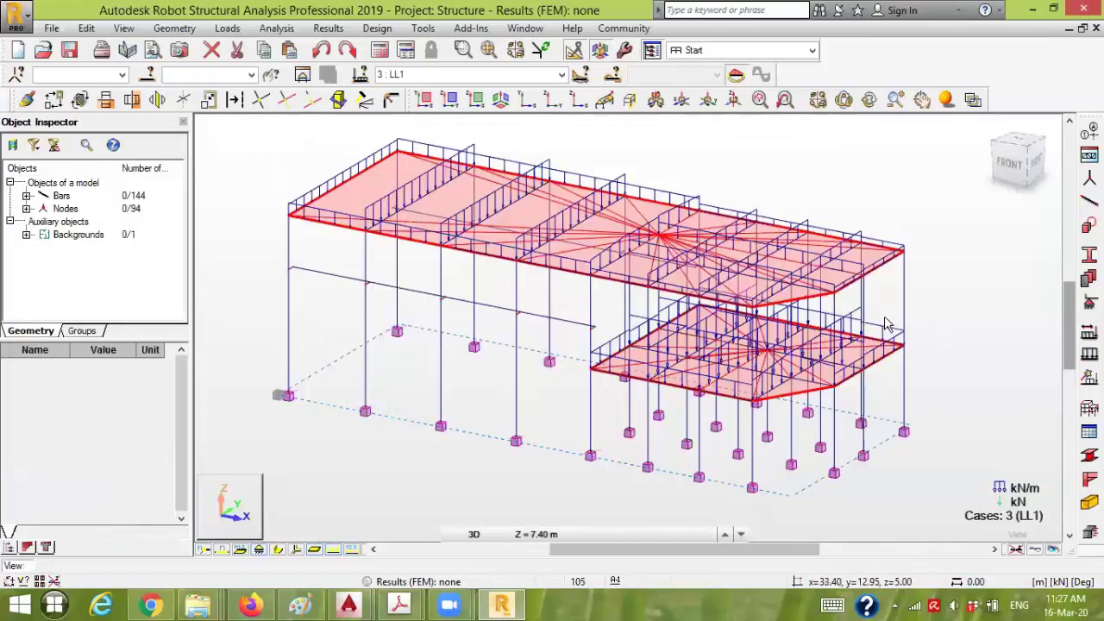
Examine the loads of the SDL and Self cases on the full model by switching between them
click(562, 74)
click(528, 101)
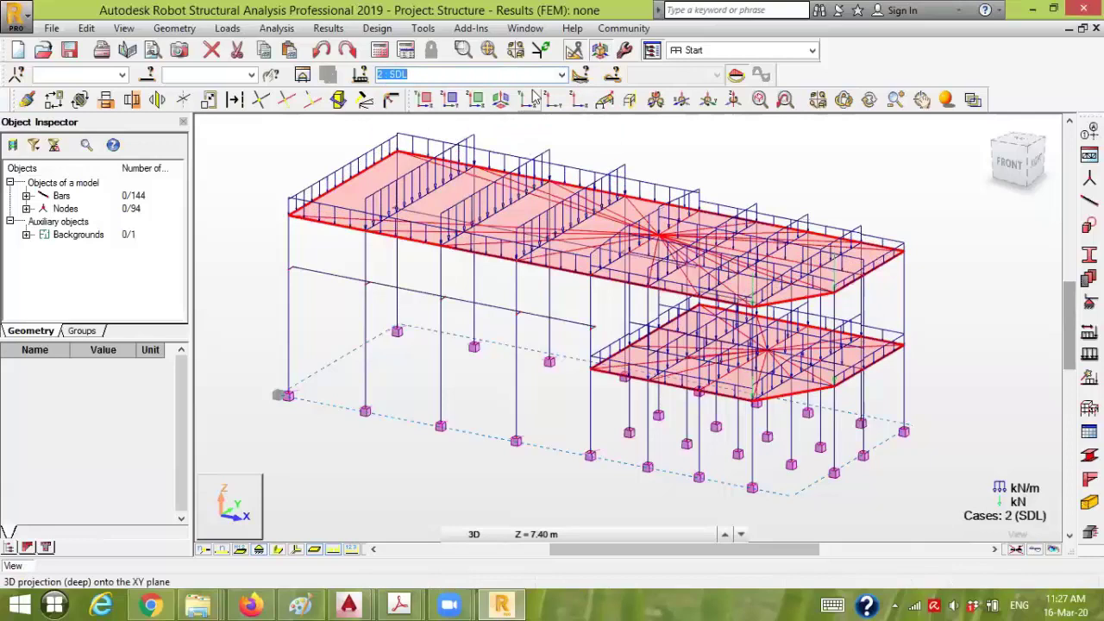
click(561, 75)
click(528, 90)
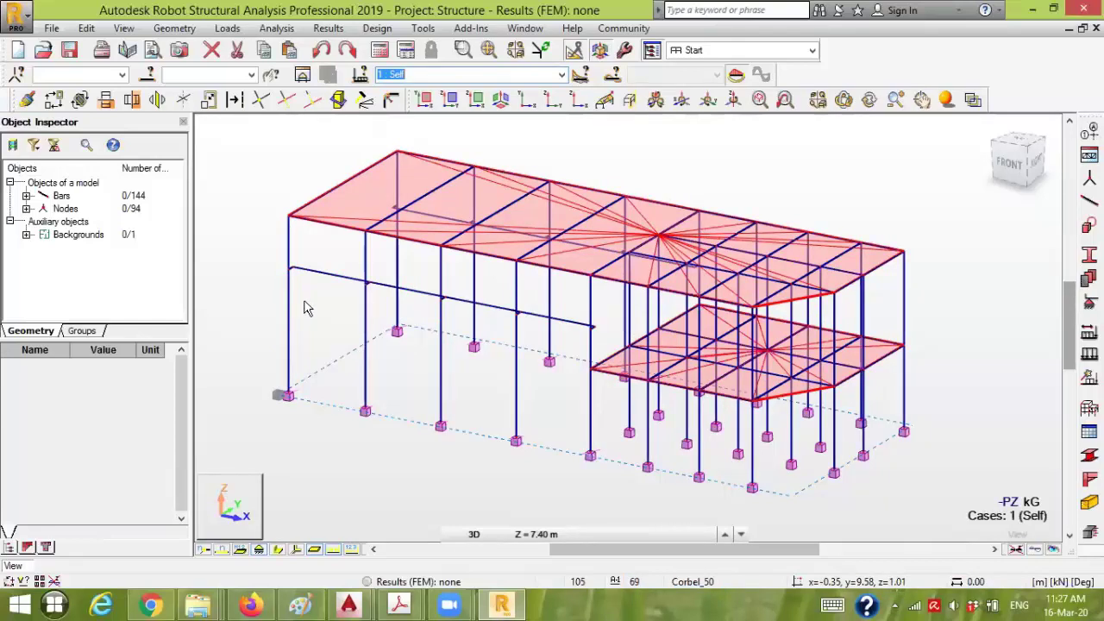
click(242, 215)
click(560, 75)
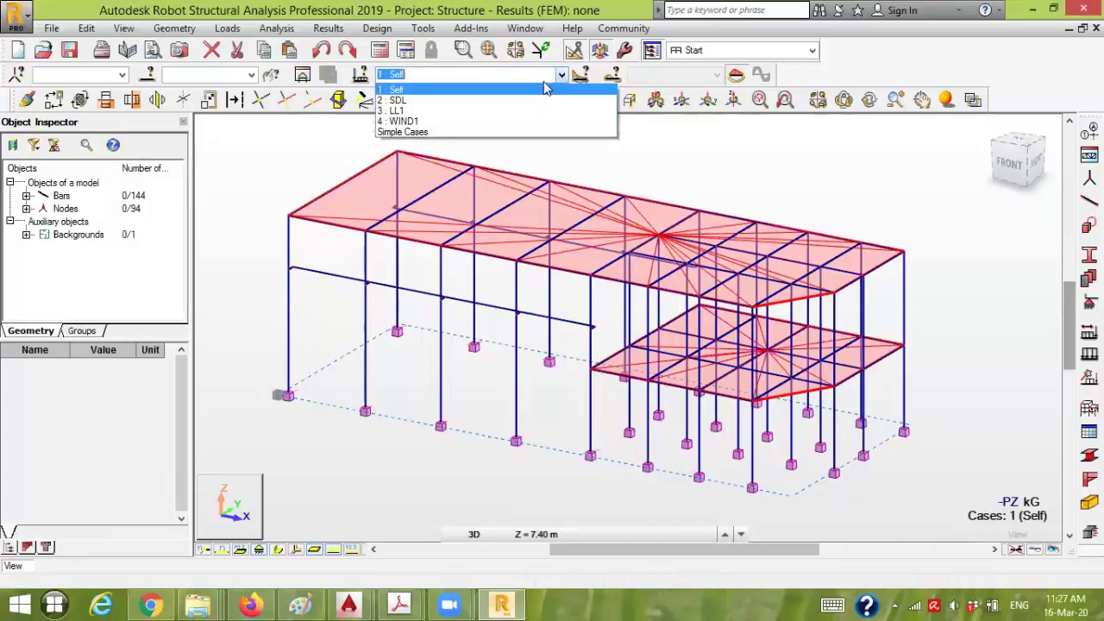
click(514, 108)
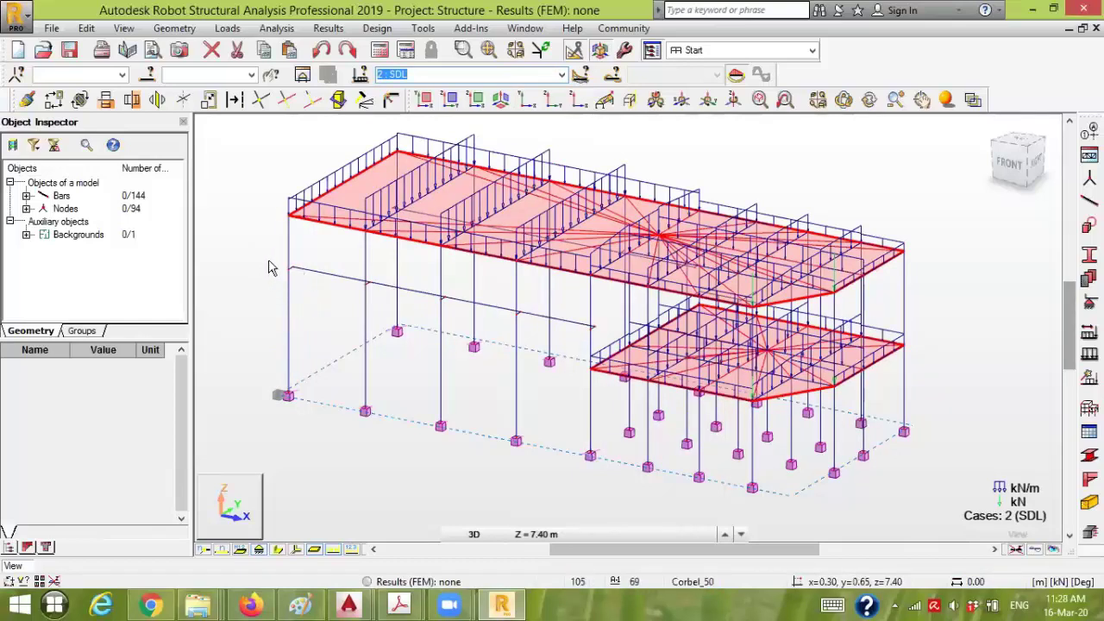
click(562, 75)
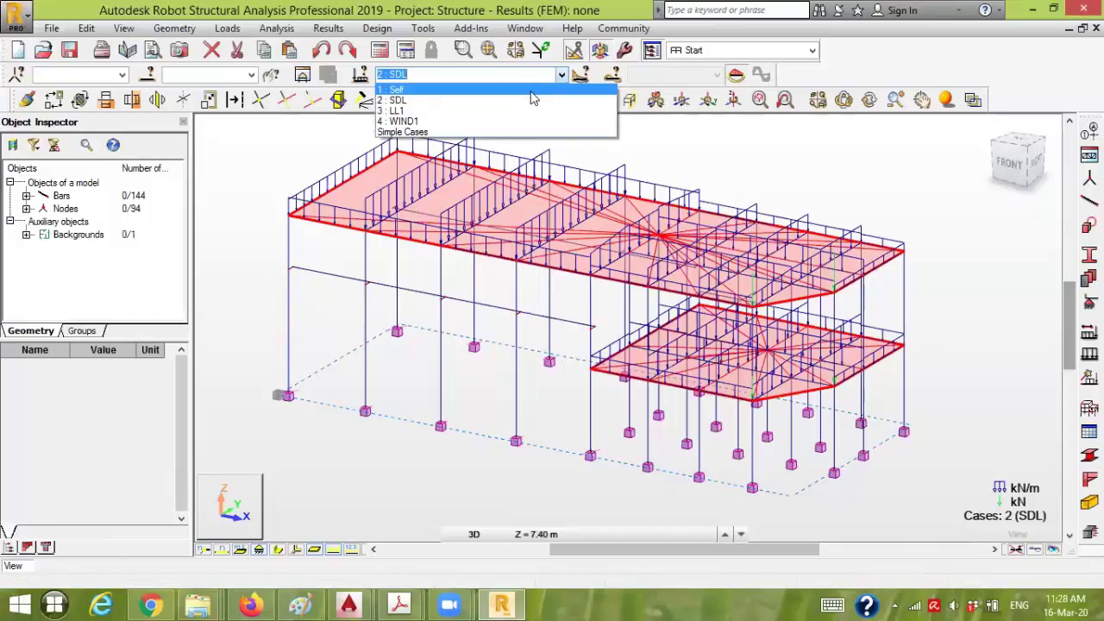
click(531, 91)
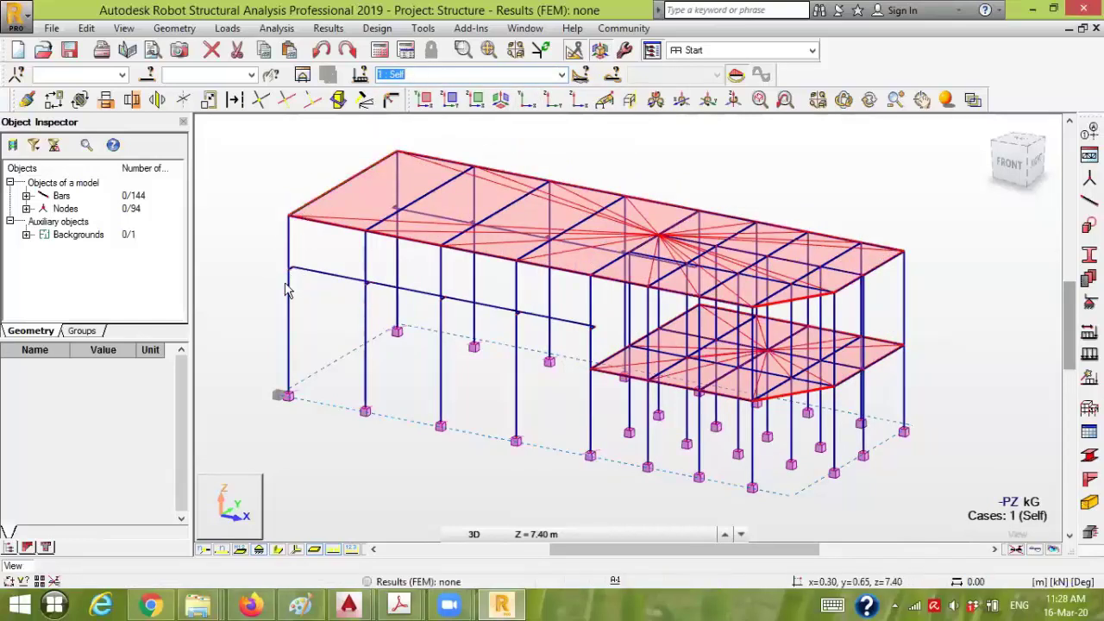
scroll(305, 317, up, 2)
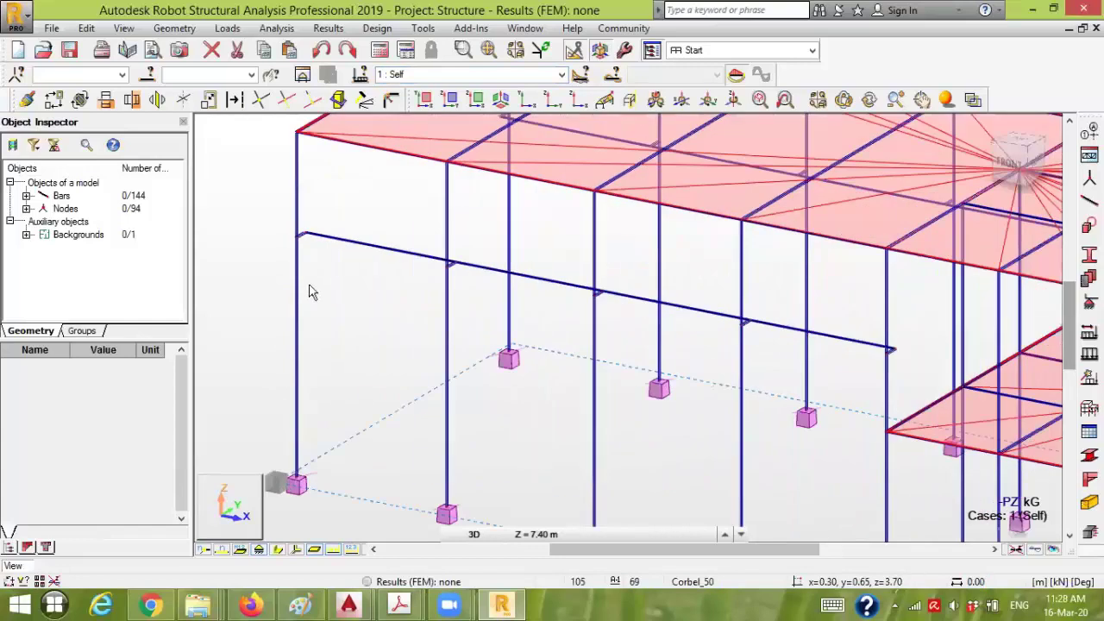
scroll(255, 303, down, 1)
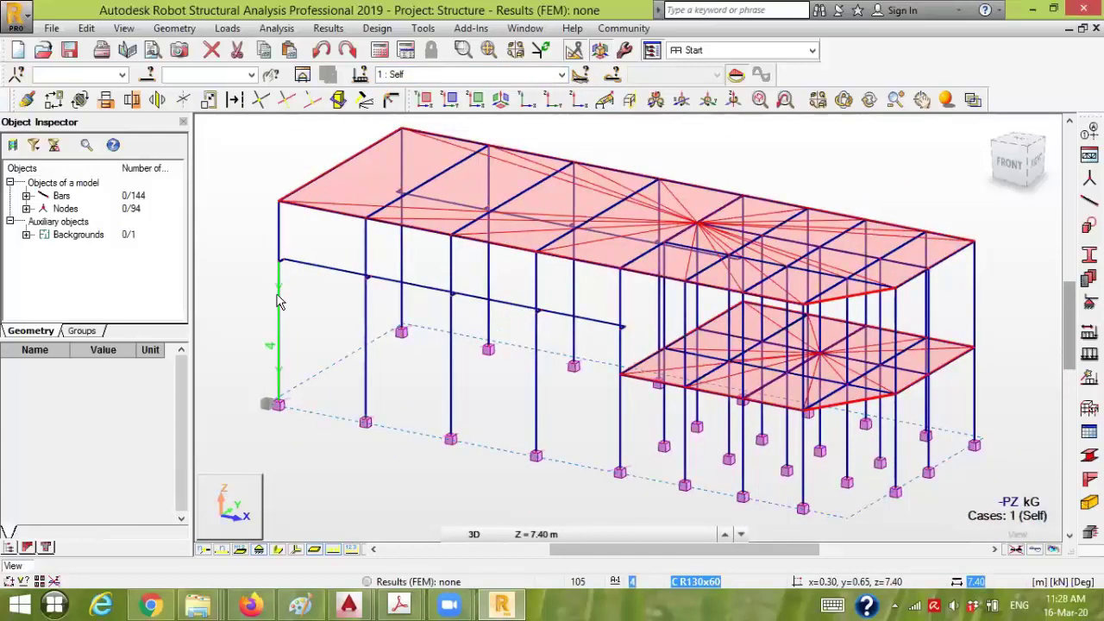
Make WIND1 the active load case and save the project
click(561, 75)
click(512, 122)
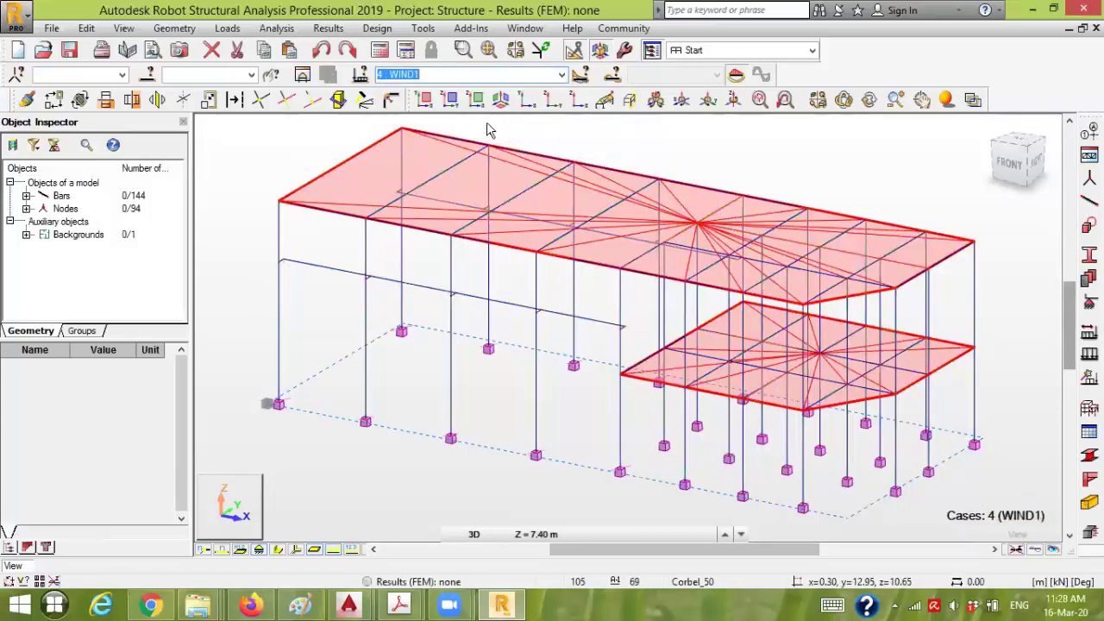
scroll(328, 345, down, 3)
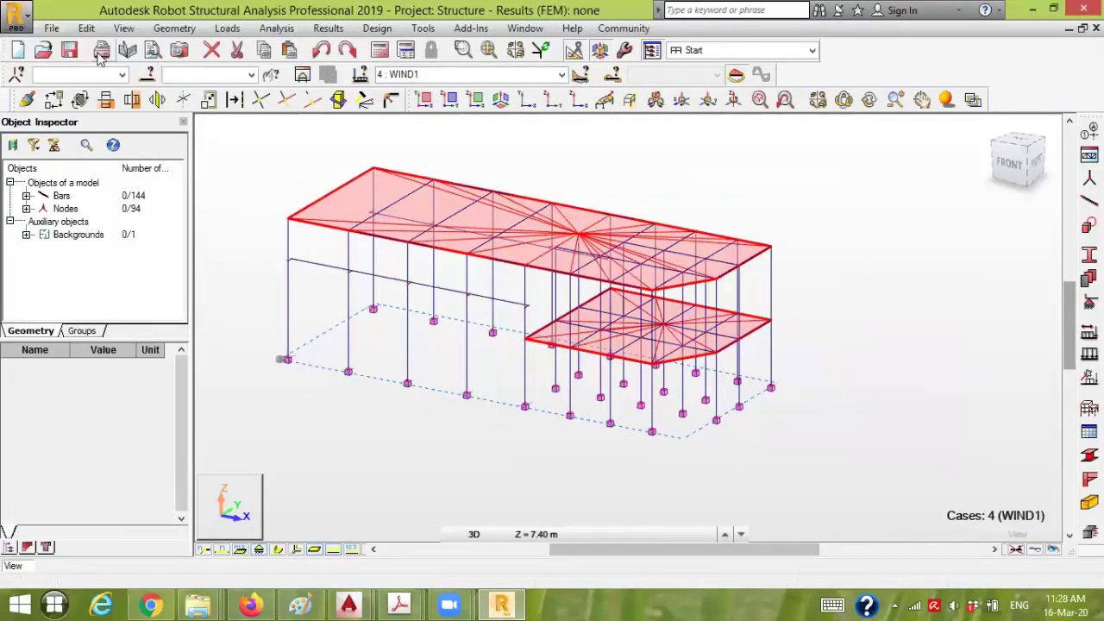
click(69, 50)
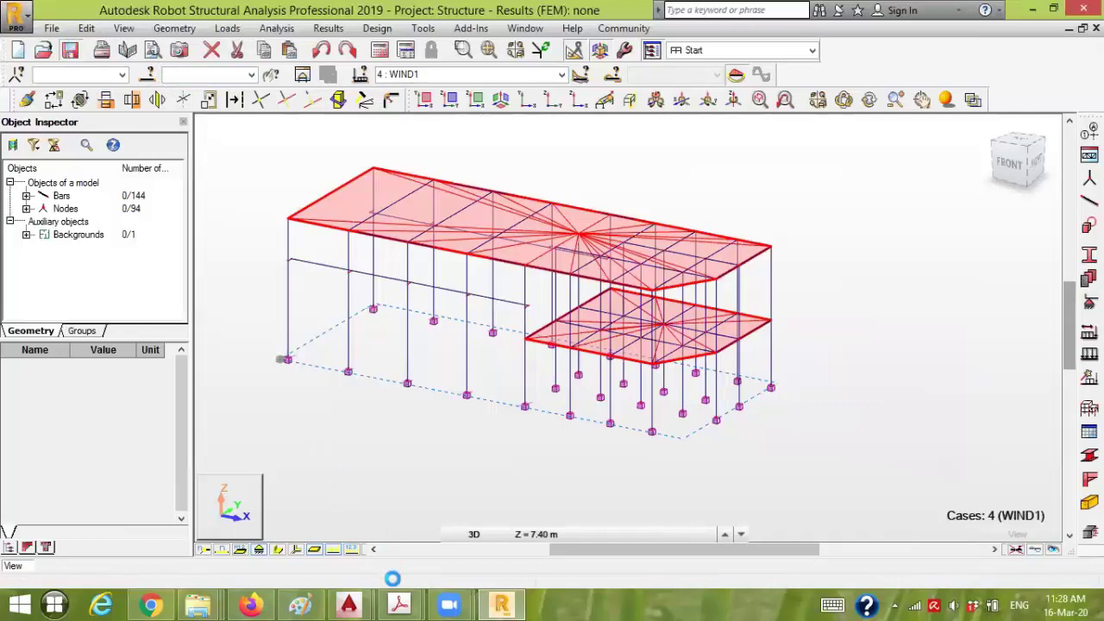
Switch to the project brief PDF in Adobe Acrobat, check the wind load requirement, and return to Robot Structural Analysis
click(400, 604)
mouse_move(414, 489)
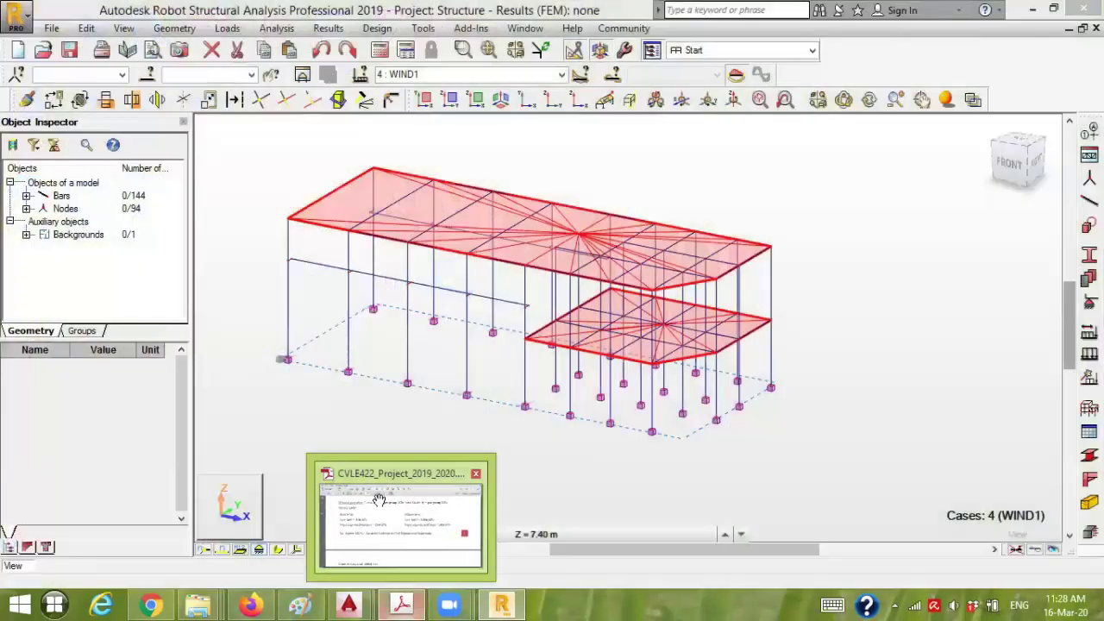
click(401, 517)
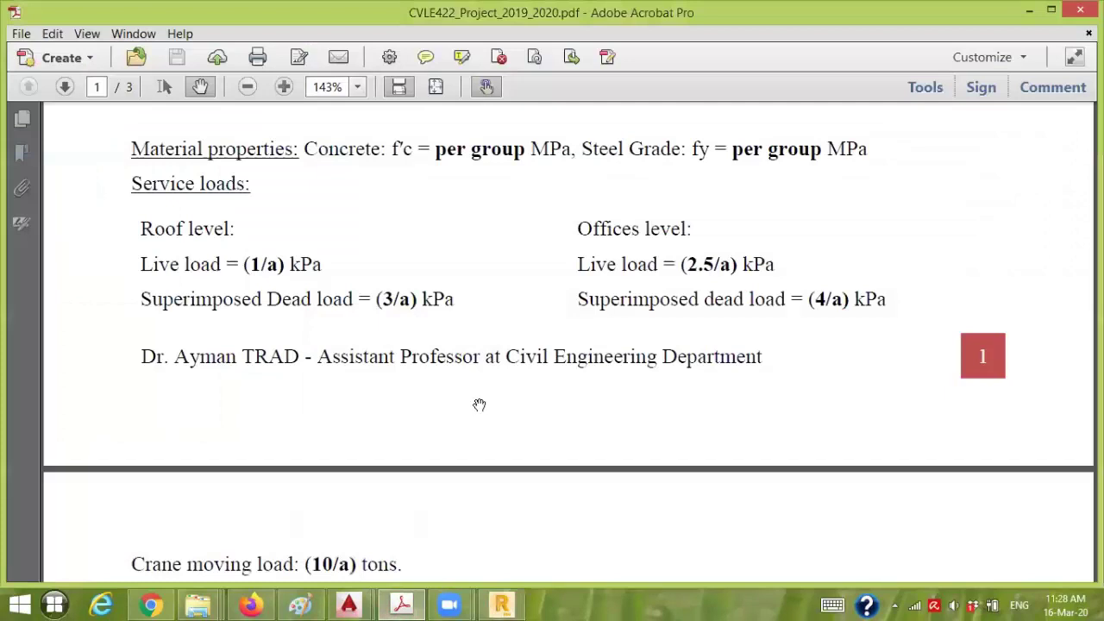
scroll(472, 379, down, 5)
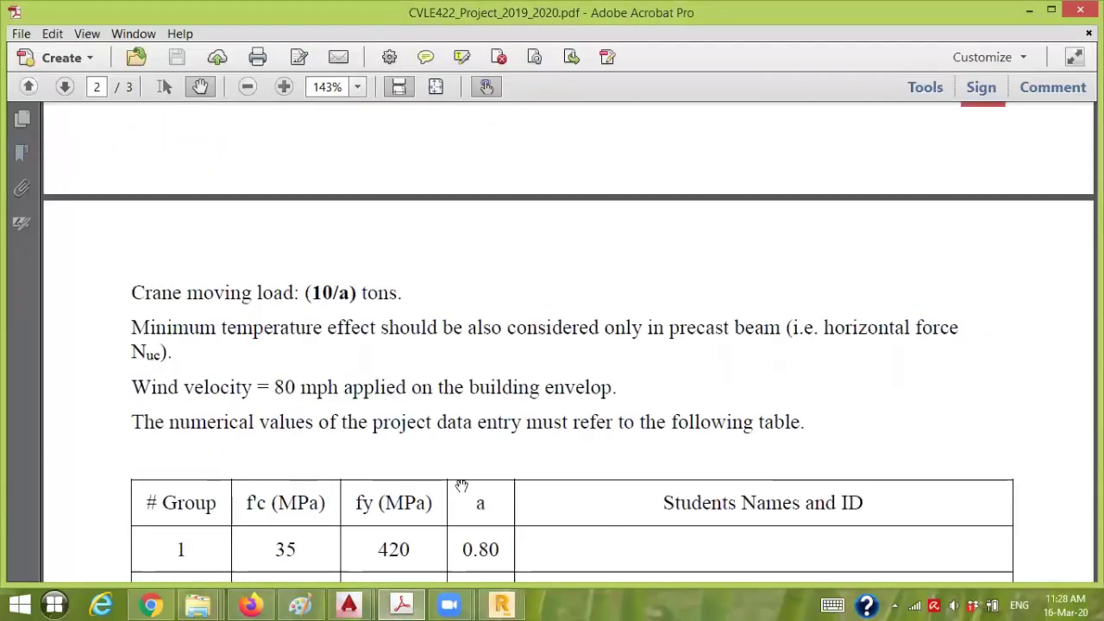
click(503, 603)
scroll(551, 434, down, 1)
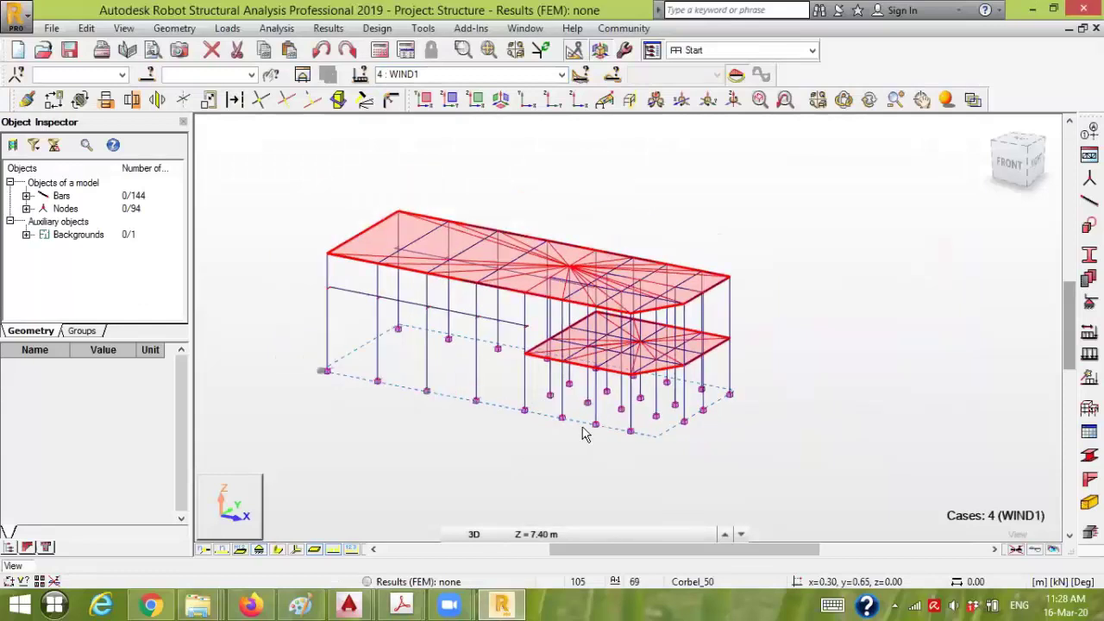
scroll(470, 409, up, 1)
scroll(459, 407, up, 1)
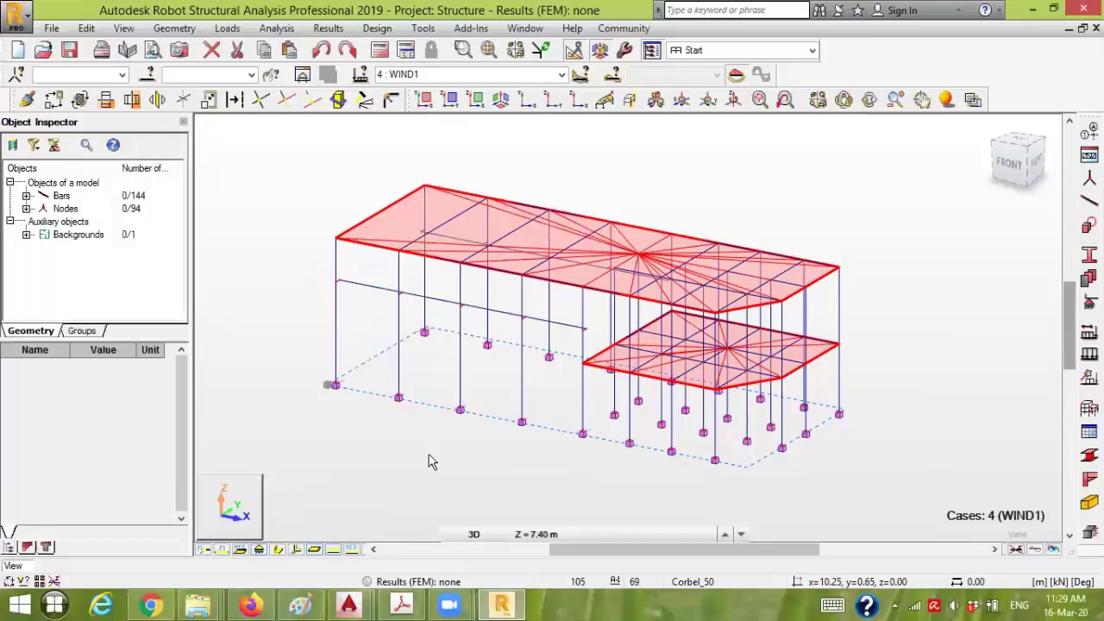
scroll(374, 427, down, 2)
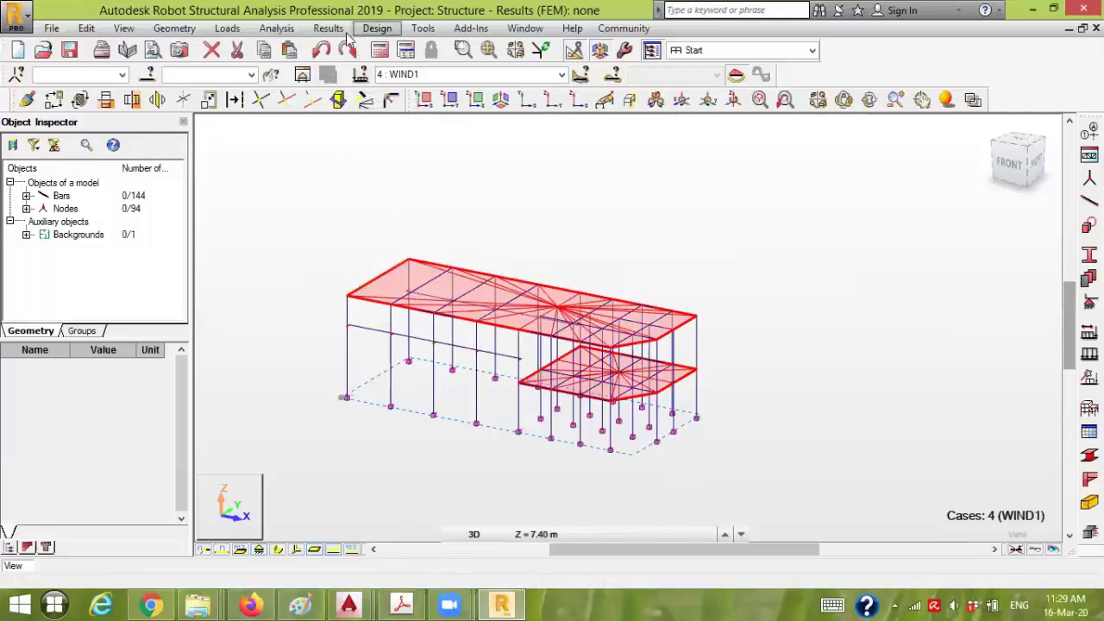
click(231, 28)
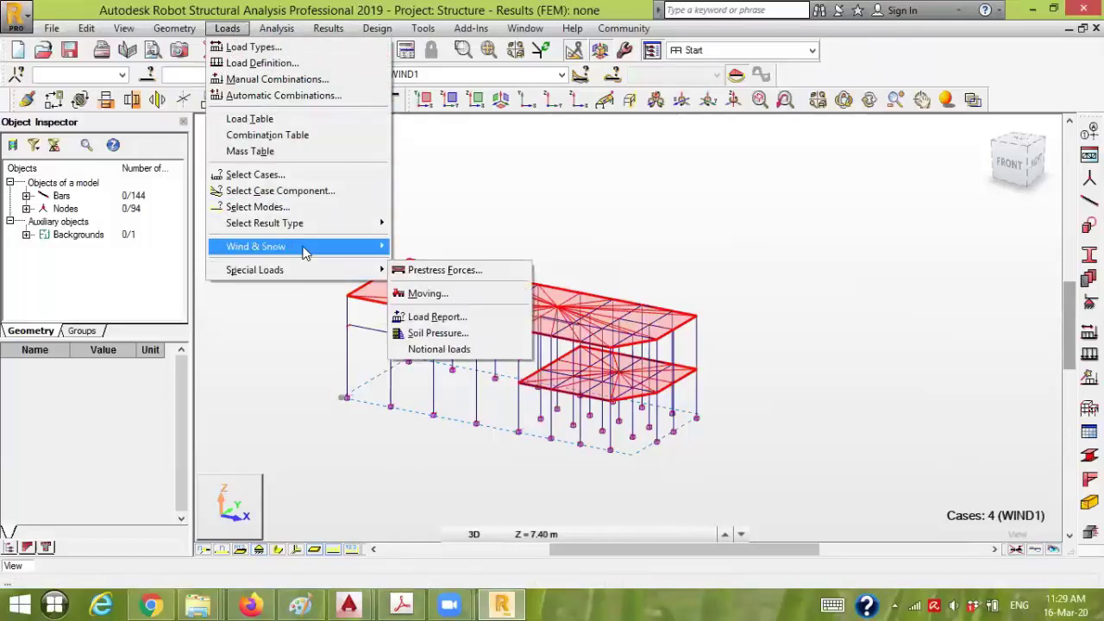
mouse_move(325, 251)
mouse_move(325, 277)
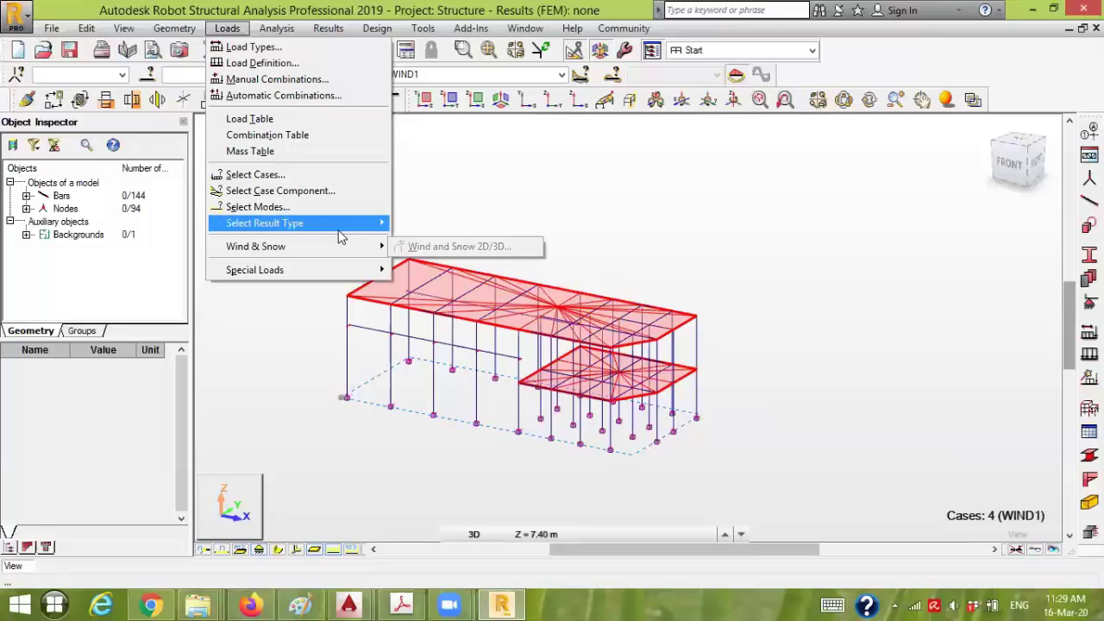
click(523, 227)
middle_drag(524, 227, 590, 180)
scroll(591, 179, up, 1)
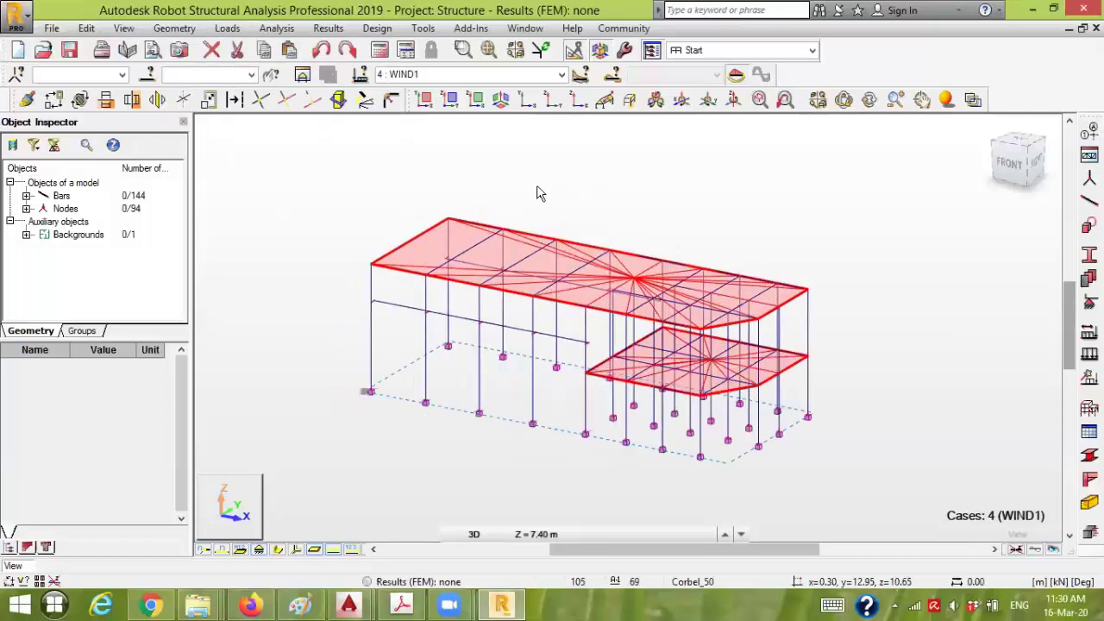
click(228, 30)
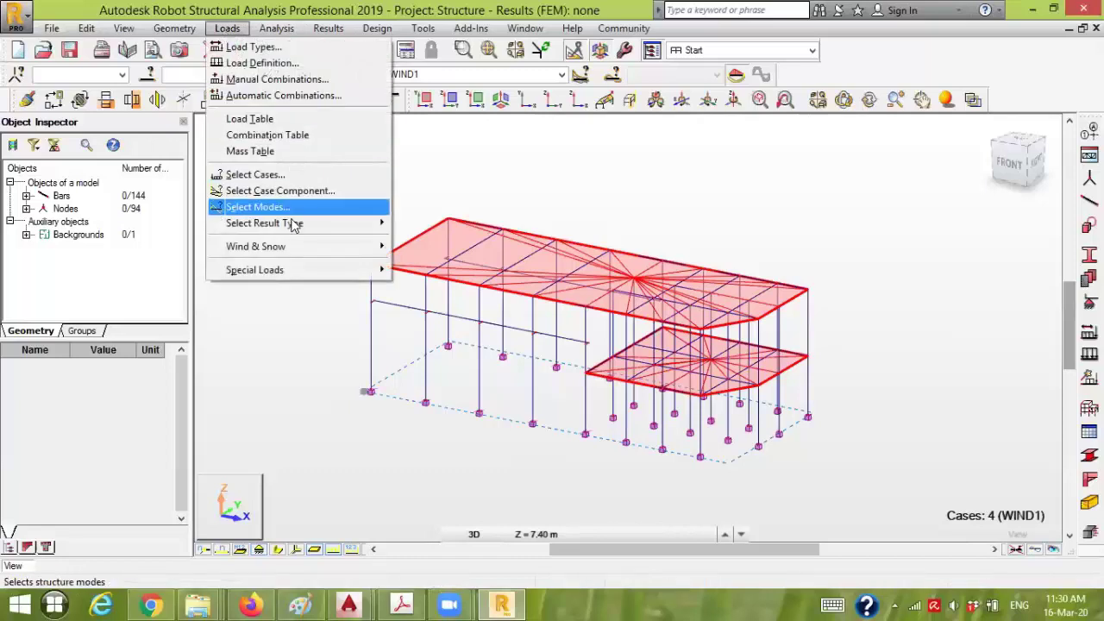
mouse_move(289, 272)
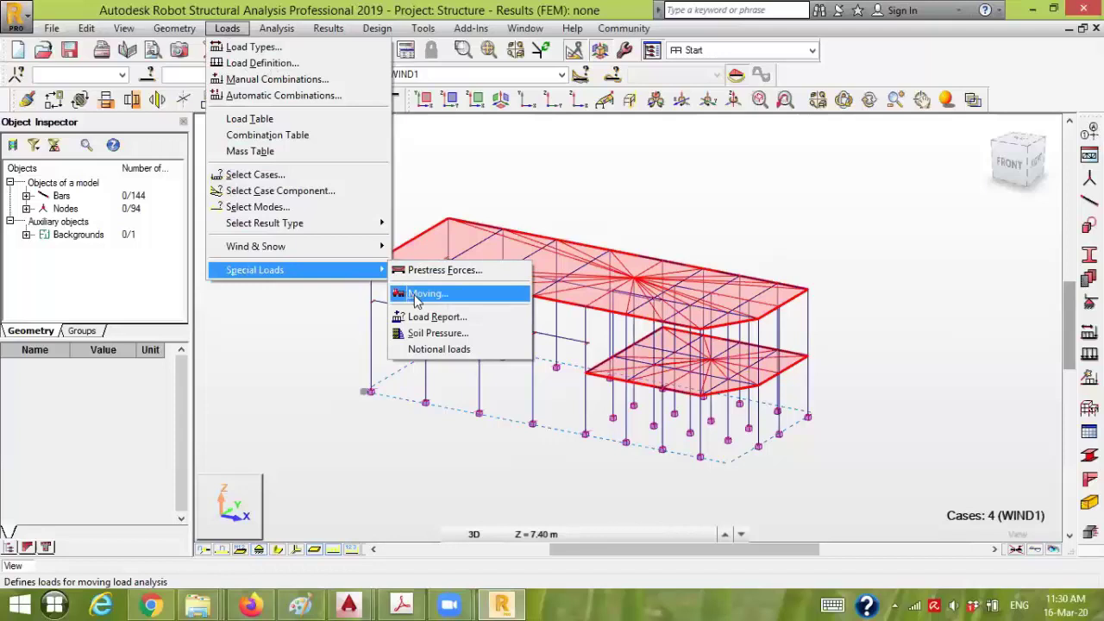
click(516, 161)
scroll(457, 312, up, 3)
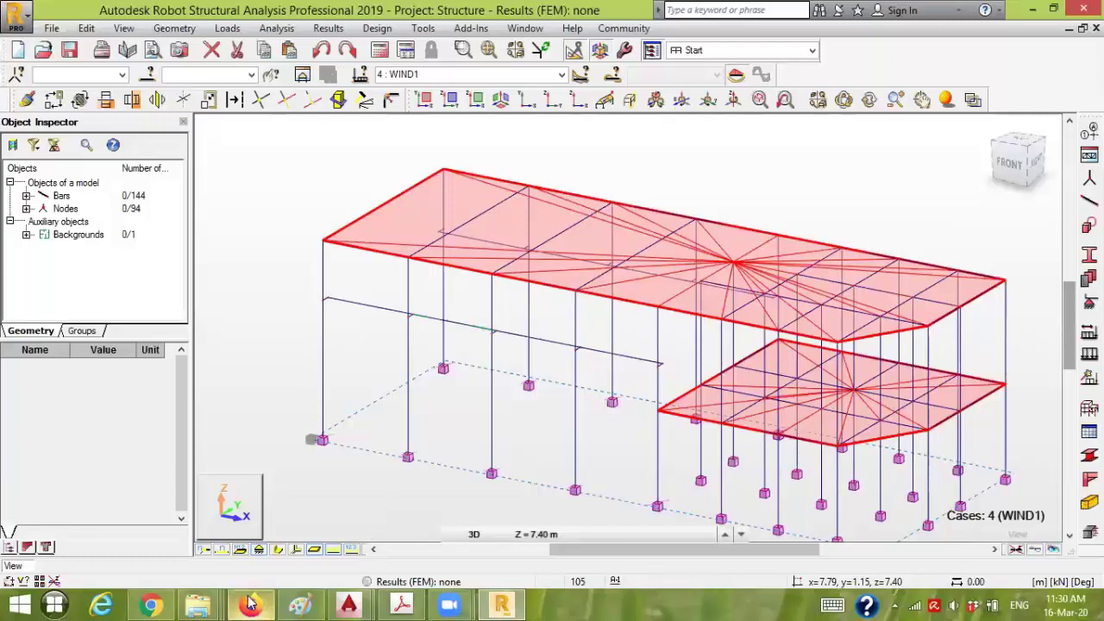
Switch to File Explorer and open the CVLE 371-Warehouse buildings PowerPoint from the Structural Modeling course's Lecture 3 folder
mouse_move(197, 604)
mouse_move(286, 511)
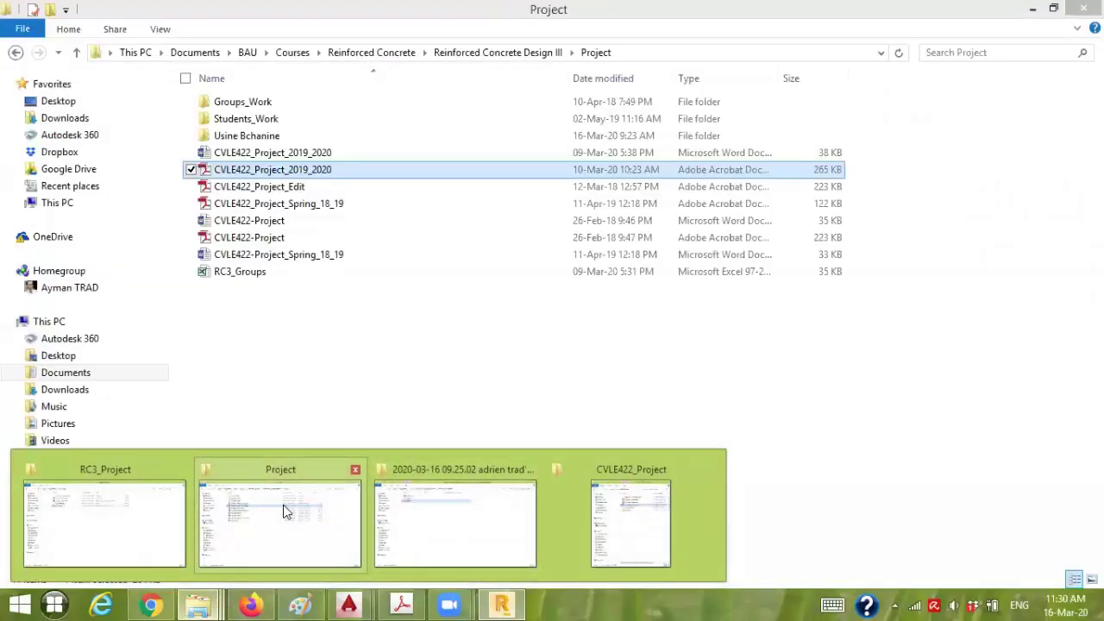
mouse_move(415, 507)
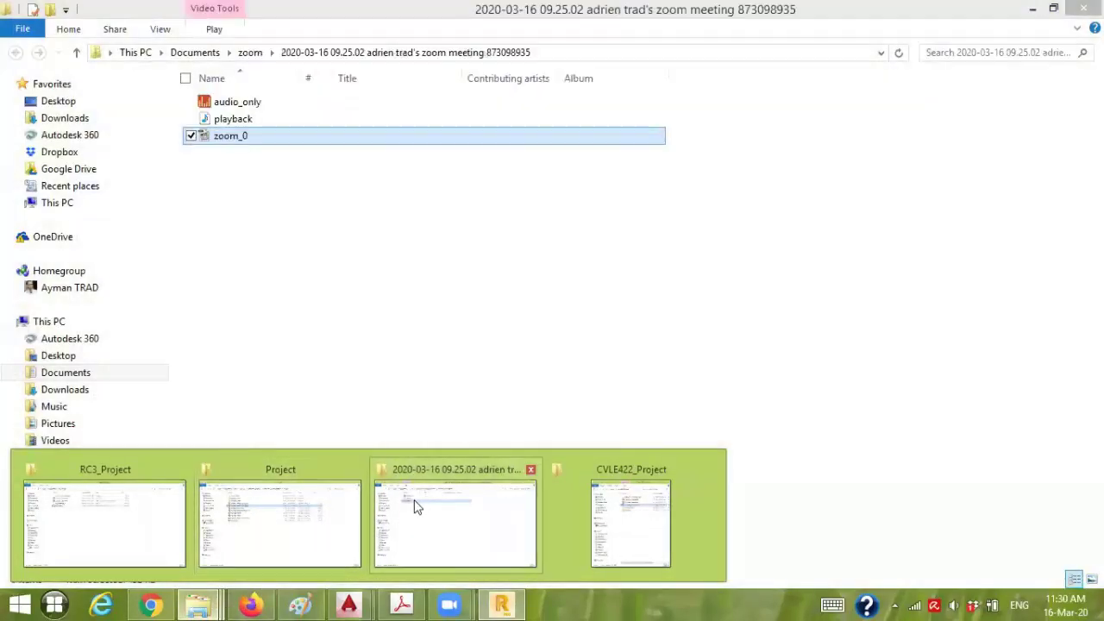
click(334, 513)
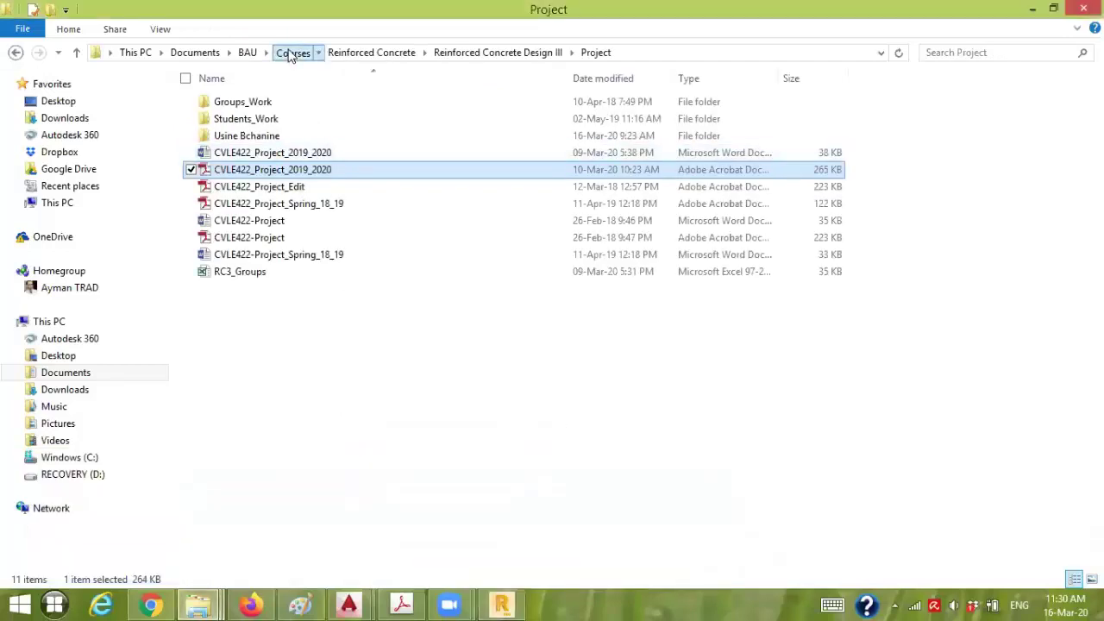
click(292, 52)
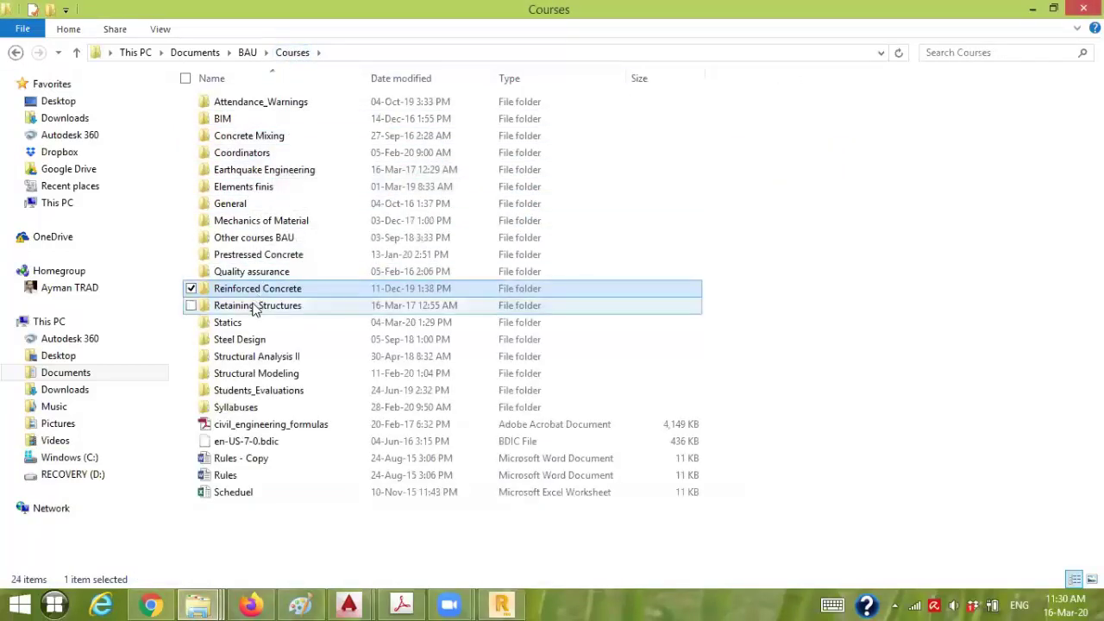
double_click(250, 373)
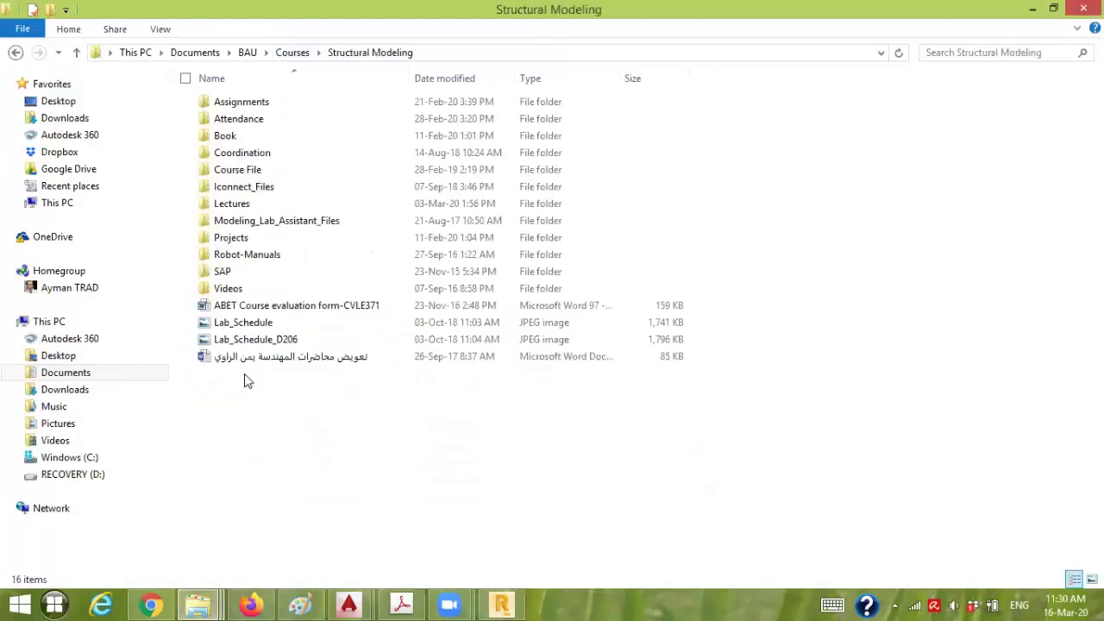
double_click(247, 204)
double_click(259, 152)
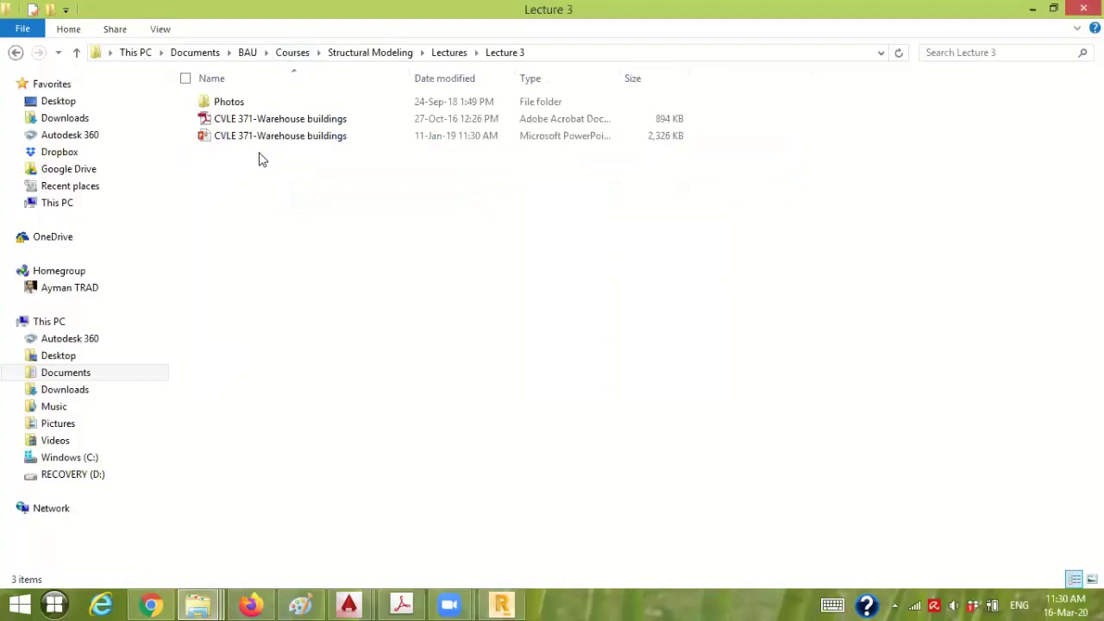
double_click(262, 140)
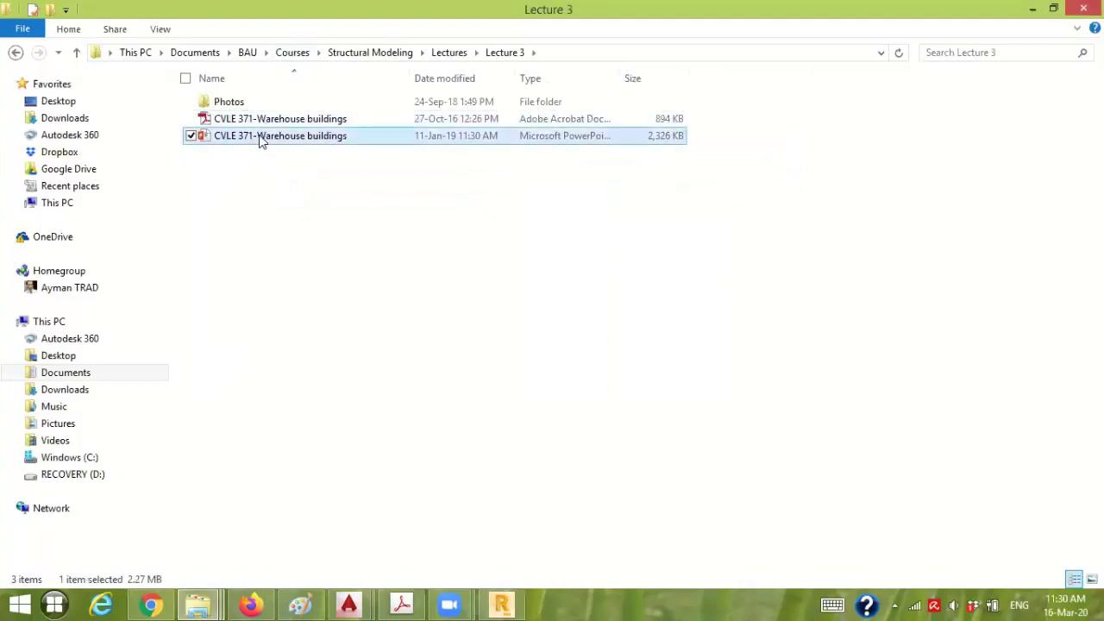
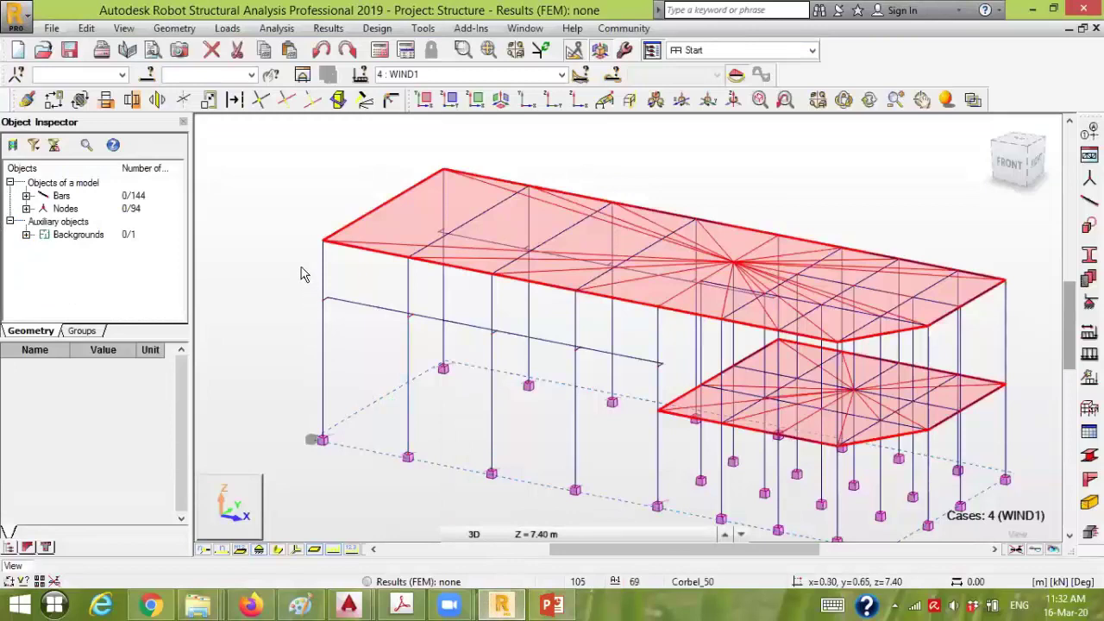
Switch to PowerPoint, examine the crane, crane girder and corbel slide as a slide show, and return to Robot Structural Analysis
click(552, 604)
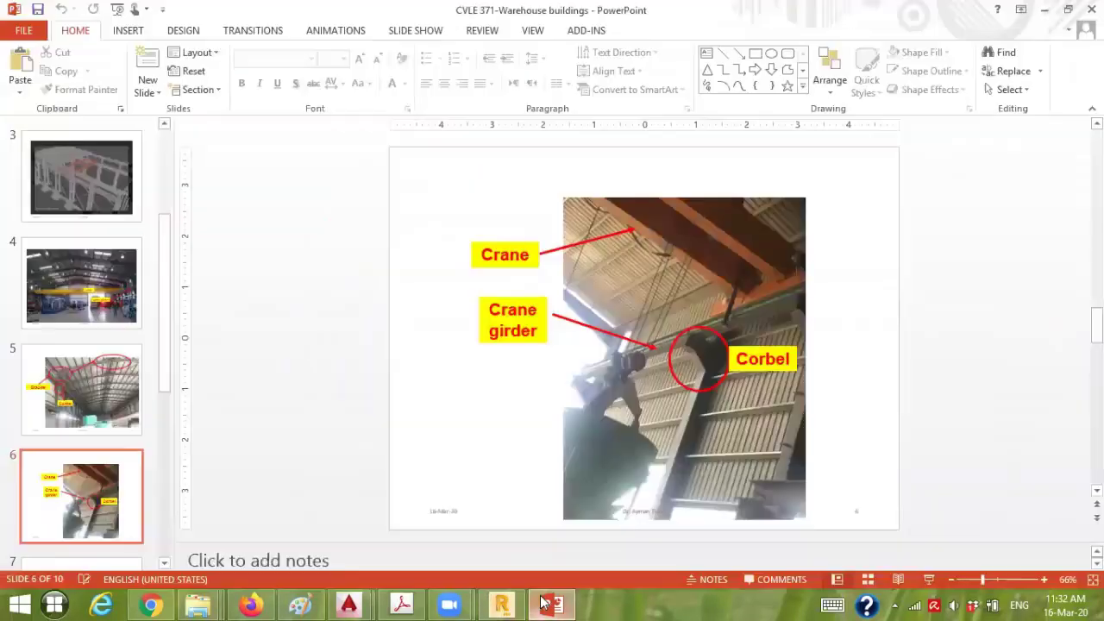
click(928, 579)
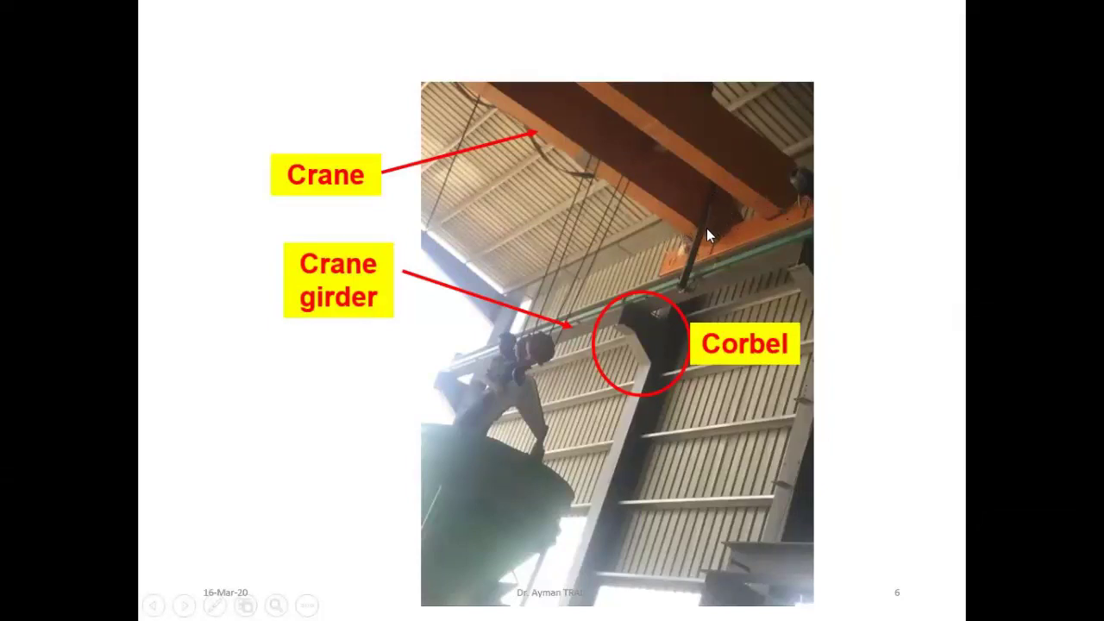
key(Escape)
click(565, 603)
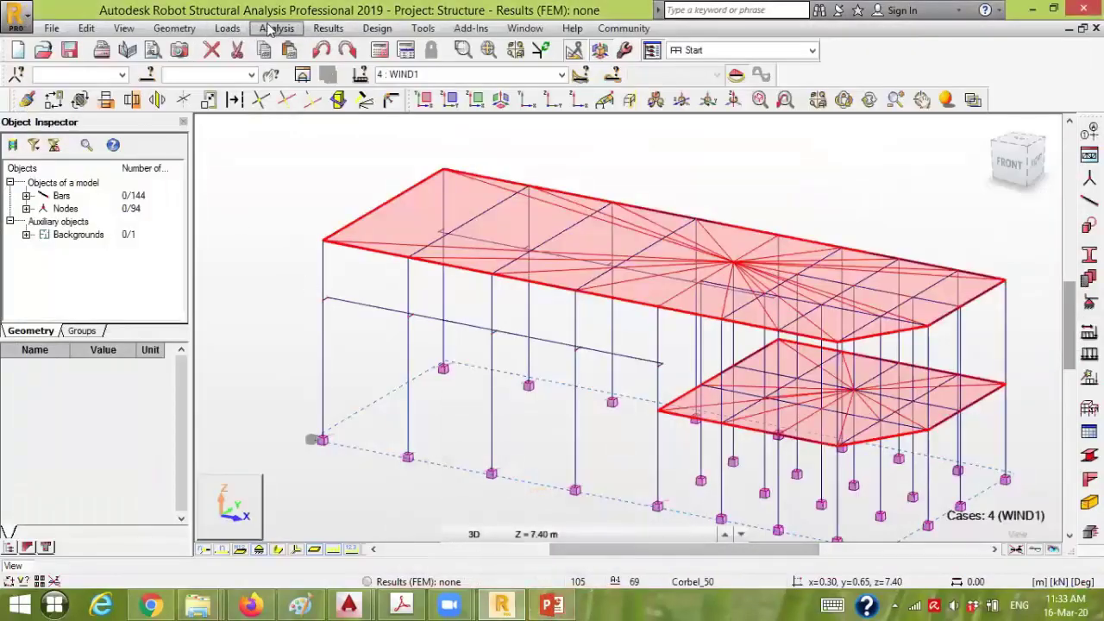
Open the moving loads definition and remove all the existing vehicles from its list
click(227, 27)
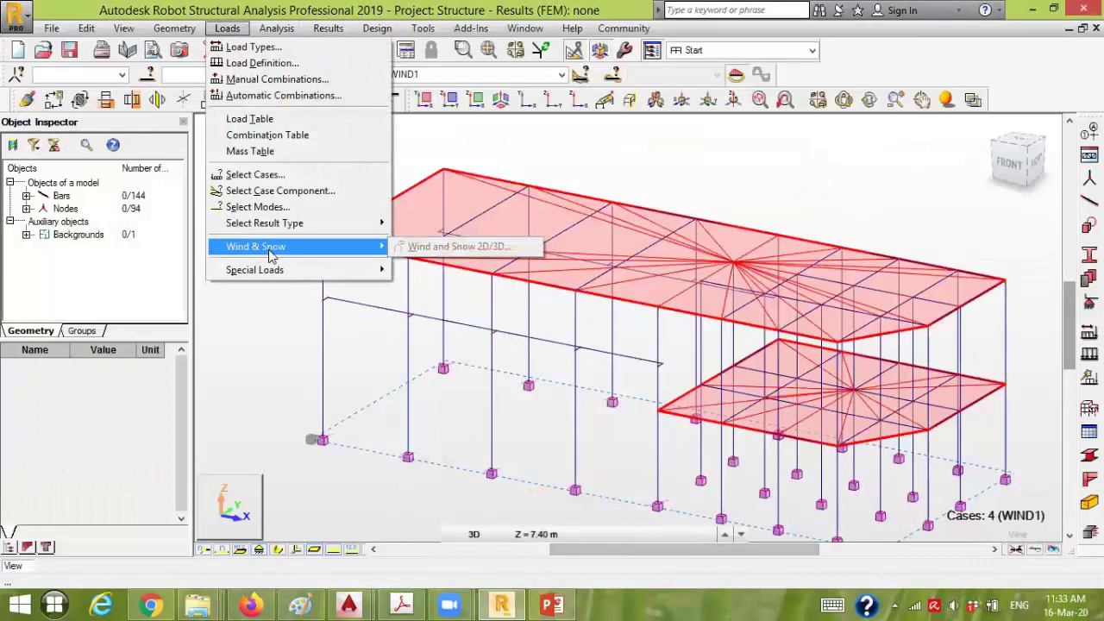
mouse_move(293, 271)
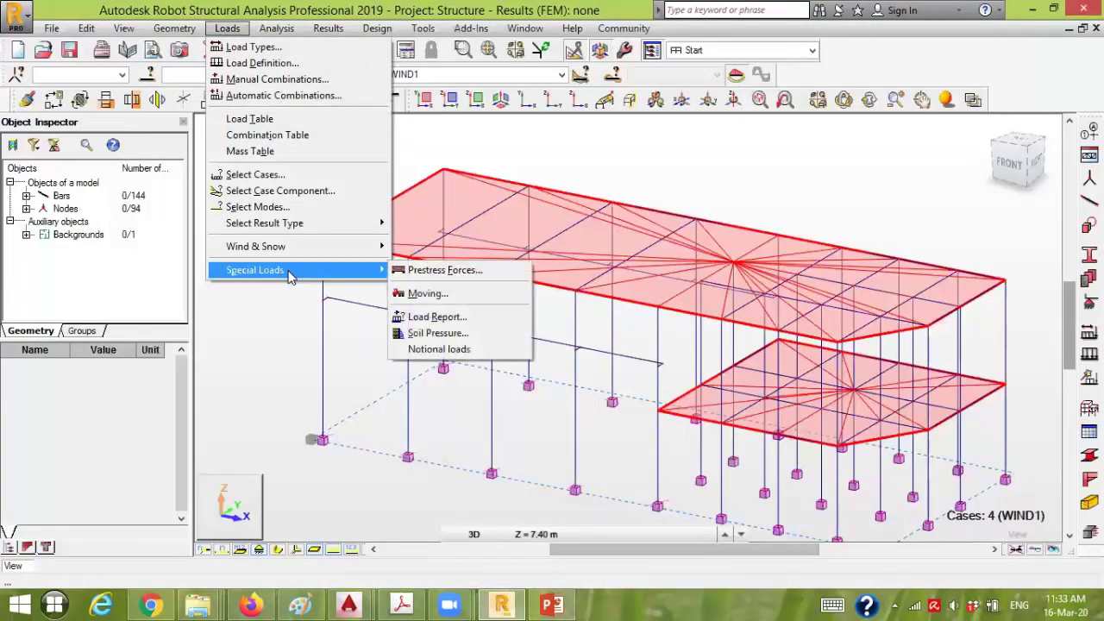
click(440, 294)
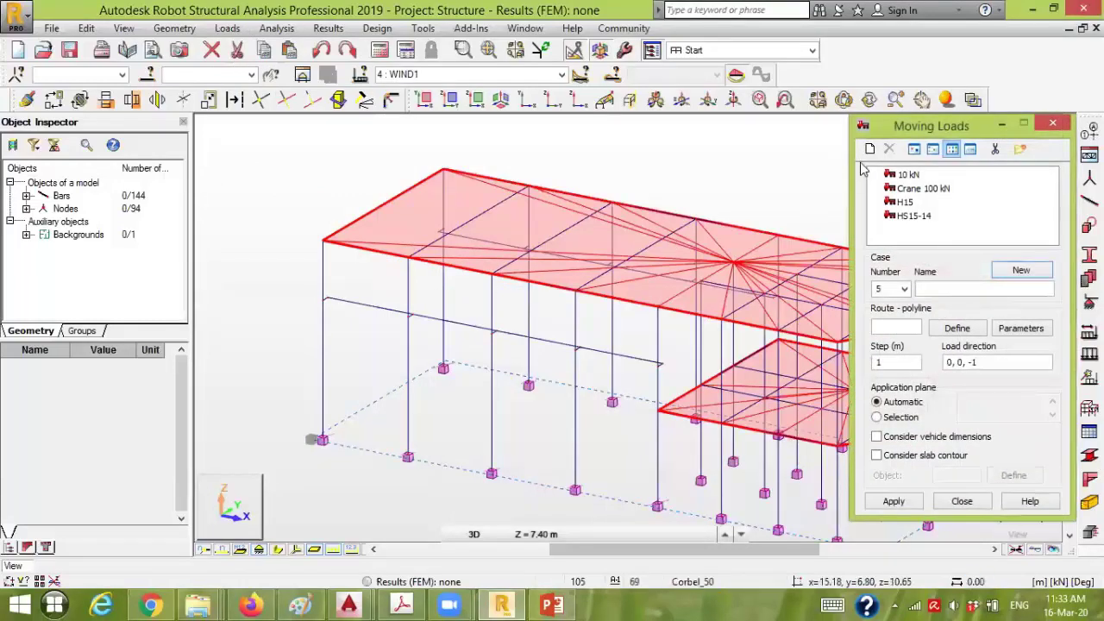
drag(881, 136, 531, 129)
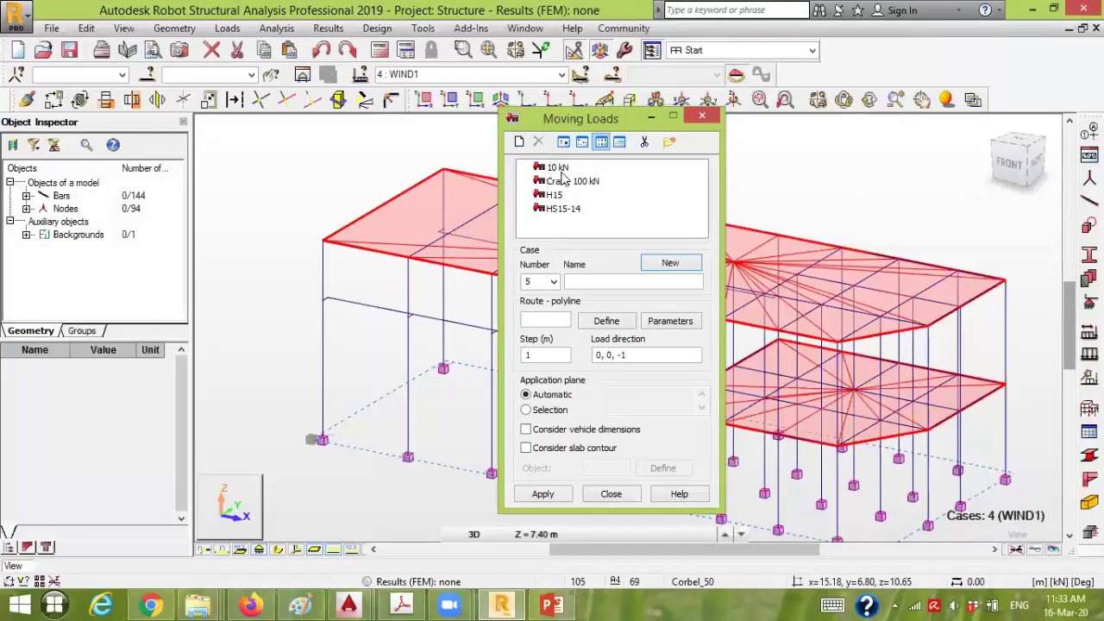
click(560, 181)
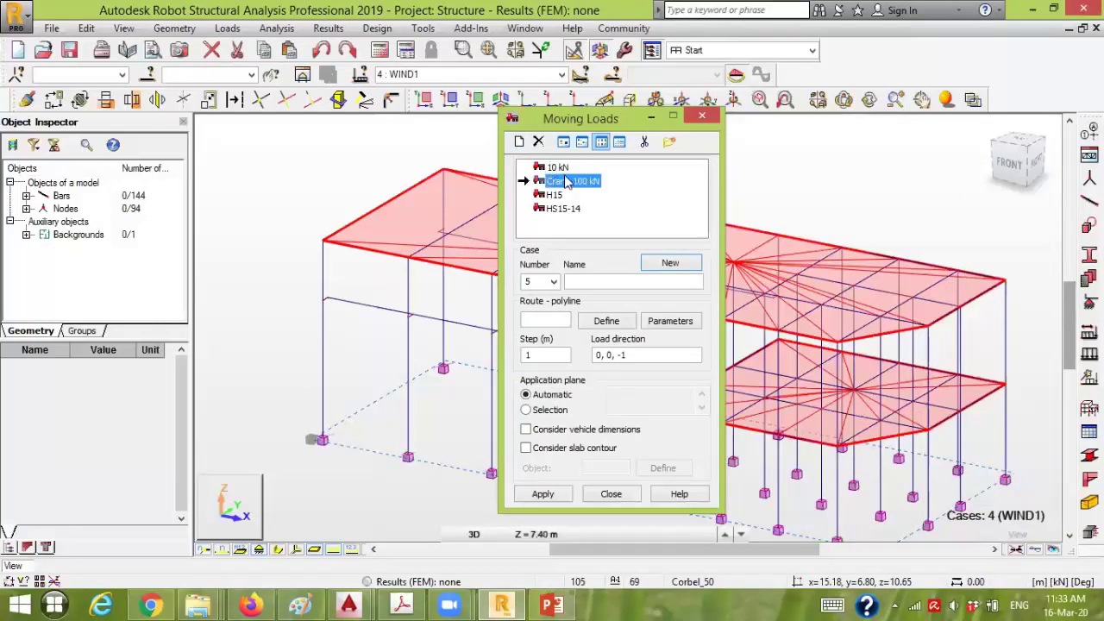
click(644, 141)
click(685, 353)
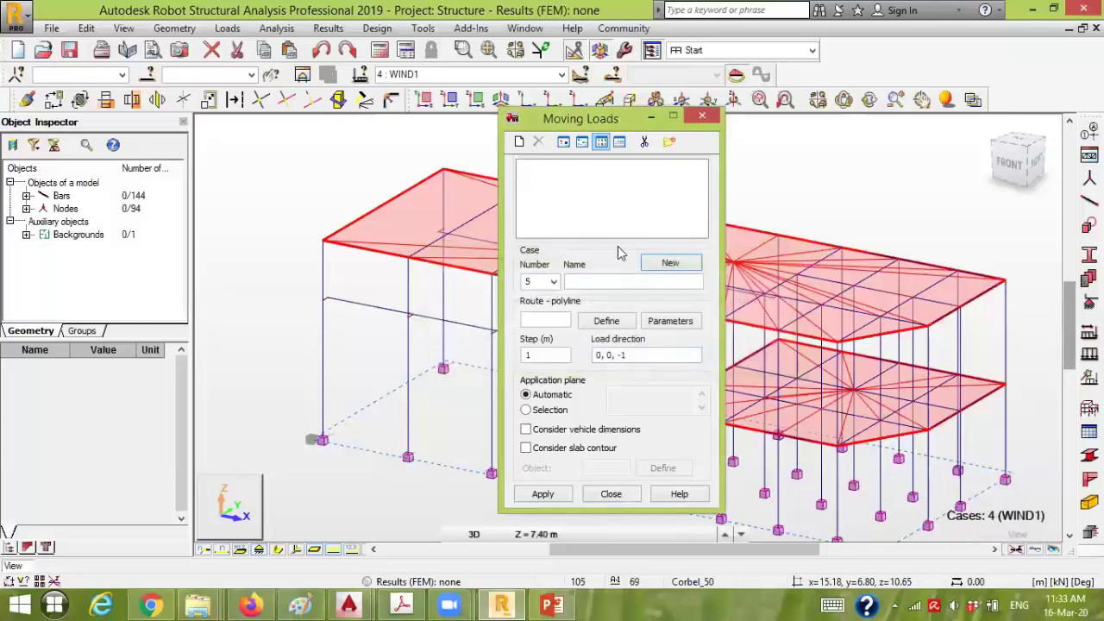
Open the new vehicle definition and examine the AASHTO vehicles HS20-14 and HS20-24
click(519, 144)
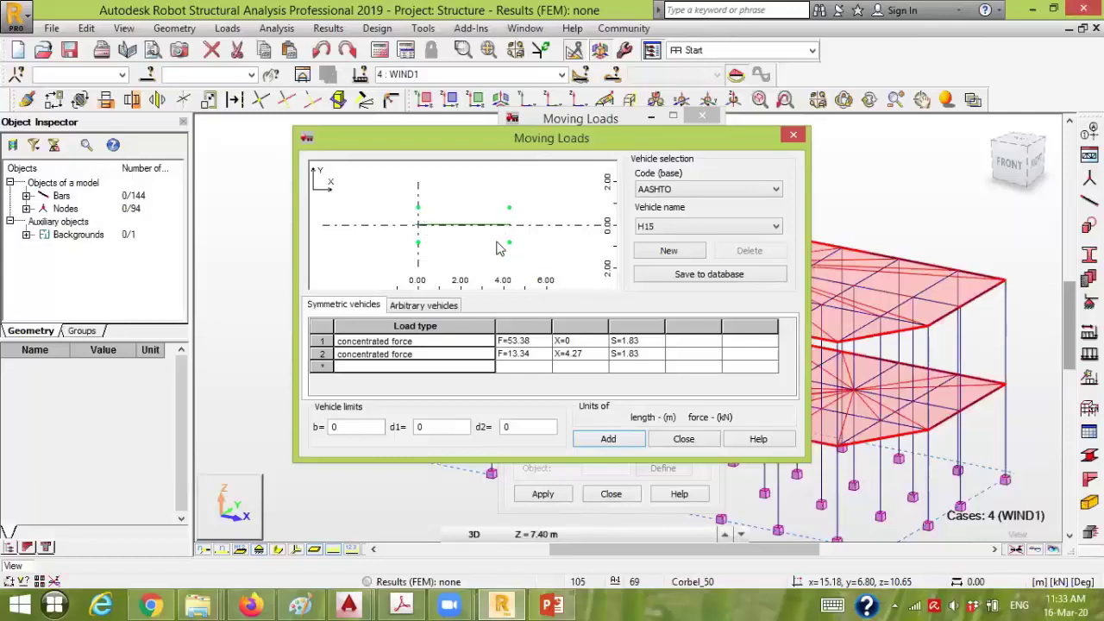
click(692, 191)
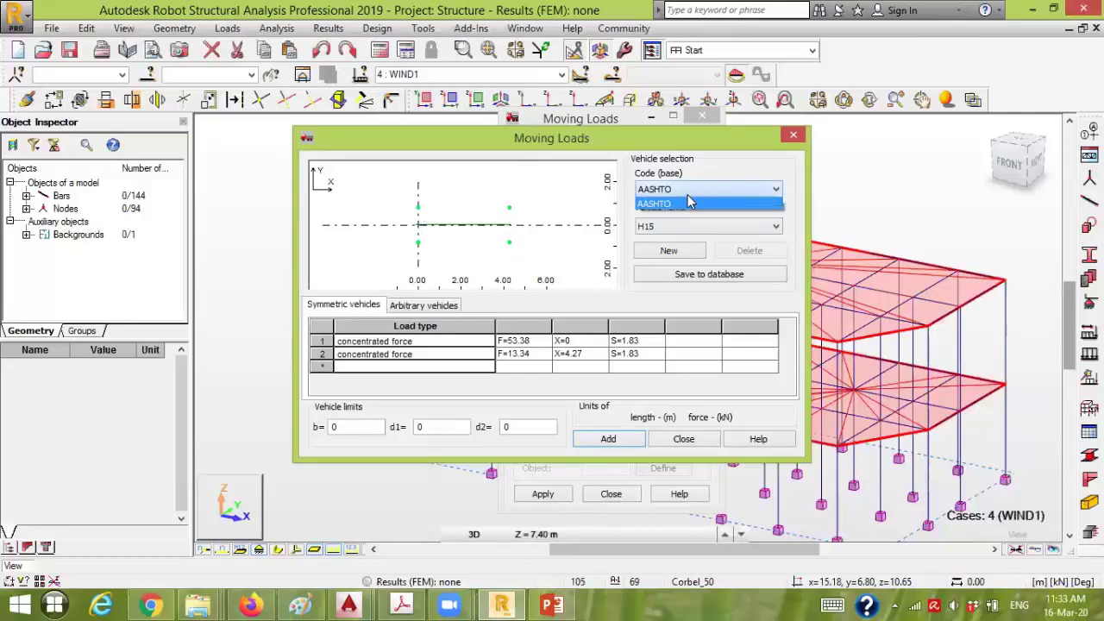
click(690, 200)
click(678, 226)
click(666, 355)
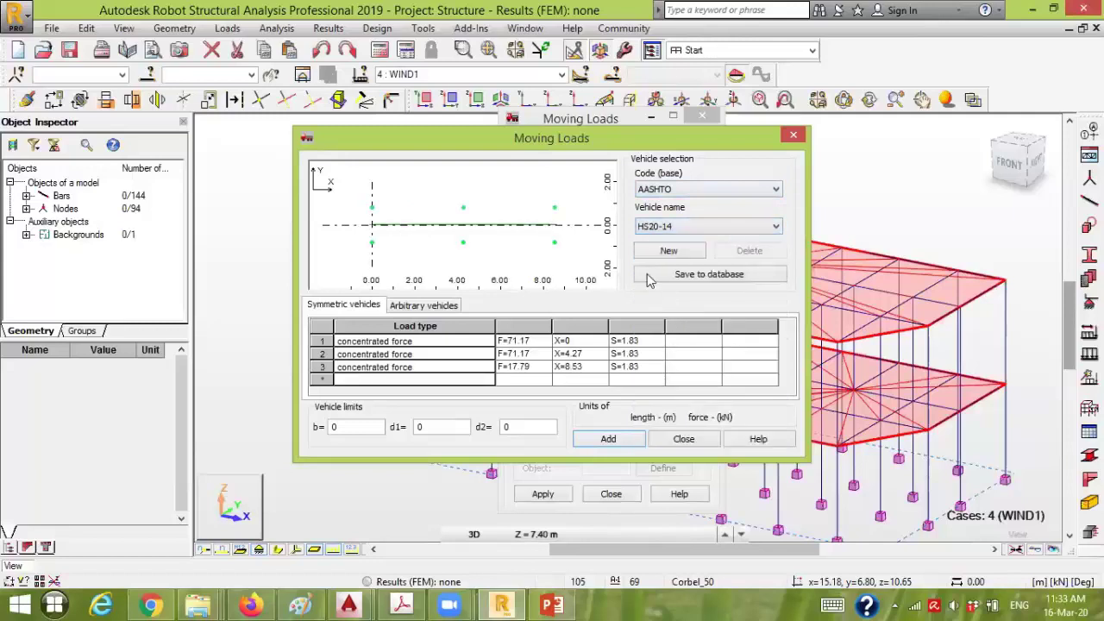
click(690, 227)
click(680, 412)
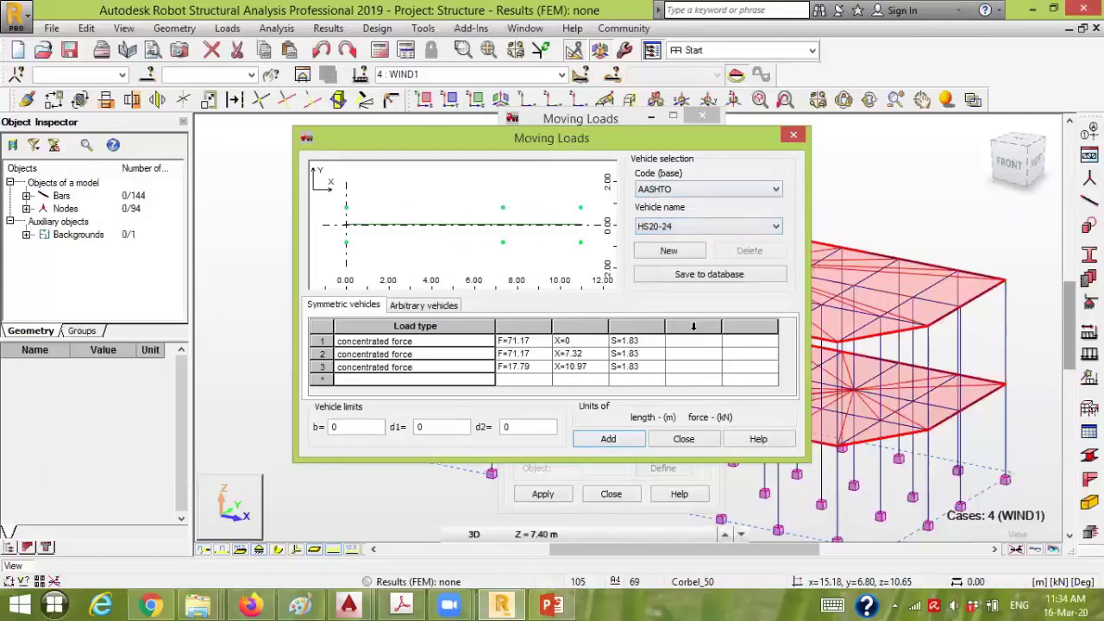
click(736, 228)
click(695, 413)
Create a new vehicle named Crane_100kN and give it two concentrated force loads
click(678, 252)
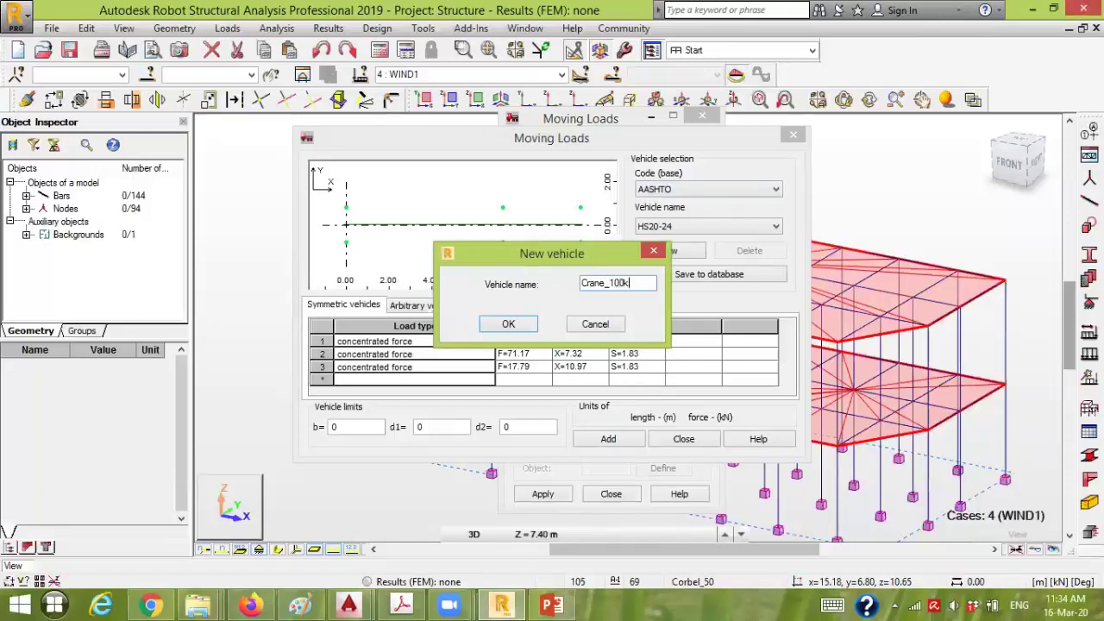
click(507, 324)
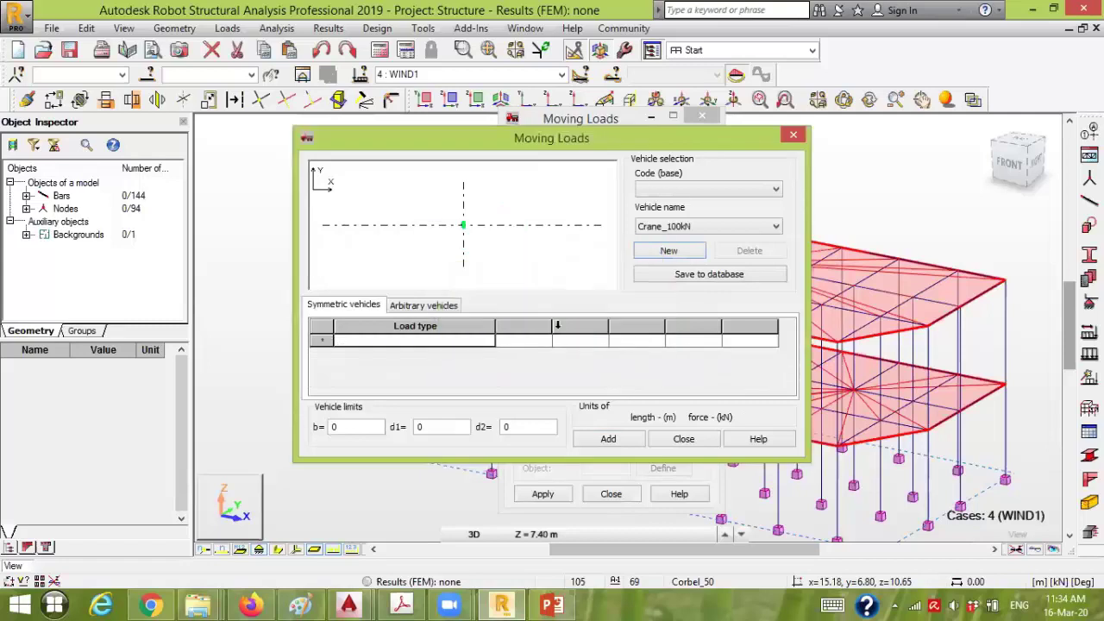
click(437, 343)
click(418, 354)
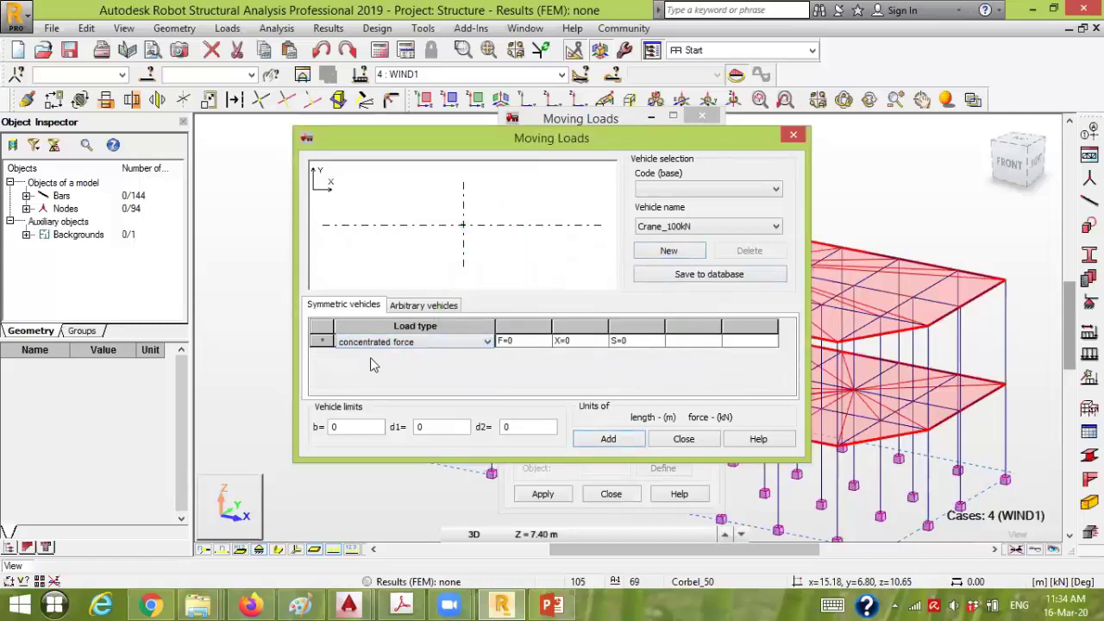
click(643, 342)
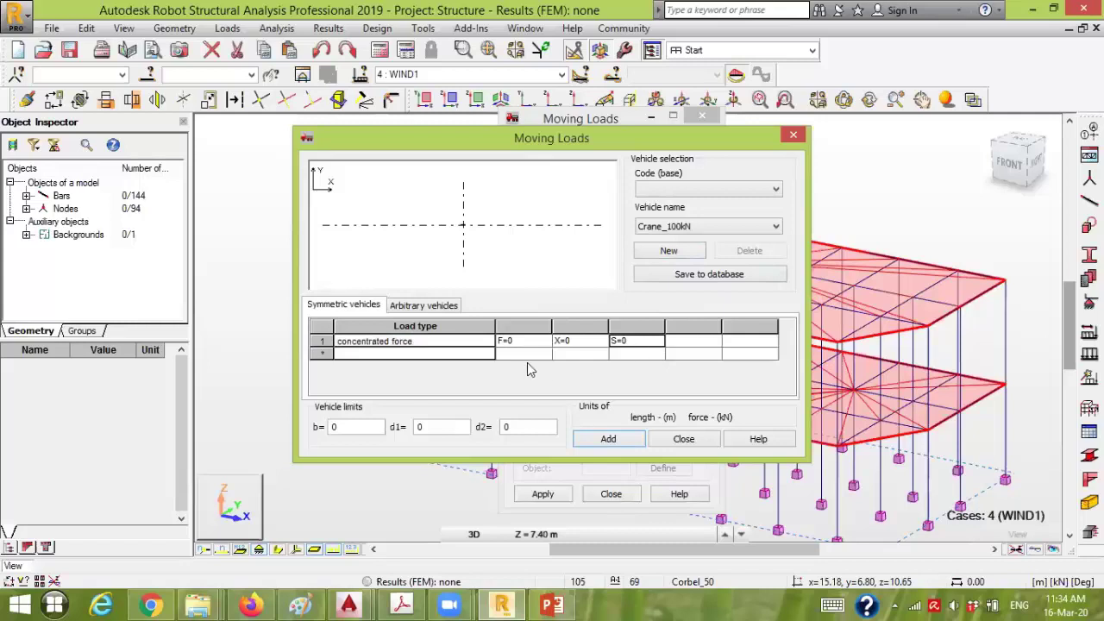
click(431, 355)
click(424, 366)
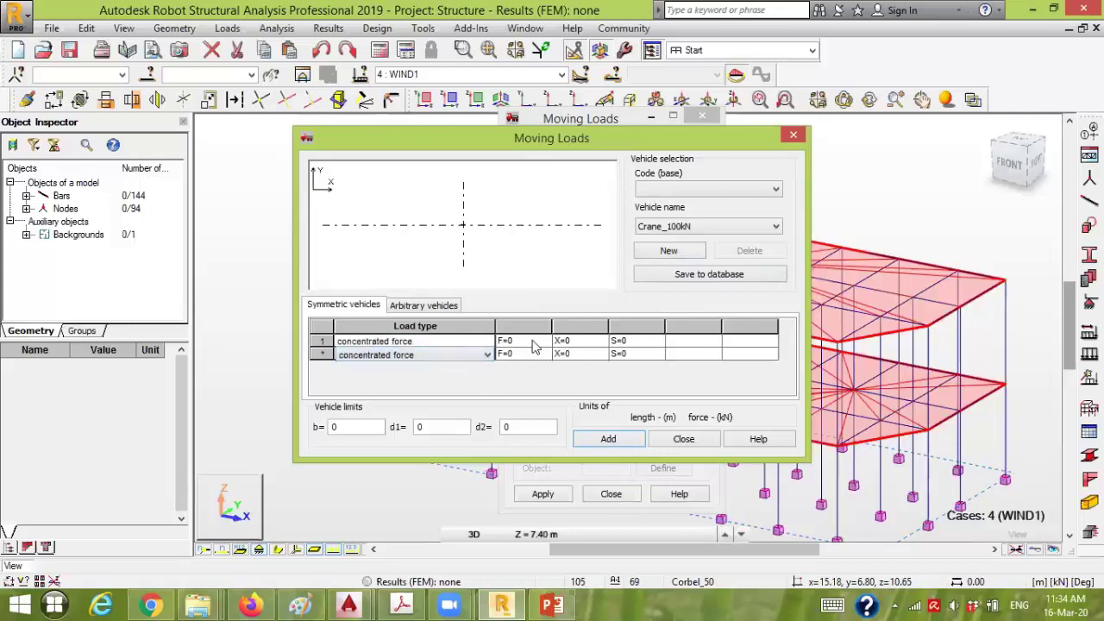
Set both concentrated forces of the crane vehicle to 50 kN and place the second one at X=1 m
click(526, 343)
click(508, 341)
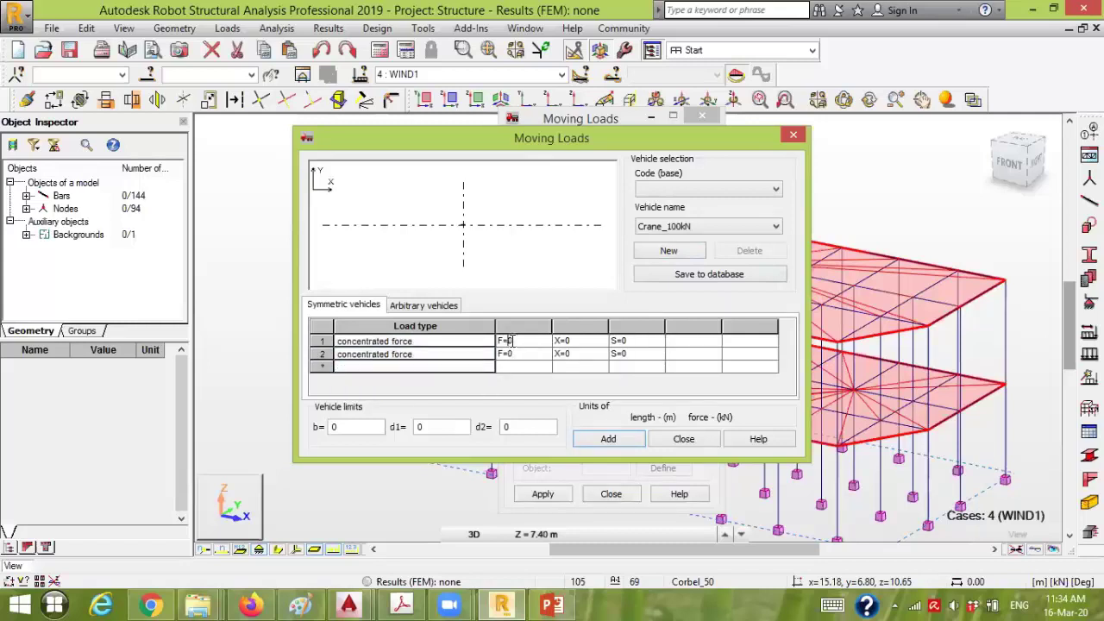
text(100)
click(513, 342)
click(576, 353)
click(567, 354)
click(618, 341)
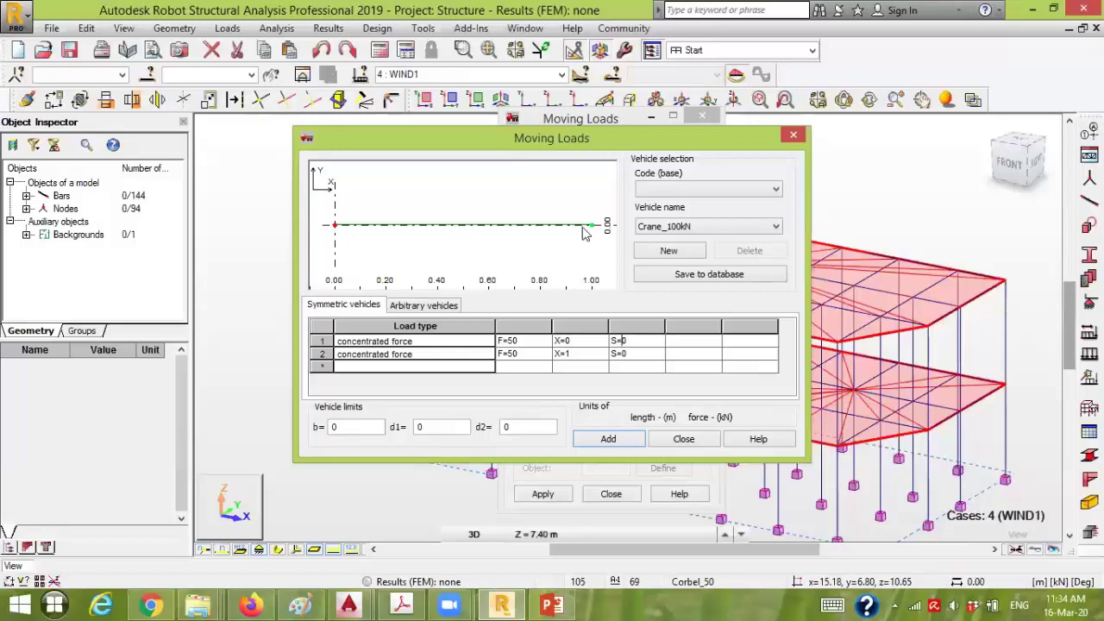
Set the second force's S value to 10 m and leave the moving loads definition without adding the vehicle
click(622, 356)
text(10)
click(631, 339)
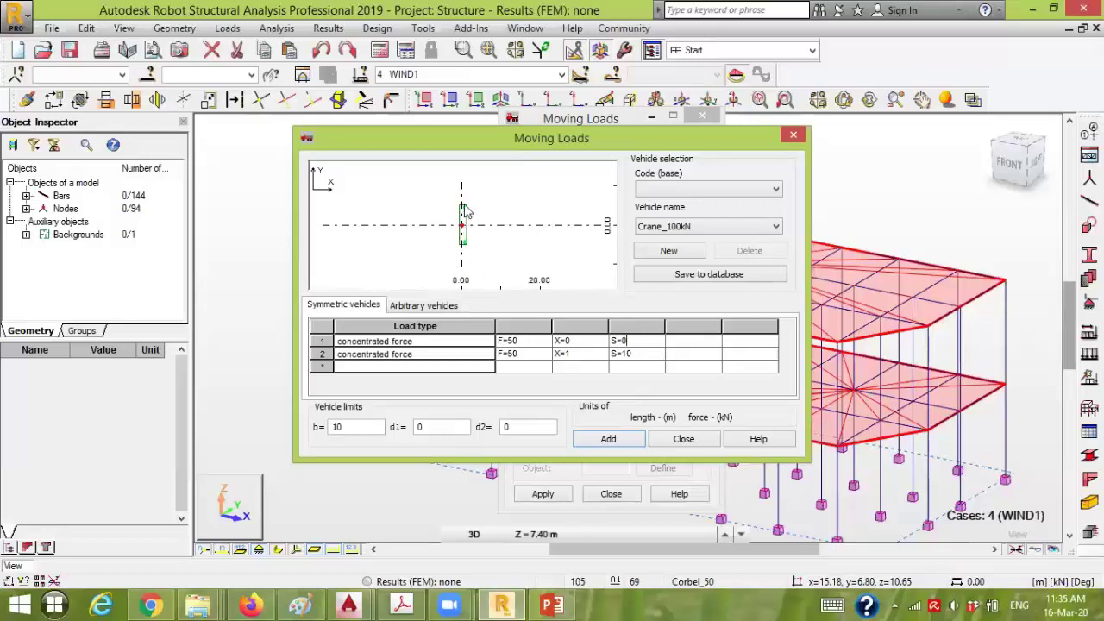
click(683, 440)
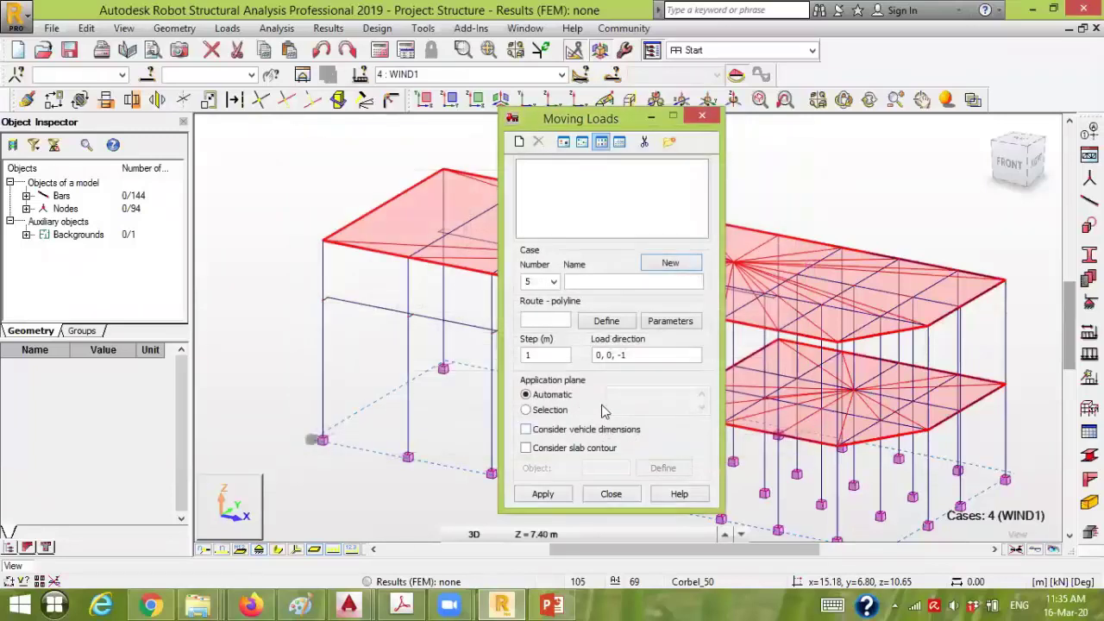
click(610, 494)
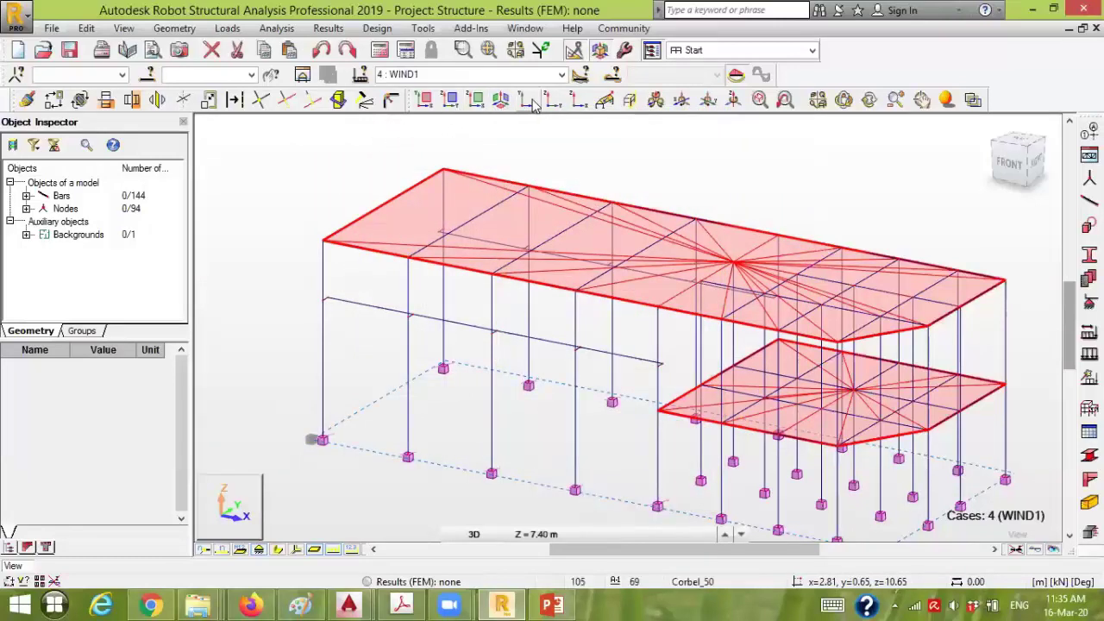
Move the work plane to the crane girder's end node at 0.30, 1.15, 7.40 and show that level in XY plan view
click(629, 100)
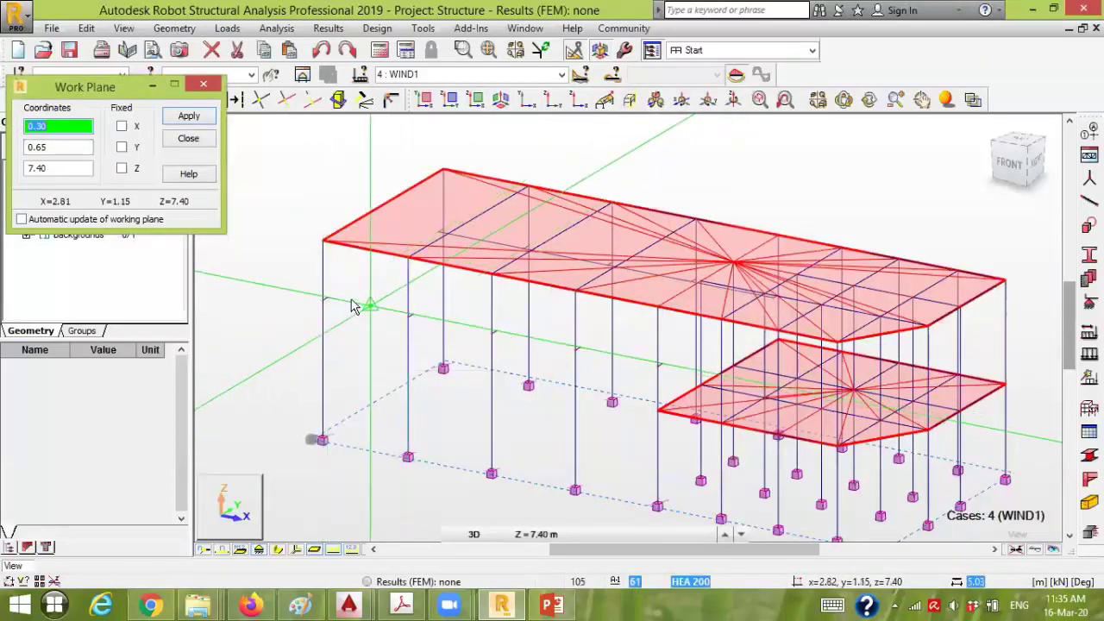
click(326, 299)
scroll(401, 269, up, 3)
click(388, 281)
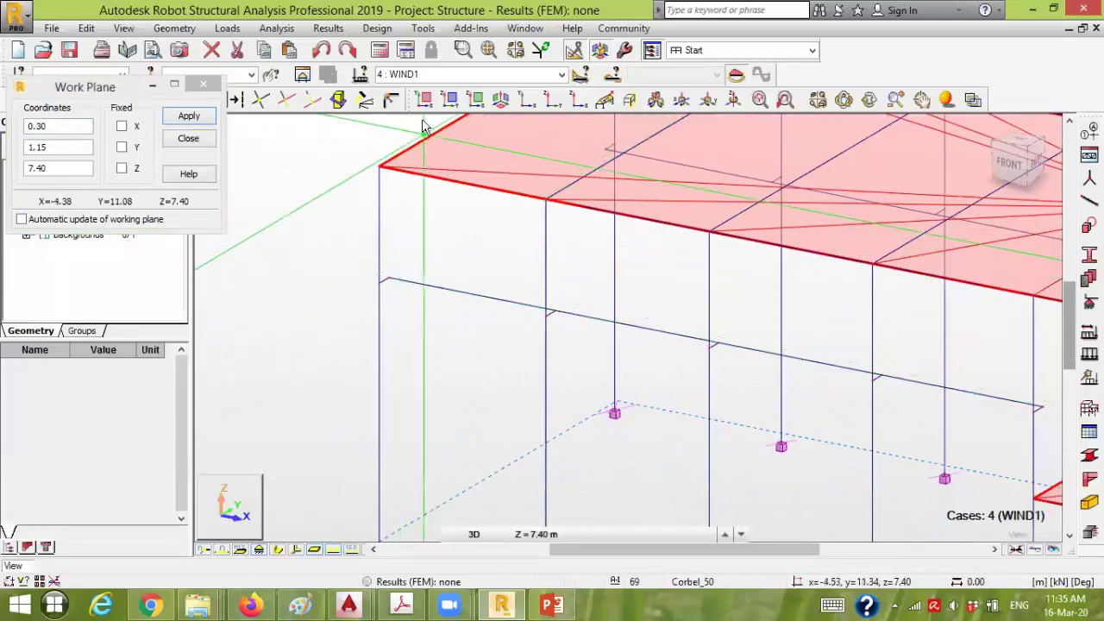
click(423, 100)
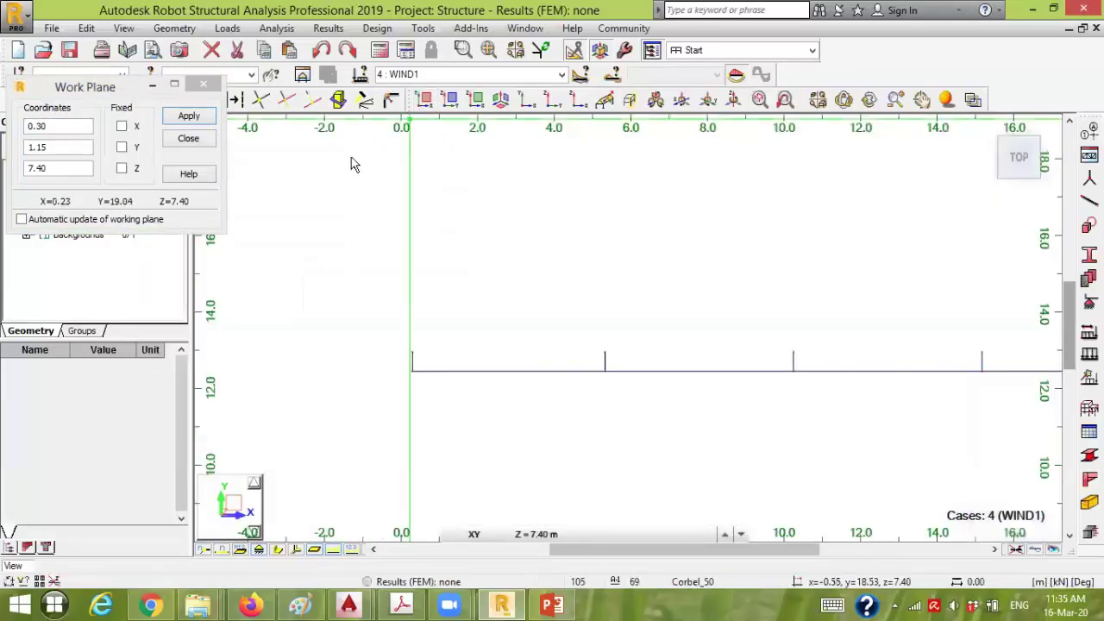
click(203, 84)
scroll(411, 314, down, 3)
middle_drag(423, 266, 450, 305)
scroll(449, 305, up, 2)
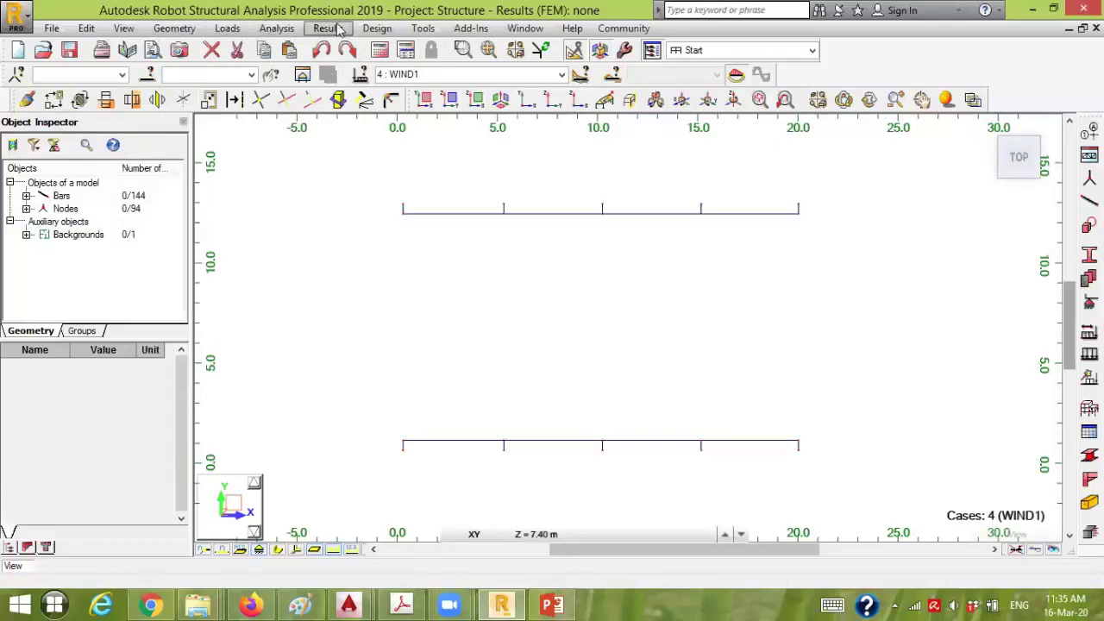
Add a dimension line between the two crane girders at their X=0.30 m ends, placed at about X=-1.94 m
click(423, 29)
click(440, 54)
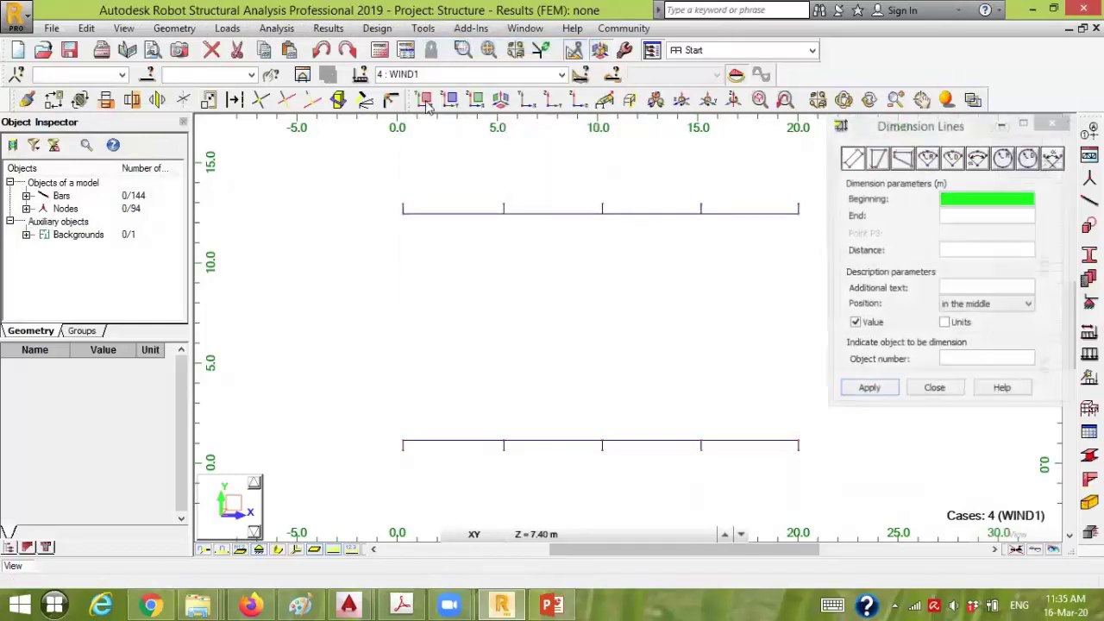
click(402, 215)
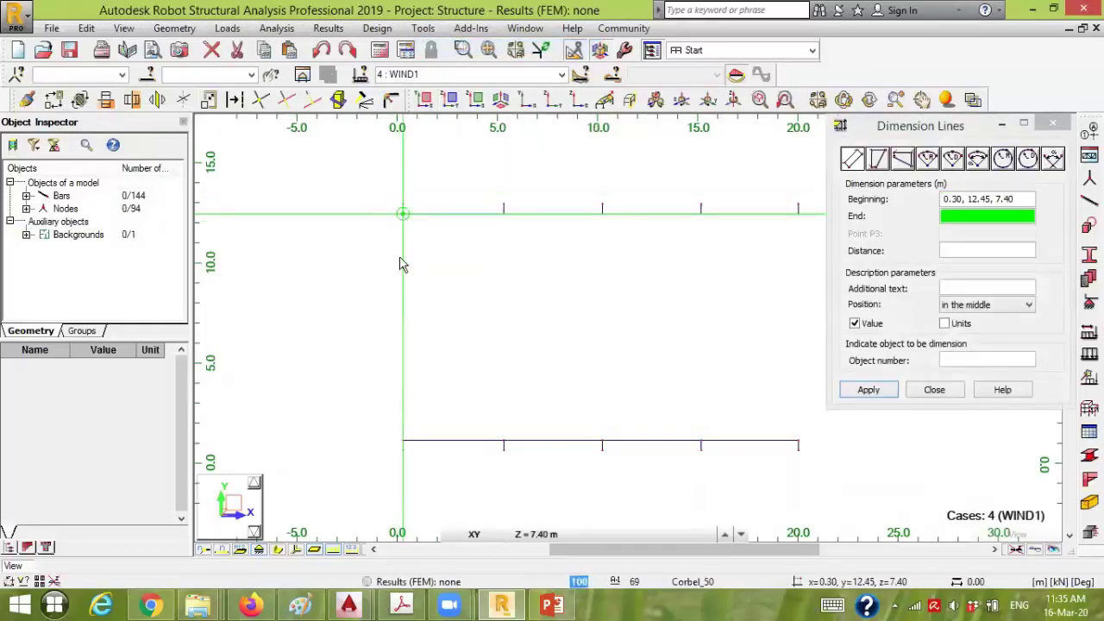
click(403, 444)
click(359, 433)
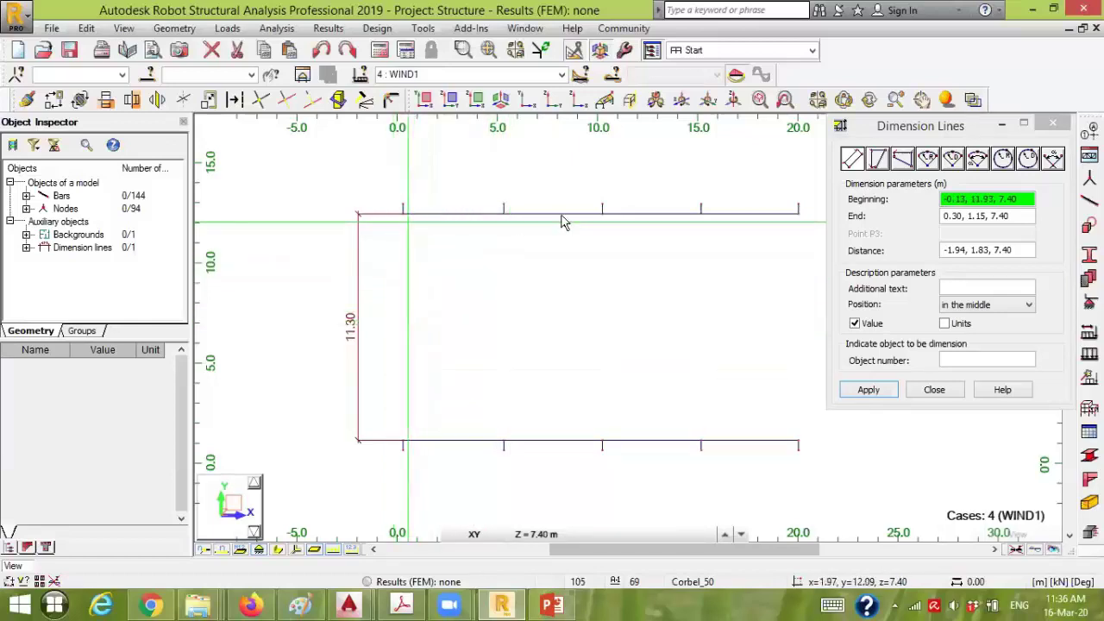
click(1053, 125)
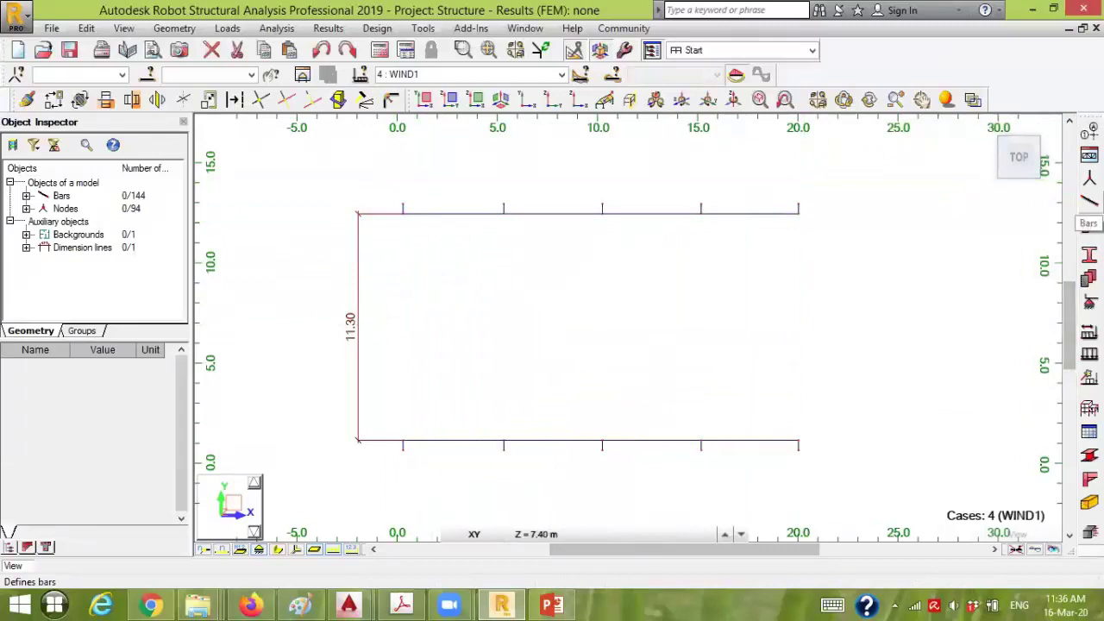
Draw two RC Beam bars with section Corbel_50 joining the crane girders at their X=0.30 m and X=20.02 m ends
click(1088, 202)
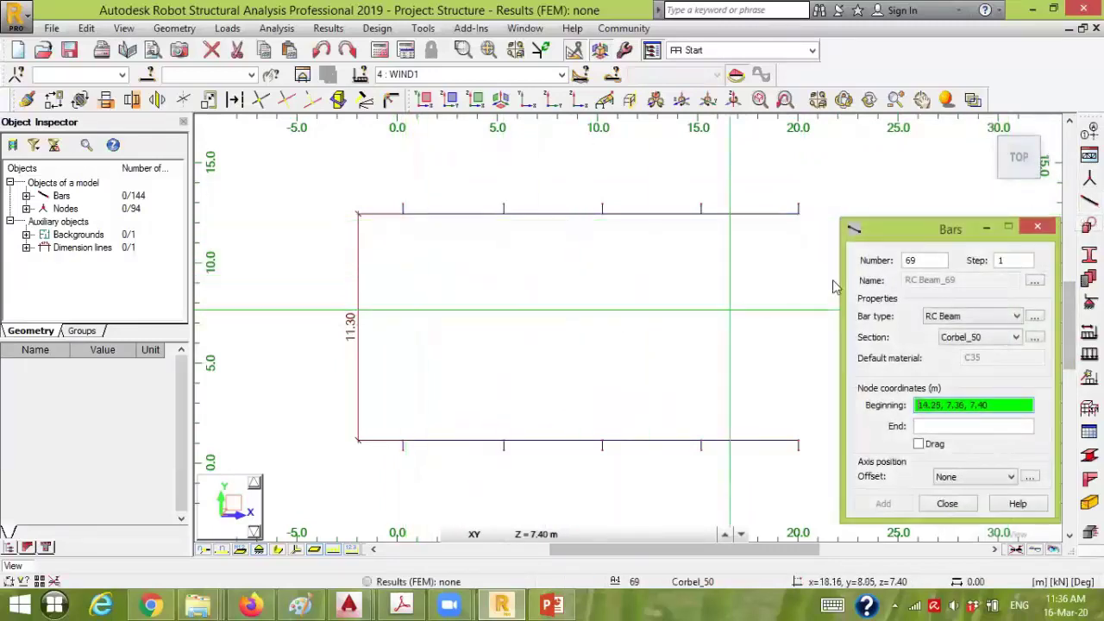
click(402, 212)
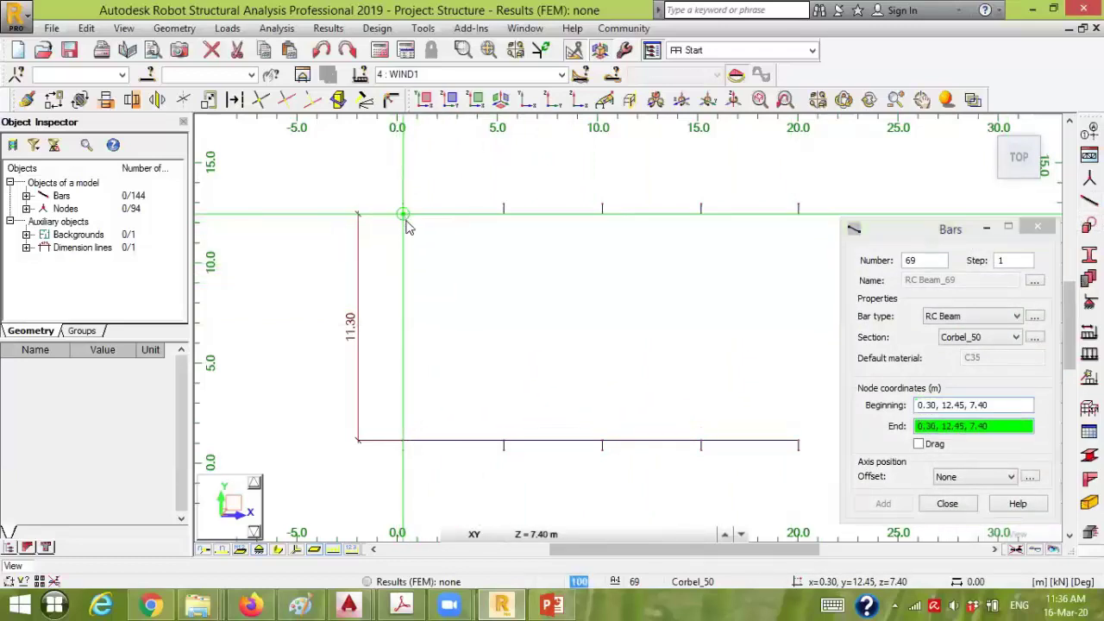
click(402, 445)
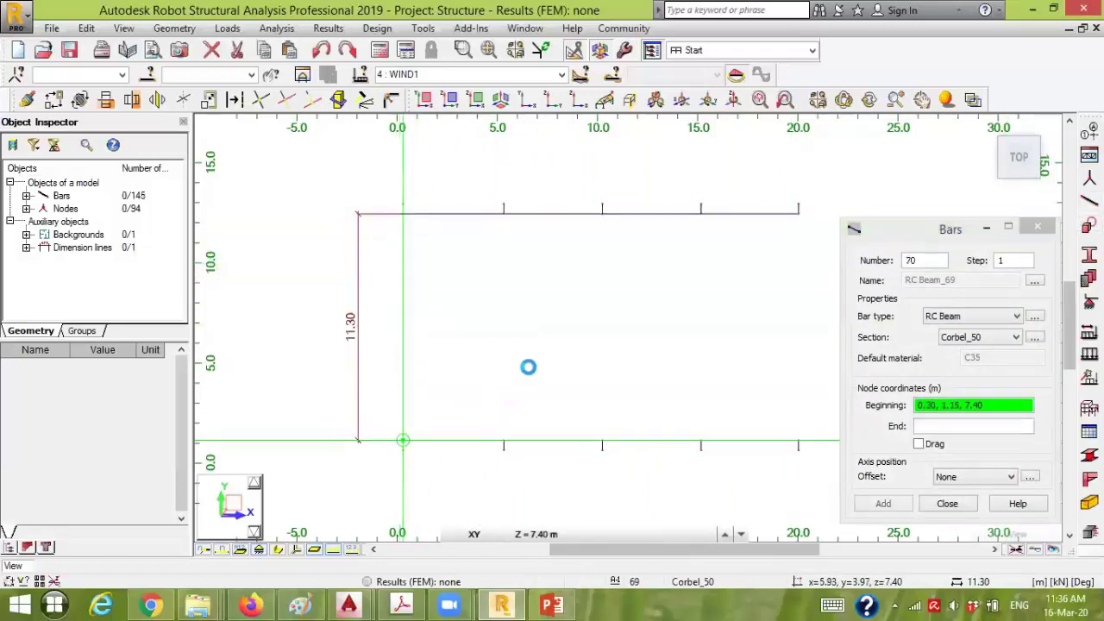
click(797, 214)
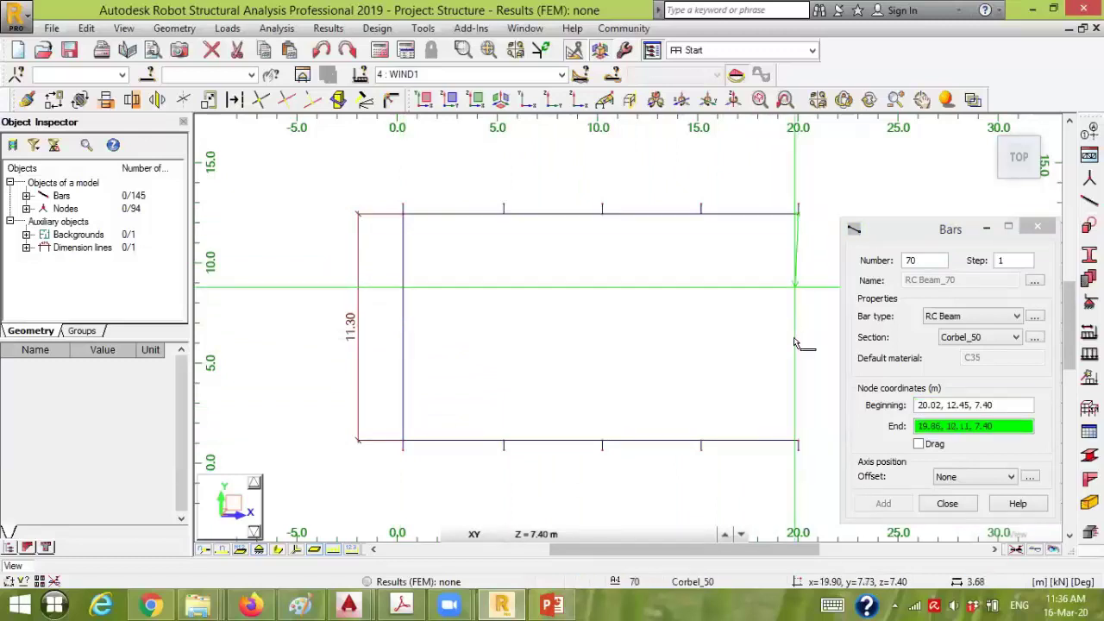
click(797, 441)
click(947, 503)
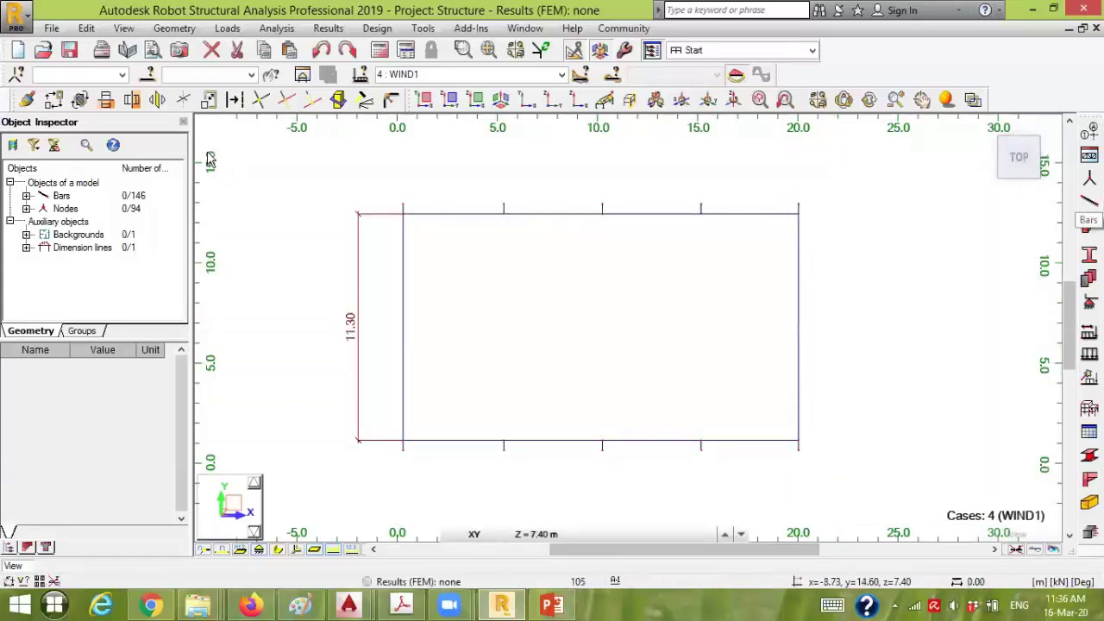
Delete the two cross bars that join the ends of the crane girders
click(1089, 201)
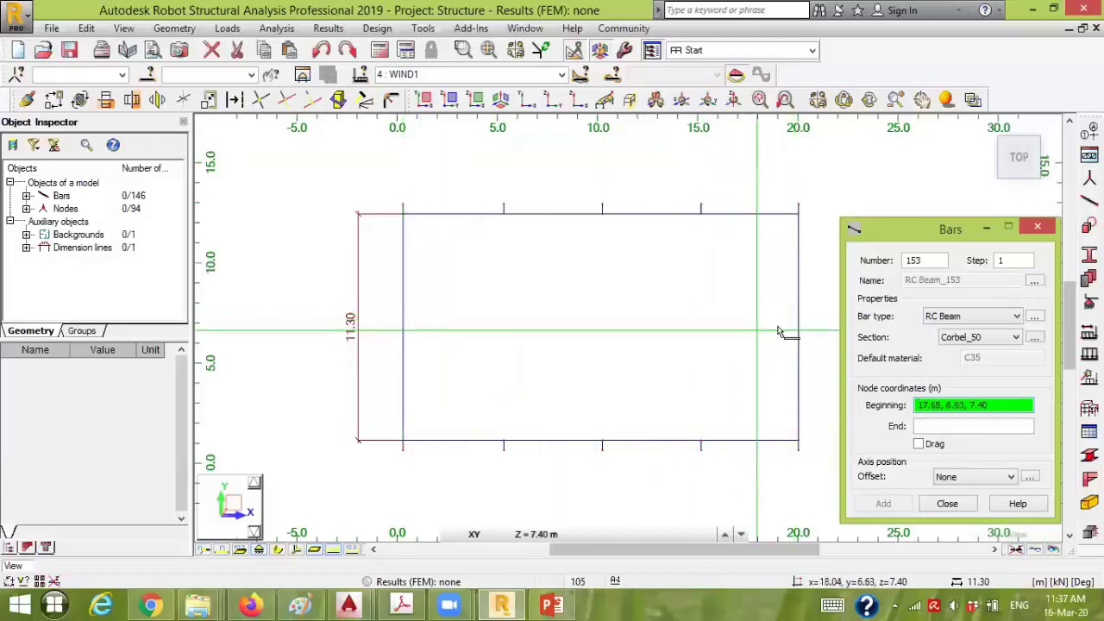
click(948, 504)
drag(862, 252, 402, 346)
key(Delete)
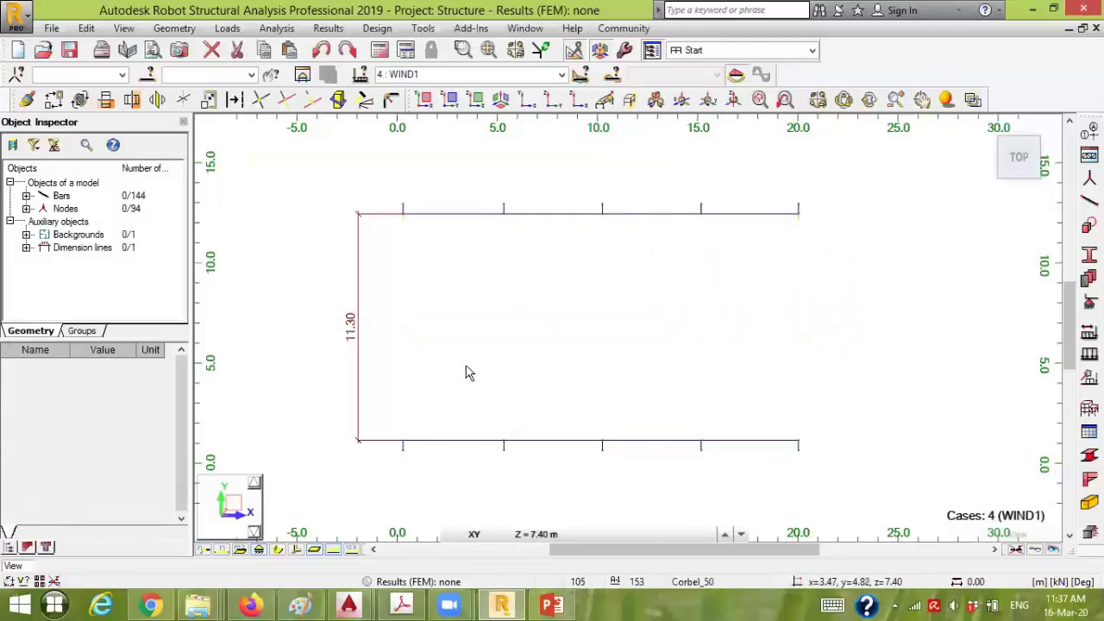
Return to the 3D view and create a new moving load vehicle named Crane_100kN
click(512, 102)
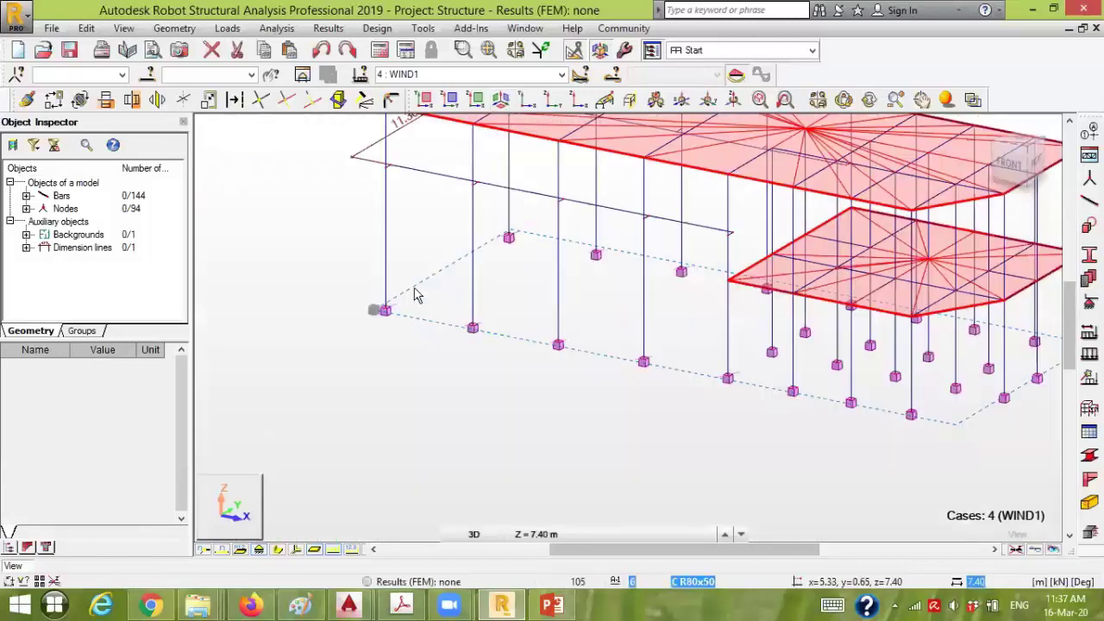
scroll(382, 340, down, 3)
middle_drag(382, 339, 366, 405)
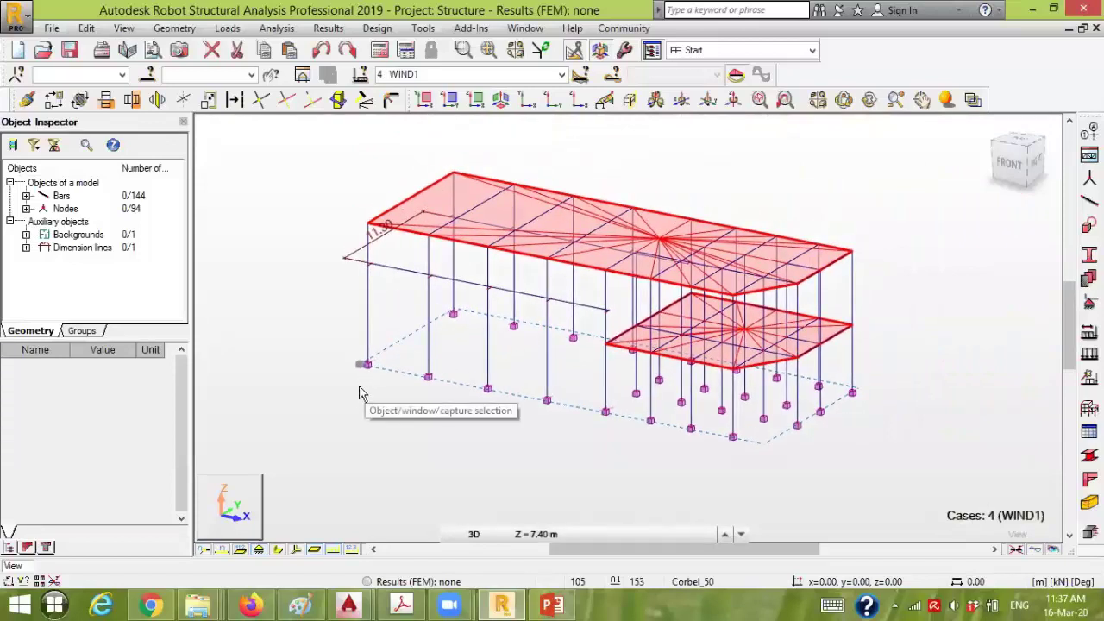
click(227, 28)
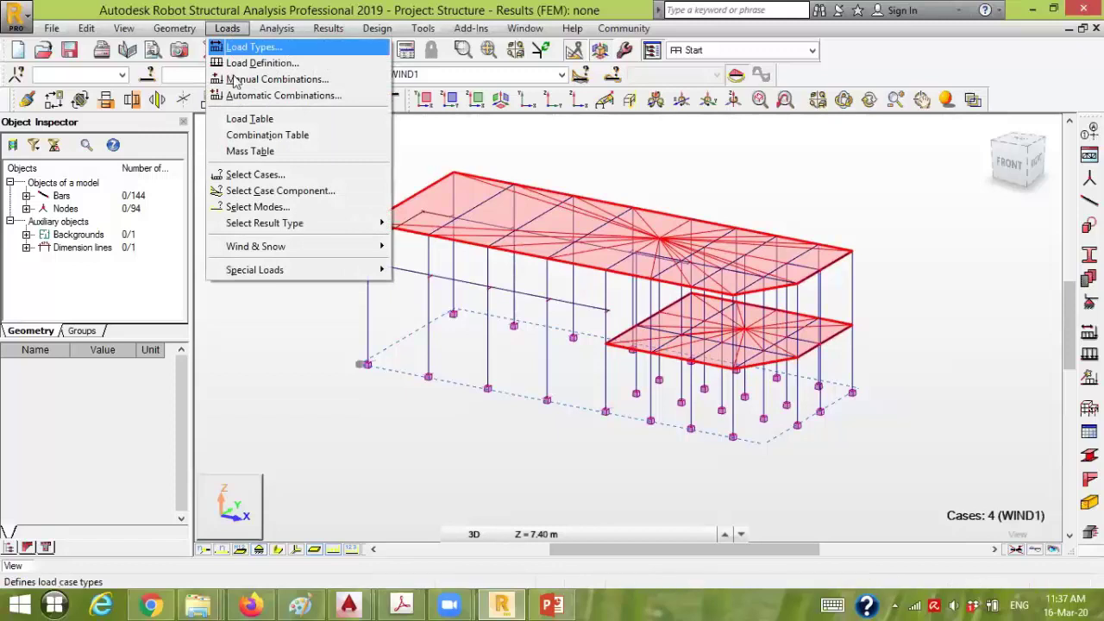
mouse_move(267, 249)
mouse_move(274, 270)
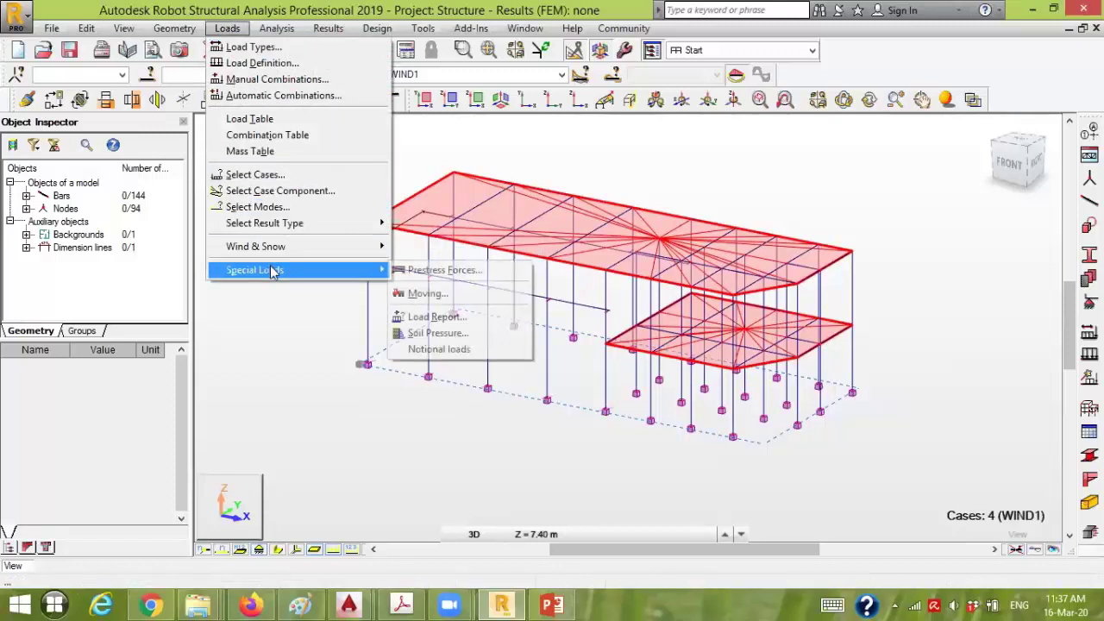
click(418, 295)
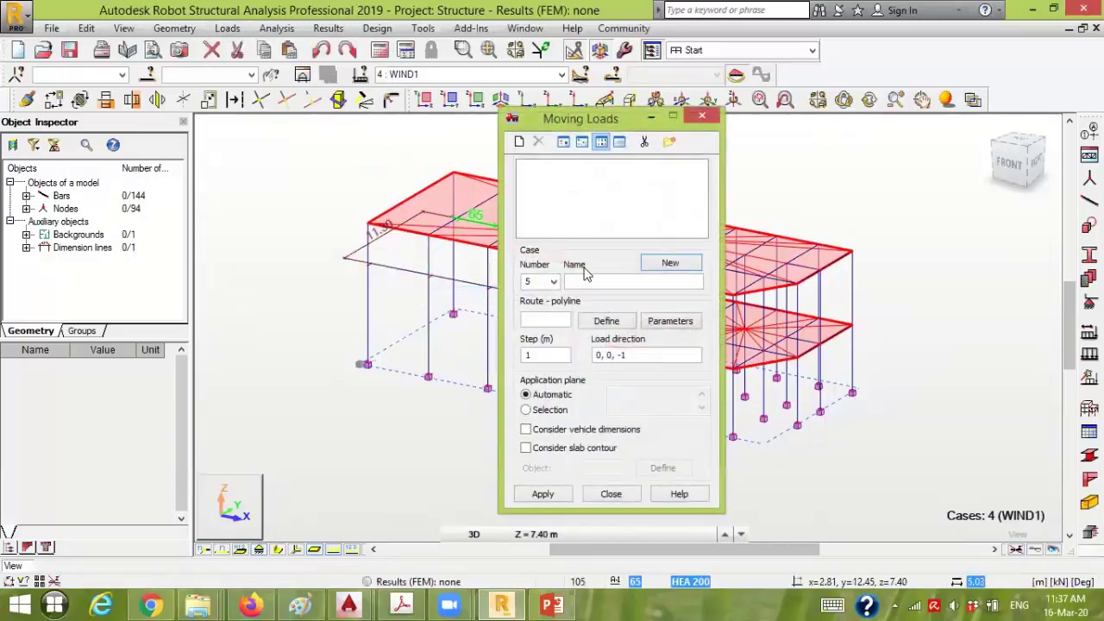
click(519, 142)
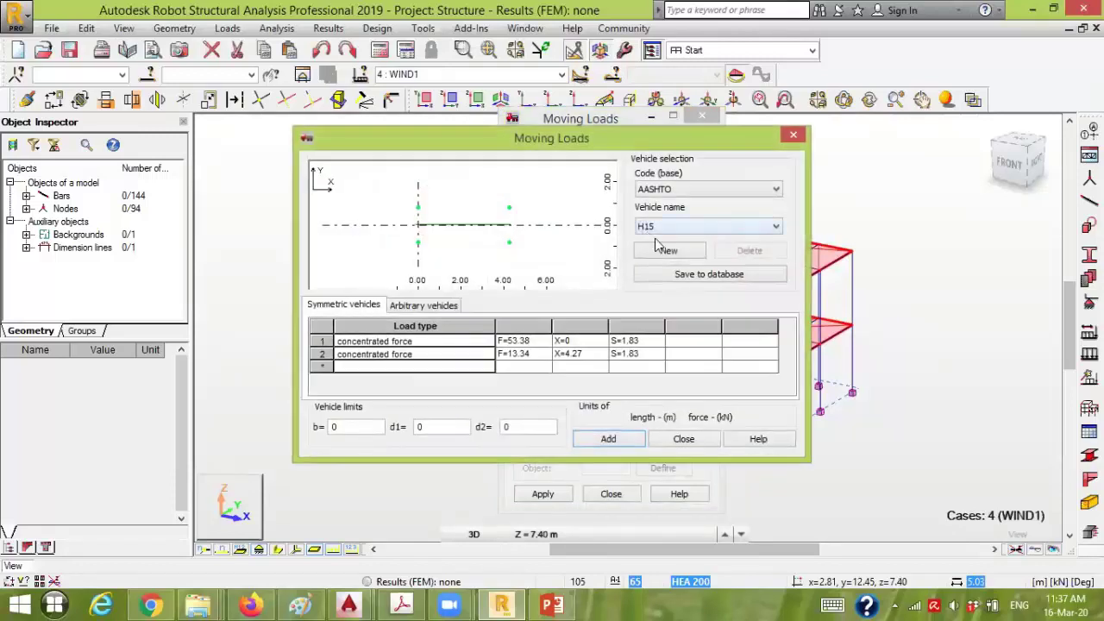
click(669, 251)
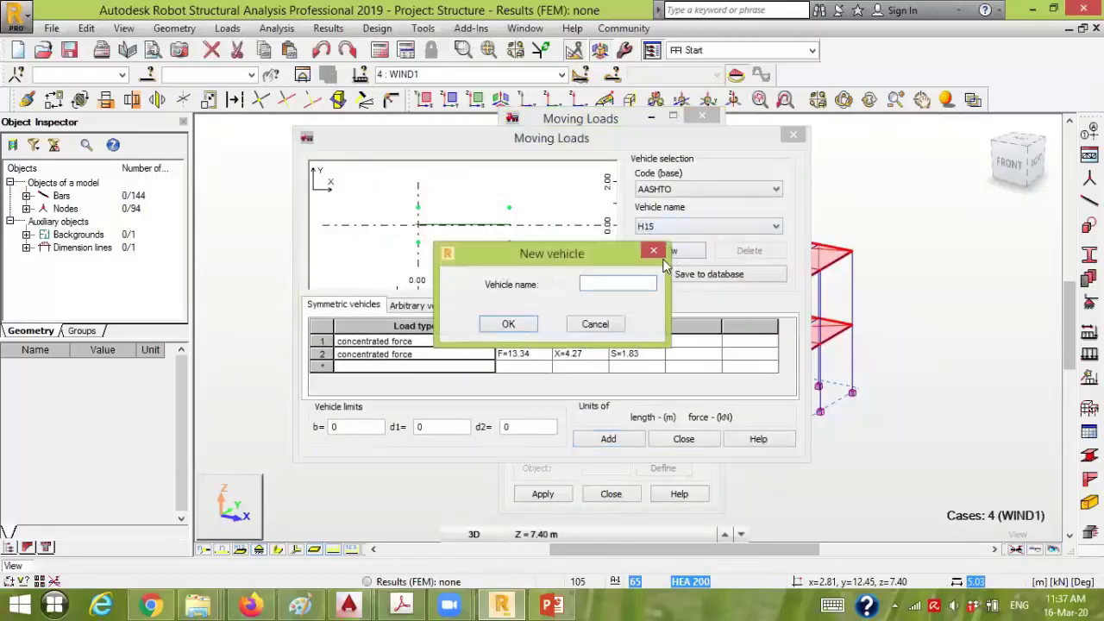
text(Crane_100kN)
click(508, 324)
Give the vehicle two concentrated forces of 50 kN each, with the second one at X=1 m
click(446, 347)
click(441, 354)
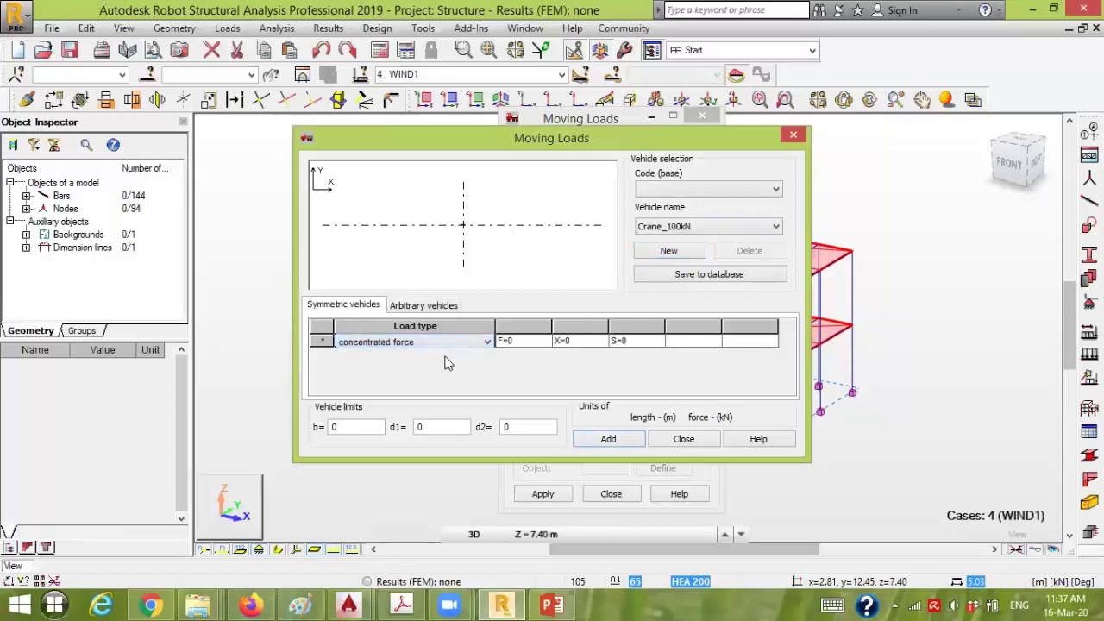
click(646, 345)
click(468, 354)
click(443, 370)
click(510, 341)
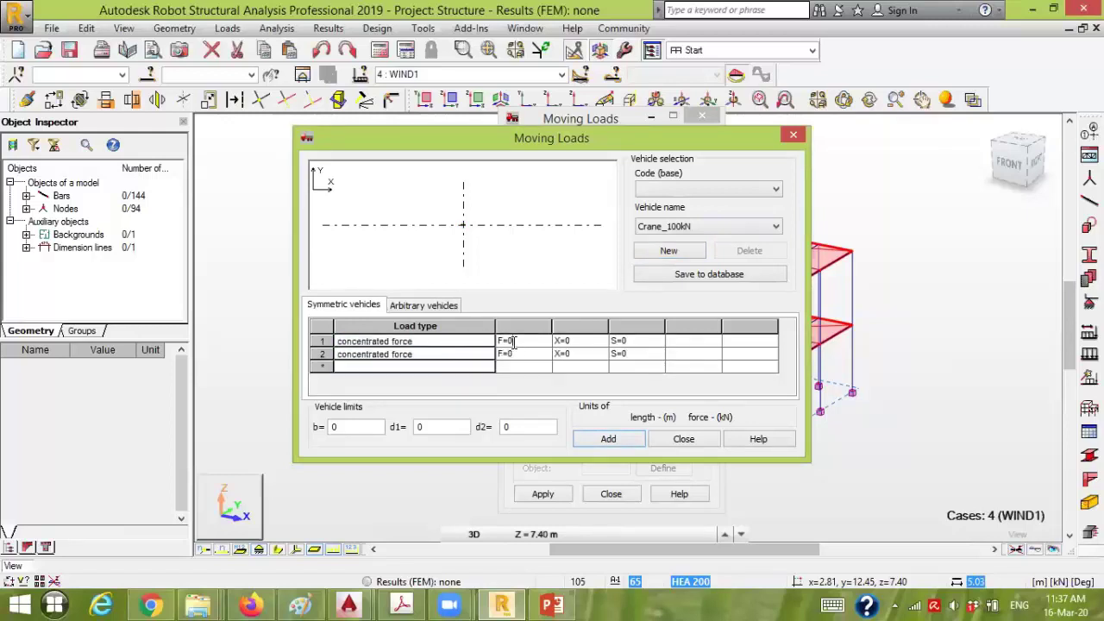
text(50)
click(509, 357)
text(50)
click(563, 355)
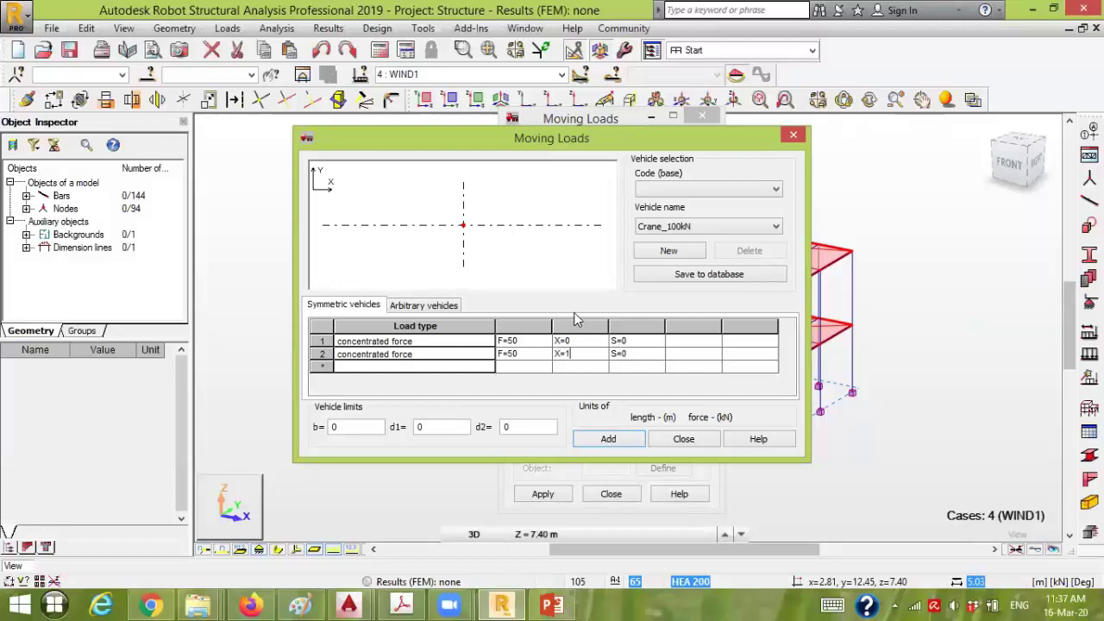
Set the S value of the second concentrated force to 11.3 m
click(624, 340)
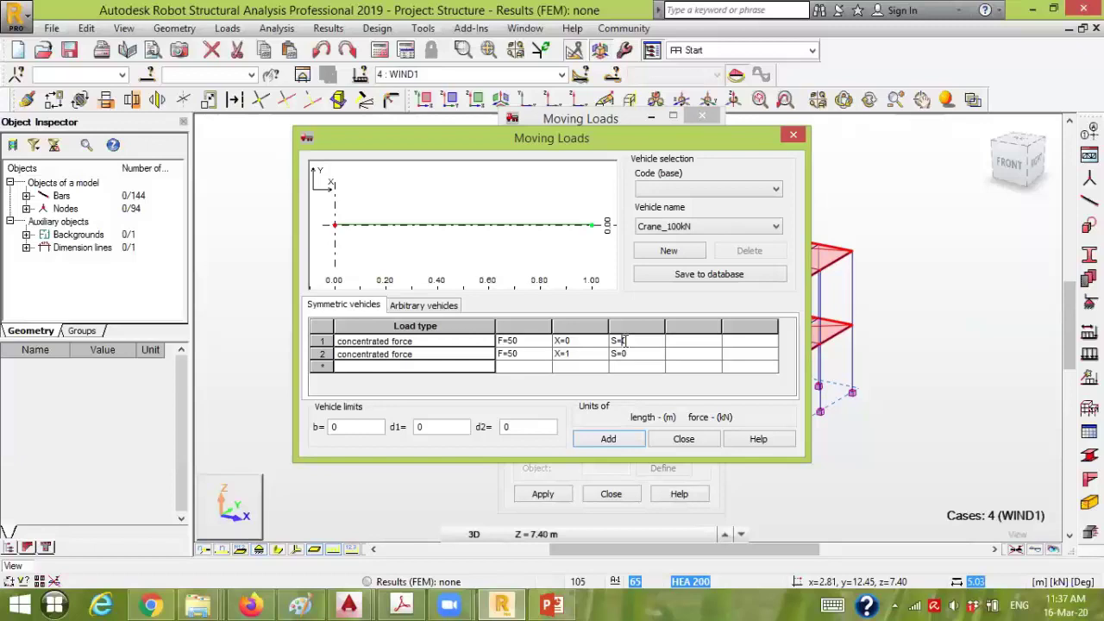
double_click(629, 355)
text(11.3)
key(Return)
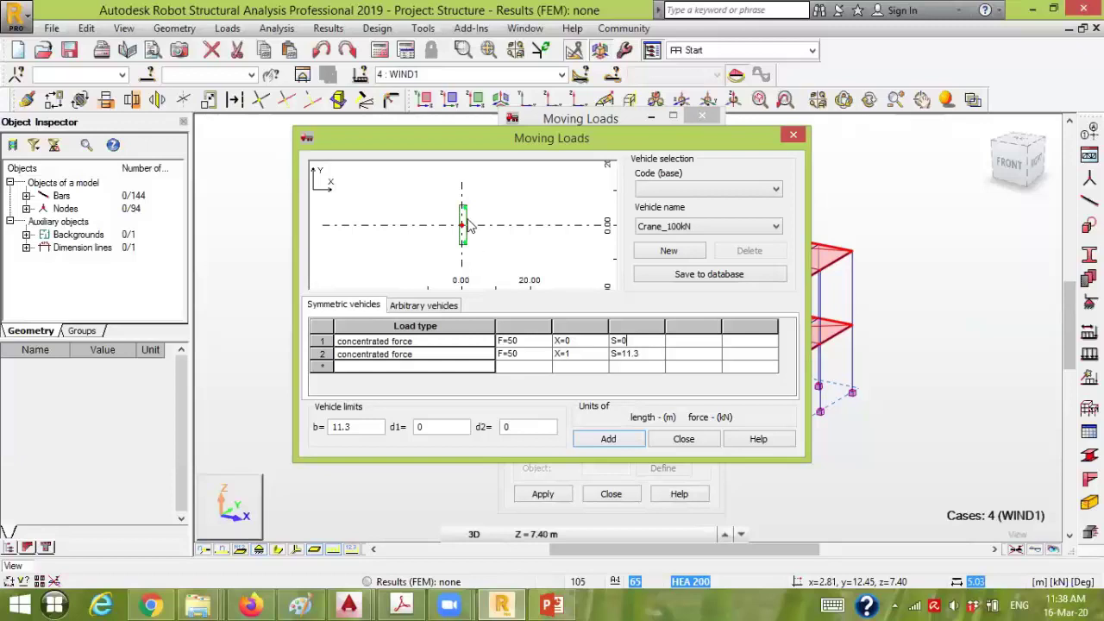
Try the first concentrated force at X=1 m and set it back to X=0
key(Up)
click(582, 343)
double_click(567, 340)
key(Return)
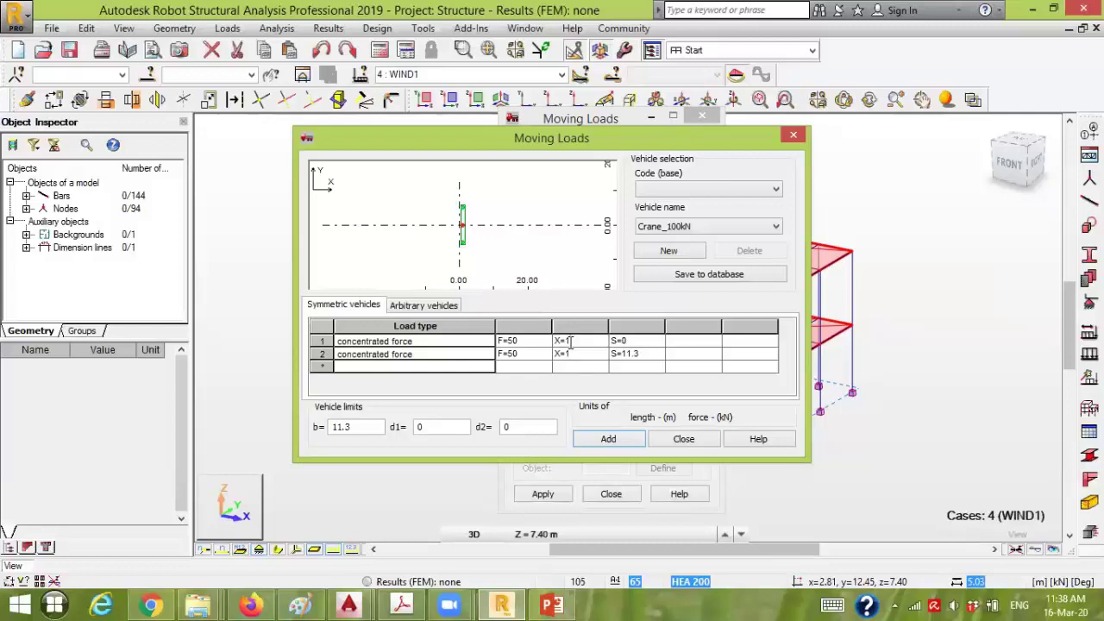
double_click(566, 341)
text(0)
click(575, 354)
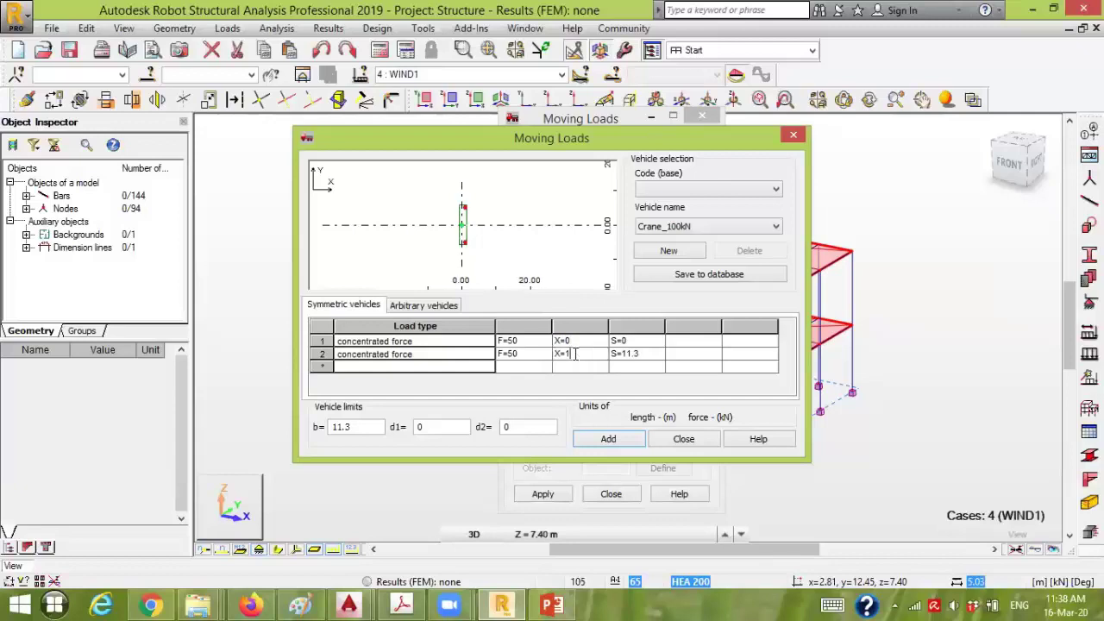
Set the first force's S value to 11.3 m and add the Crane_100kN vehicle to the moving loads list
click(627, 341)
text(1.3)
click(642, 353)
click(639, 340)
click(608, 440)
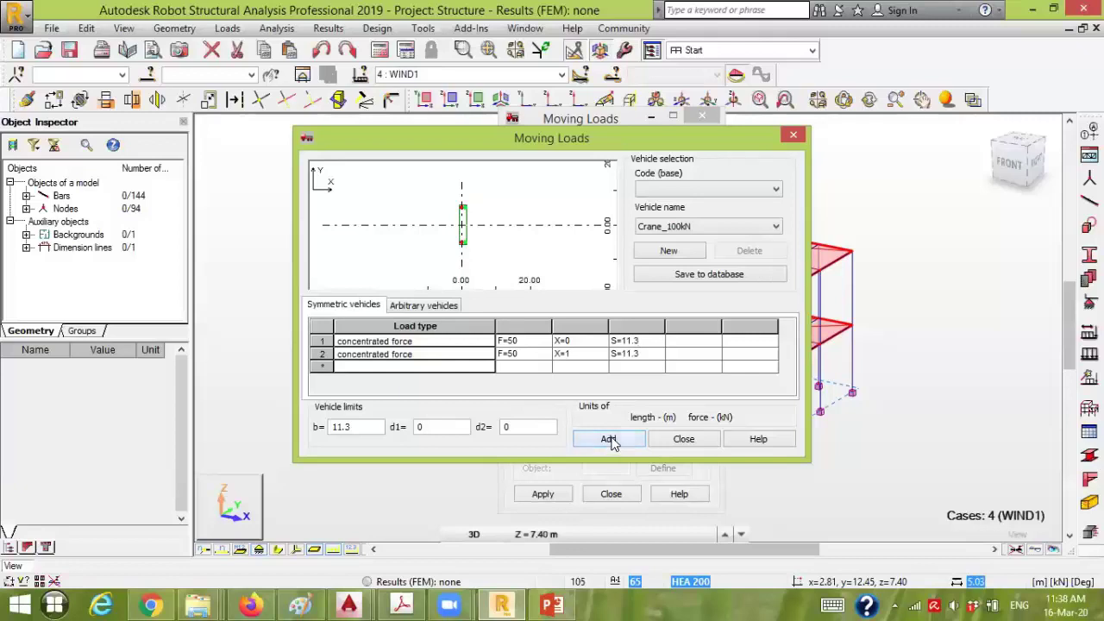
click(682, 439)
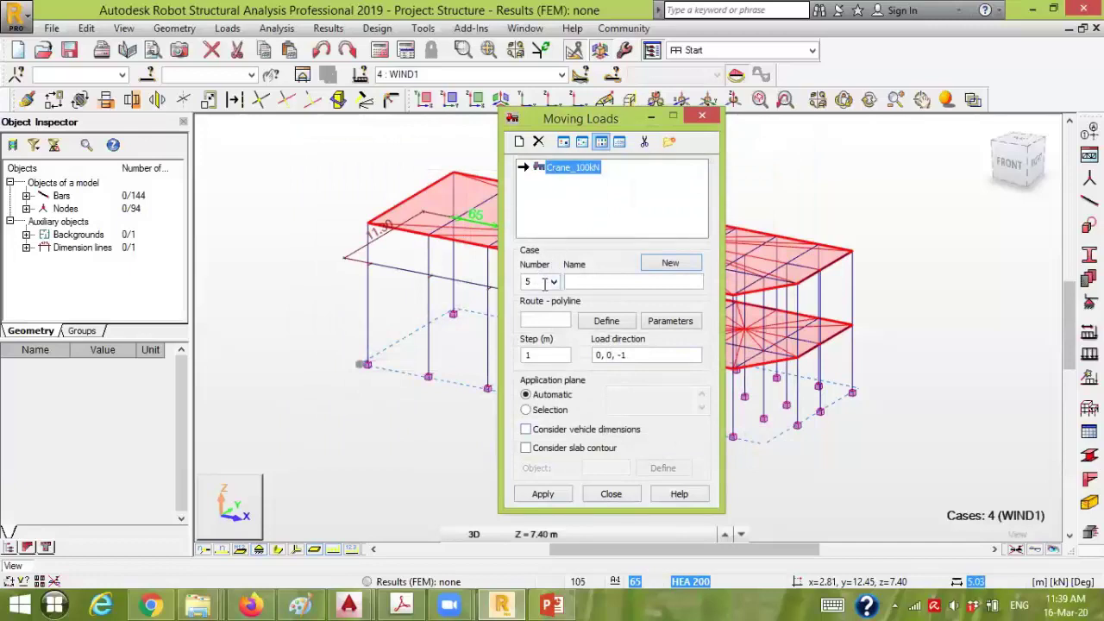
Name moving load case 5 Crane_100kN and define its route as a line from 0.3 6.8 7.4 to 20.02 6.8 7.4
click(574, 282)
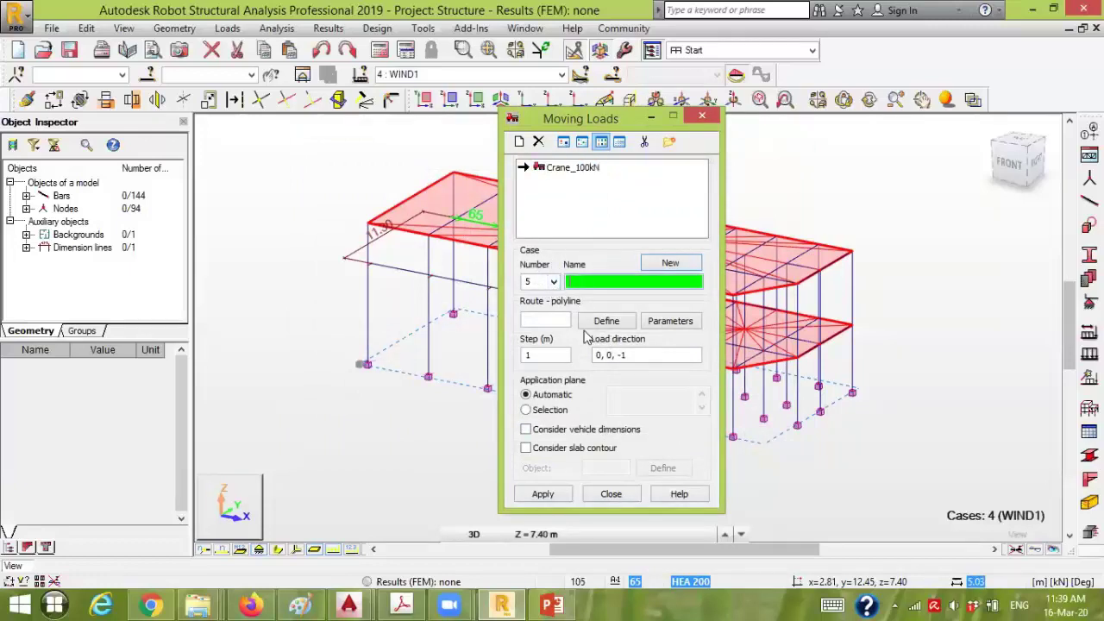
text(Crane_100kN)
click(552, 318)
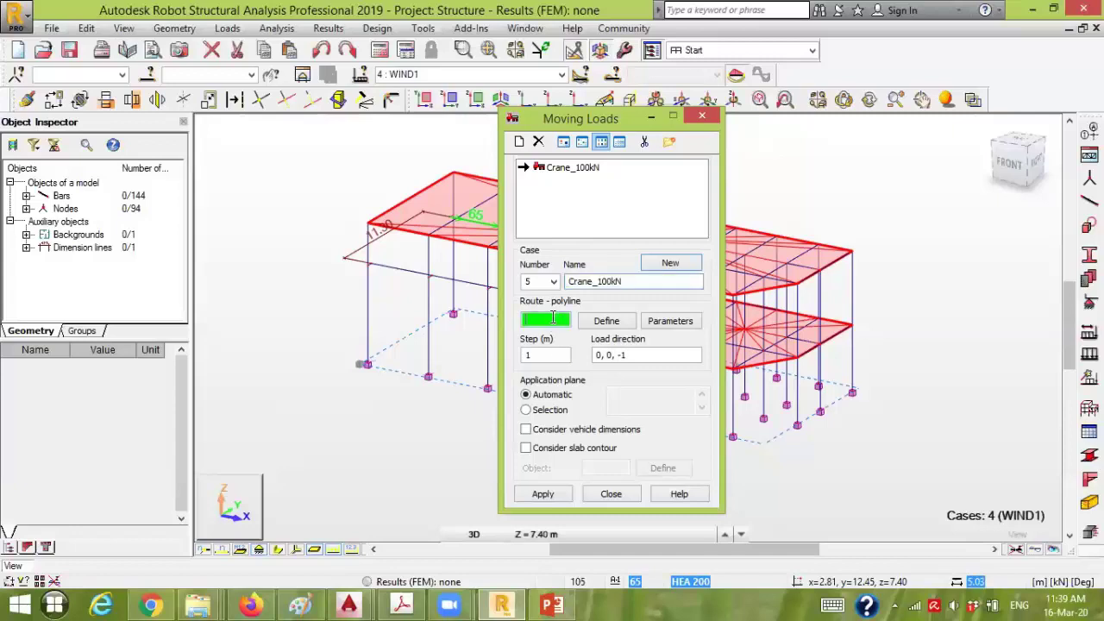
click(606, 321)
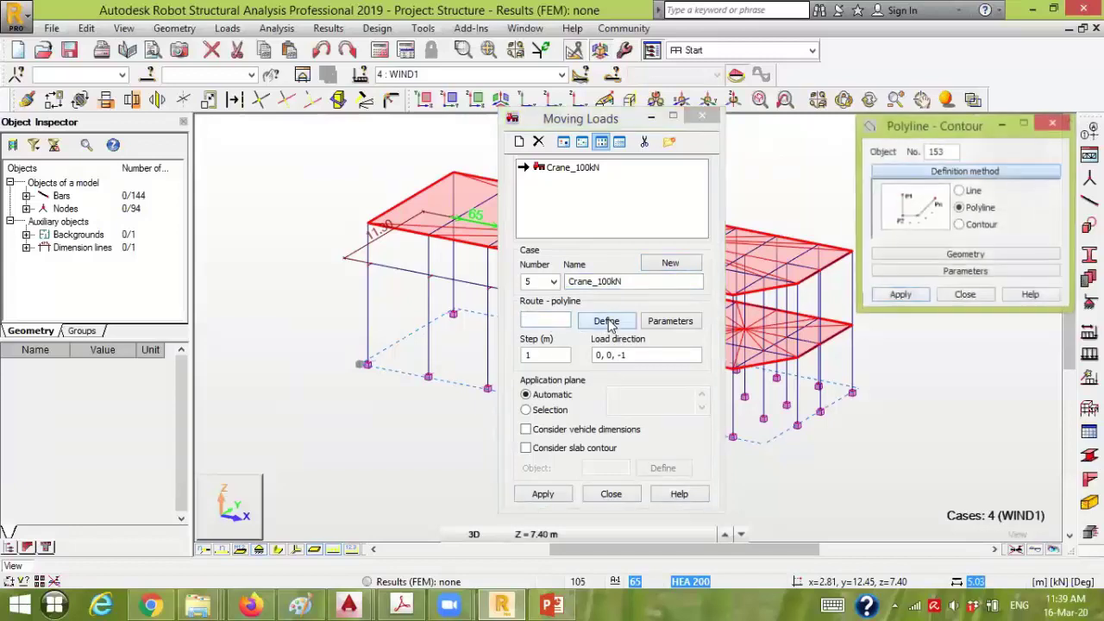
click(973, 191)
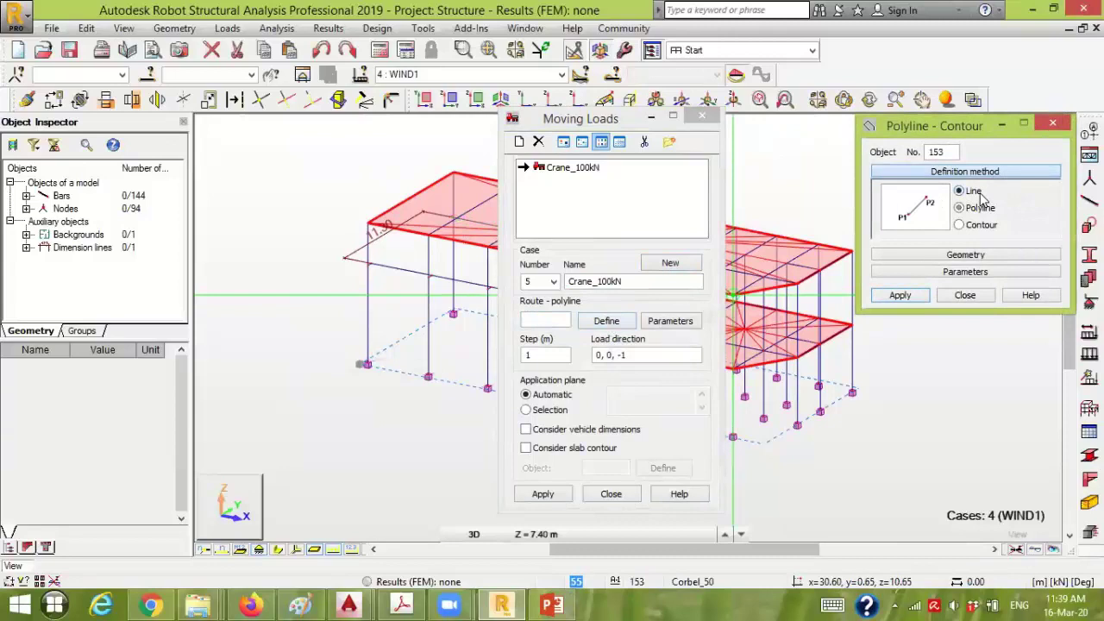
click(979, 256)
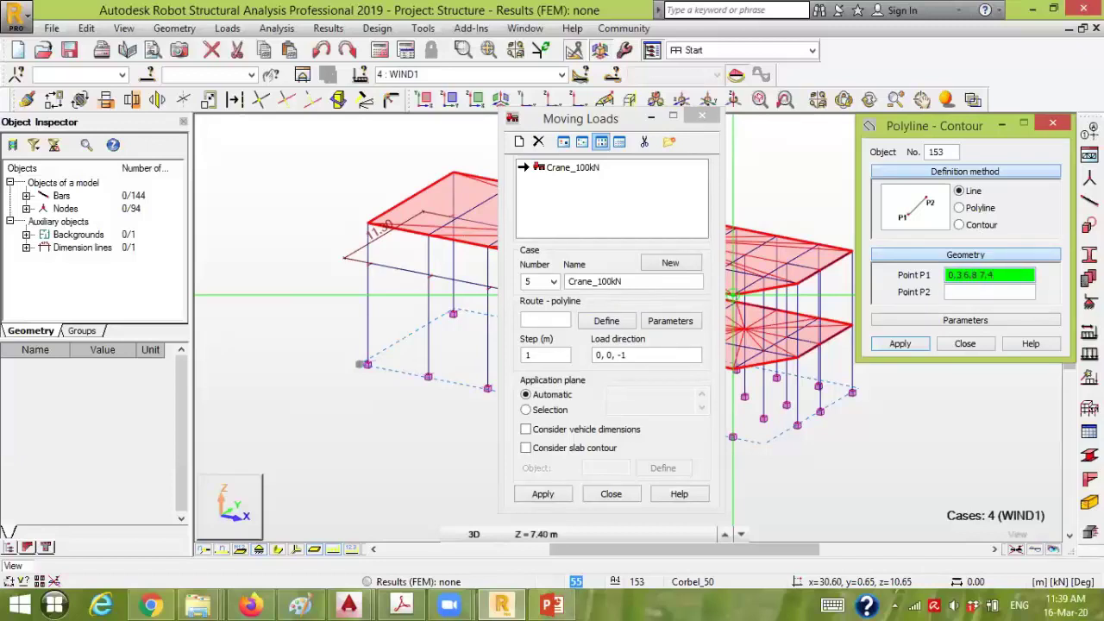
click(980, 292)
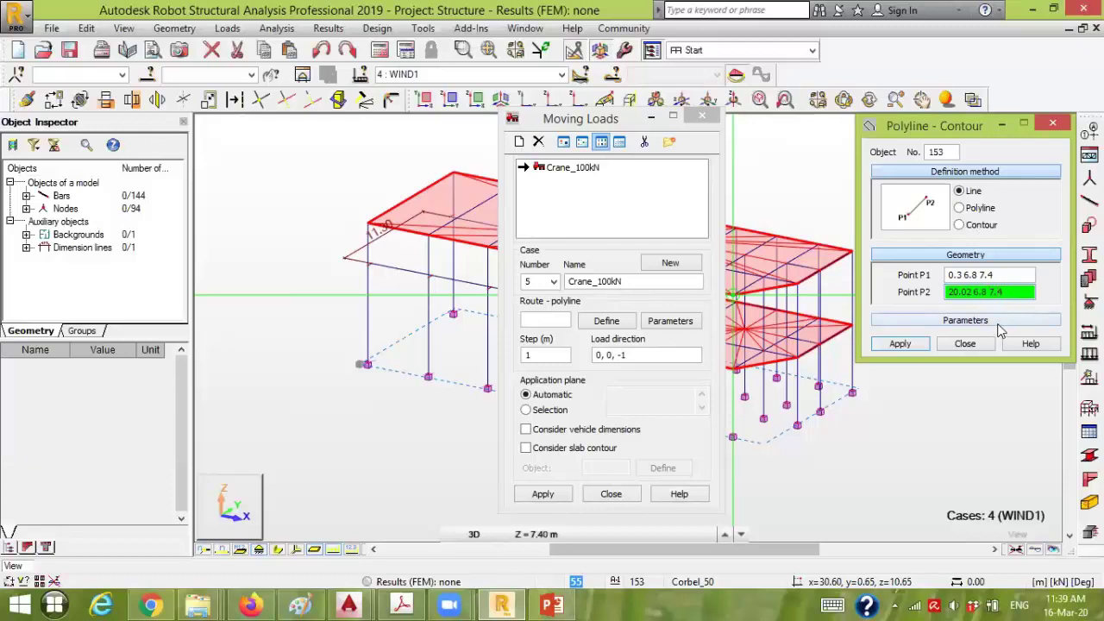
click(914, 347)
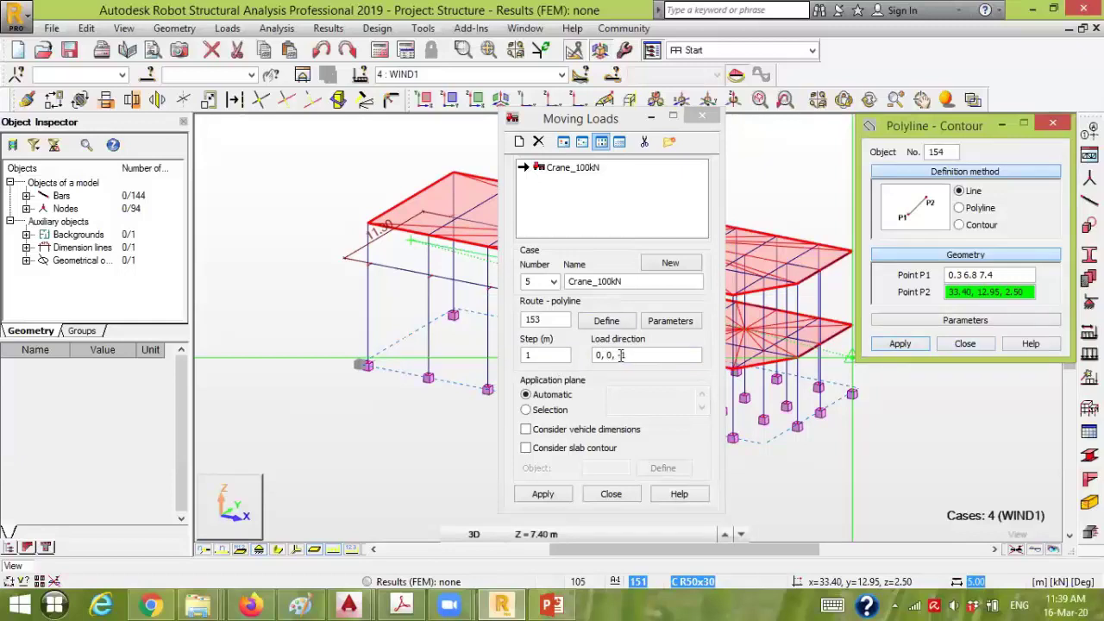
Set the moving load step to 0.1 m, apply the Crane_100kN case, and close the moving load and polyline definitions
click(559, 355)
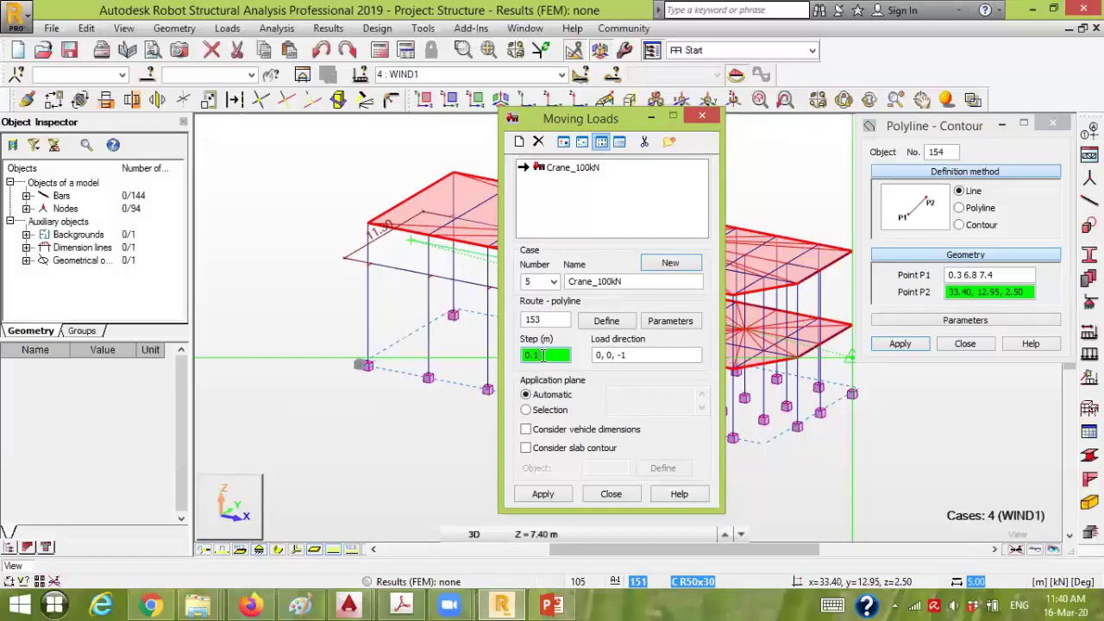
click(631, 355)
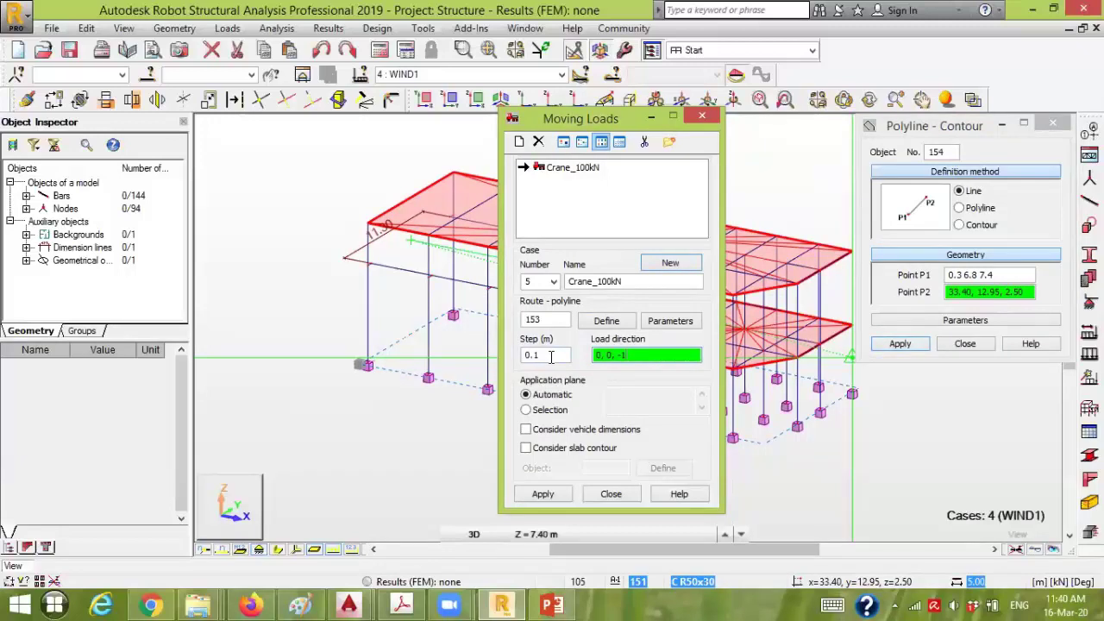
click(550, 495)
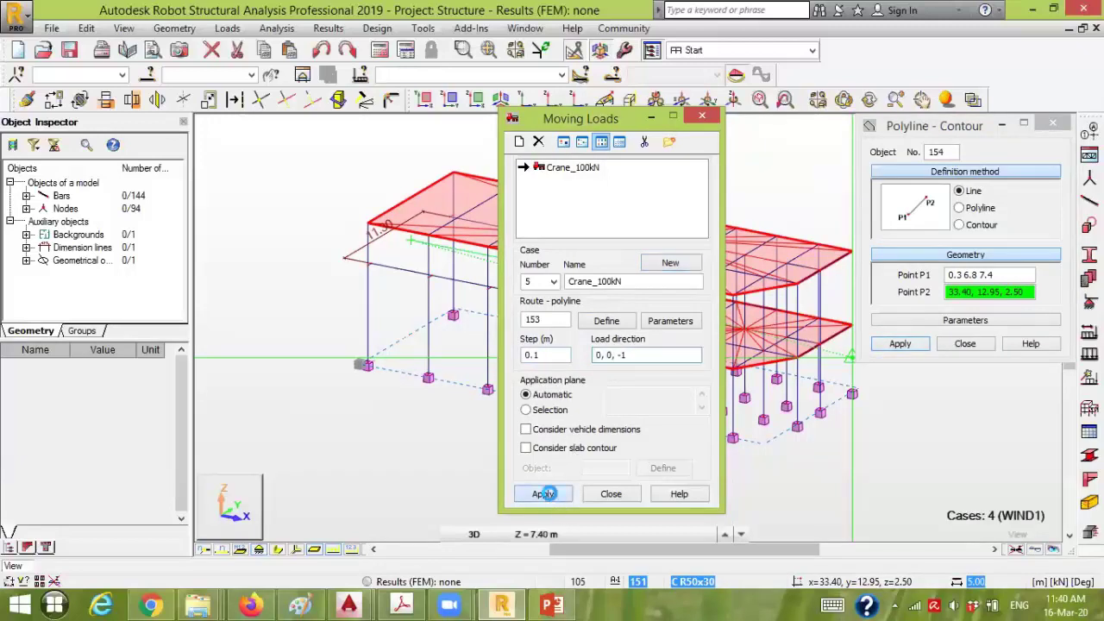
click(608, 494)
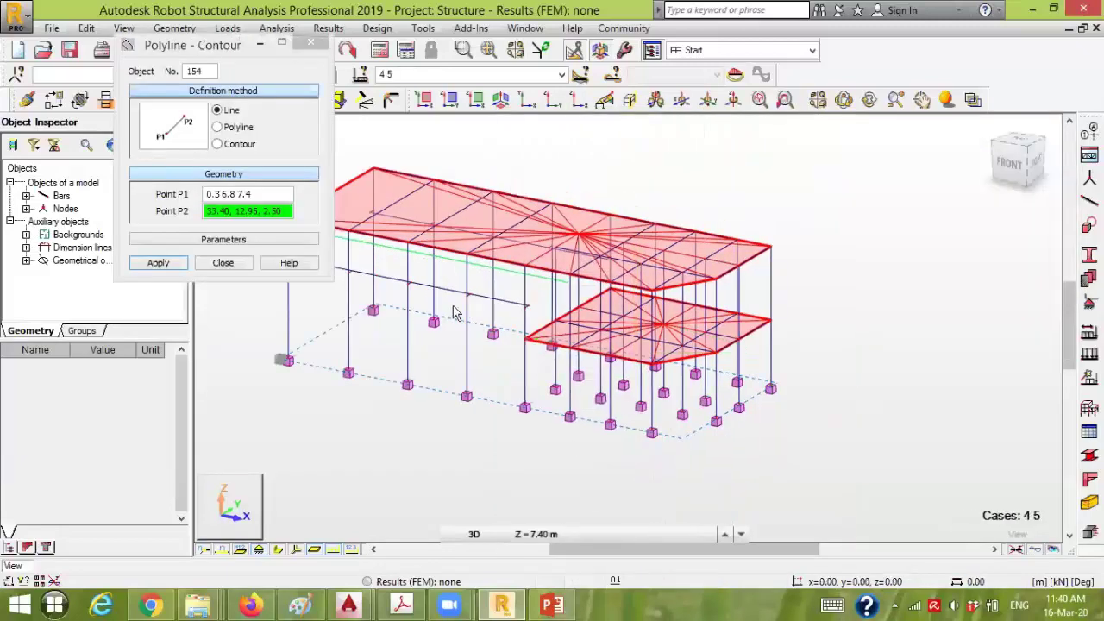
click(223, 262)
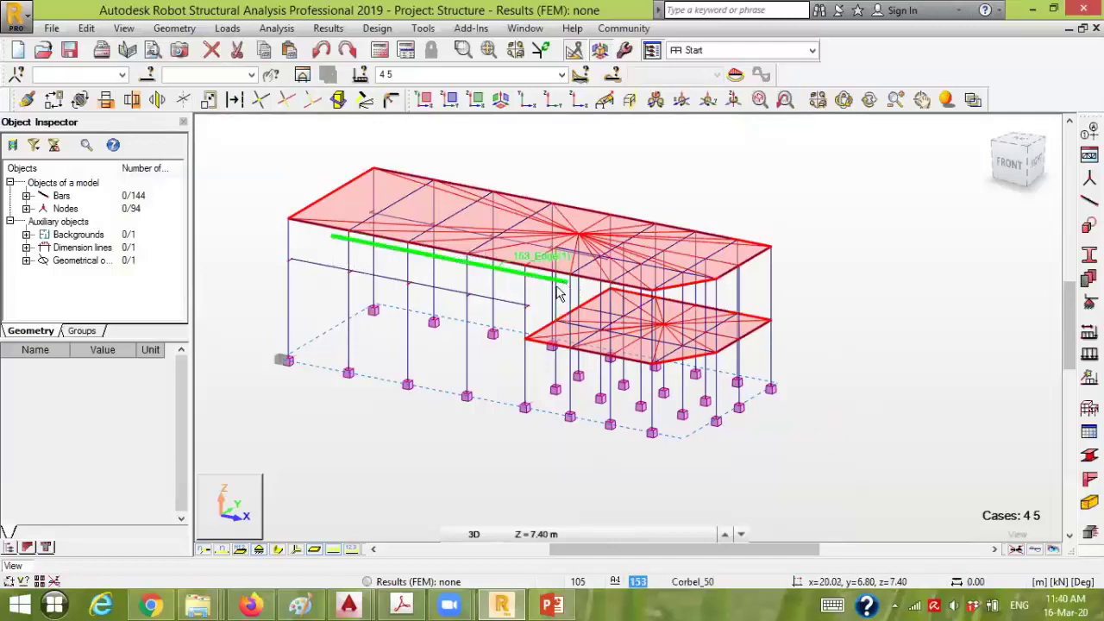
Review the Self and LL1 load cases on the model and make Crane_100kN the current case
middle_drag(256, 294, 277, 311)
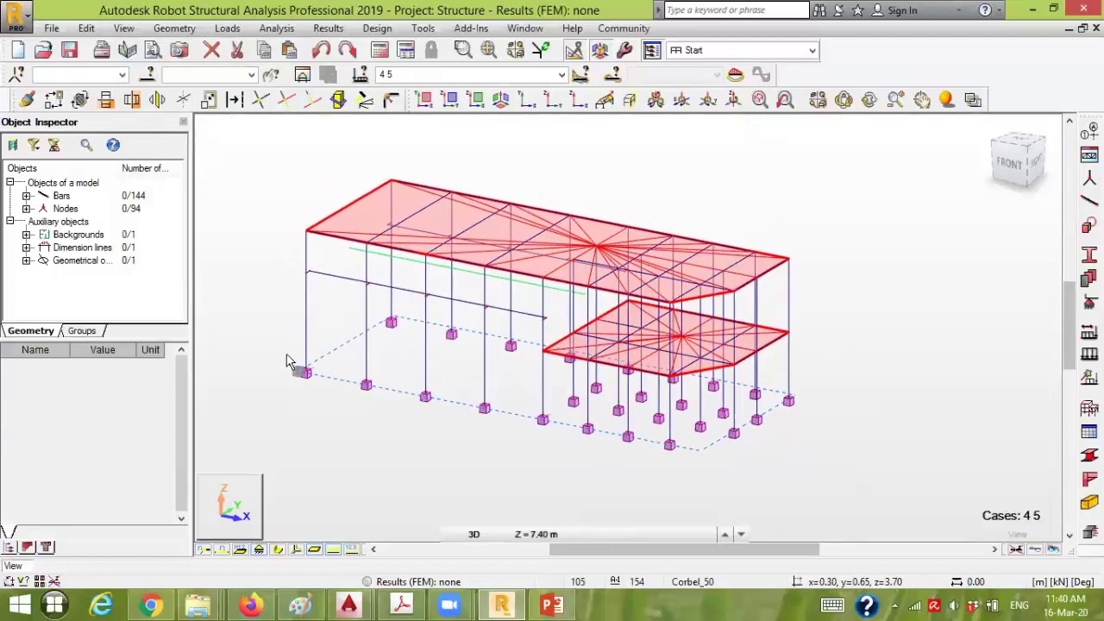
scroll(290, 360, up, 2)
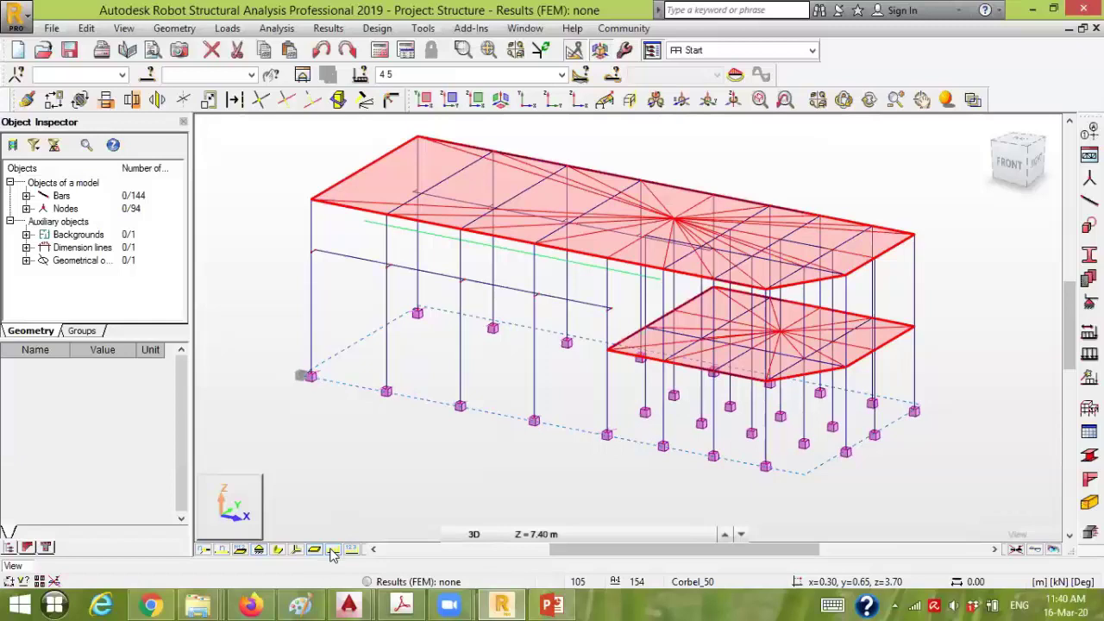
click(562, 75)
click(562, 75)
click(551, 96)
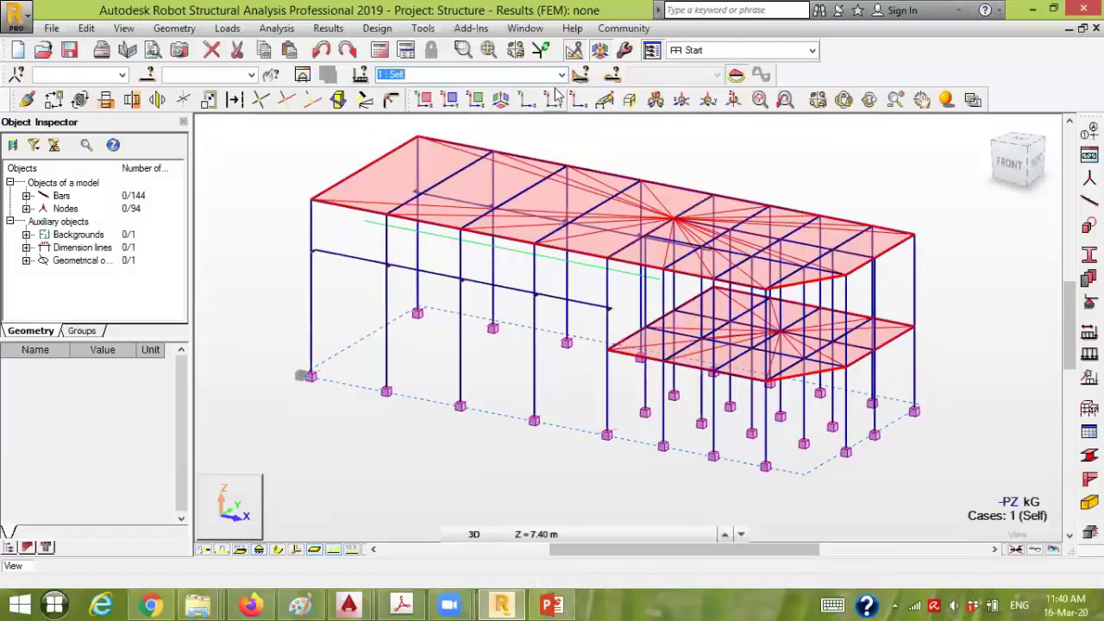
click(562, 75)
click(552, 108)
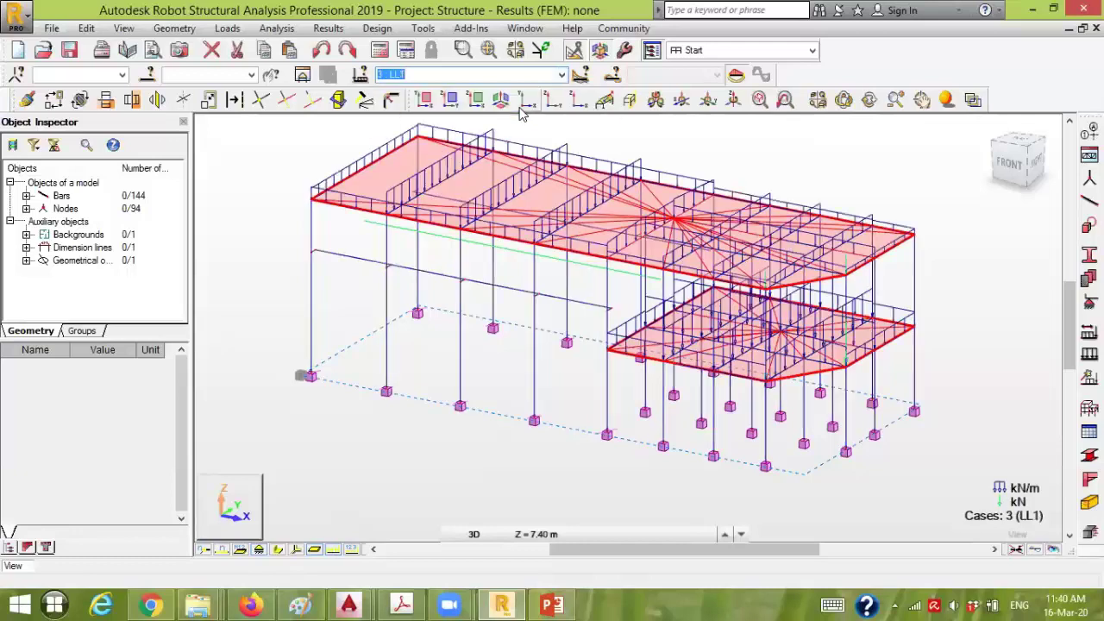
click(562, 75)
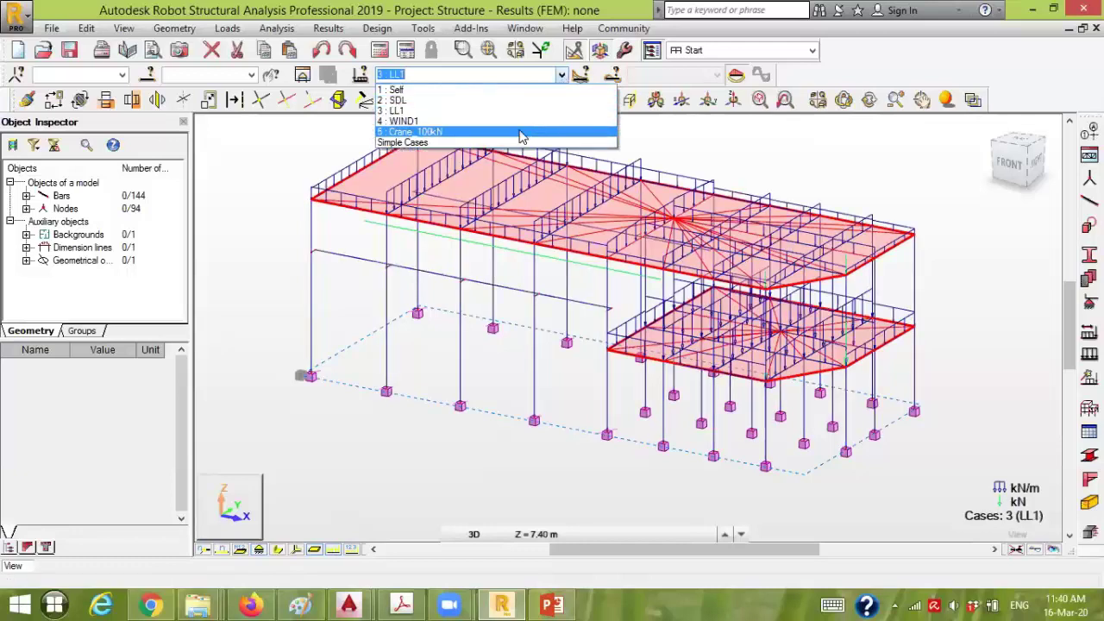
click(509, 127)
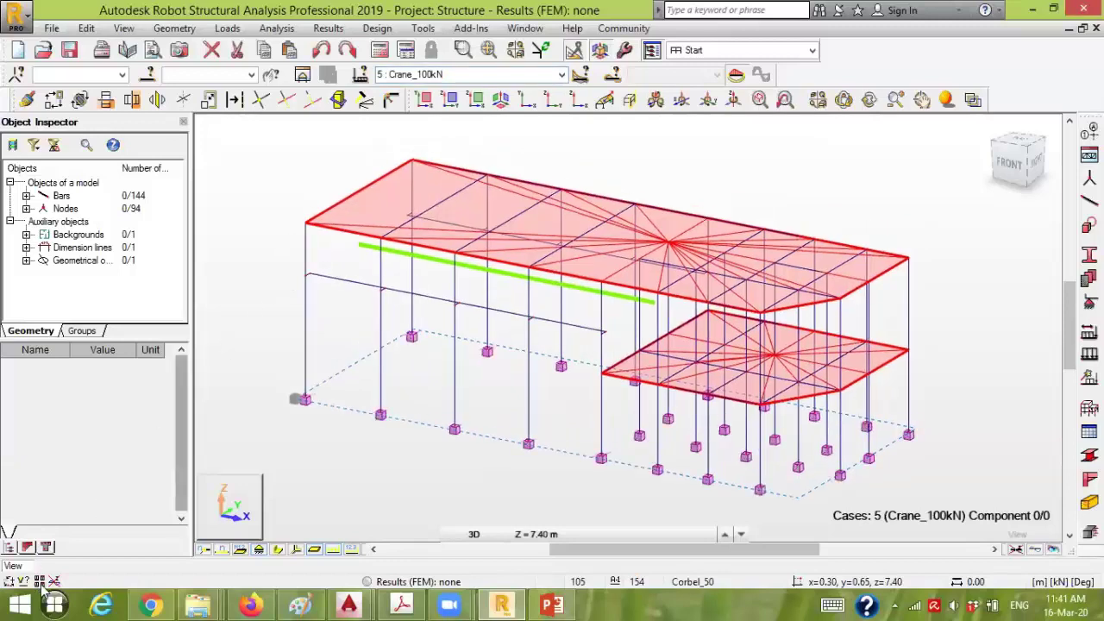
Enable the display of the moving load's vehicle and elements, and generate the calculation model
click(40, 581)
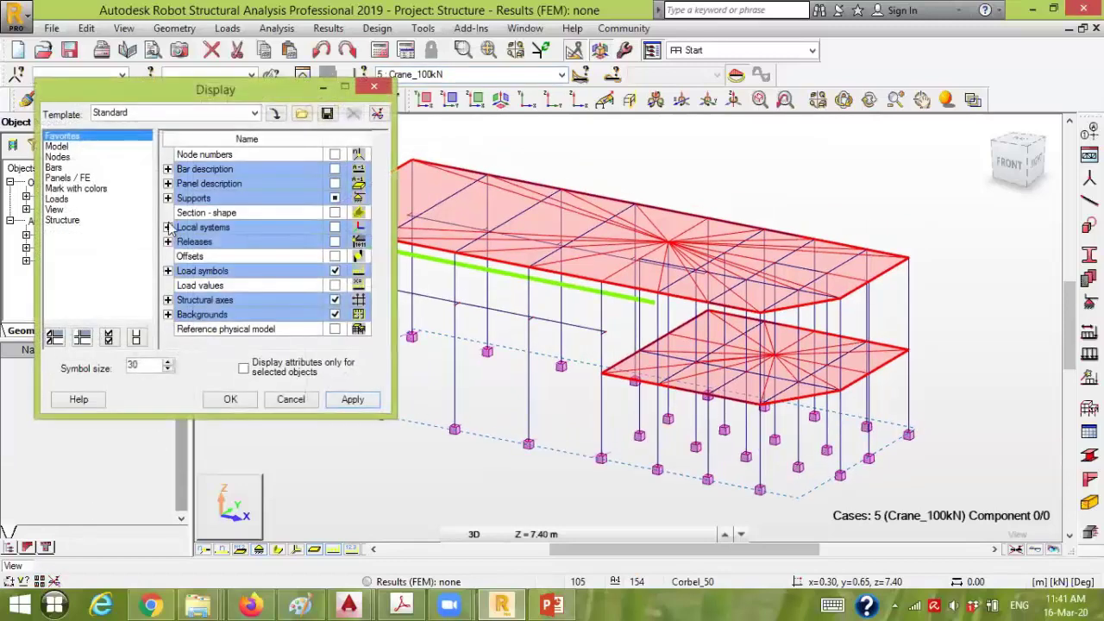
click(68, 199)
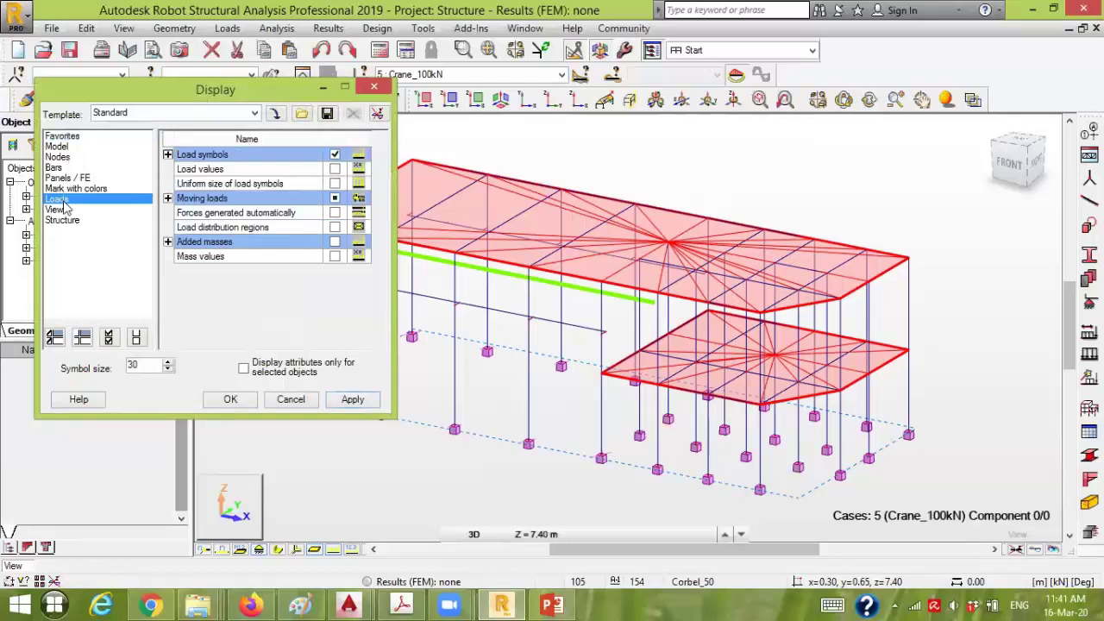
click(168, 199)
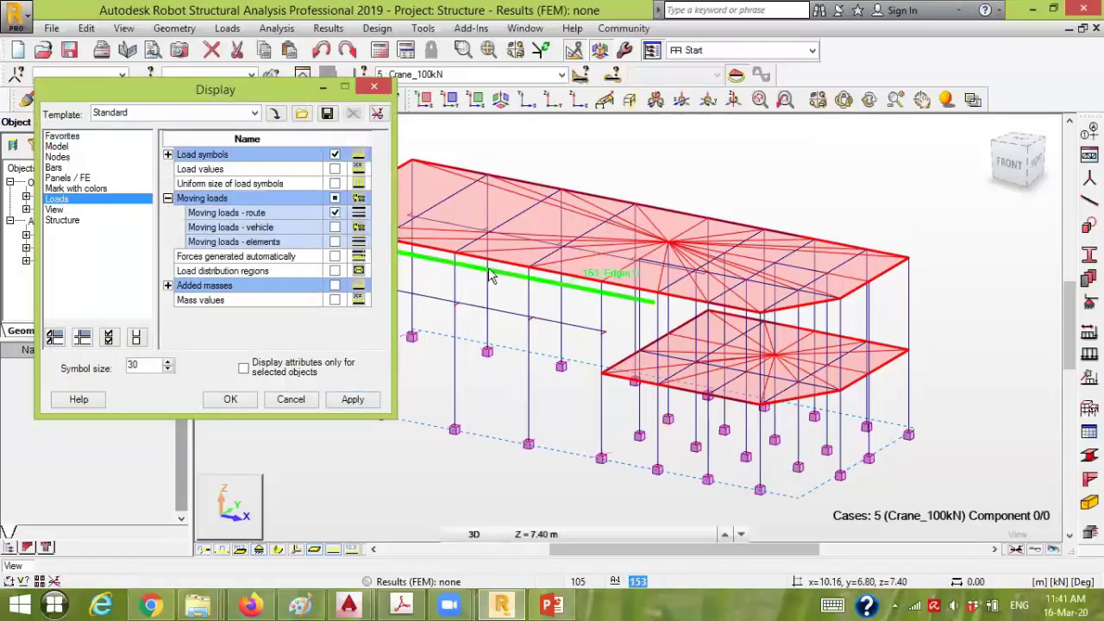
click(335, 228)
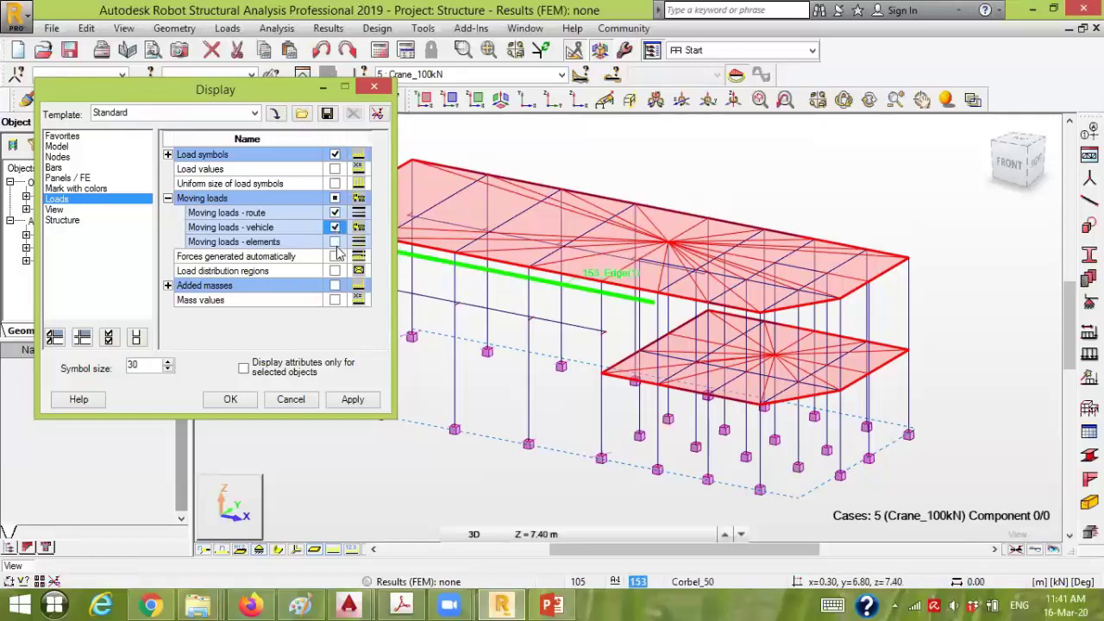
click(334, 243)
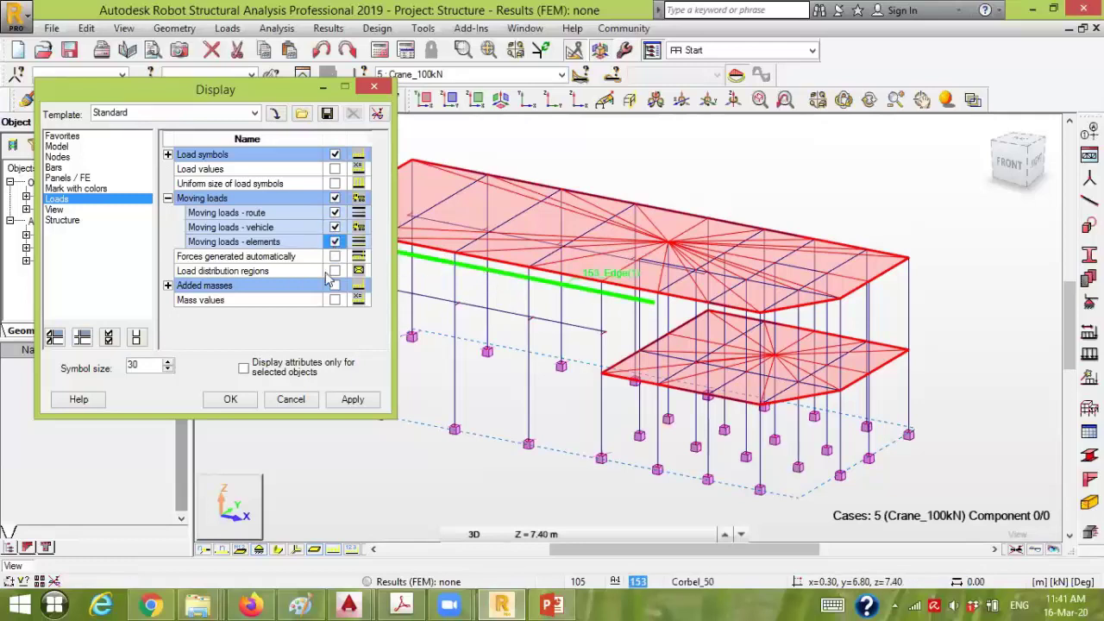
click(231, 399)
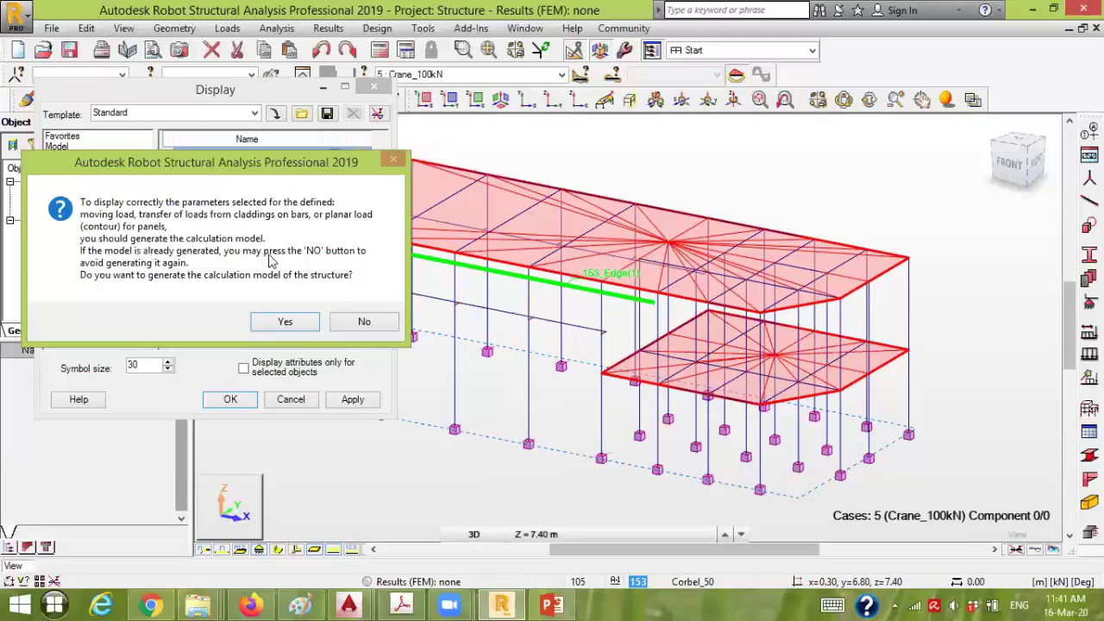
click(285, 324)
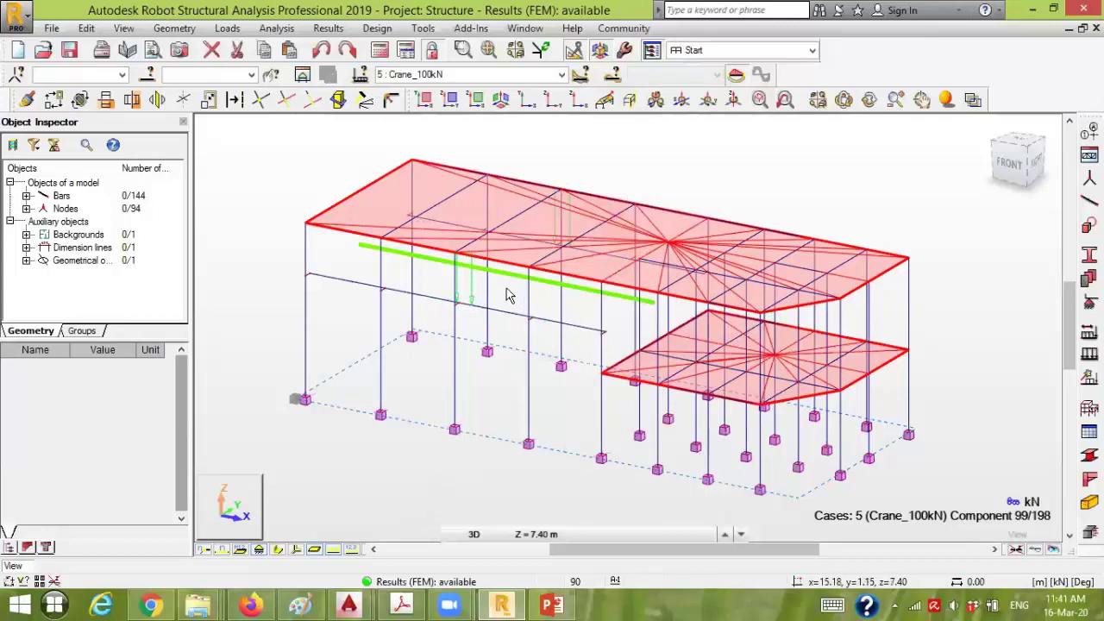
Inspect the crane wheel loads on the girders and turn on the display of load values
scroll(481, 284, up, 2)
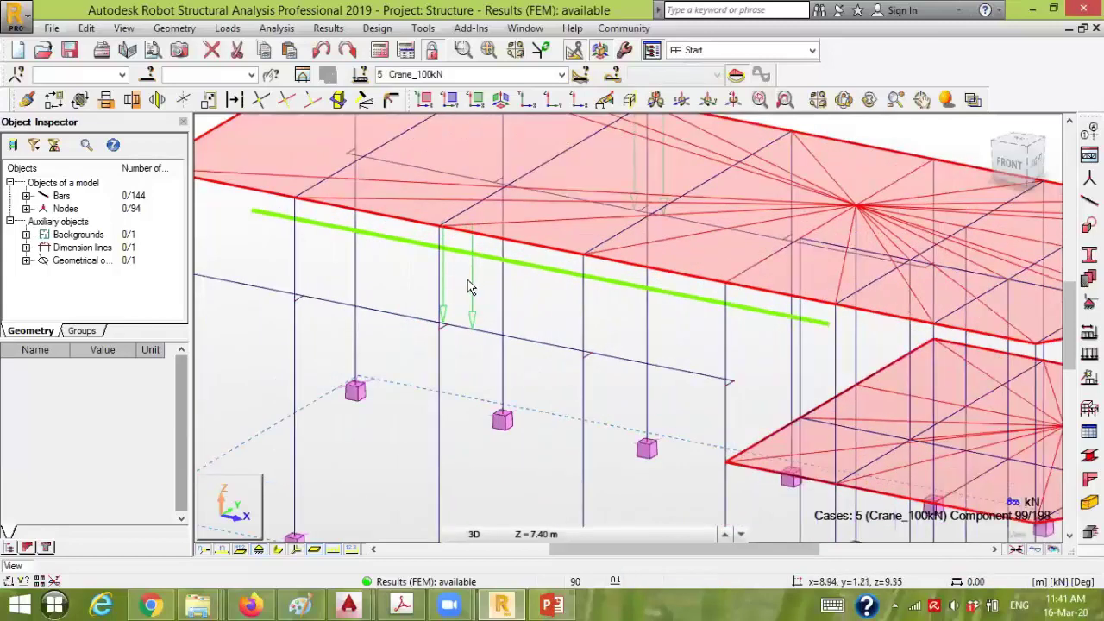
scroll(470, 295, down, 1)
scroll(433, 448, down, 1)
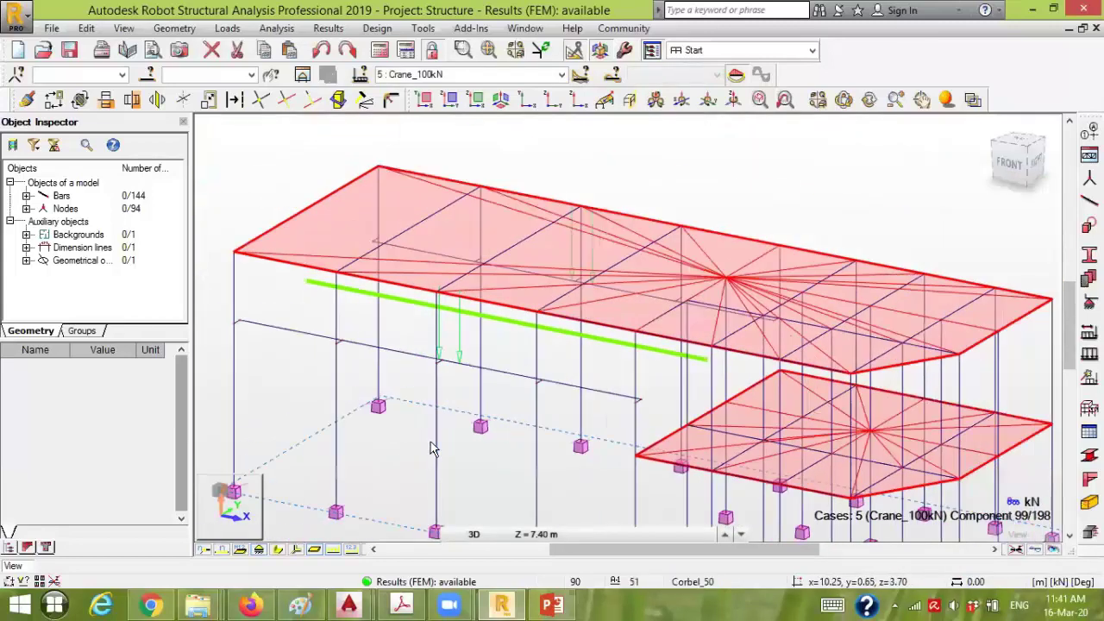
click(355, 550)
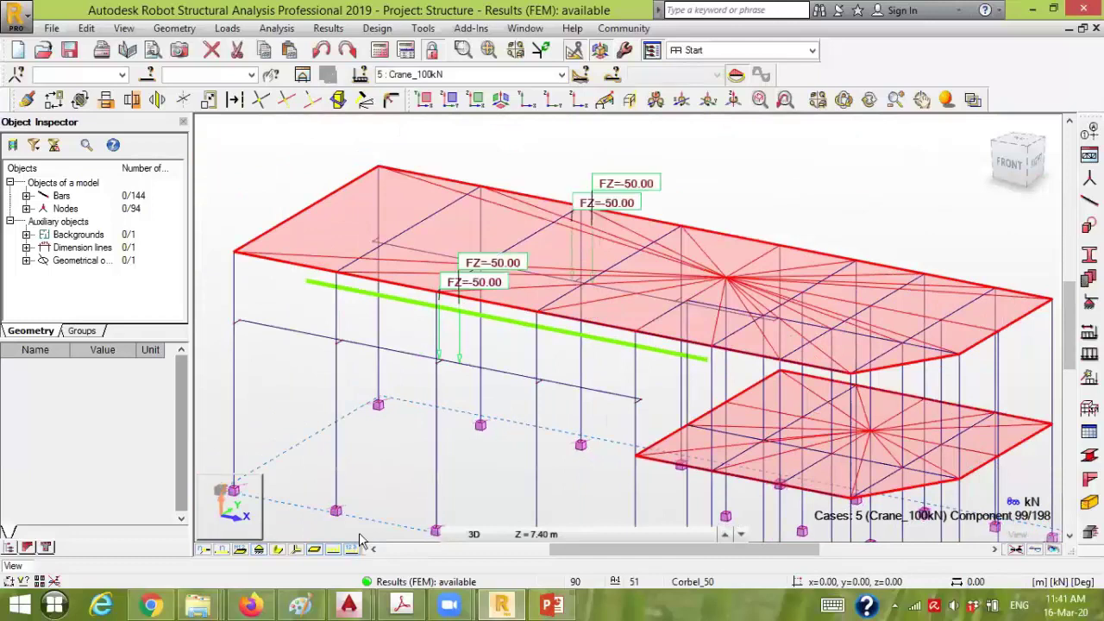
scroll(384, 418, down, 1)
middle_drag(384, 417, 386, 362)
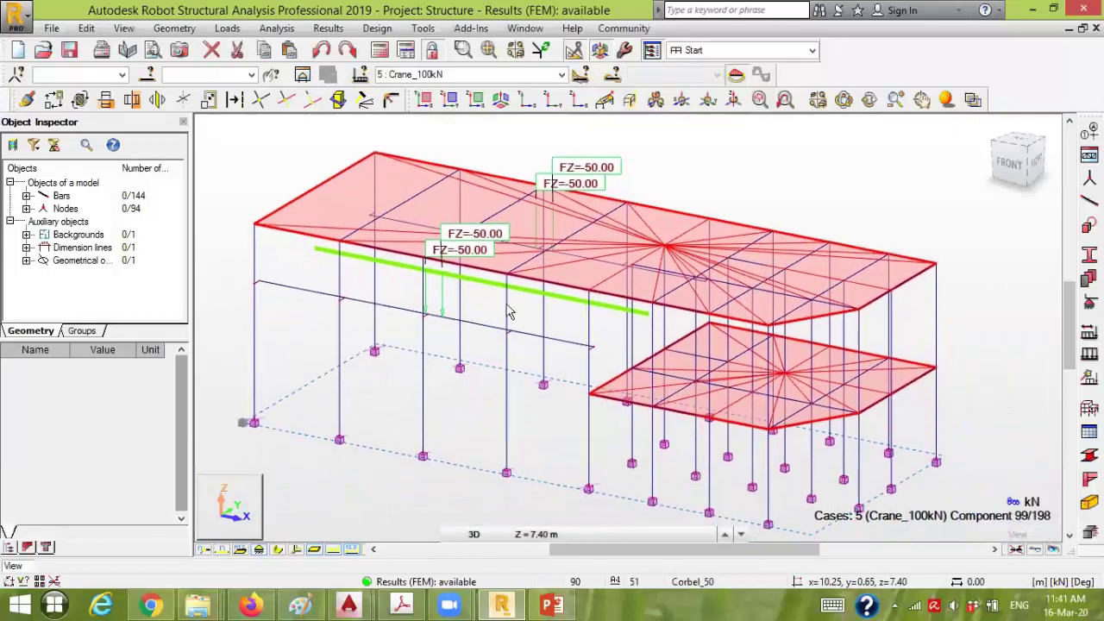
Move the crane load to its first component and animate components 1 to 198 at 3 frames per second
click(580, 78)
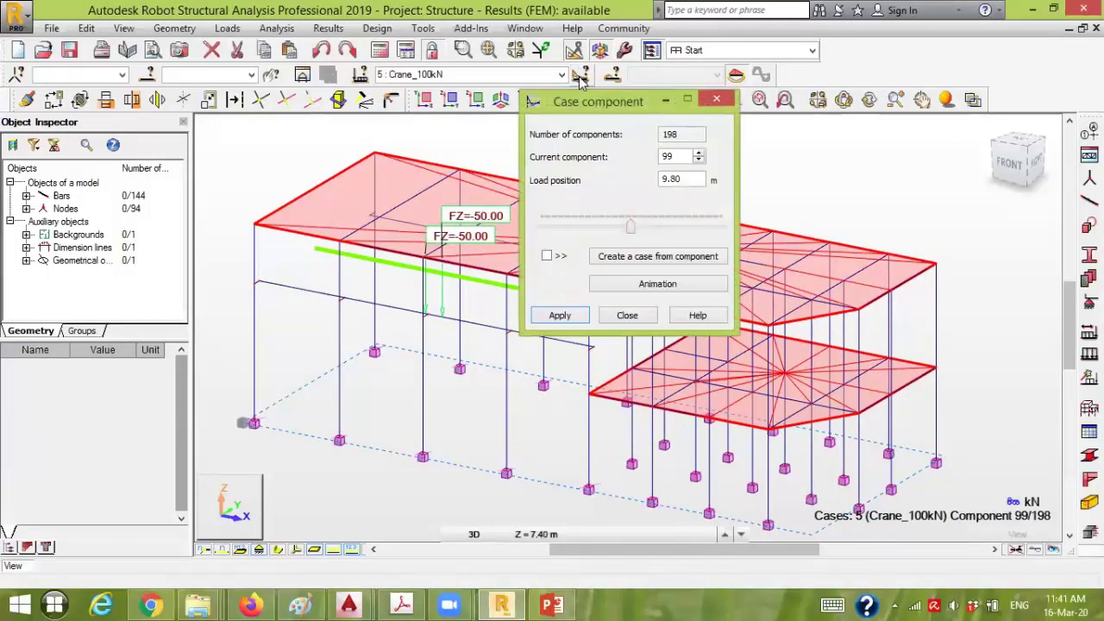
drag(625, 110, 833, 95)
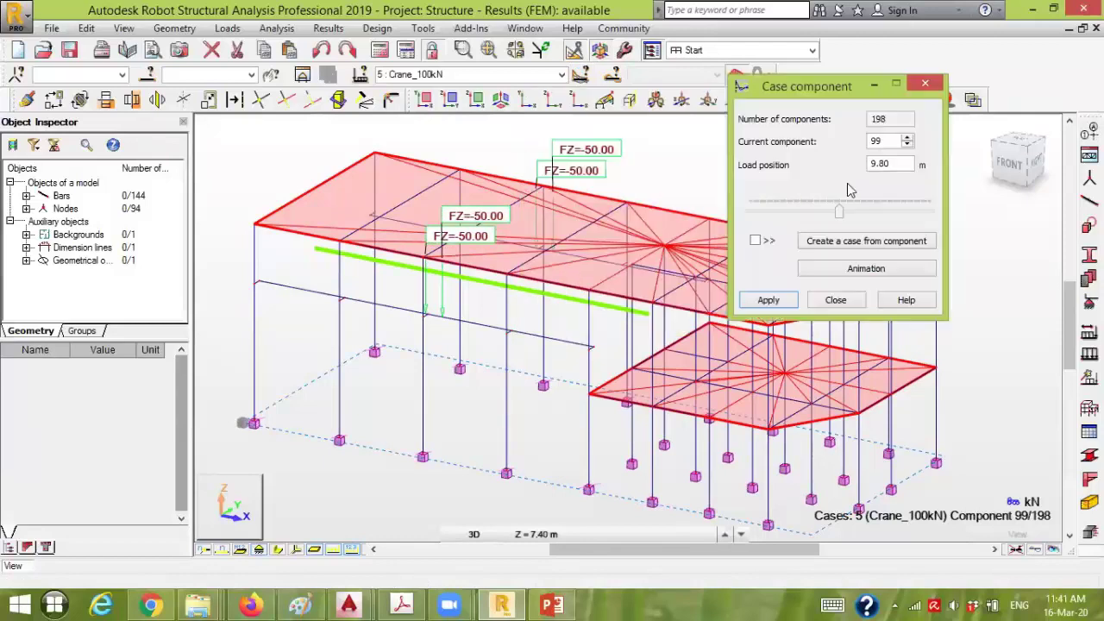
drag(843, 217, 749, 217)
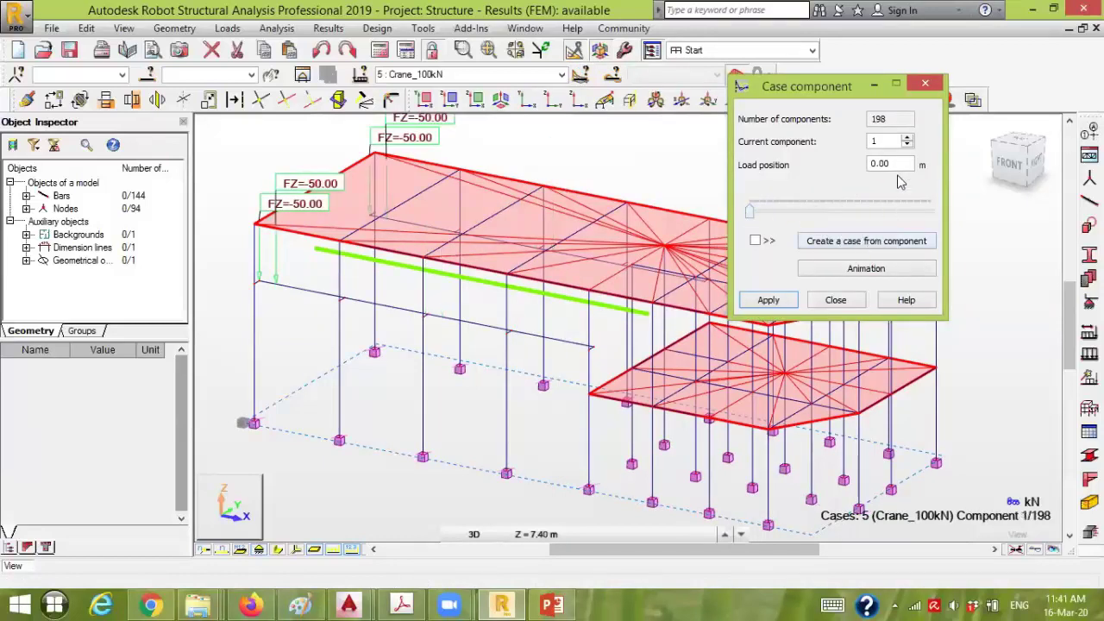
click(892, 274)
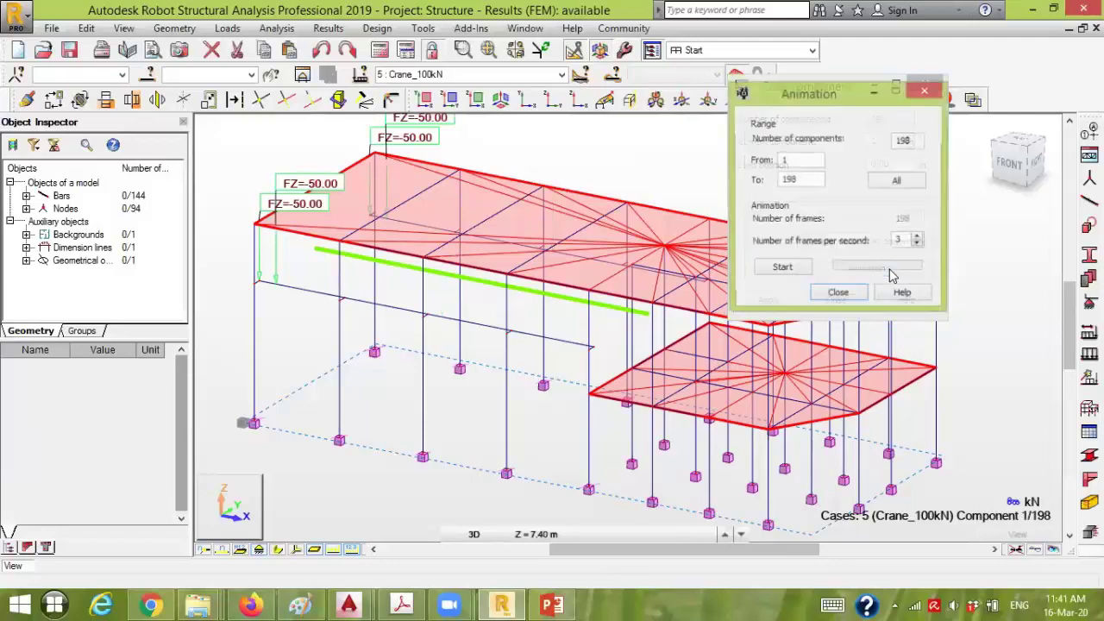
click(801, 268)
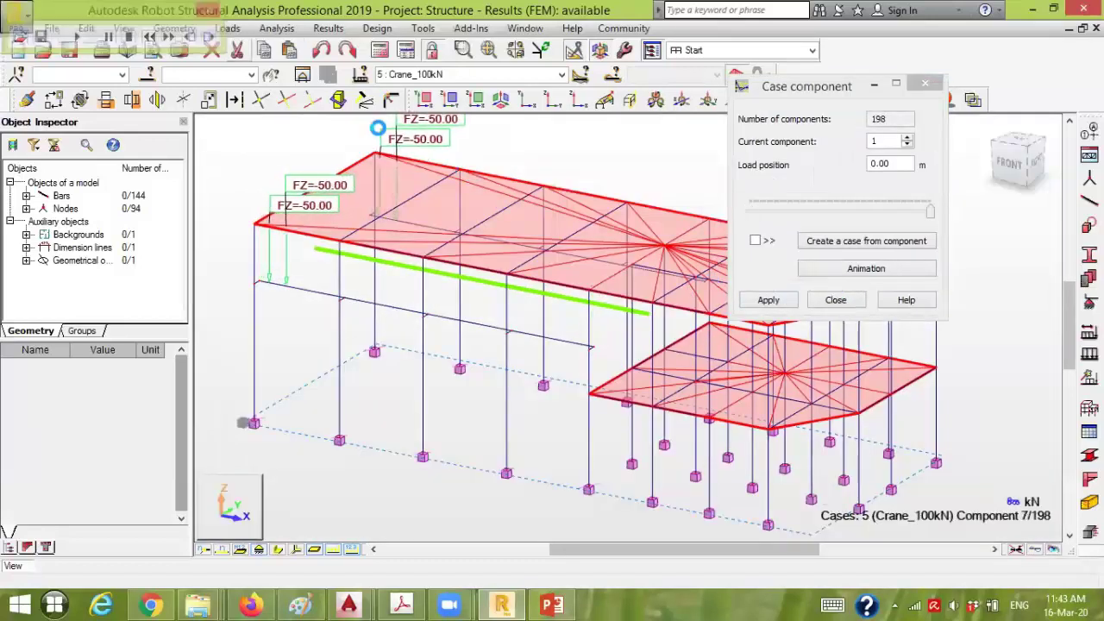
click(835, 300)
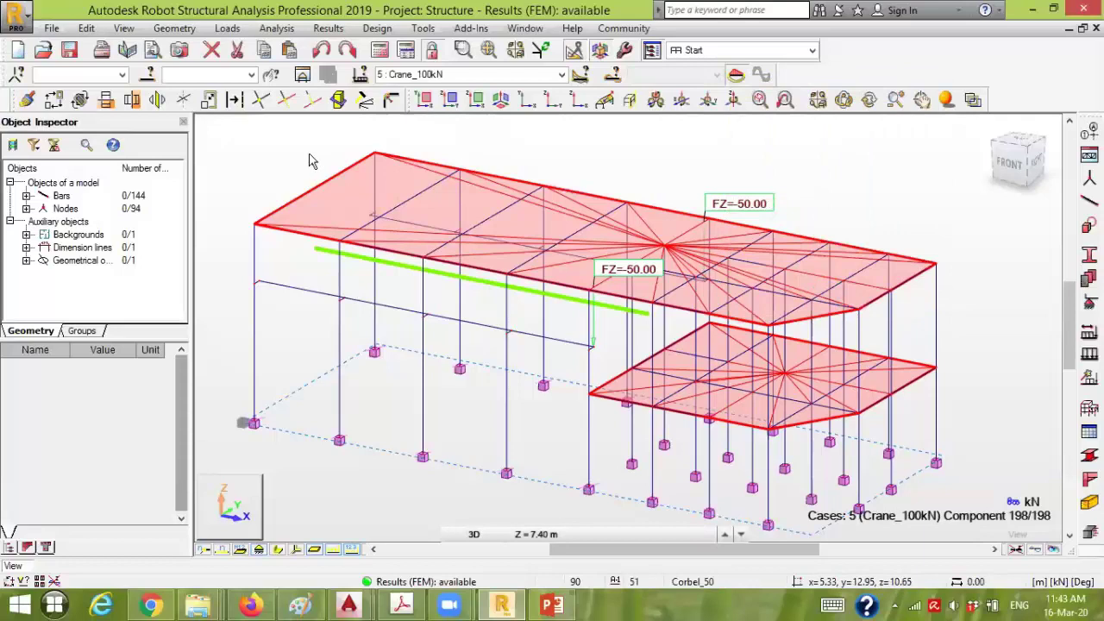
click(229, 29)
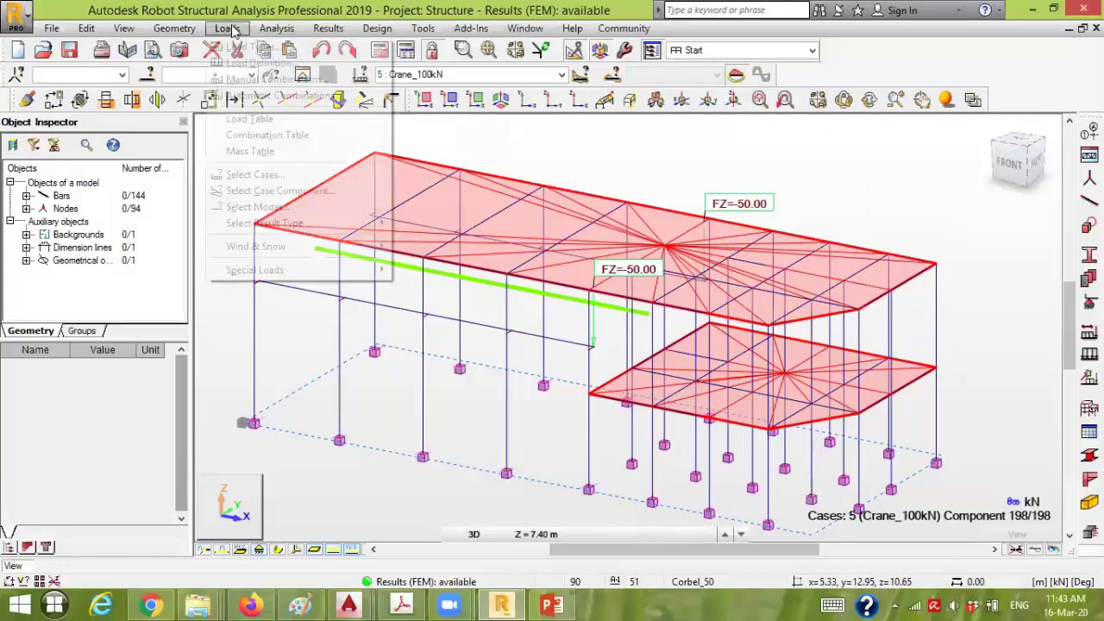
mouse_move(363, 246)
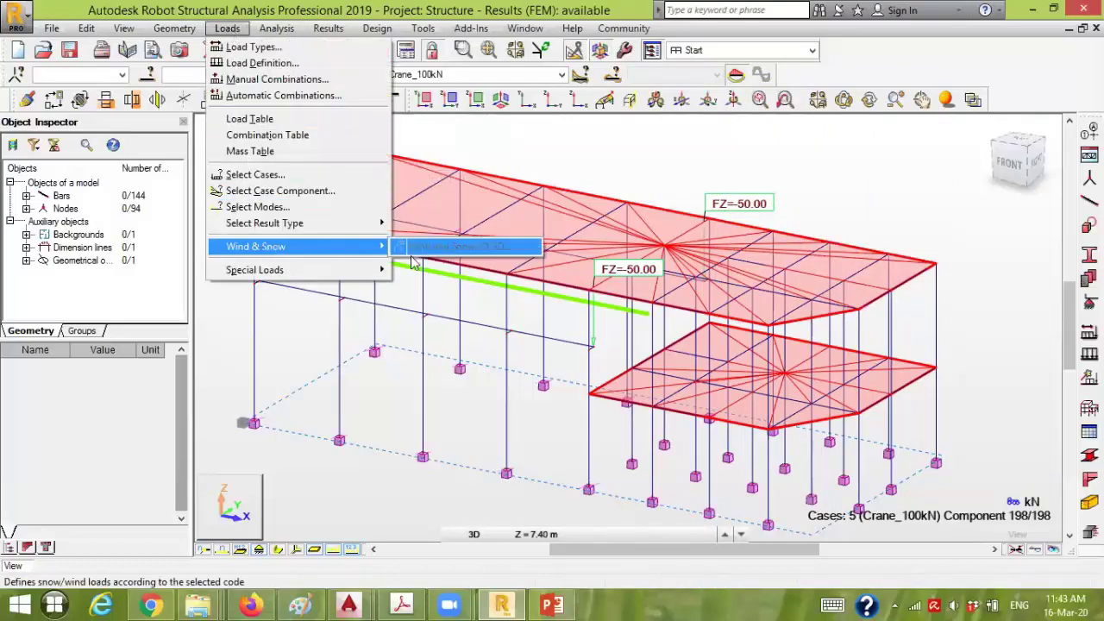
click(574, 162)
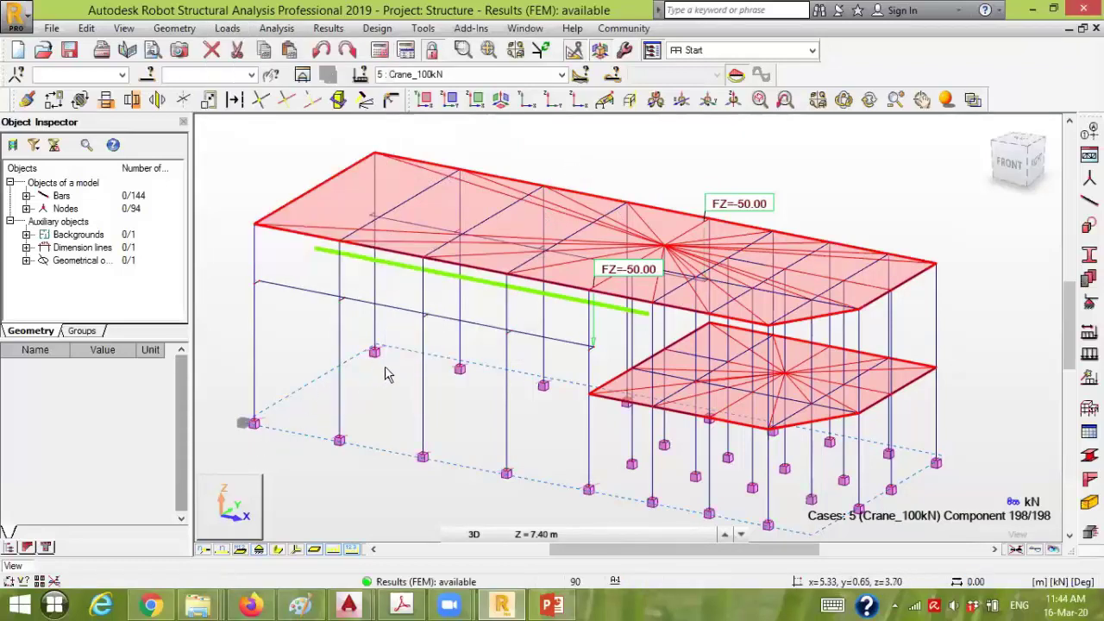
middle_drag(423, 345, 443, 316)
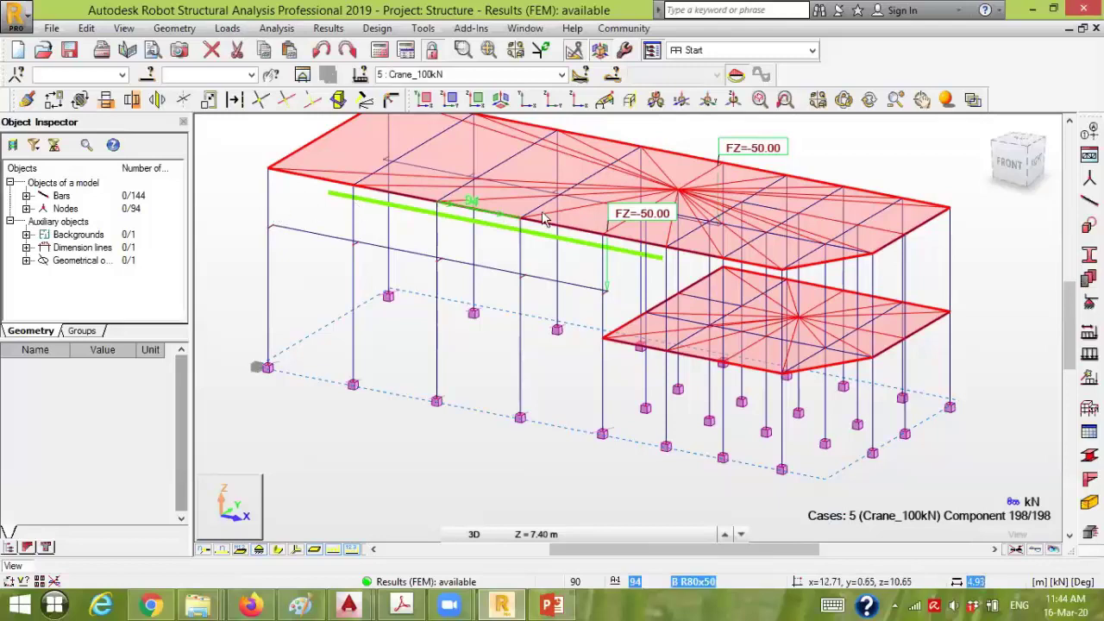
middle_drag(691, 152, 685, 194)
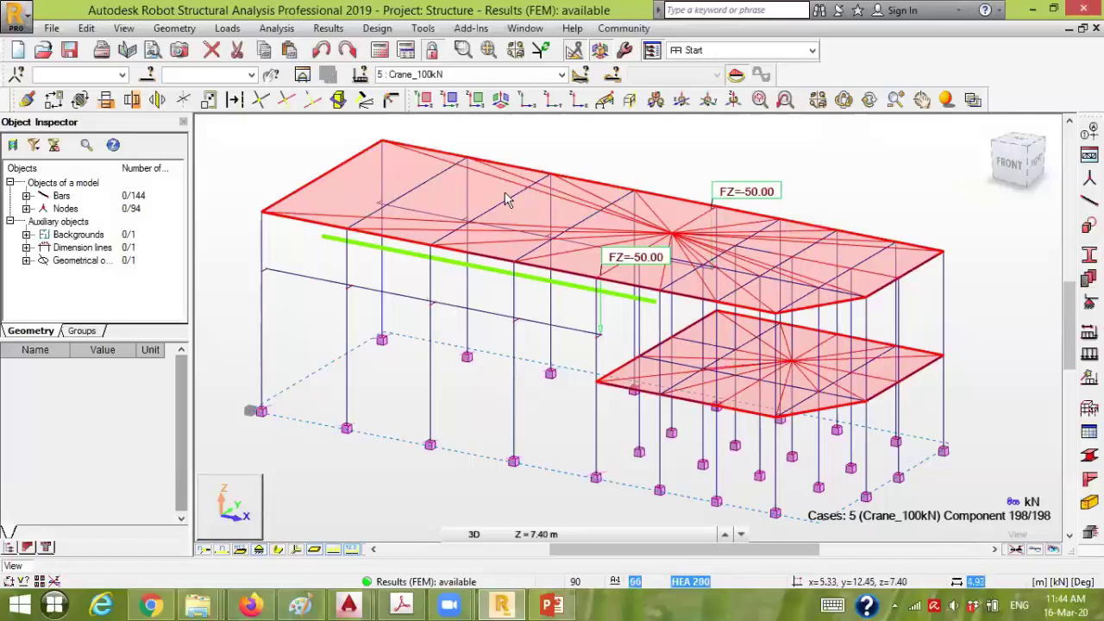
Select the front wall's columns and beams from the side and isolate them in a separate 3D view
click(553, 101)
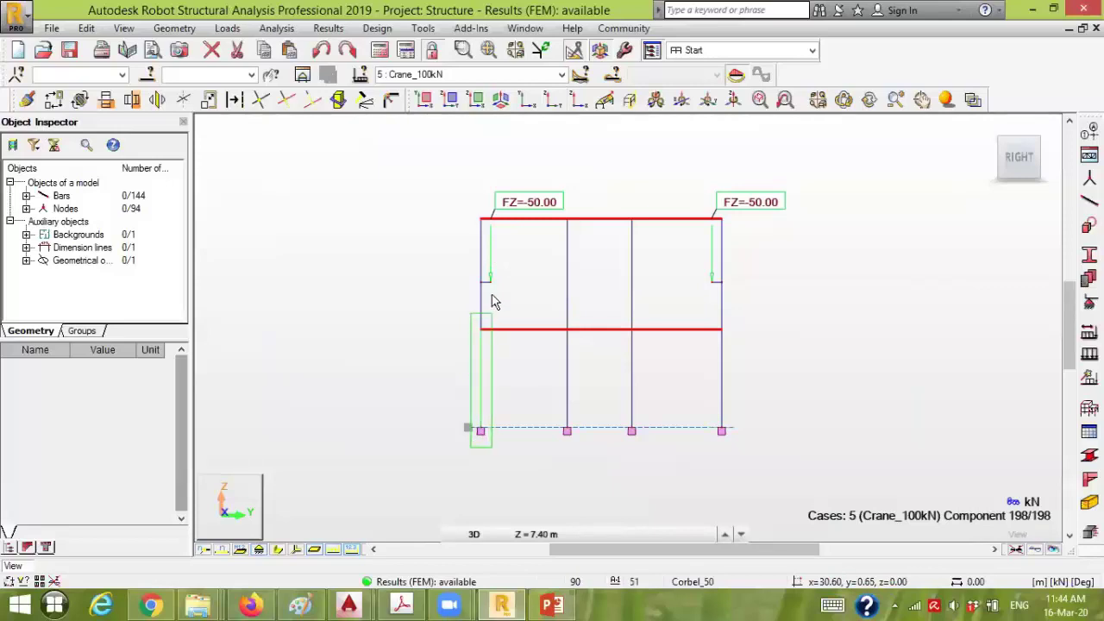
click(485, 207)
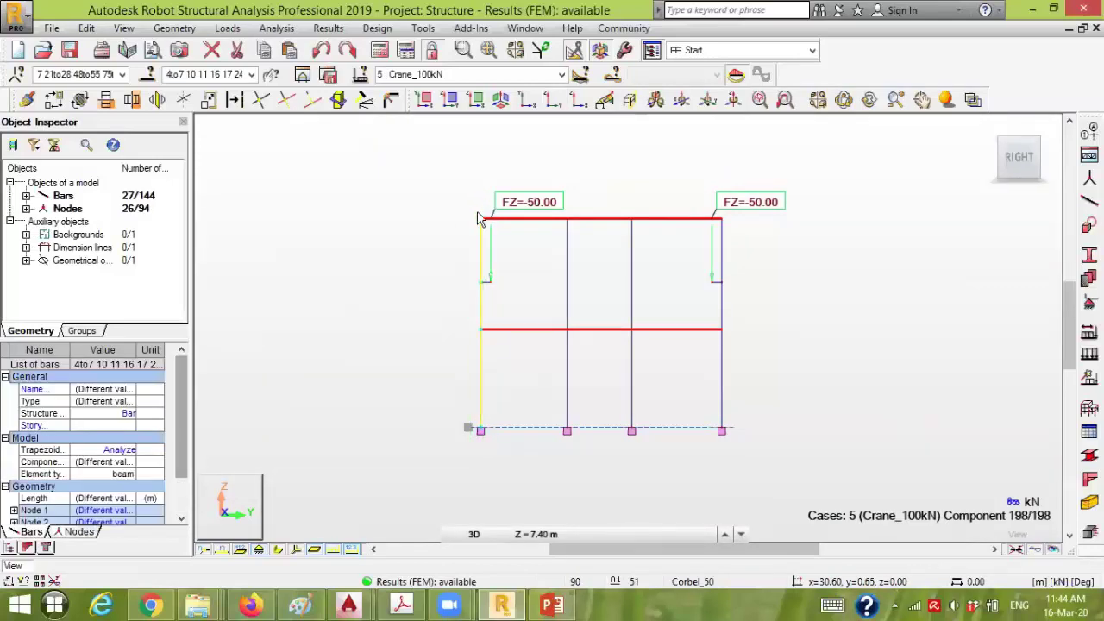
click(505, 103)
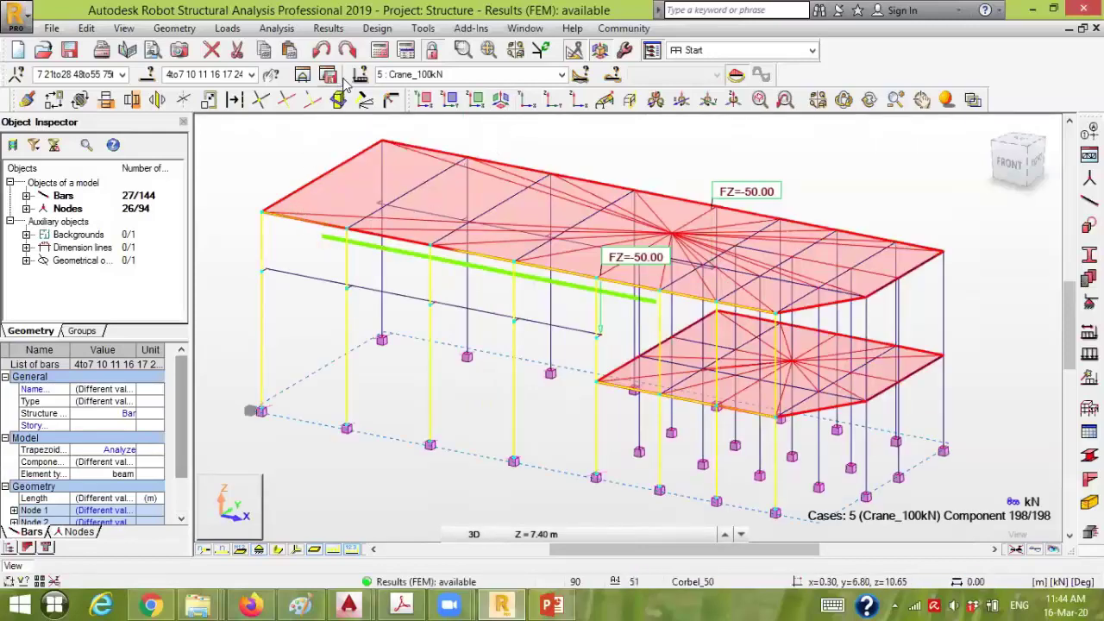
click(302, 75)
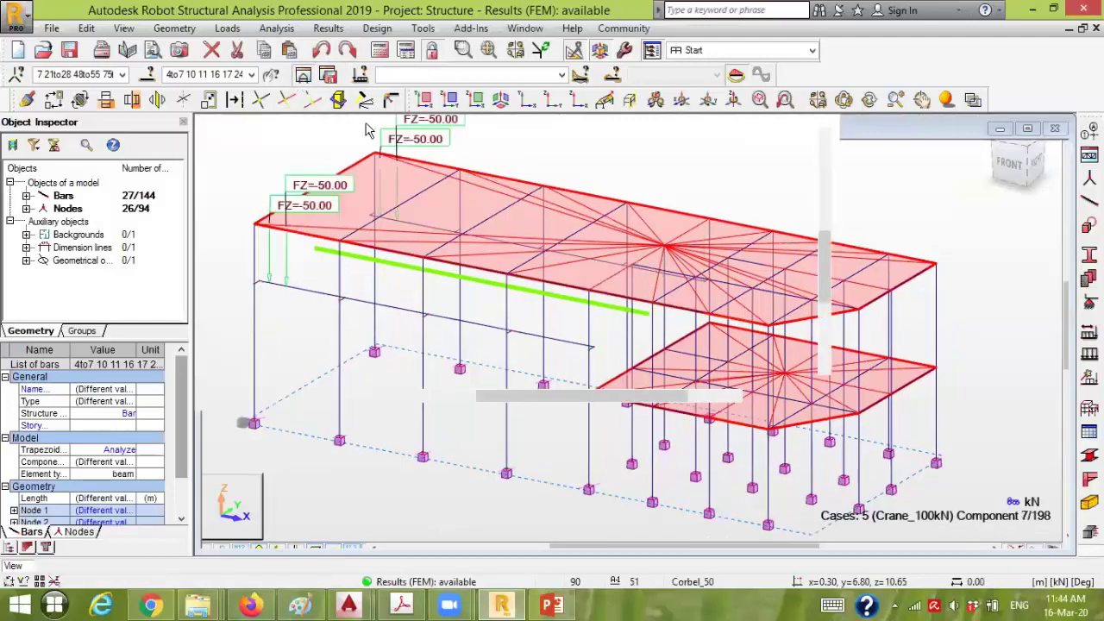
drag(674, 205, 730, 254)
click(729, 258)
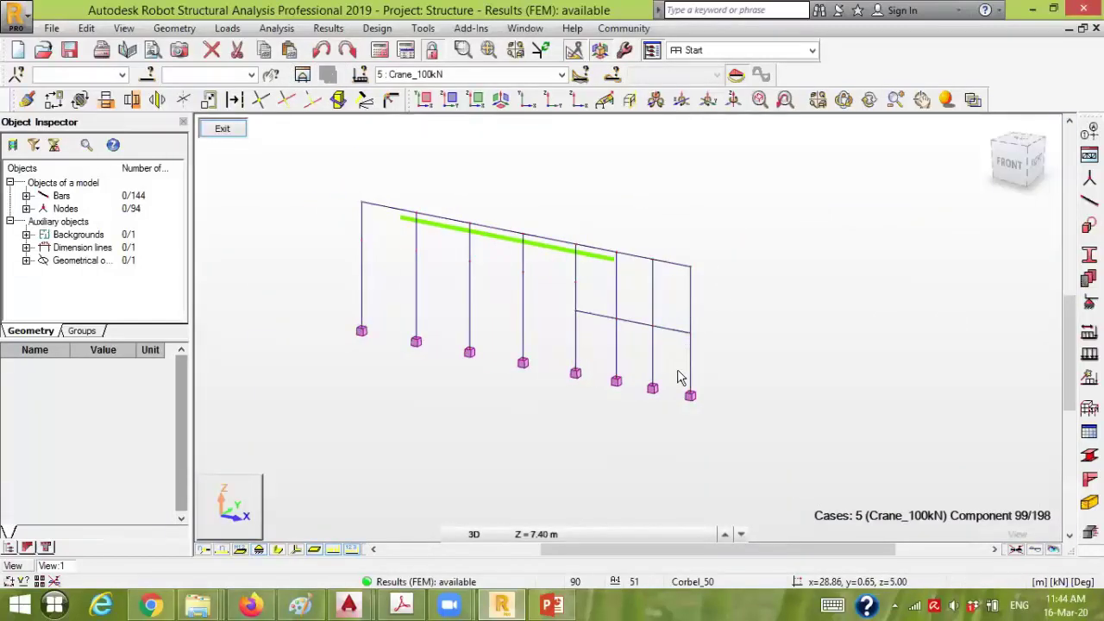
Select only the eight columns of the isolated wall, without its beams, and isolate them in another view
drag(677, 406, 741, 223)
ctrl+drag(642, 408, 660, 235)
ctrl+drag(631, 308, 635, 212)
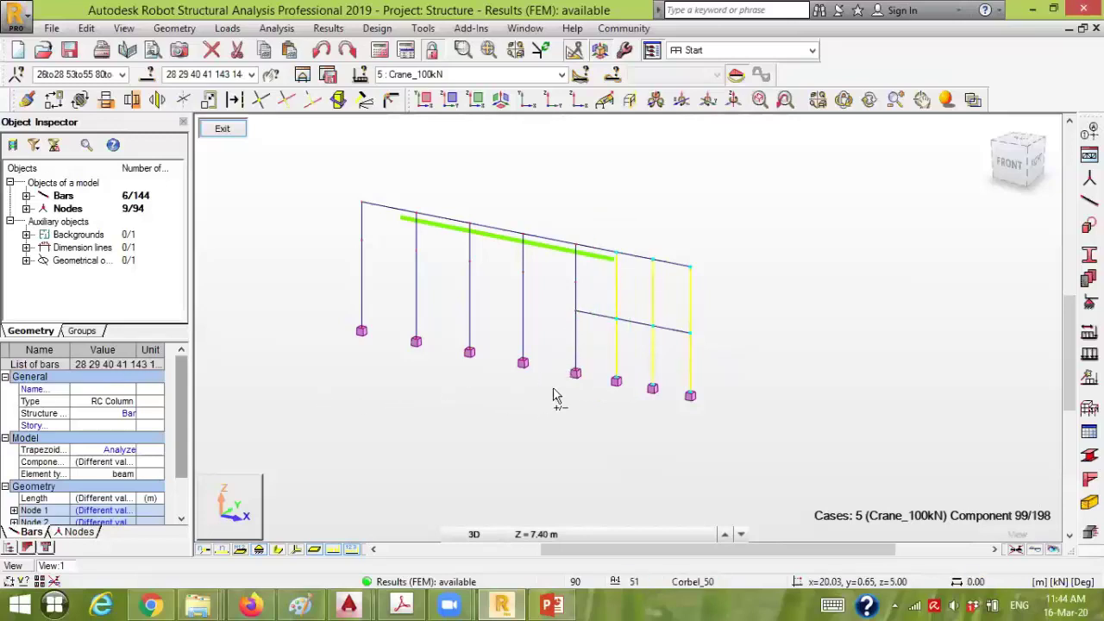
ctrl+drag(567, 387, 593, 195)
ctrl+drag(507, 385, 534, 212)
ctrl+drag(456, 374, 483, 192)
ctrl+drag(397, 360, 434, 182)
ctrl+drag(337, 354, 376, 179)
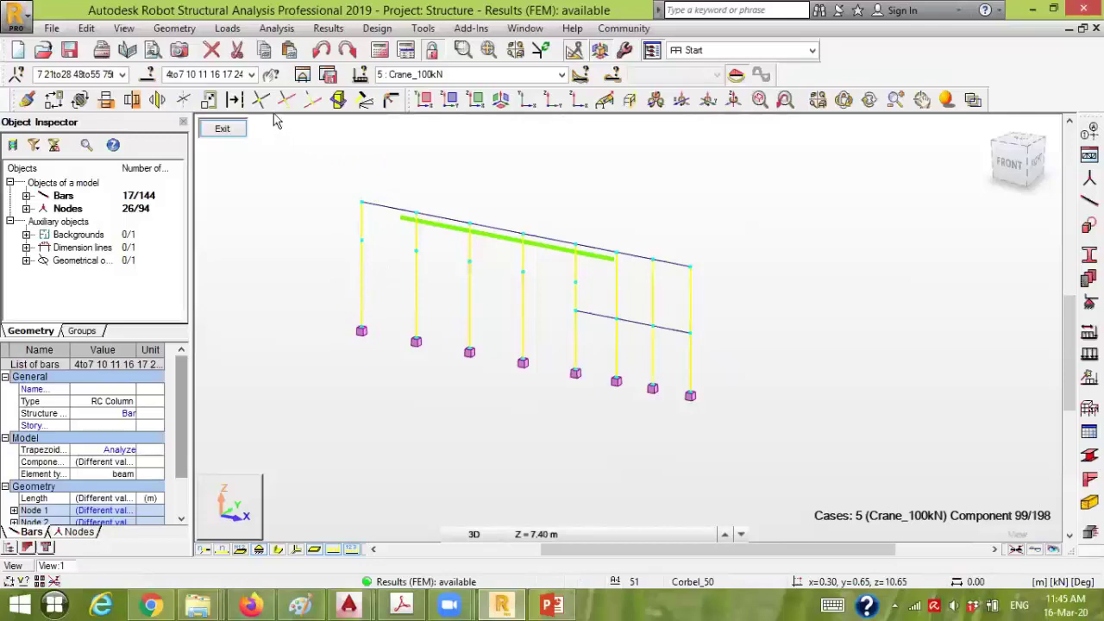
click(302, 75)
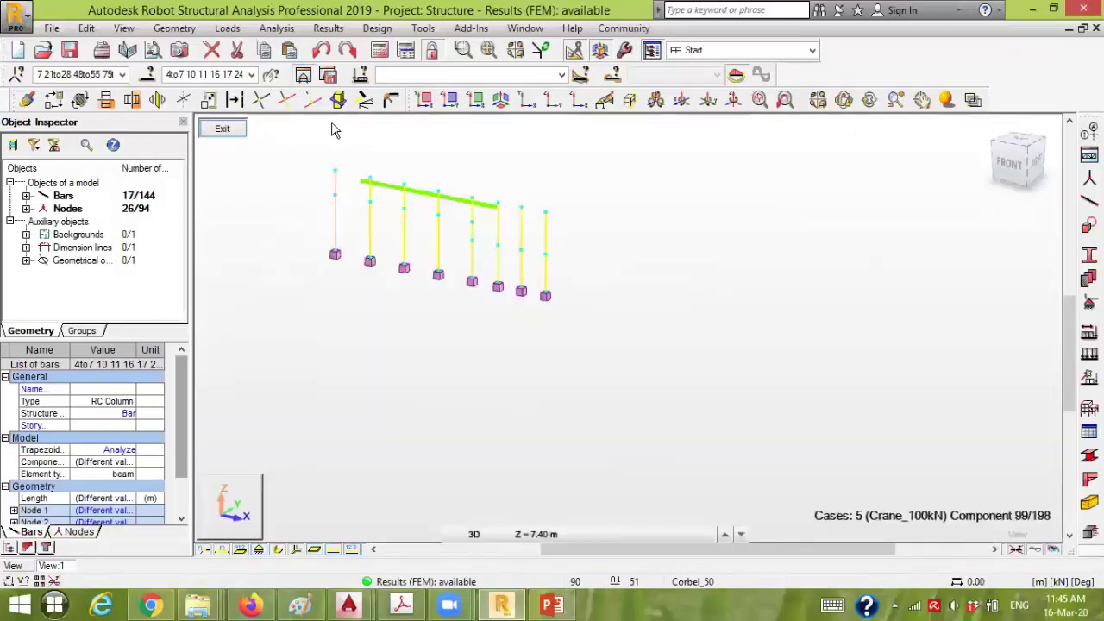
click(530, 164)
middle_drag(469, 160, 534, 224)
scroll(535, 224, up, 1)
Make WIND1 the current load case for the isolated columns
click(561, 74)
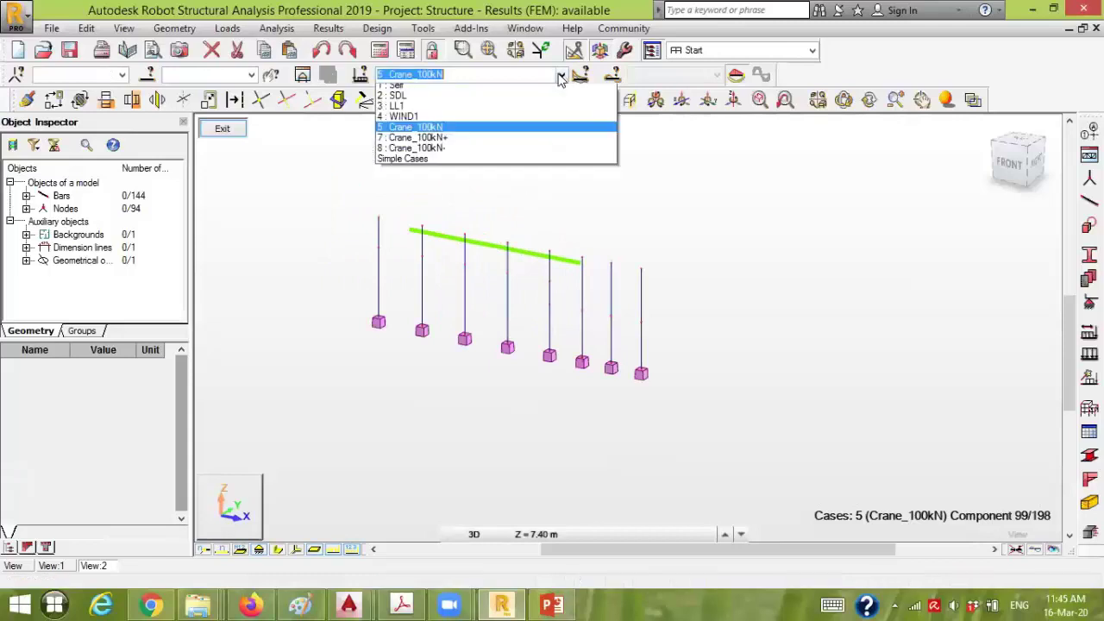
click(510, 121)
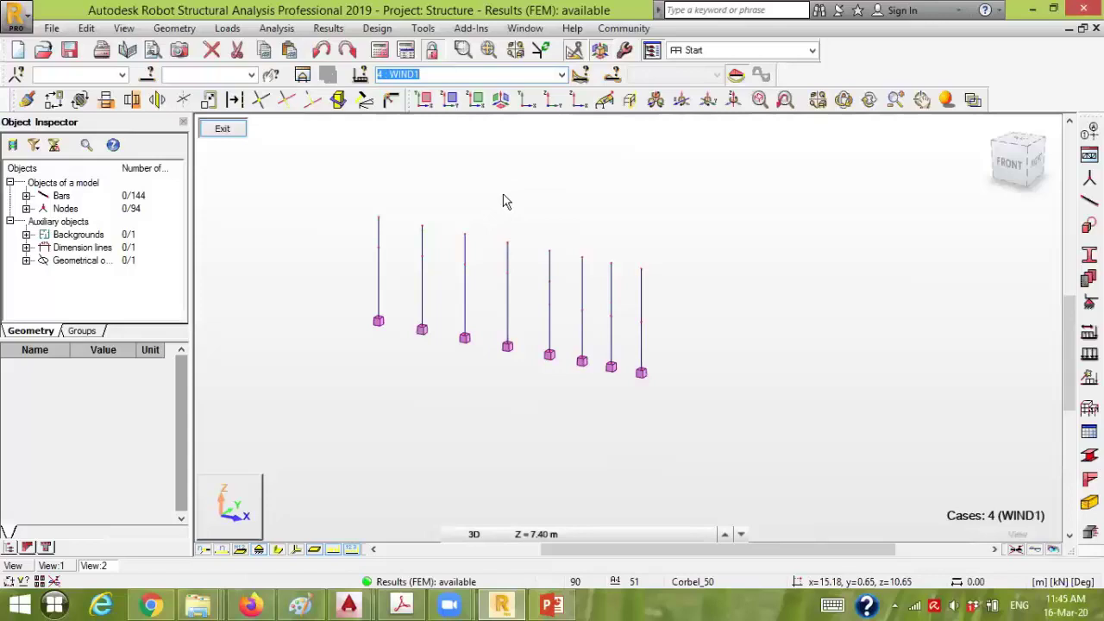
middle_drag(530, 196, 543, 207)
scroll(547, 239, up, 5)
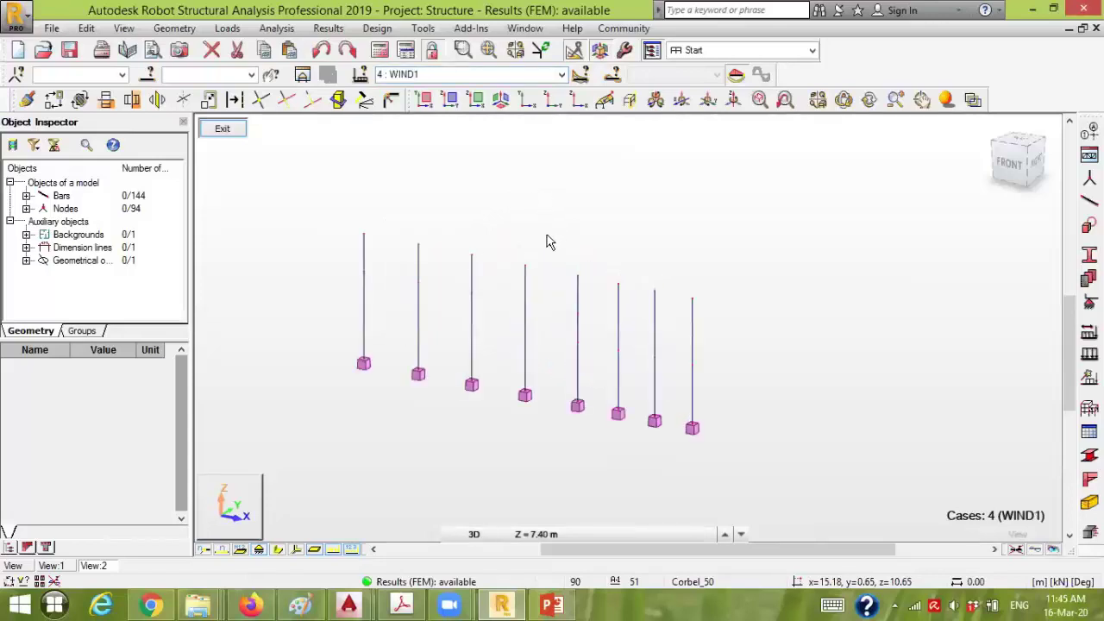
middle_drag(549, 262, 561, 202)
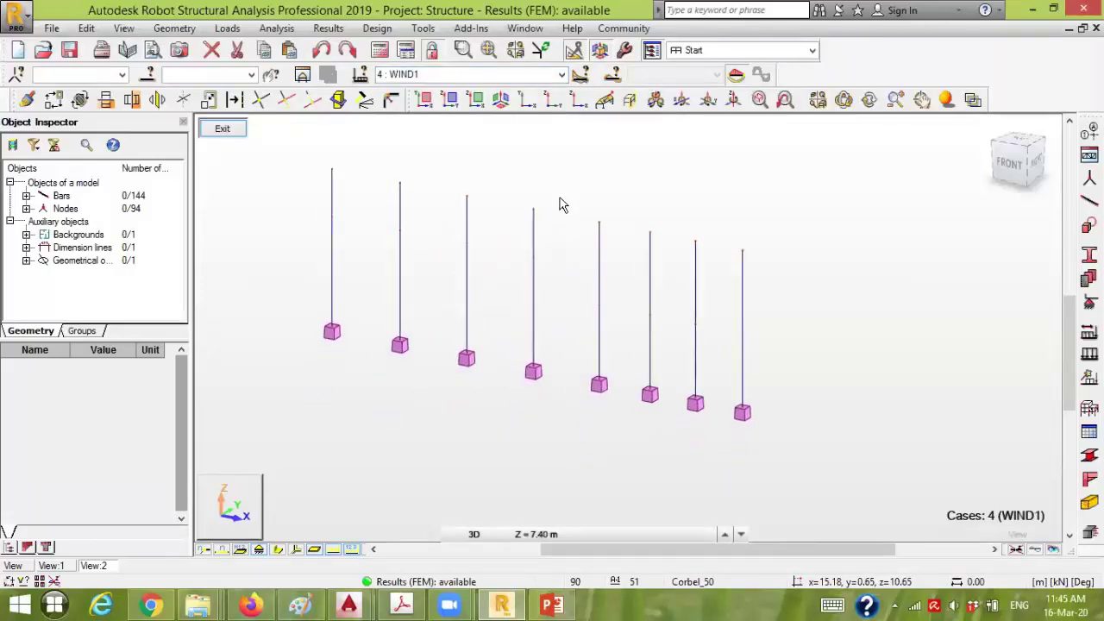
scroll(561, 217, up, 2)
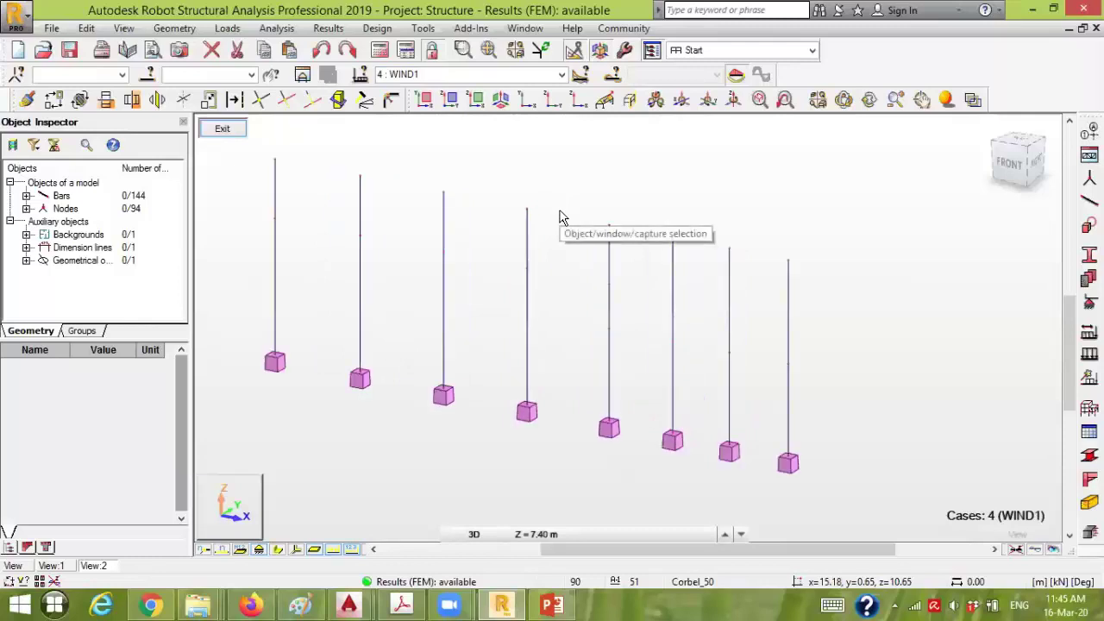
middle_drag(564, 216, 588, 225)
scroll(588, 227, down, 1)
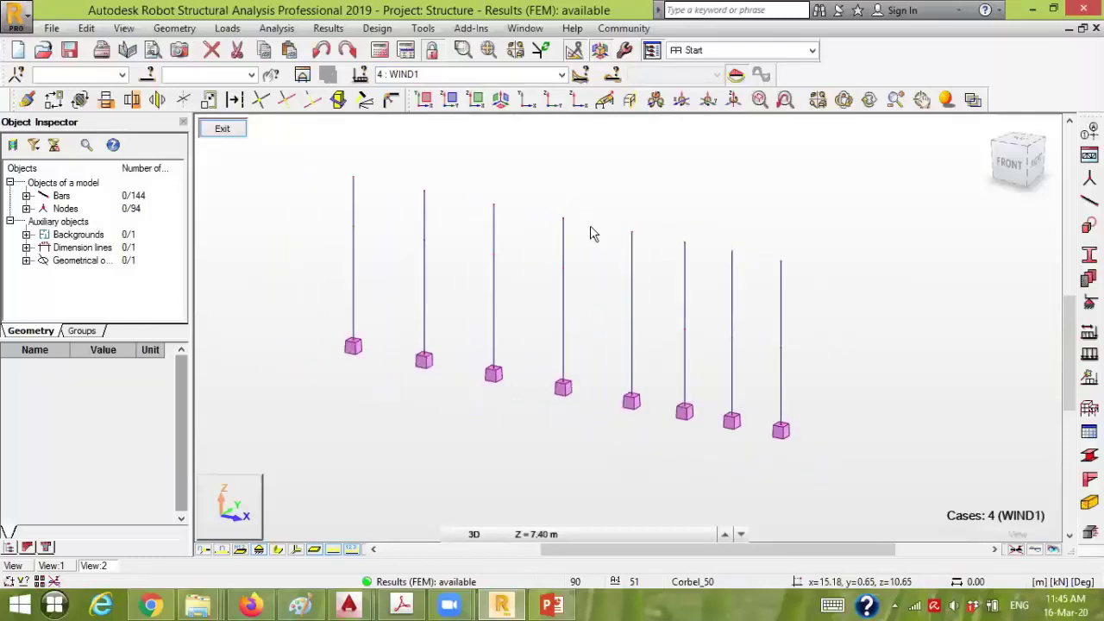
scroll(592, 233, up, 1)
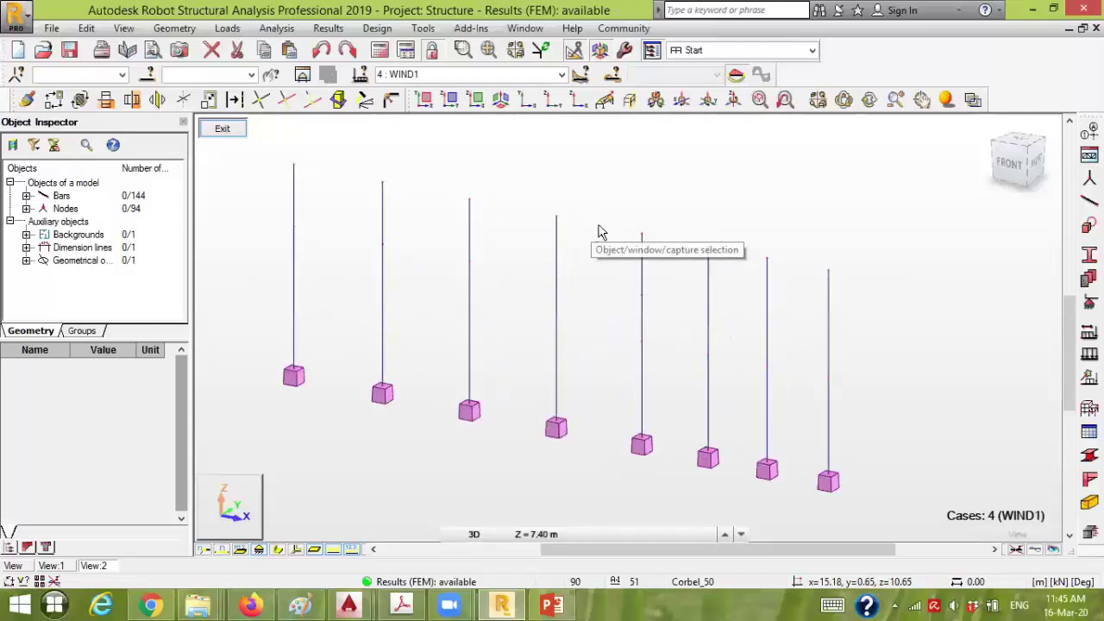
scroll(601, 232, down, 1)
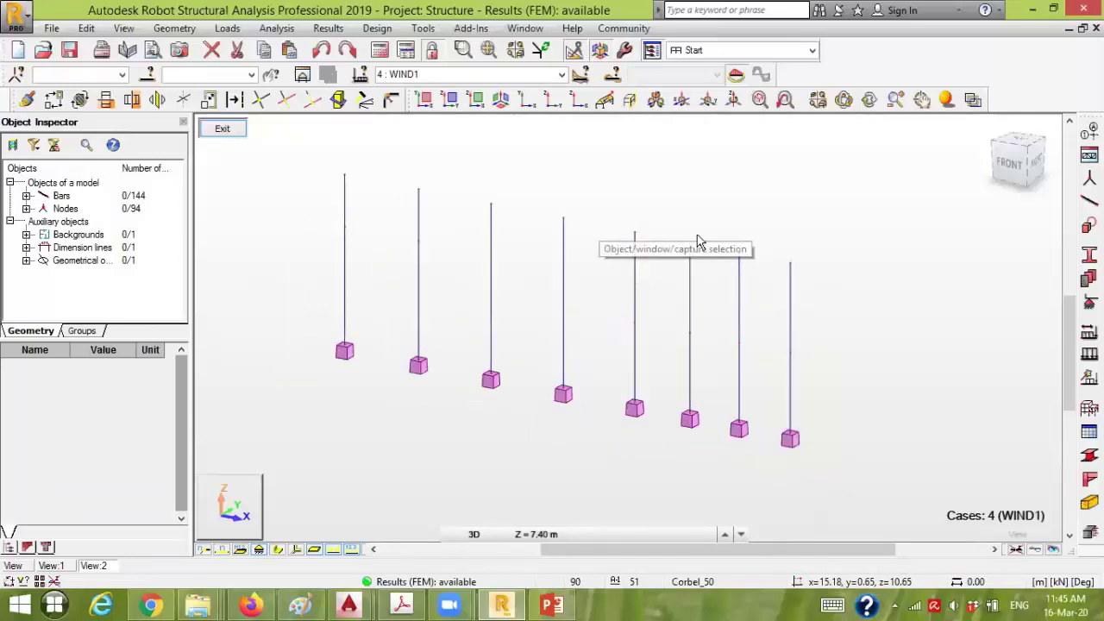
middle_drag(810, 296, 772, 300)
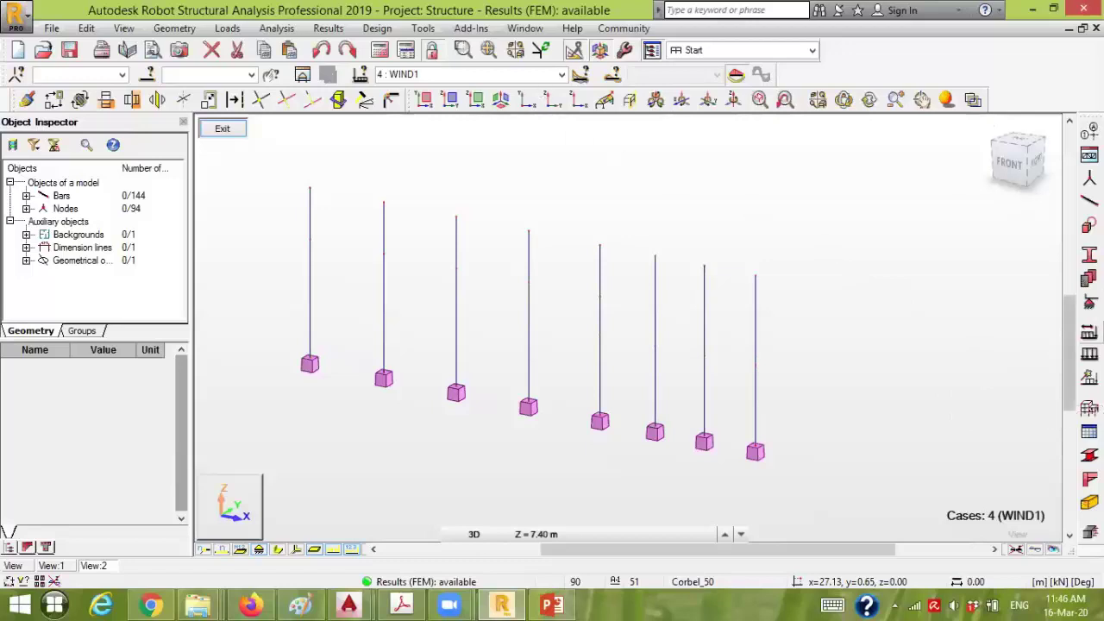
Start a planar bar load with its plane defined by nodes 21 and 28 at the end column bases and 55 at the last column's top
click(1088, 355)
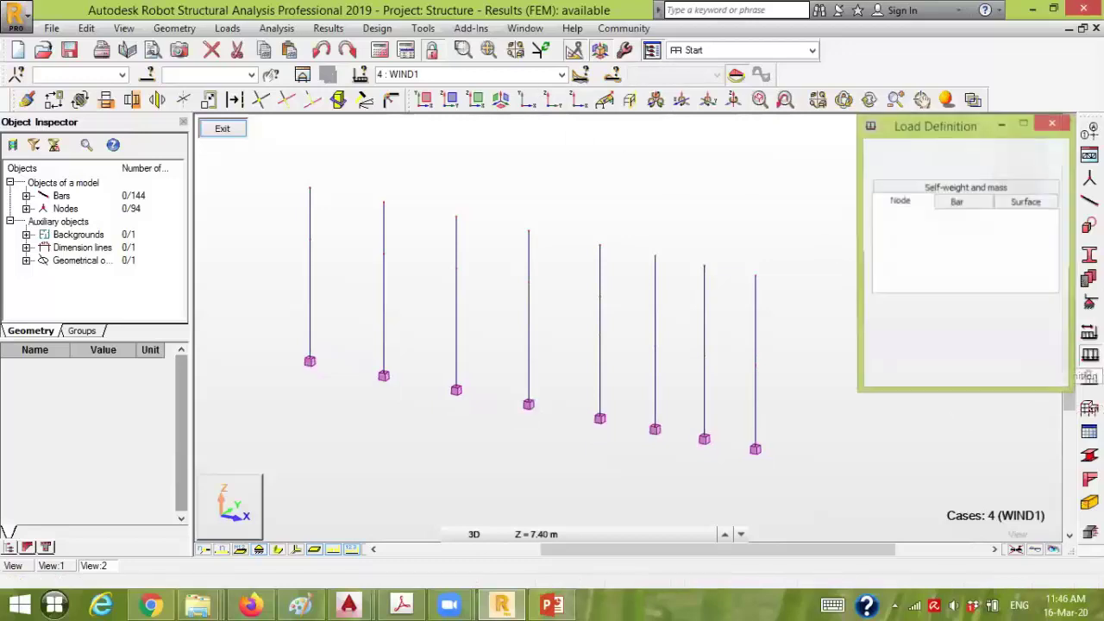
click(973, 203)
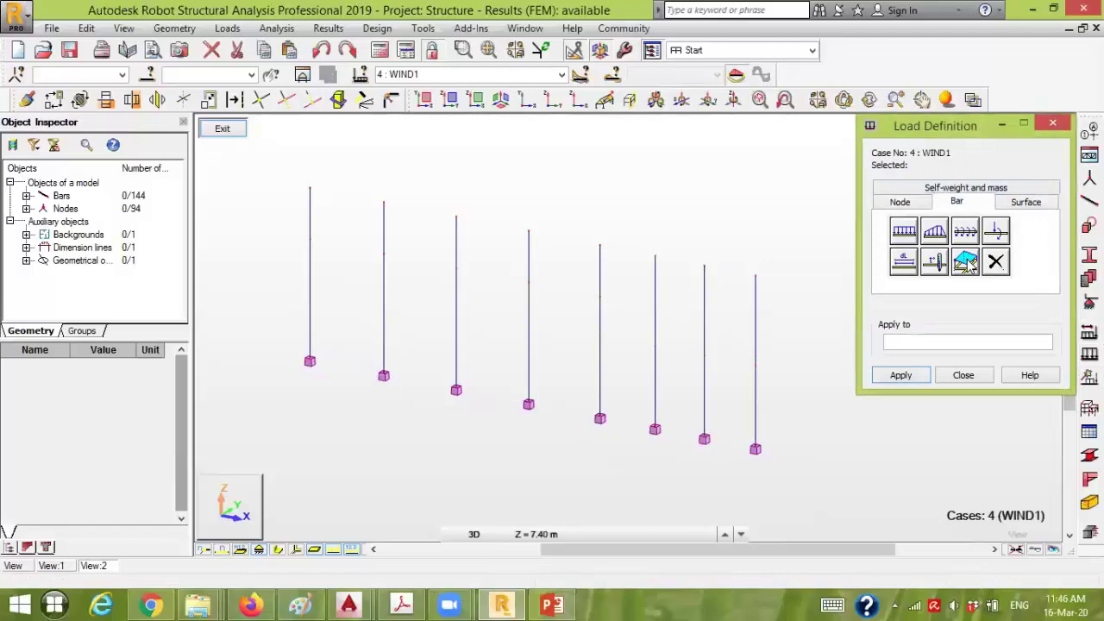
click(965, 262)
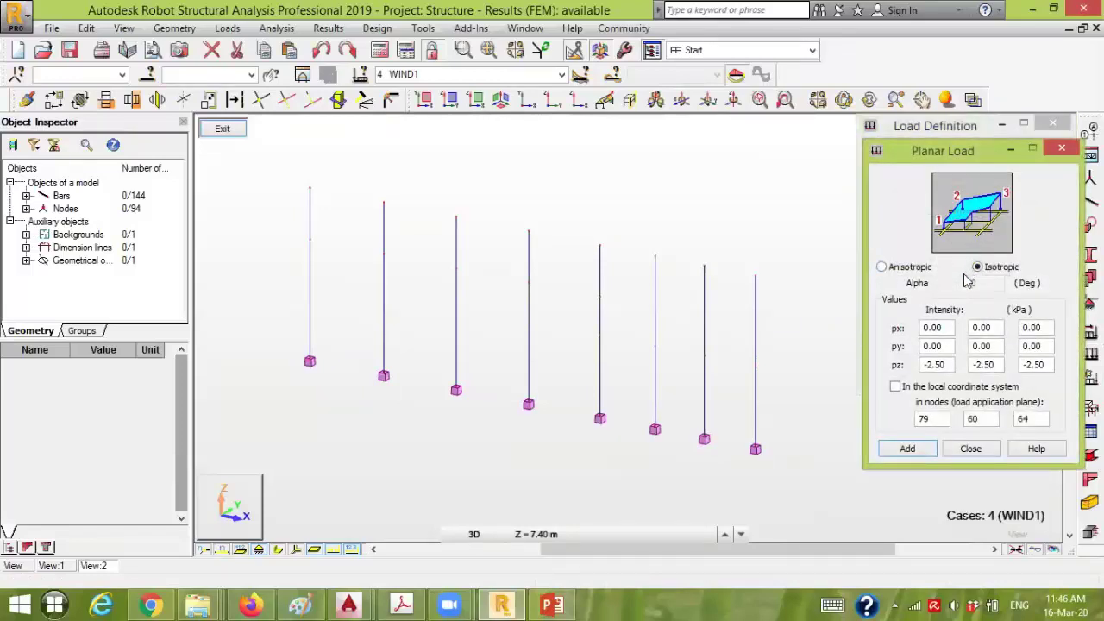
click(934, 419)
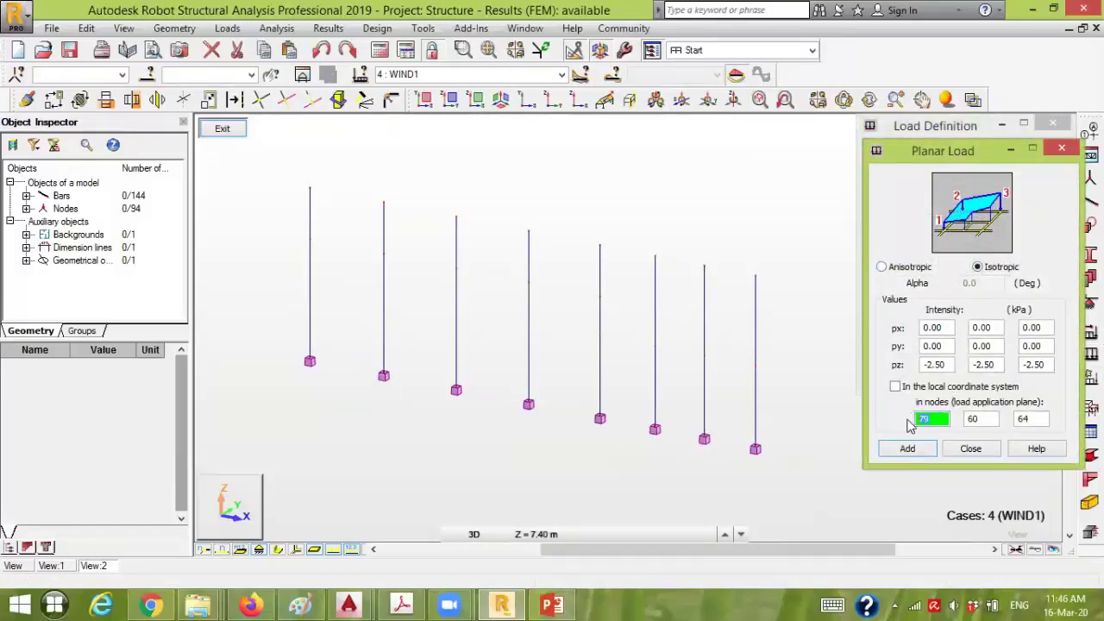
click(313, 363)
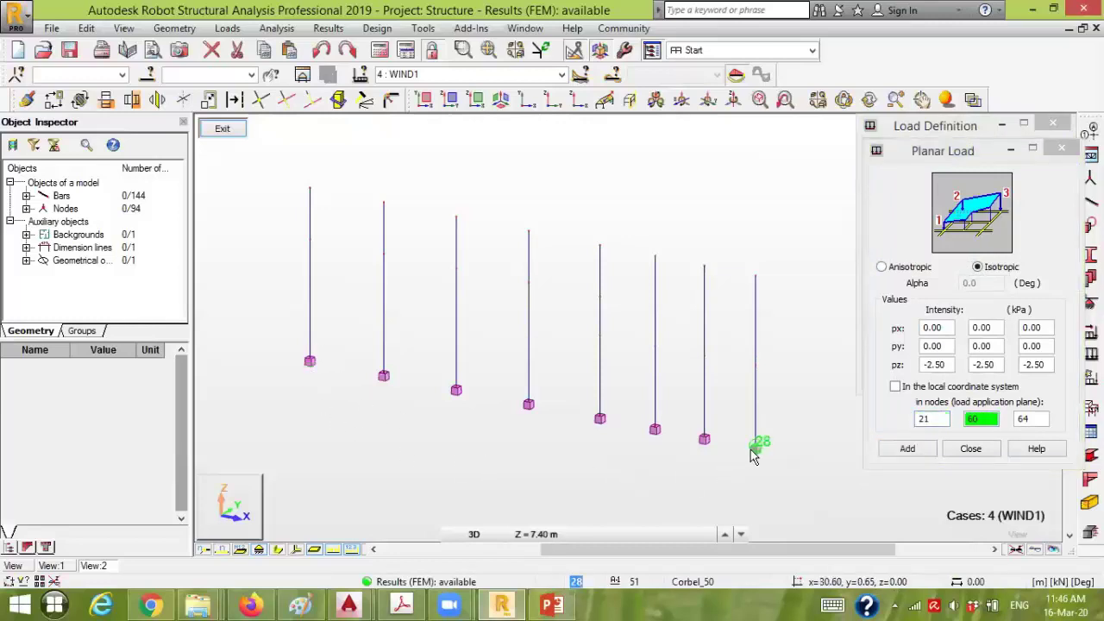
click(756, 448)
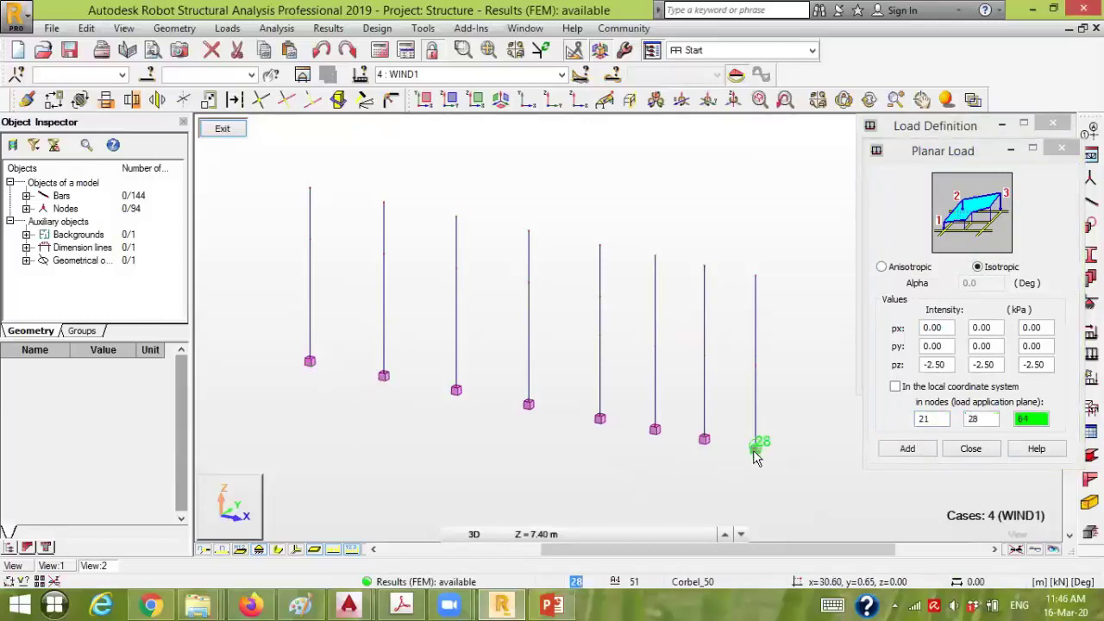
click(756, 277)
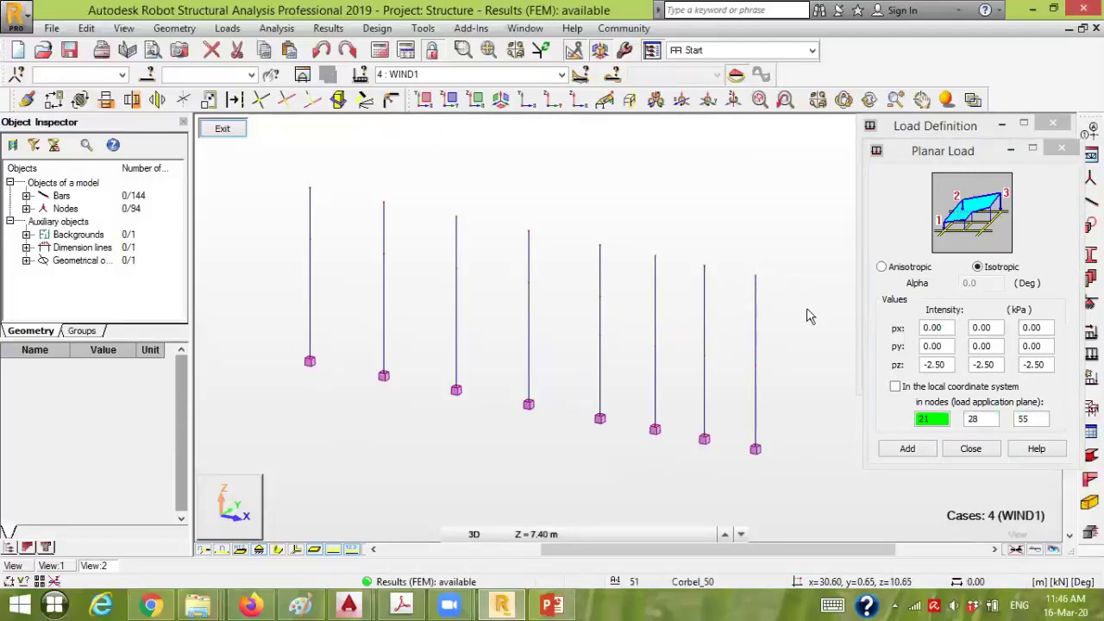
Set the planar load's pz to 0 at all three nodes and py to 1 kPa at the third node, and add the load
drag(943, 365, 912, 364)
text(0)
double_click(988, 364)
text(0)
double_click(1048, 364)
text(0)
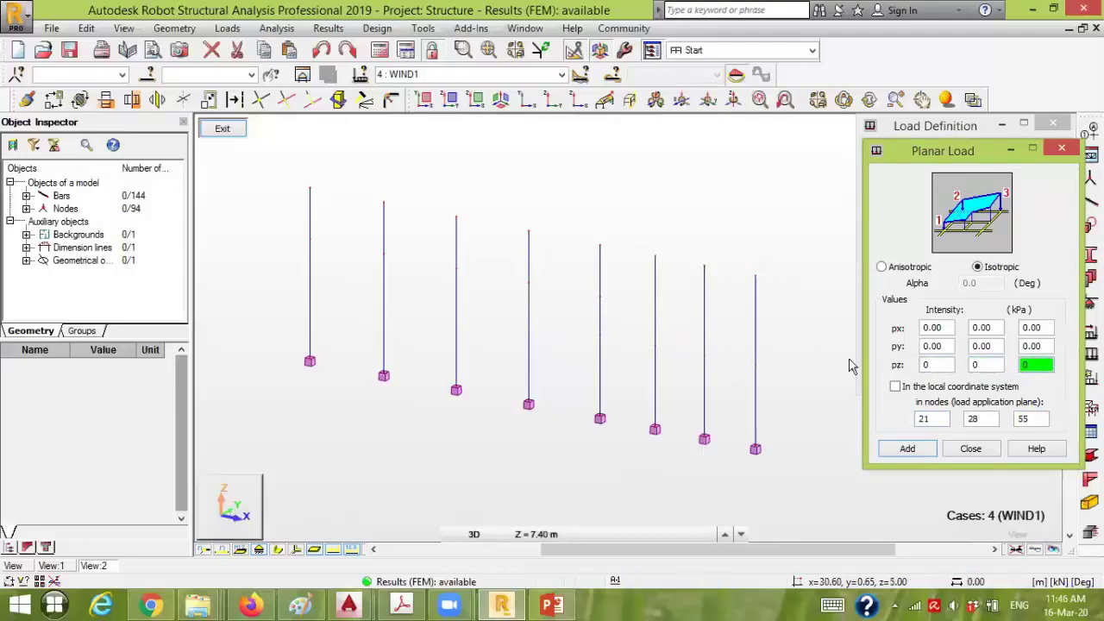
double_click(944, 345)
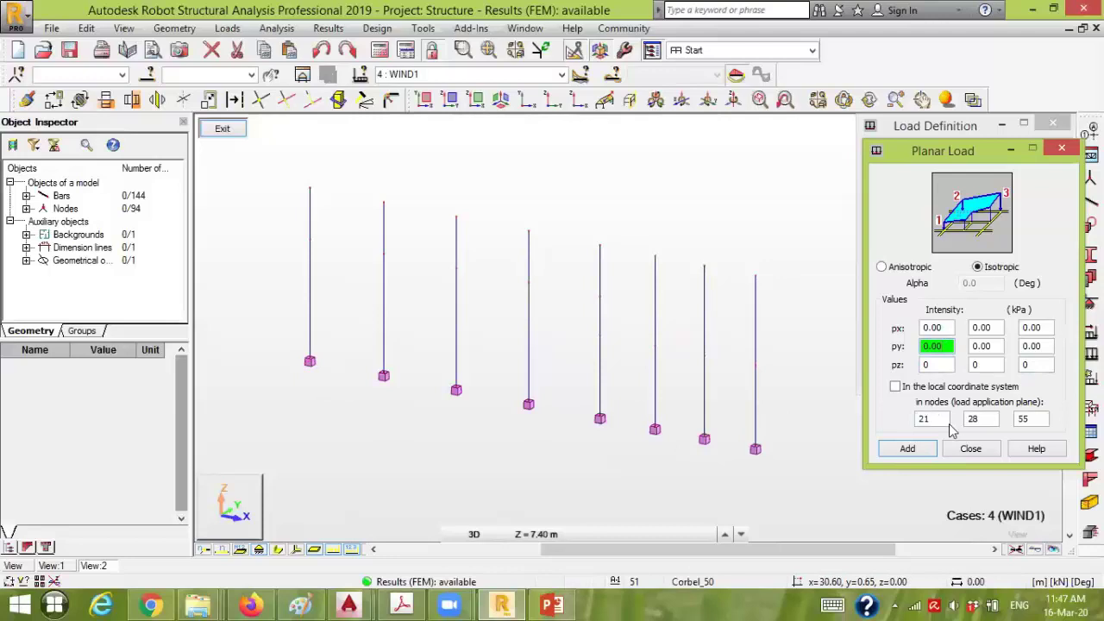
click(995, 347)
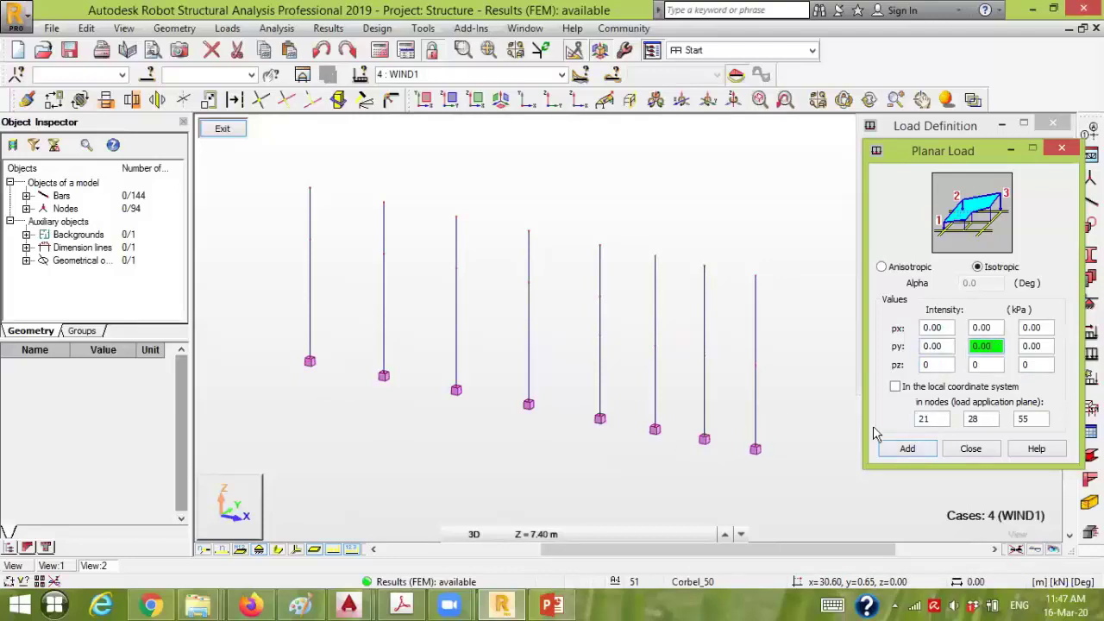
click(1042, 346)
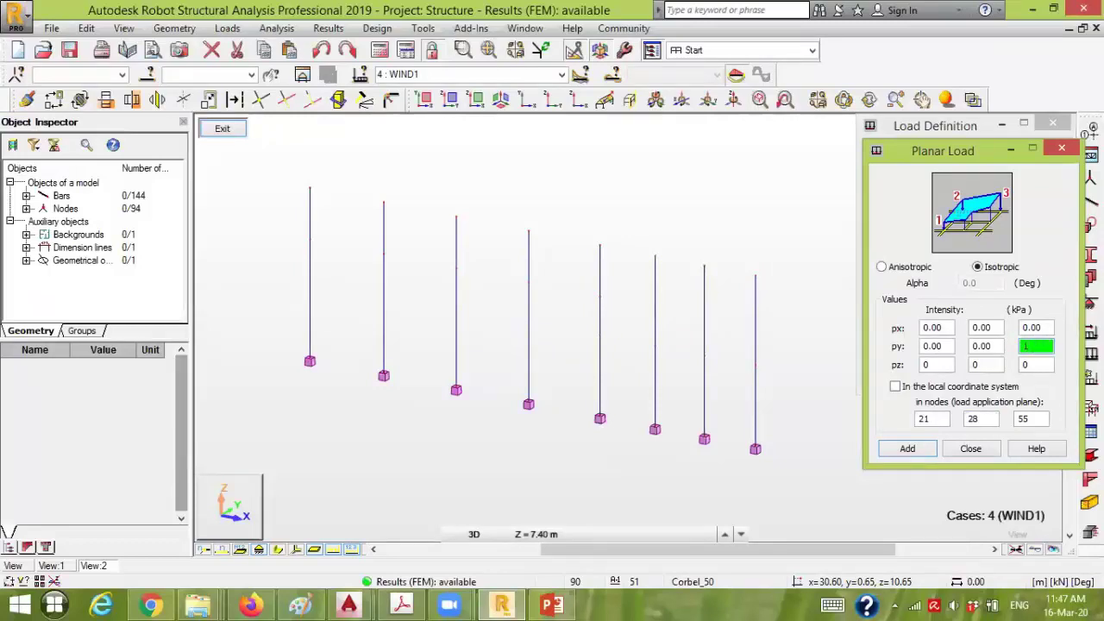
text(1)
click(907, 449)
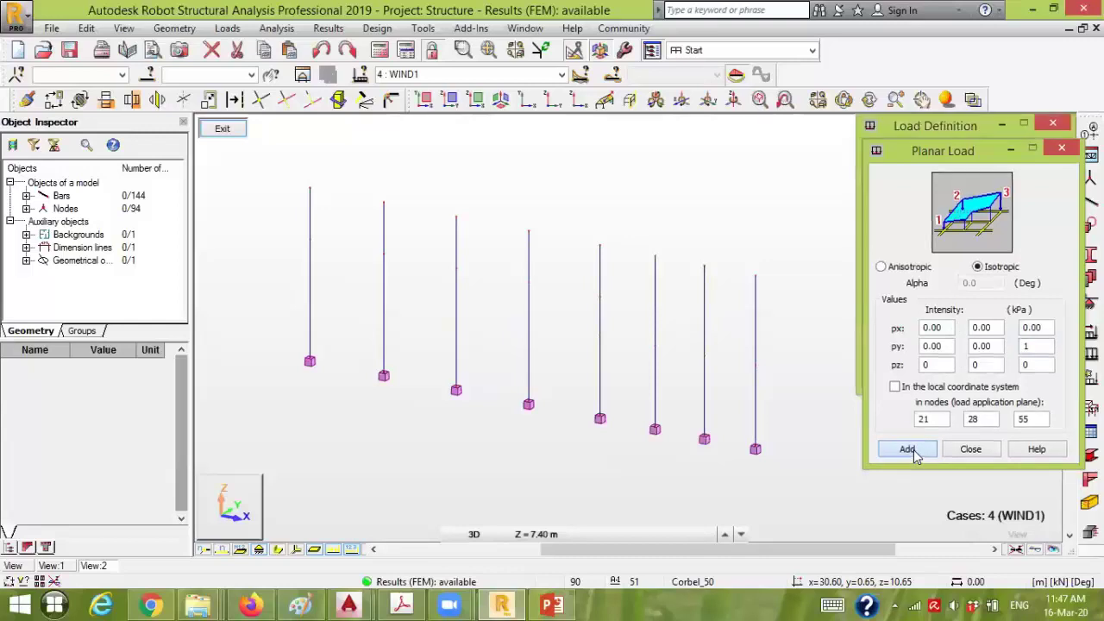
Apply the planar load to all eight isolated columns, hide the load values and return to the full model
drag(271, 429, 290, 125)
click(898, 379)
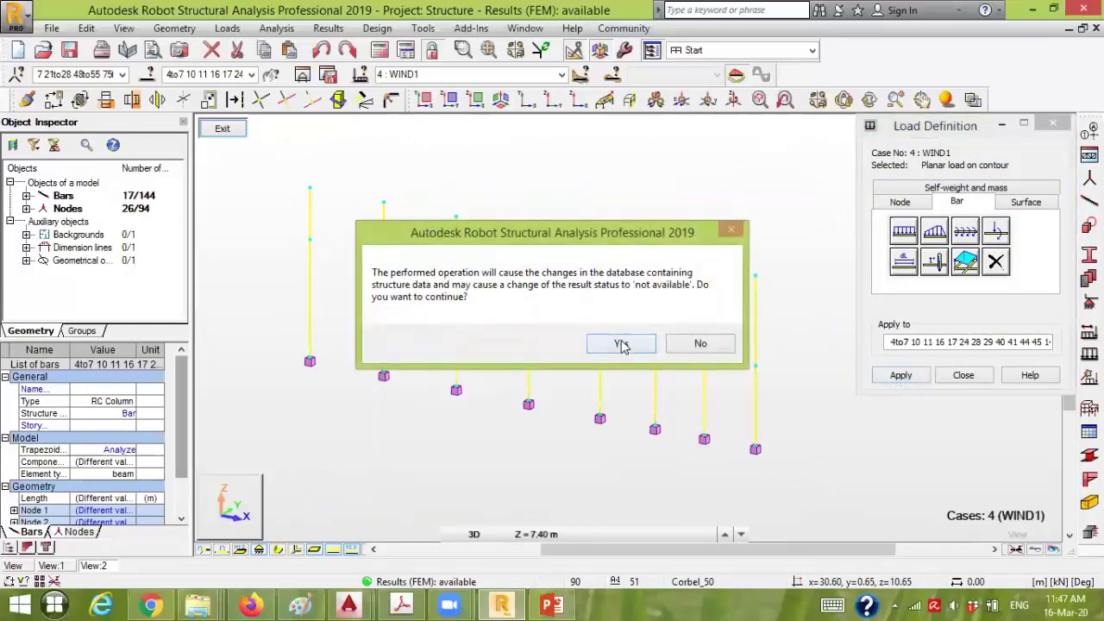
click(621, 345)
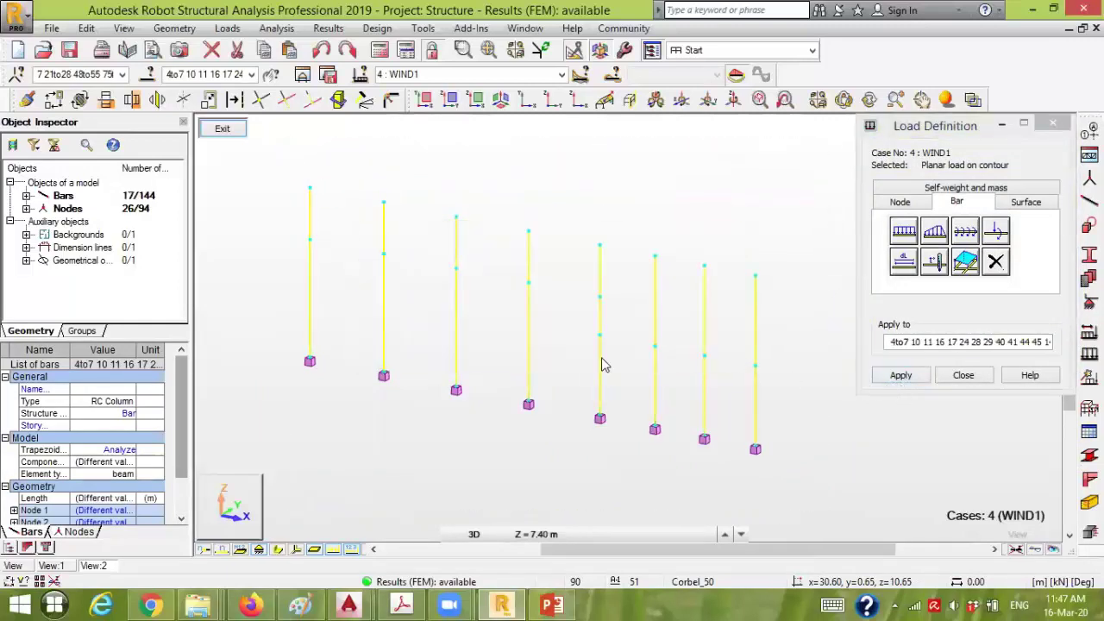
click(352, 549)
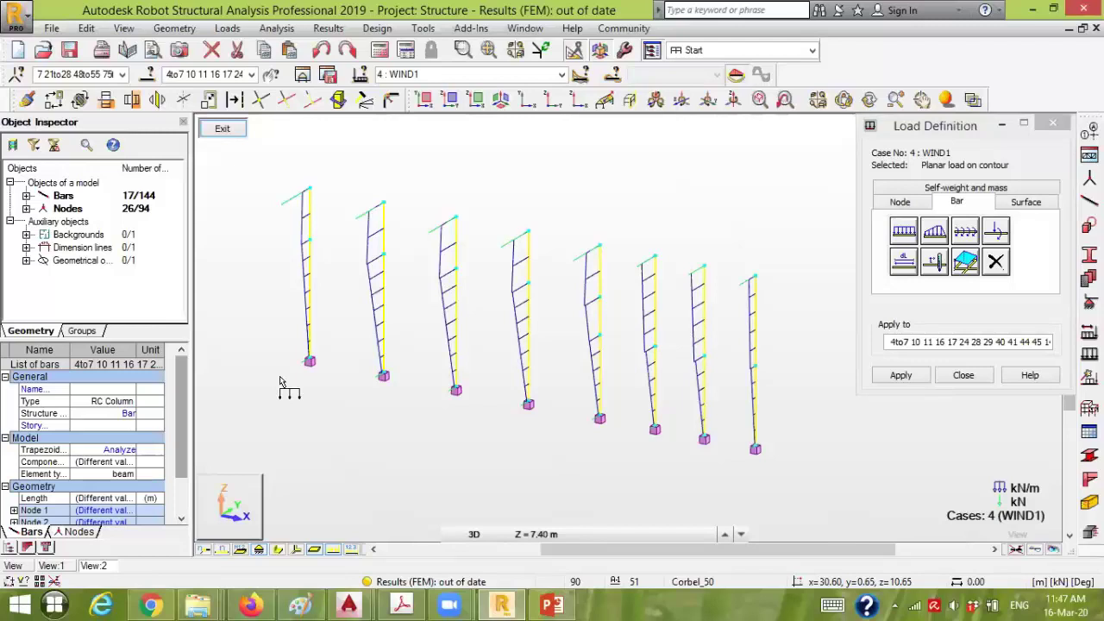
click(226, 130)
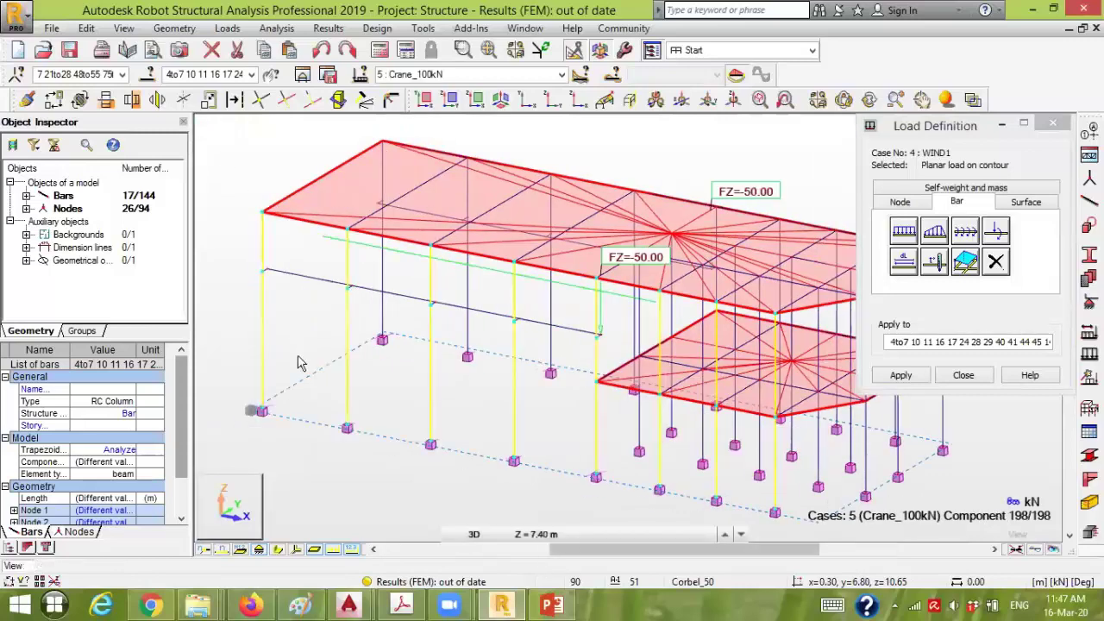
Switch the active load case to 4: WIND1 and hide its load symbols and load values in the model view
scroll(371, 475, down, 3)
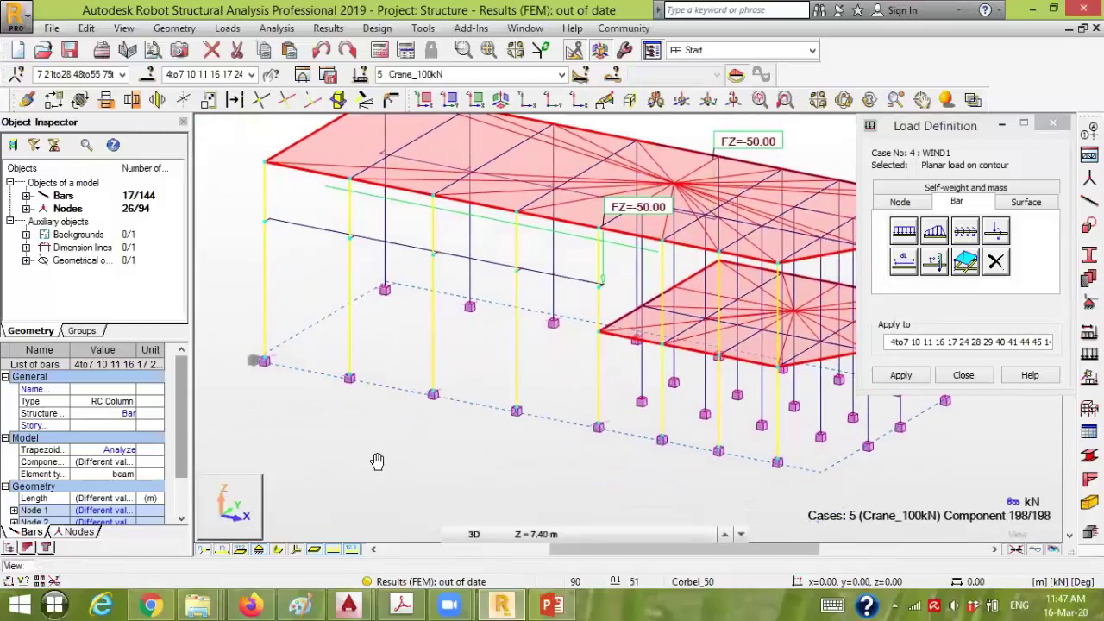
click(561, 74)
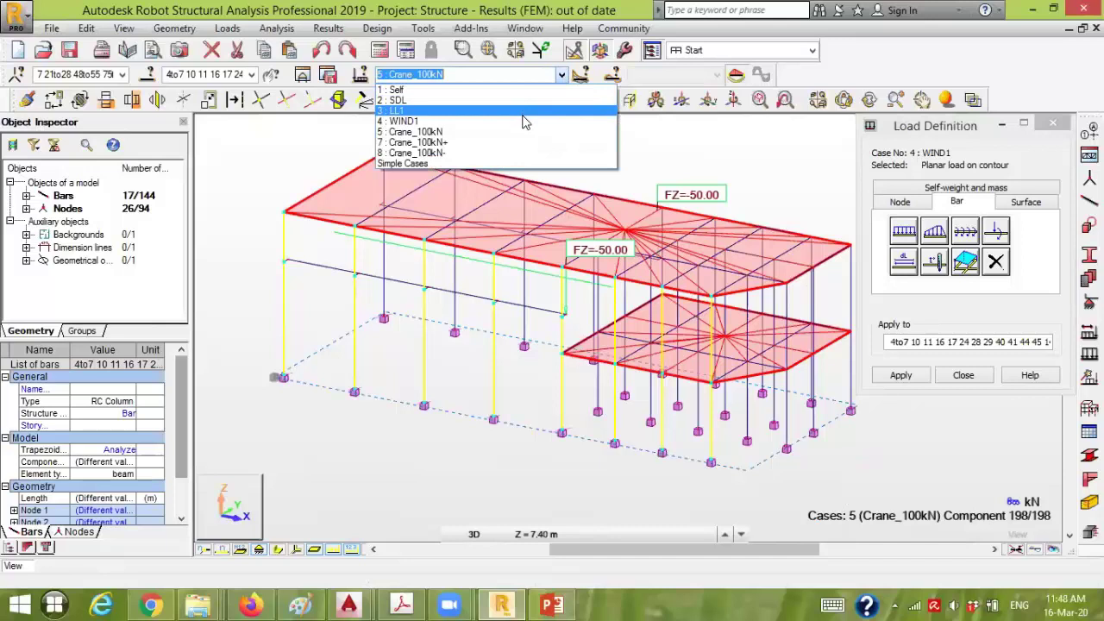
click(526, 121)
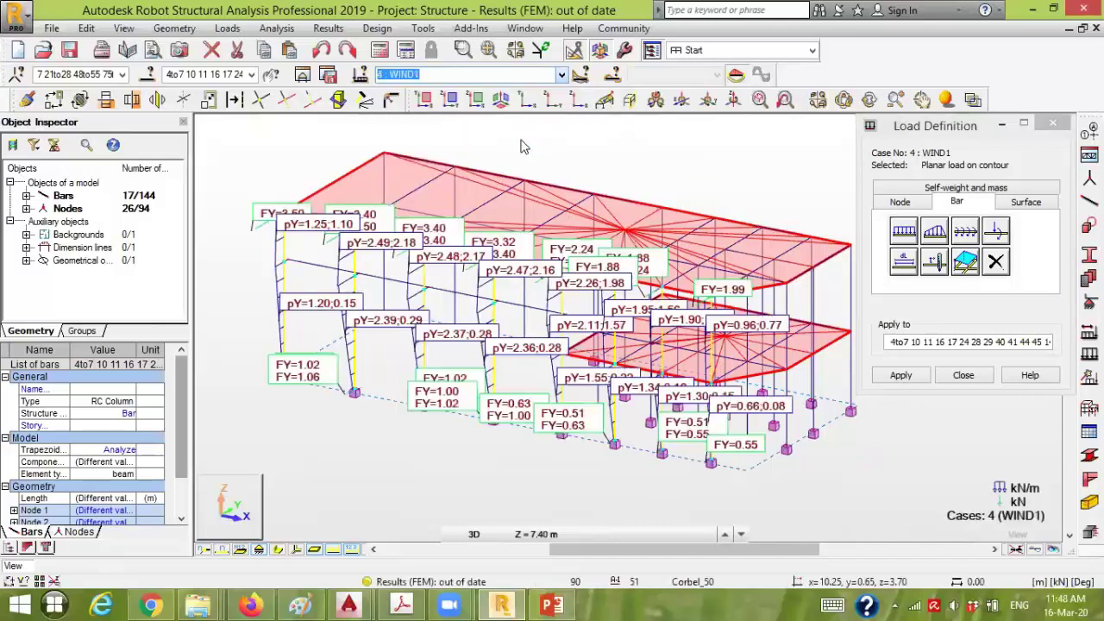
click(355, 549)
click(334, 549)
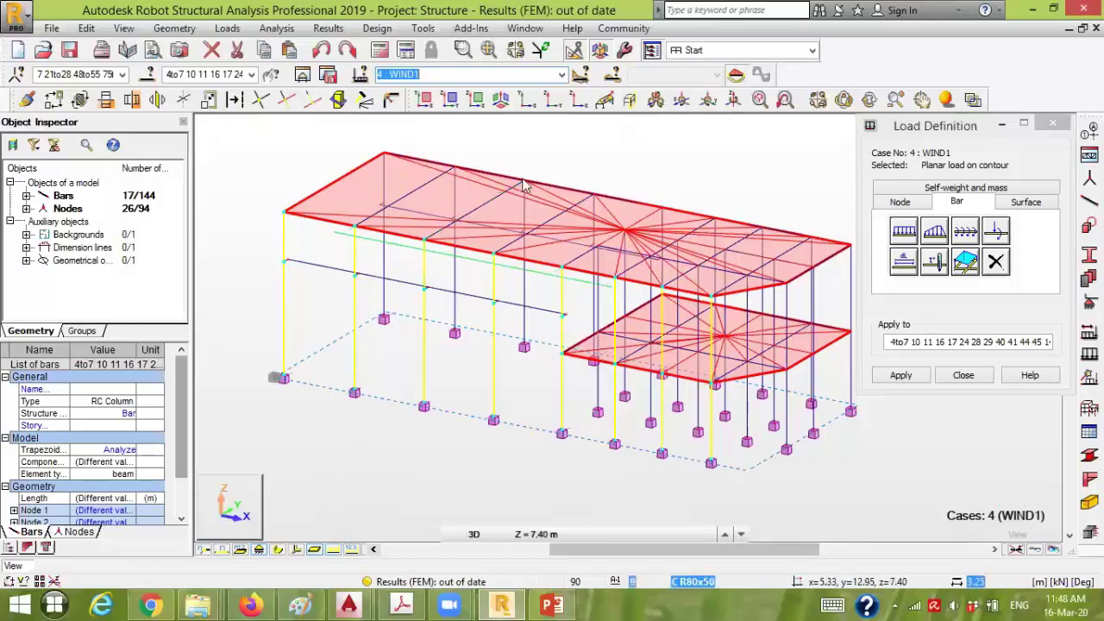
Select all bars of the longitudinal frame on the far Y side of the structure and isolate them in a separate 3D view
click(552, 101)
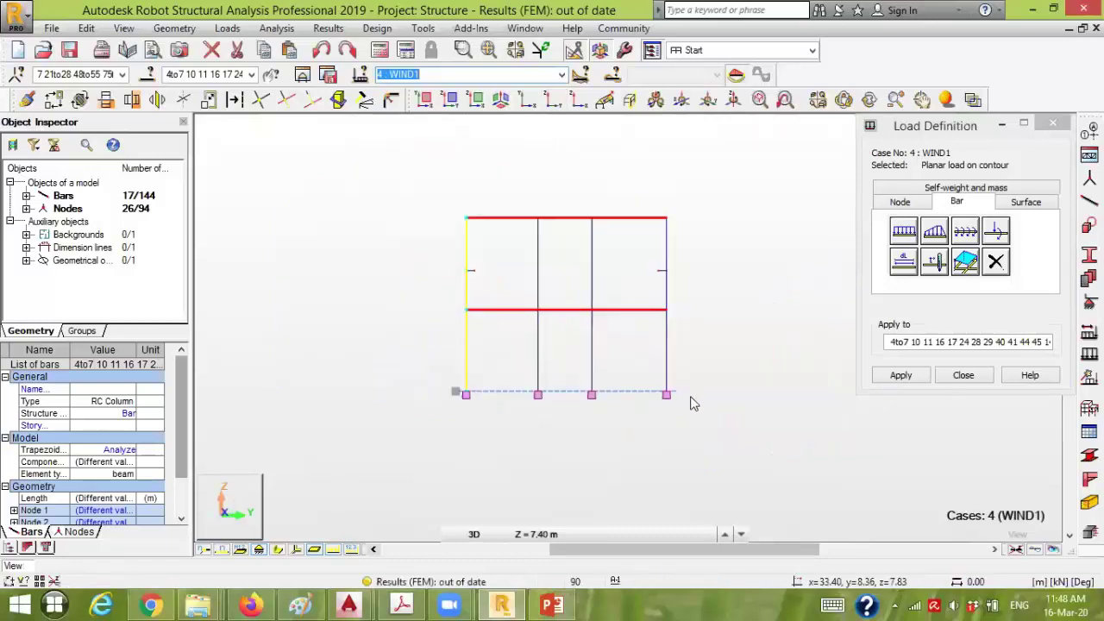
click(963, 375)
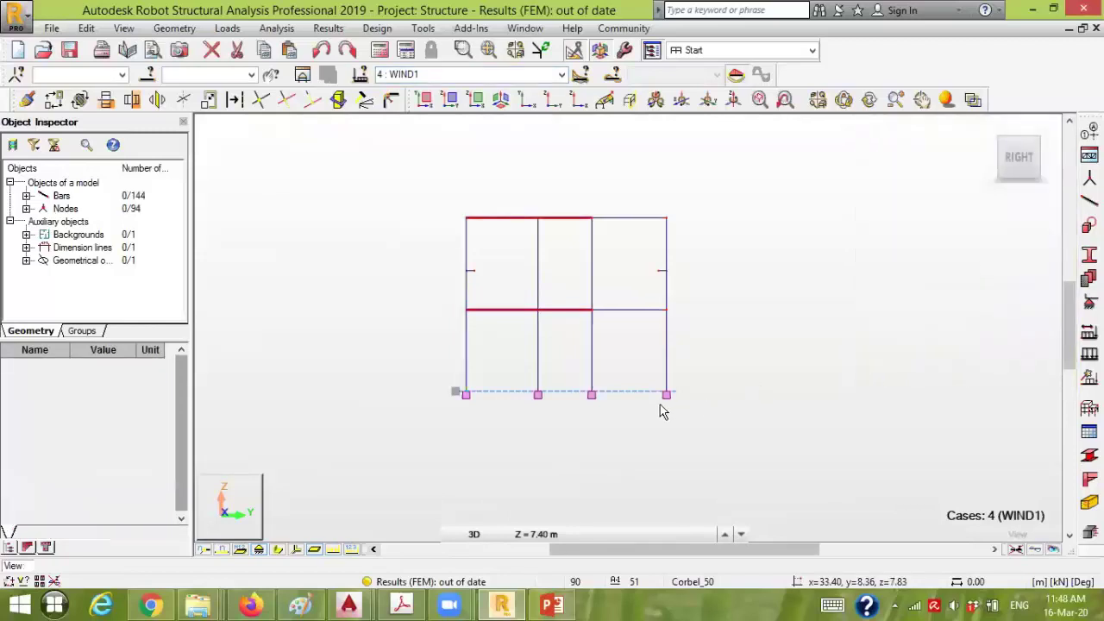
drag(698, 351, 735, 203)
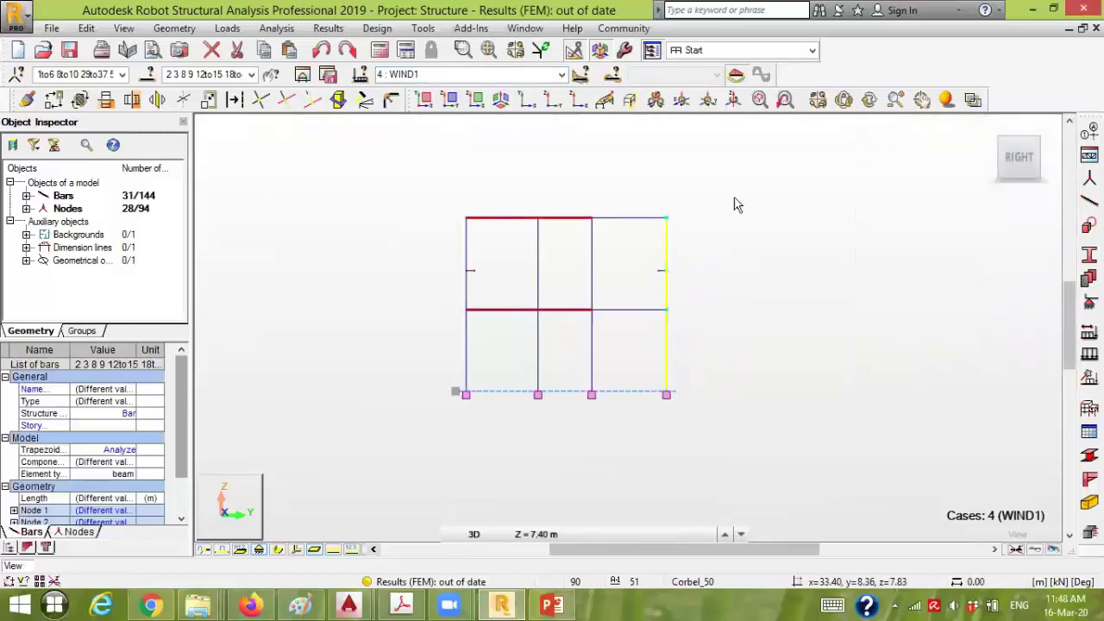
click(500, 99)
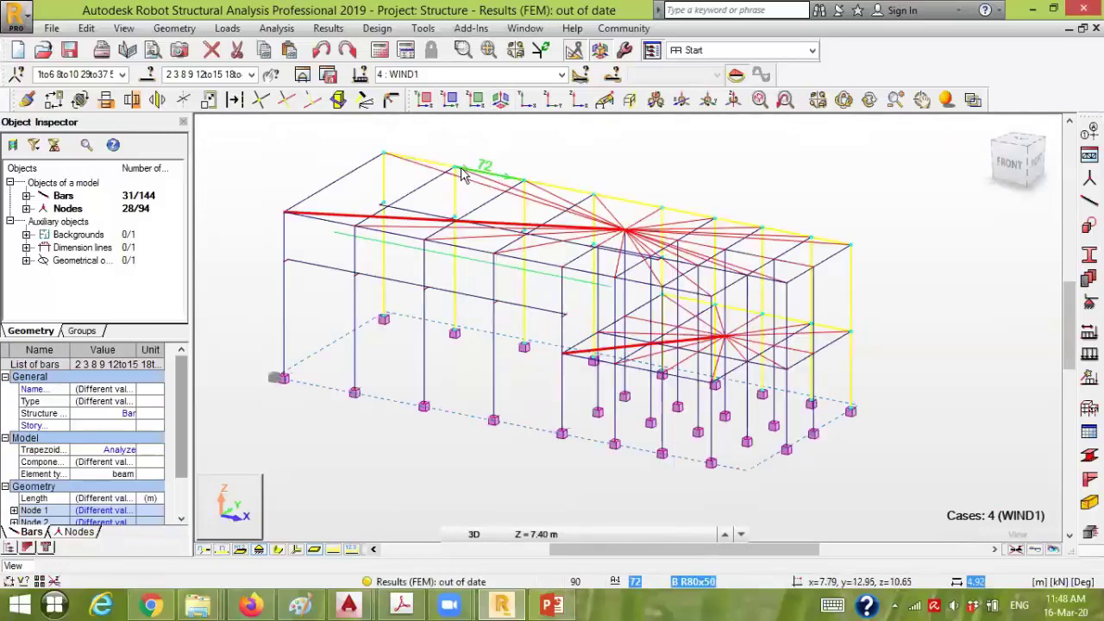
click(310, 99)
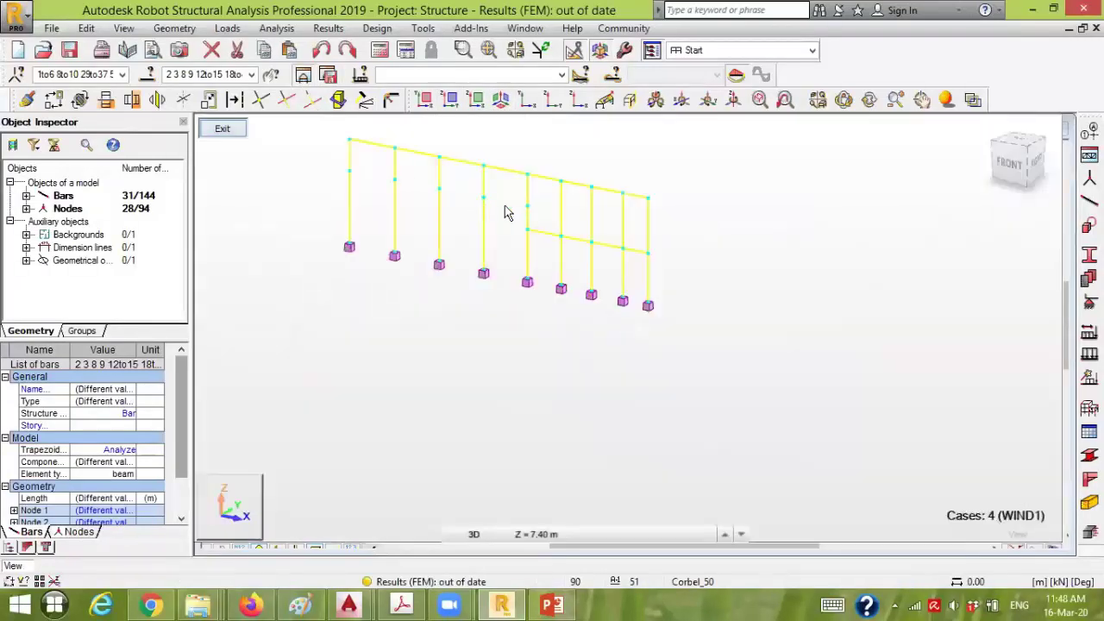
Select only the nine columns of the isolated frame, leaving out its beams, and isolate them in another separate view
click(724, 353)
middle_drag(609, 399, 633, 434)
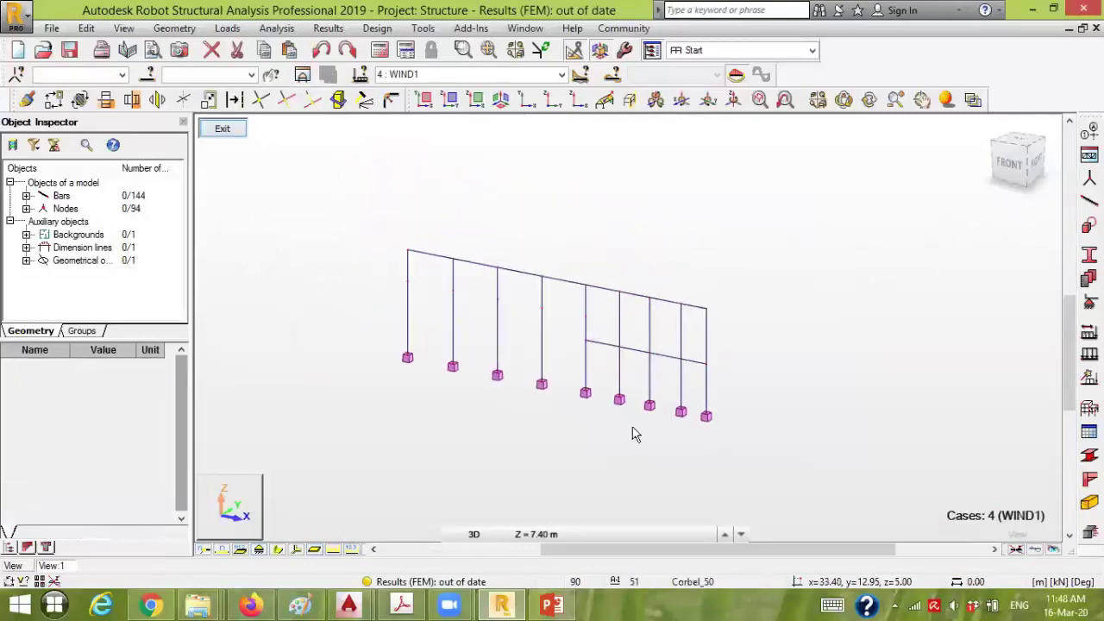
scroll(634, 434, up, 1)
drag(717, 429, 815, 223)
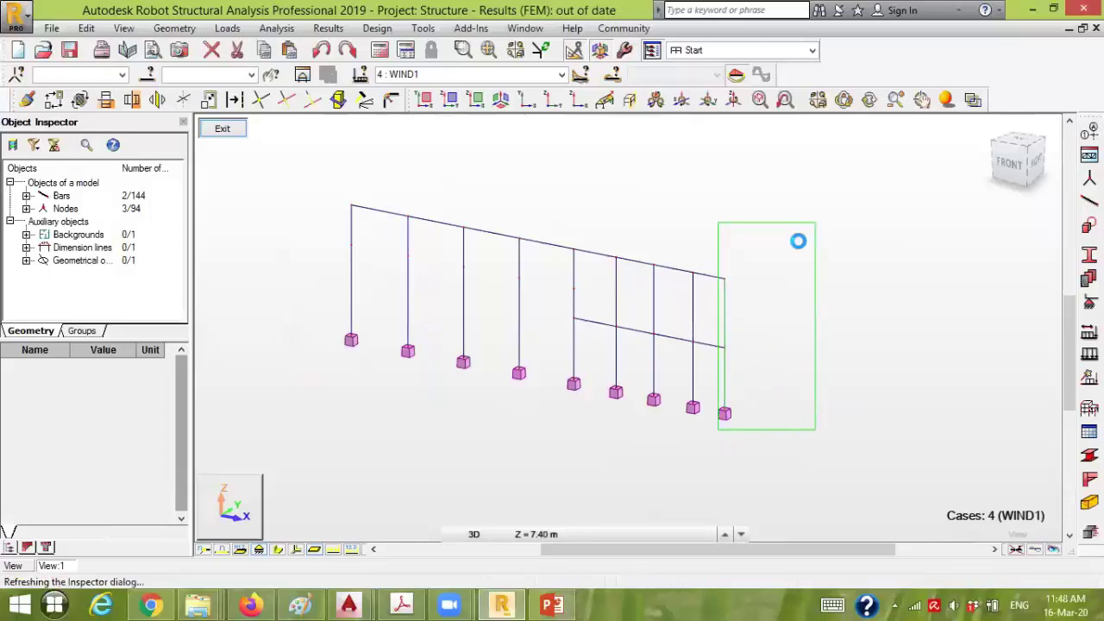
drag(675, 428, 700, 261)
drag(638, 433, 668, 245)
drag(598, 412, 631, 225)
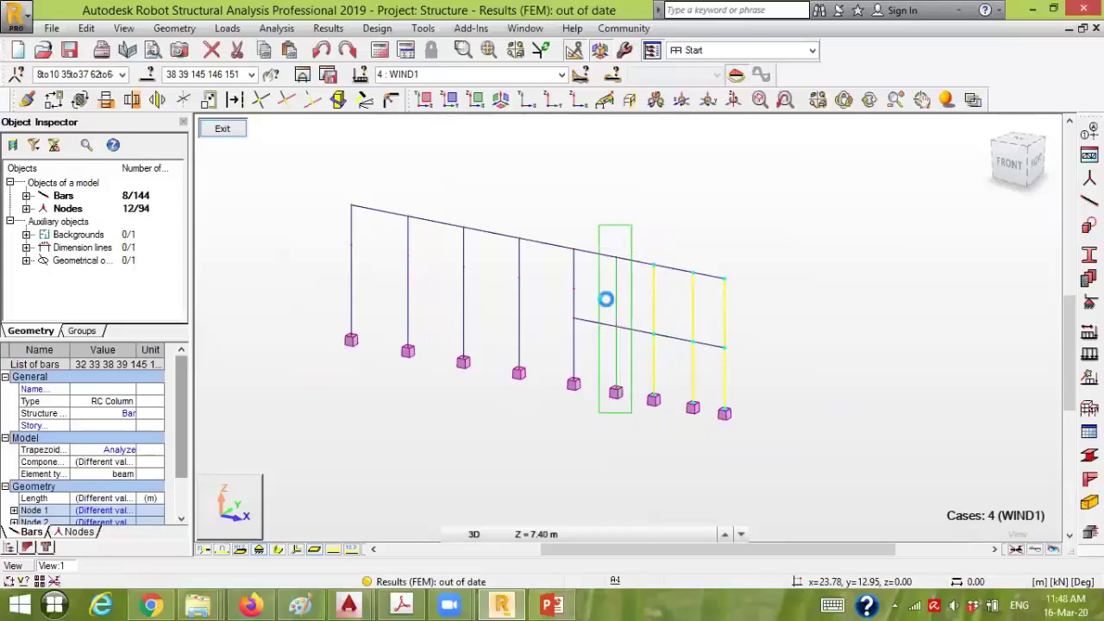
drag(559, 406, 598, 222)
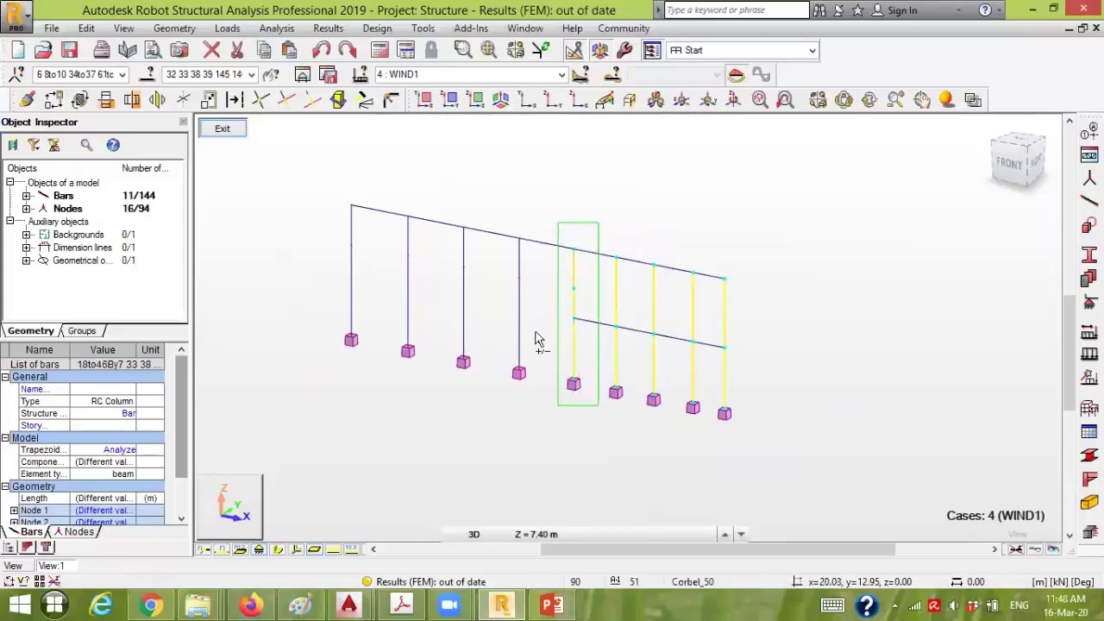
drag(507, 394, 541, 209)
drag(450, 394, 484, 210)
drag(394, 375, 425, 182)
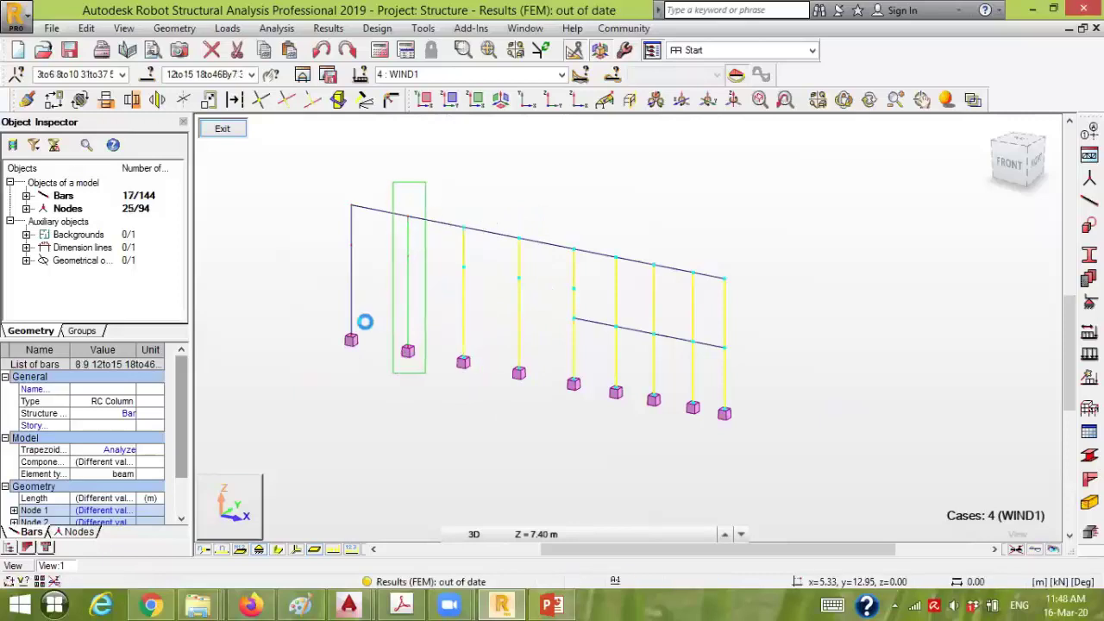
drag(326, 366, 371, 173)
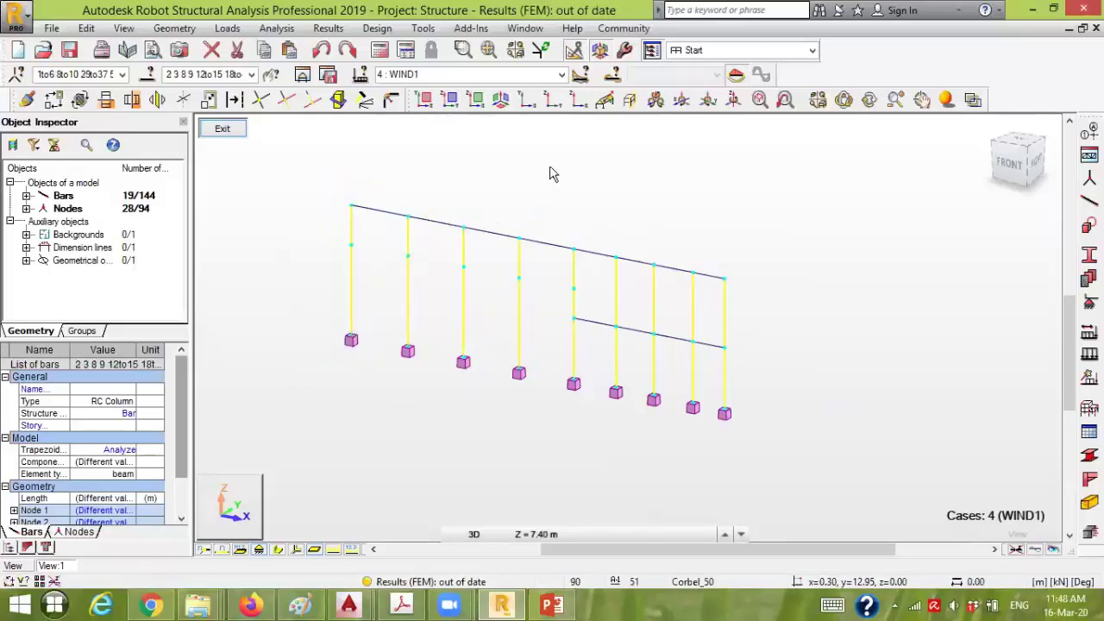
click(303, 74)
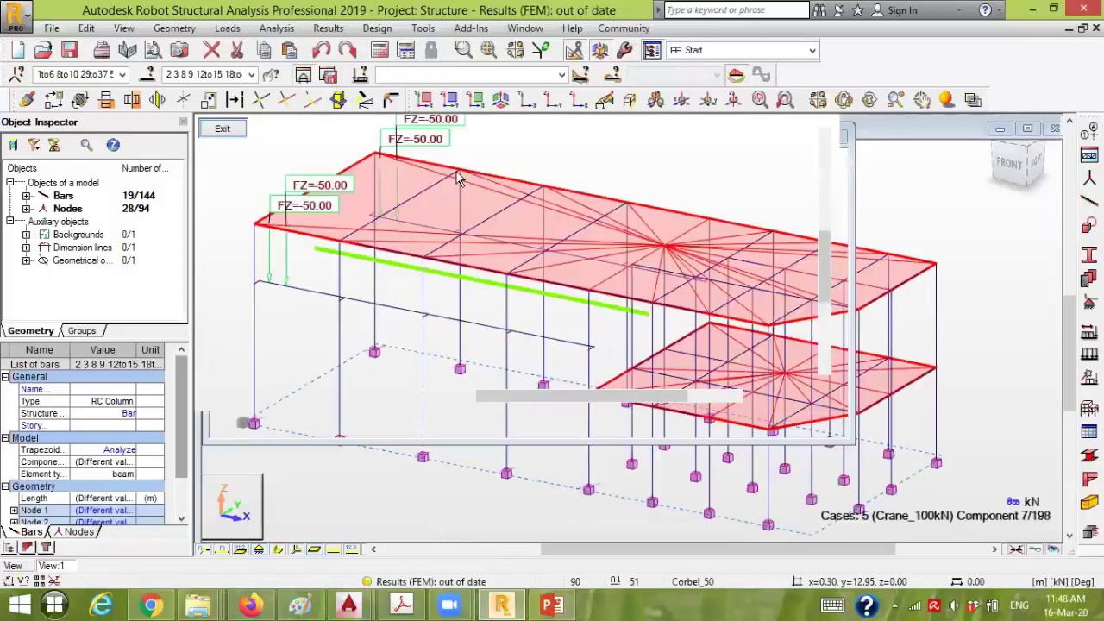
Examine the isolated columns and compare the columns-only view with the frame view that still includes the beams
middle_drag(645, 236, 703, 305)
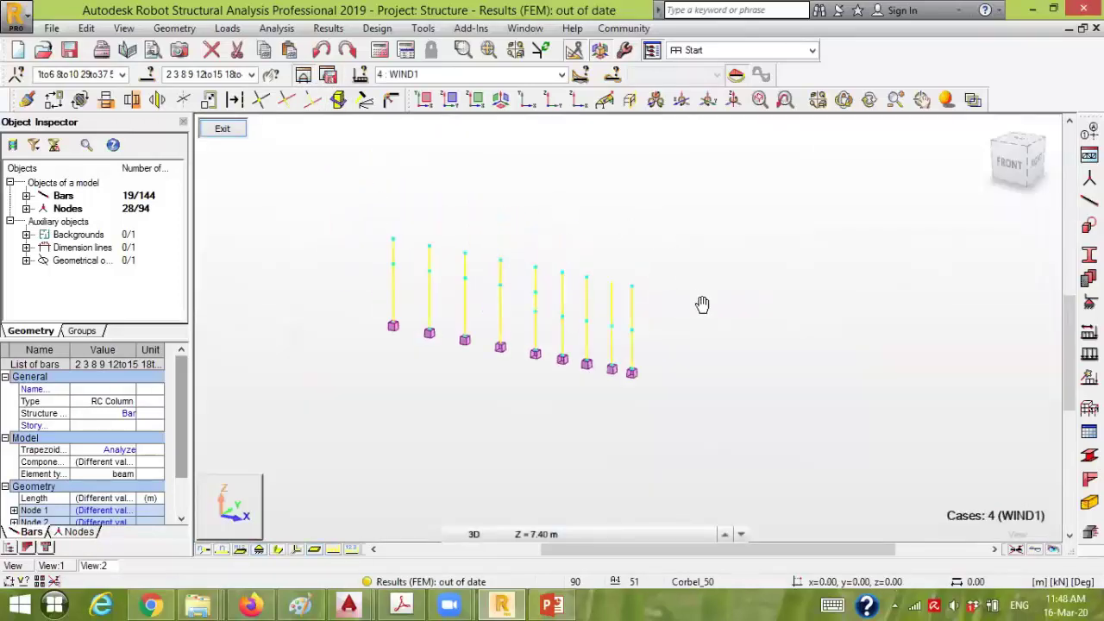
click(339, 322)
middle_drag(362, 297, 360, 285)
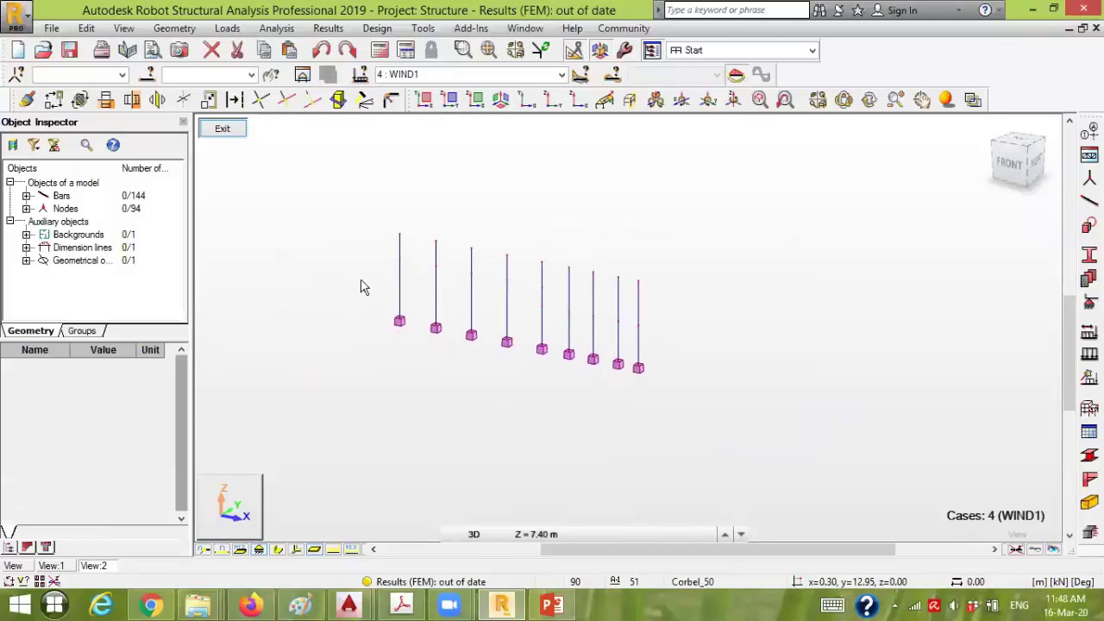
scroll(362, 283, up, 4)
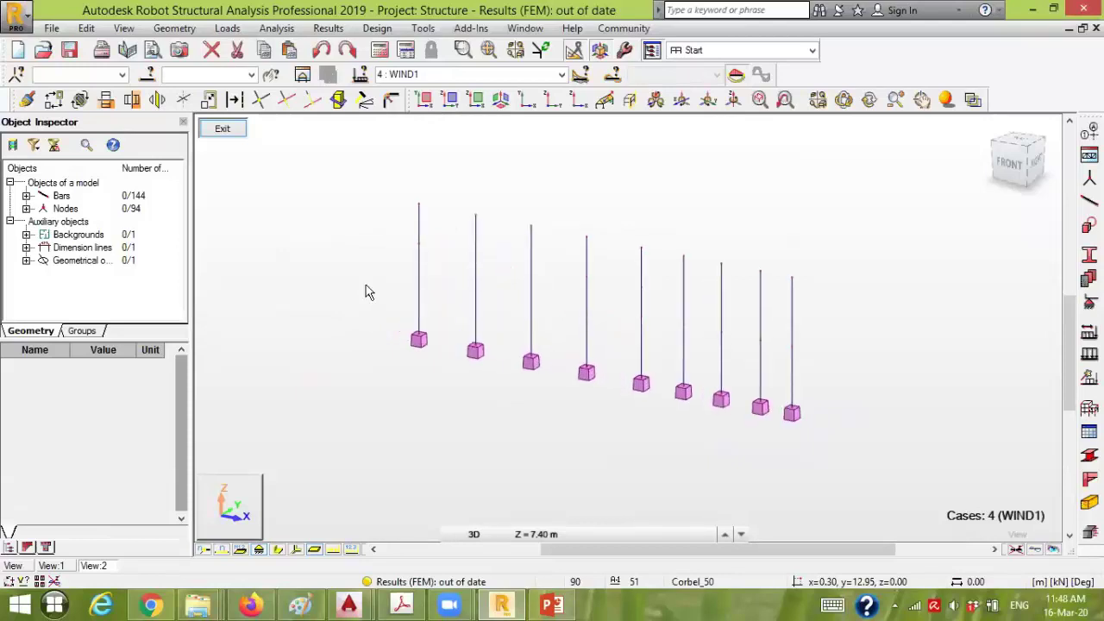
middle_drag(367, 286, 264, 274)
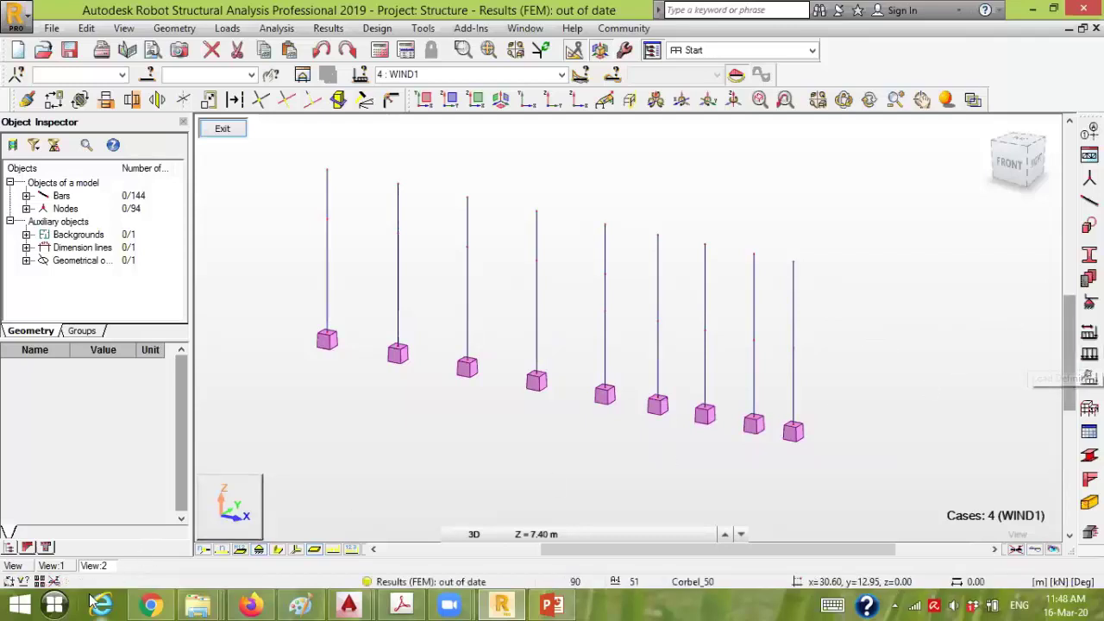
click(52, 565)
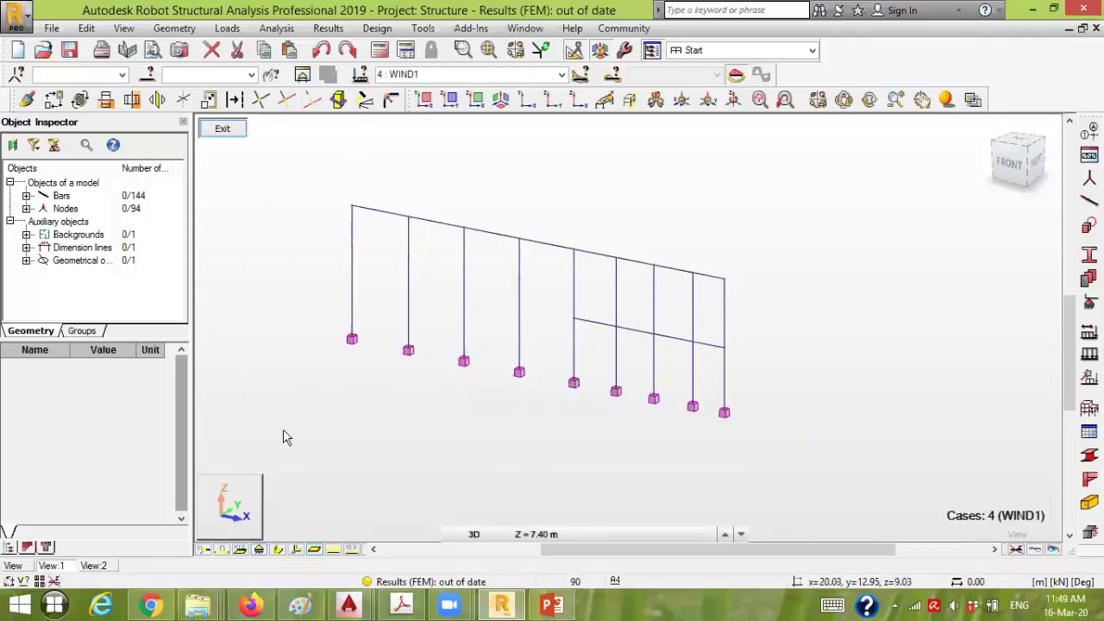
click(93, 565)
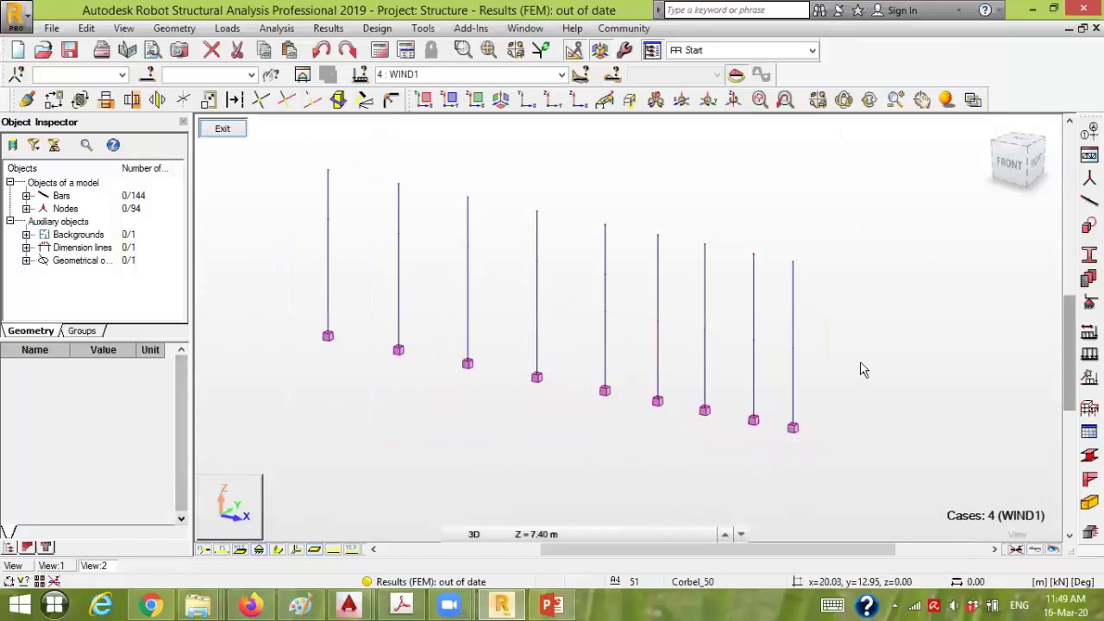
drag(850, 328, 871, 350)
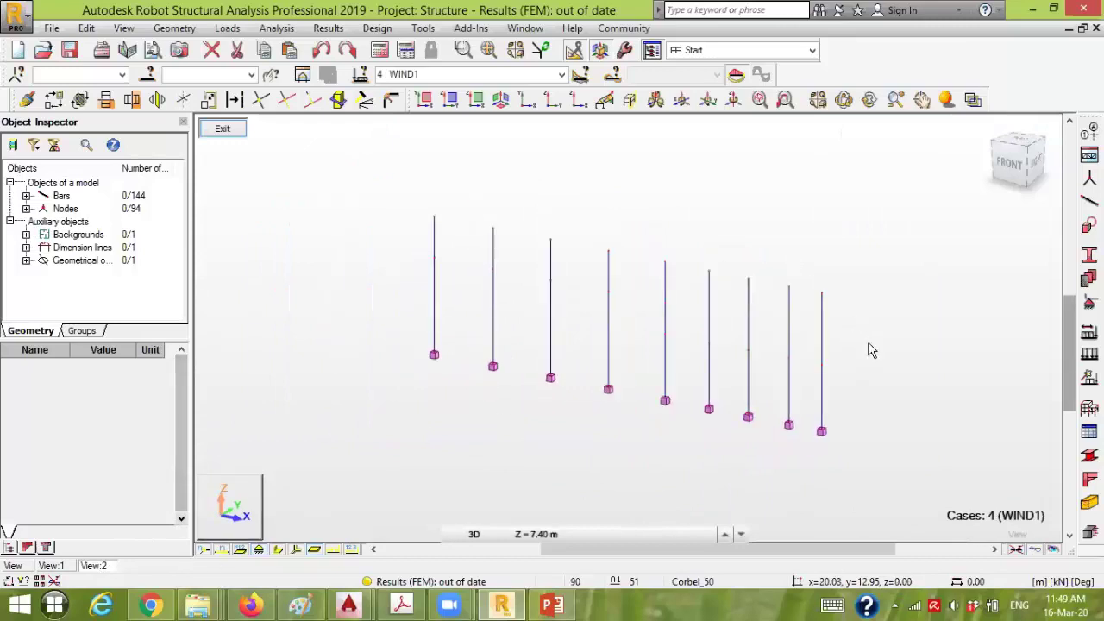
scroll(865, 365, up, 1)
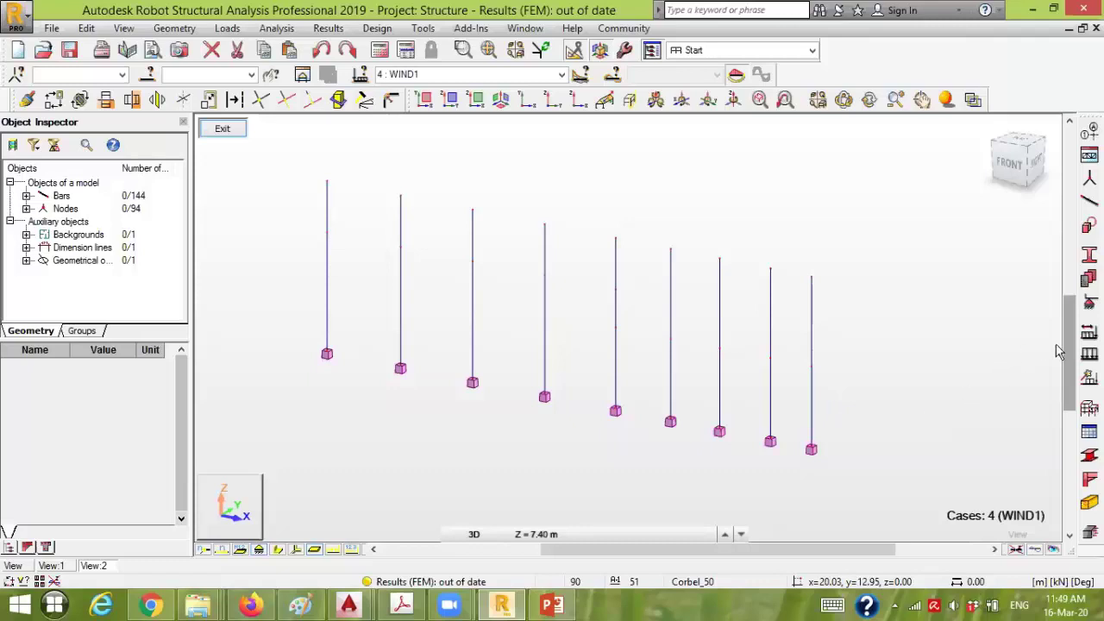
Start a planar load on contour for bars in case WIND1 and define its application plane by nodes 1, 10 and 37
click(1089, 353)
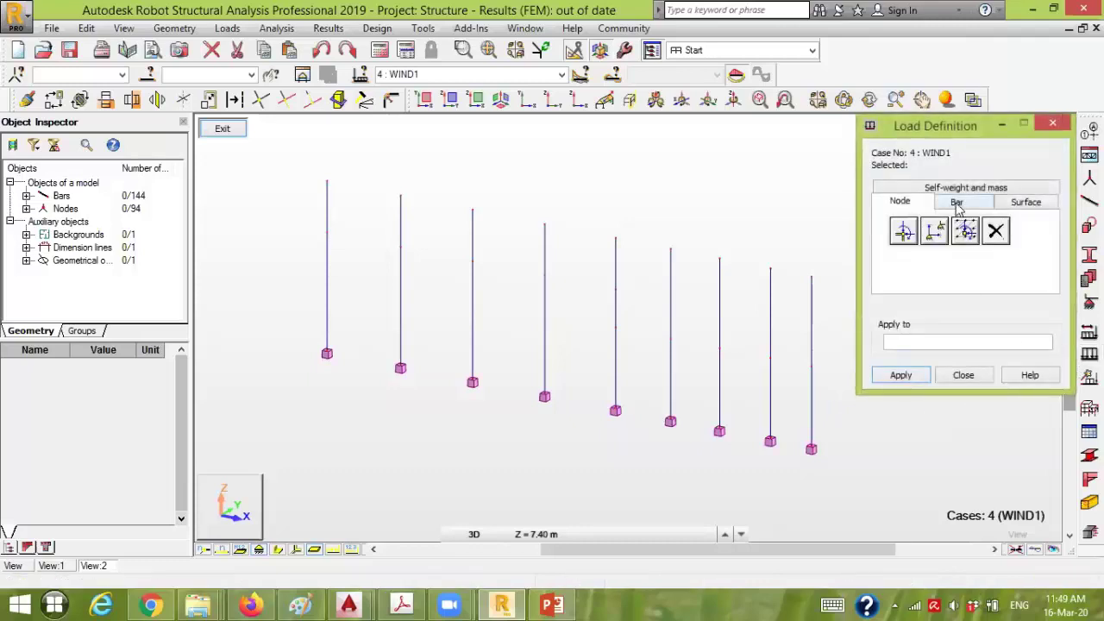
click(956, 202)
click(965, 262)
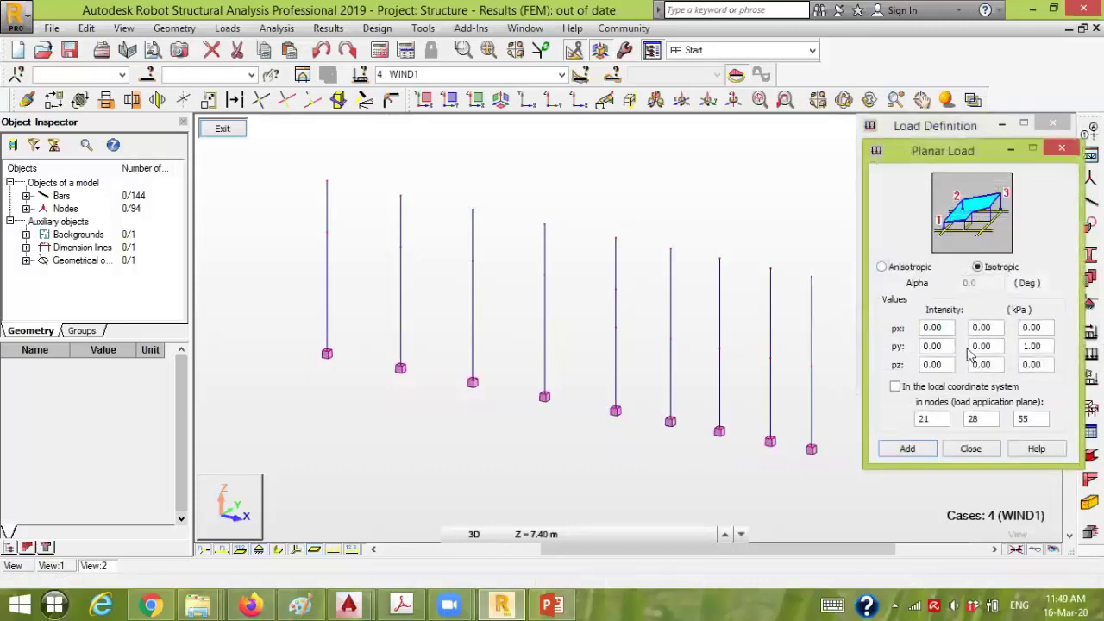
click(940, 418)
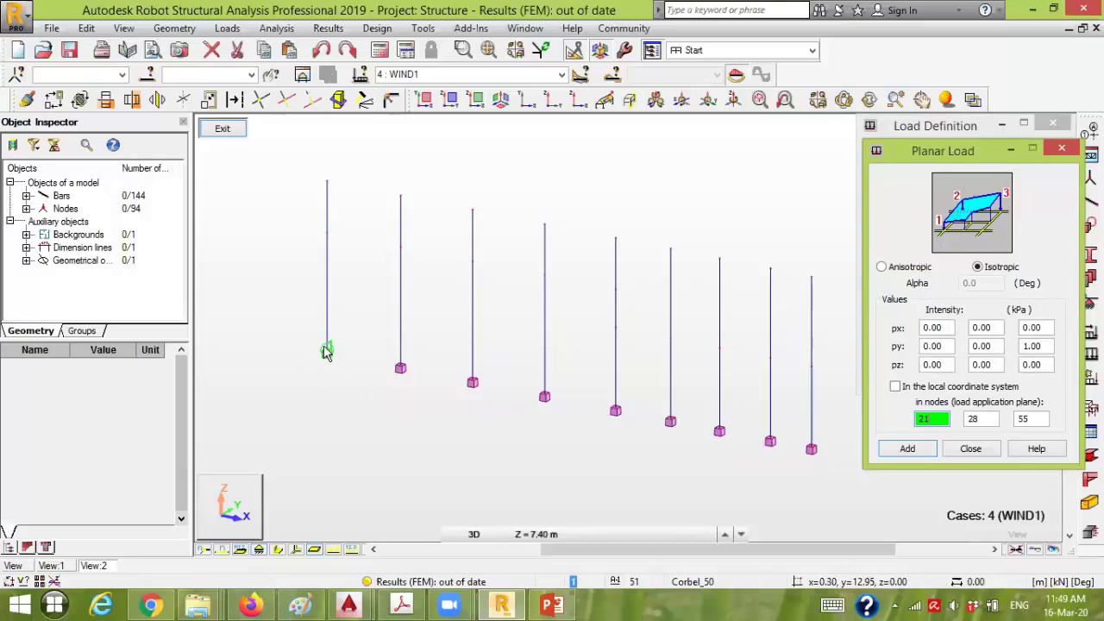
click(768, 441)
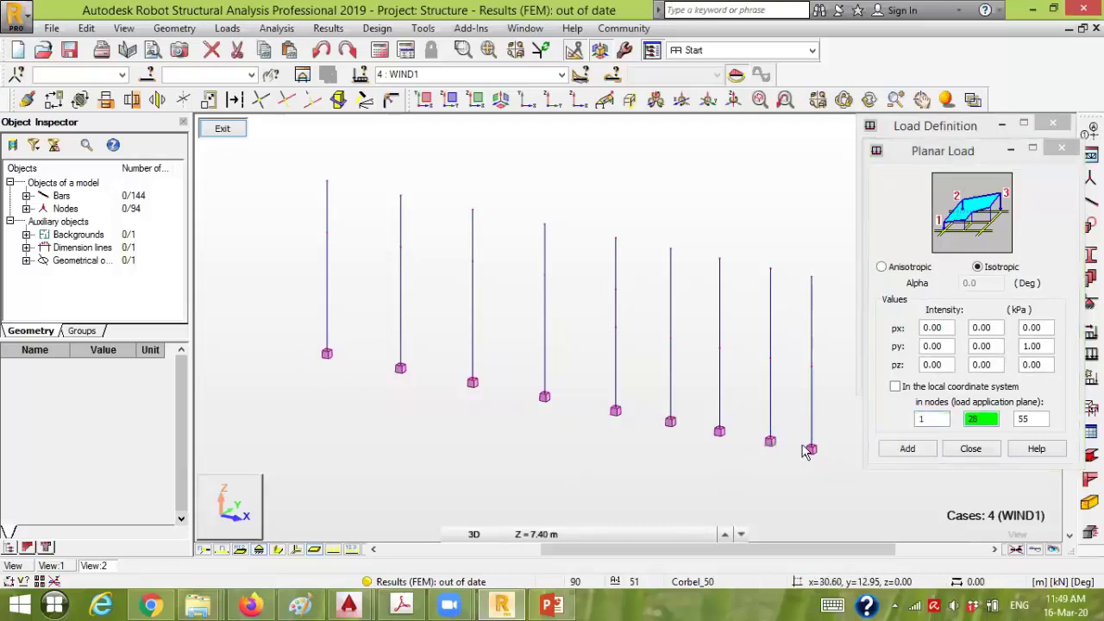
click(811, 449)
click(810, 277)
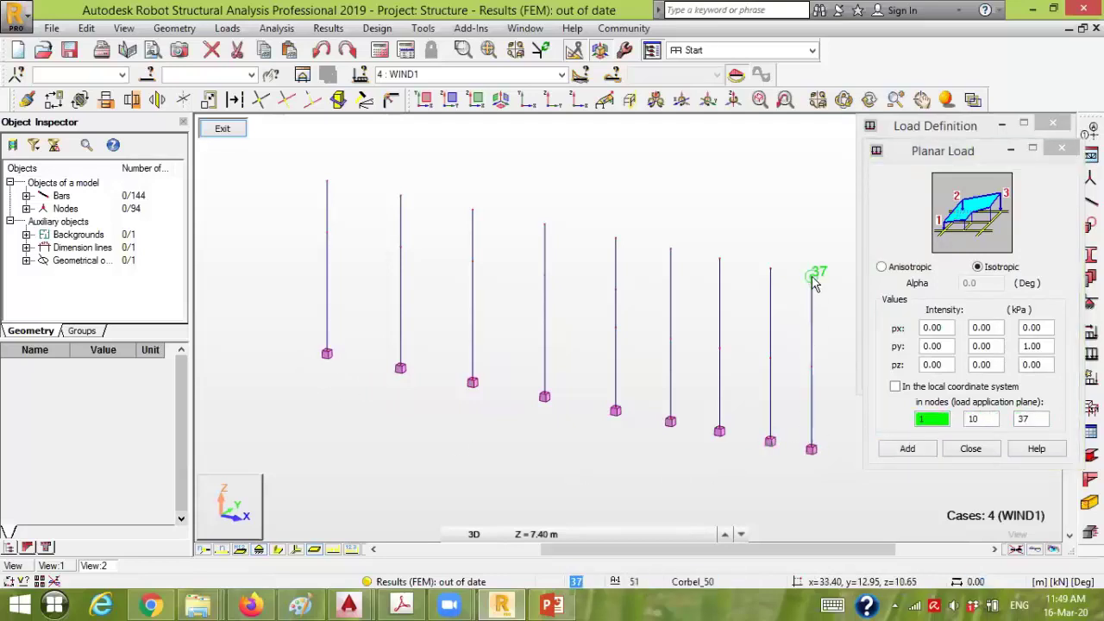
Set the planar load's py intensity to 0.5 kPa at all three plane nodes and add the load definition
click(950, 345)
click(1029, 345)
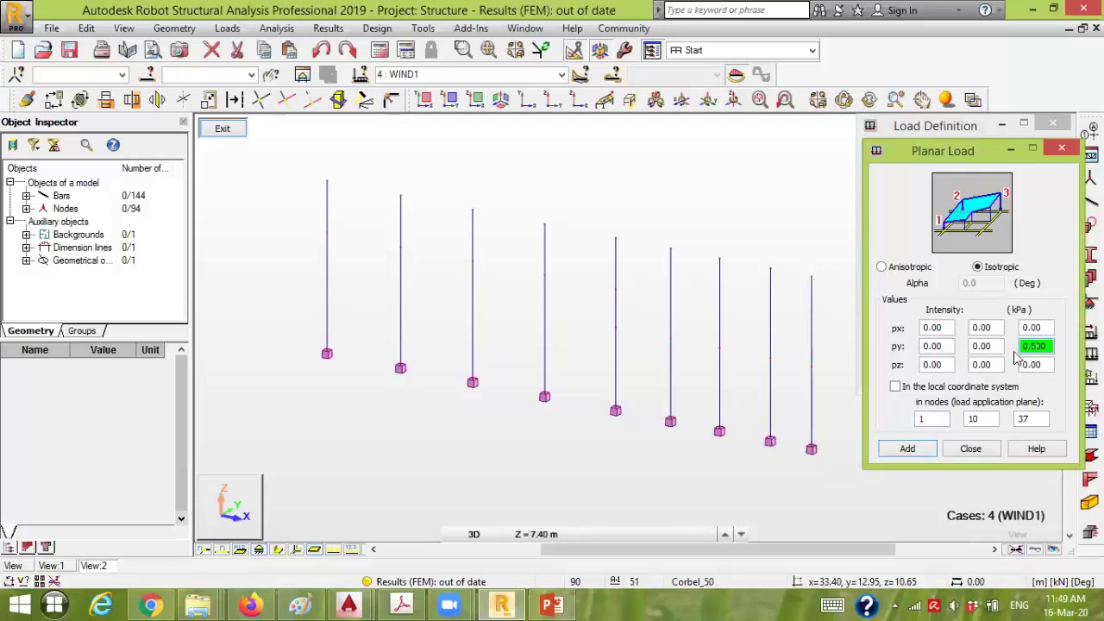
click(947, 346)
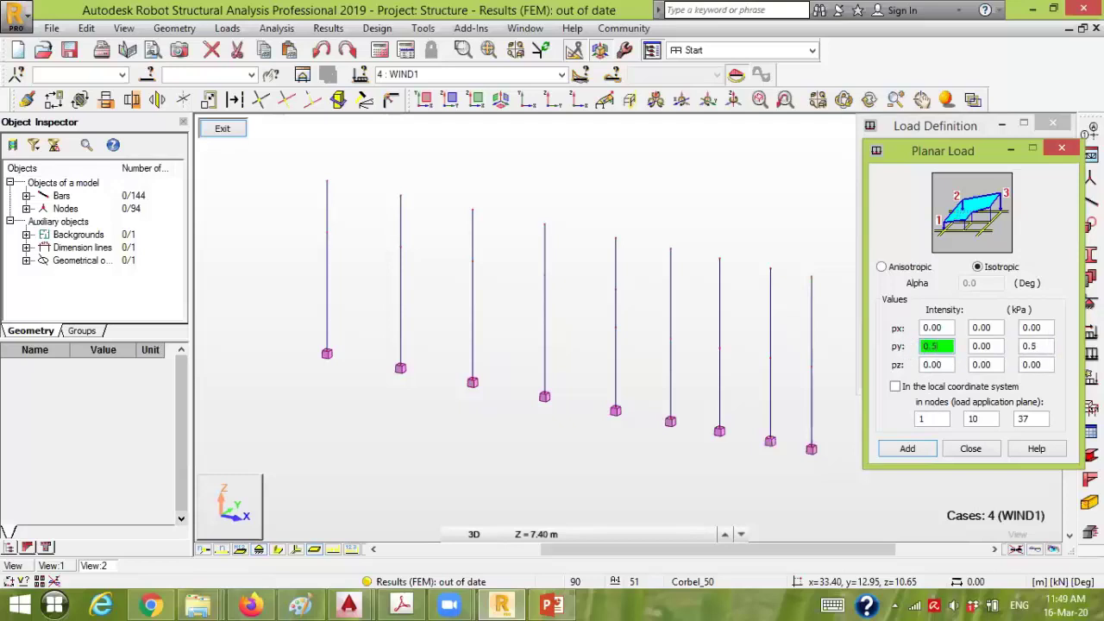
key(Tab)
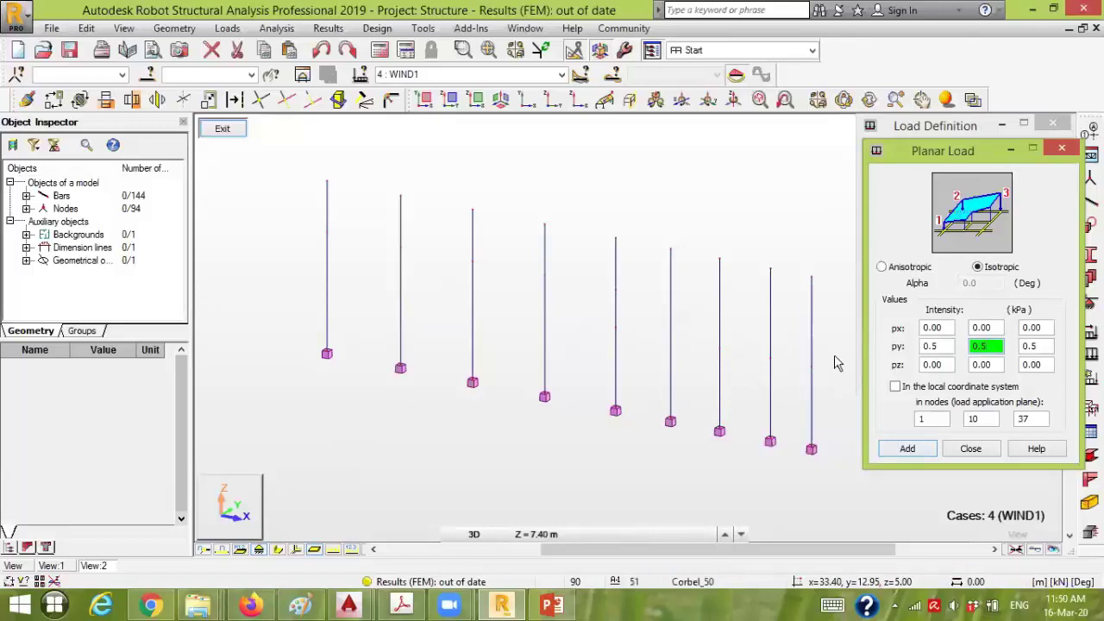
click(909, 449)
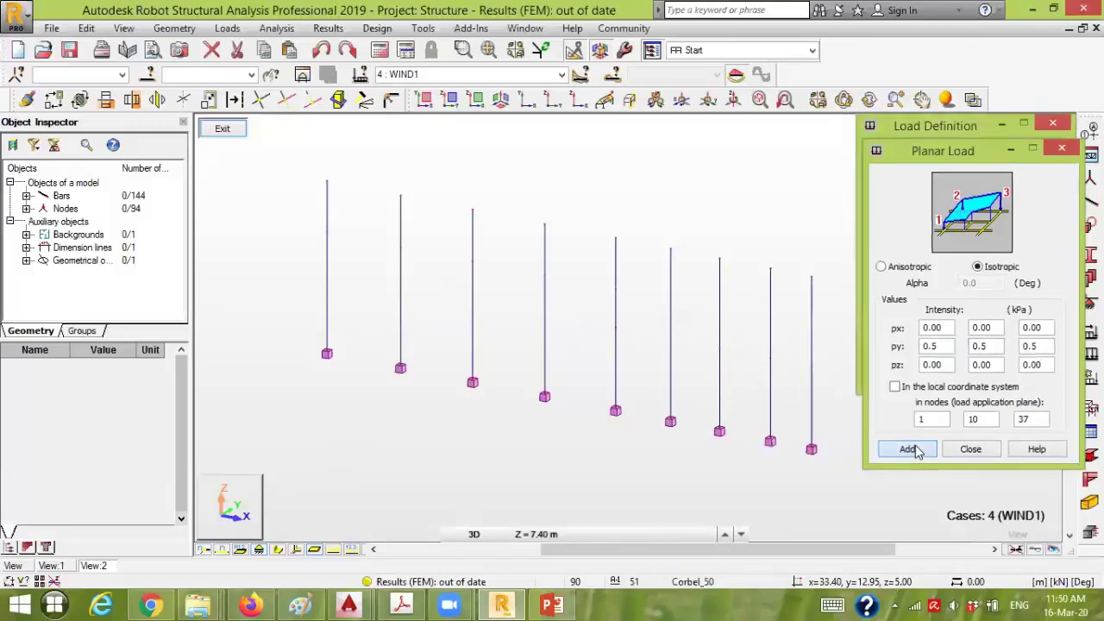
Apply the planar load to all nine isolated columns and close the load definition
drag(857, 462, 301, 180)
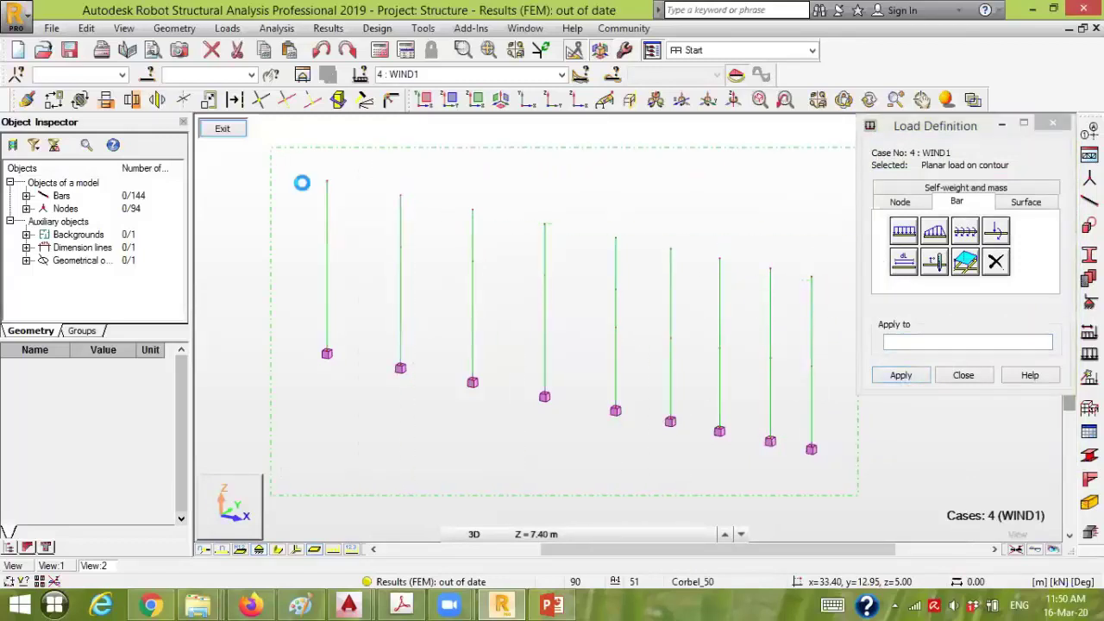
click(900, 375)
click(988, 380)
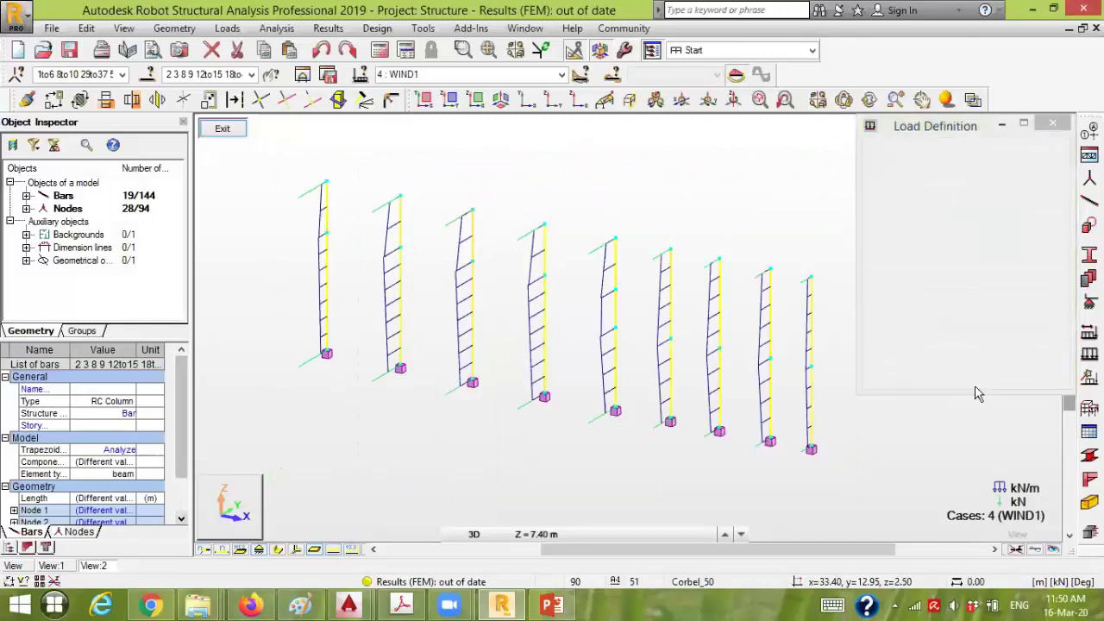
Hide the load symbols, leave both isolated column views for the full building model, and clear the column selection
click(335, 550)
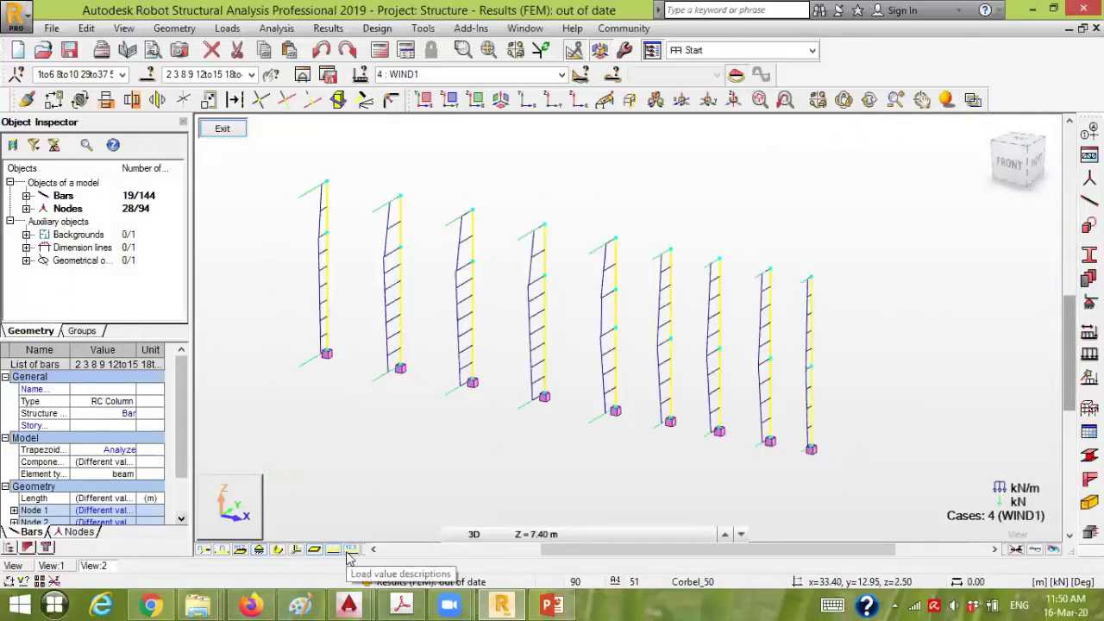
click(222, 128)
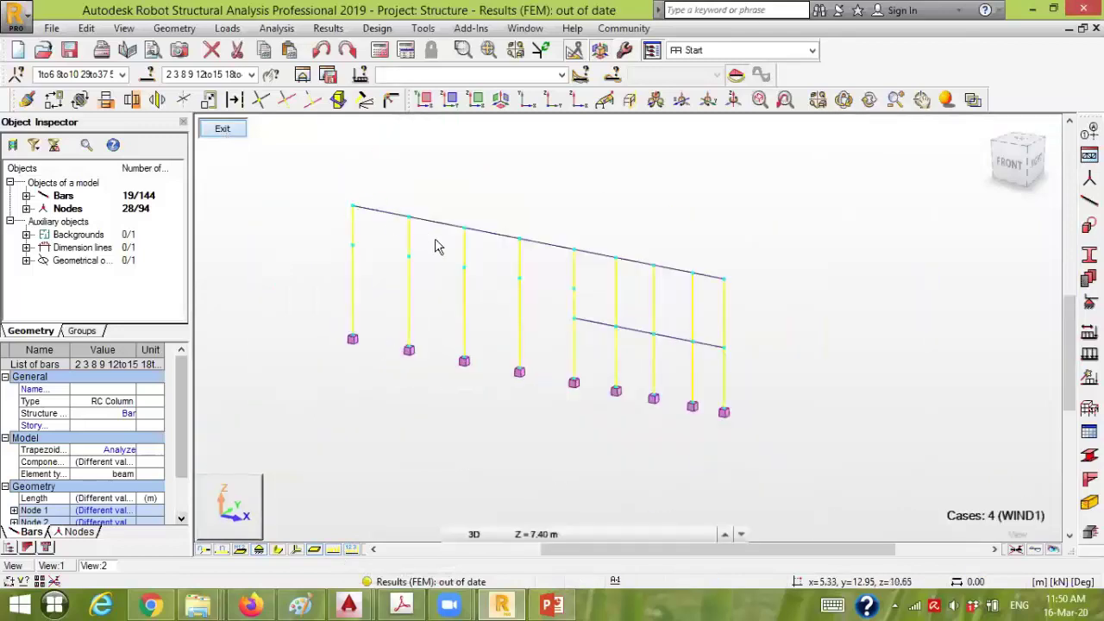
click(222, 129)
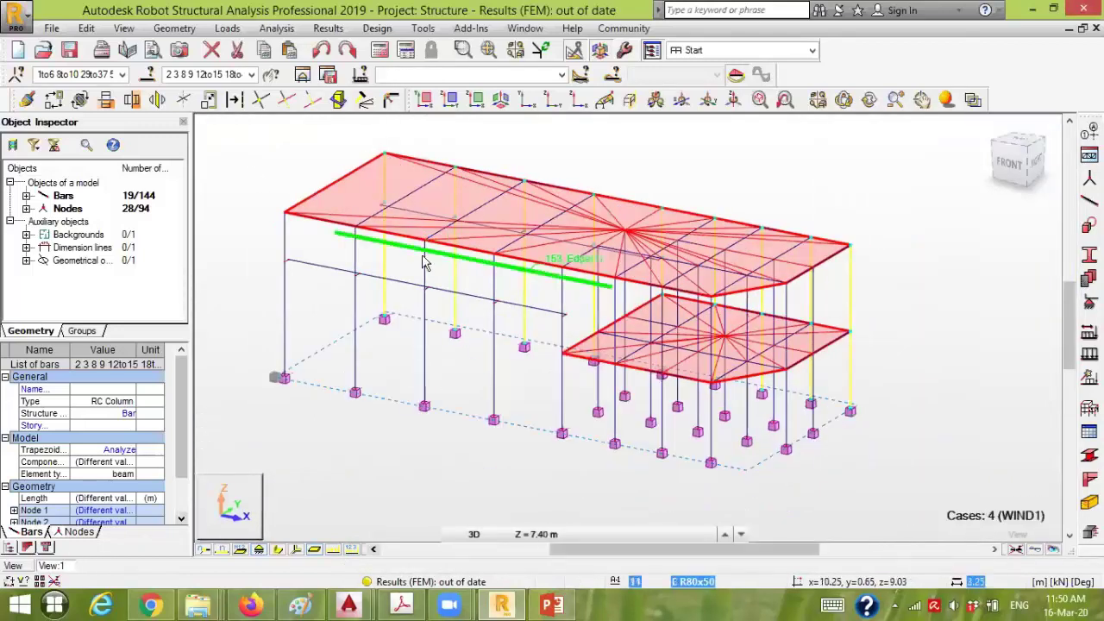
click(319, 467)
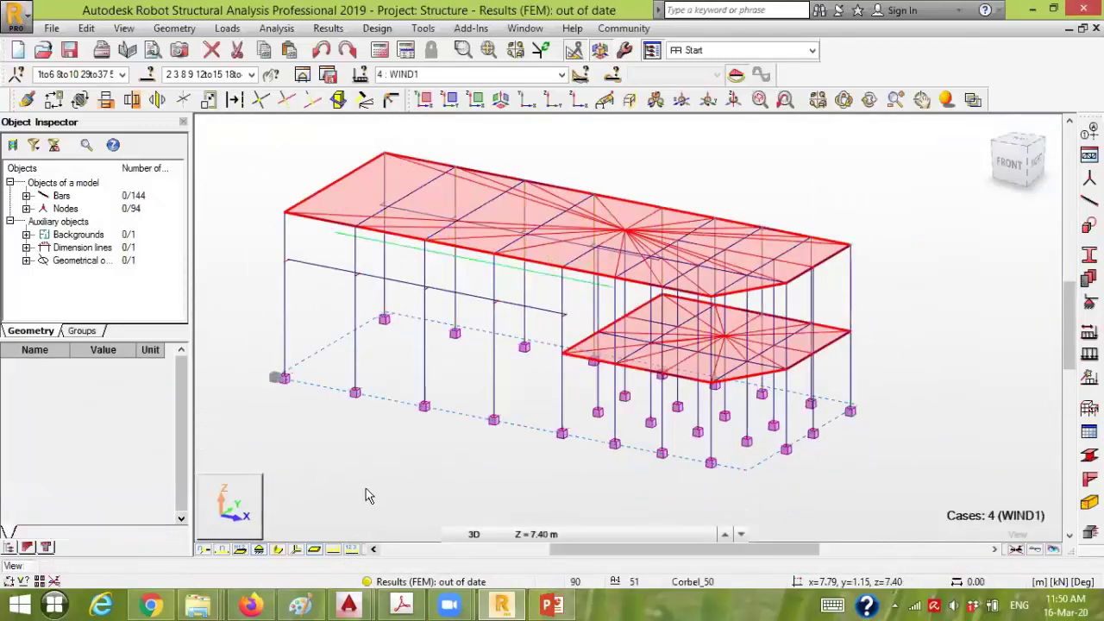
Check the WIND1 load symbols on the full model and the list of load cases, and save the project
click(333, 550)
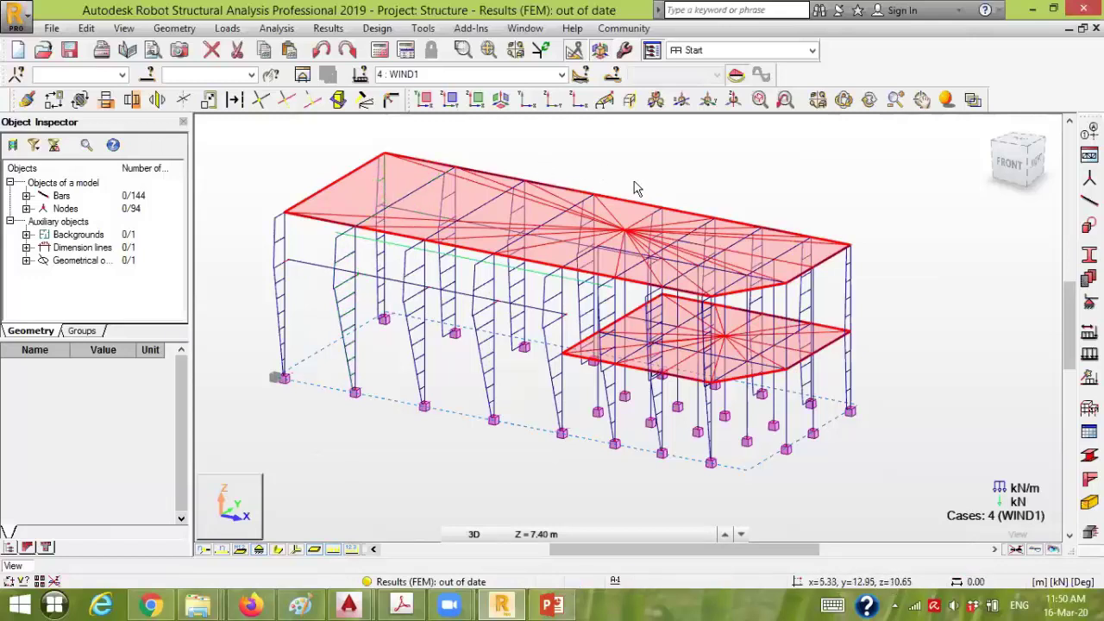
click(338, 550)
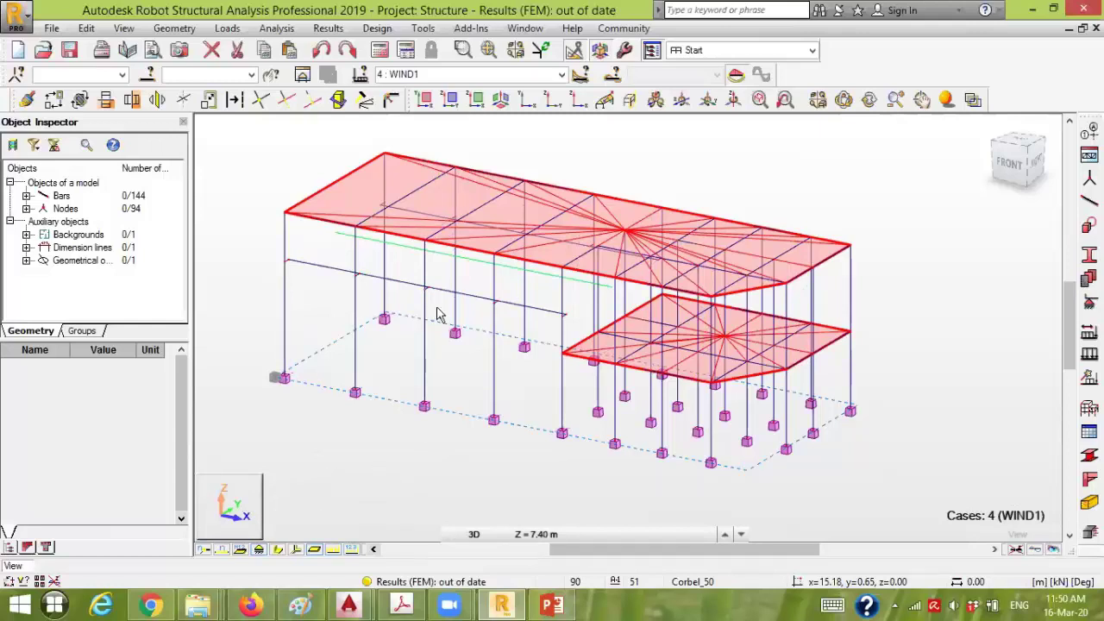
click(562, 75)
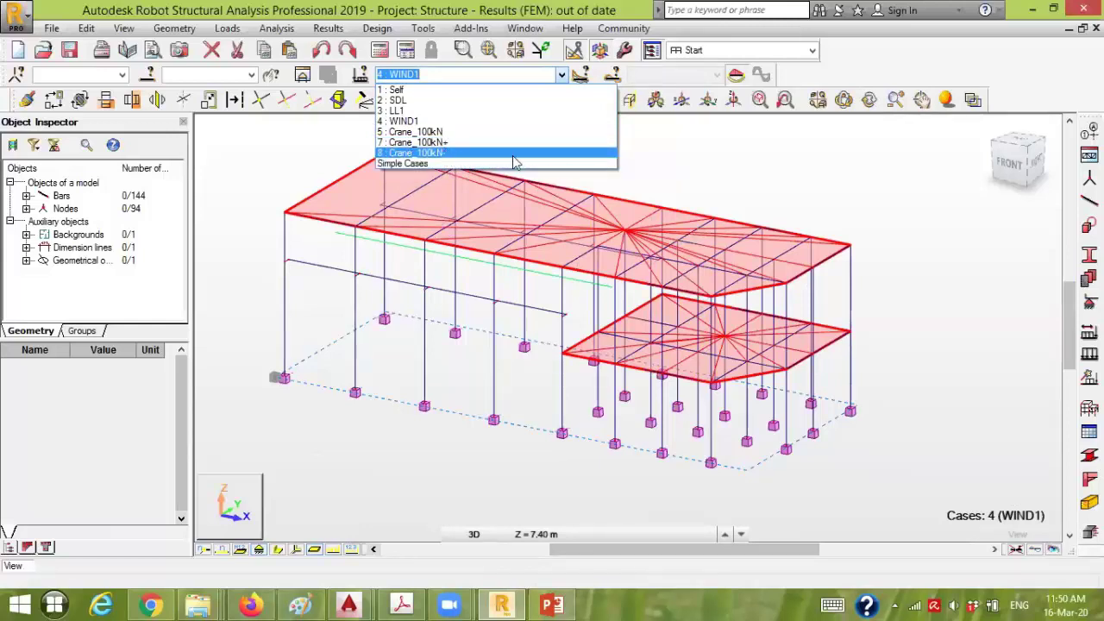
click(680, 181)
click(72, 50)
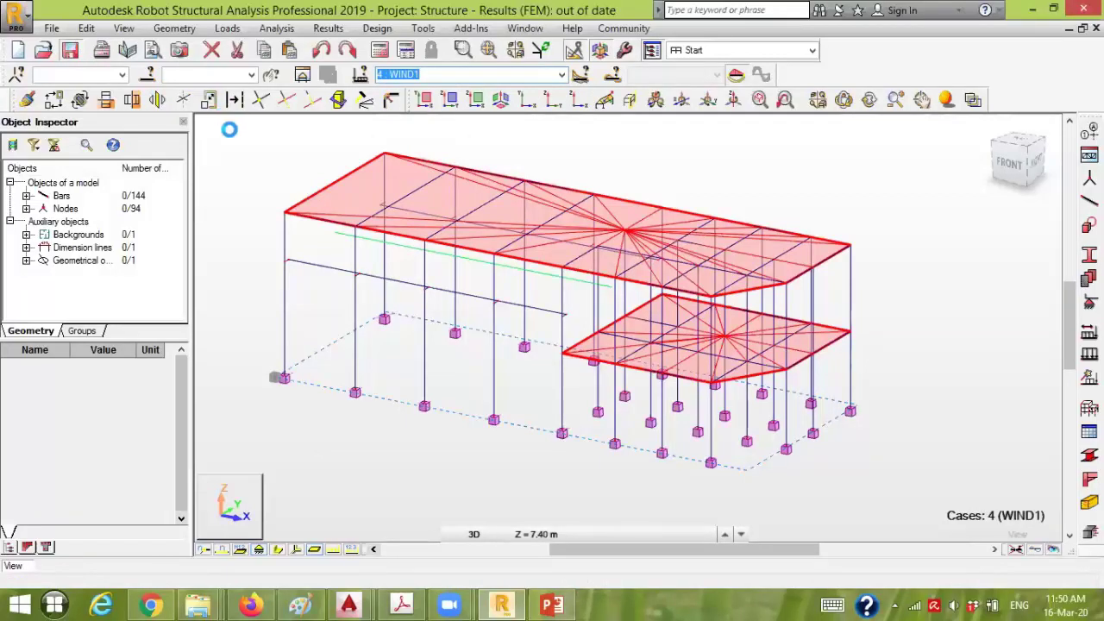
Display the Fz force diagrams on the building's bars for case WIND1
middle_drag(284, 164, 296, 177)
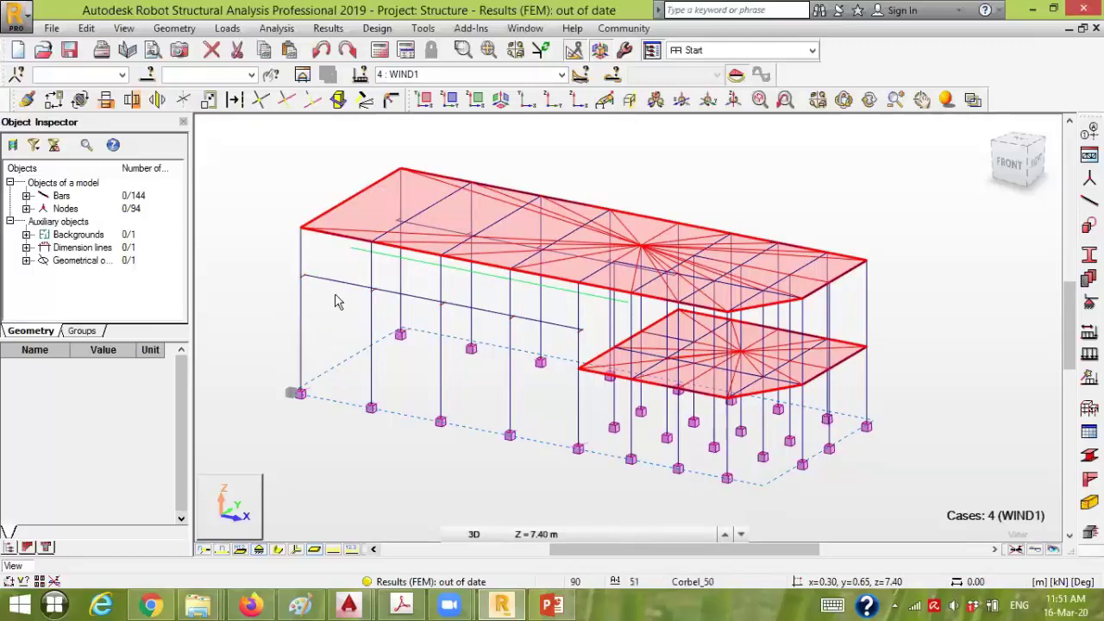
middle_drag(344, 269, 337, 254)
scroll(291, 273, up, 2)
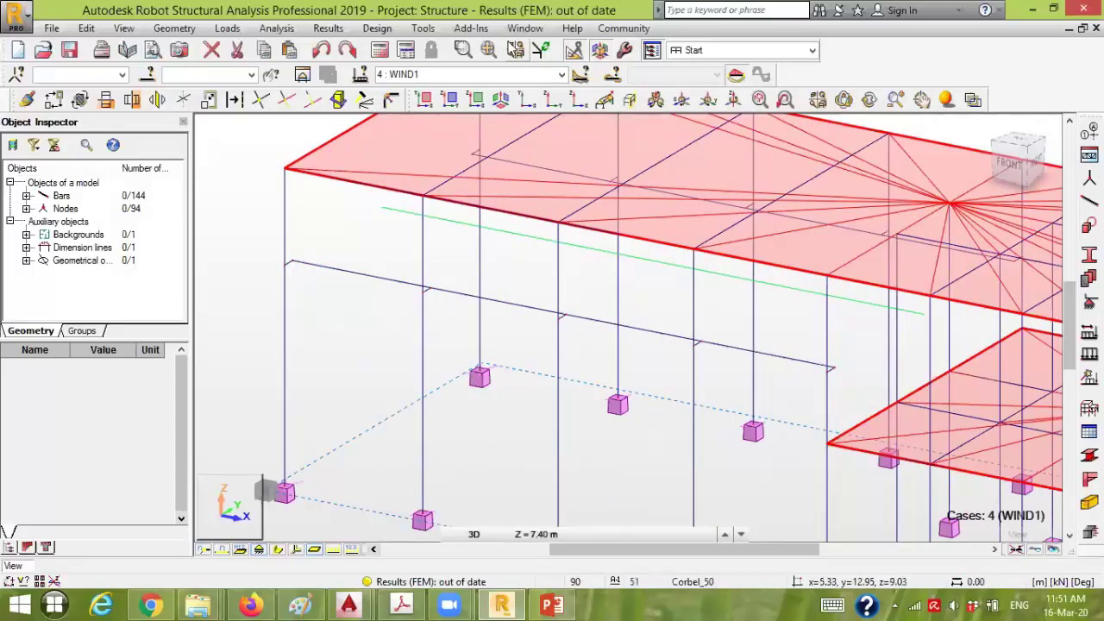
click(327, 28)
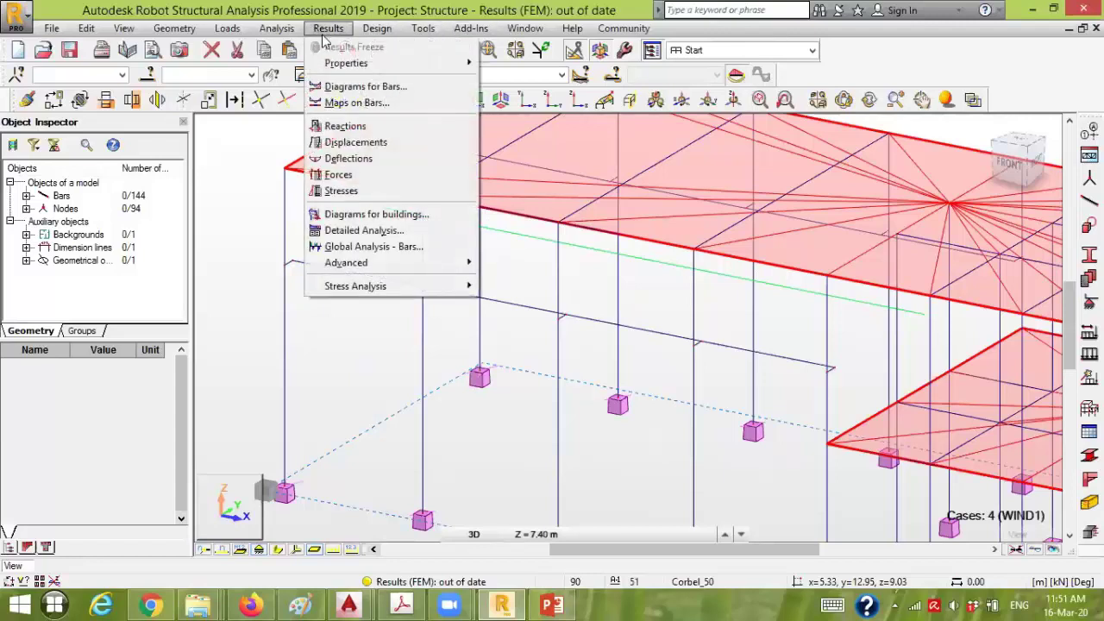
click(363, 86)
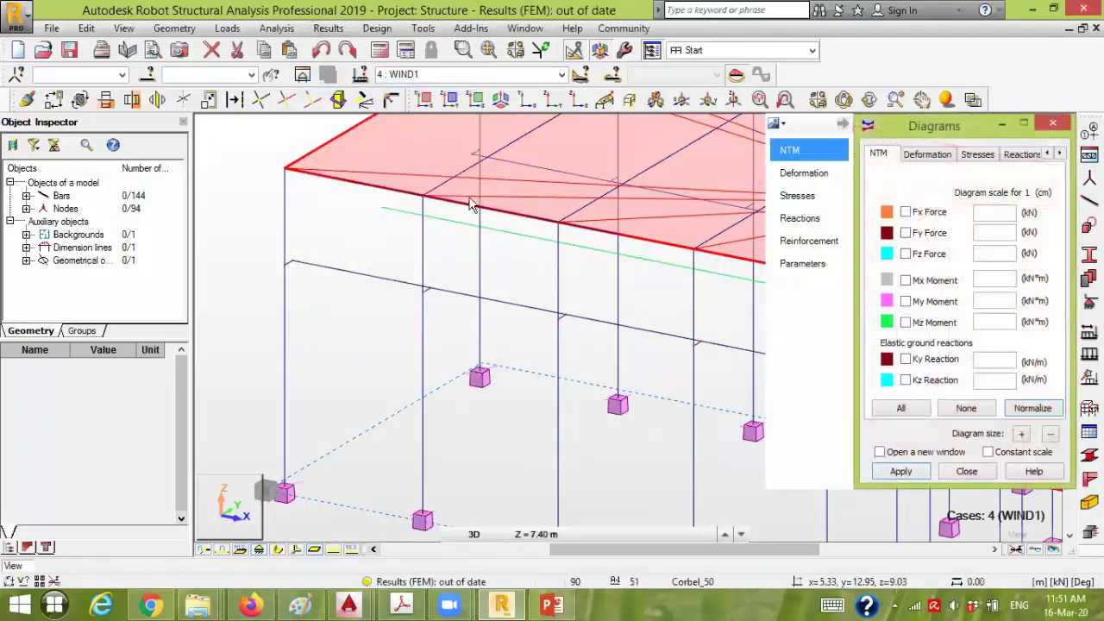
click(909, 255)
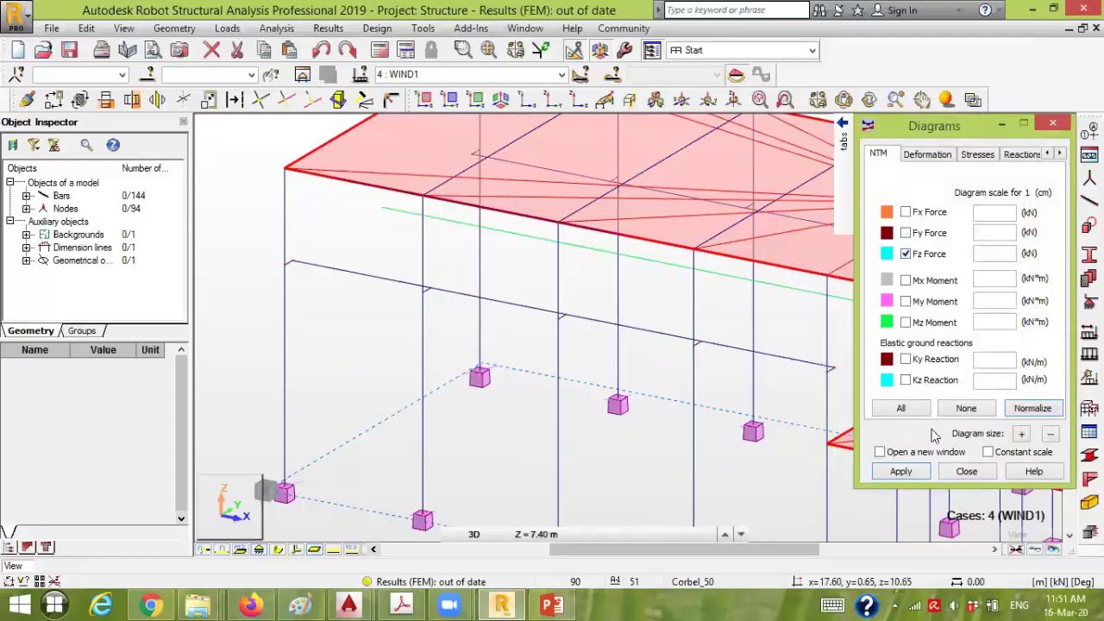
click(915, 475)
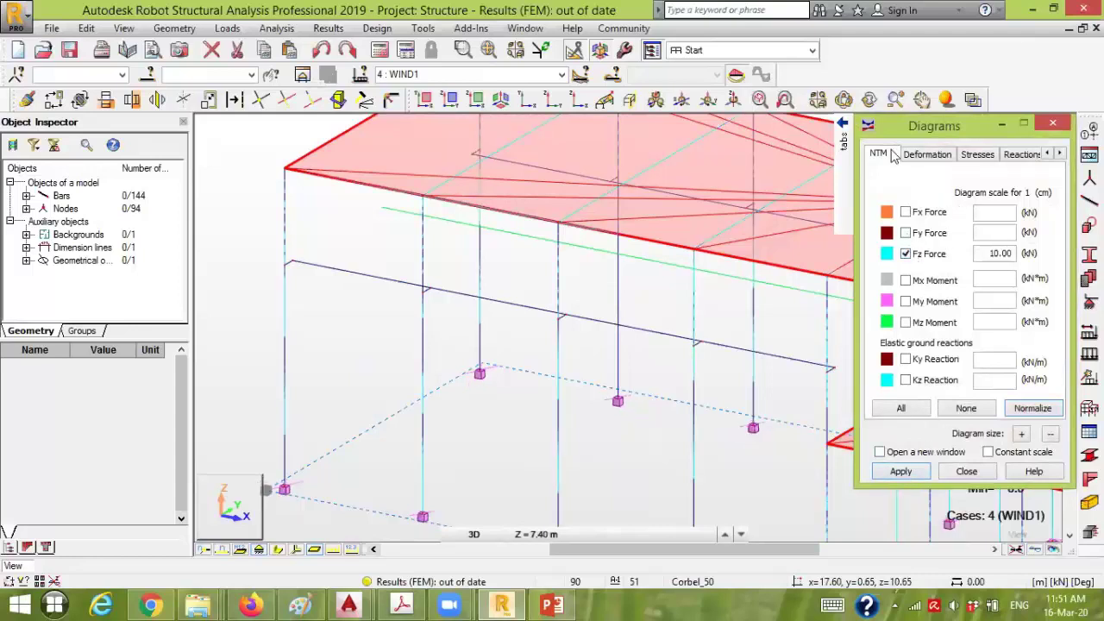
Review the defined load cases and create manual combination 9 of type ULS named Ultimate
click(560, 74)
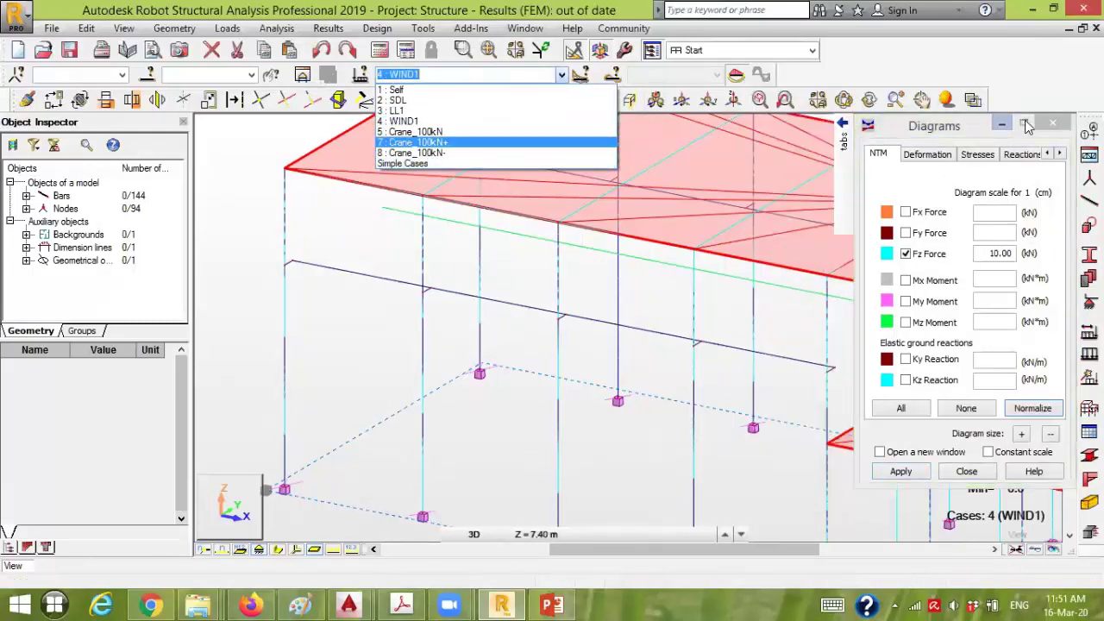
click(271, 191)
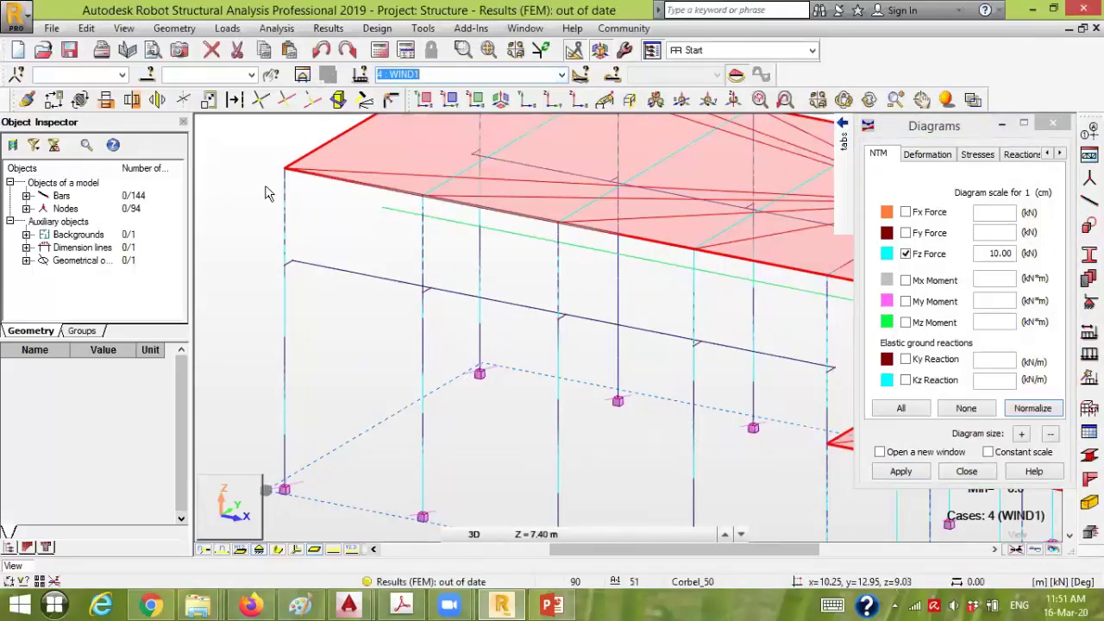
click(227, 29)
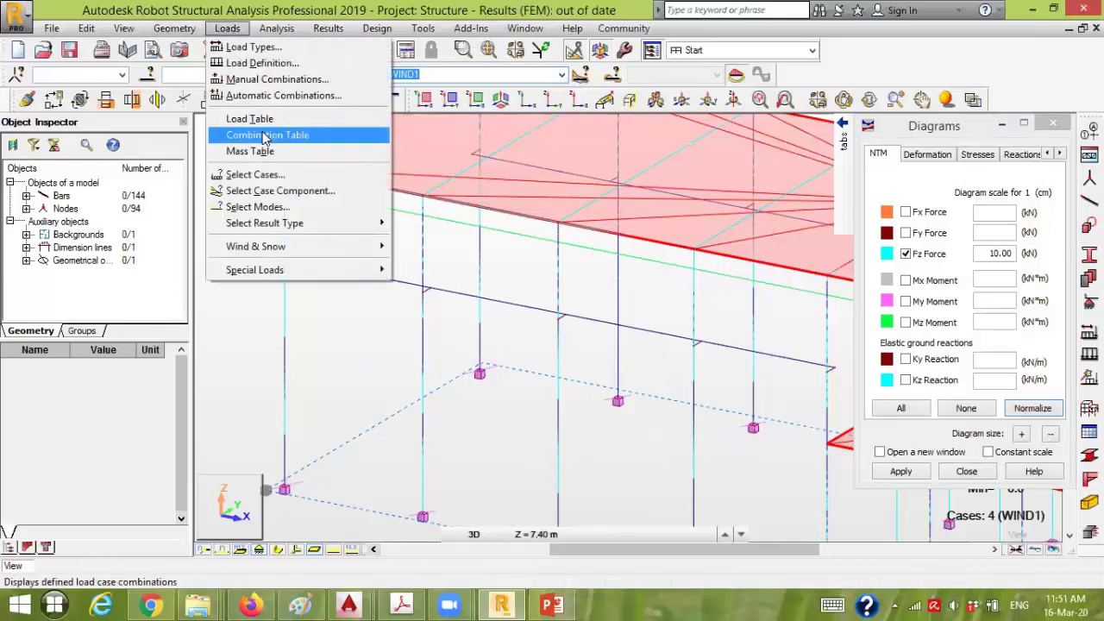
click(265, 79)
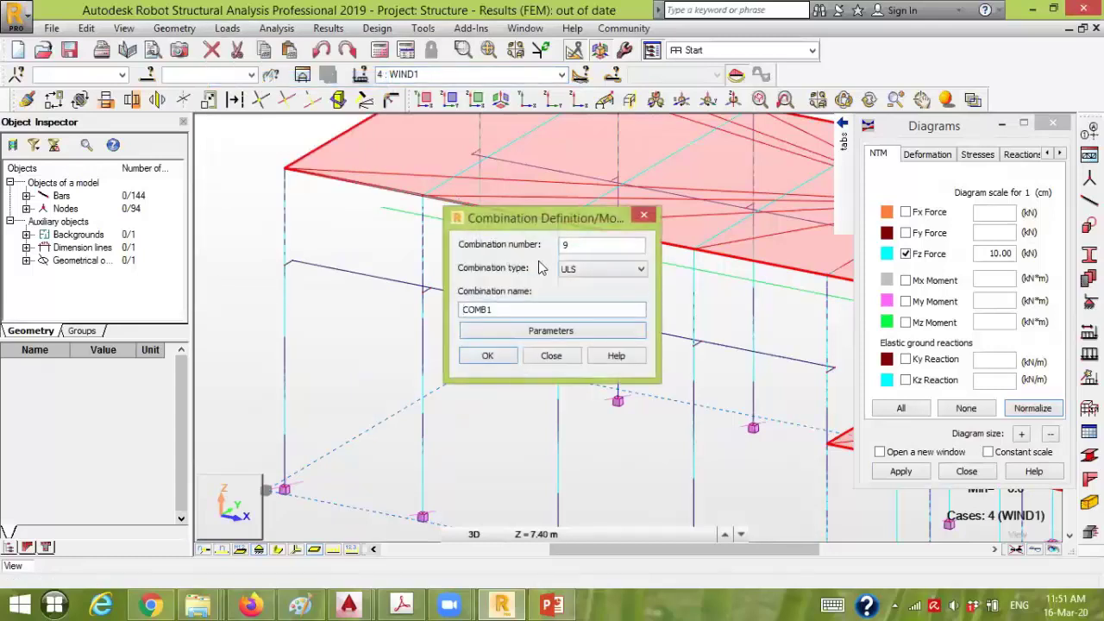
drag(522, 308, 414, 311)
text(Ult)
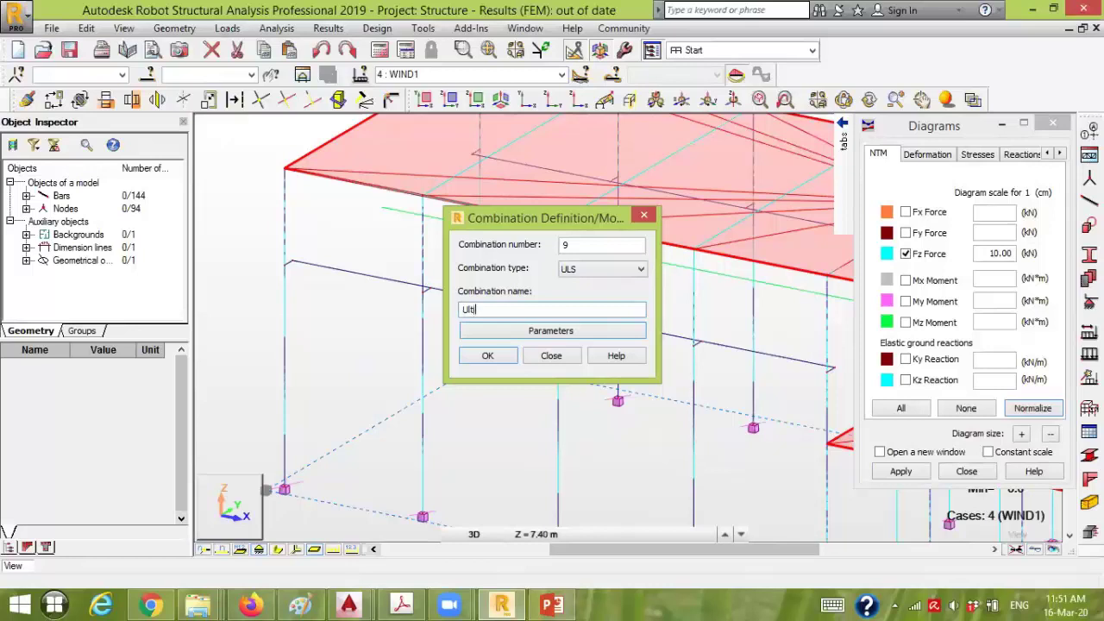
text(imate)
click(487, 355)
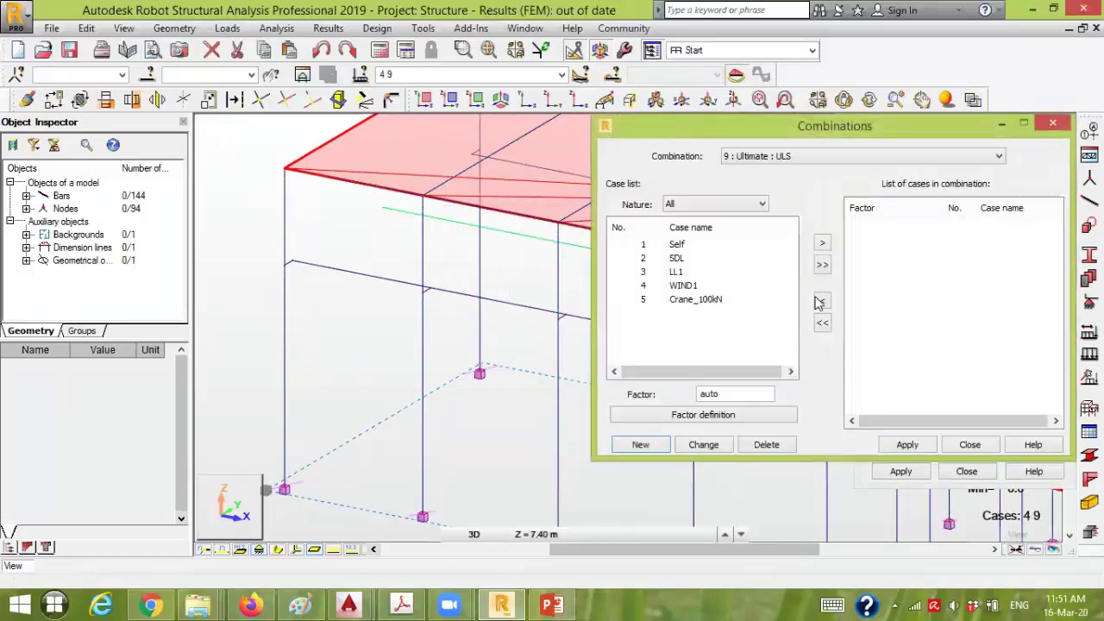
Add all five load cases, Self, SDL, LL1, WIND1 and Crane_100kN, to the Ultimate combination with automatic factors and apply it
click(822, 264)
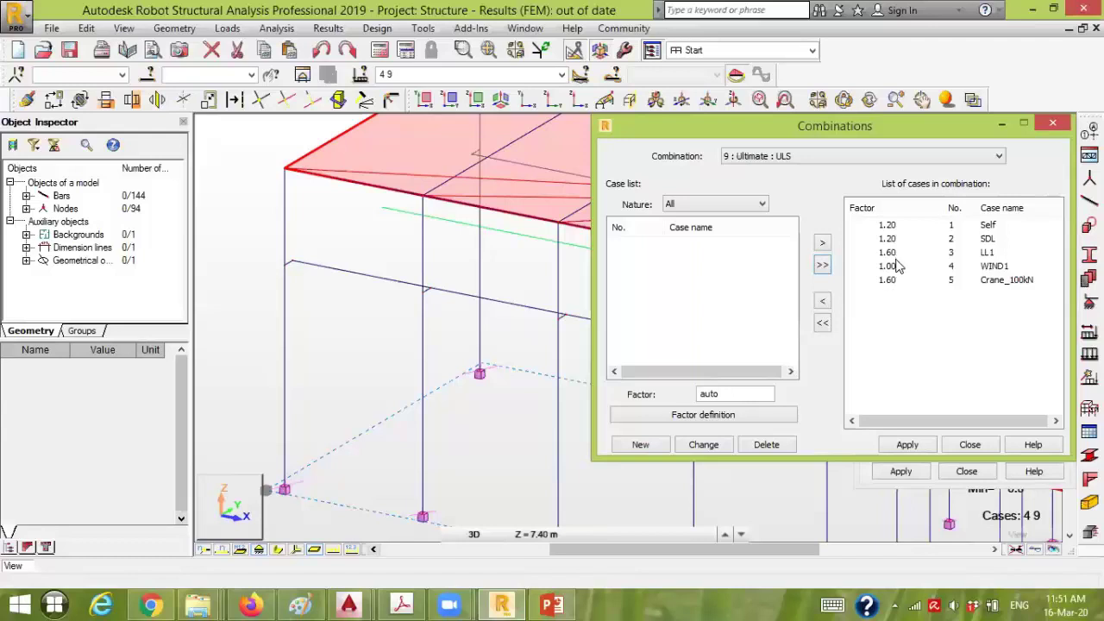
click(894, 269)
click(894, 269)
click(894, 281)
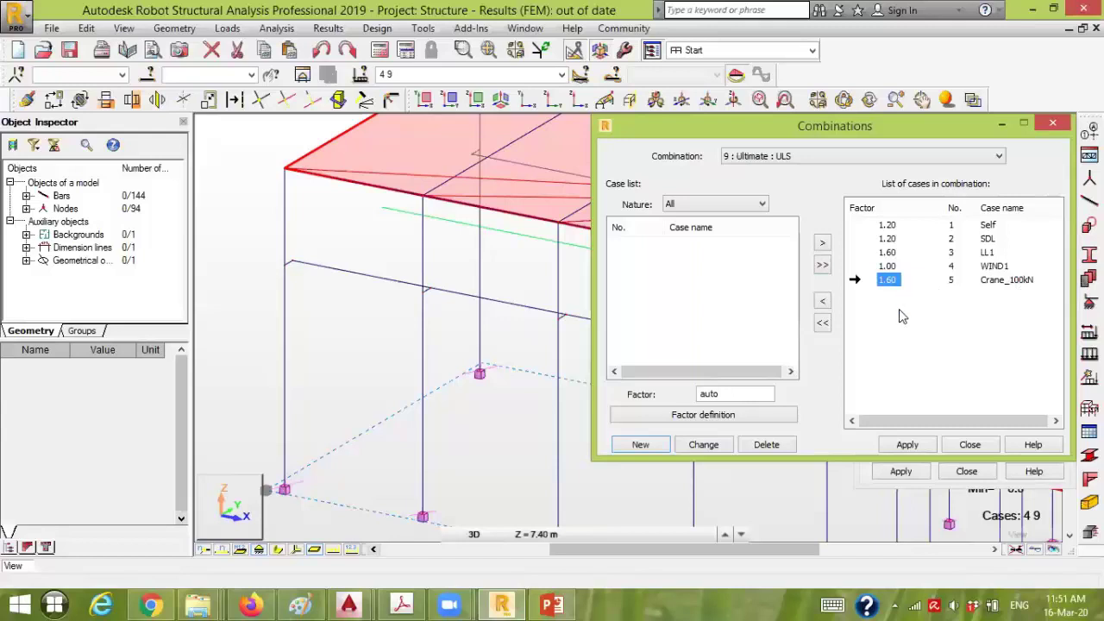
click(906, 444)
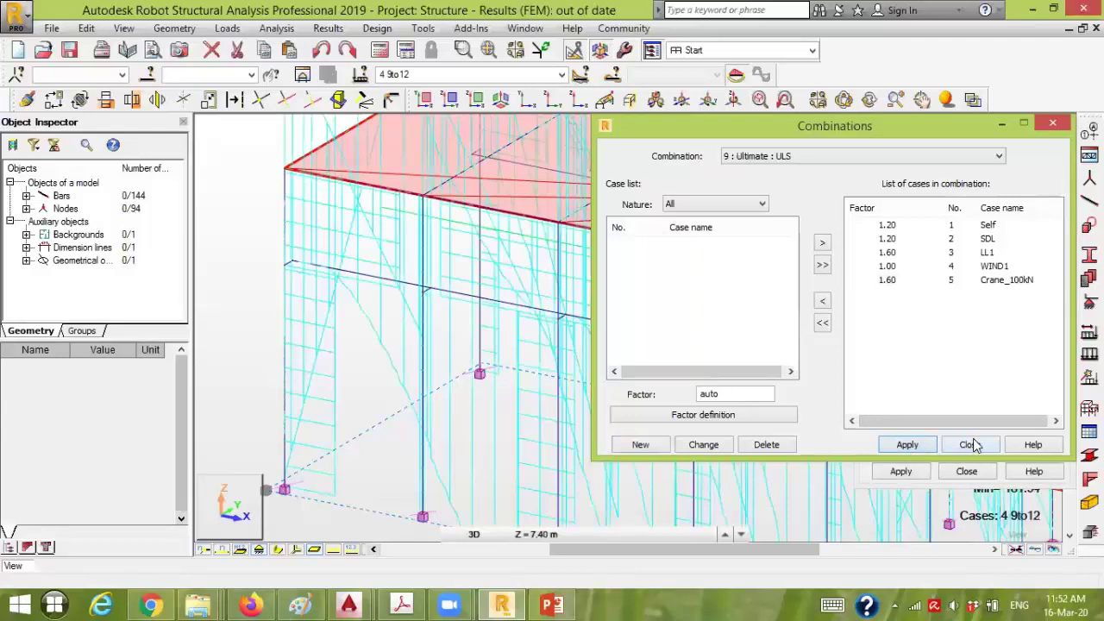
Create a second manual combination, number 13, of type SLS and named Service
click(656, 446)
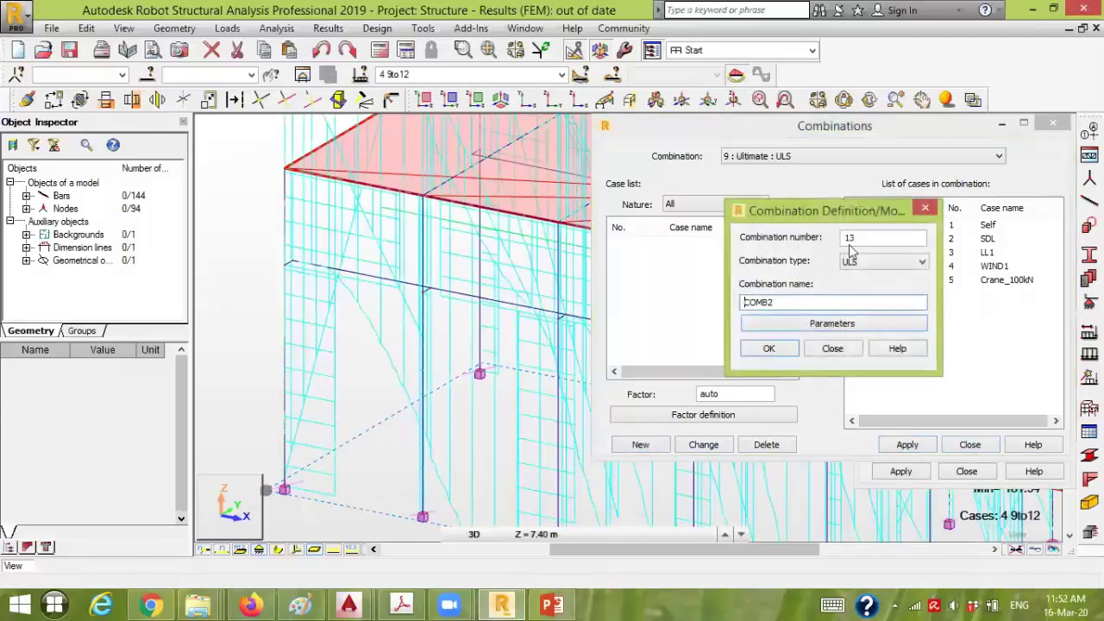
click(870, 260)
click(864, 284)
key(Tab)
text(Se)
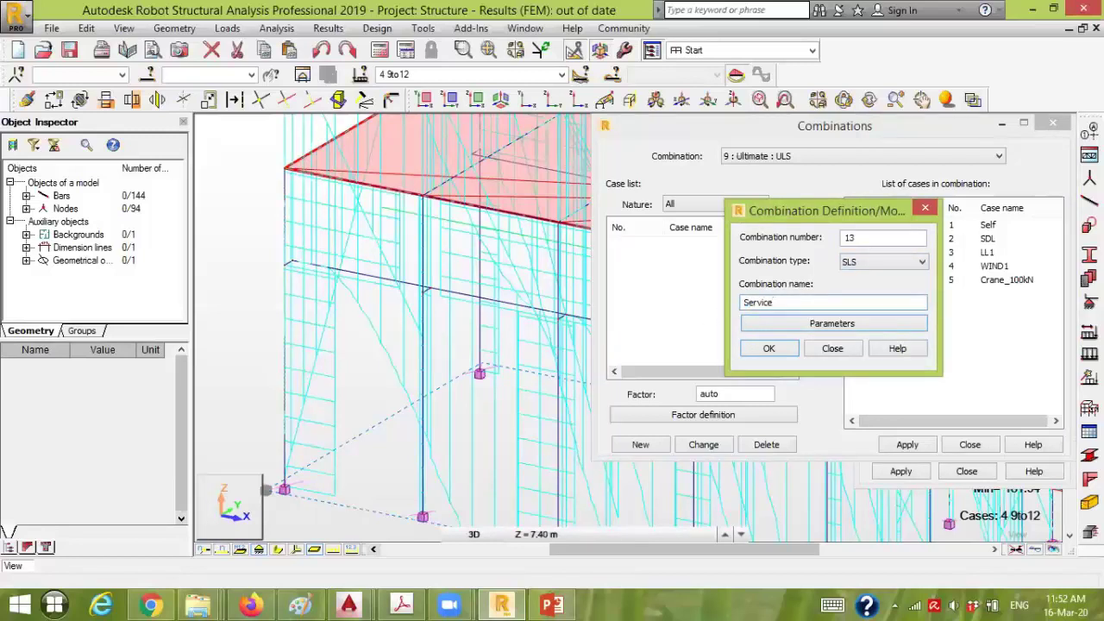
click(767, 347)
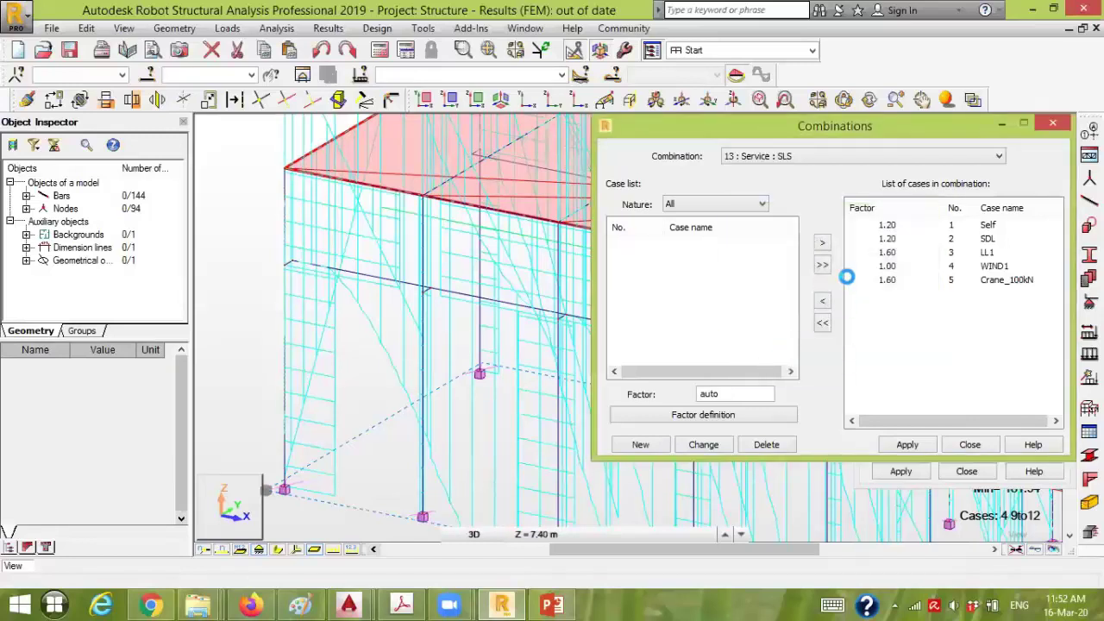
Fill the Service combination with all load cases except Ultimate at automatic factors, apply it and close the combinations
click(821, 265)
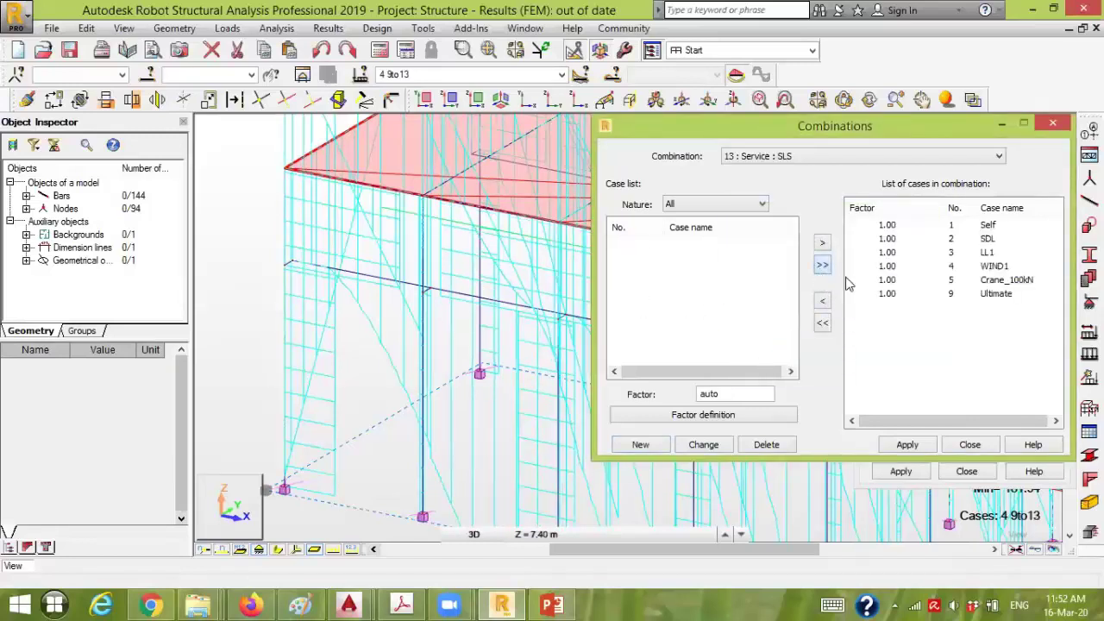
click(888, 294)
click(822, 300)
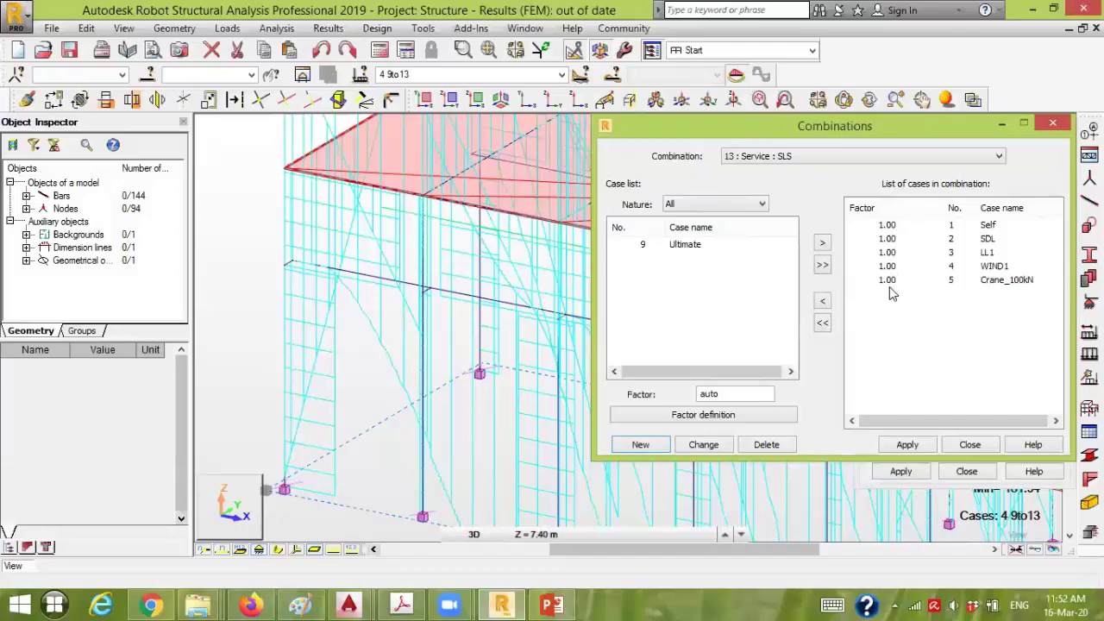
click(907, 446)
click(908, 446)
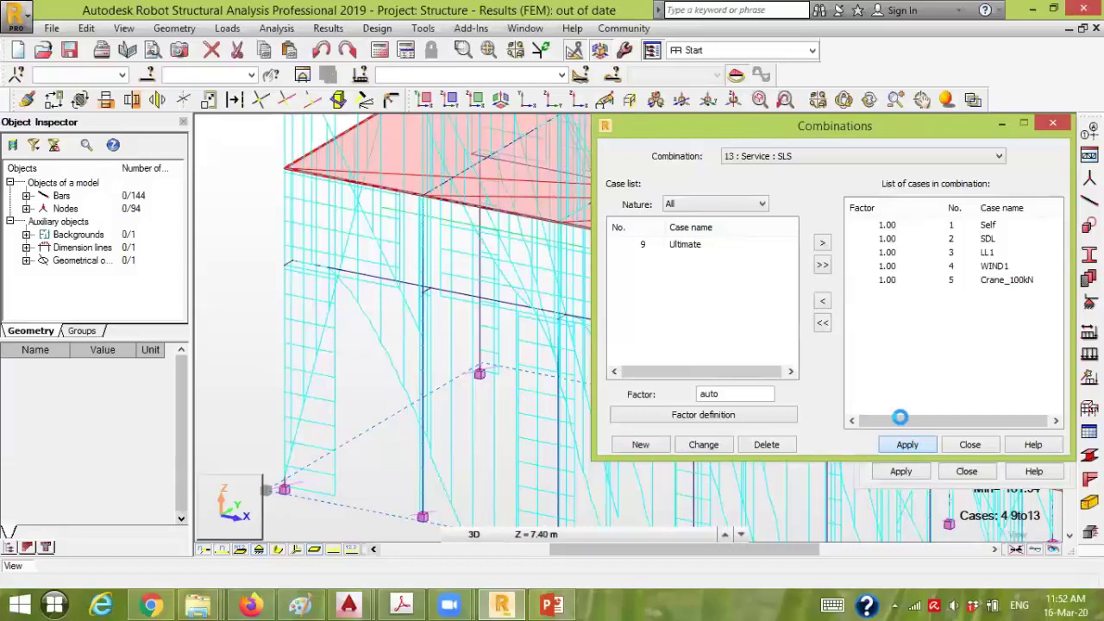
click(969, 445)
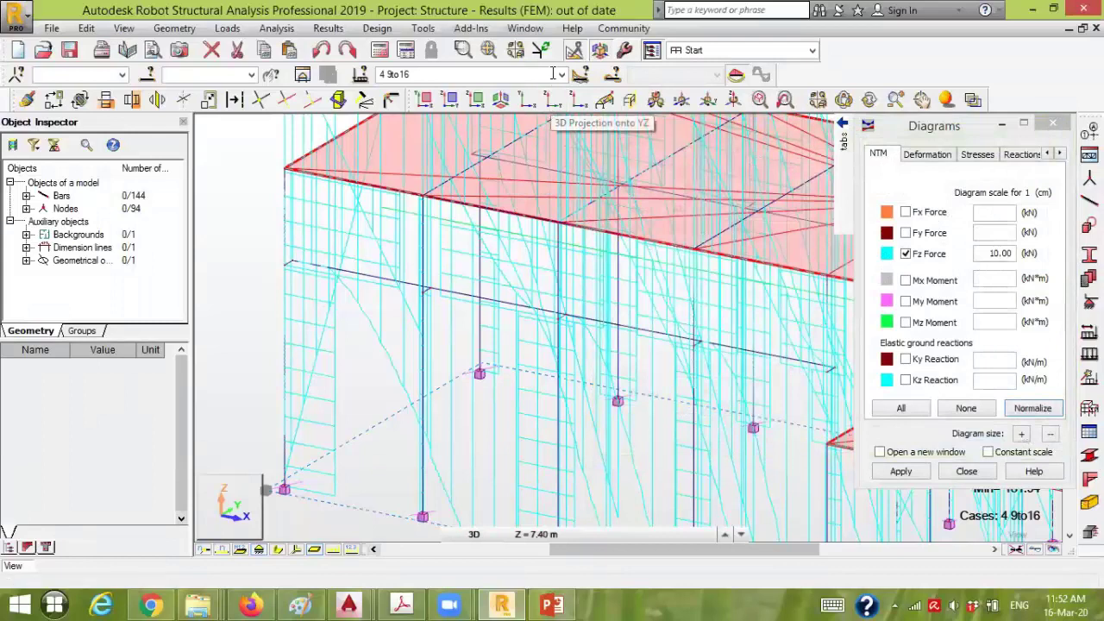
Review the generated Ultimate and Service combinations, normalize the Fz diagram scale and run the structure's calculations
click(561, 75)
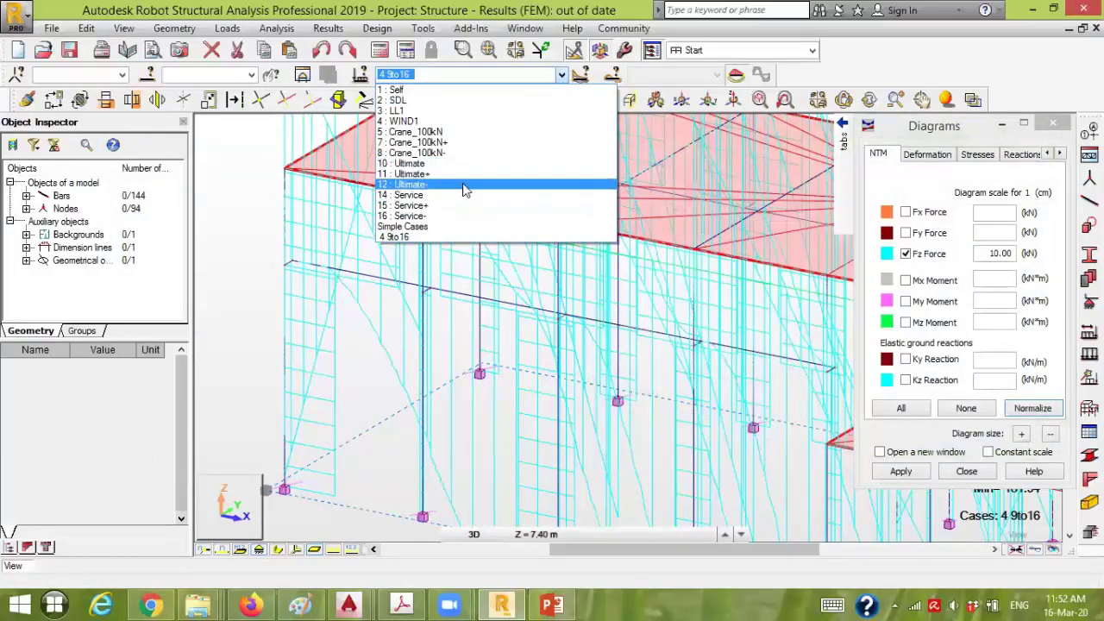
click(244, 250)
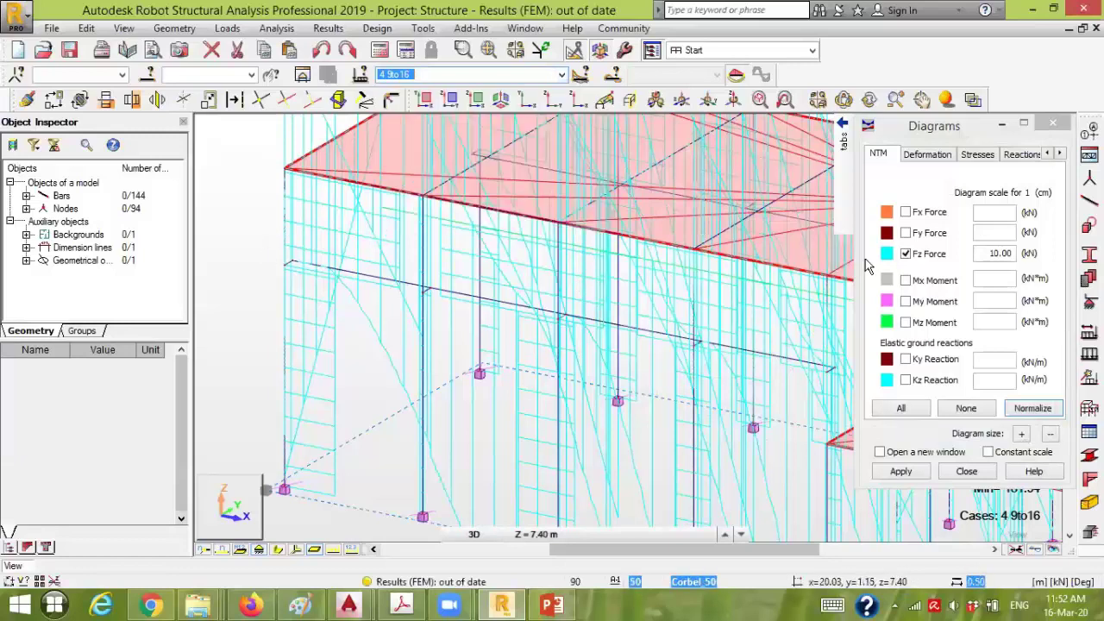
click(1022, 412)
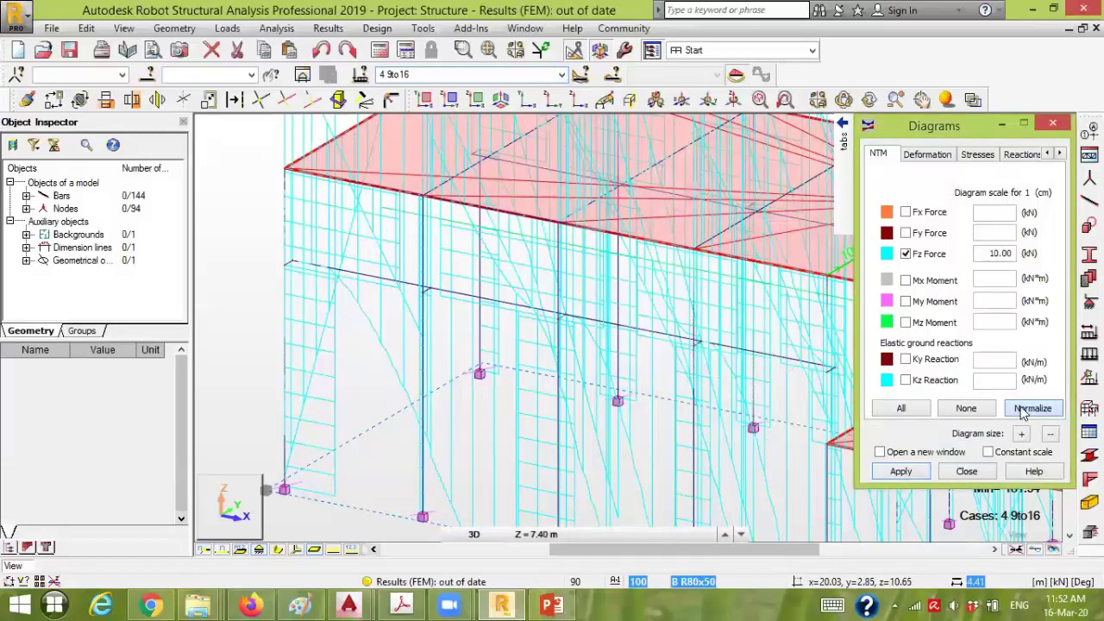
click(379, 50)
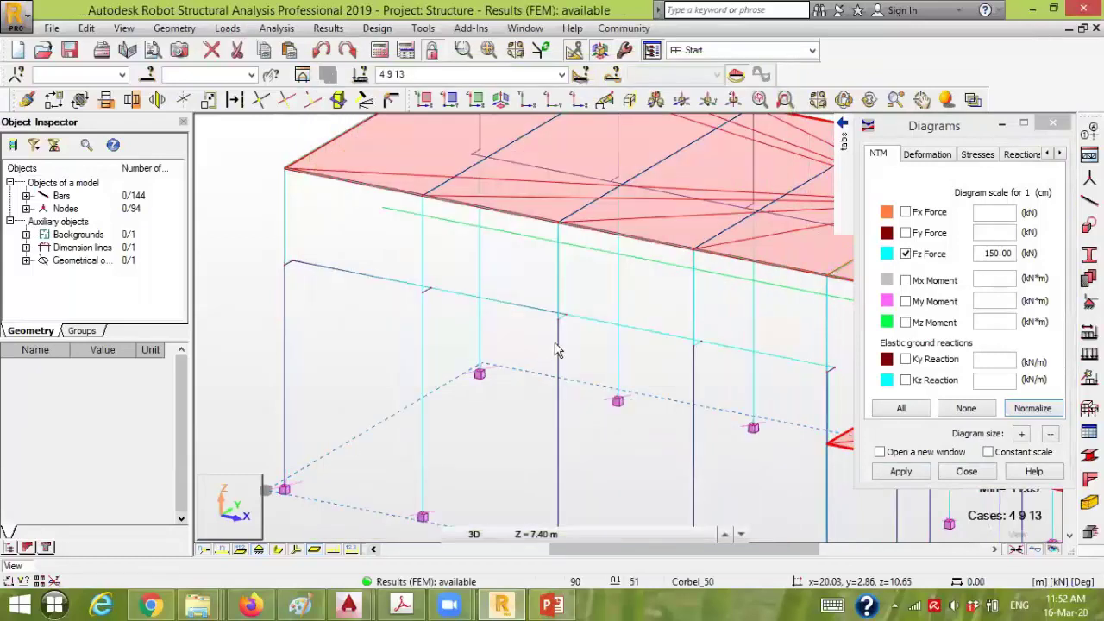
mouse_move(843, 139)
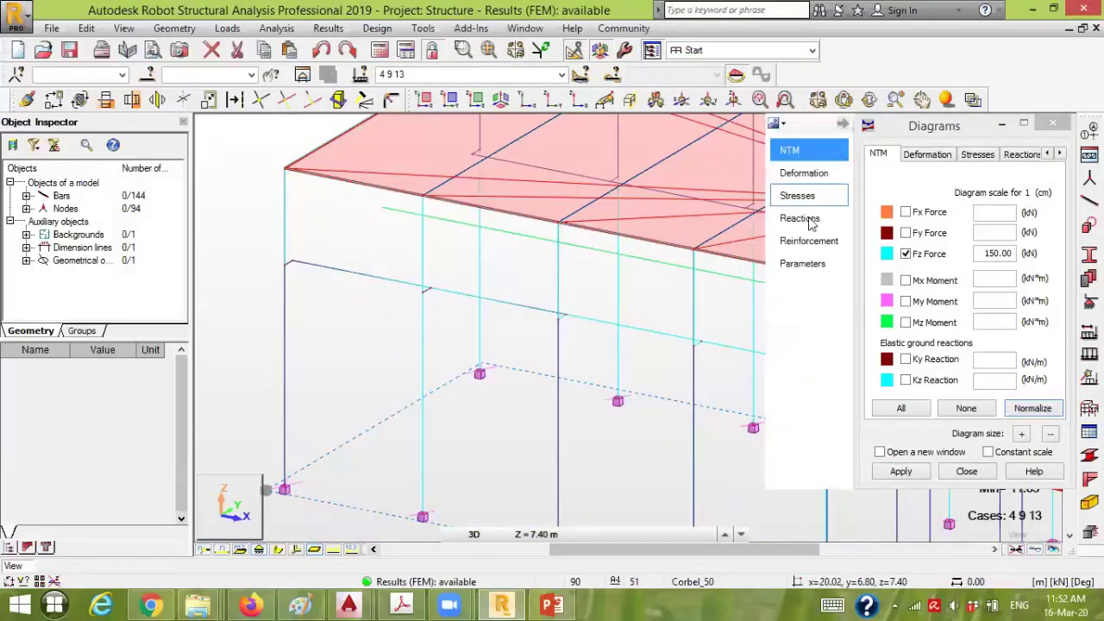
Set the diagram descriptions to labels with differentiated positive and negative values, apply them and normalize the Fz force scale
click(802, 263)
click(951, 229)
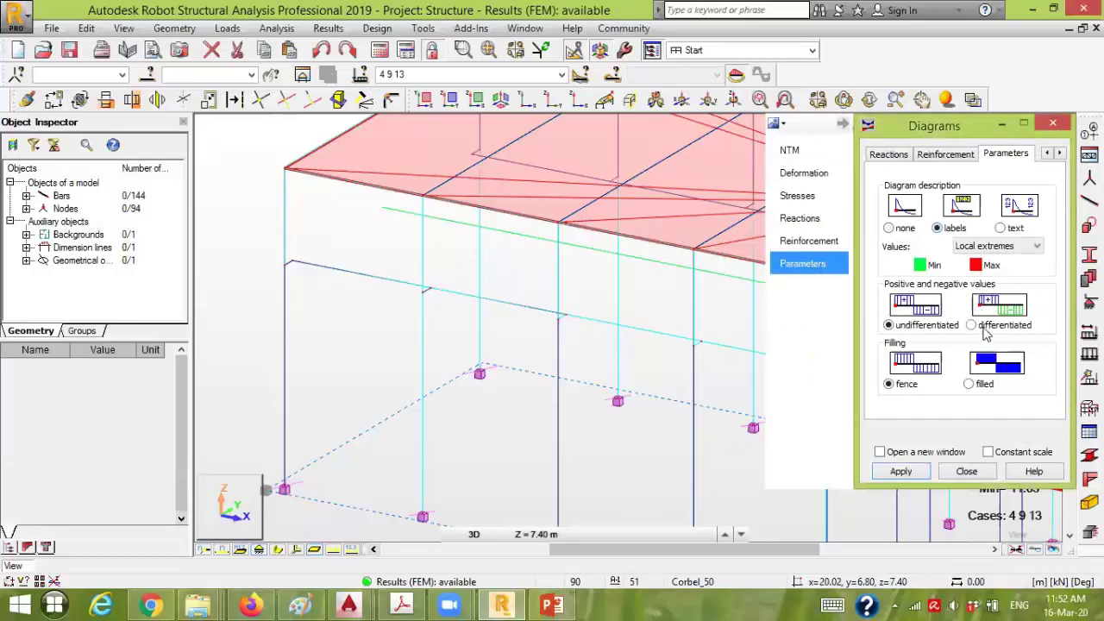
click(986, 331)
click(899, 471)
click(791, 155)
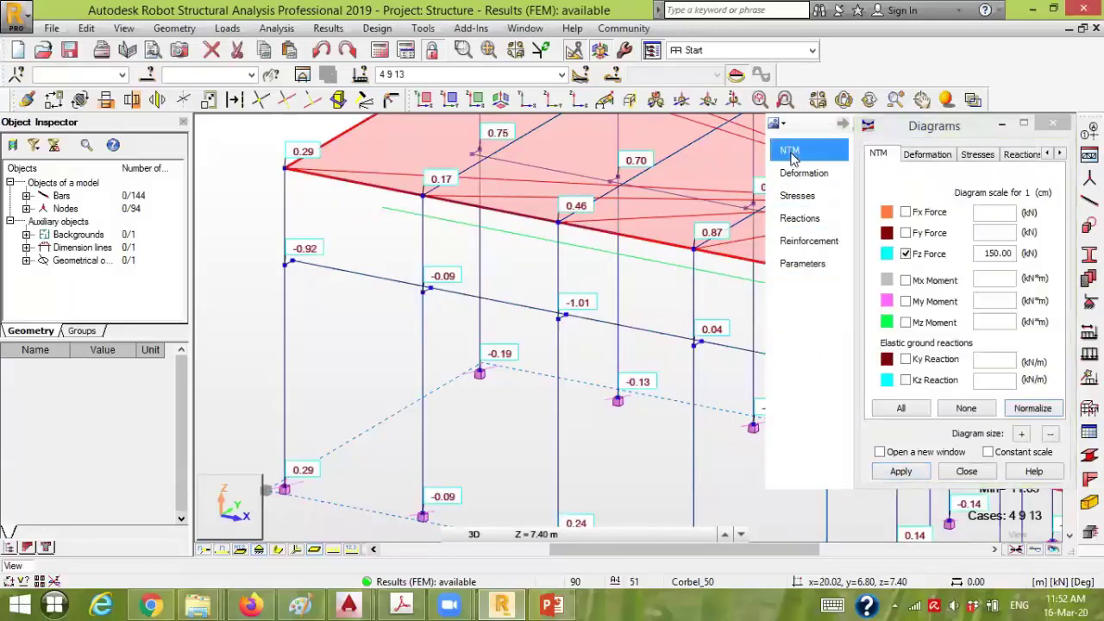
click(1029, 412)
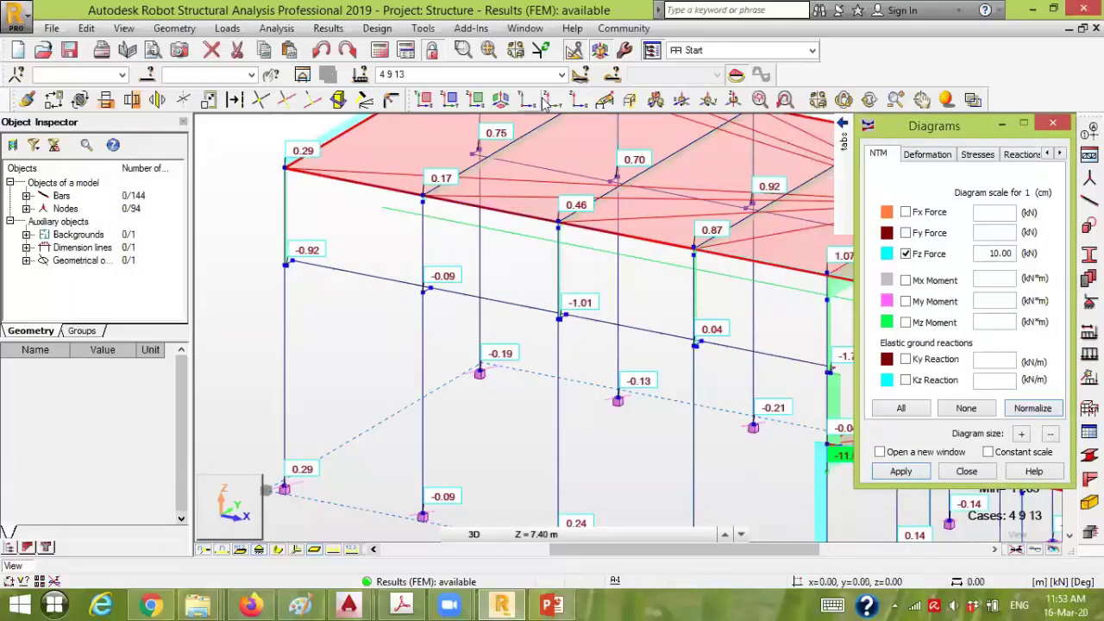
Show the Fz force diagram for case 10 Ultimate, normalize its scale, enlarge the diagram once and inspect the structure
click(561, 75)
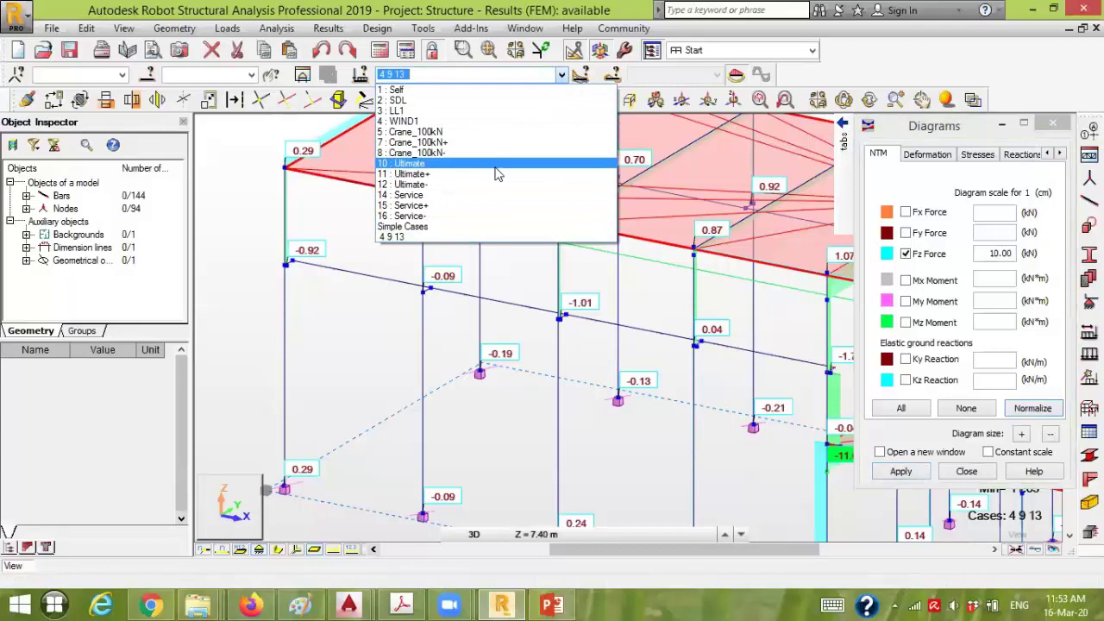
click(497, 170)
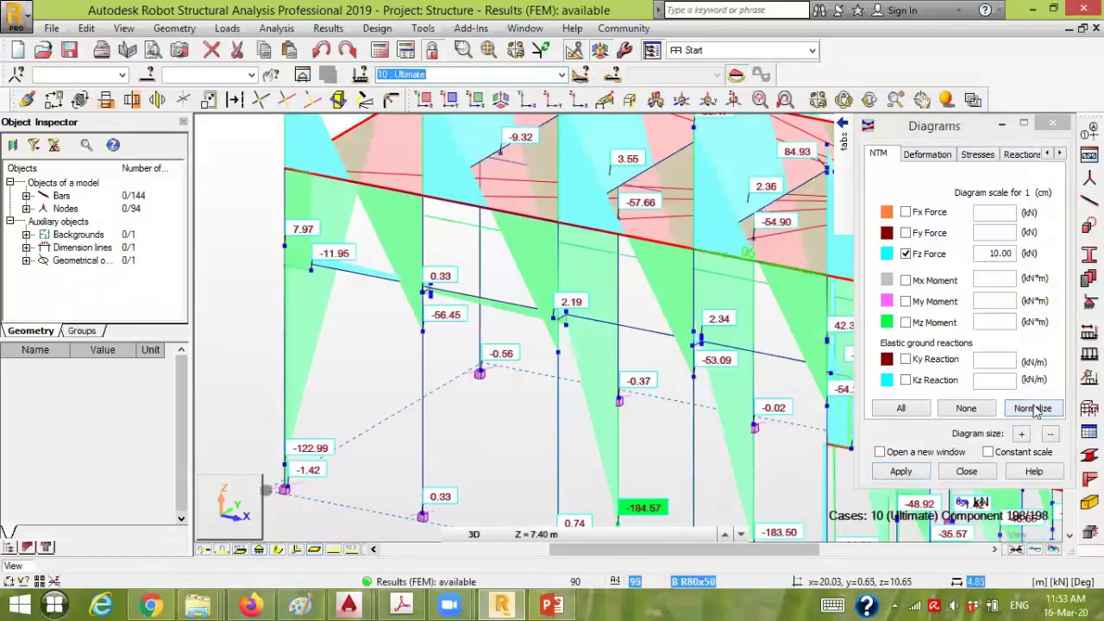
click(1034, 409)
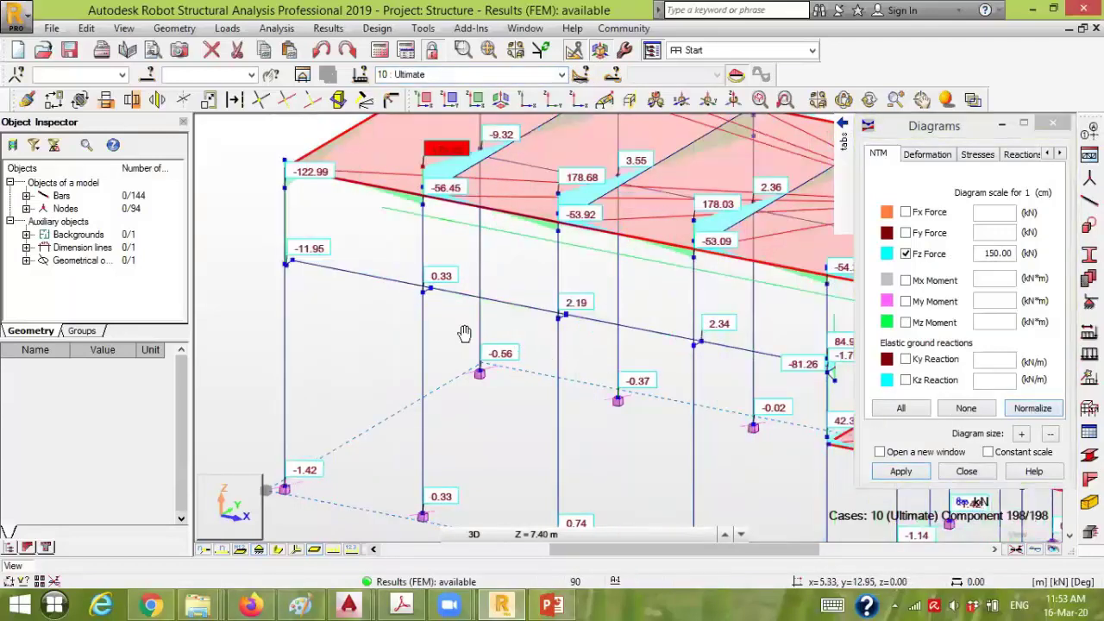
scroll(464, 333, up, 1)
scroll(761, 449, up, 1)
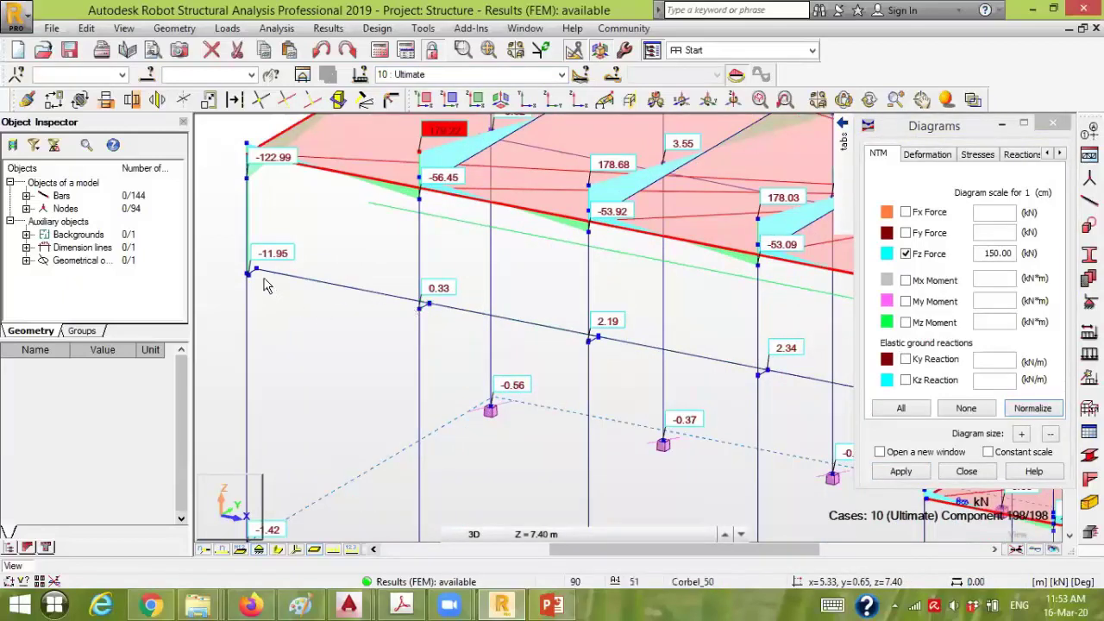
click(1022, 435)
click(909, 470)
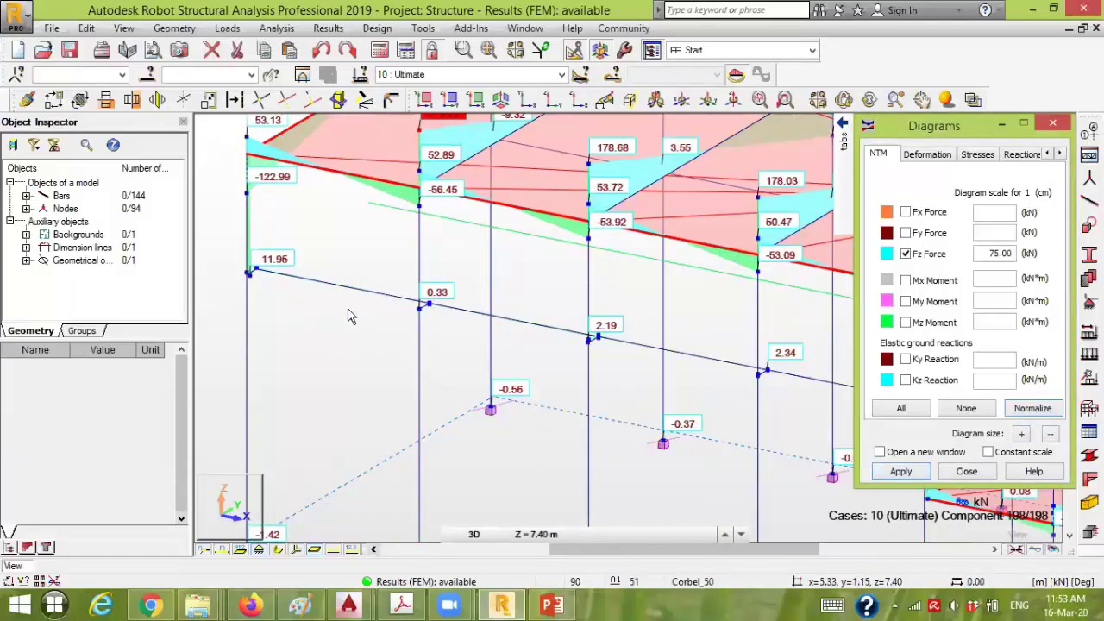
scroll(350, 315, down, 4)
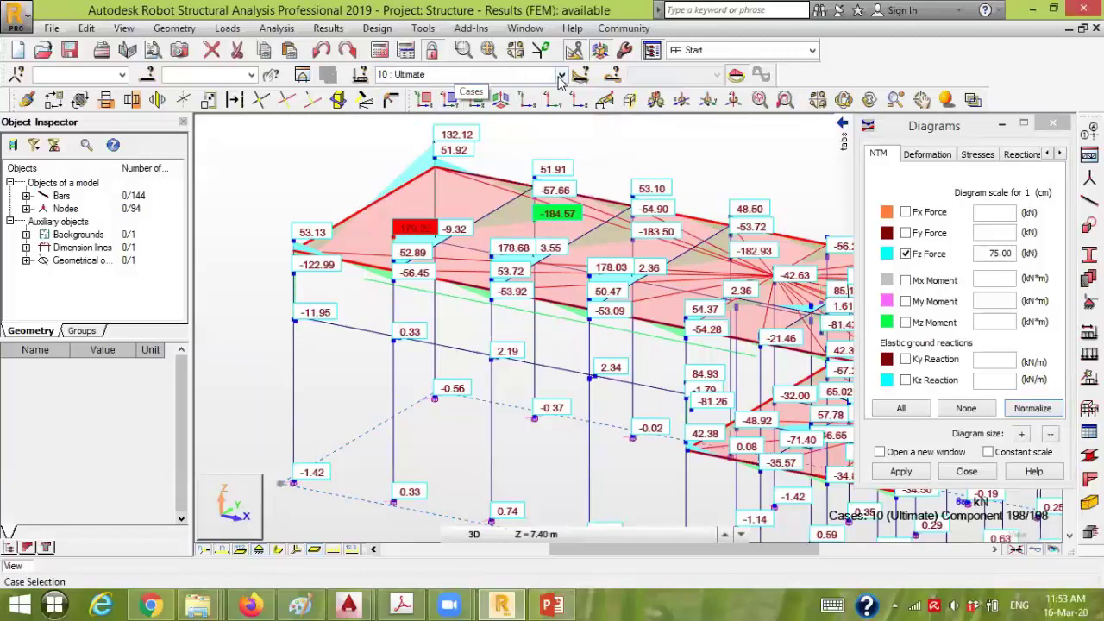
scroll(617, 418, down, 1)
middle_drag(617, 418, 499, 372)
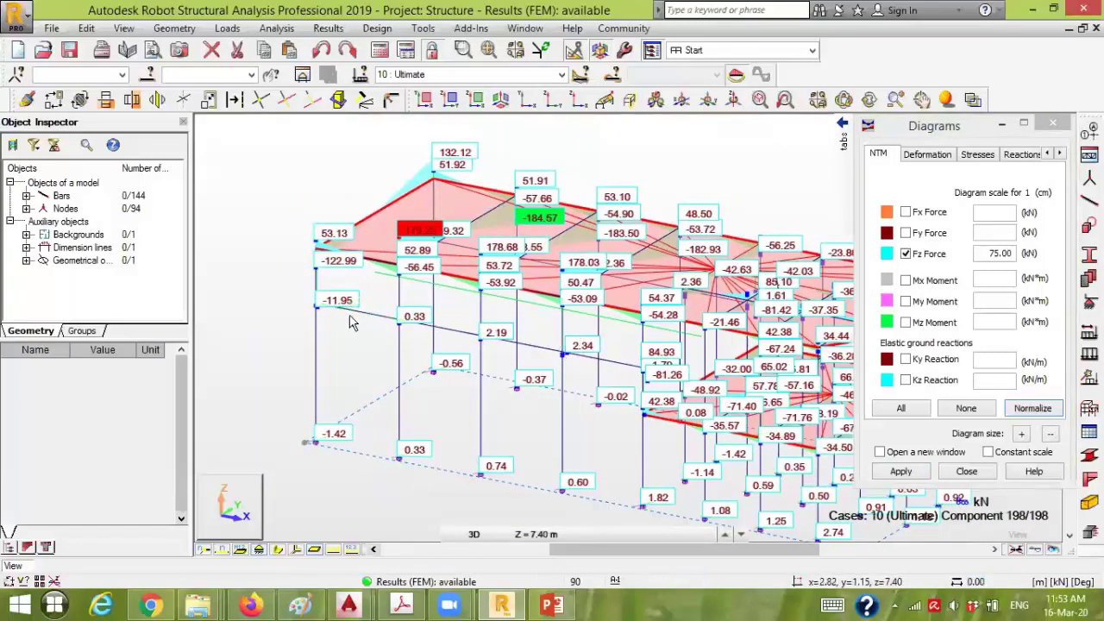
middle_drag(331, 325, 316, 307)
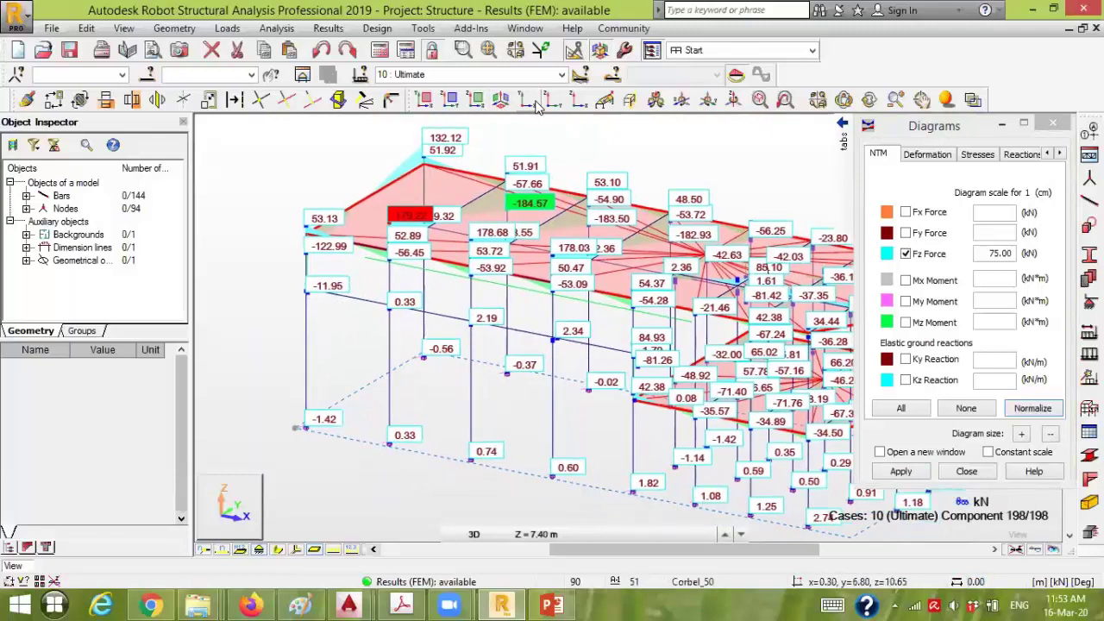
Place the work plane at the column's corbel node (0.30, 0.65, 7.40) and switch to the XY view of that level
click(630, 100)
click(305, 298)
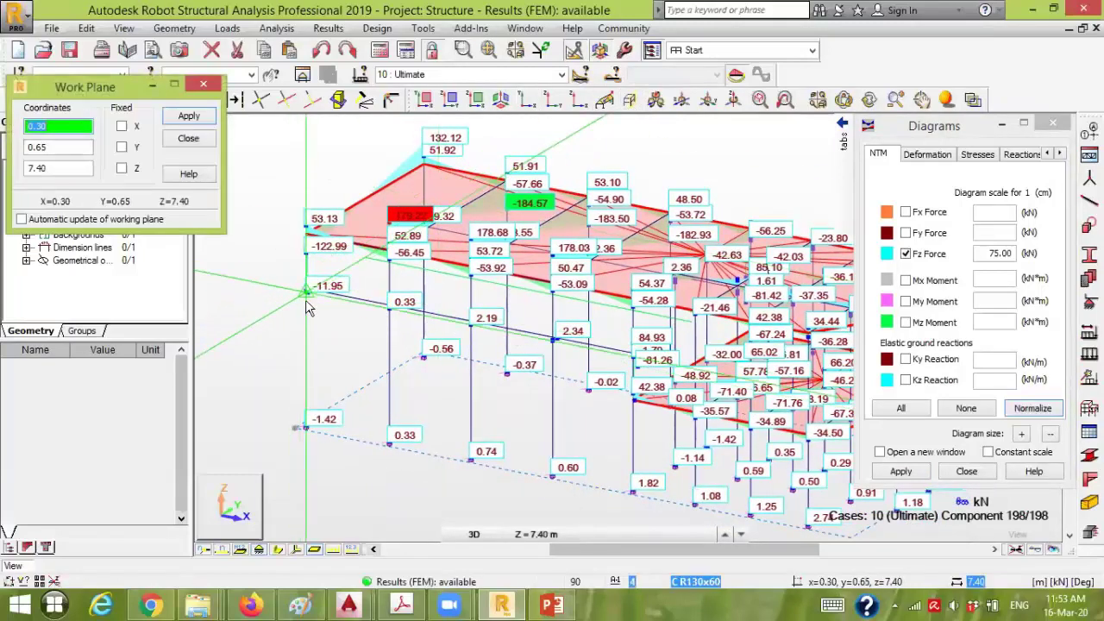
scroll(308, 298, up, 5)
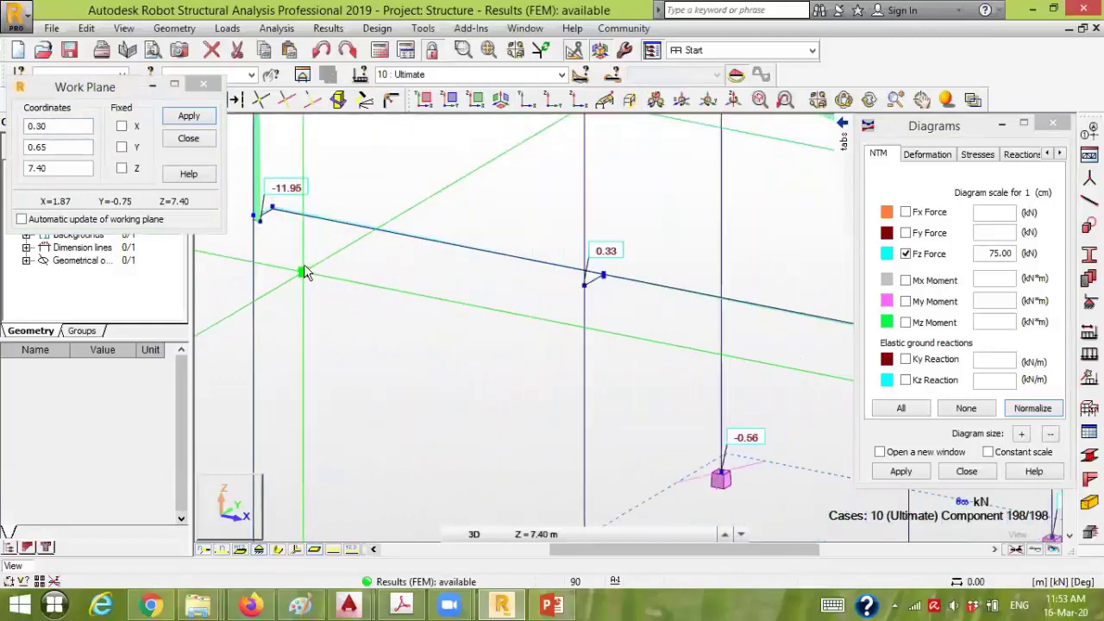
middle_drag(266, 271, 293, 312)
scroll(292, 312, up, 2)
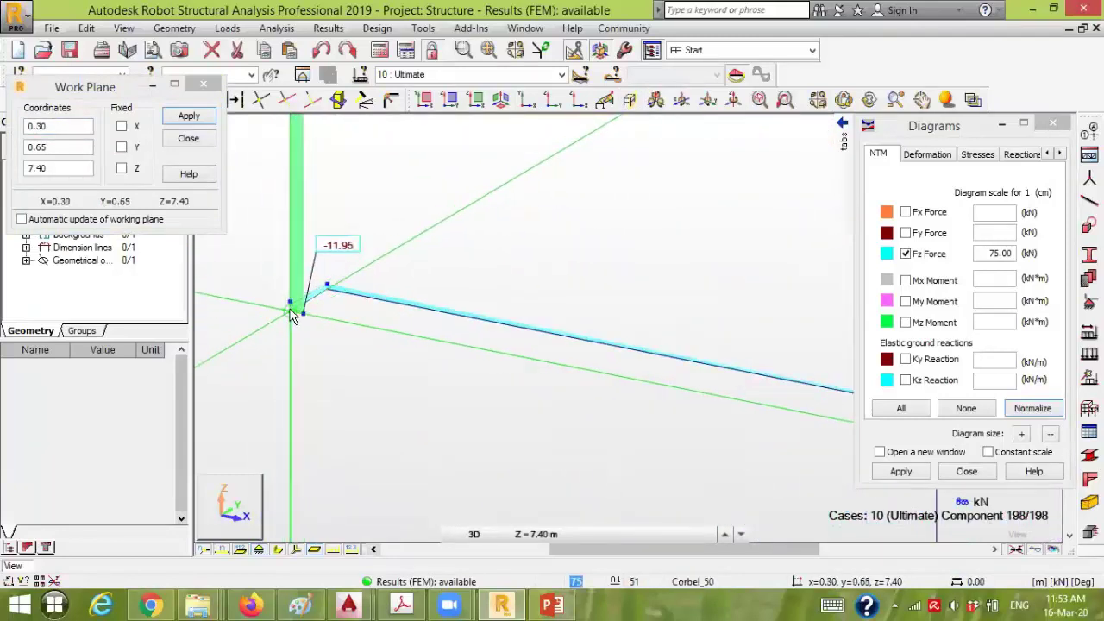
scroll(292, 312, up, 2)
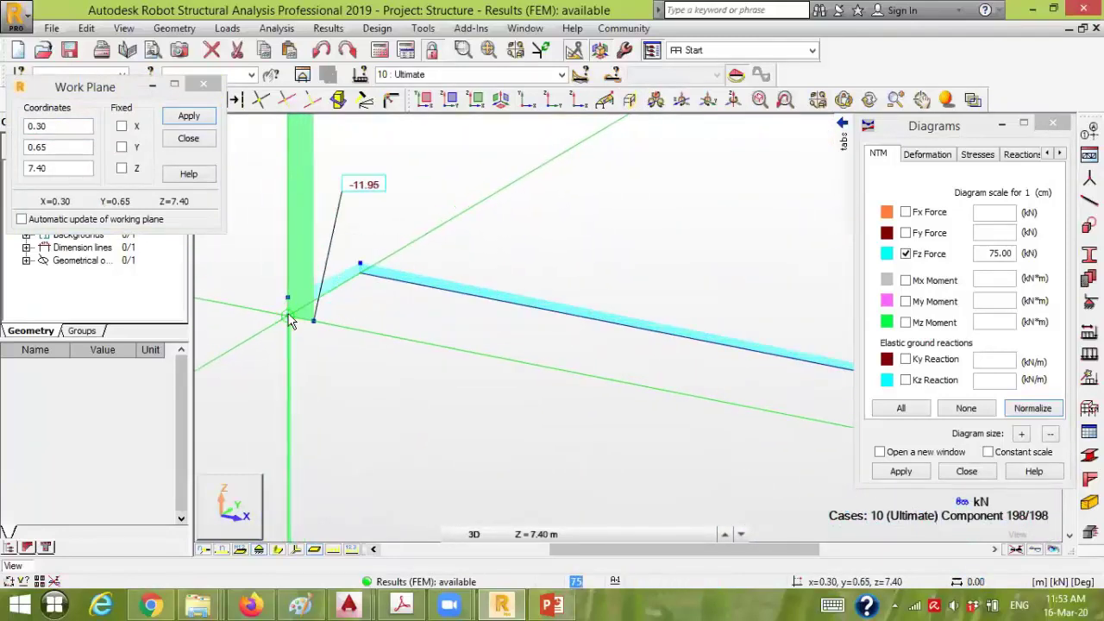
click(433, 102)
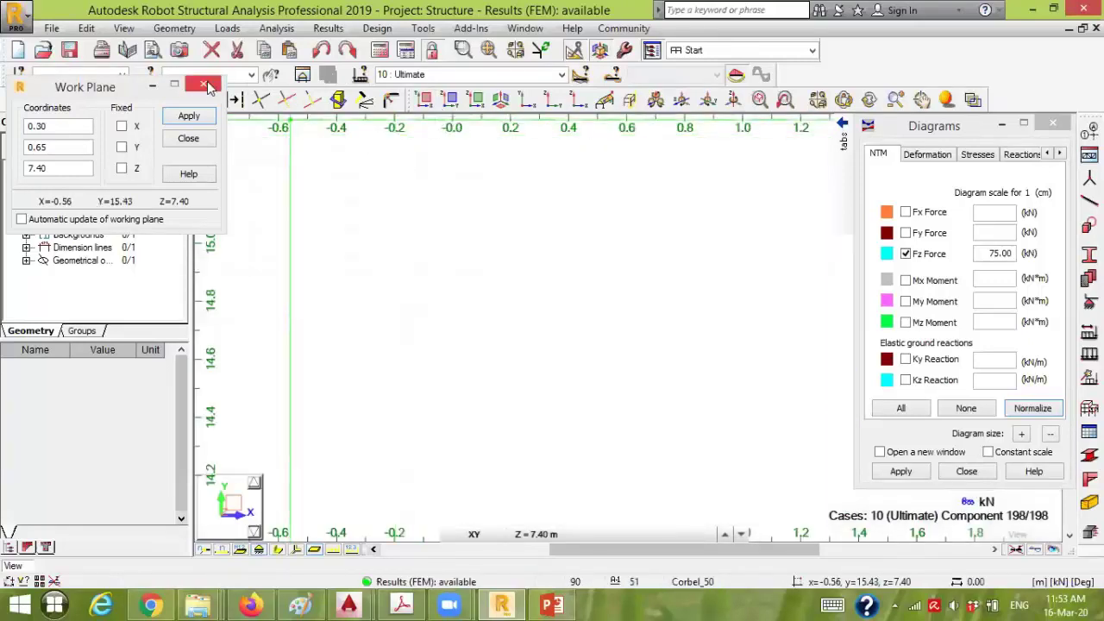
click(202, 84)
Select all bars at the Z = 7.40 m level, isolate them in a separate view and show them in 3D
scroll(386, 243, down, 10)
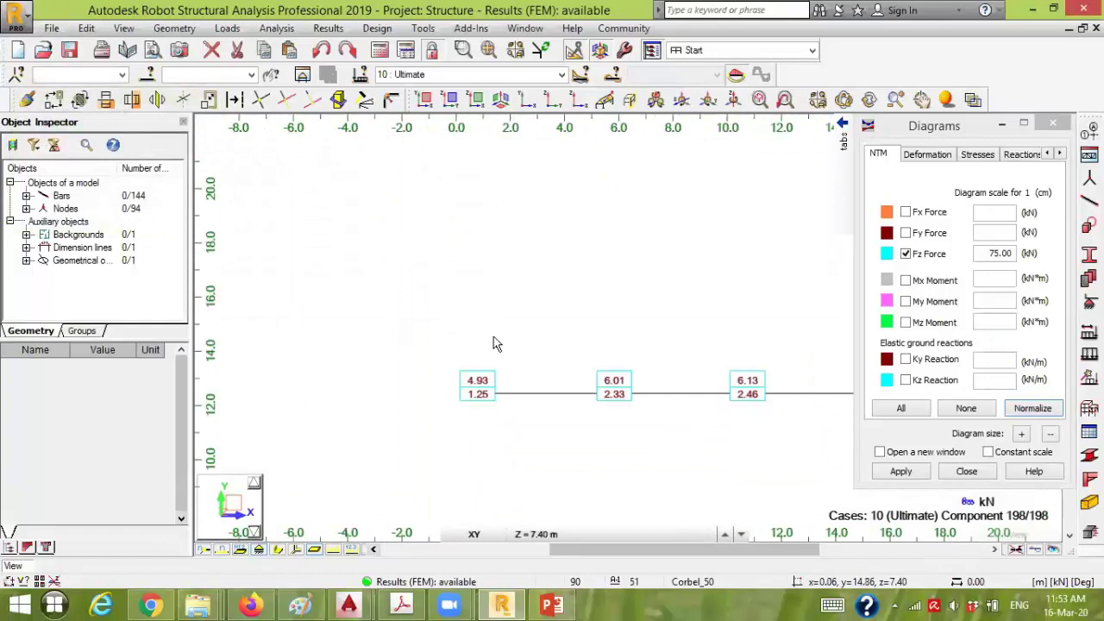
scroll(521, 345, down, 3)
drag(364, 434, 703, 231)
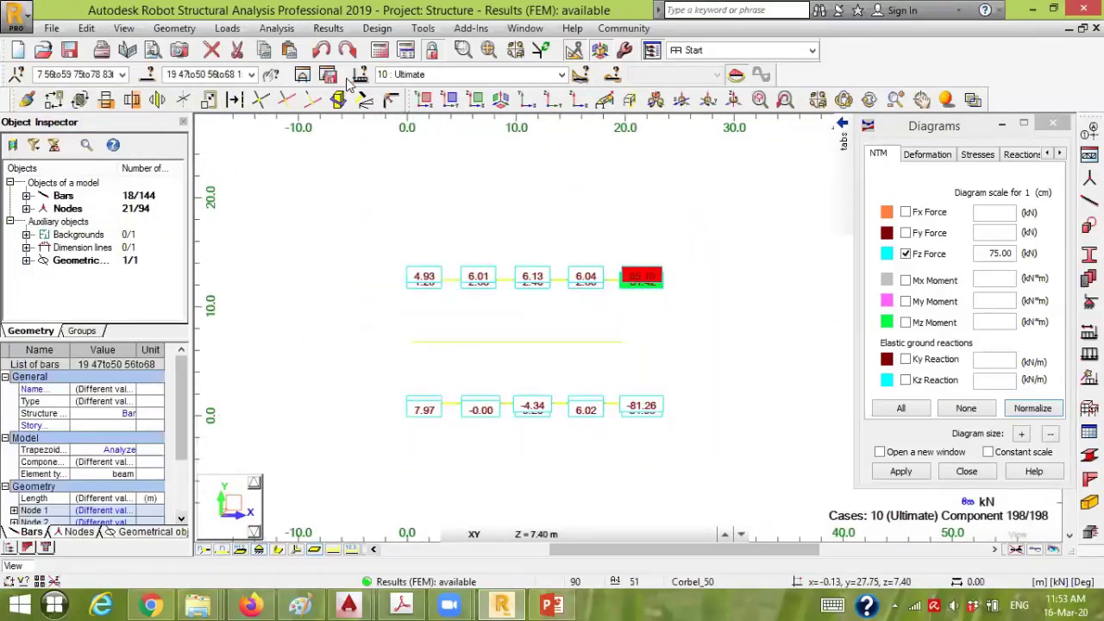
click(320, 75)
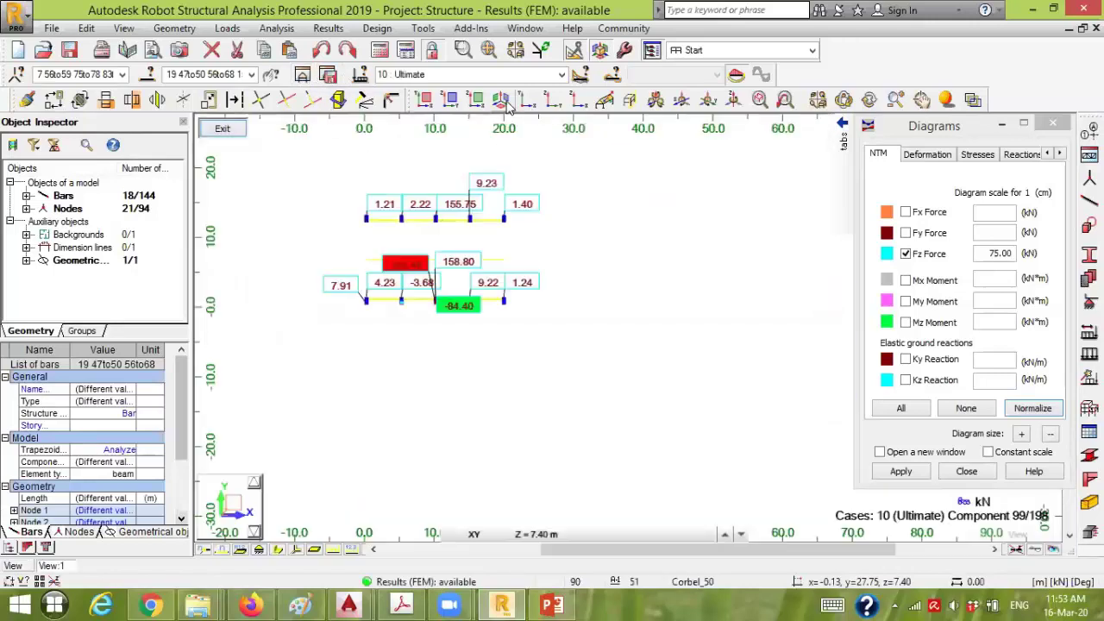
middle_drag(515, 145, 472, 295)
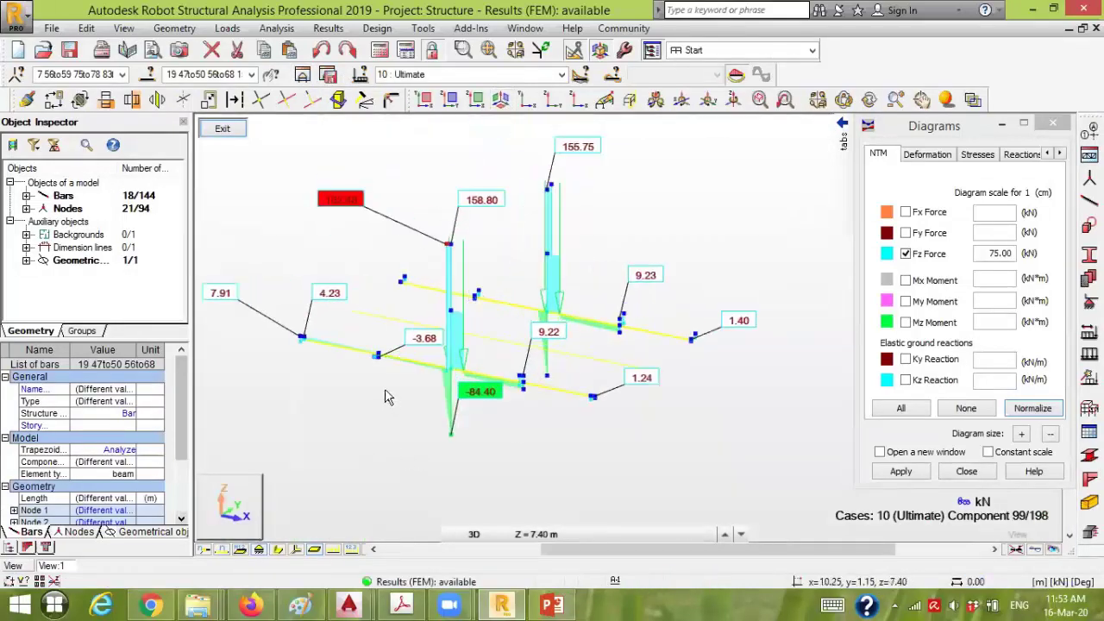
Examine the Fz forces on the isolated beams and corbels, moving the Ultimate case's current component to 102
scroll(315, 358, up, 3)
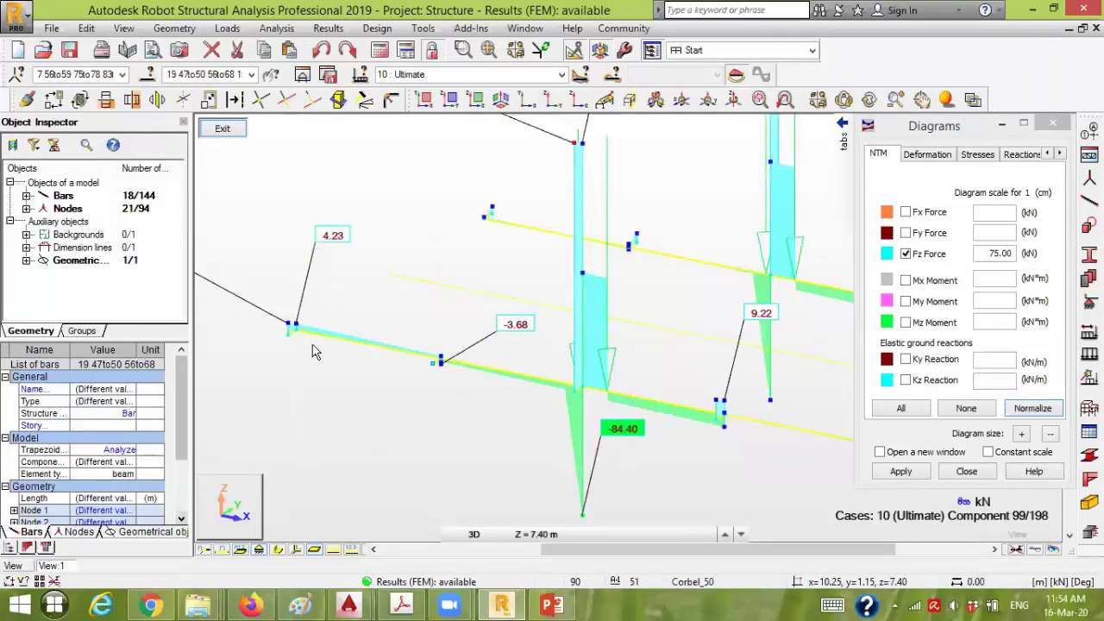
middle_drag(315, 347, 414, 385)
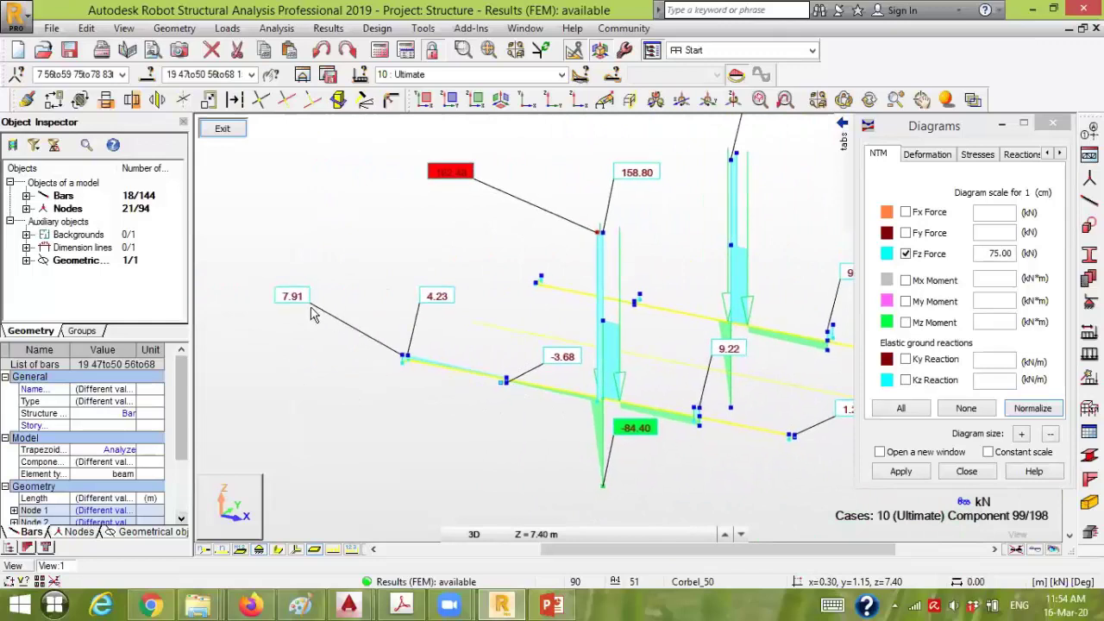
middle_drag(510, 316, 451, 254)
scroll(446, 314, up, 5)
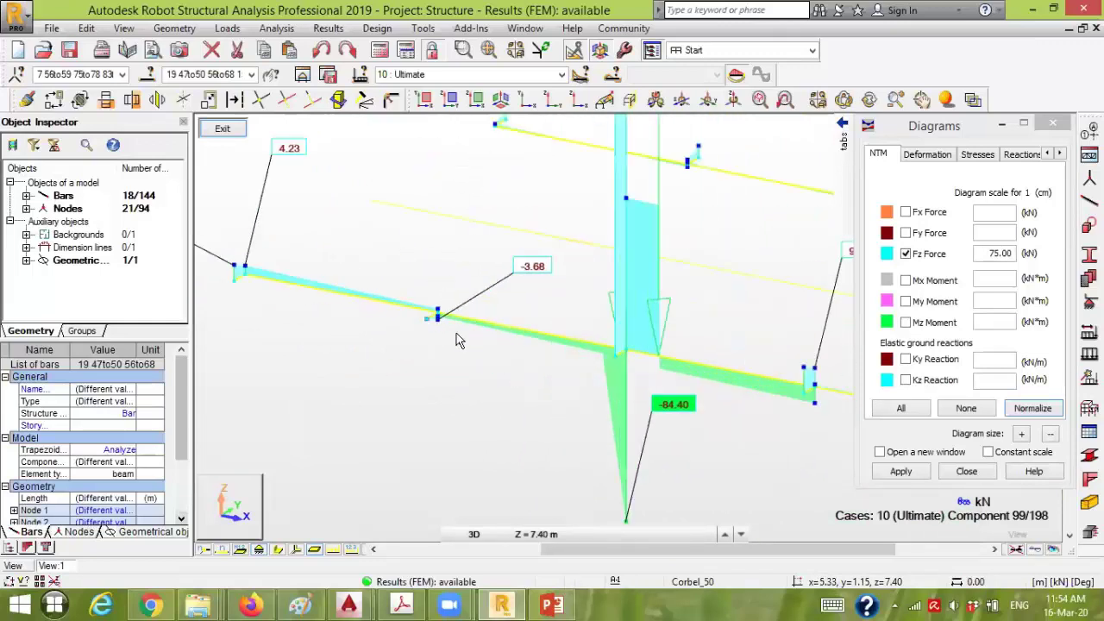
scroll(442, 311, down, 4)
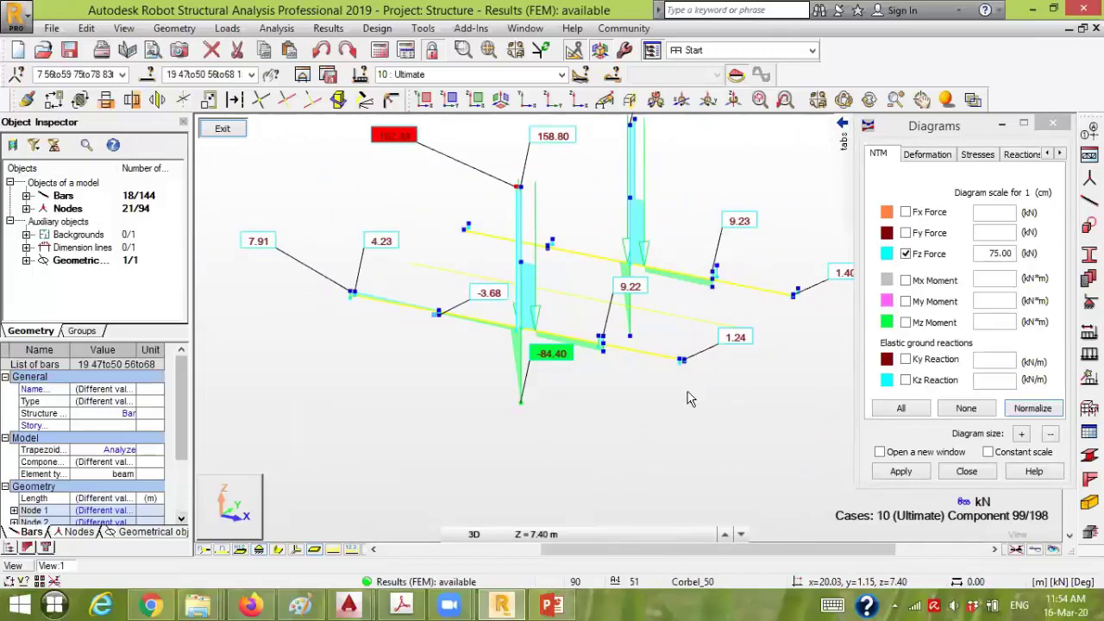
middle_drag(568, 302, 574, 347)
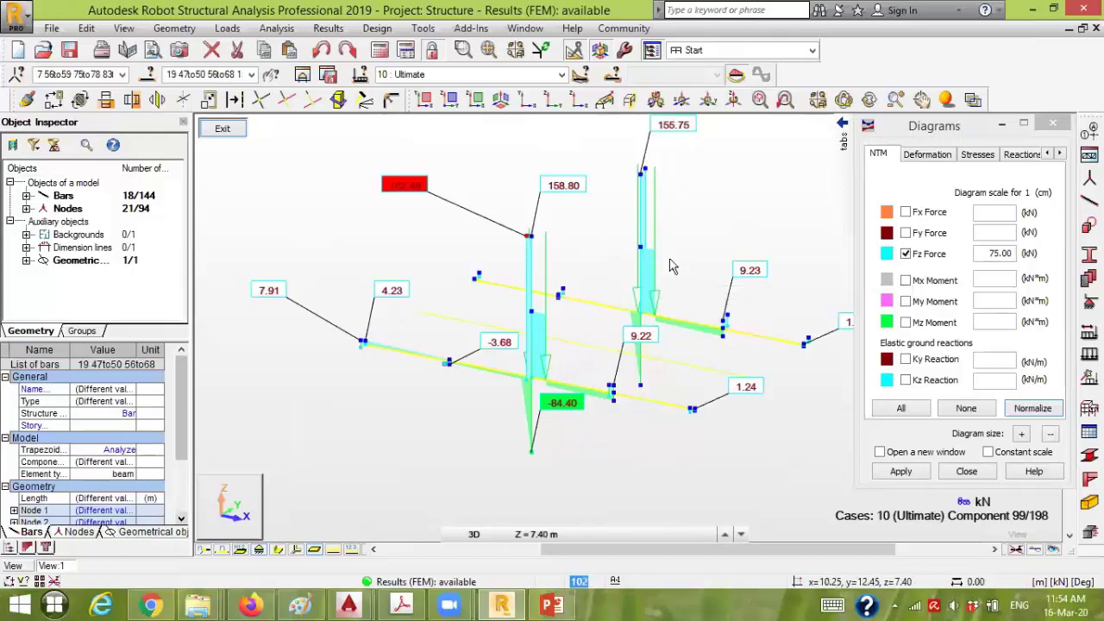
click(581, 76)
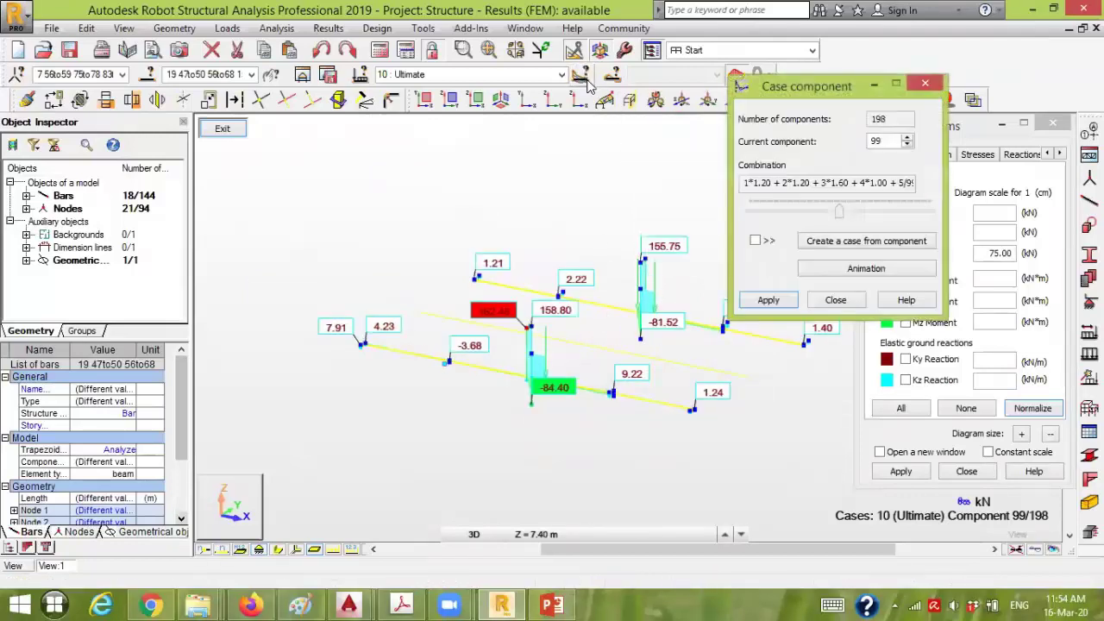
mouse_move(837, 214)
mouse_down()
mouse_move(866, 216)
mouse_move(753, 222)
mouse_move(832, 223)
mouse_up()
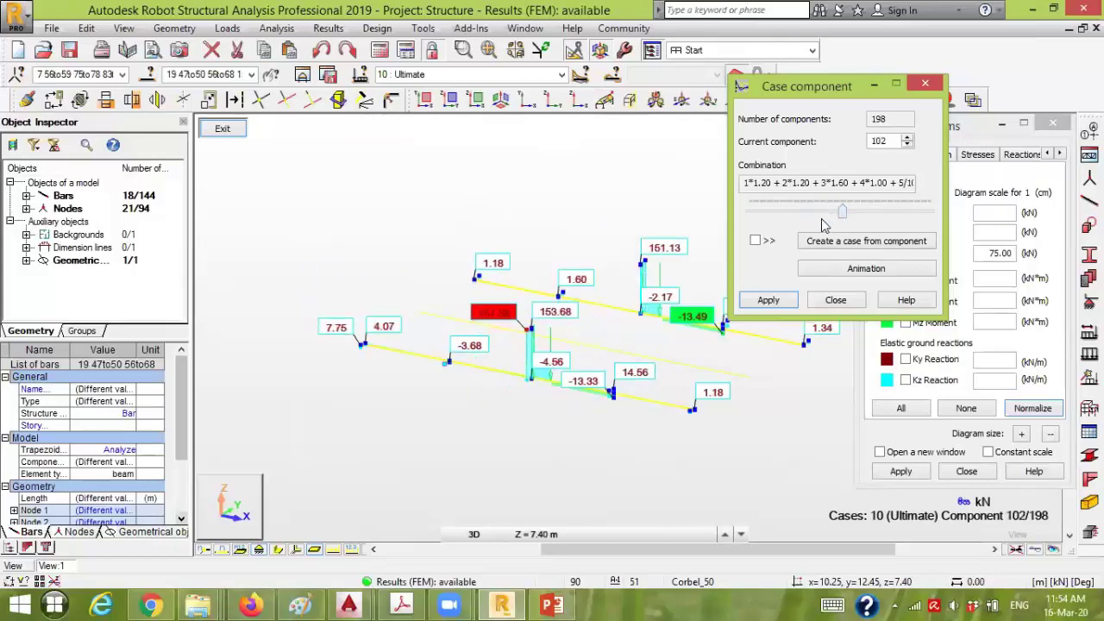
click(835, 301)
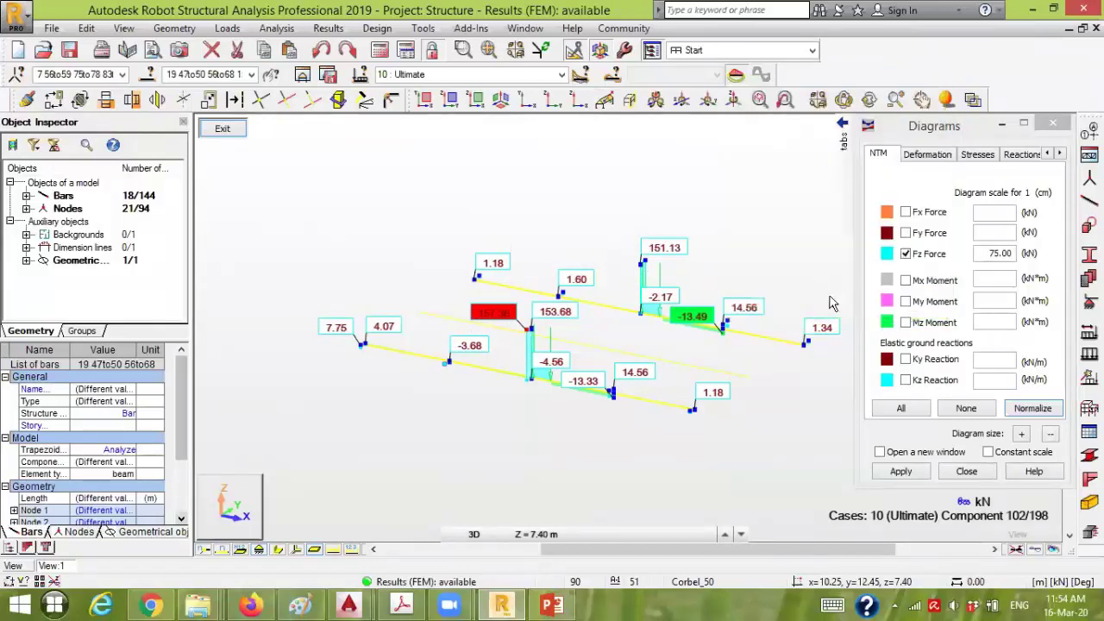
Show the Fz force diagram of the isolated bars for case 11 Ultimate+, normalize it and inspect the beam ends
click(562, 74)
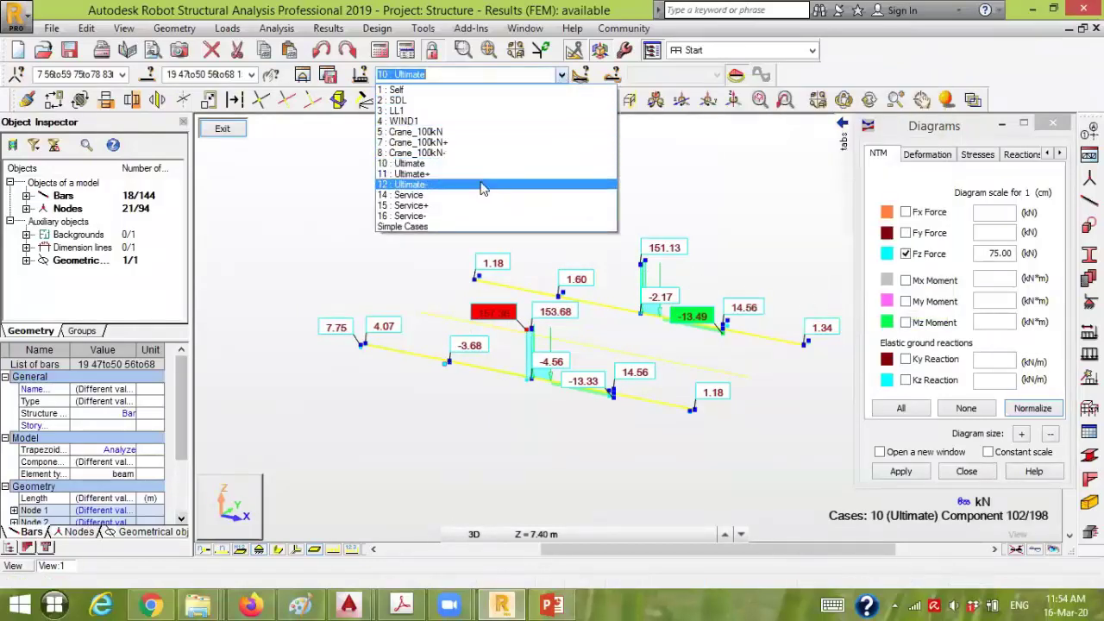
click(477, 182)
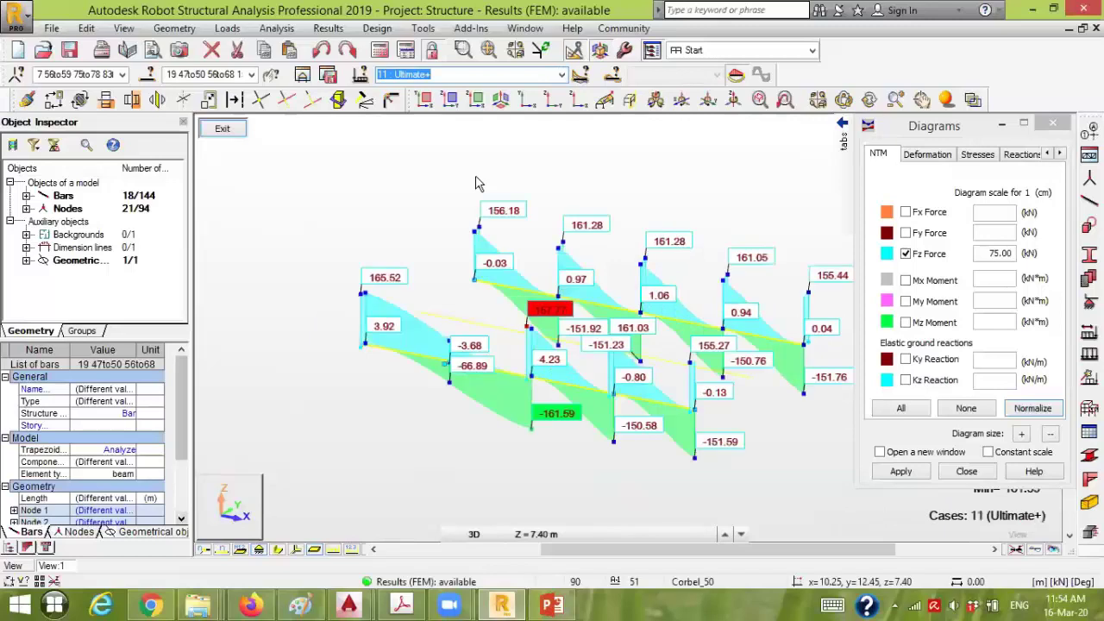
click(1032, 409)
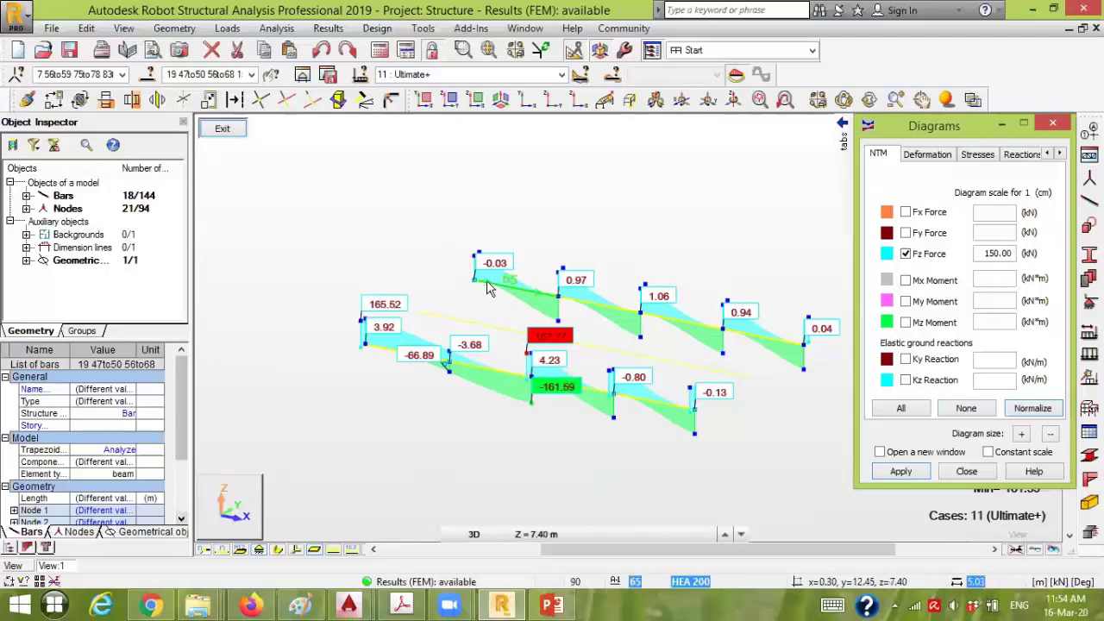
scroll(486, 288, up, 3)
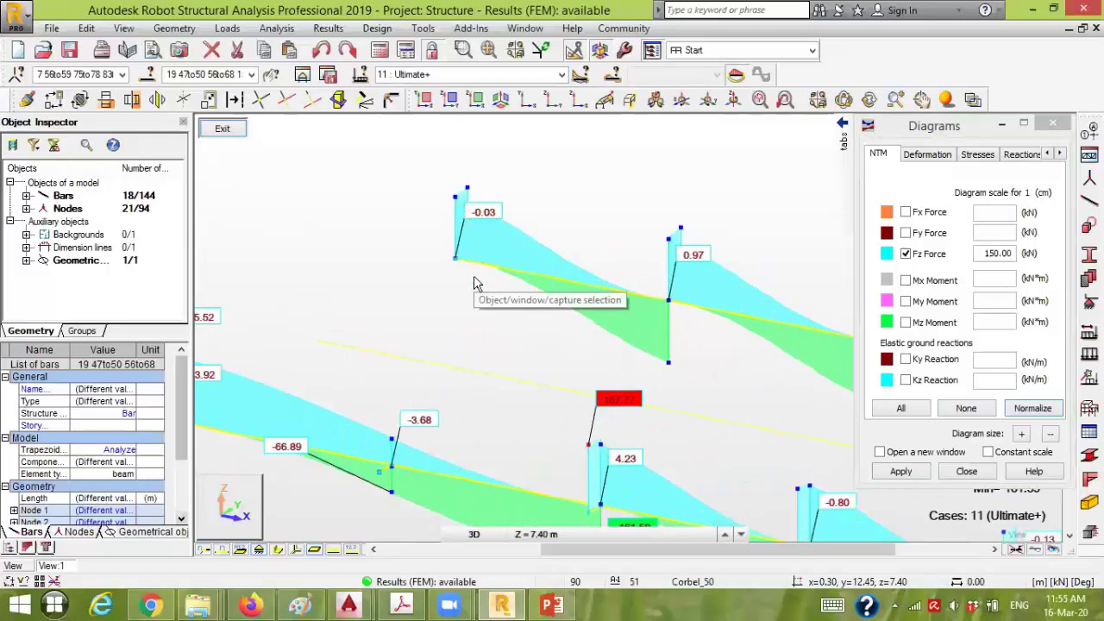
scroll(473, 284, down, 5)
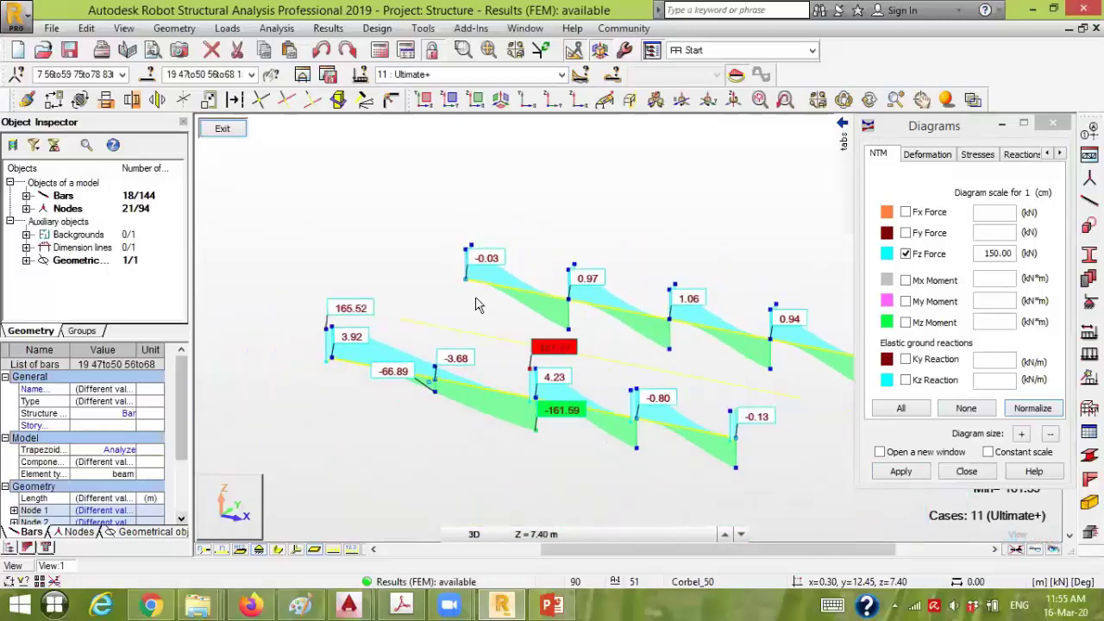
Clear the Fz force diagram from the isolated crane beams and corbels
click(932, 253)
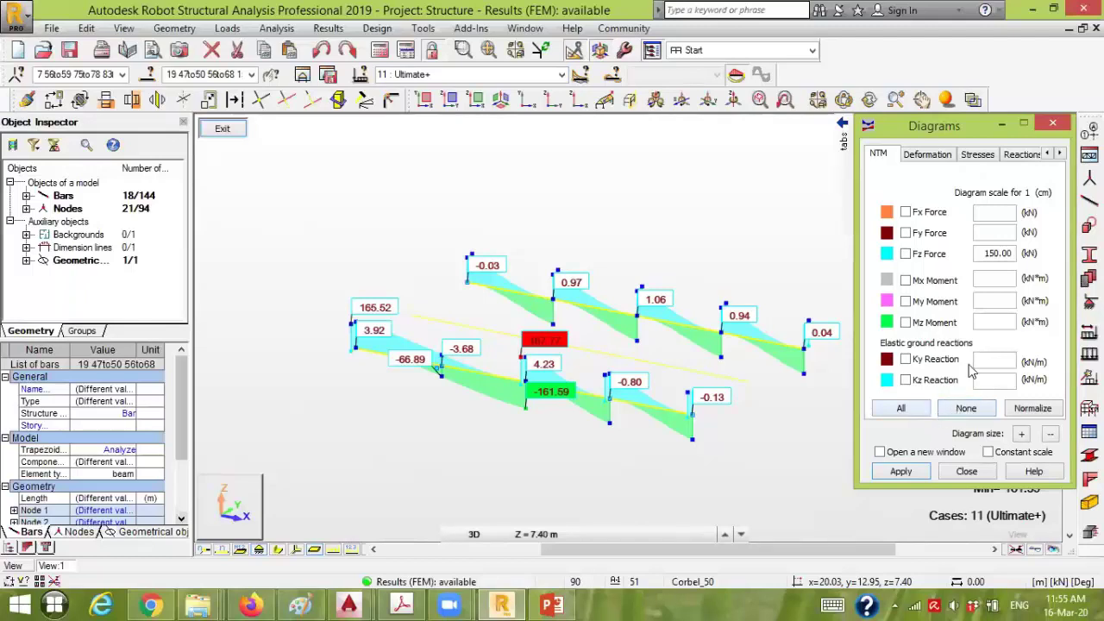
click(985, 236)
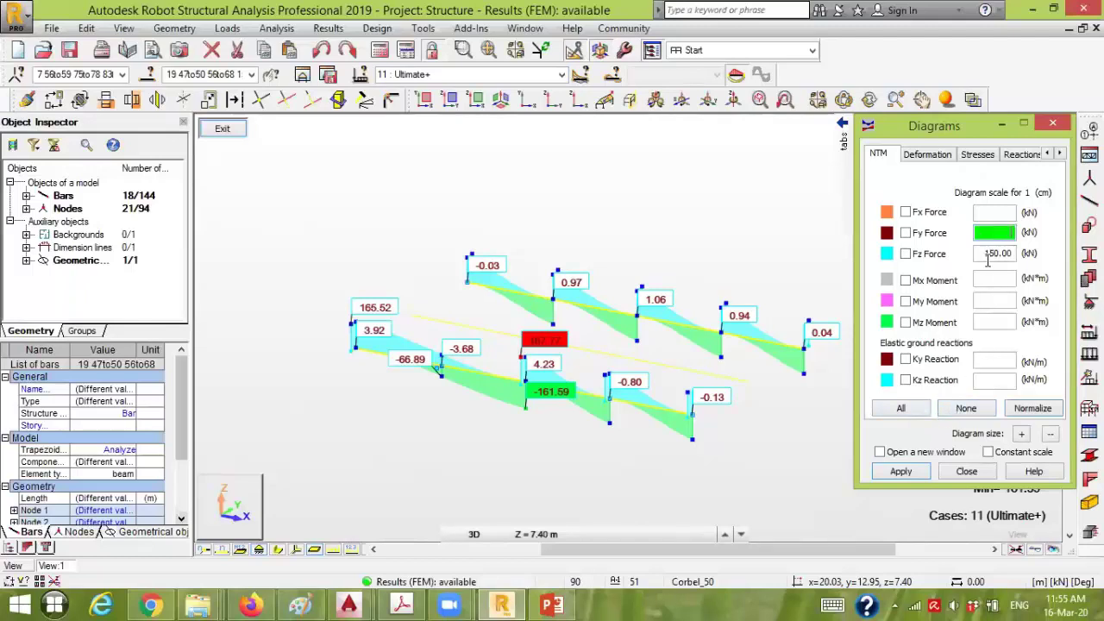
click(968, 406)
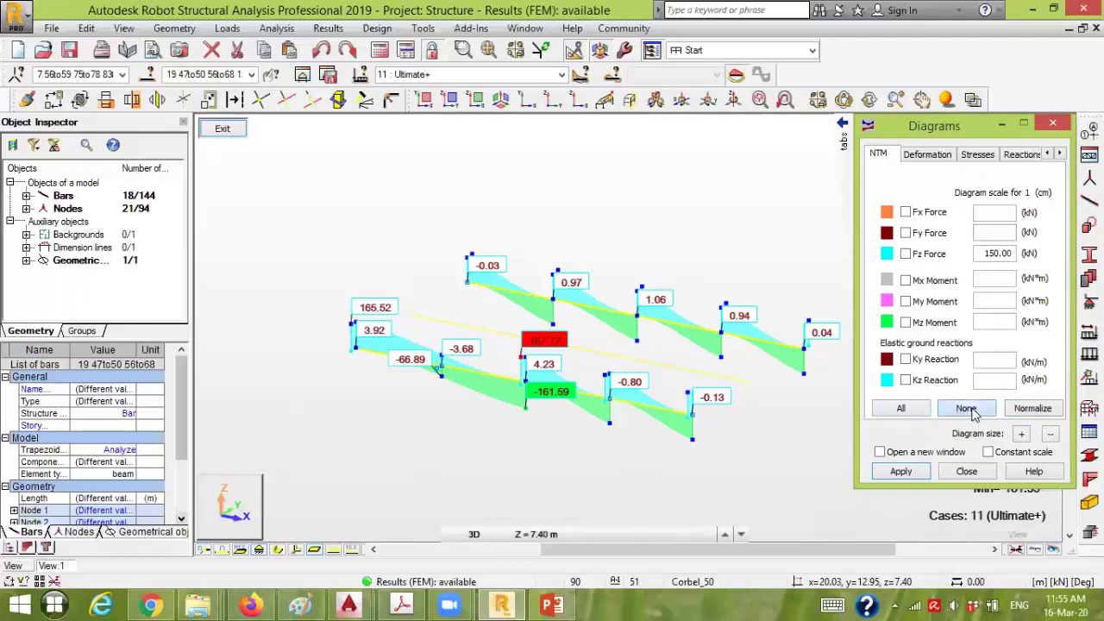
click(900, 472)
Select only the corbel bars along both crane beam lines and isolate them in a separate view
scroll(362, 345, up, 3)
middle_drag(347, 330, 352, 401)
drag(294, 334, 346, 279)
middle_drag(512, 424, 453, 401)
drag(564, 373, 626, 321)
middle_drag(594, 396, 532, 389)
drag(576, 367, 629, 321)
scroll(598, 400, down, 2)
drag(623, 380, 669, 348)
drag(711, 388, 758, 365)
drag(488, 238, 466, 222)
mouse_move(562, 263)
mouse_down()
mouse_move(596, 236)
mouse_move(612, 254)
mouse_move(690, 259)
mouse_up()
middle_drag(724, 321, 627, 304)
drag(680, 284, 637, 258)
mouse_move(732, 307)
mouse_down()
mouse_move(767, 285)
mouse_move(766, 266)
mouse_up()
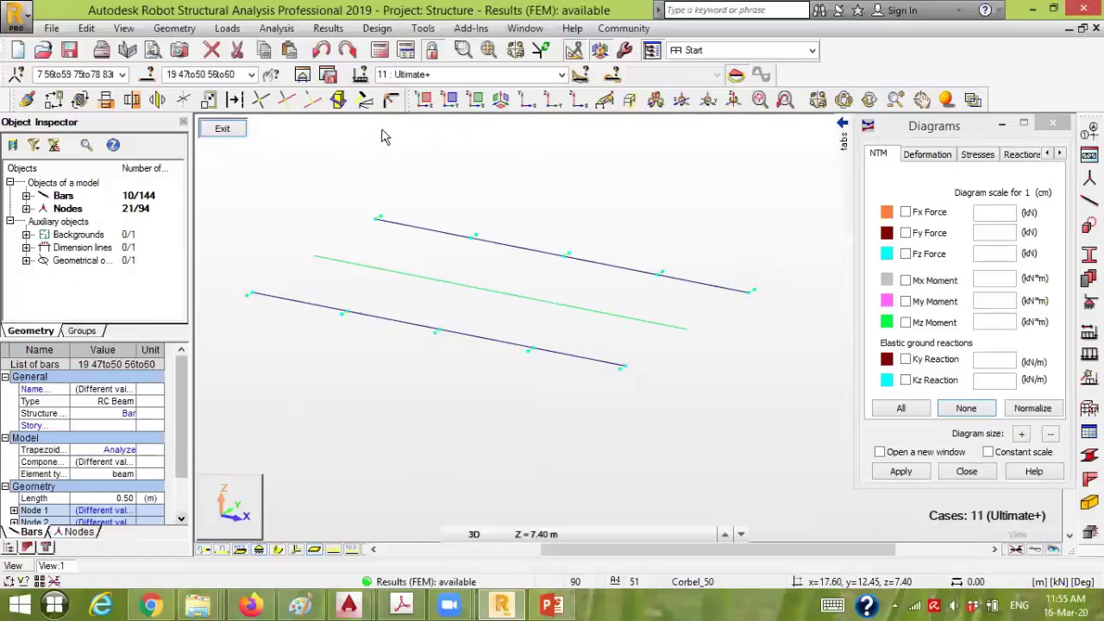
click(302, 74)
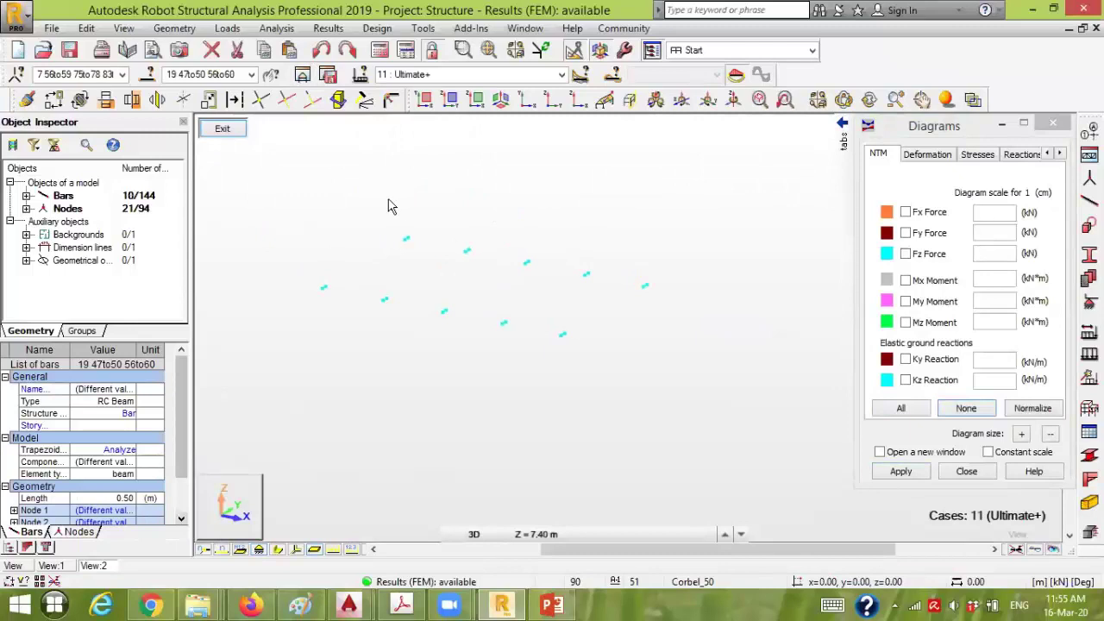
Show the normalized Fz force diagram on the isolated corbels for case 11 Ultimate+
scroll(345, 250, up, 2)
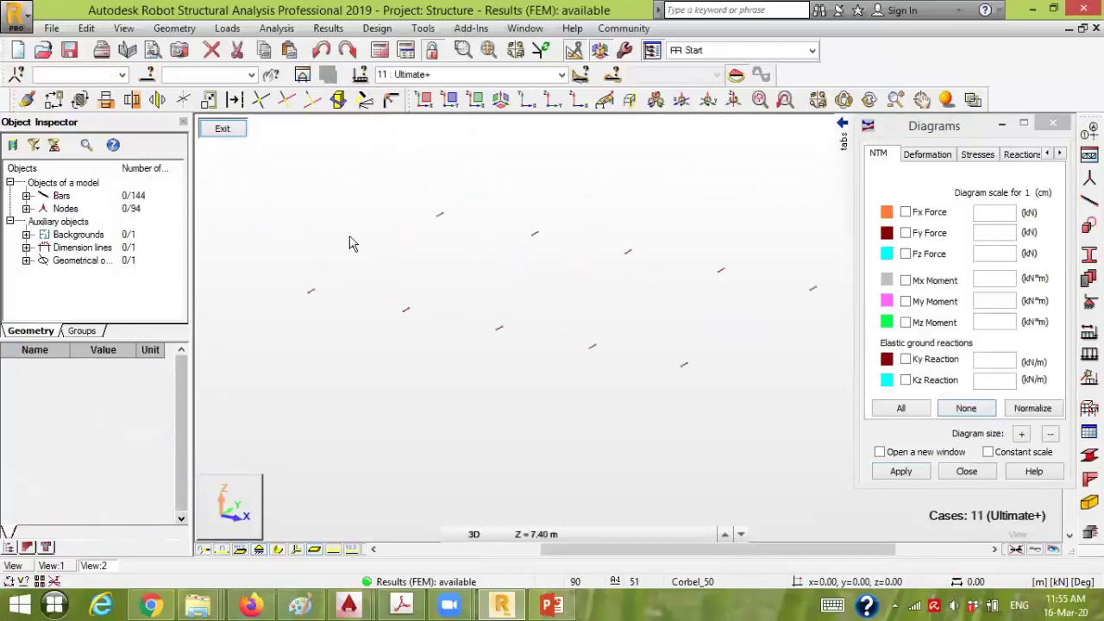
middle_drag(382, 248, 337, 289)
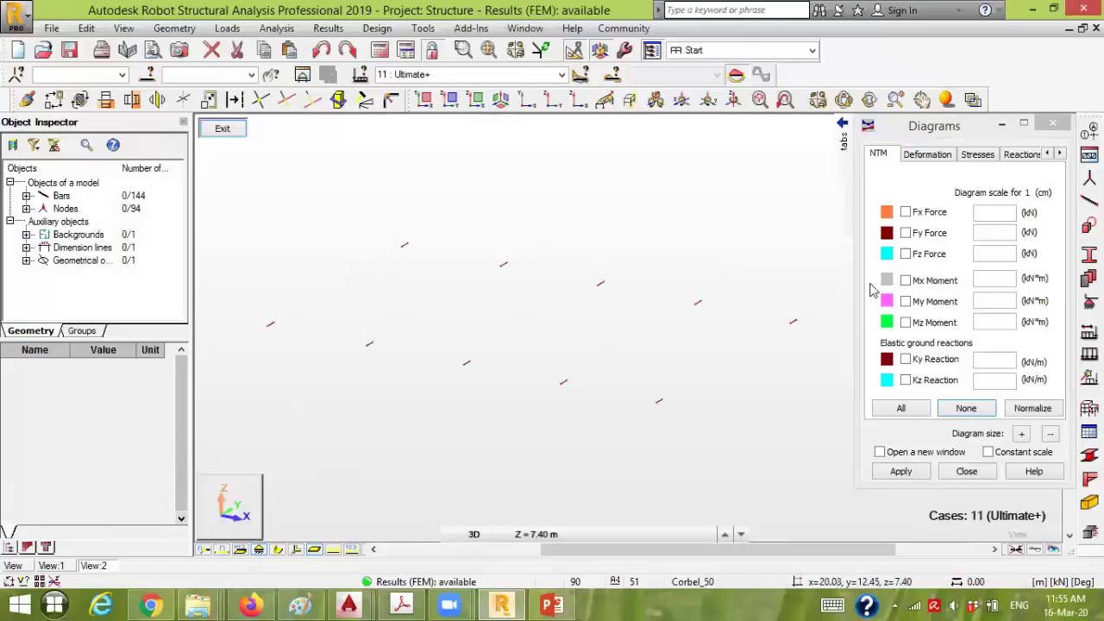
click(917, 474)
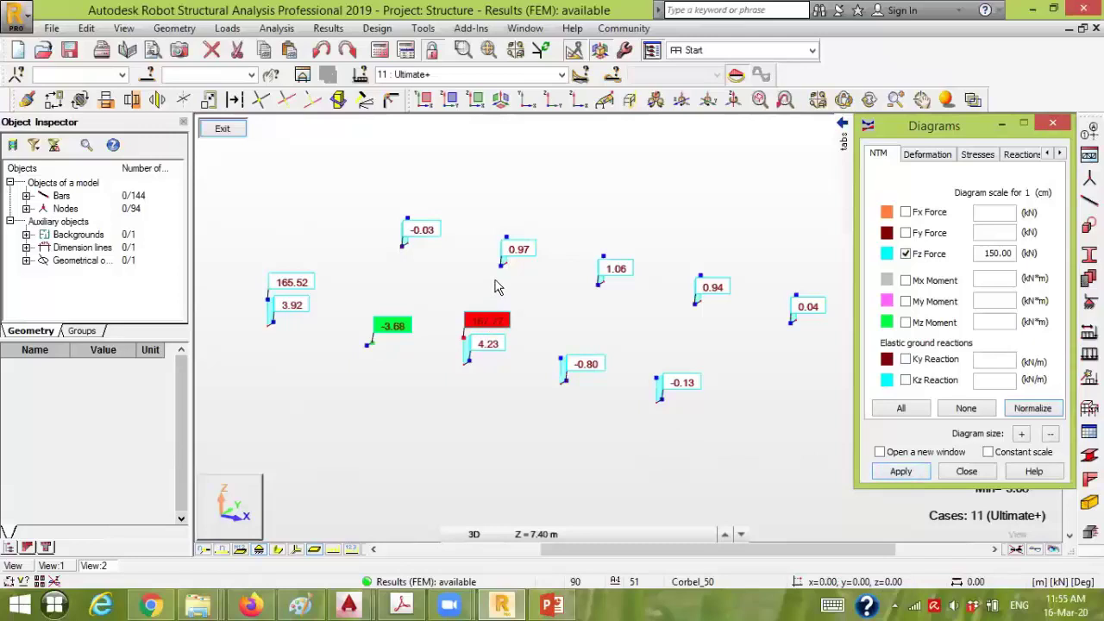
Check the corbels' Fz forces under case 10 Ultimate, moving its current component to 100
click(561, 75)
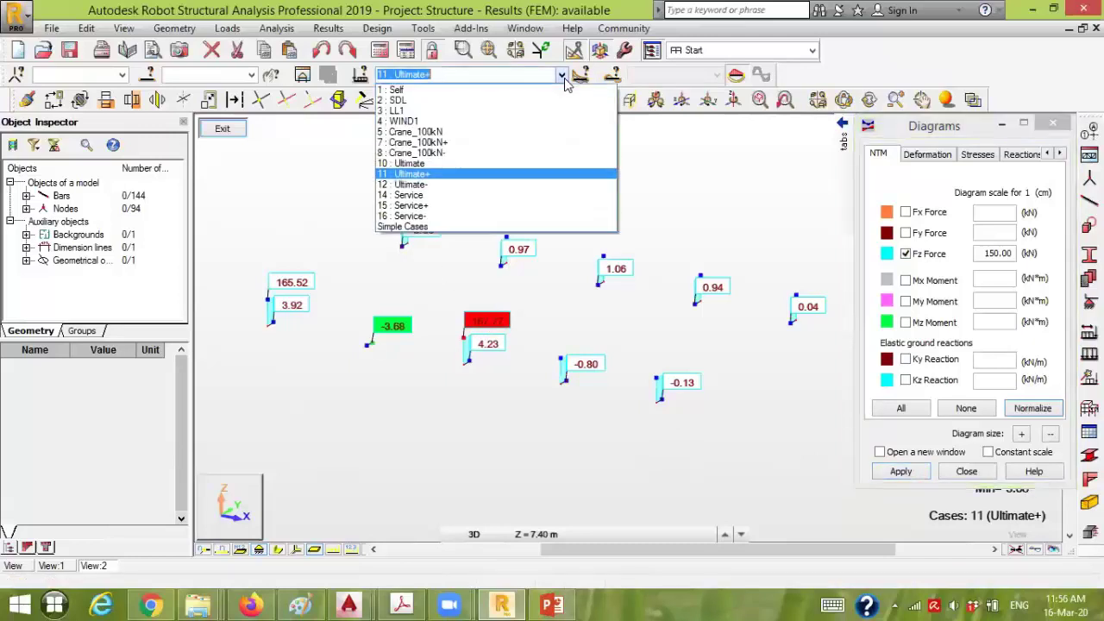
key(Up)
key(Return)
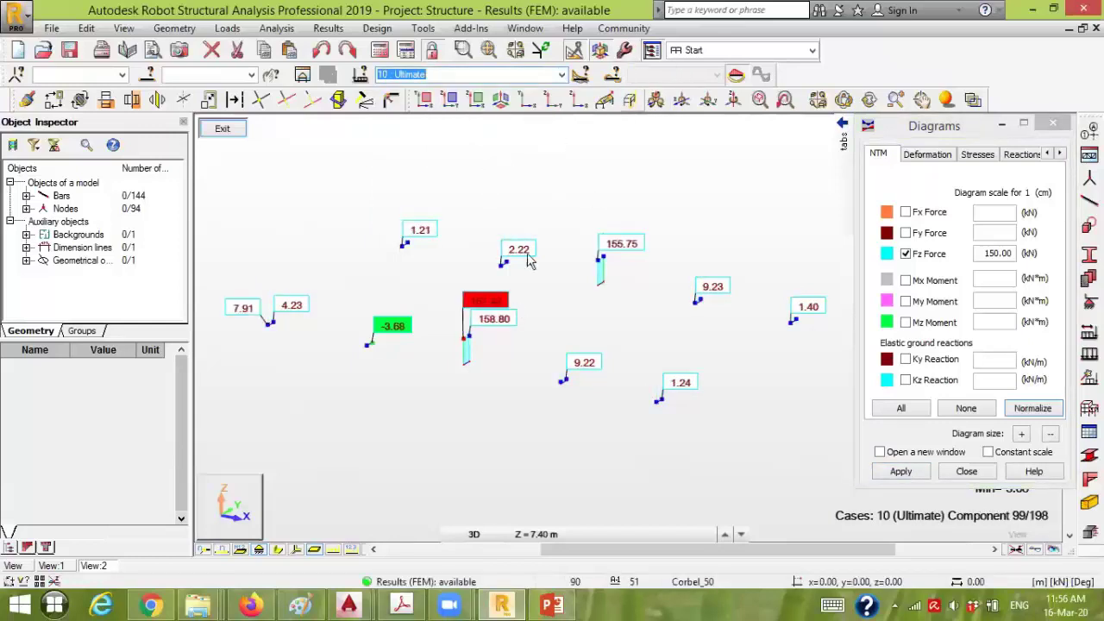
click(579, 76)
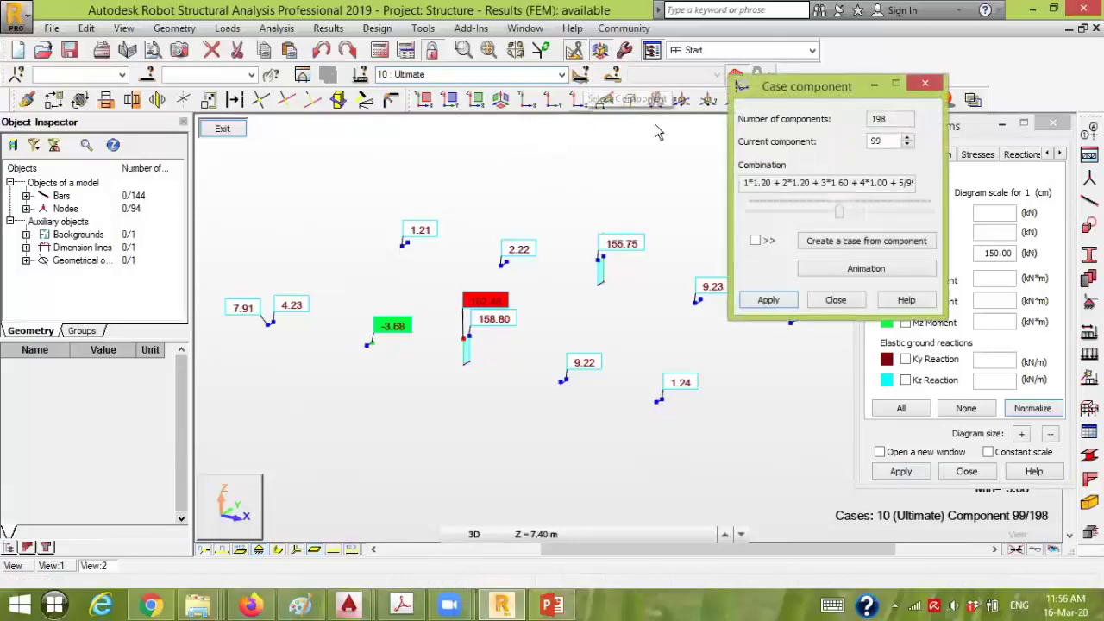
mouse_move(841, 215)
mouse_down()
mouse_move(755, 216)
mouse_move(844, 220)
mouse_up()
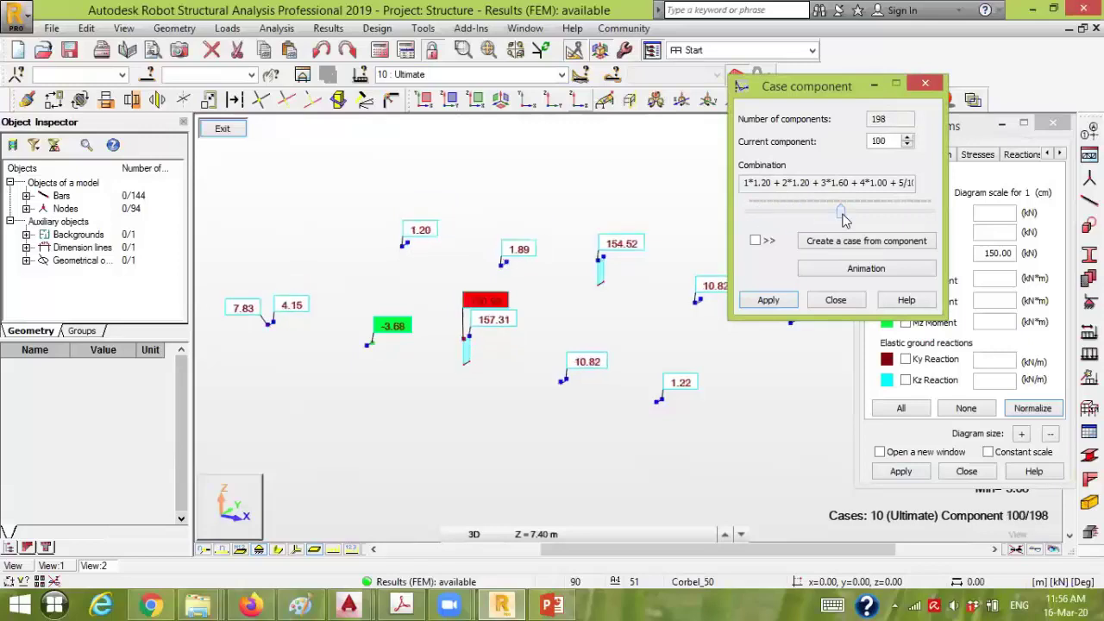
click(925, 83)
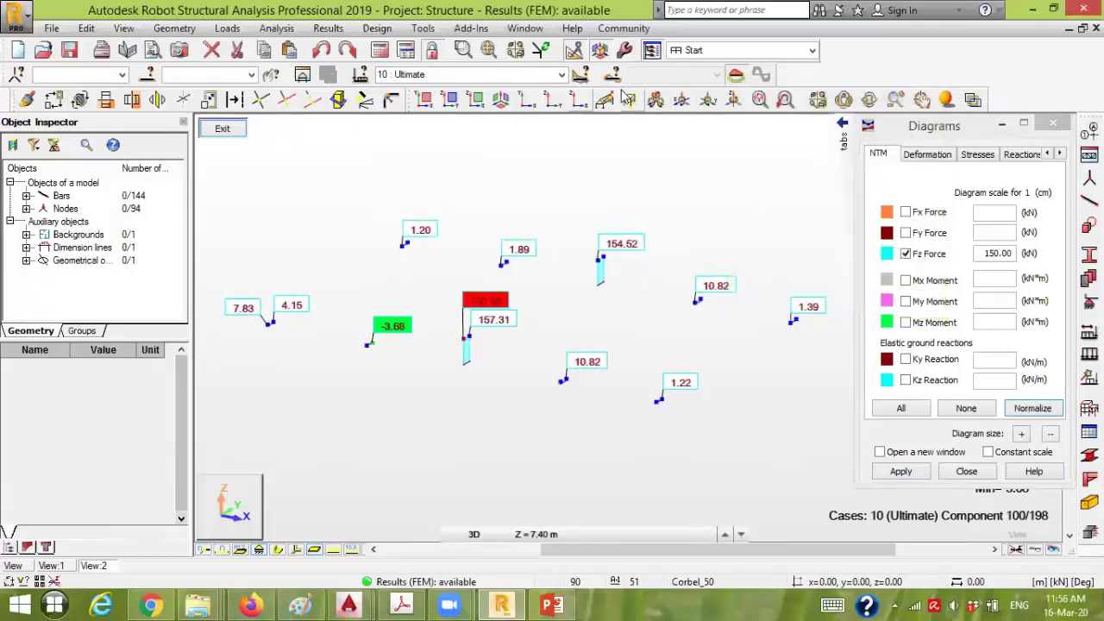
Display the corbels' Fz forces for case 11 Ultimate+, followed by case 12 Ultimate-
click(561, 74)
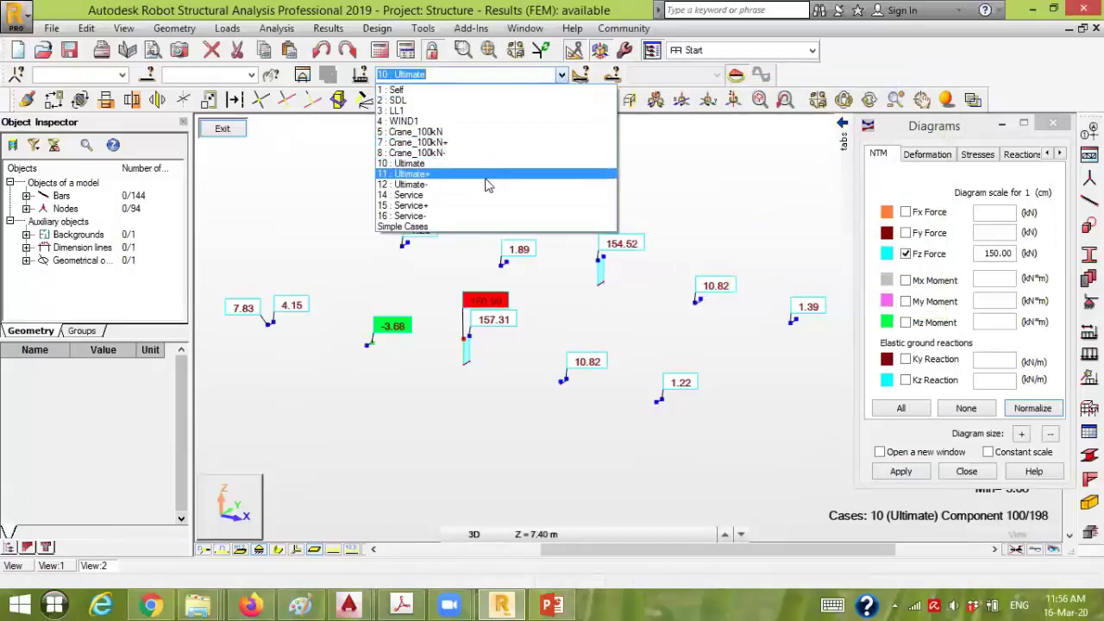
click(488, 174)
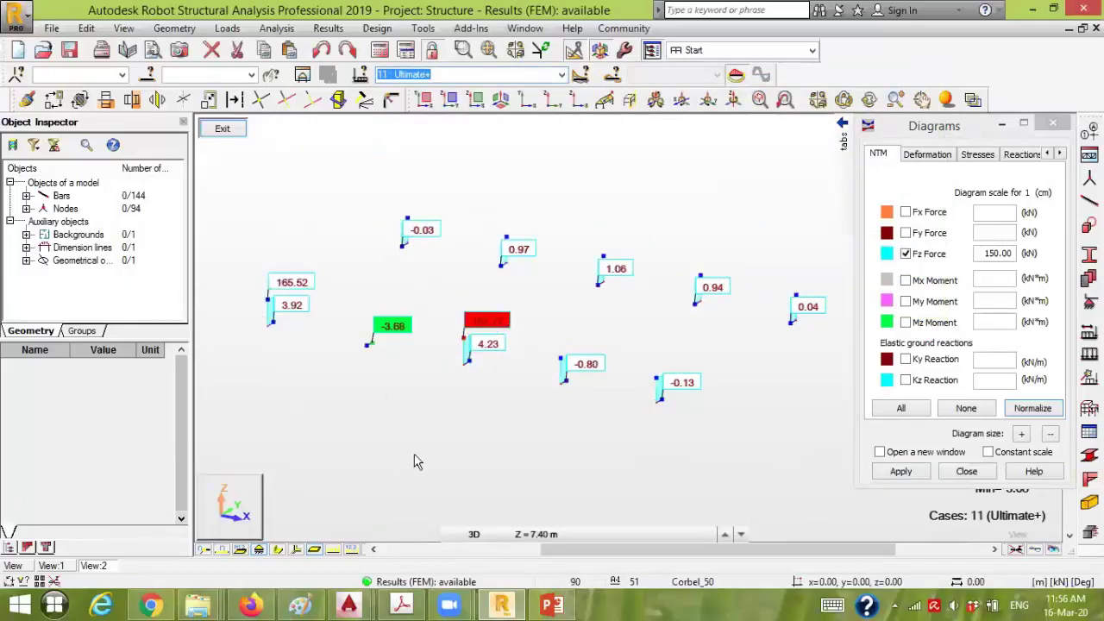
key(Down)
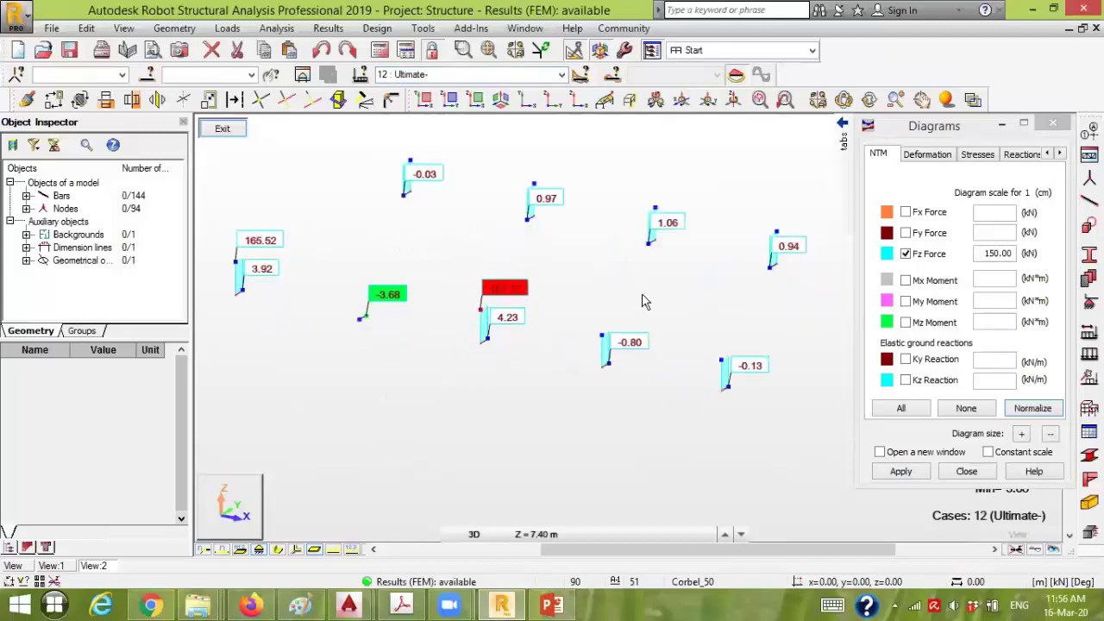
scroll(595, 306, up, 2)
scroll(551, 278, down, 1)
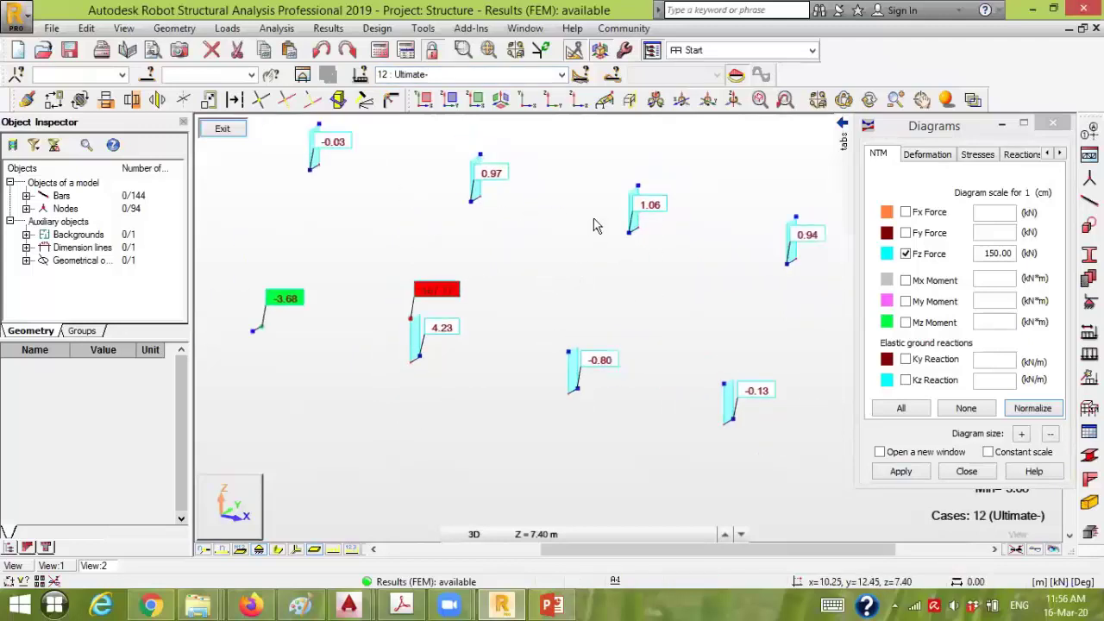
Set the diagram description labels to show All values and apply it to the corbel diagrams
click(842, 123)
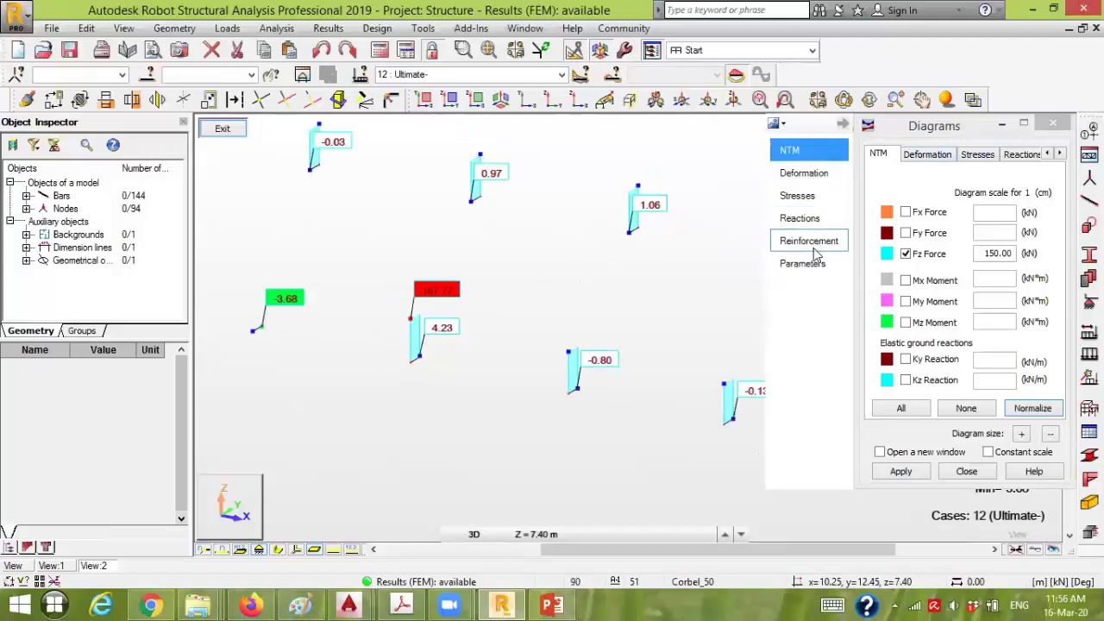
click(802, 263)
click(1000, 248)
click(1000, 249)
click(1000, 248)
click(974, 265)
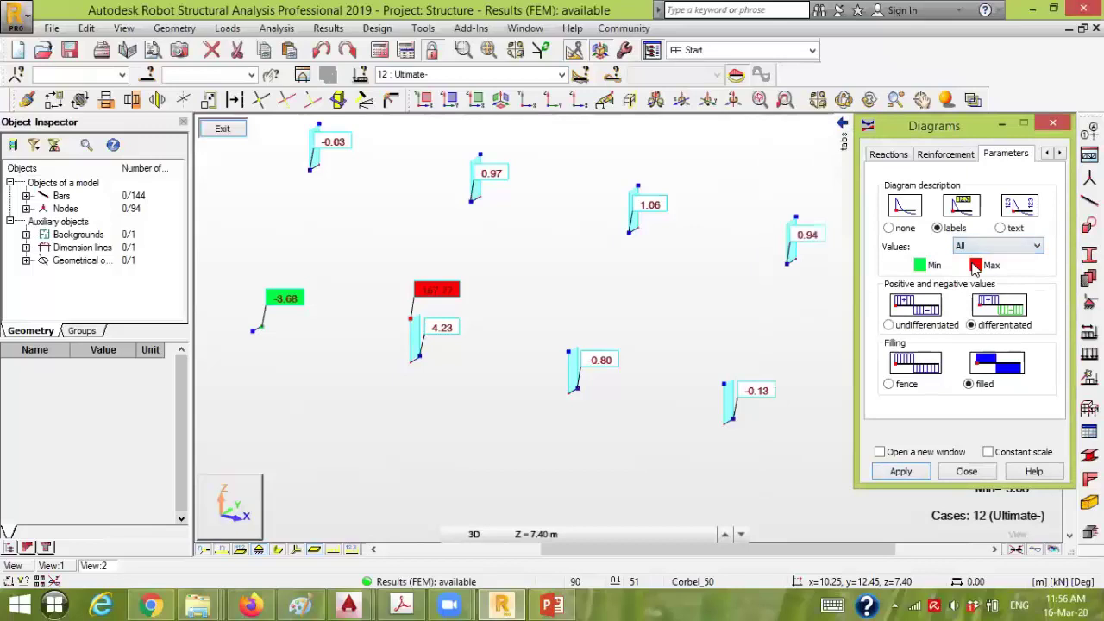
click(901, 472)
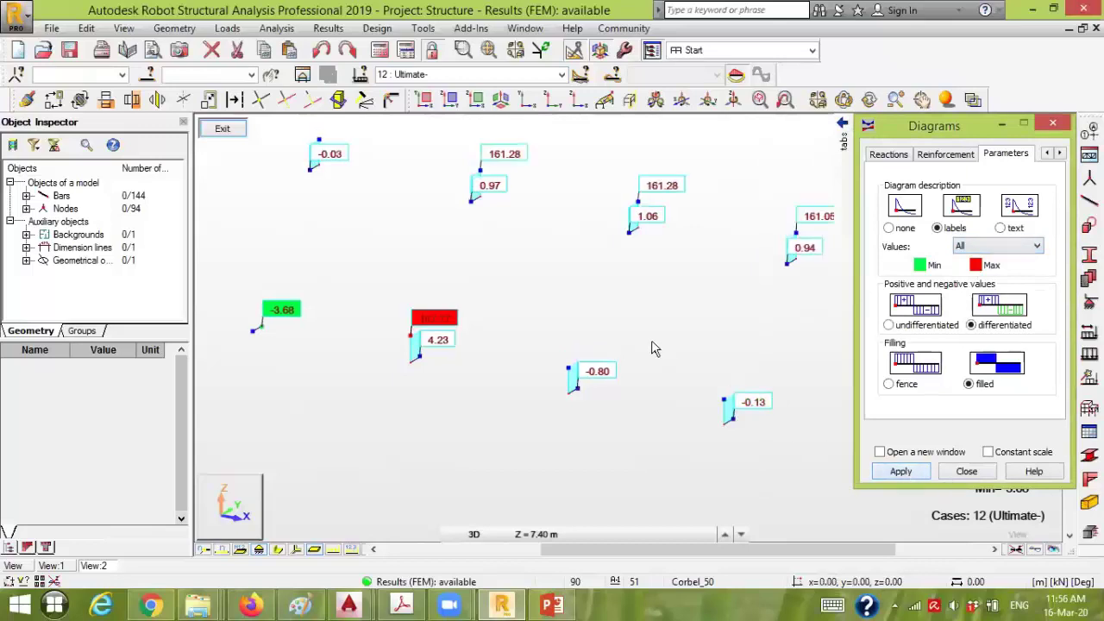
Examine the Fz force labels at each corbel on both beam lines for case 12 Ultimate-
scroll(681, 334, down, 1)
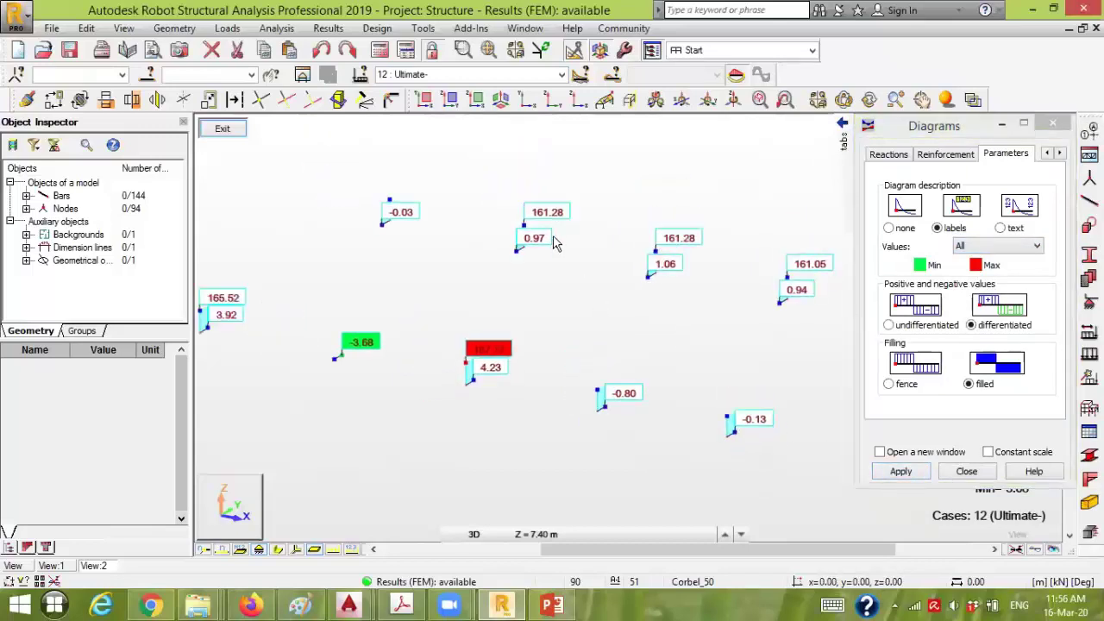
scroll(514, 347, down, 1)
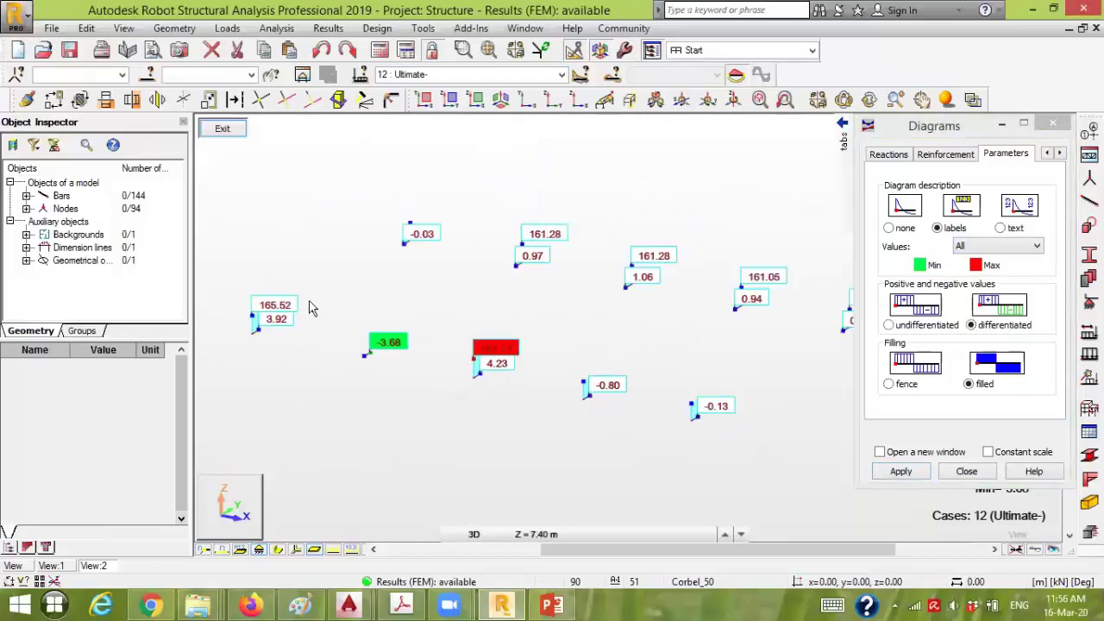
scroll(412, 207, up, 4)
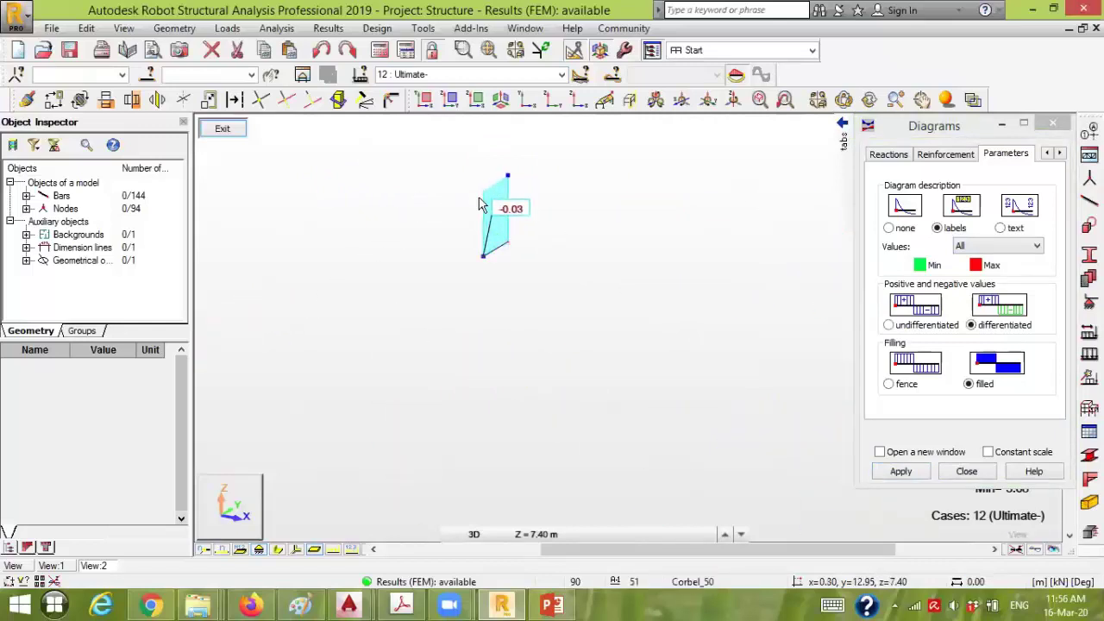
scroll(481, 205, down, 4)
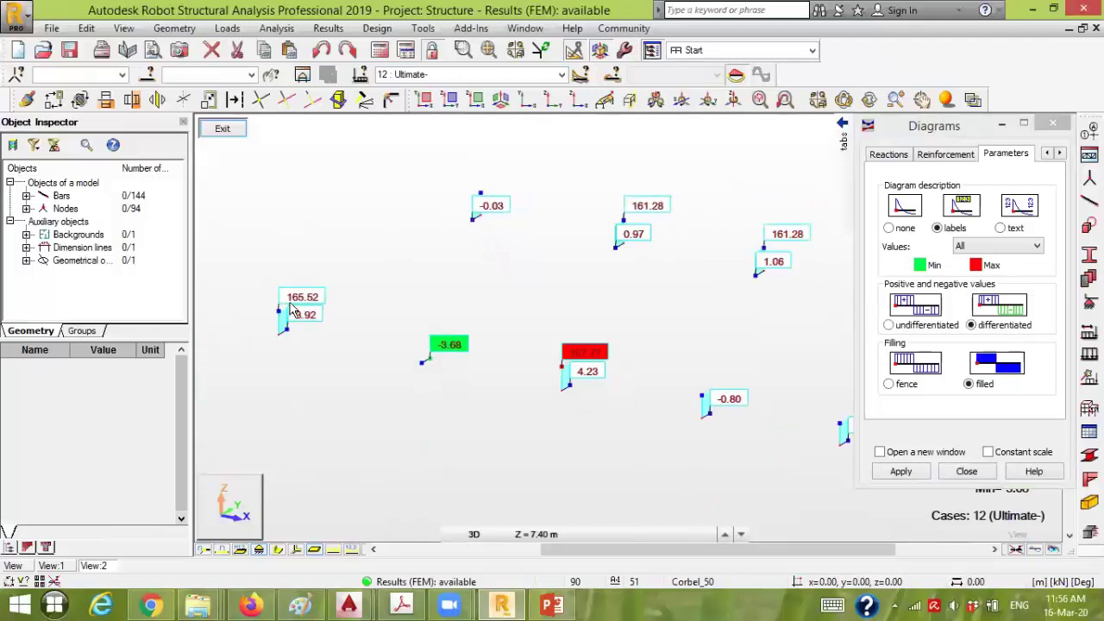
scroll(580, 366, up, 1)
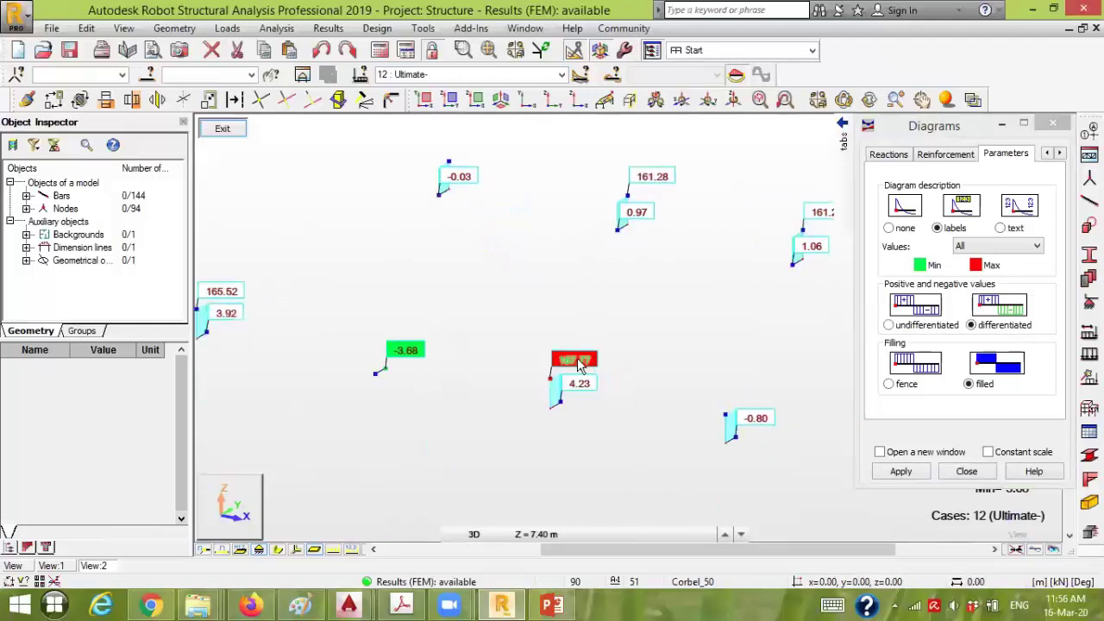
scroll(670, 354, down, 1)
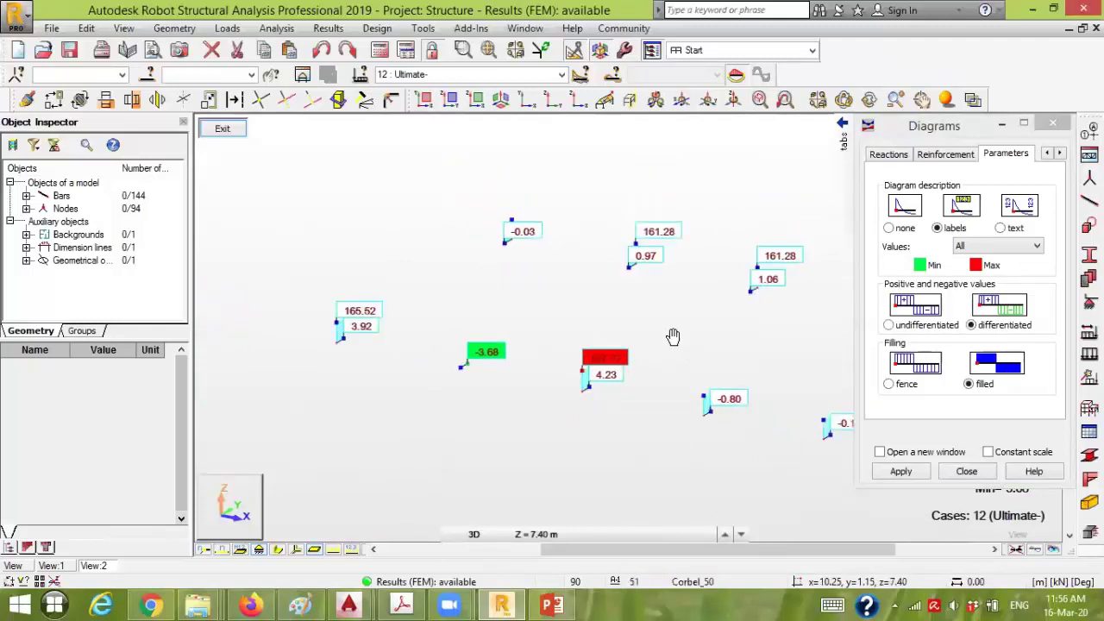
middle_drag(672, 336, 576, 291)
scroll(804, 307, down, 1)
middle_drag(802, 307, 706, 317)
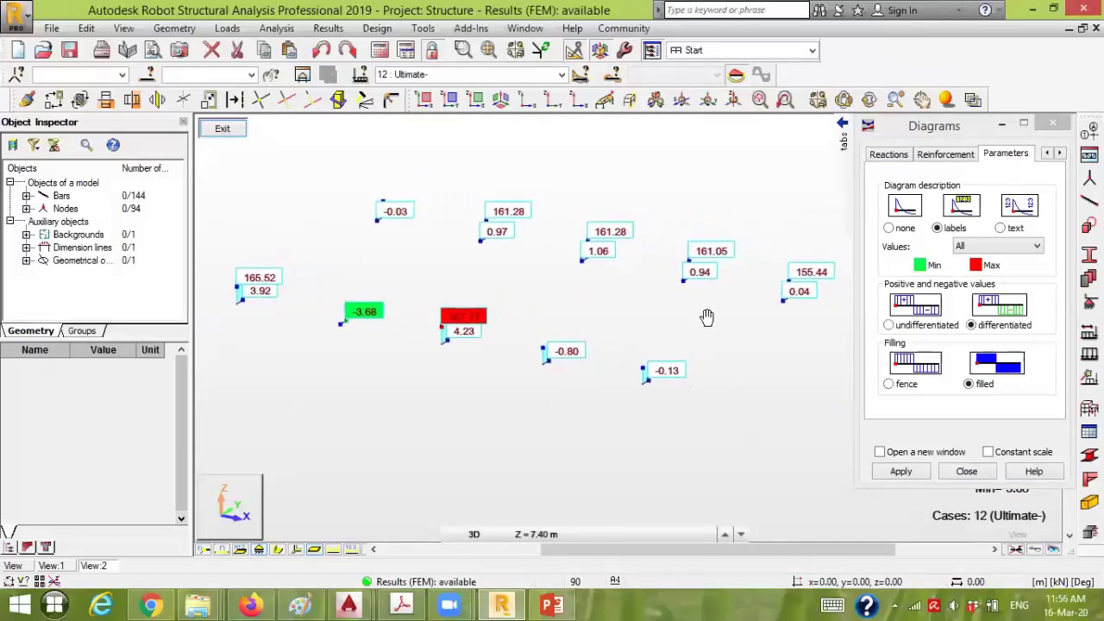
scroll(708, 321, down, 1)
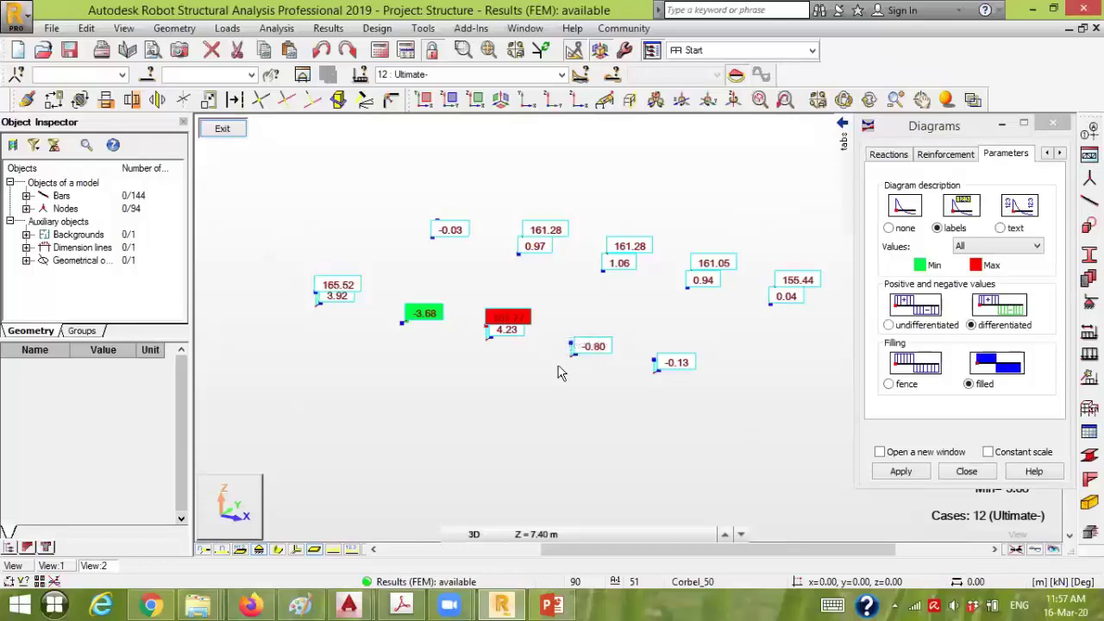
Go to the Windows desktop, open the Civil Programs folder and maximize its window
click(501, 603)
key(super+d)
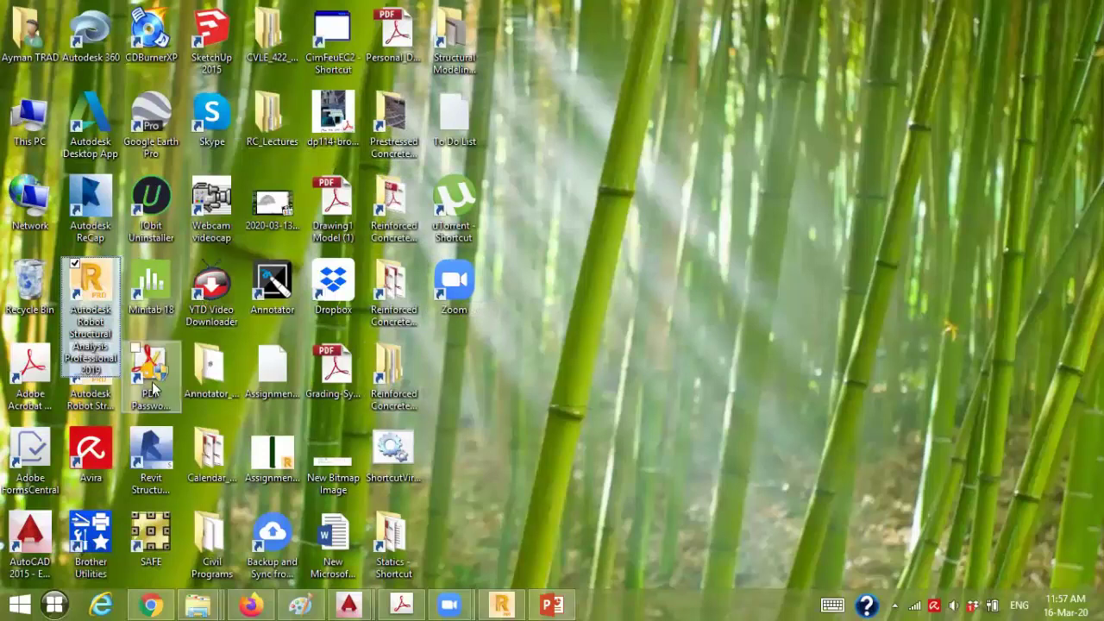
click(203, 370)
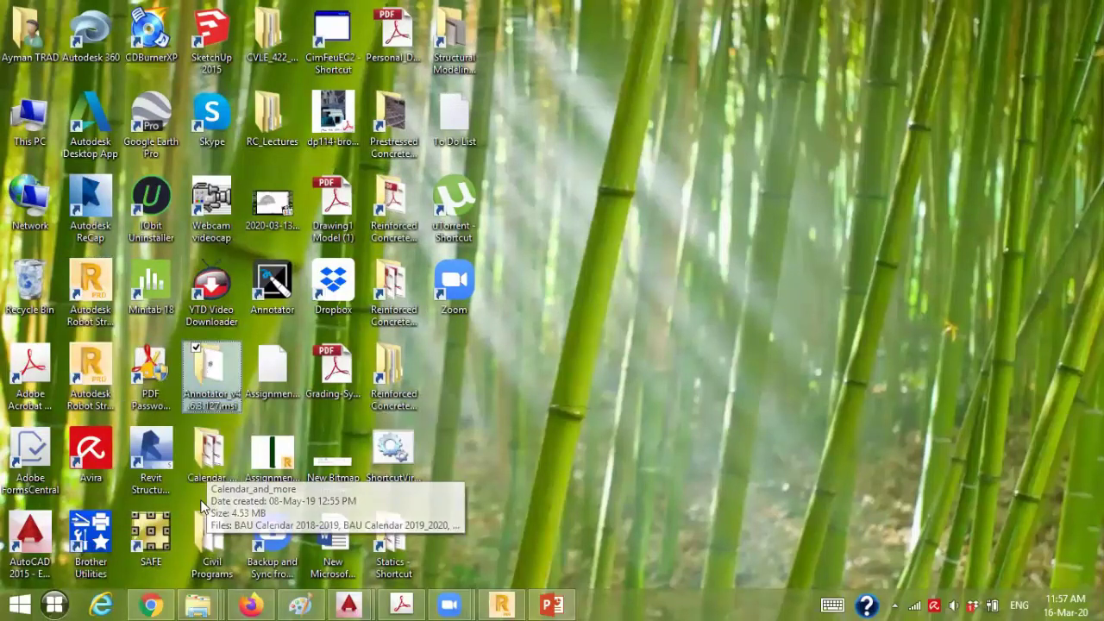
click(212, 539)
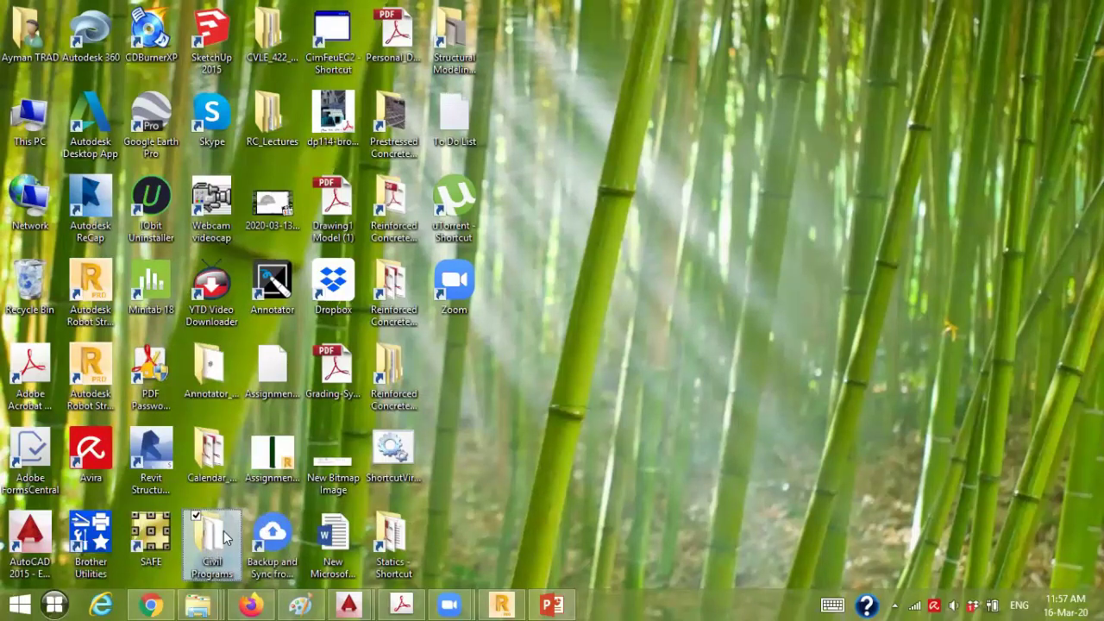
click(205, 604)
click(633, 526)
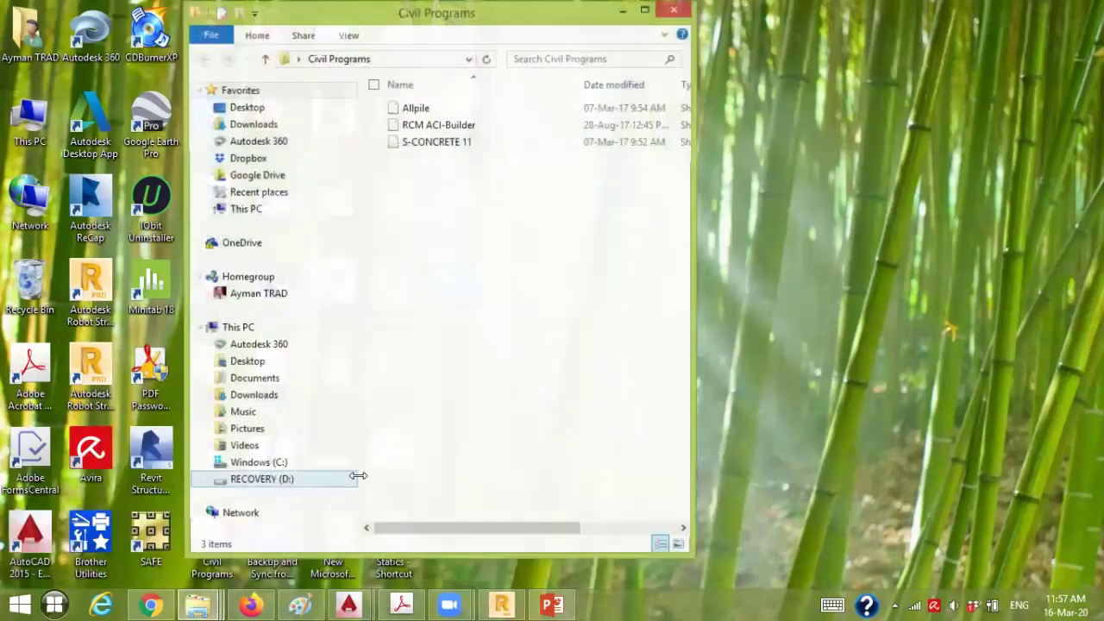
click(645, 10)
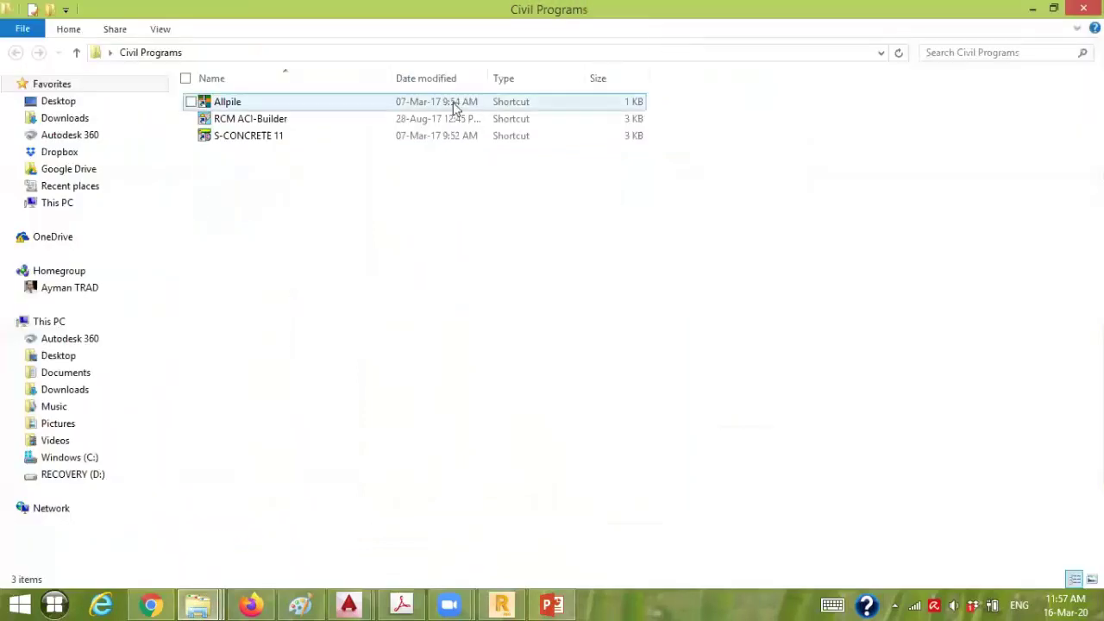
Launch RCM ACI-Builder and open its design form for corbels and brackets
click(245, 123)
double_click(246, 122)
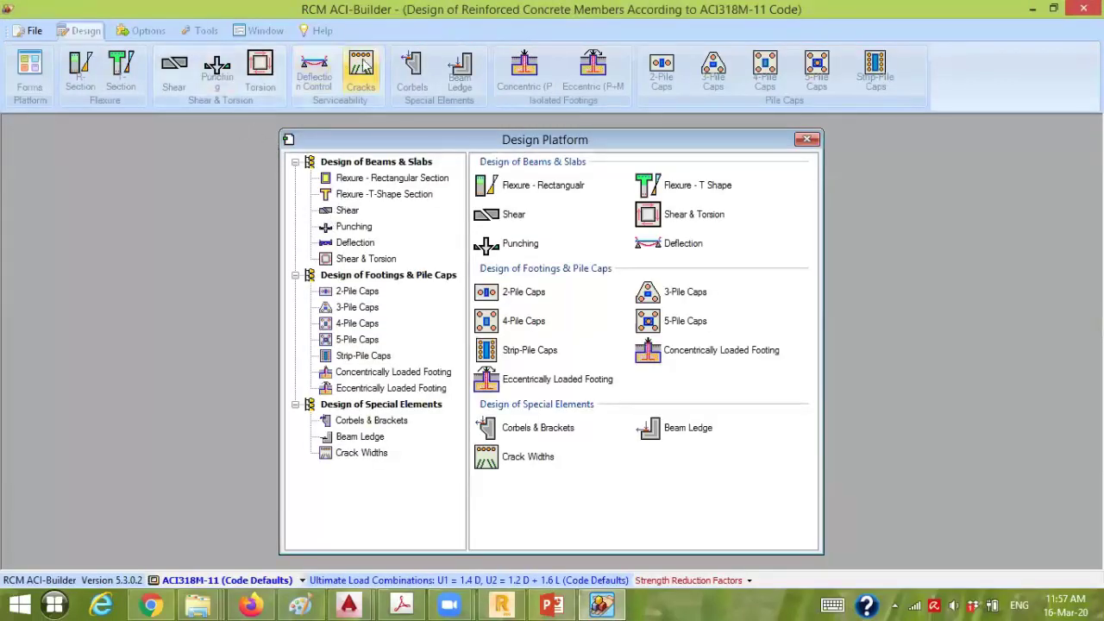
click(413, 69)
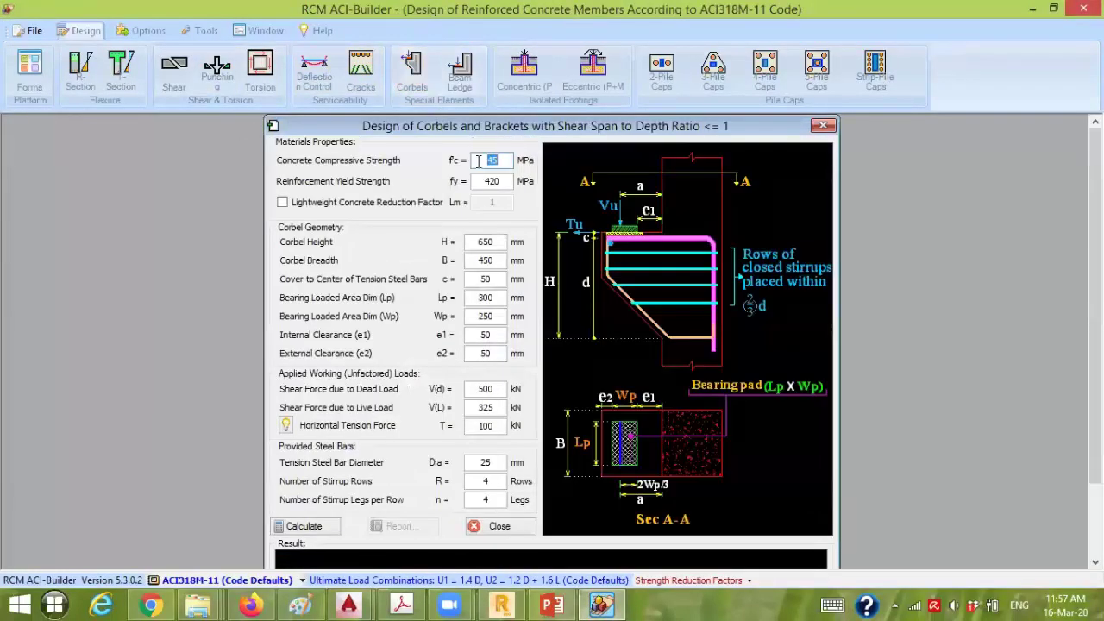
Set the concrete compressive strength f'c to 35 MPa and the corbel breadth B to 500 mm
text(35)
click(502, 181)
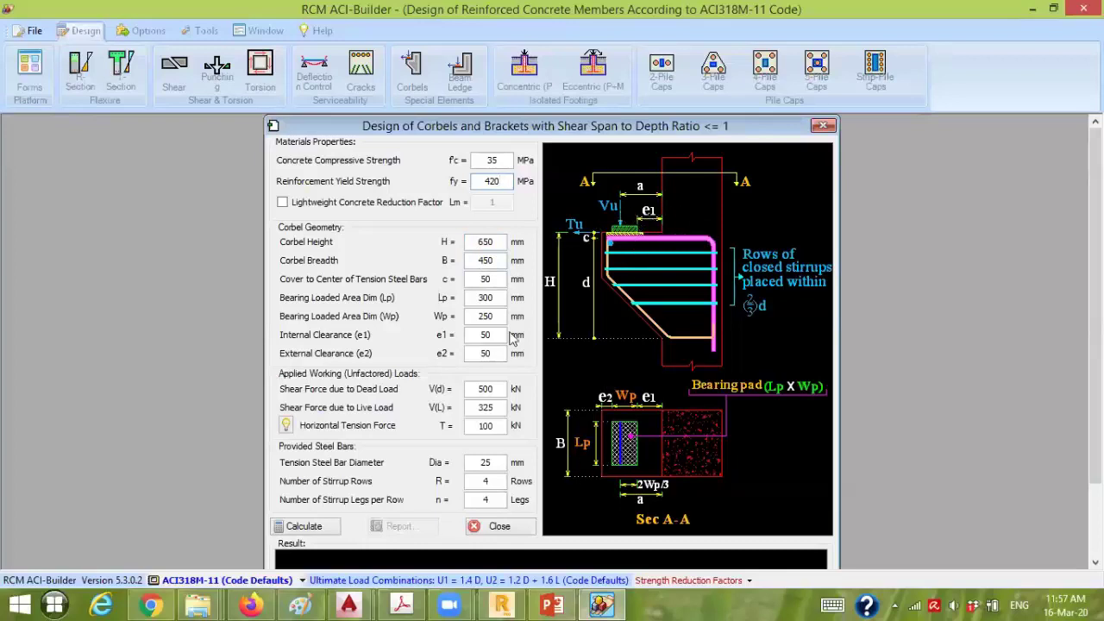
double_click(480, 260)
text(500)
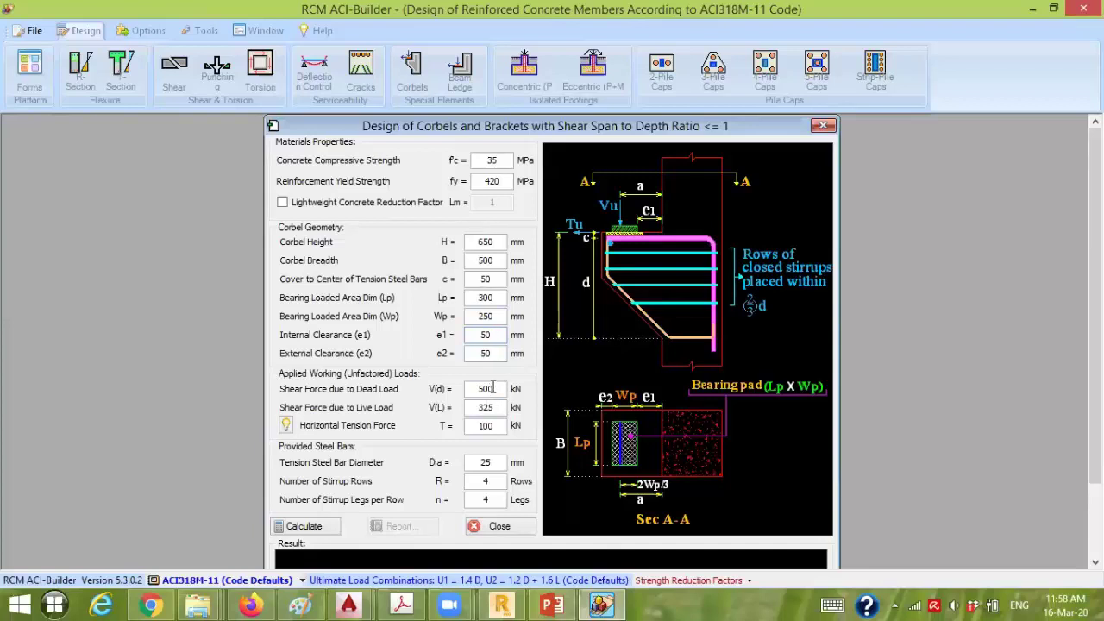
Switch to Robot Structural Analysis and check the corbel Fz forces for load cases 3 LL1 and 8 Crane_100kN-
drag(493, 388, 474, 390)
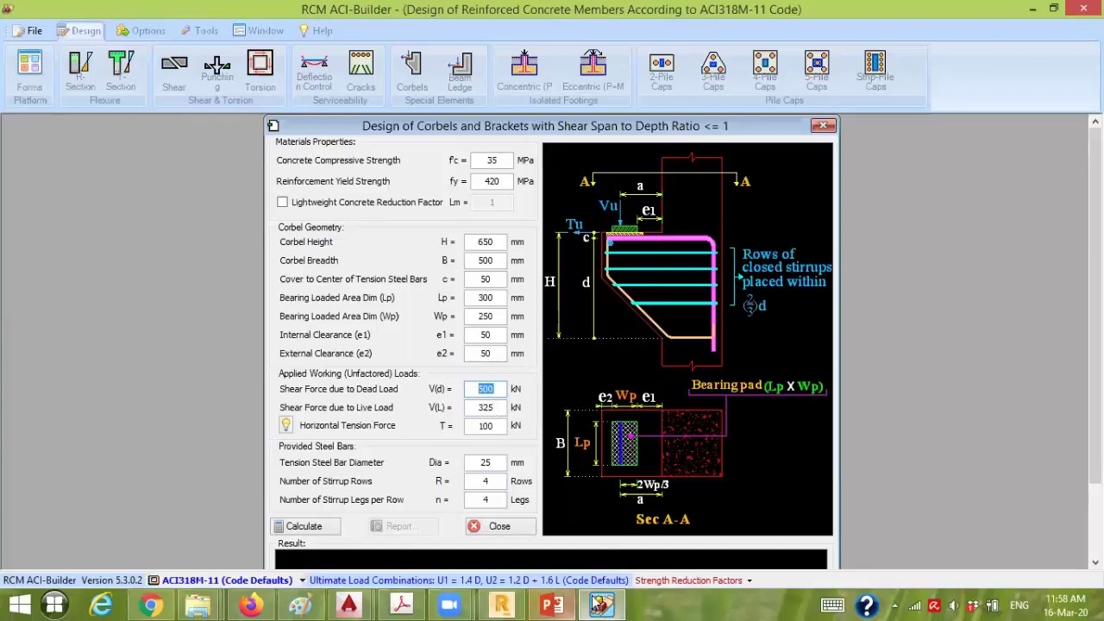
click(509, 602)
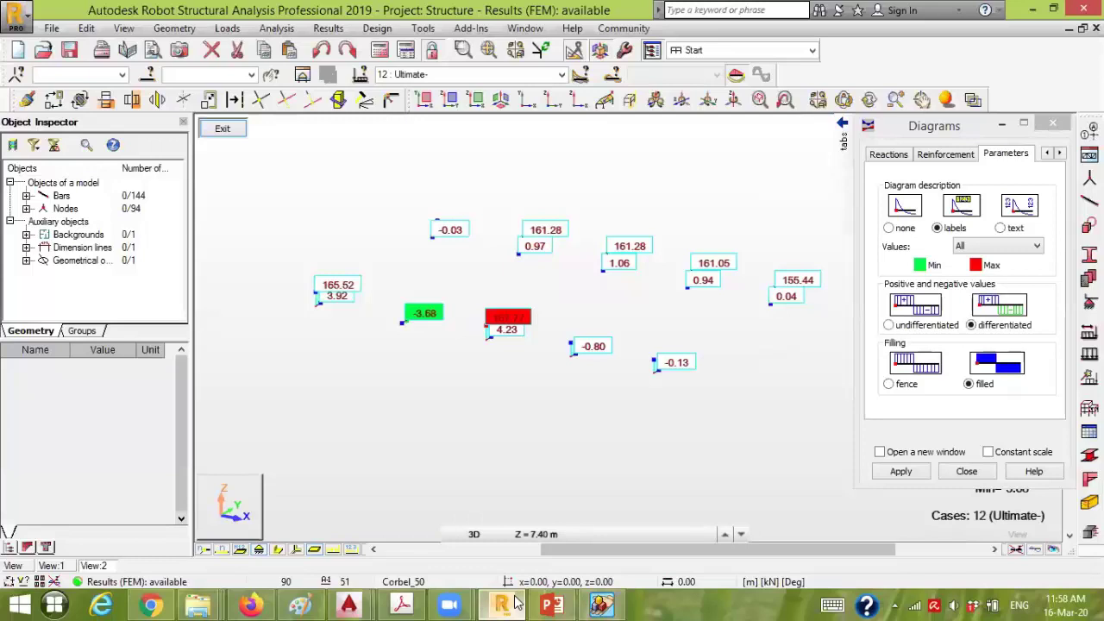
click(561, 76)
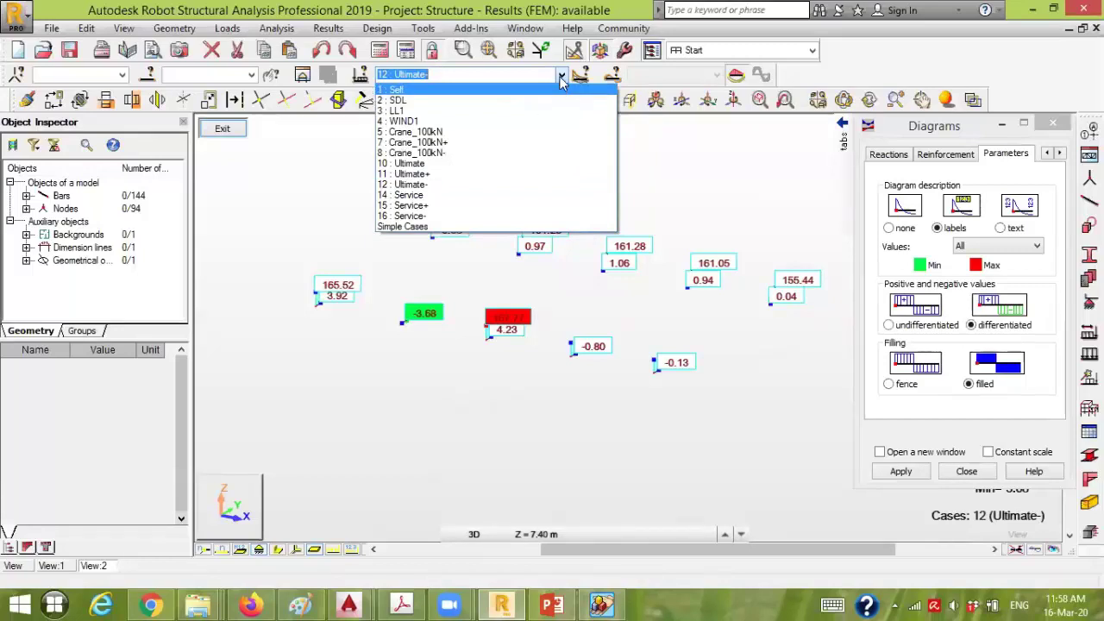
click(561, 78)
click(561, 77)
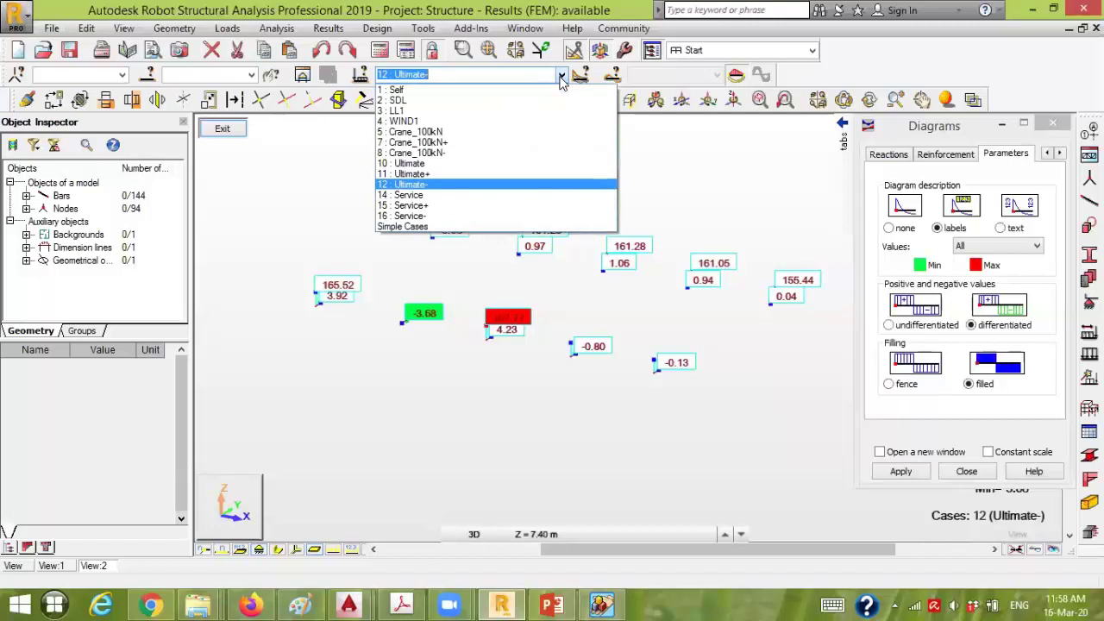
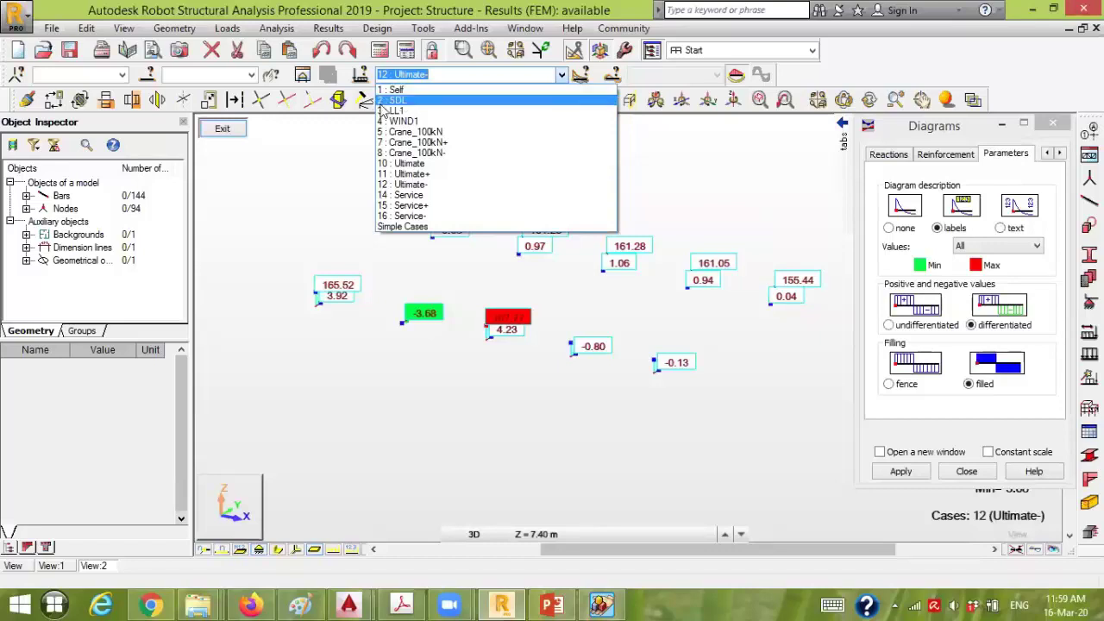
click(408, 111)
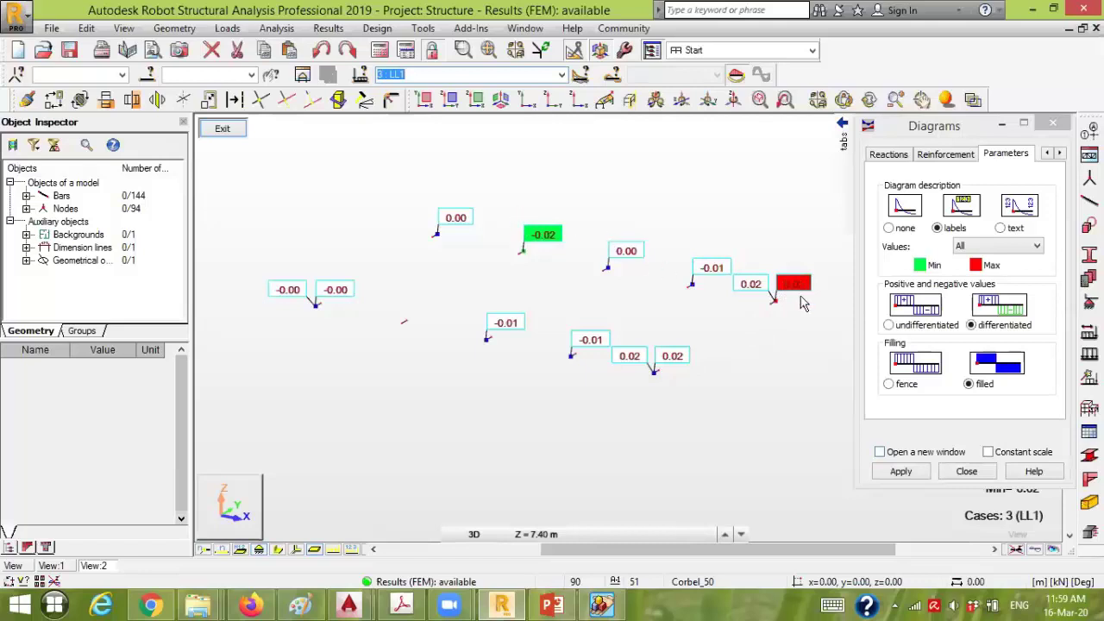
click(561, 75)
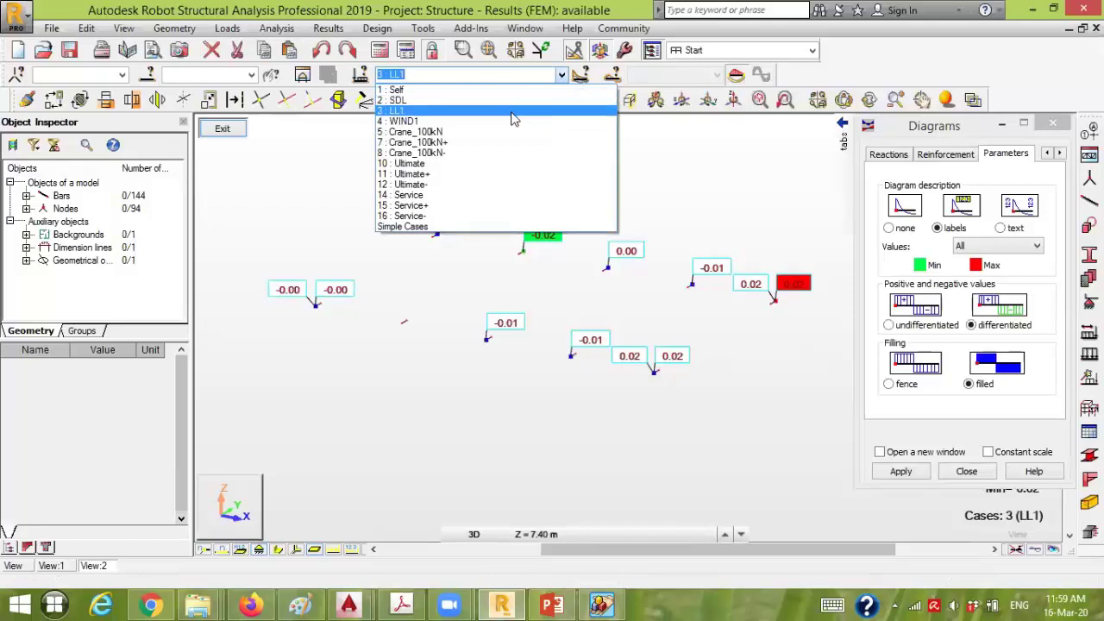
click(487, 153)
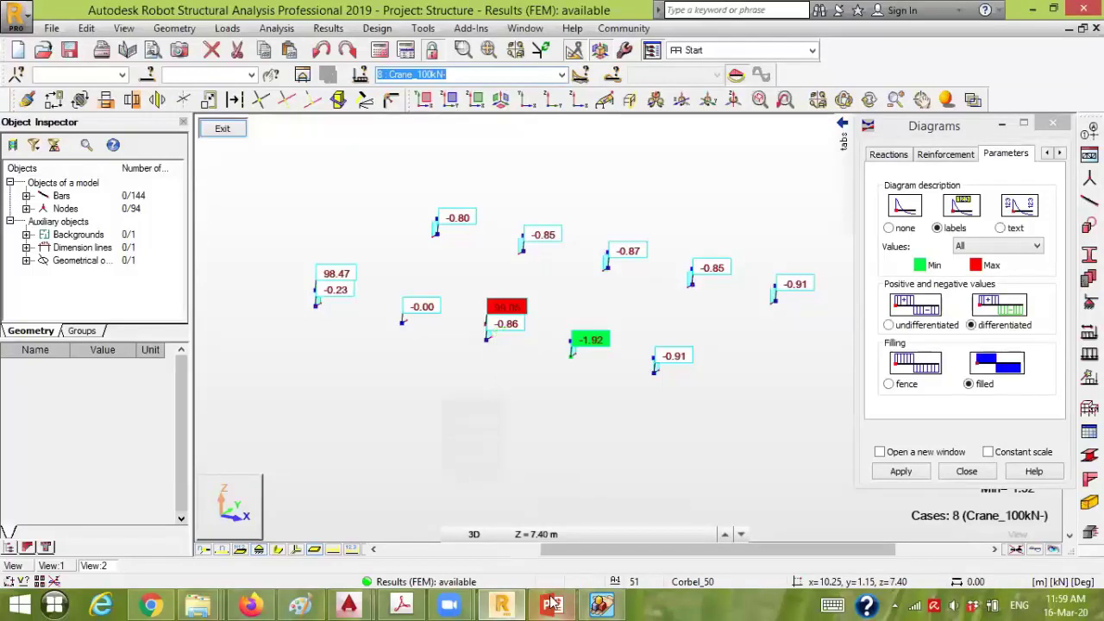
Back in RCM ACI-Builder, set the working loads to 70 kN dead shear, 100 kN live shear and 35 kN horizontal tension
click(599, 603)
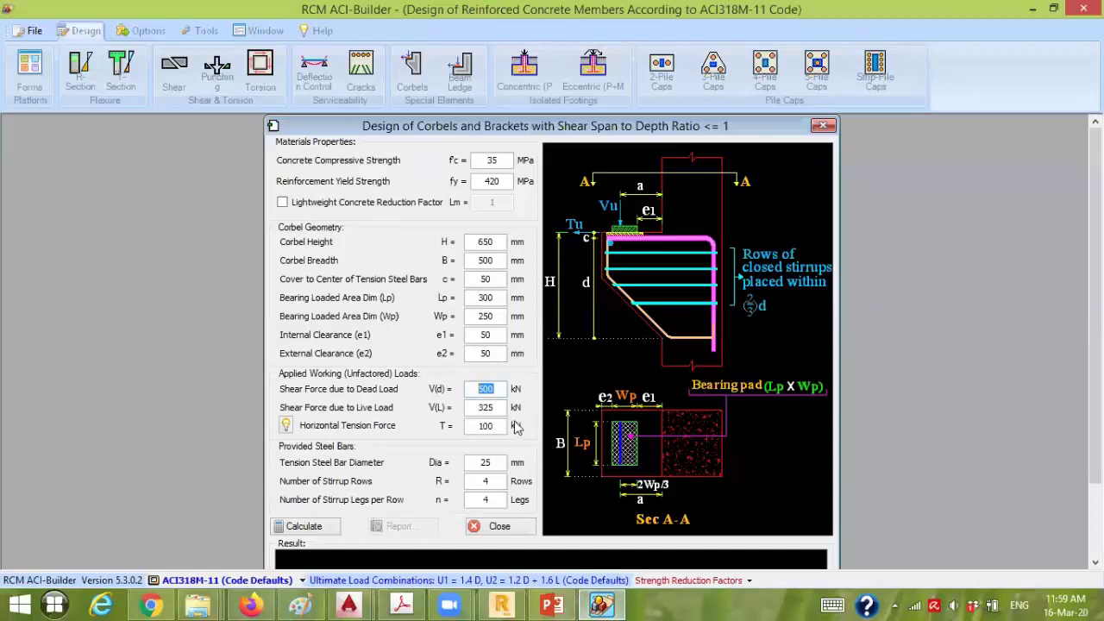
text(100)
double_click(488, 408)
text(100)
double_click(487, 389)
text(70)
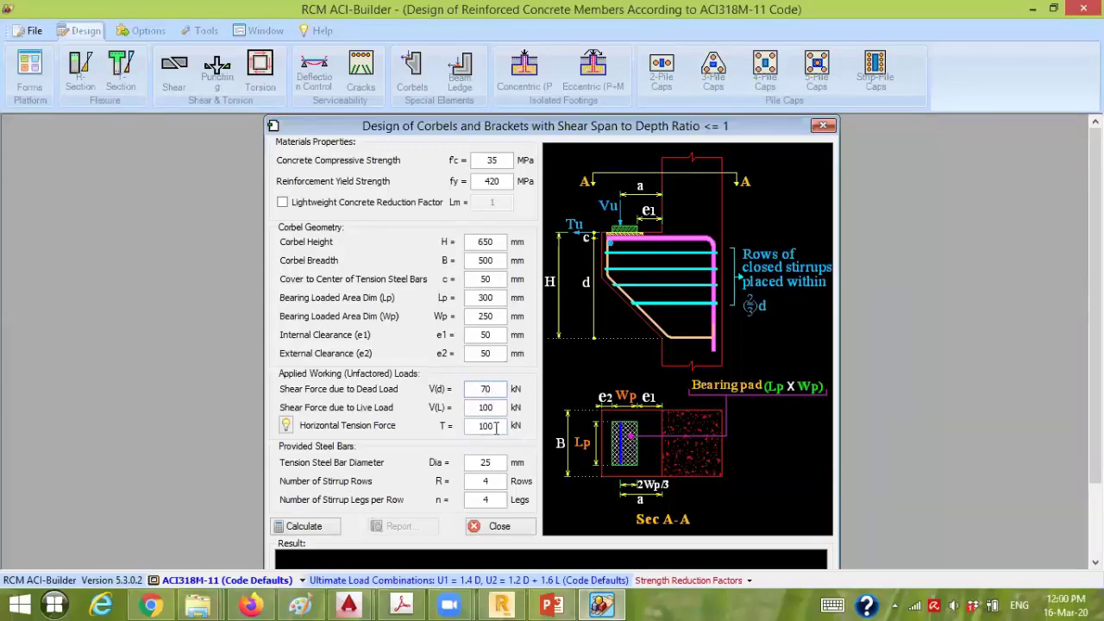
double_click(496, 428)
text(35)
Set the tension bar diameter to 20 mm and the stirrup legs per row to 2, and calculate the corbel reinforcement
double_click(495, 462)
text(20)
drag(493, 500, 476, 501)
text(2)
click(302, 531)
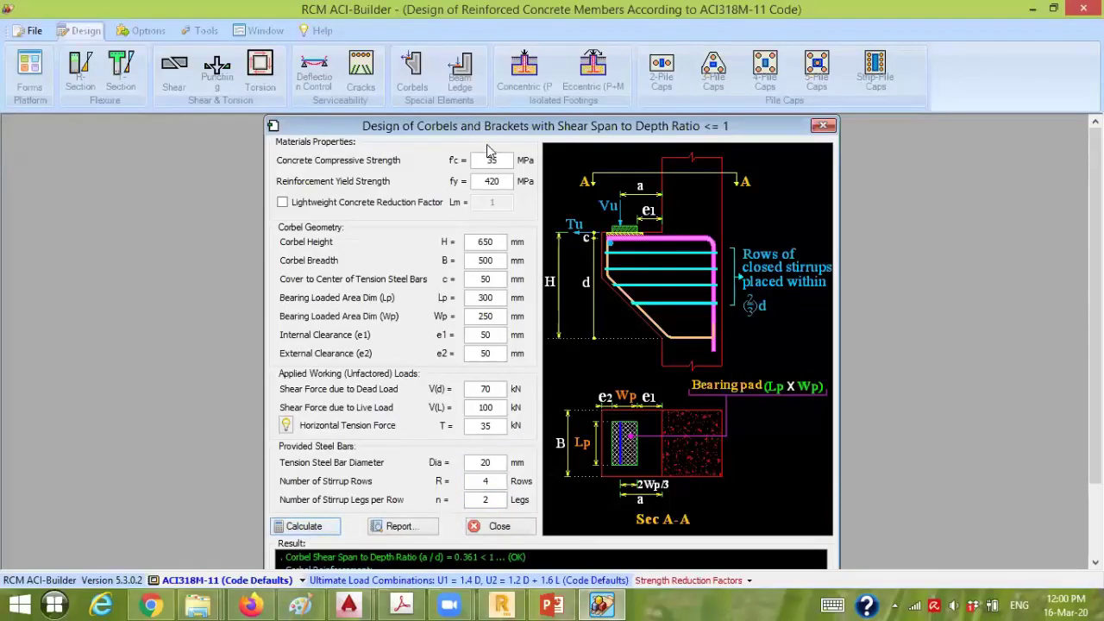
scroll(487, 131, down, 1)
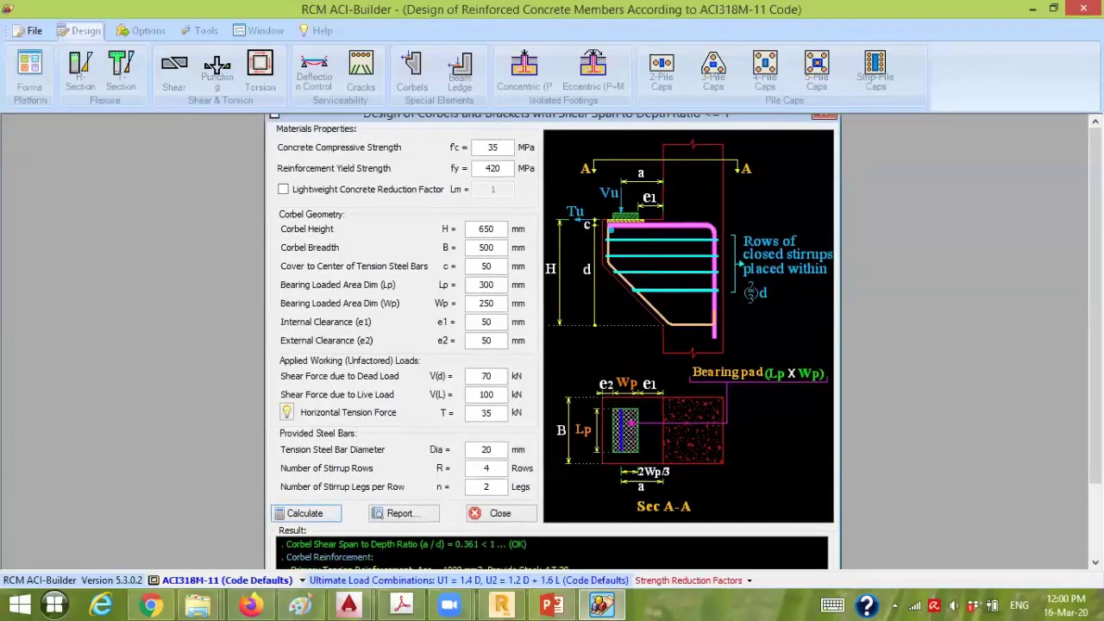
scroll(446, 498, down, 3)
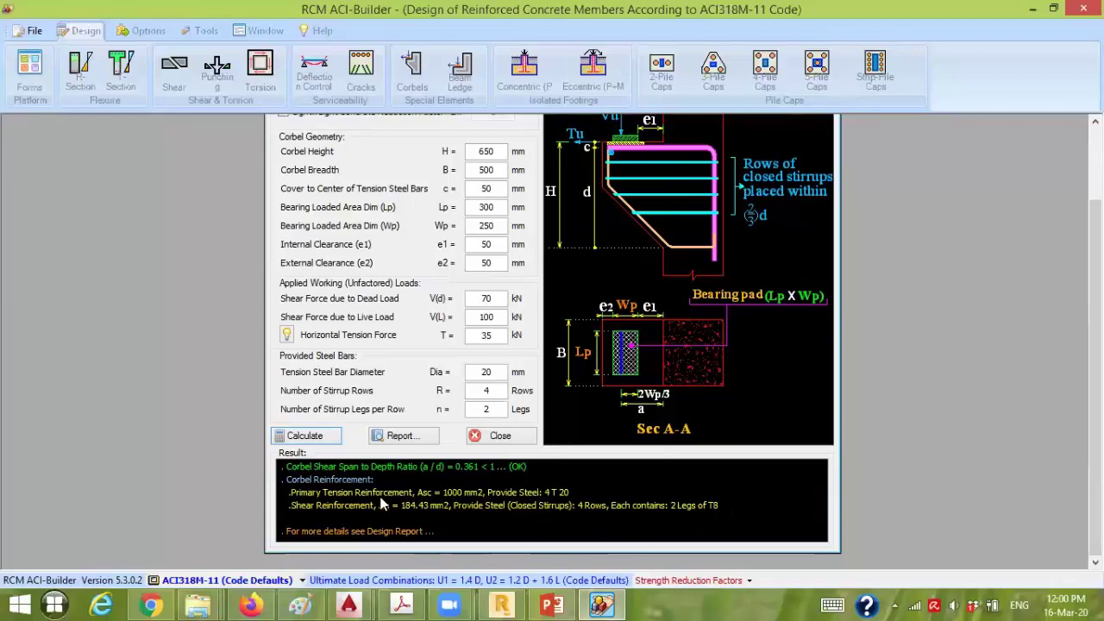
Generate the corbel design report with the job title Corbel_Design and look through its first page
click(401, 435)
text(Corbel_Design)
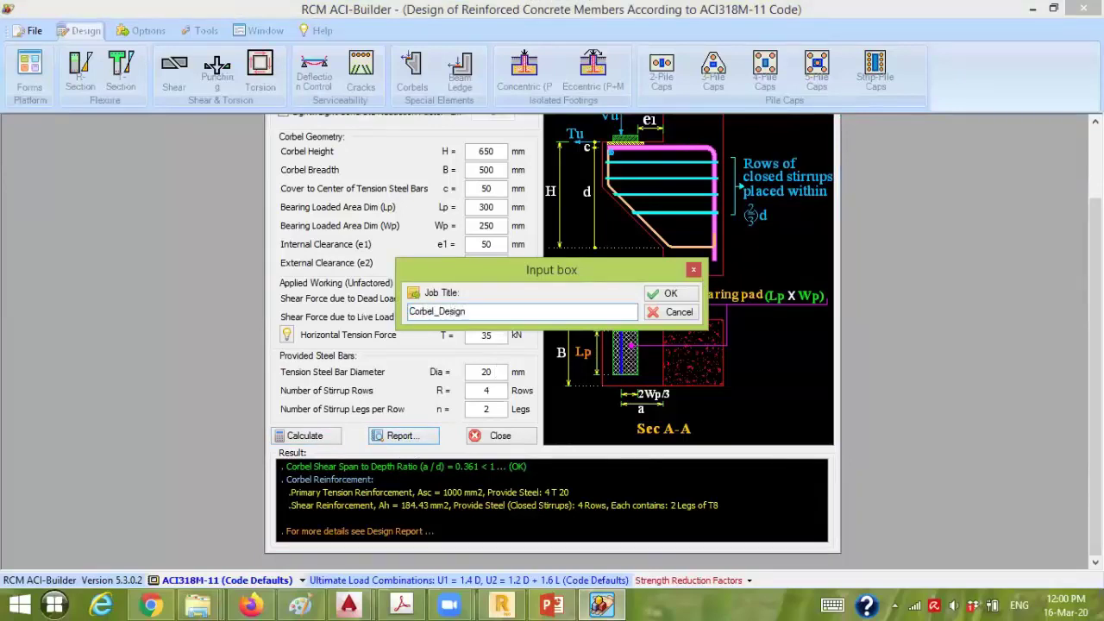
click(662, 295)
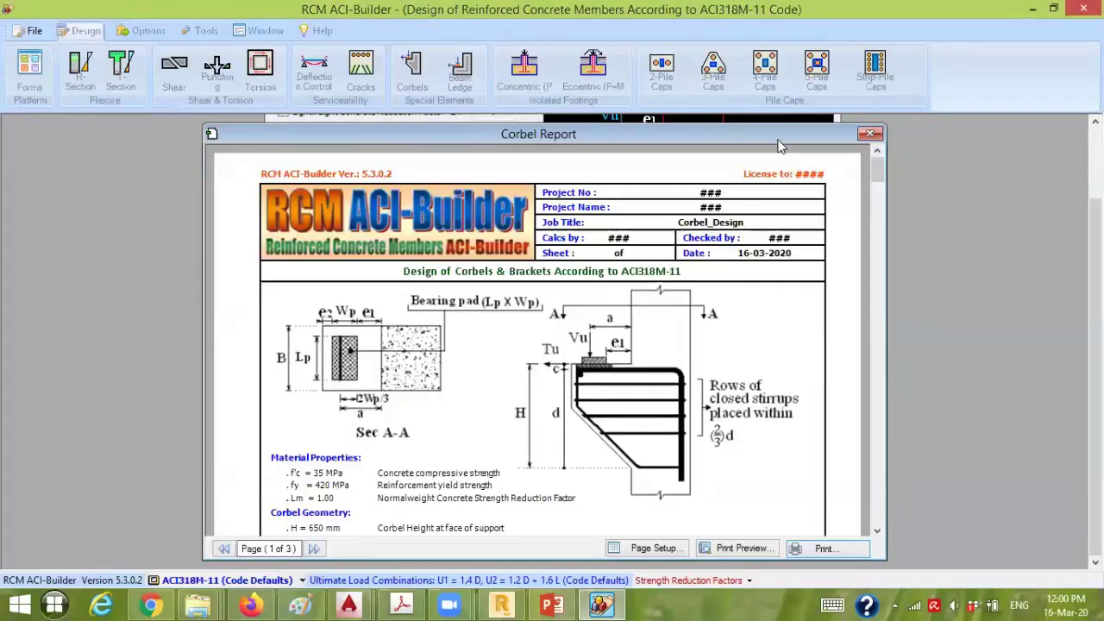
drag(877, 177, 880, 526)
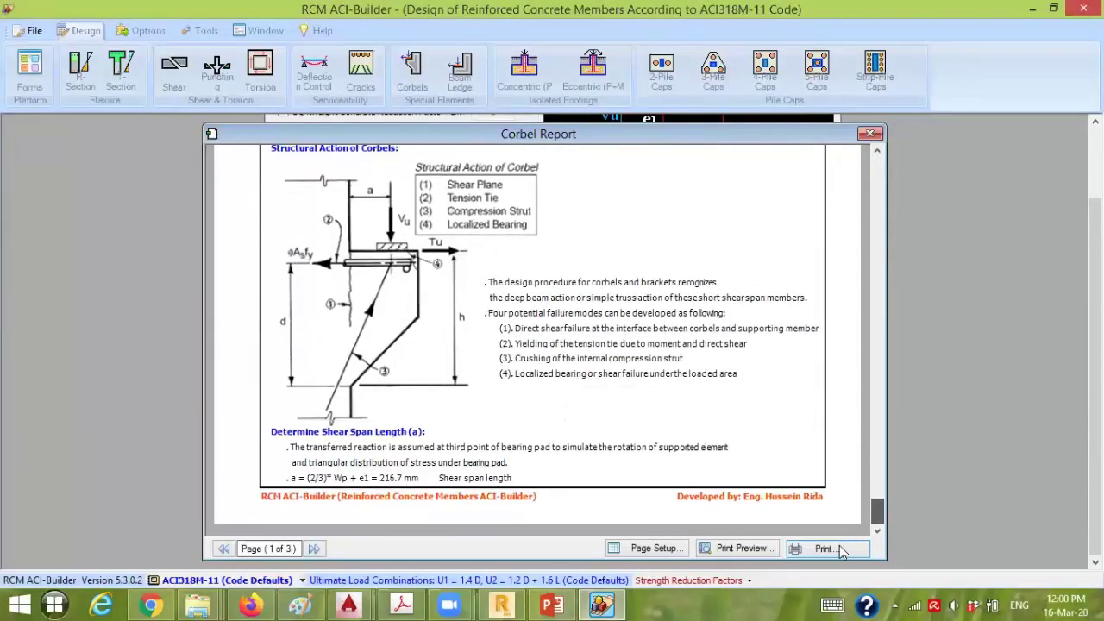
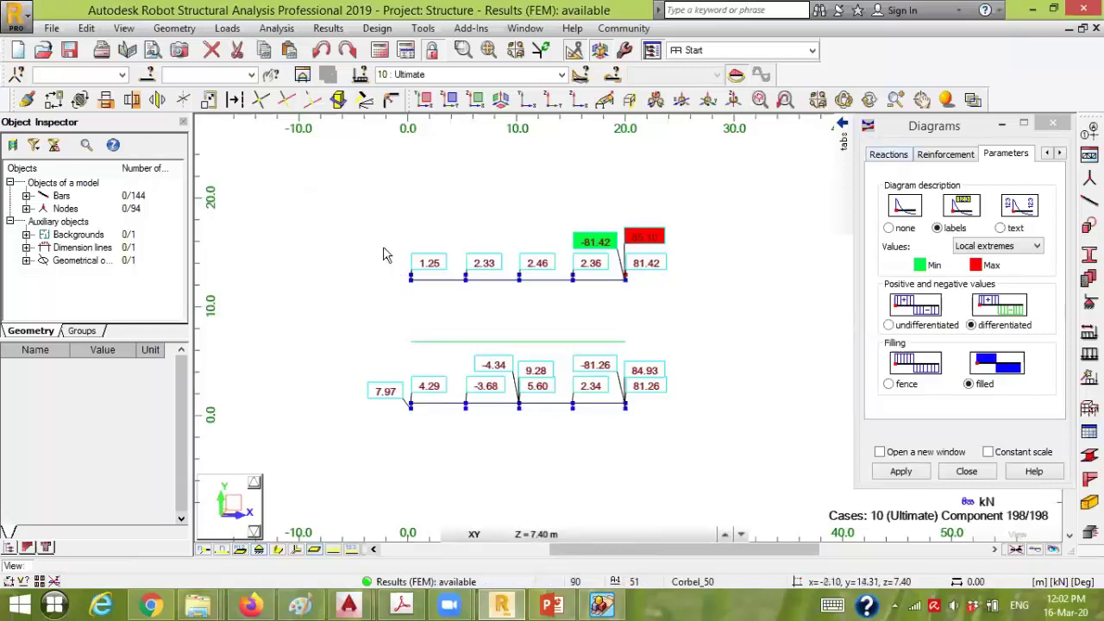
Show the whole structure in the 3D view and turn off all force diagrams for case 10 Ultimate
click(501, 100)
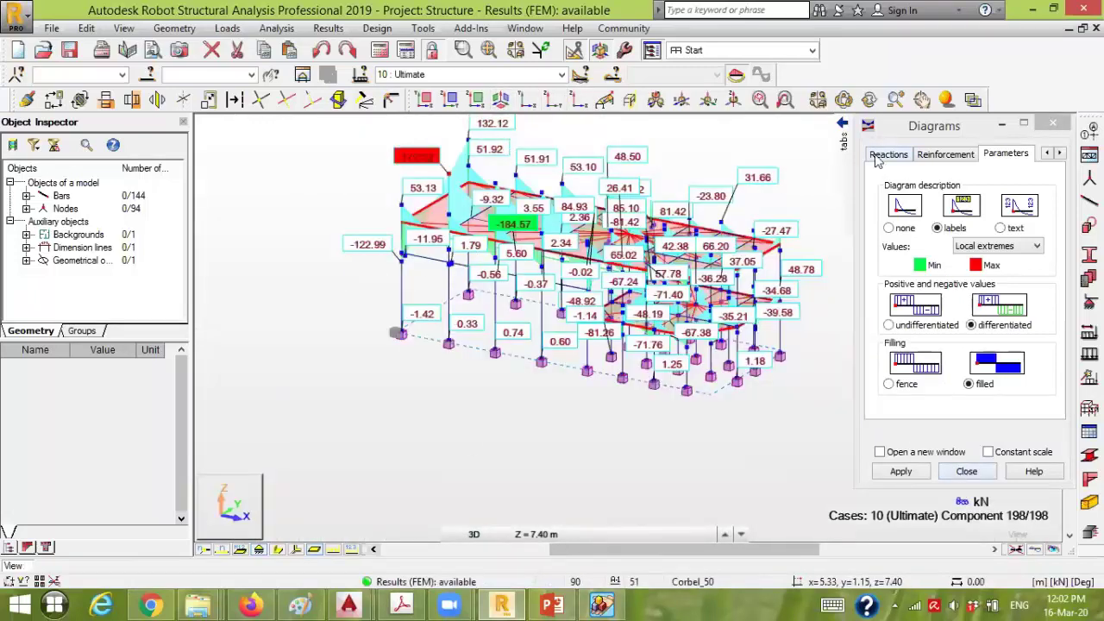
click(842, 136)
click(789, 150)
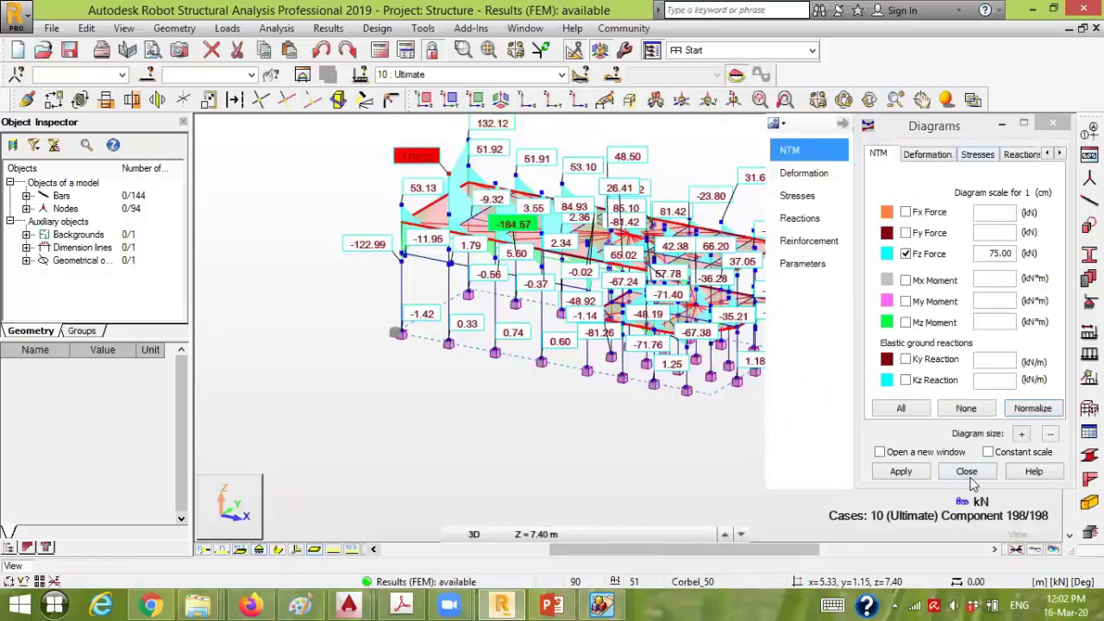
click(969, 412)
click(917, 474)
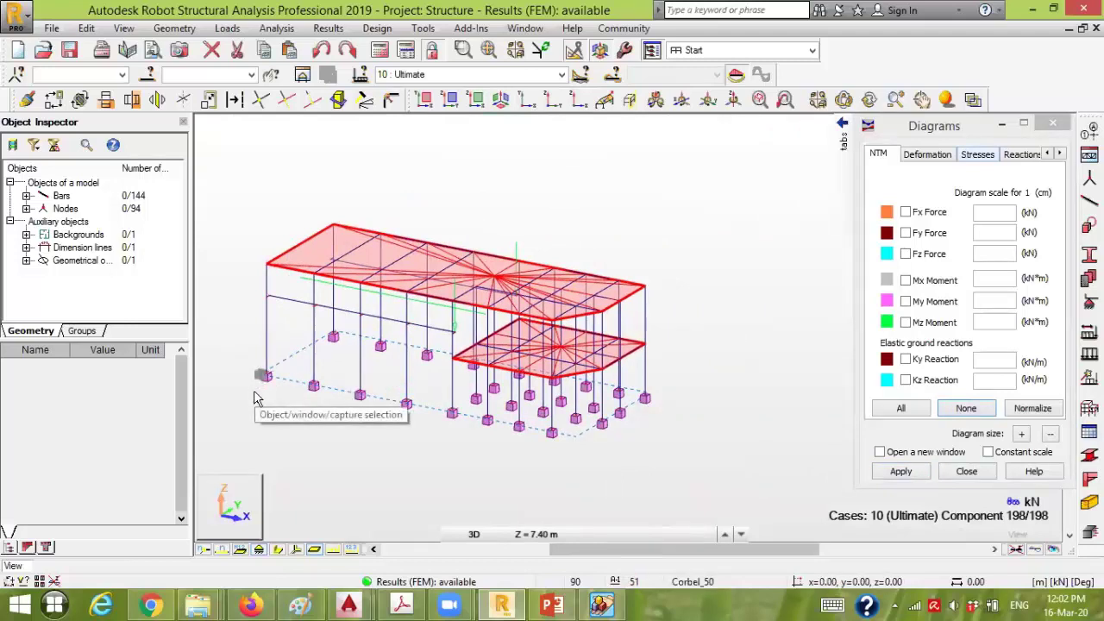
Display normalized Fx Force and My Moment diagrams on the whole structure, and clear all diagrams again after viewing them
middle_drag(365, 431, 446, 424)
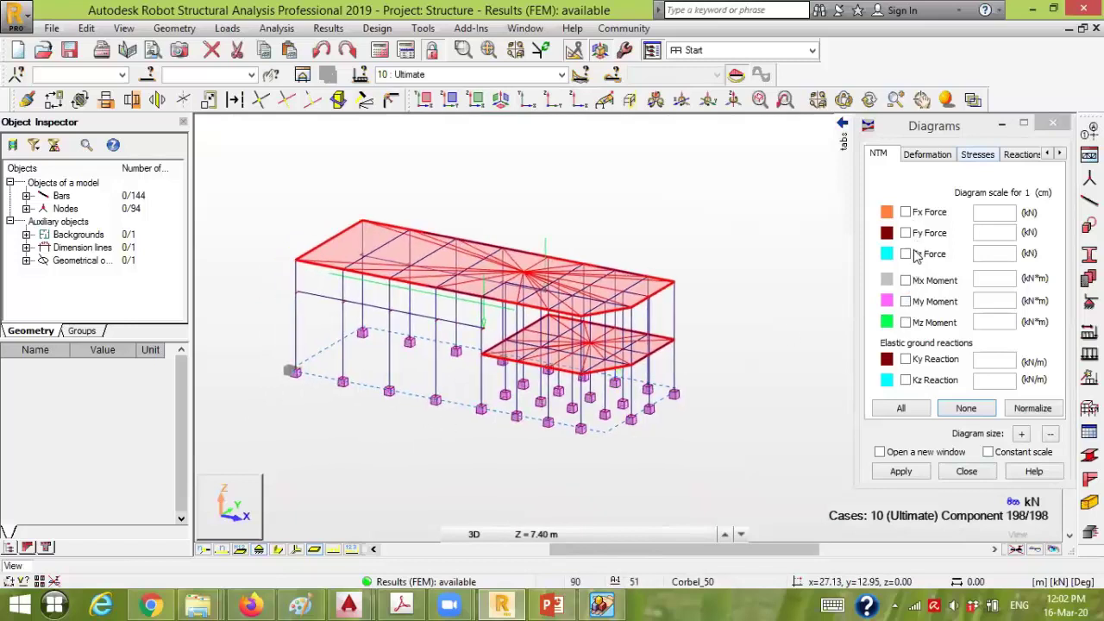
click(912, 215)
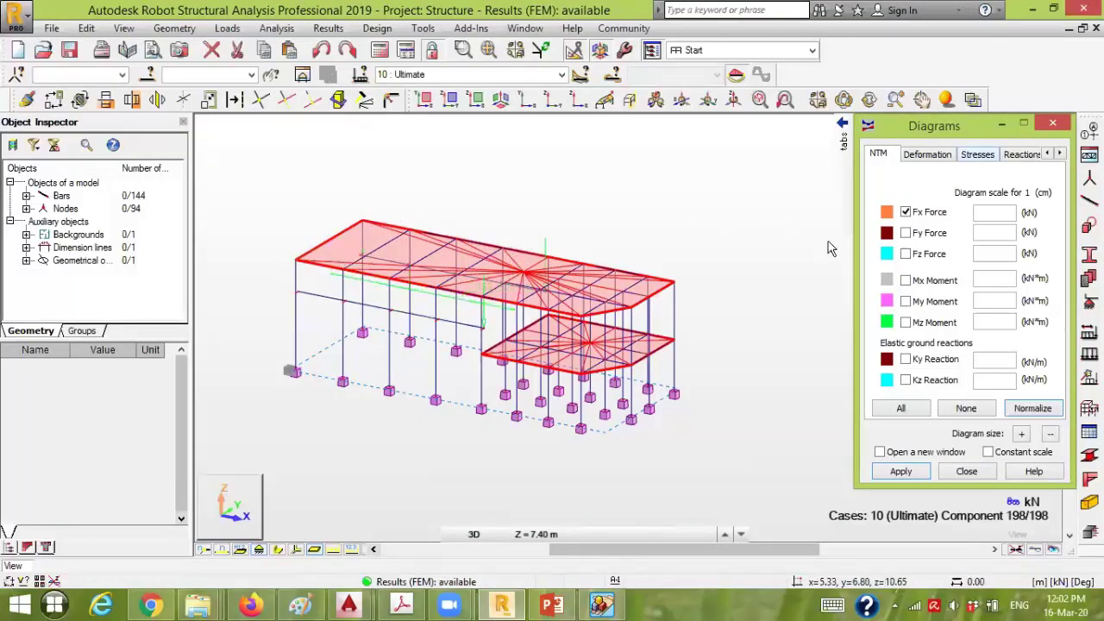
click(905, 301)
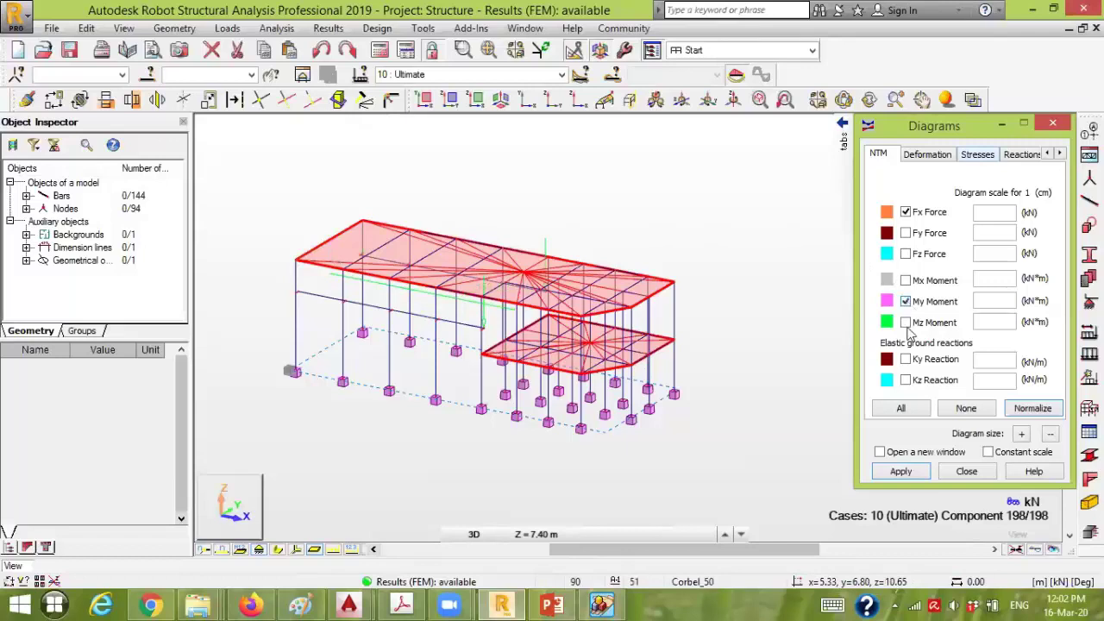
click(902, 473)
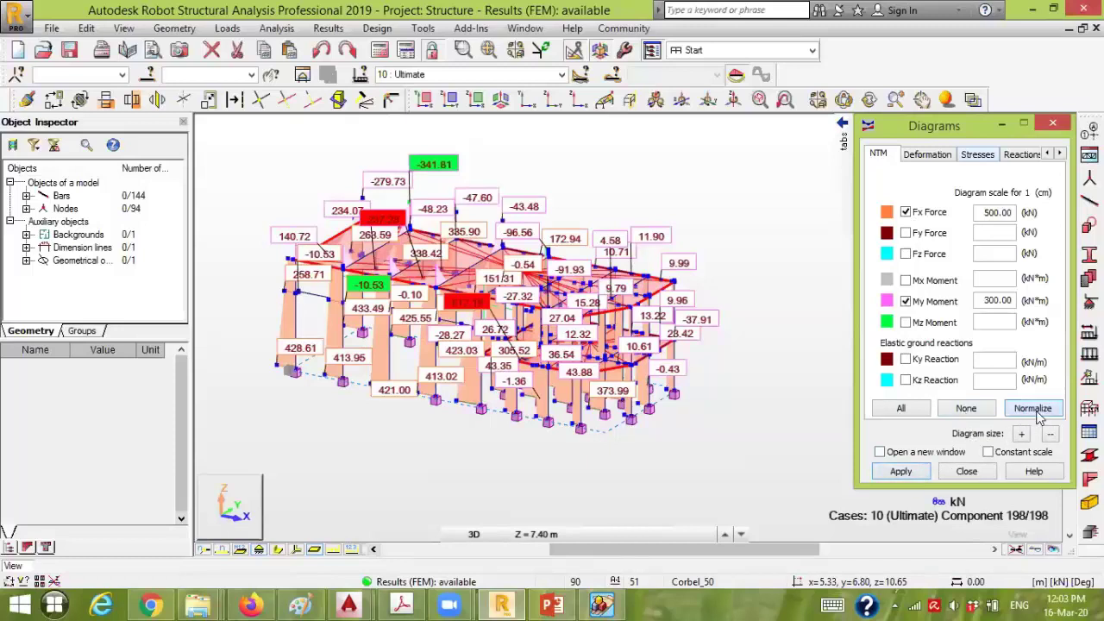
click(965, 408)
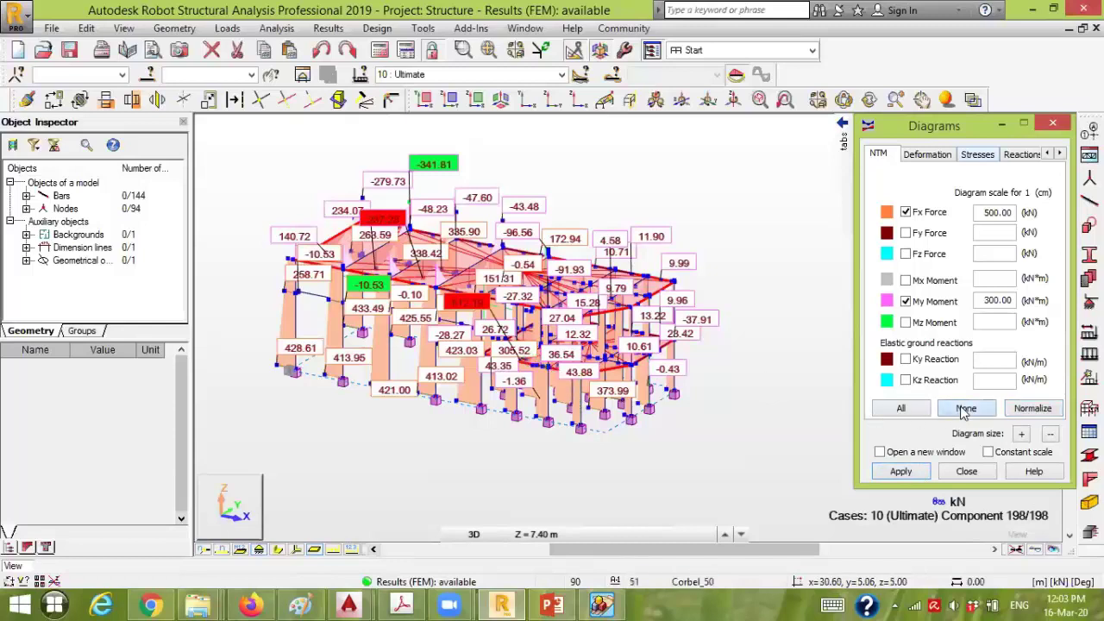
click(900, 470)
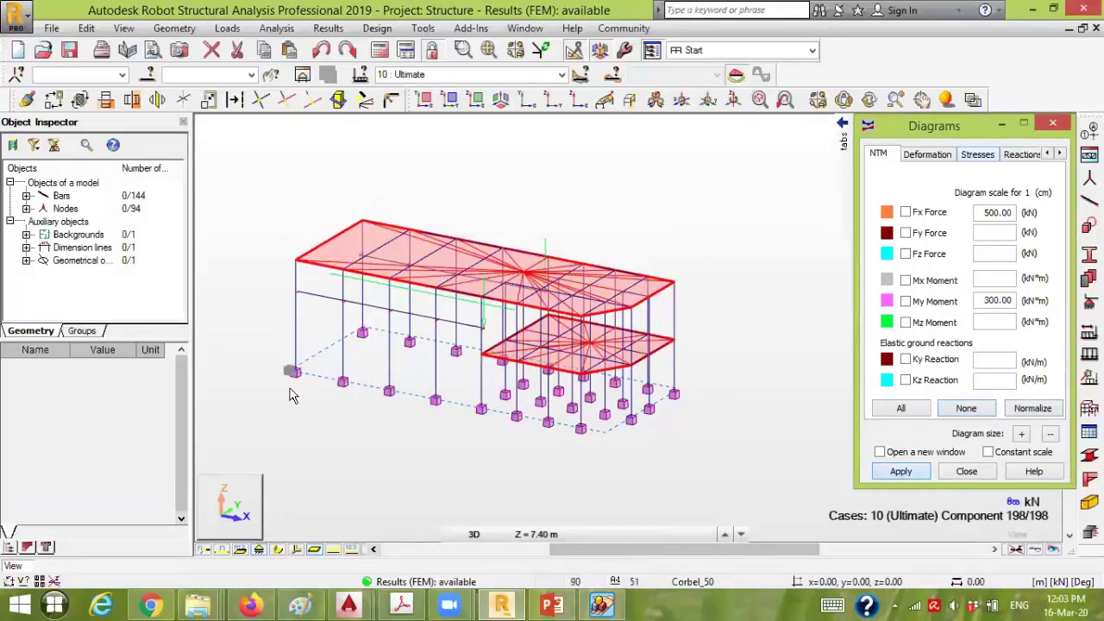
In a plan view, window-select the members at the crane hall's corner column with the lowest X and highest Y
click(526, 101)
drag(296, 328, 321, 290)
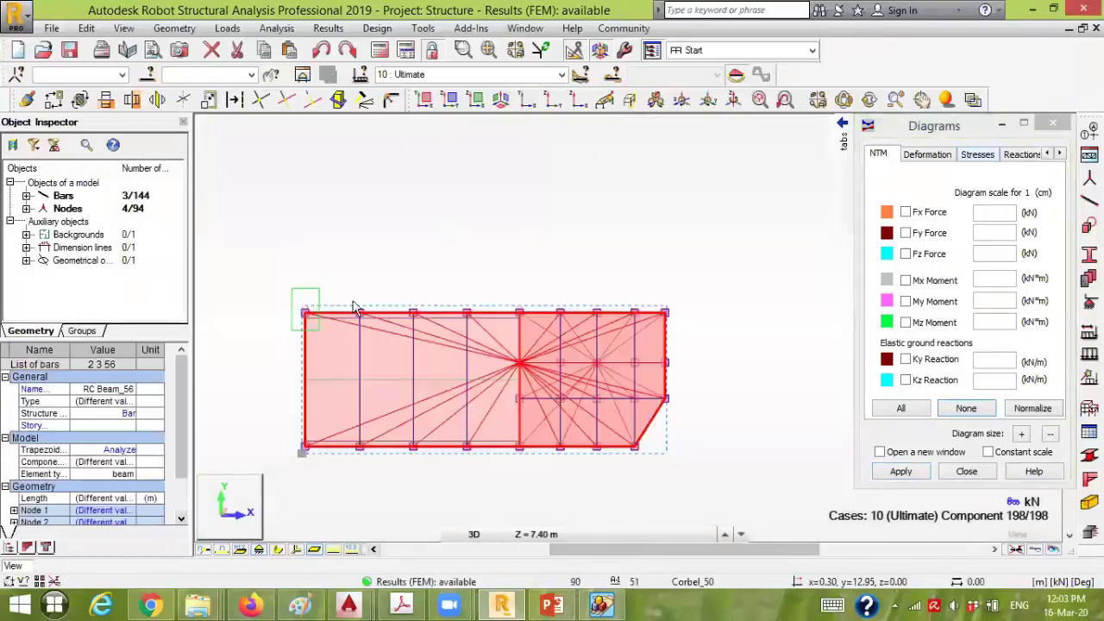
scroll(345, 322, up, 3)
click(284, 274)
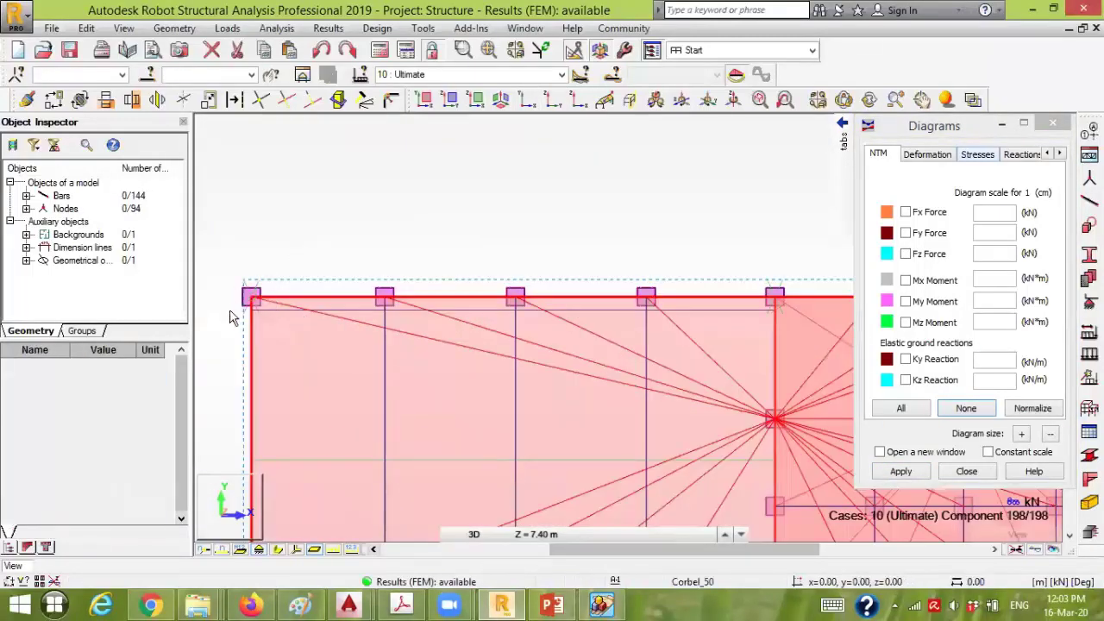
scroll(247, 293, up, 3)
mouse_move(333, 231)
mouse_down()
mouse_move(249, 297)
mouse_move(259, 293)
mouse_up()
scroll(268, 278, down, 4)
scroll(731, 266, up, 3)
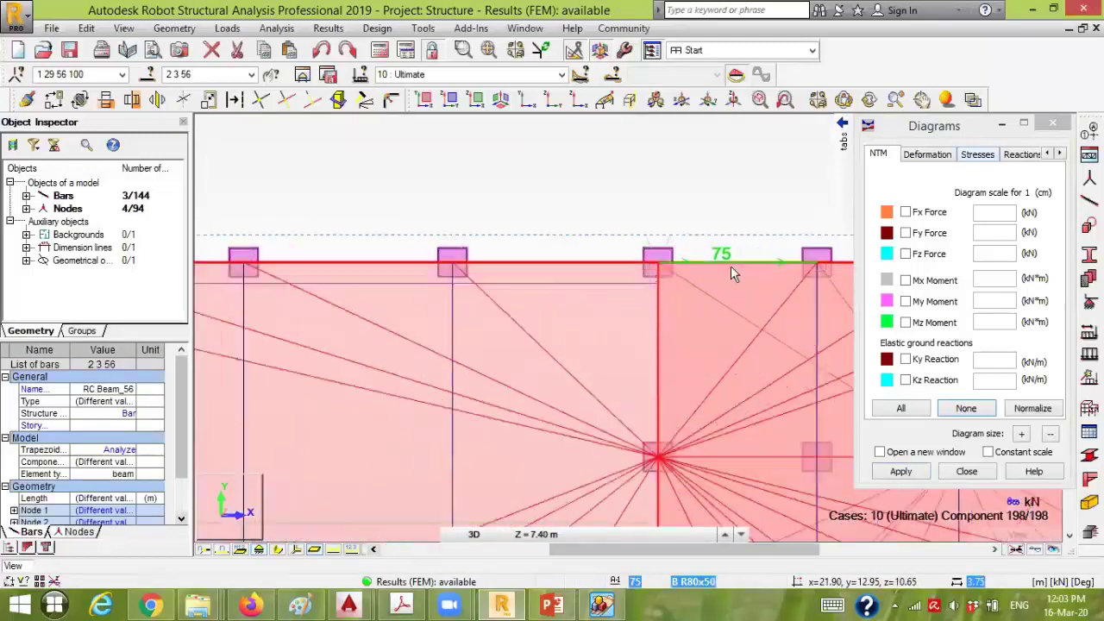
Add the members at the crane hall's other three corner columns to the selection
ctrl+drag(671, 229, 615, 215)
scroll(608, 207, down, 4)
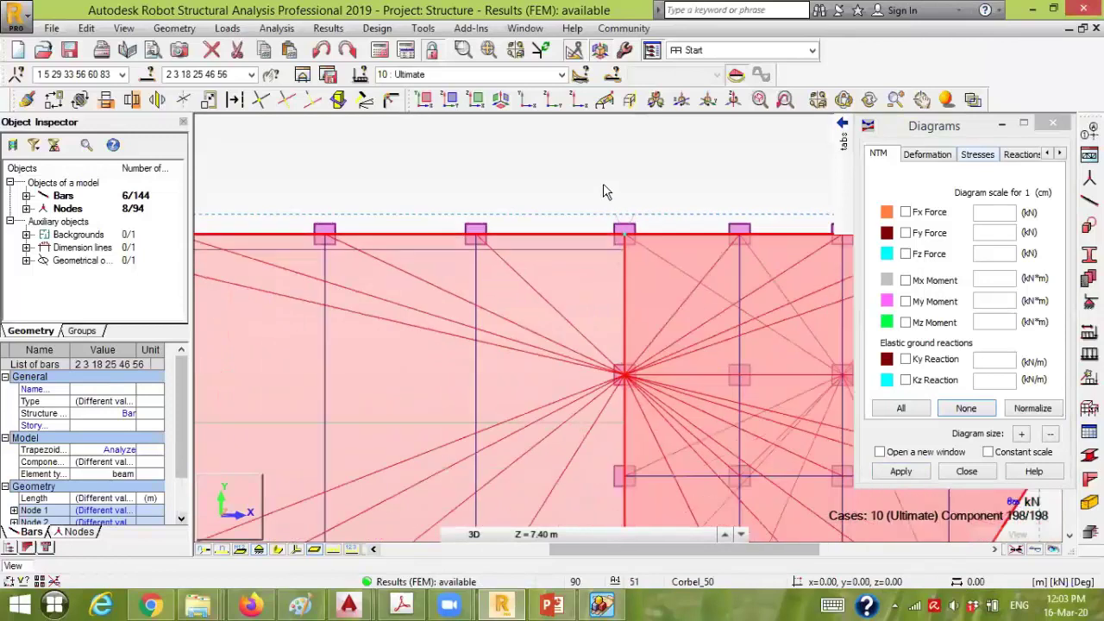
scroll(594, 397, up, 3)
ctrl+drag(615, 309, 672, 365)
scroll(683, 400, down, 1)
scroll(313, 377, down, 2)
scroll(382, 382, up, 3)
ctrl+drag(406, 387, 501, 320)
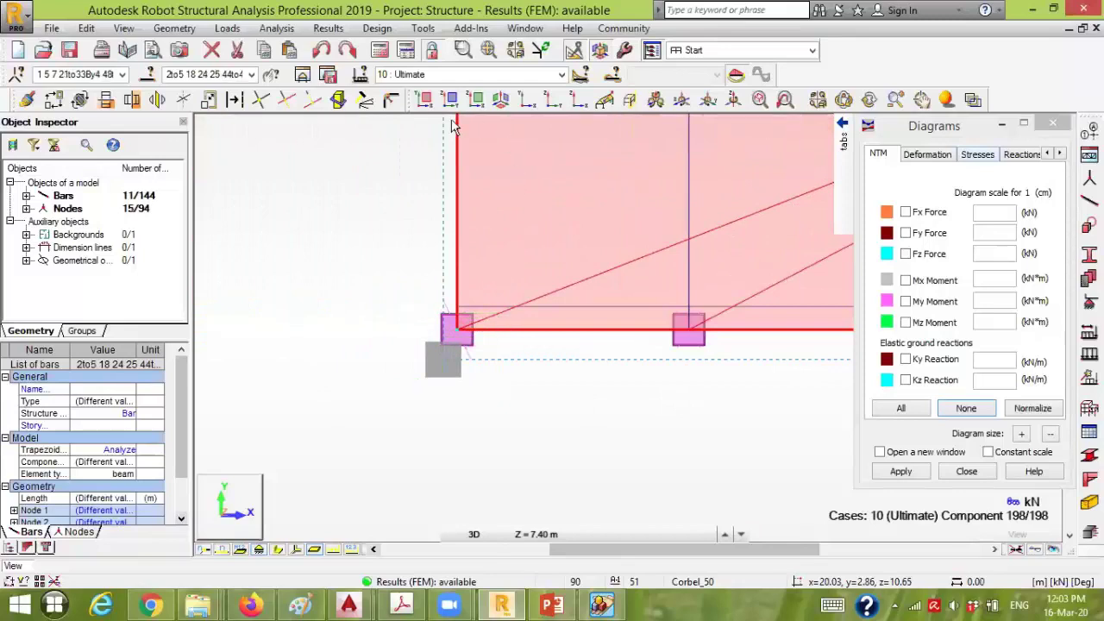
Return to the 3D view and isolate the selected corner columns and their corbels in a separate view
scroll(489, 140, down, 2)
scroll(388, 331, down, 3)
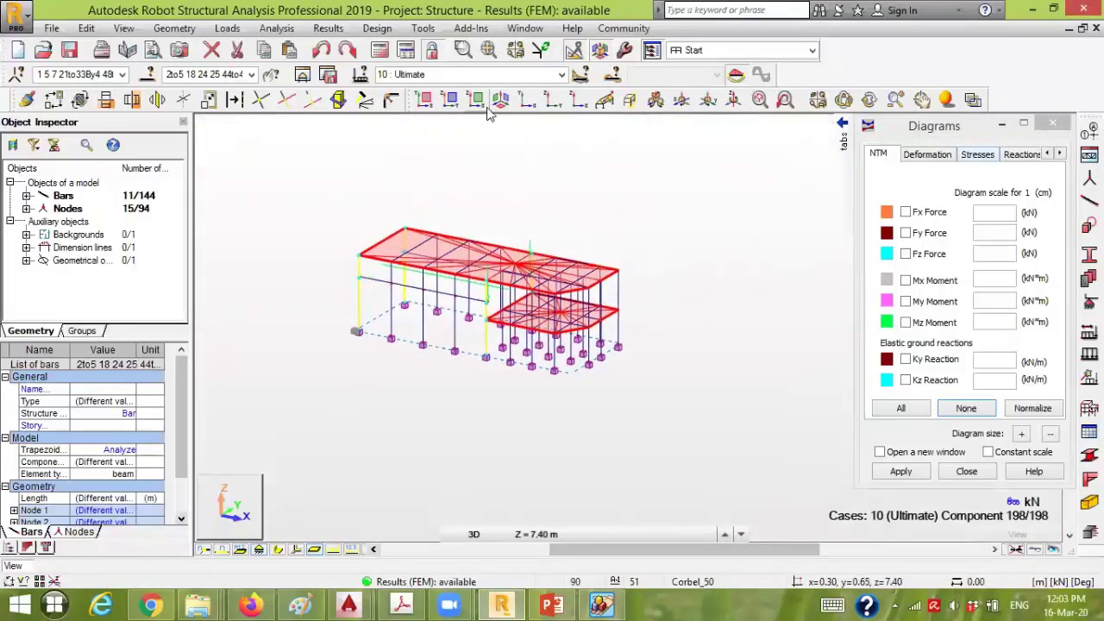
click(303, 75)
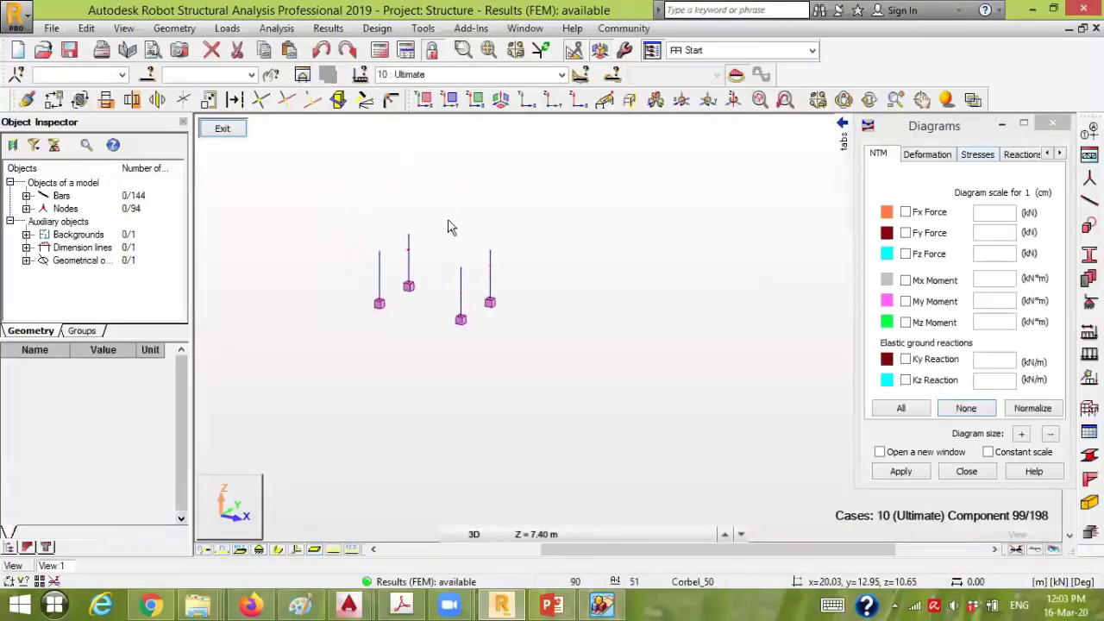
Display normalized Fx Force and My Moment diagrams on the isolated corner columns for the Ultimate case
click(925, 216)
click(924, 304)
click(901, 471)
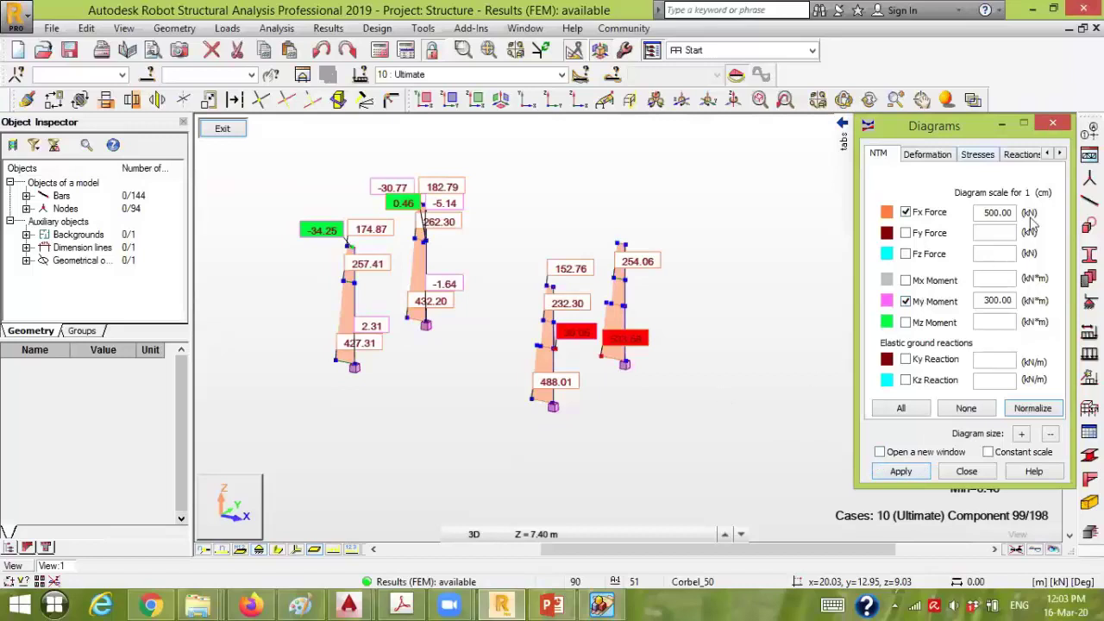
mouse_move(776, 376)
shift+middle_down()
mouse_move(795, 371)
mouse_move(759, 385)
shift+middle_up()
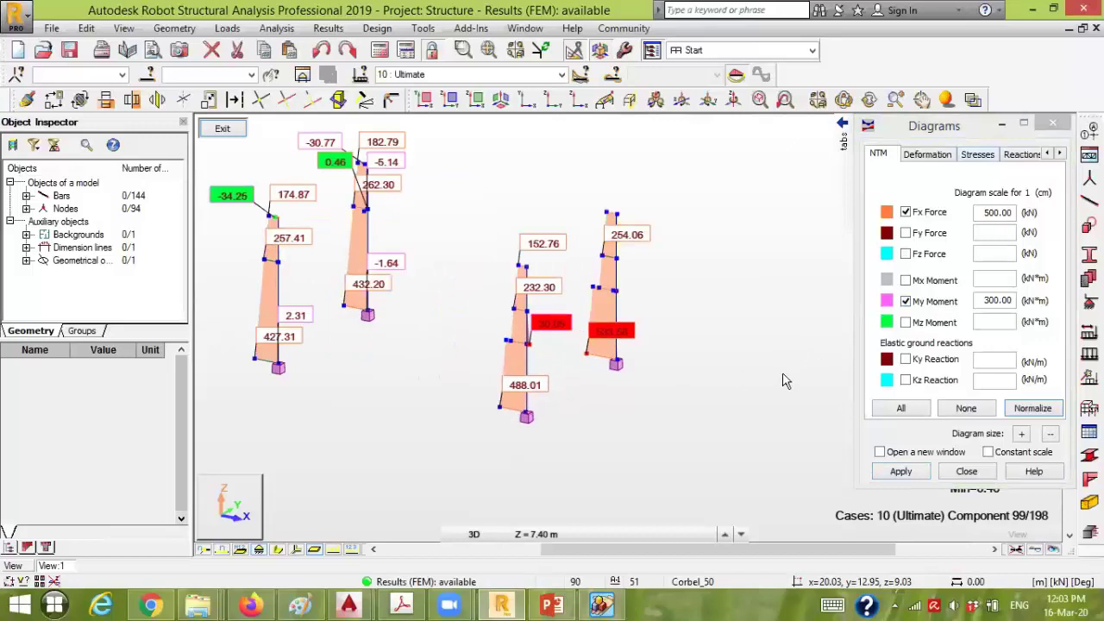
Show the Fx Force diagram alone on the corner columns, followed by the My Moment diagram alone, for the Ultimate case
click(942, 304)
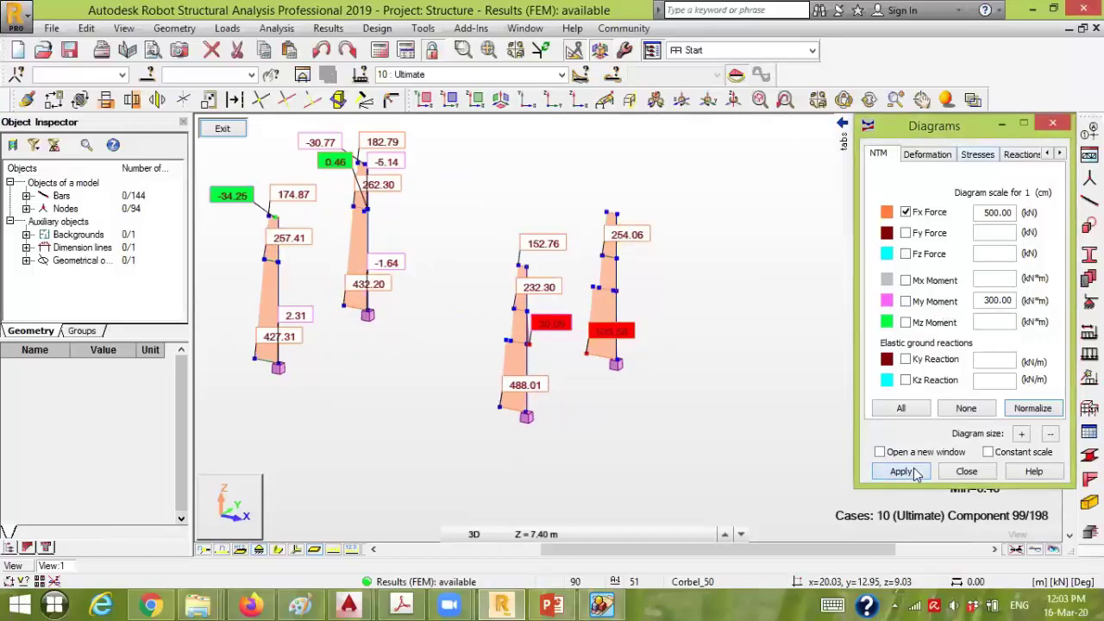
click(901, 472)
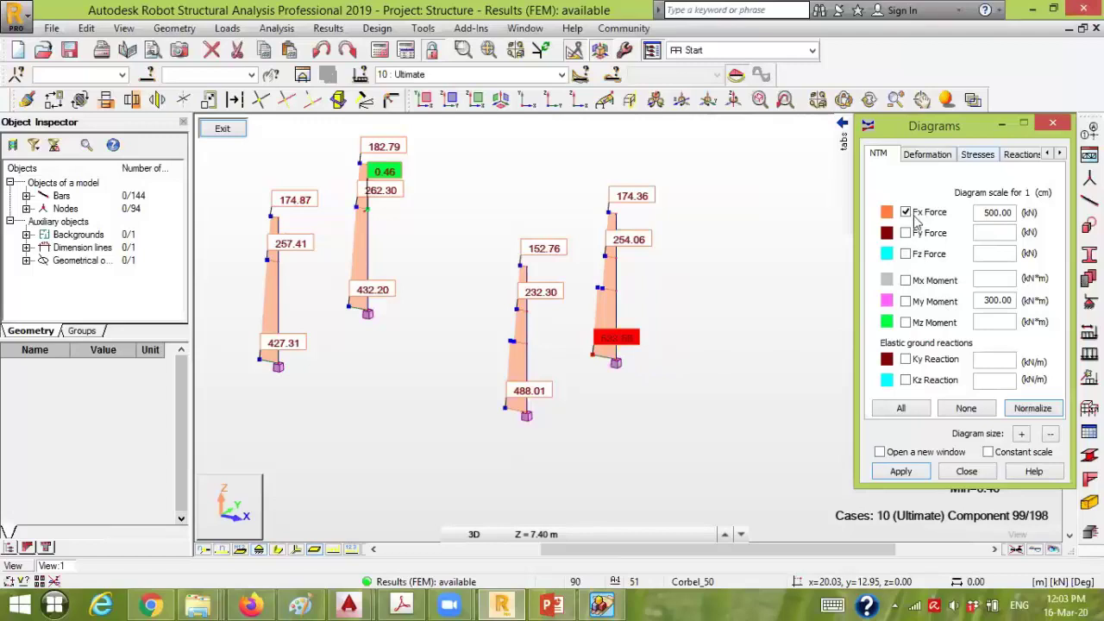
click(900, 471)
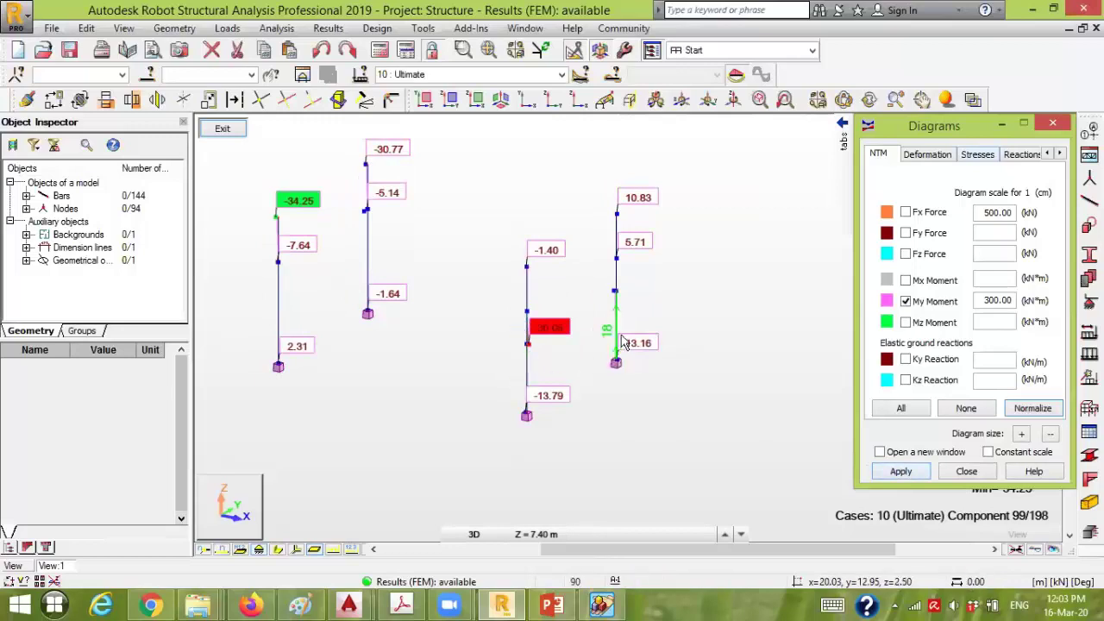
Switch the load case to 11: Ultimate+ and normalize the My Moment diagram on the corner columns
click(561, 74)
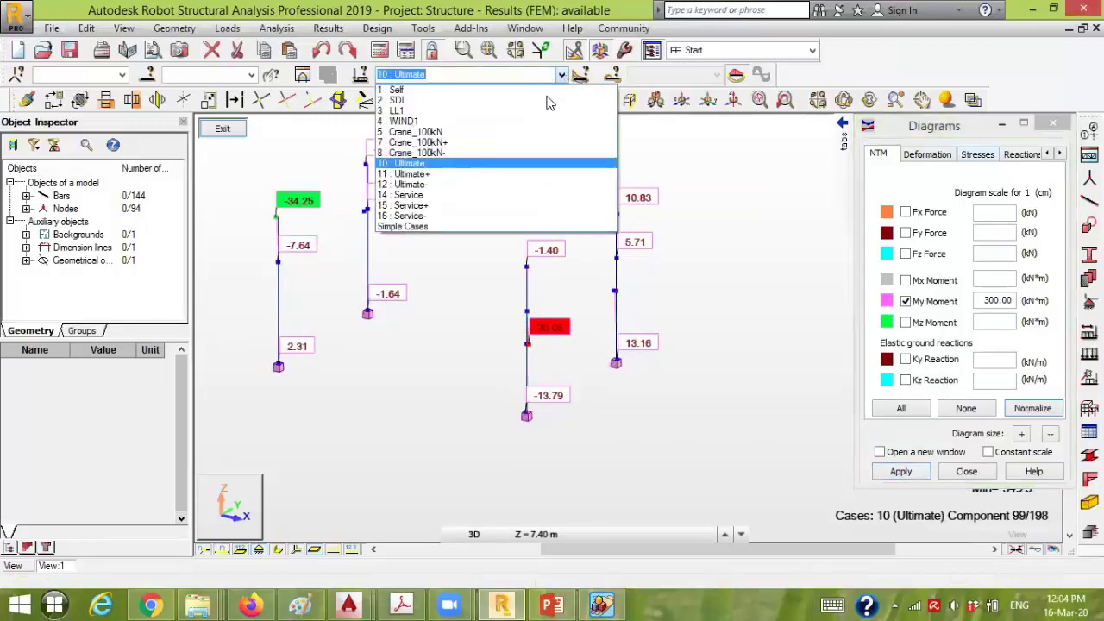
click(490, 173)
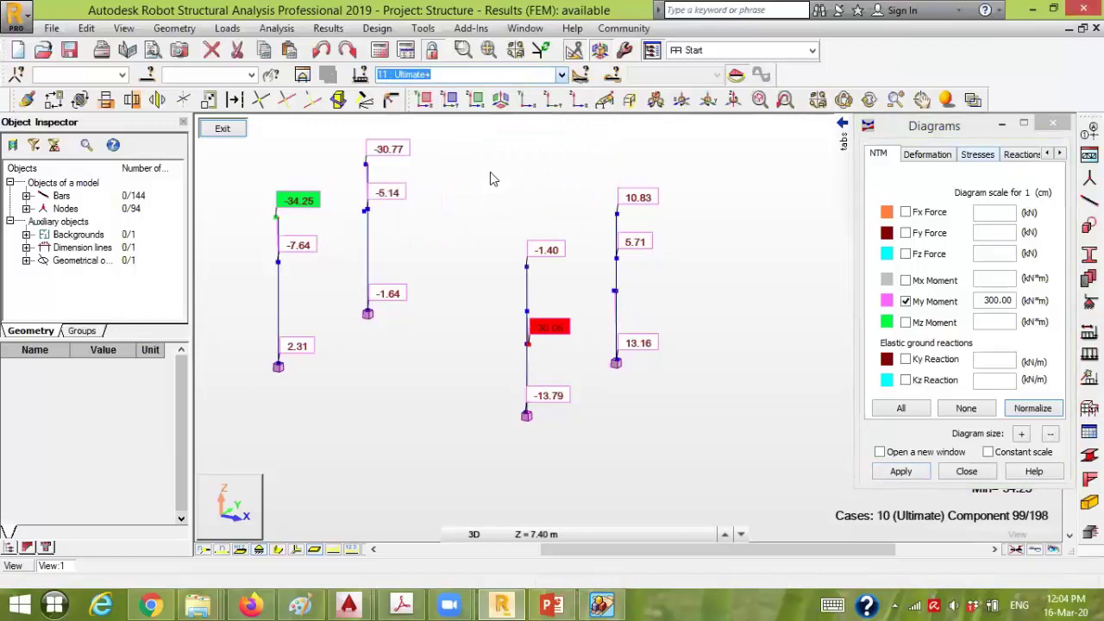
click(561, 75)
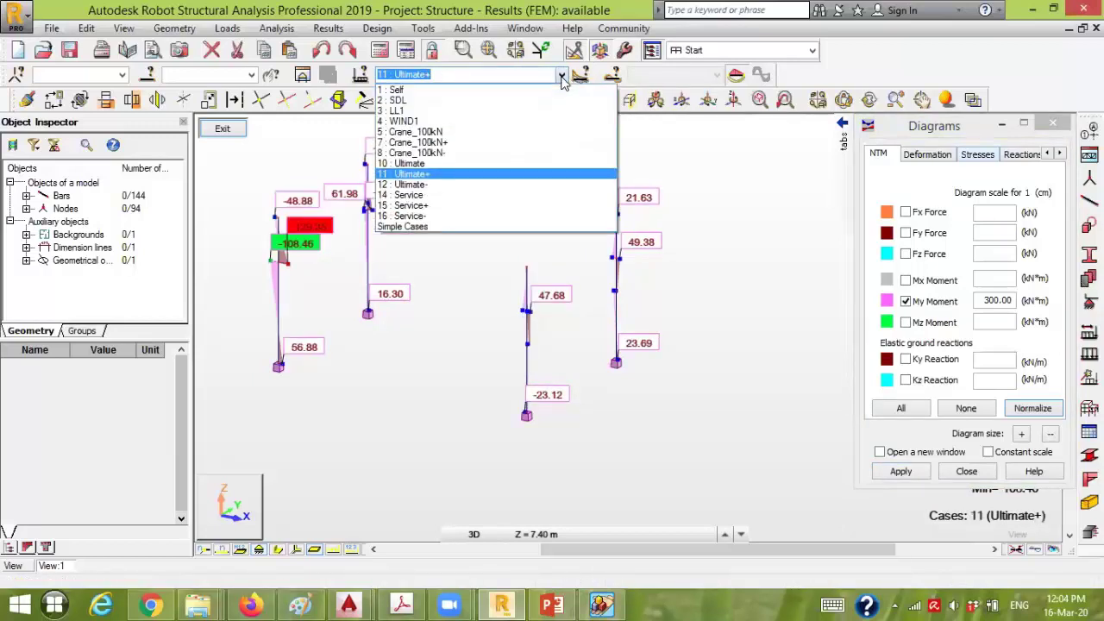
click(561, 76)
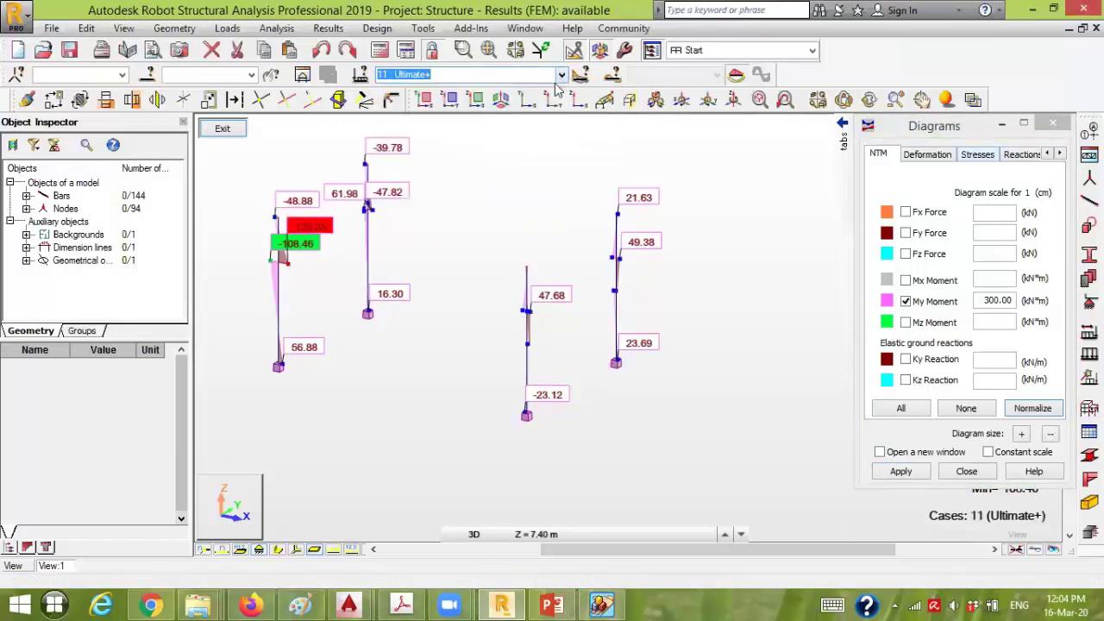
click(1032, 409)
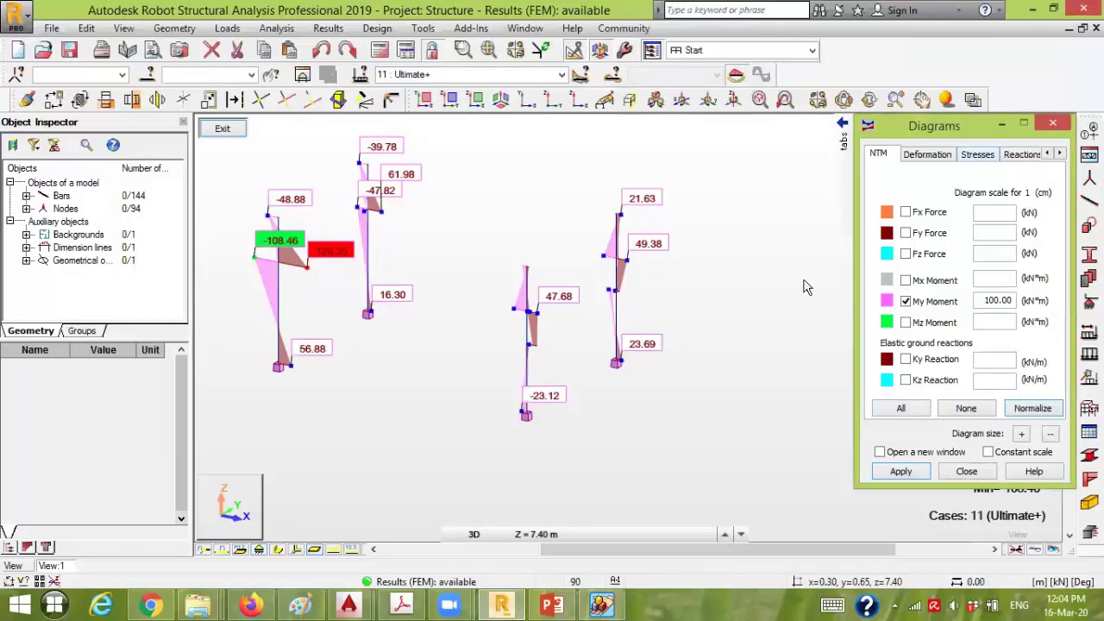
Replace the My Moment diagram with the Fx Force diagram on the corner columns for the Ultimate+ case
click(923, 213)
click(919, 304)
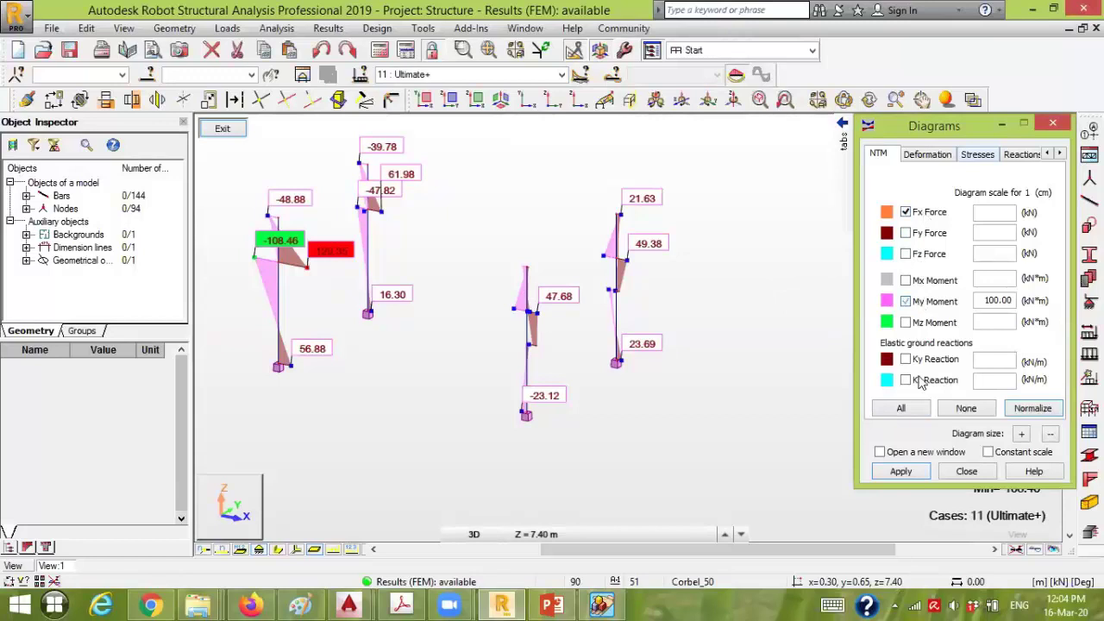
click(901, 472)
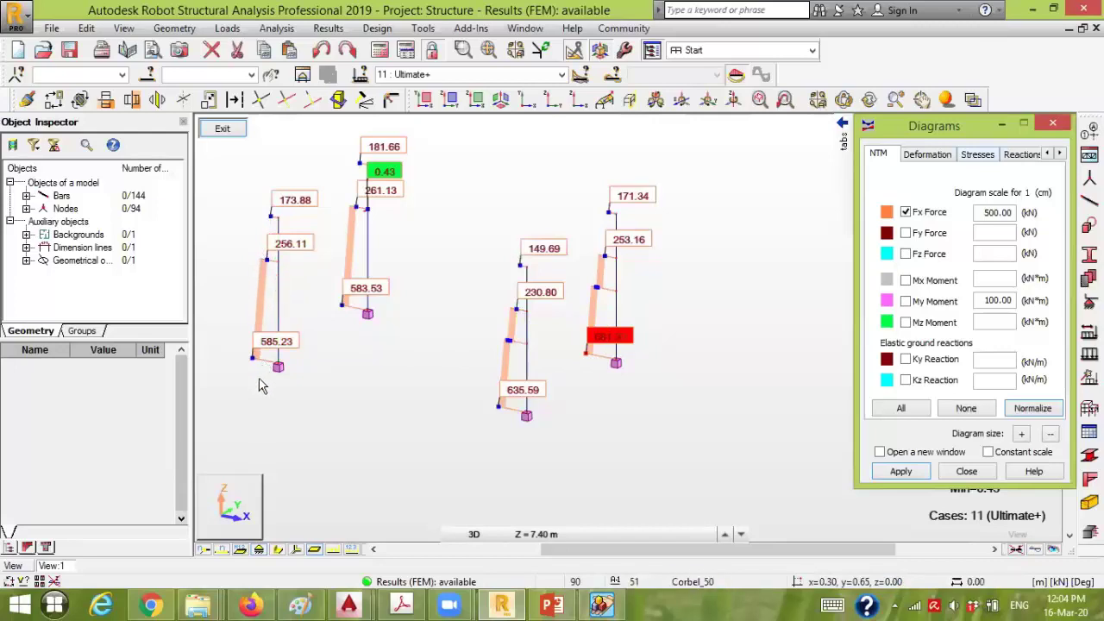
Hide the Fx Force diagram and display My Moment alone again to examine the columns' Ultimate+ moments
click(917, 213)
click(923, 300)
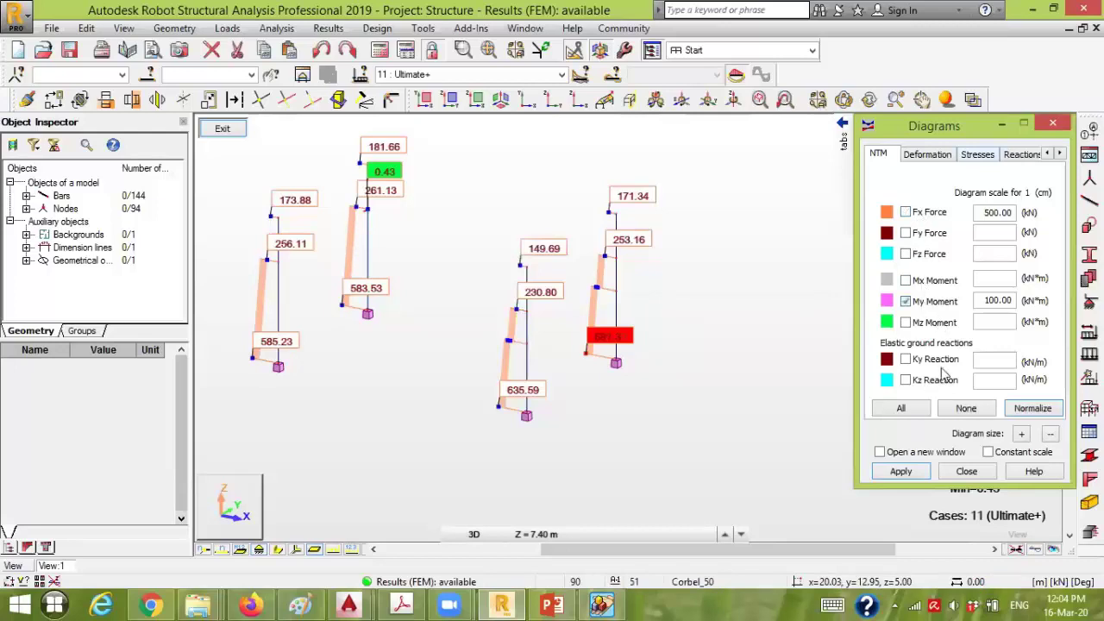
click(902, 470)
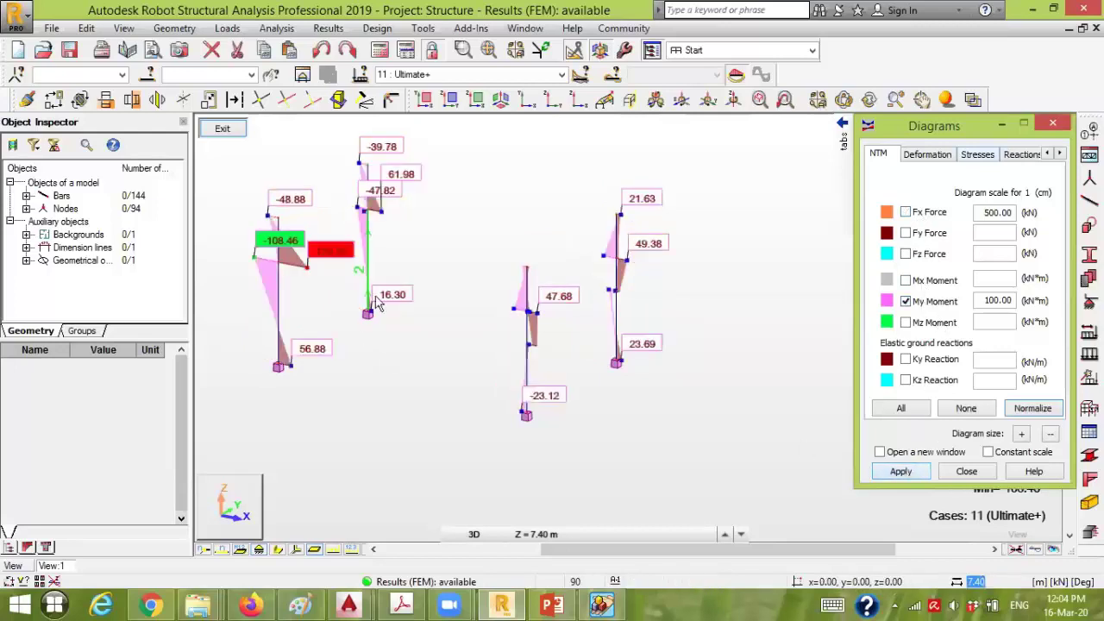
scroll(341, 231, up, 3)
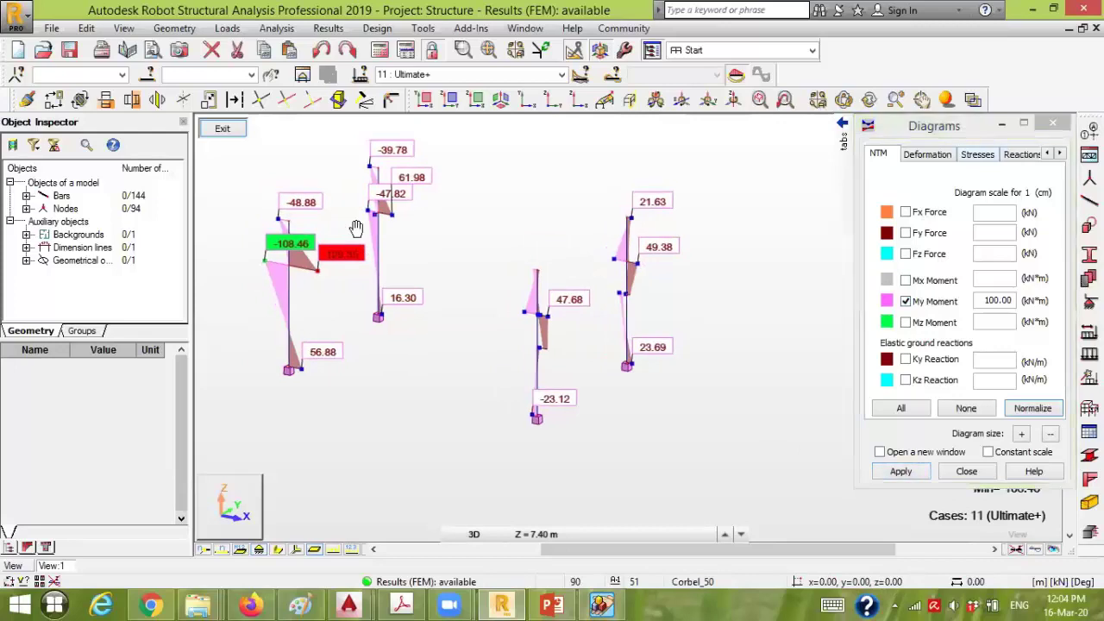
scroll(315, 345, down, 2)
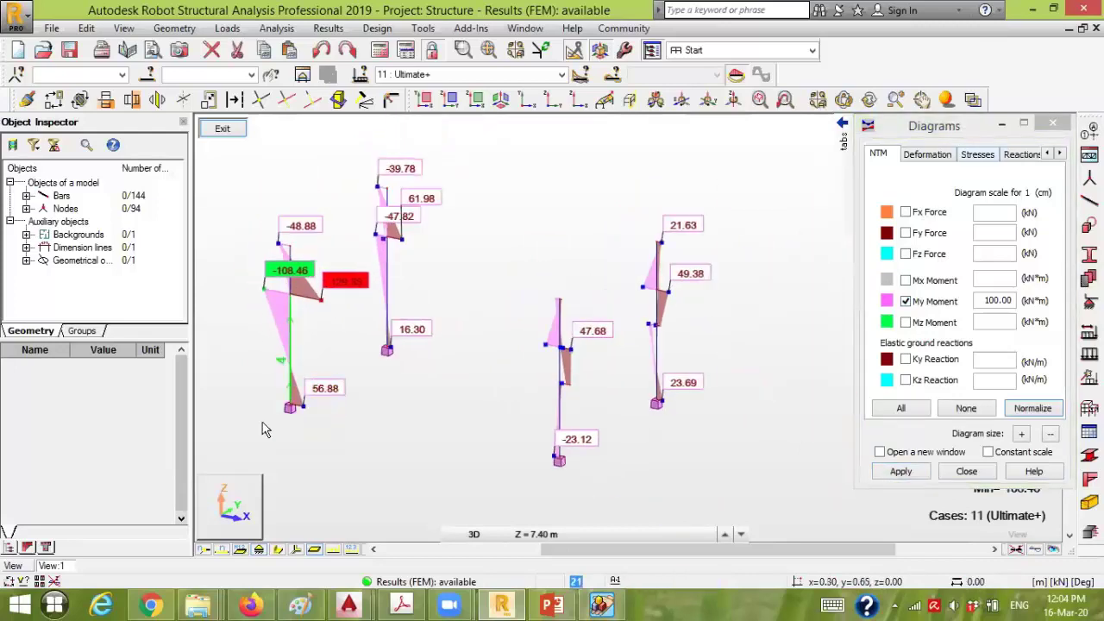
Window-select bars 4 and 5 of the corner column with the lowest X and Y, and leave the isolated view
drag(231, 437, 347, 191)
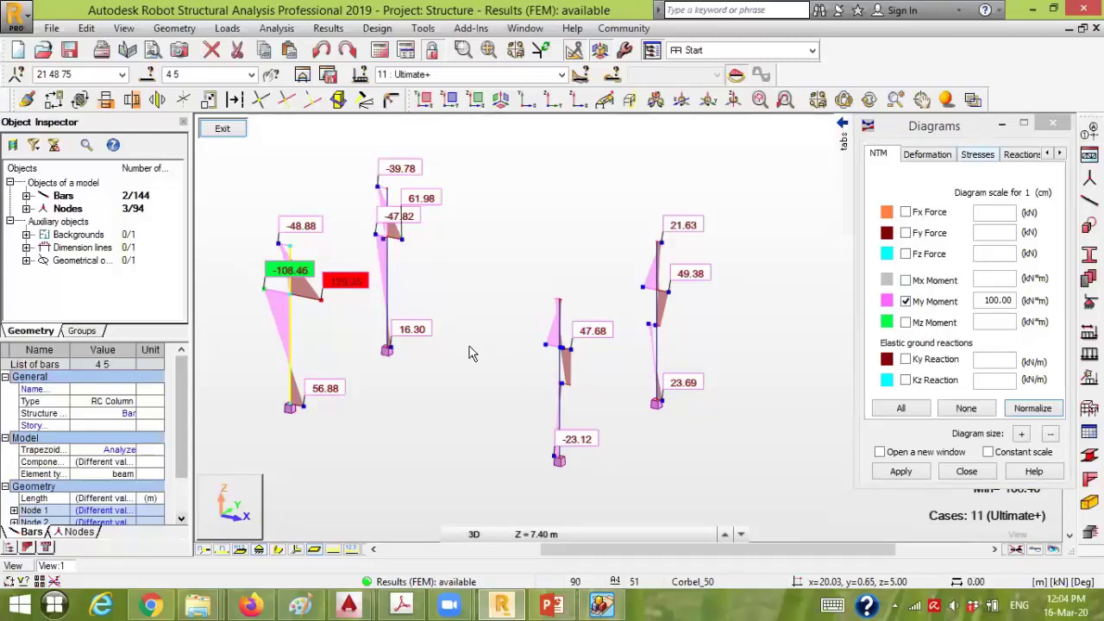
click(315, 441)
drag(247, 434, 336, 186)
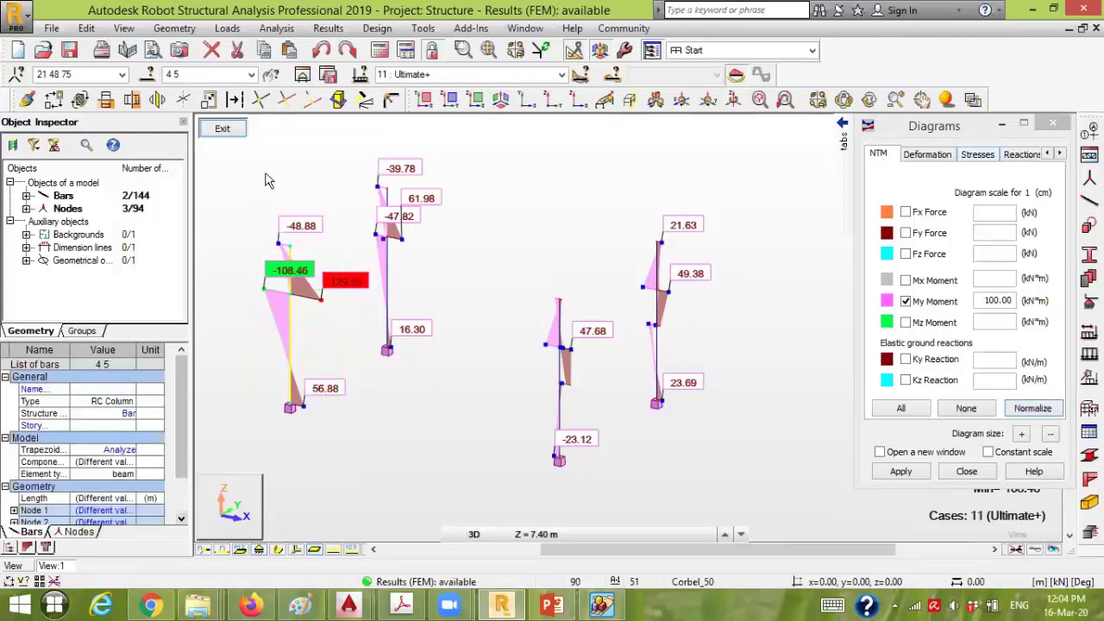
click(226, 128)
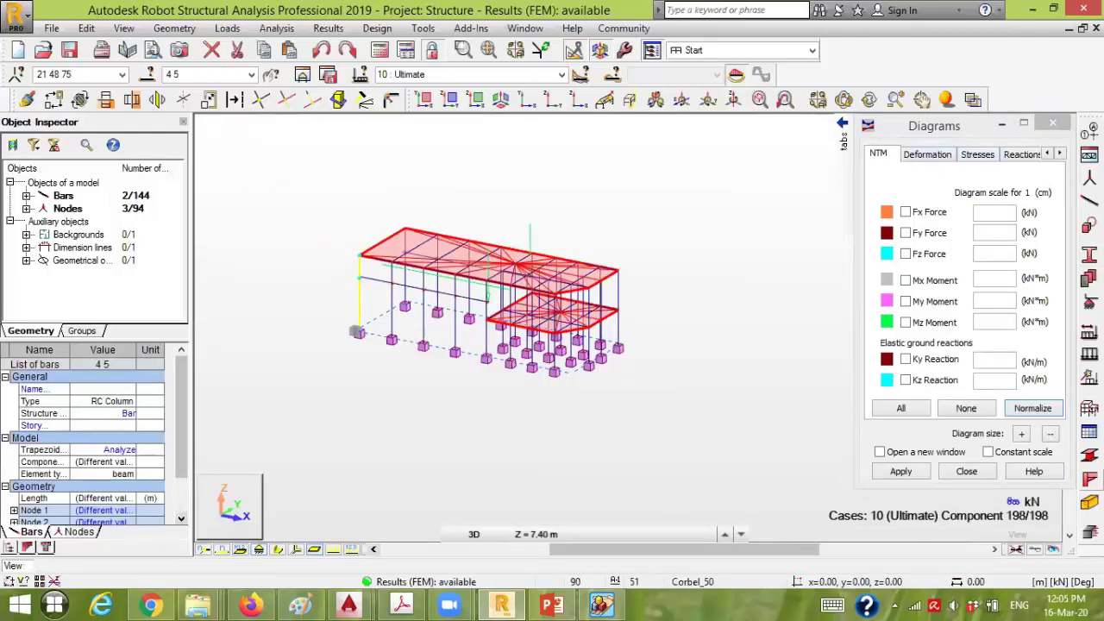
Run provided reinforcement of RC elements for the selected column, accepting the default column and spread footing parameters with simple cases
click(1088, 503)
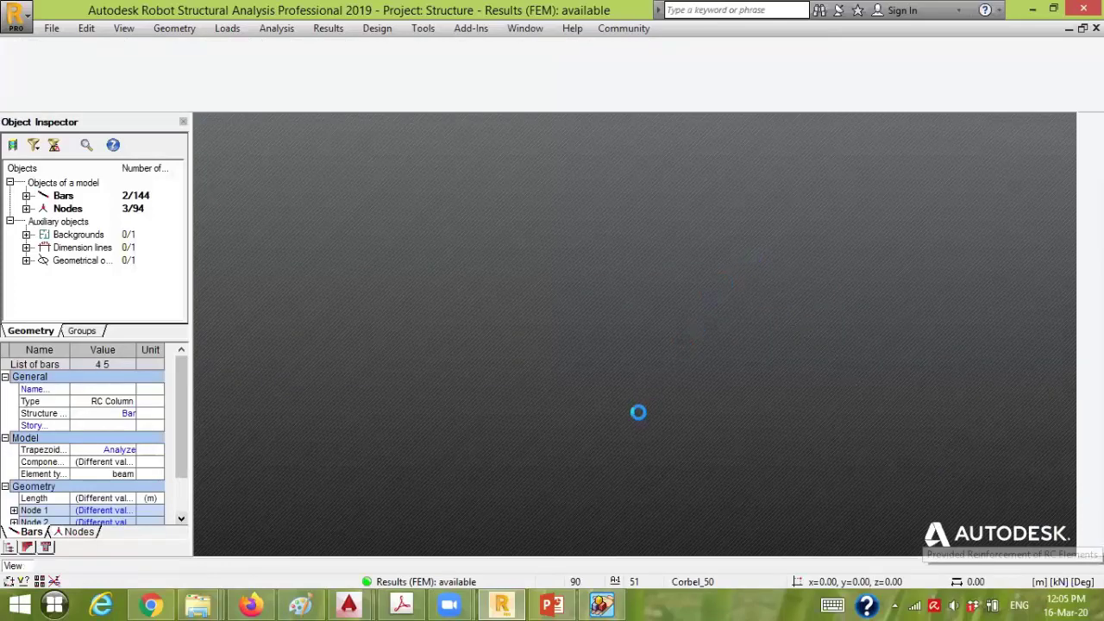
mouse_move(464, 591)
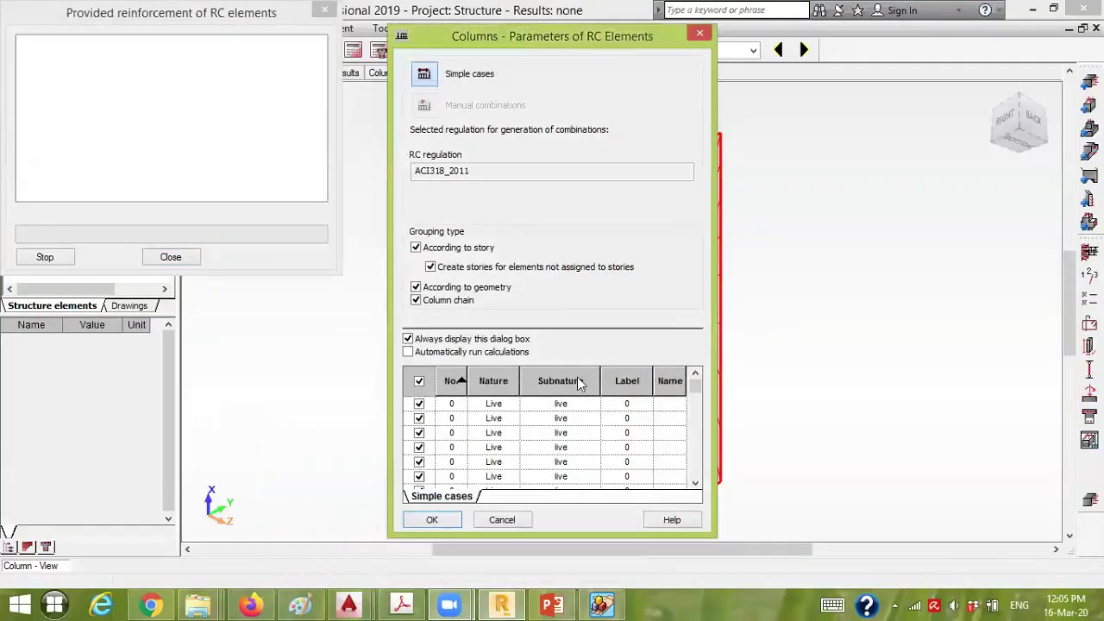
click(435, 524)
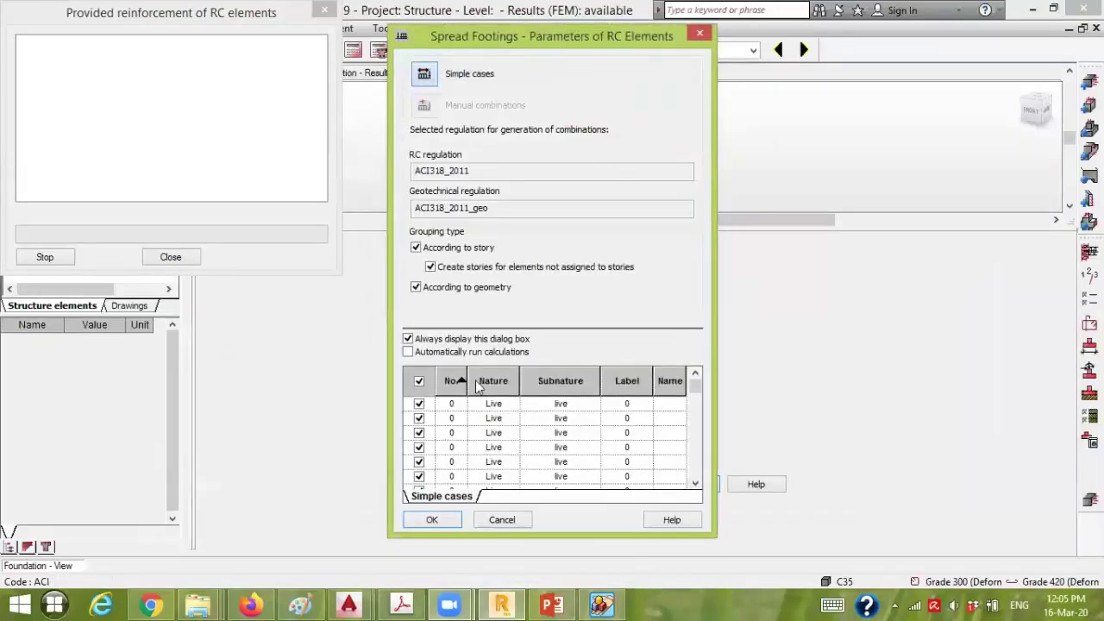
click(432, 518)
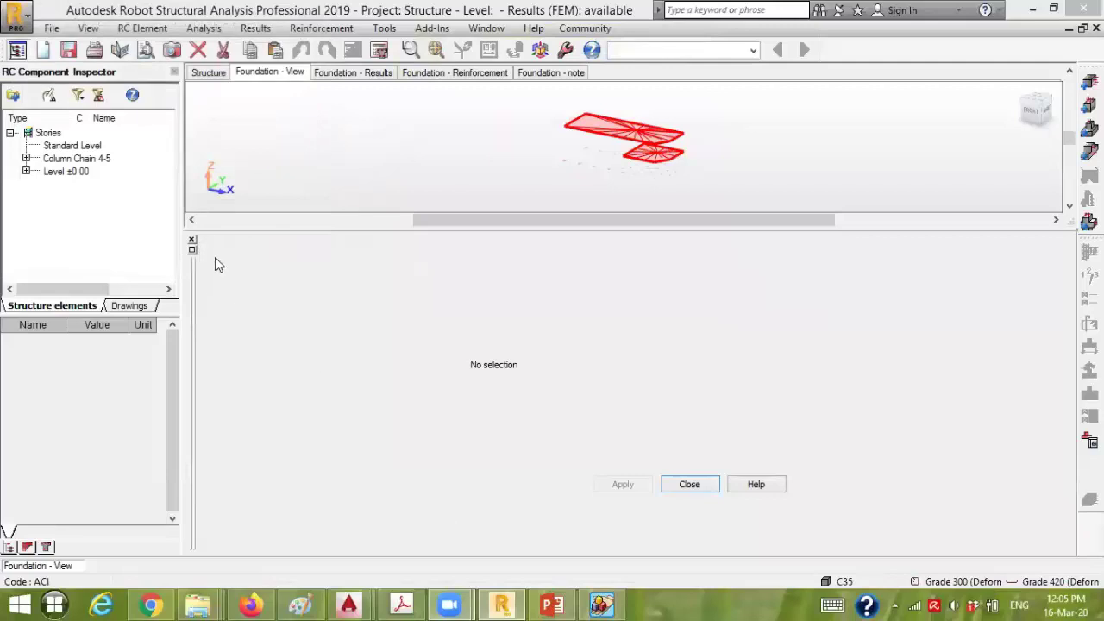
Open both members of Column Chain 4-5 in the column design view
click(26, 158)
click(108, 171)
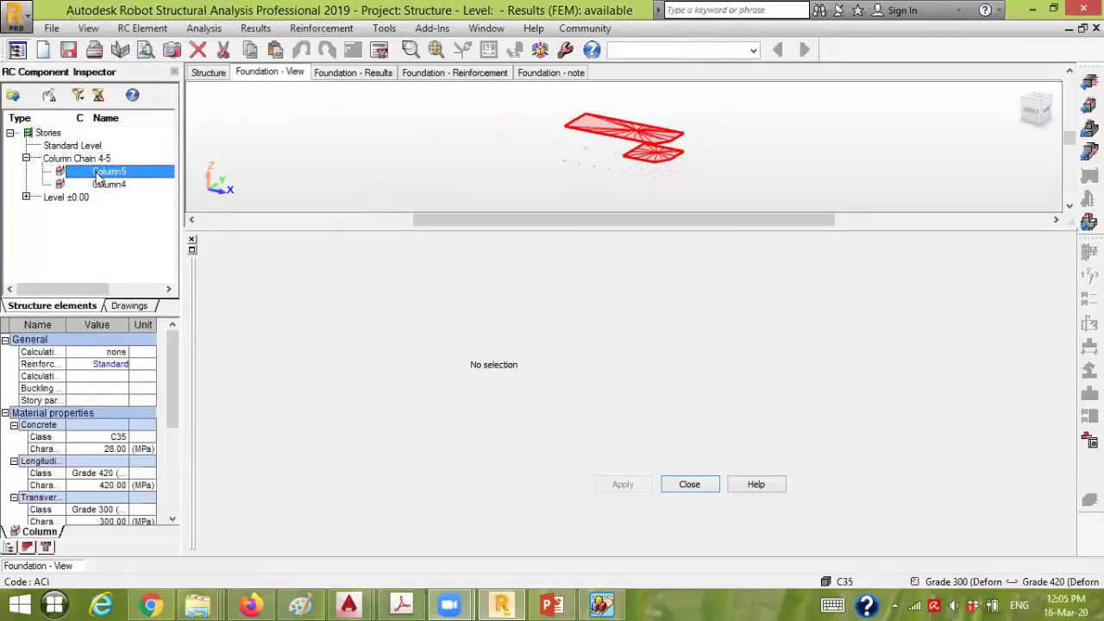
double_click(94, 159)
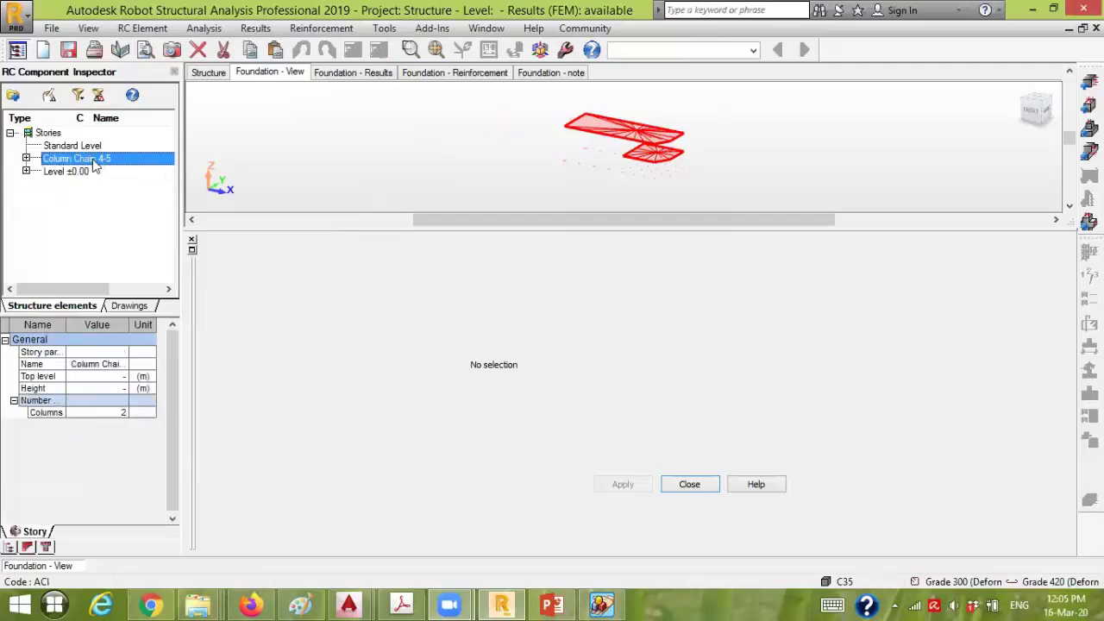
double_click(95, 162)
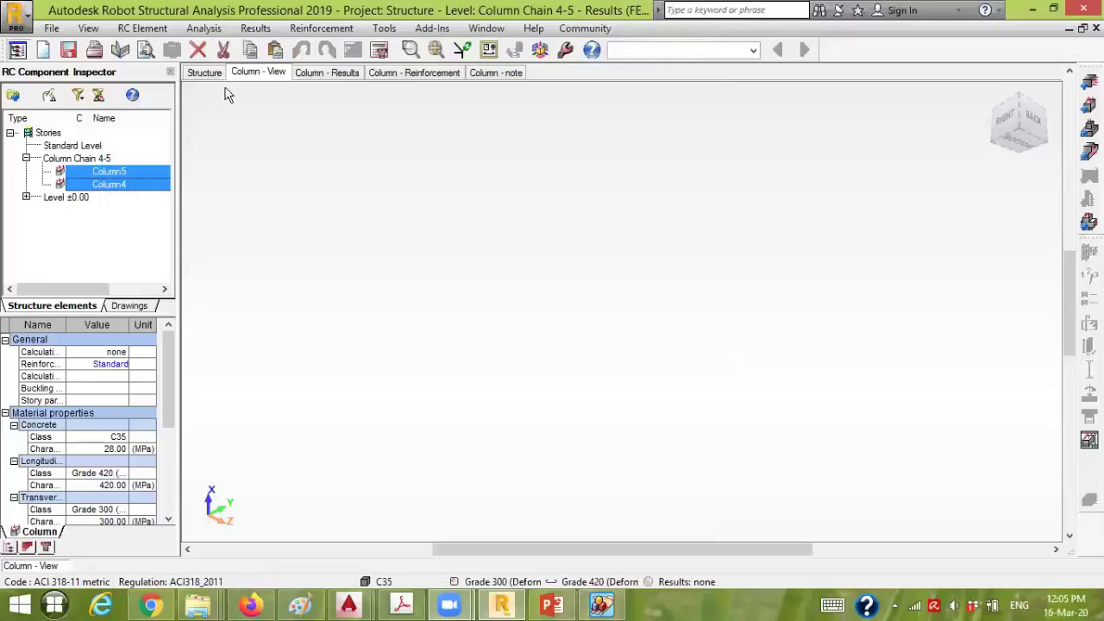
Examine and compare the geometry and dimensions of Column4 and Column5 in the column view
click(115, 185)
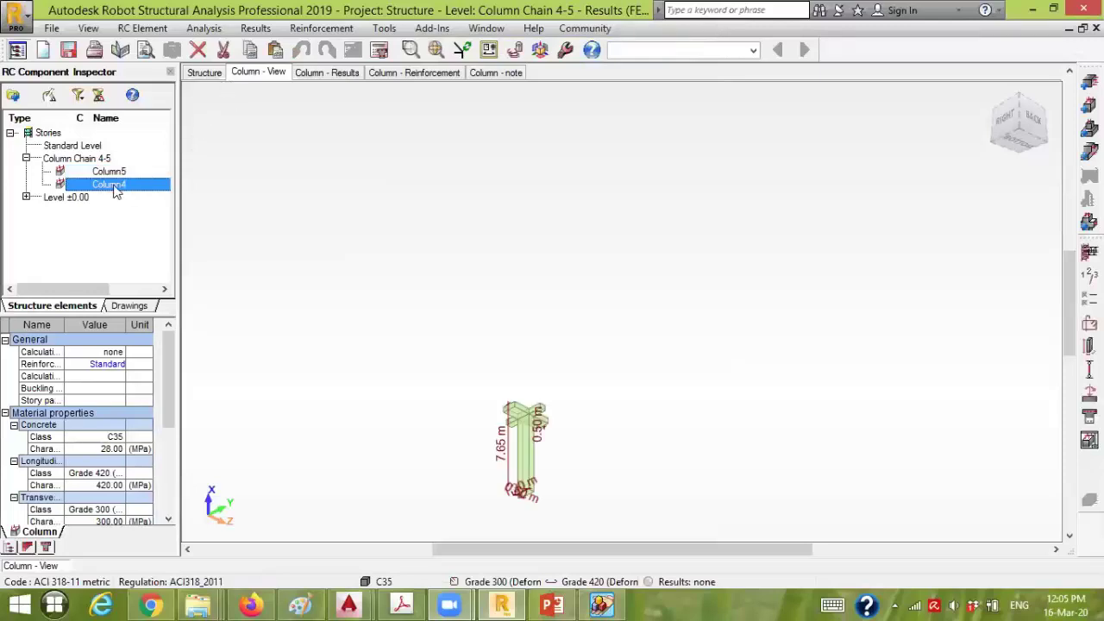
click(110, 172)
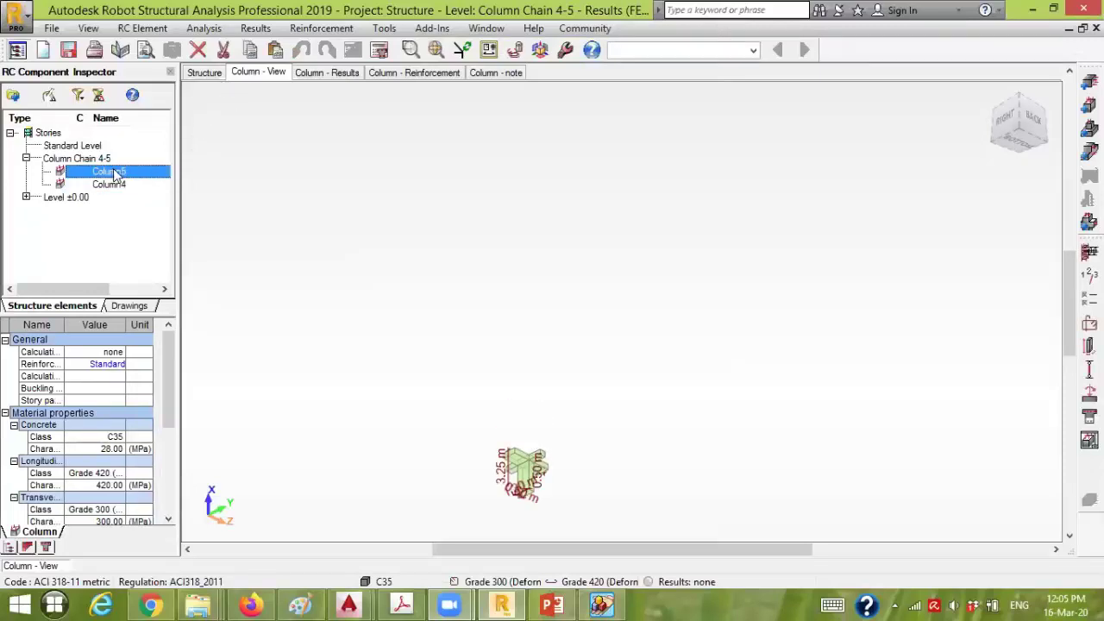
click(110, 186)
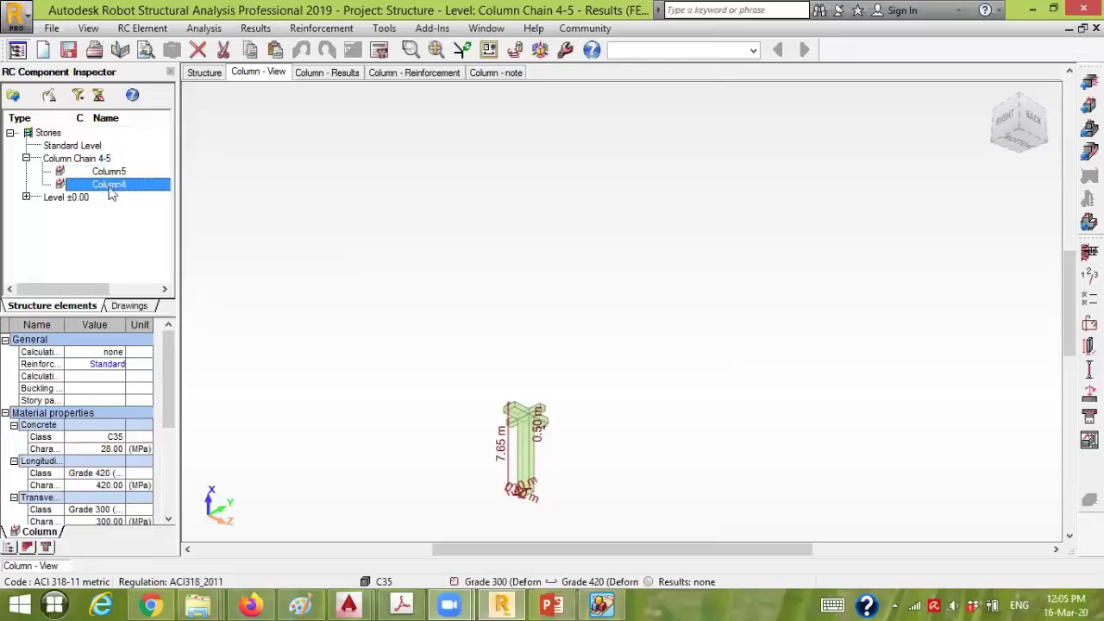
click(316, 74)
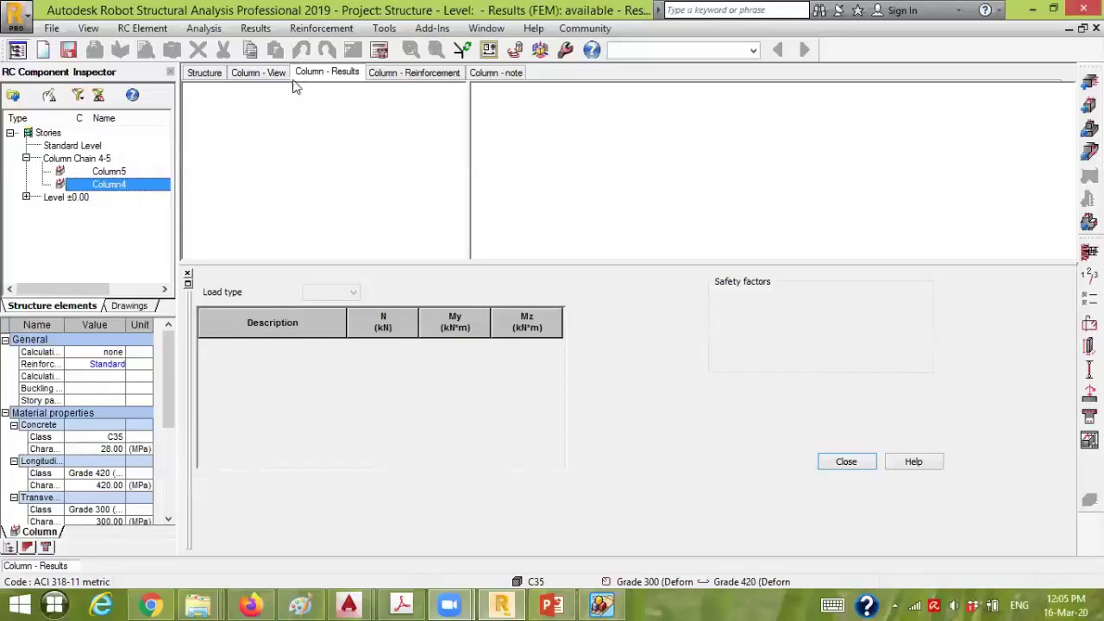
click(256, 73)
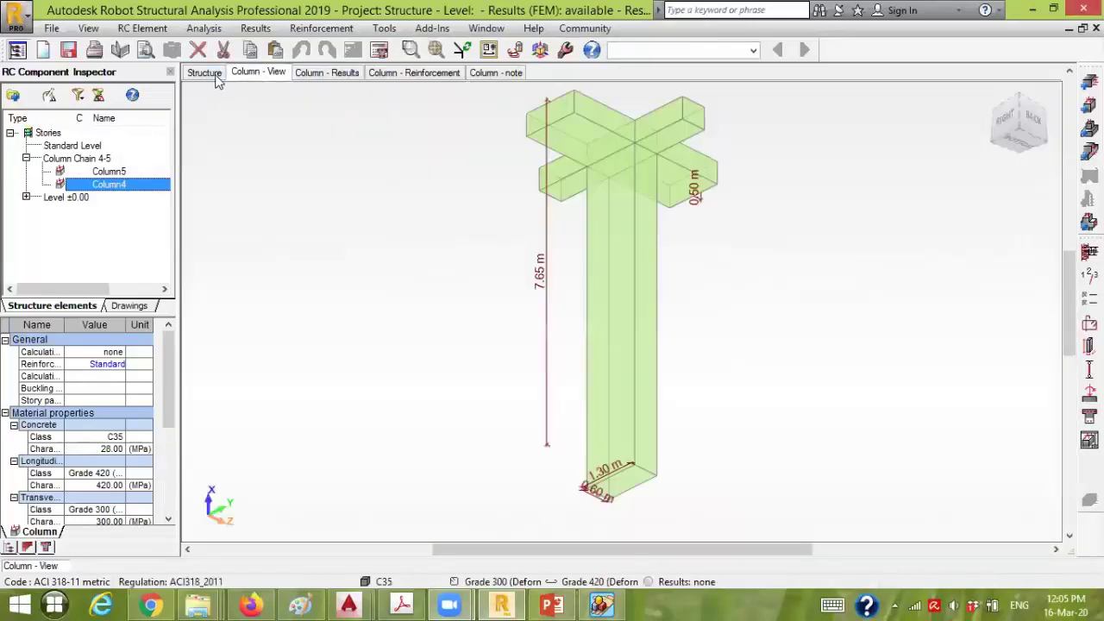
click(112, 171)
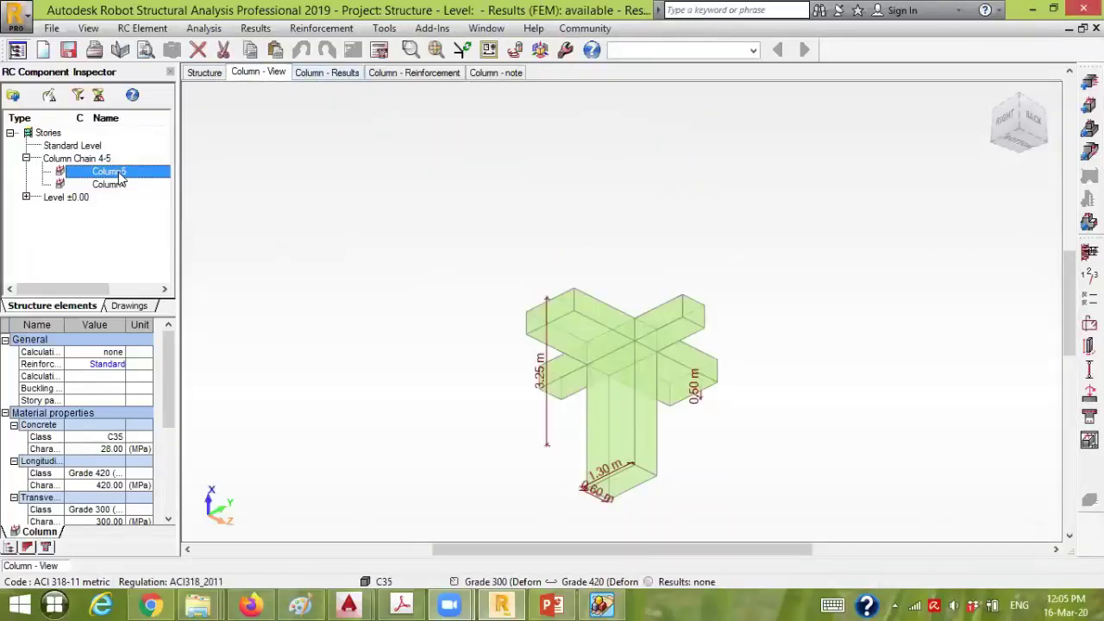
click(110, 185)
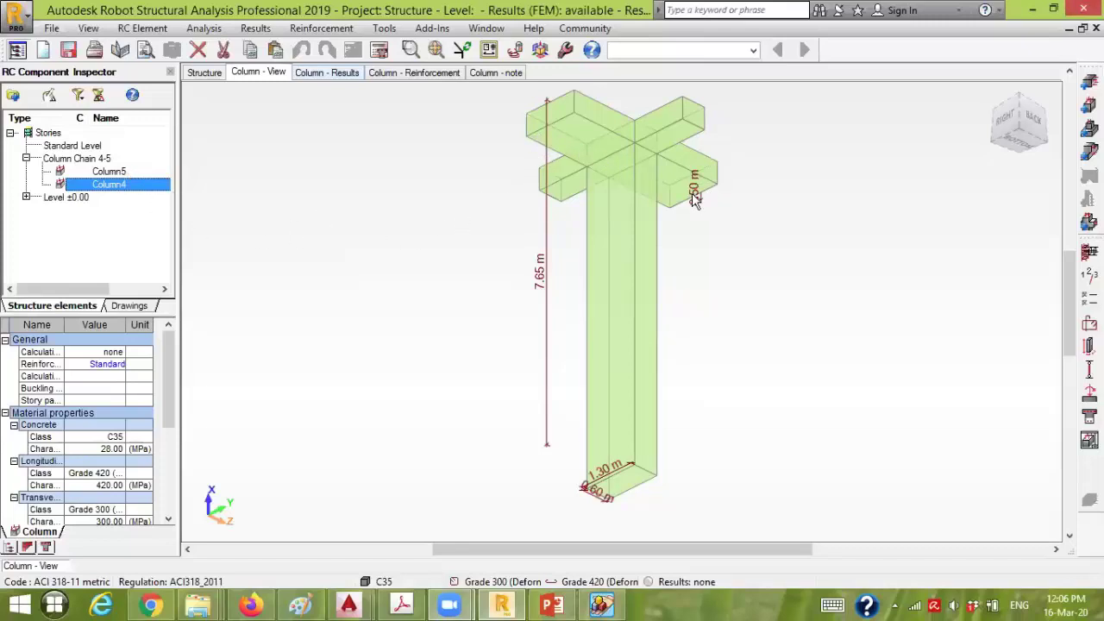
click(108, 172)
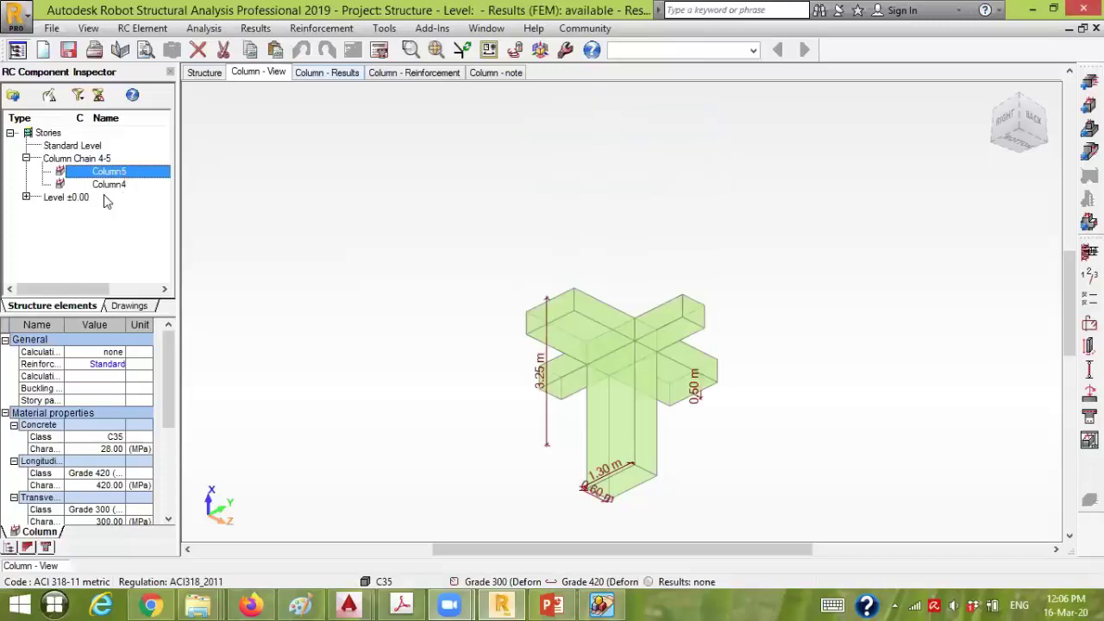
Calculate the reinforcement of Column4 and open its results with the N-M interaction diagrams
click(108, 185)
click(380, 51)
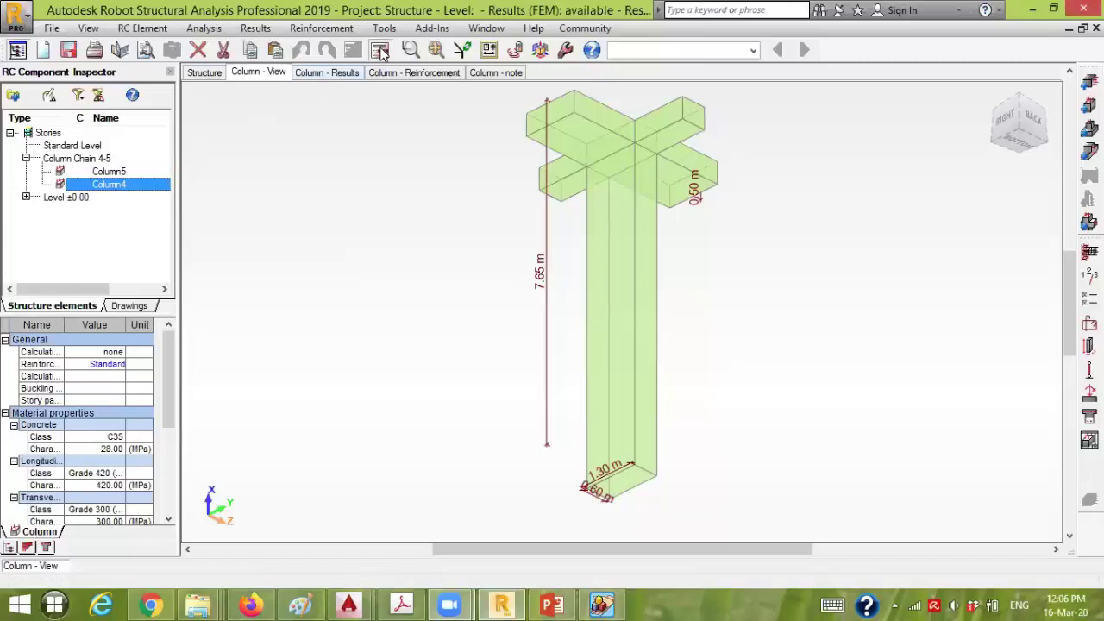
click(597, 378)
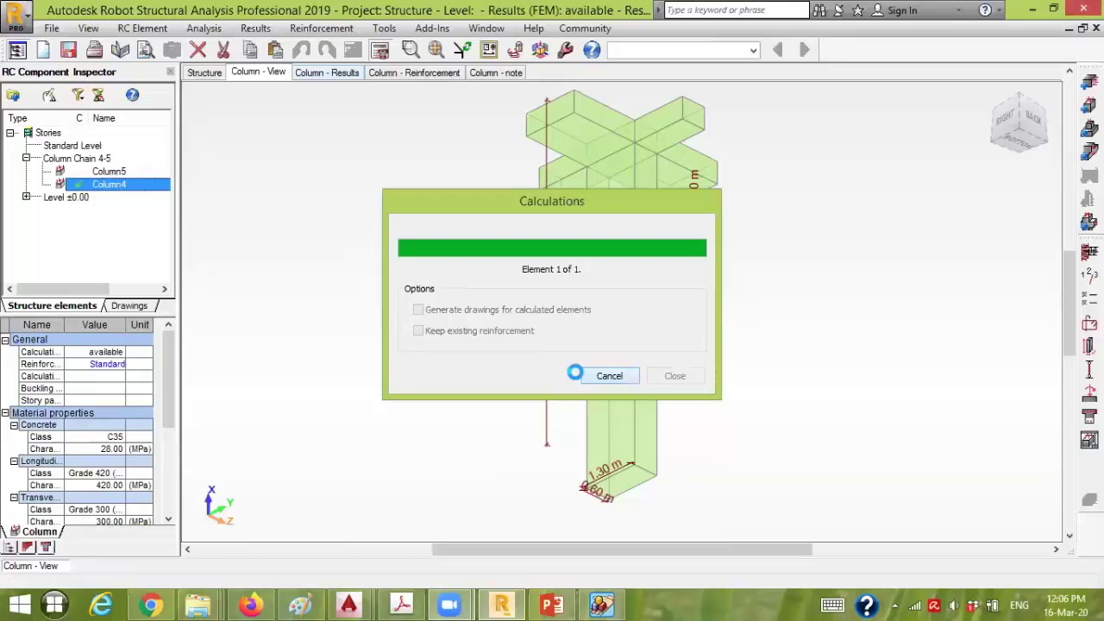
click(353, 80)
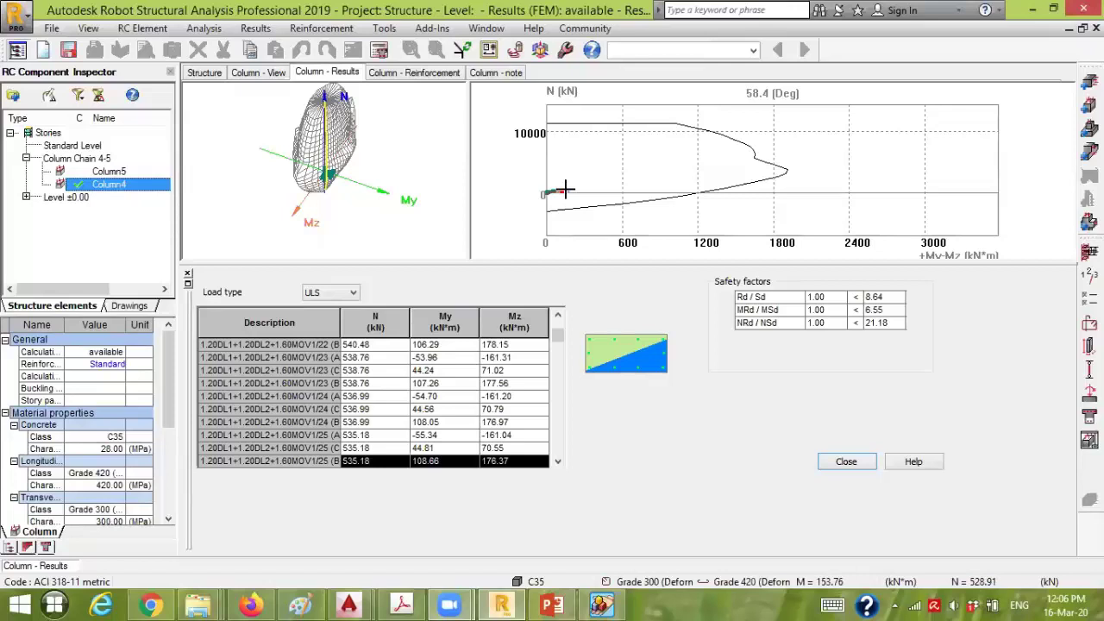
Open Column4's reinforcement view and rearrange the reinforcement table to reveal the column's bars in 3D and in cross-section
click(422, 74)
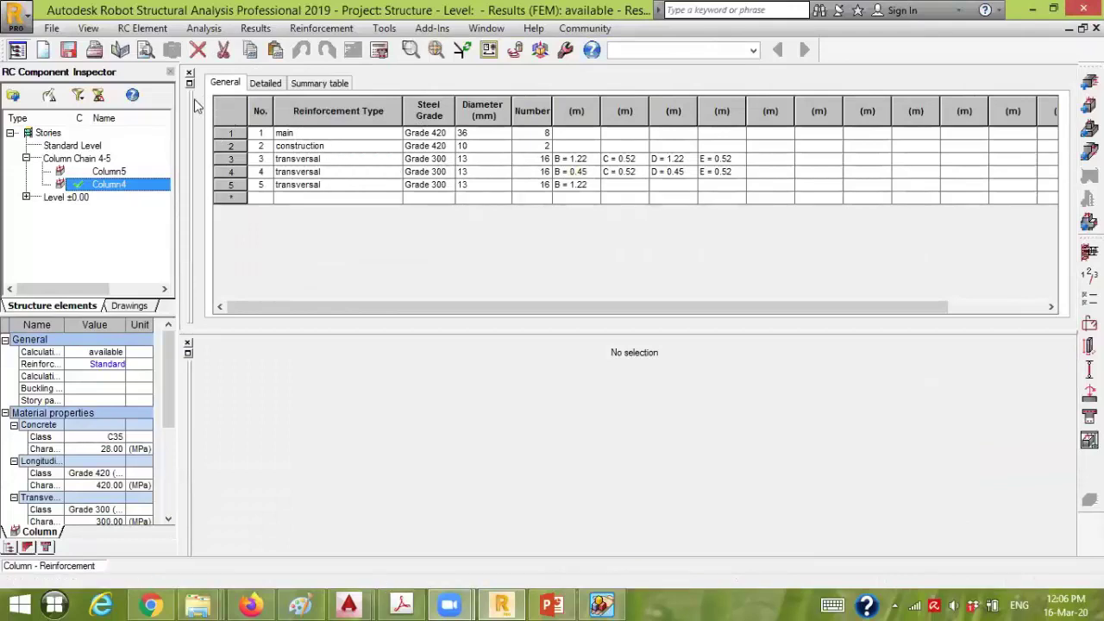
drag(193, 88, 273, 82)
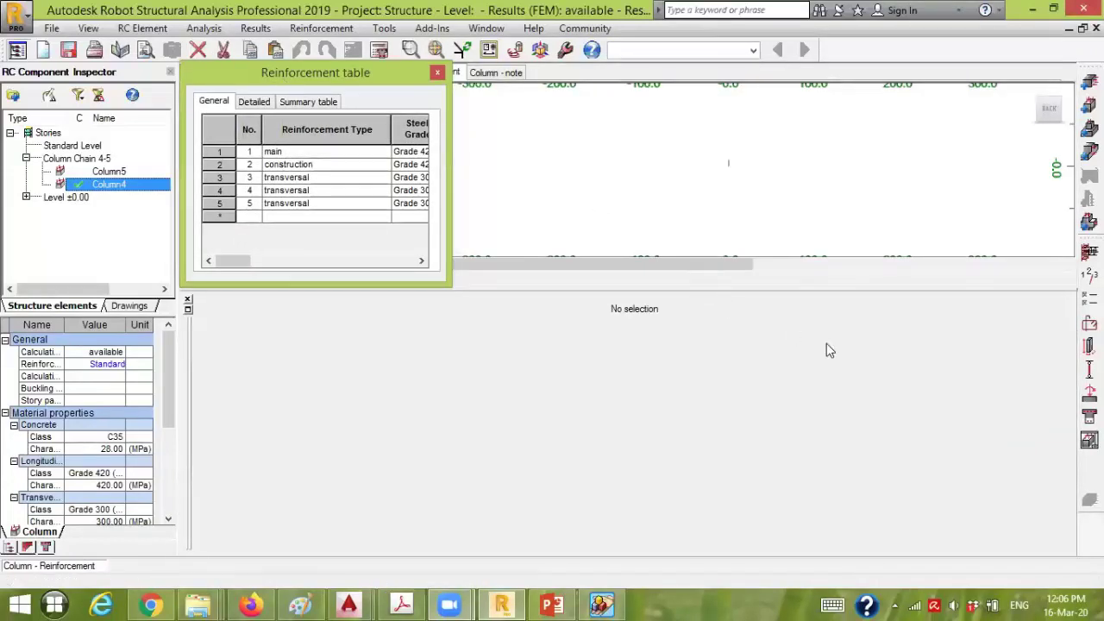
click(1031, 93)
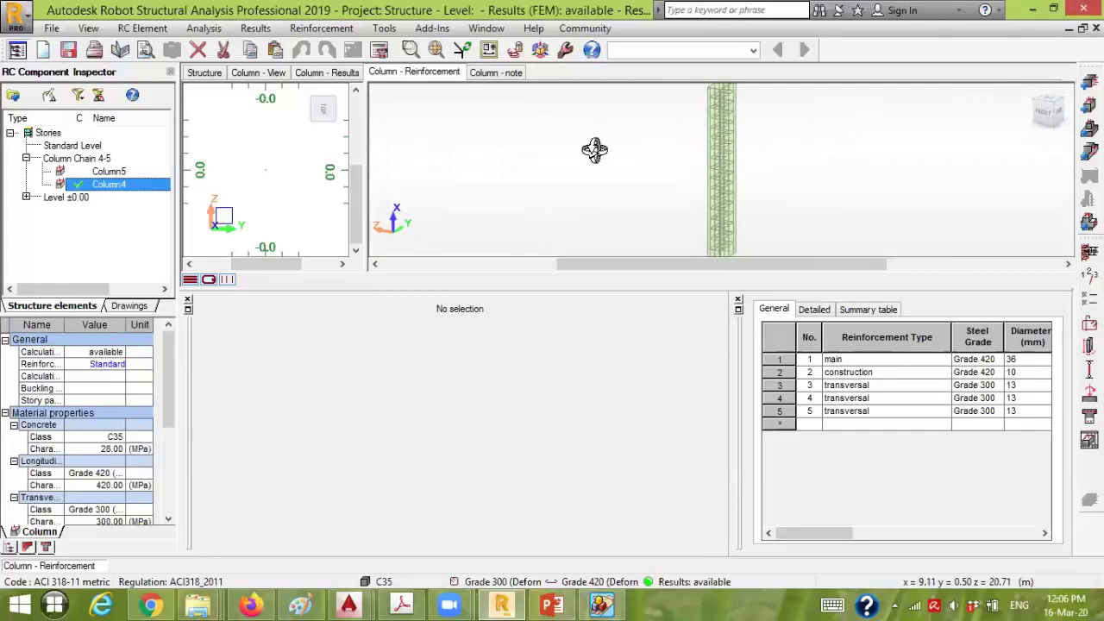
middle_drag(591, 185, 589, 200)
scroll(266, 200, down, 2)
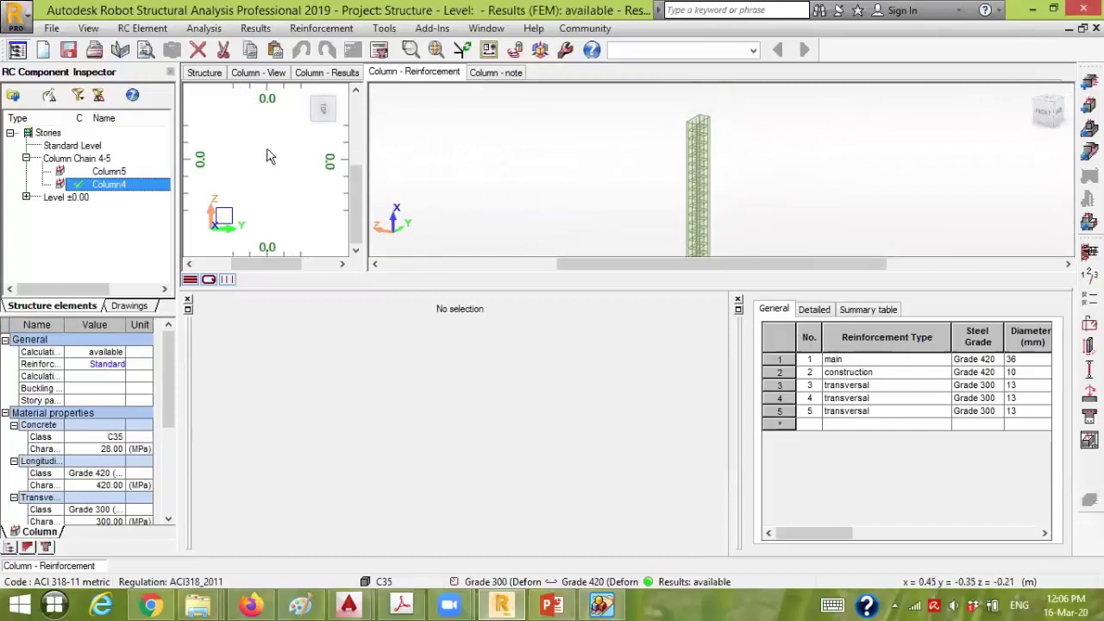
scroll(266, 200, up, 4)
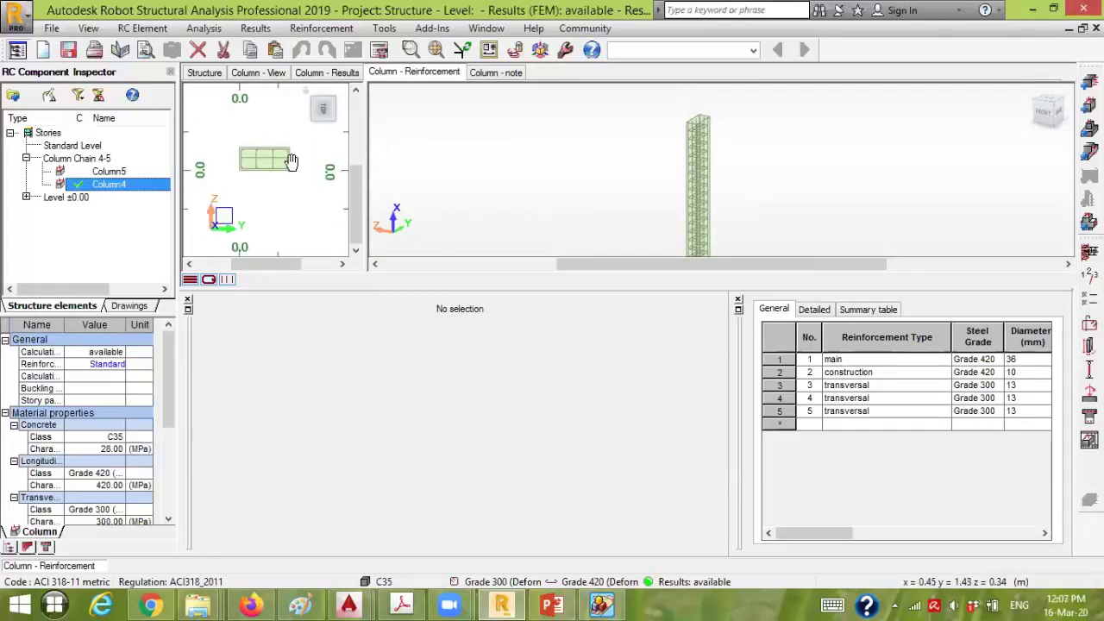
Review Column4's calculation note, covering material properties, geometry, calculation options and loads
click(513, 75)
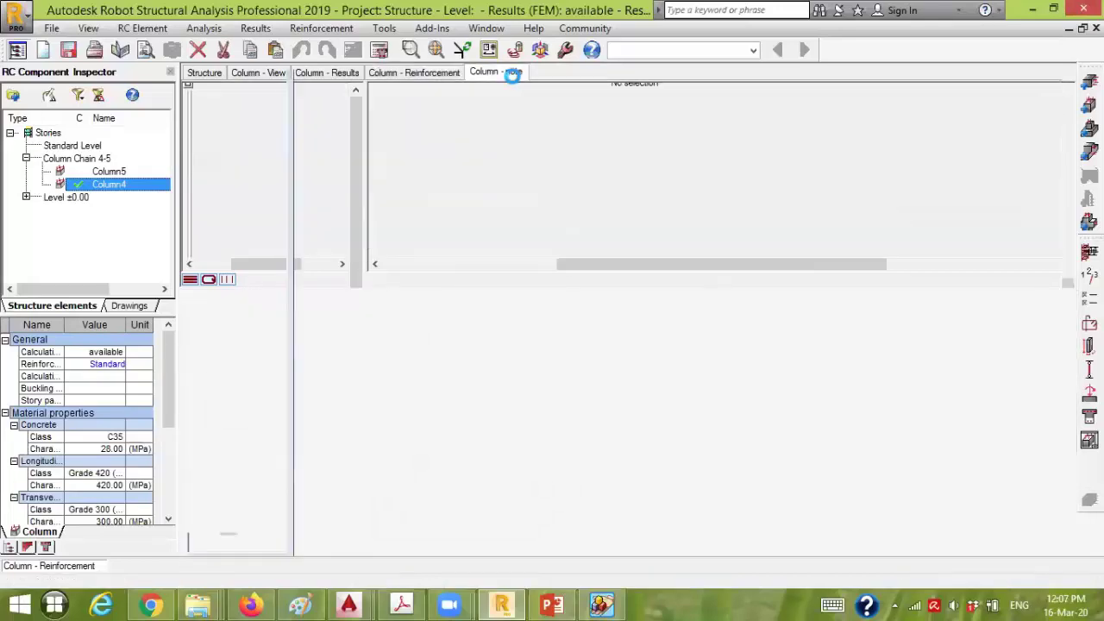
scroll(659, 339, down, 5)
scroll(659, 339, down, 20)
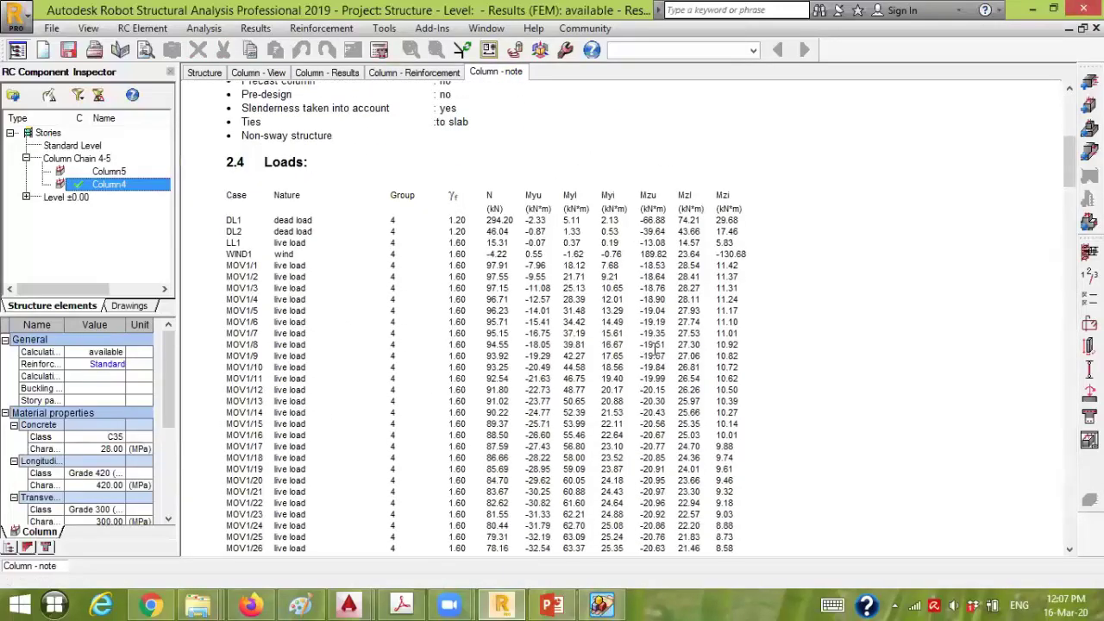
drag(1068, 284, 1057, 110)
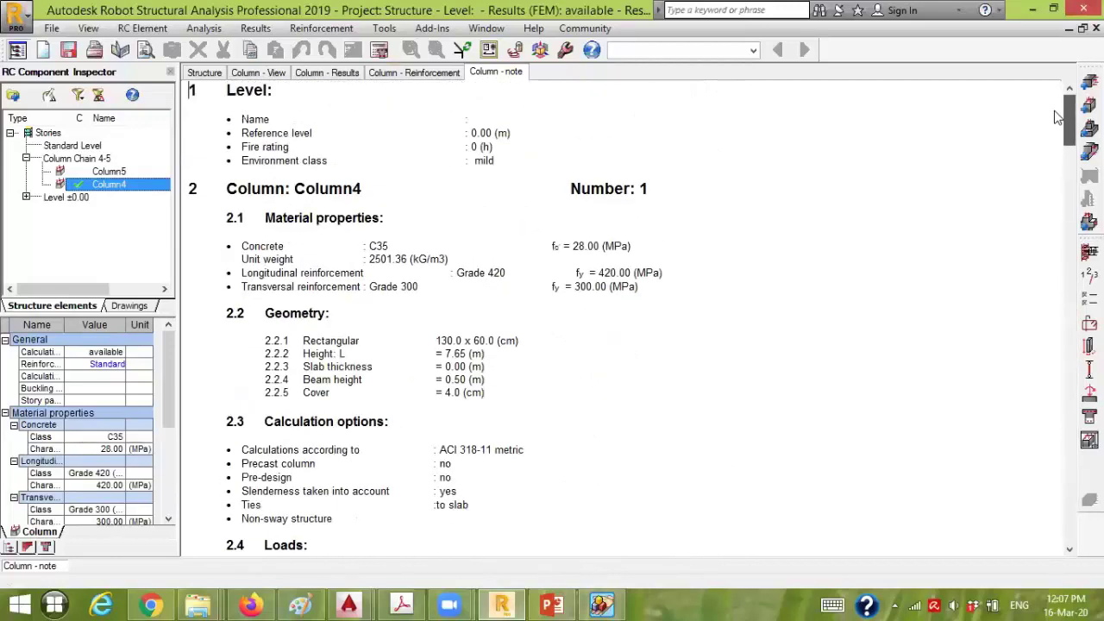
Recalculate Column4's reinforcement with drawings generated for calculated elements
click(422, 74)
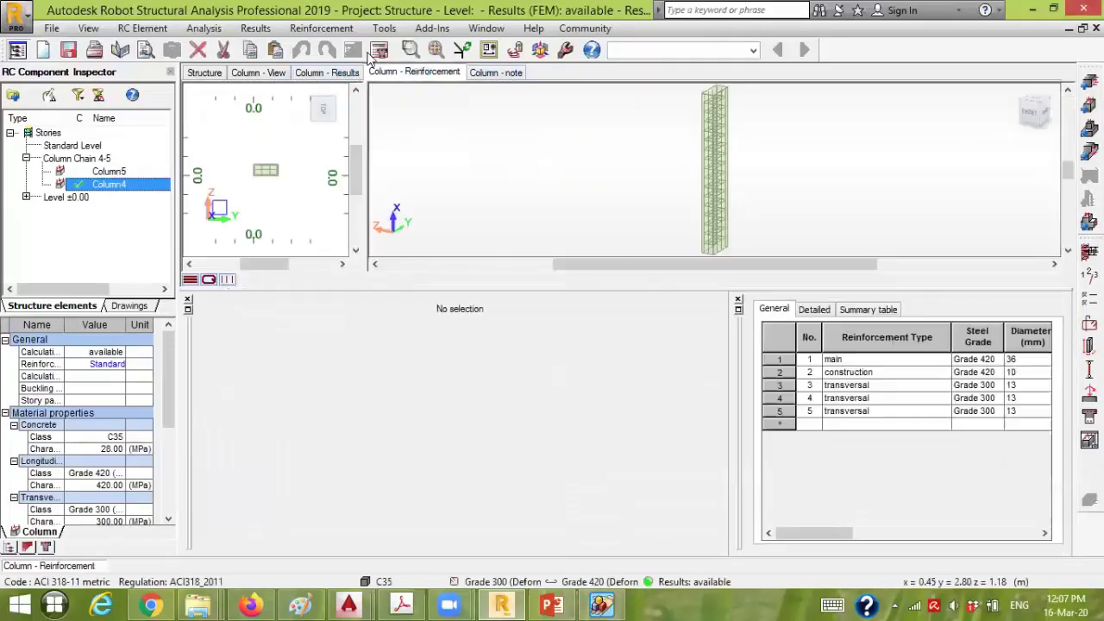
click(379, 49)
click(487, 313)
click(594, 377)
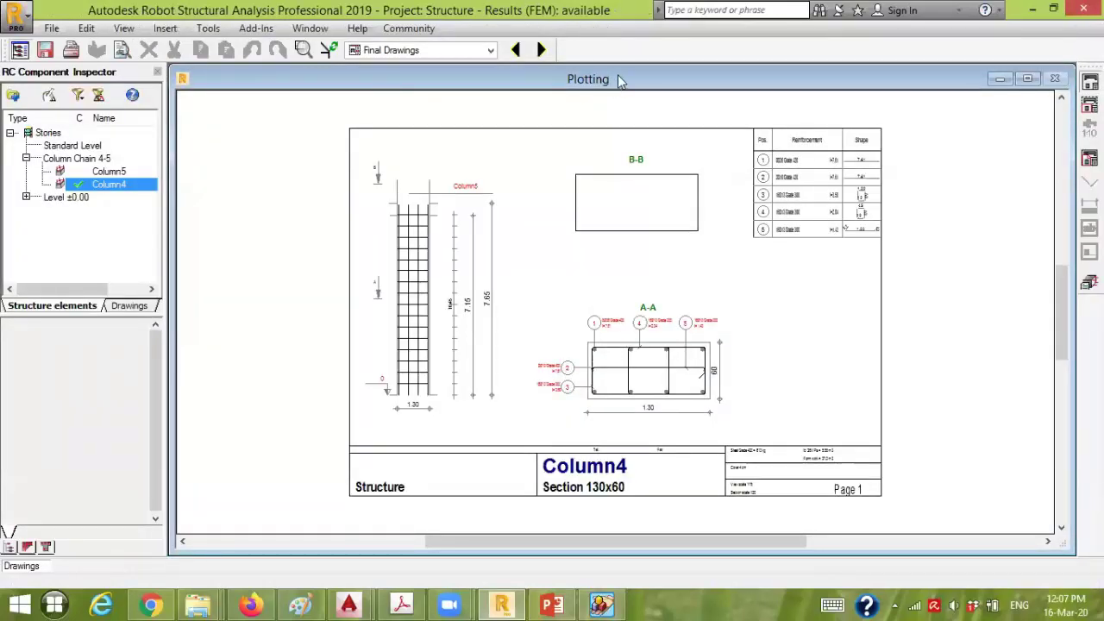
Examine section A-A and the reinforcement schedule on Column4's final drawing
scroll(699, 353, up, 5)
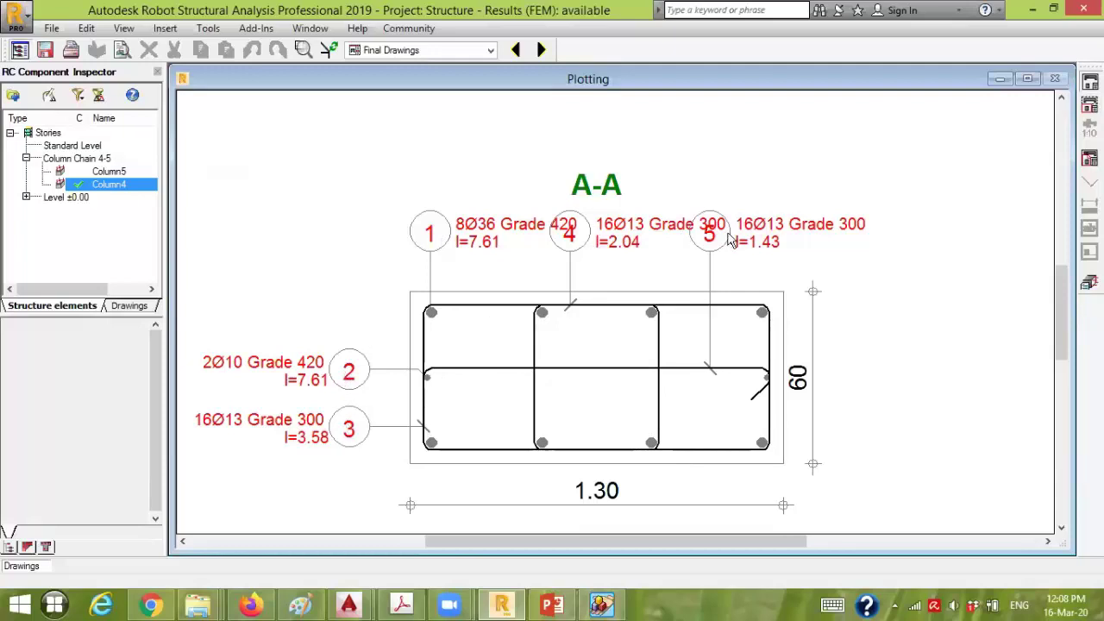
scroll(720, 250, down, 4)
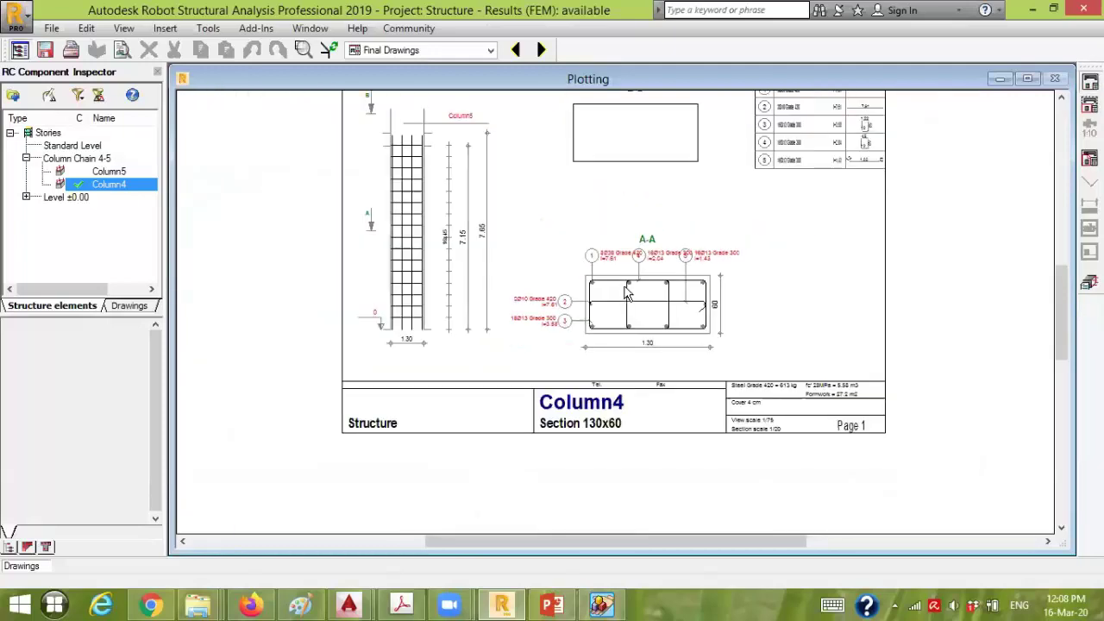
scroll(868, 118, down, 1)
scroll(867, 113, up, 3)
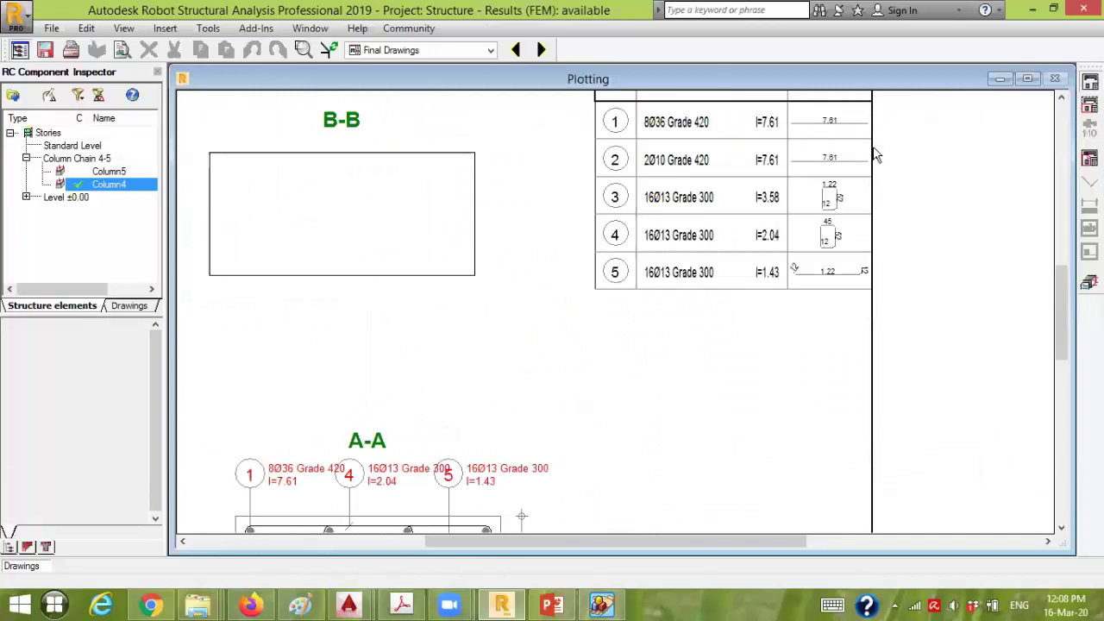
scroll(767, 127, up, 1)
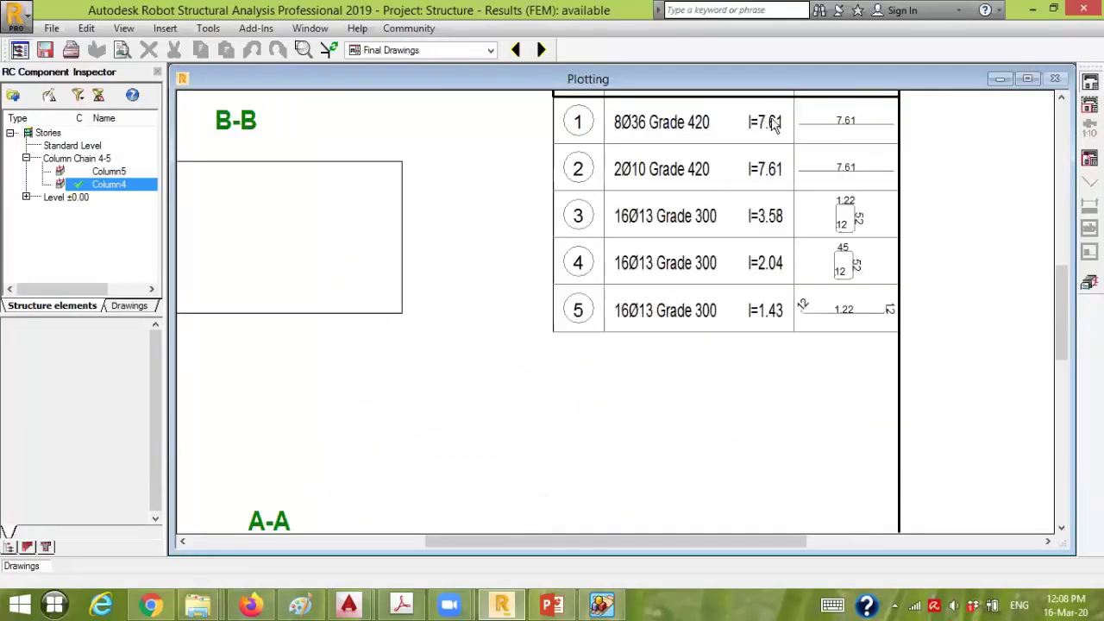
scroll(834, 152, down, 2)
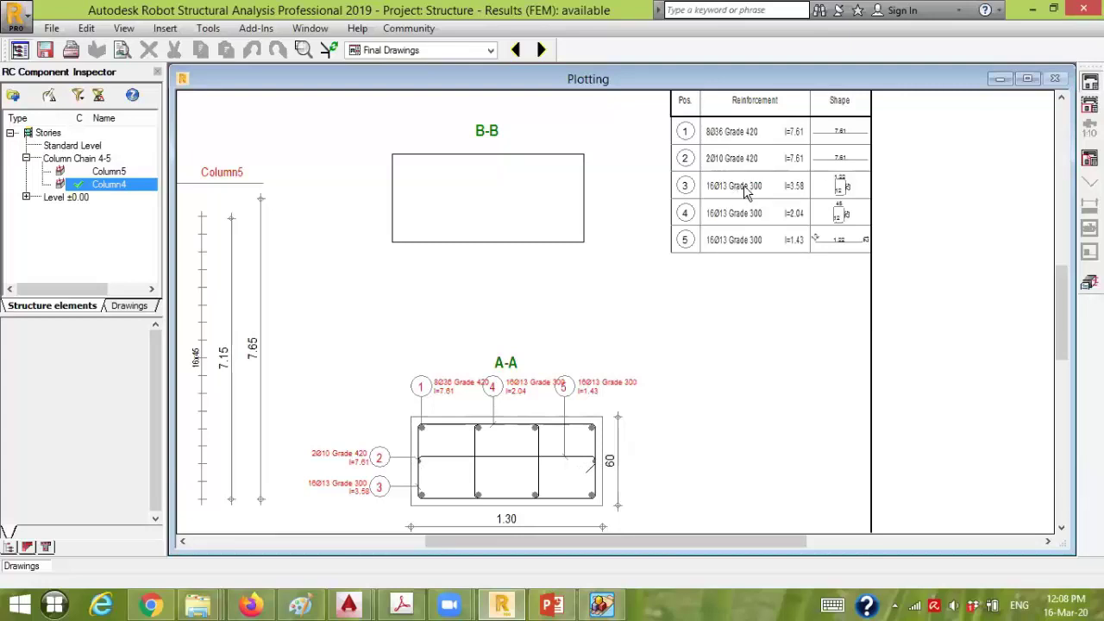
Compare the stirrup and tie shapes of positions 3, 4 and 5 in the schedule with section A-A
scroll(855, 197, up, 4)
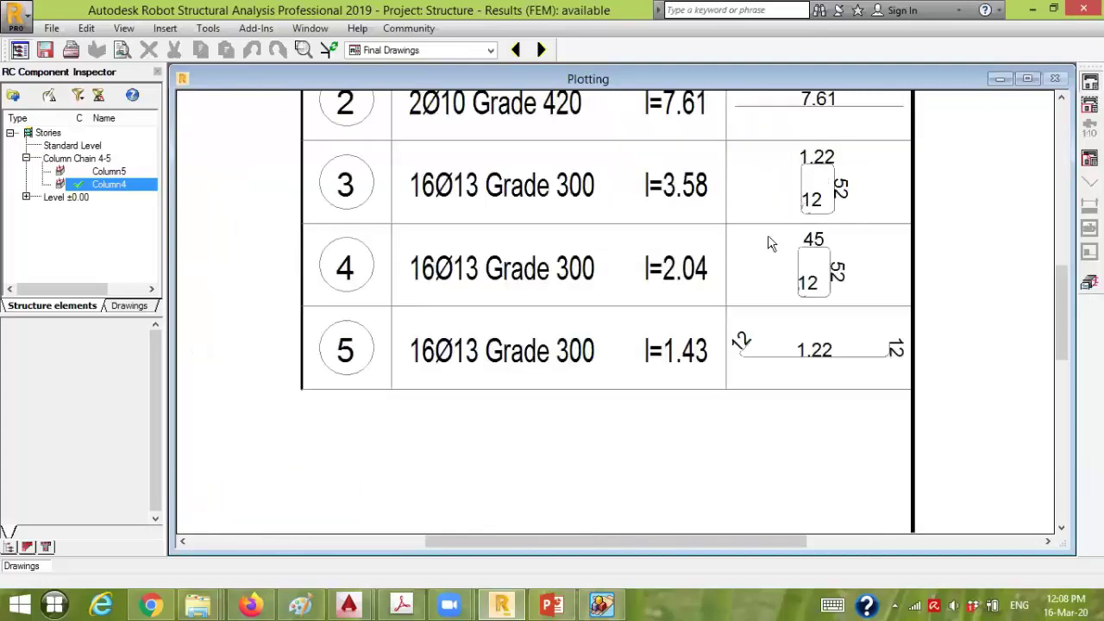
scroll(810, 252, down, 5)
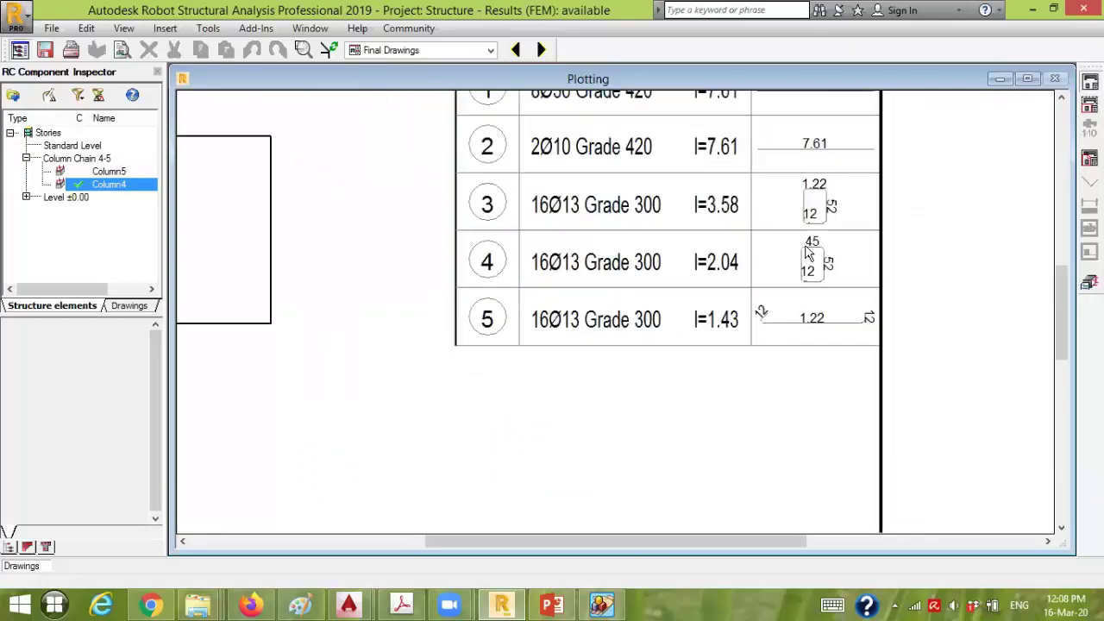
scroll(479, 505, up, 2)
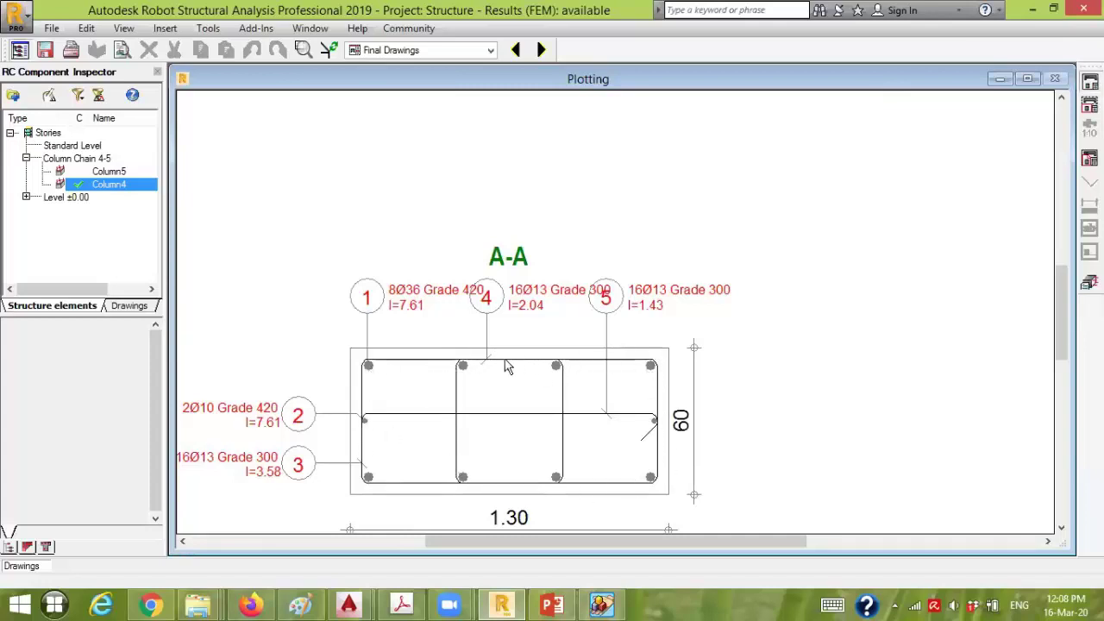
scroll(606, 377, down, 2)
scroll(911, 126, up, 4)
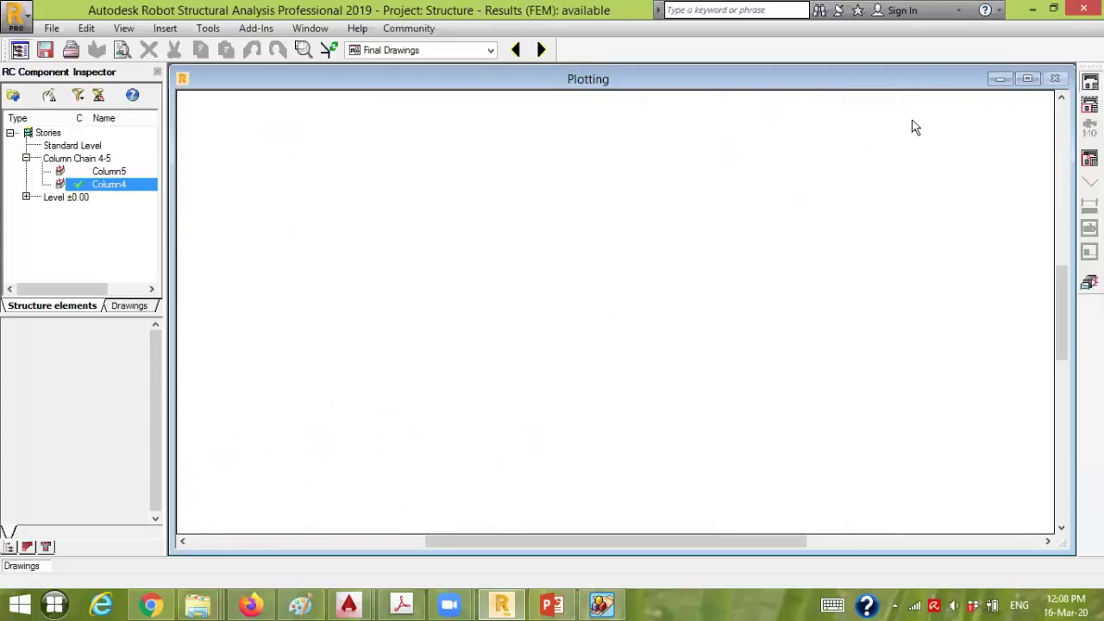
scroll(883, 142, up, 1)
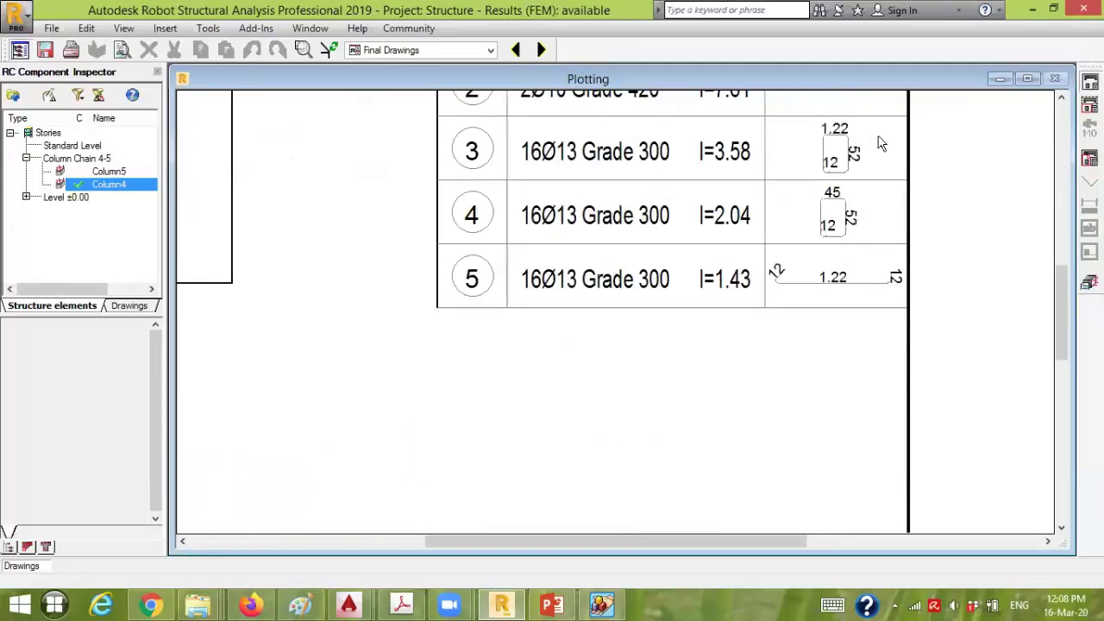
scroll(865, 142, down, 3)
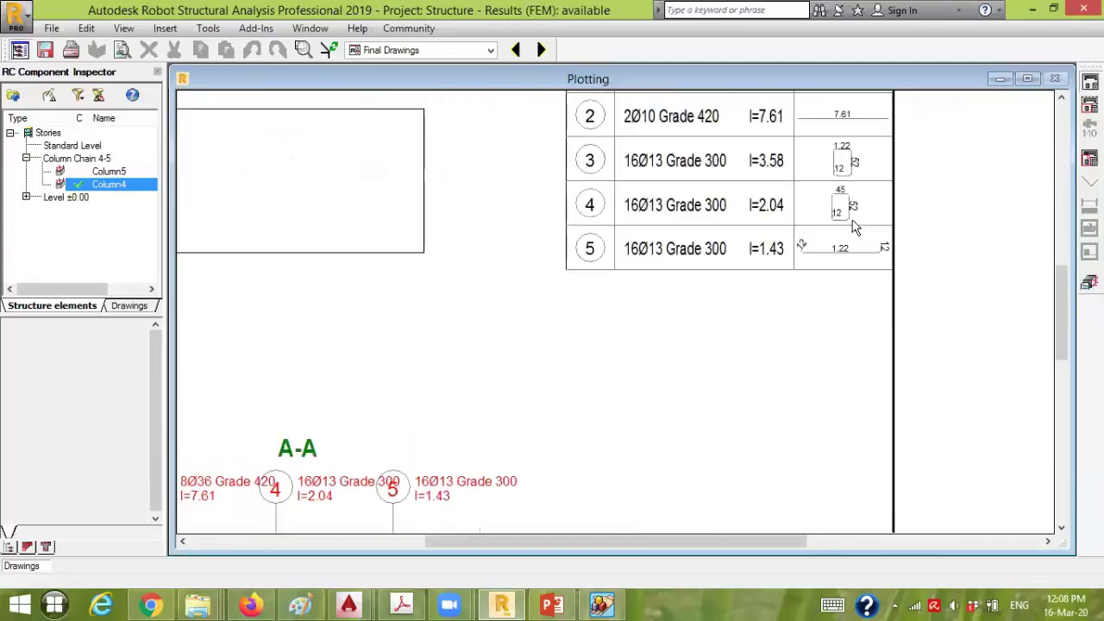
scroll(874, 249, up, 5)
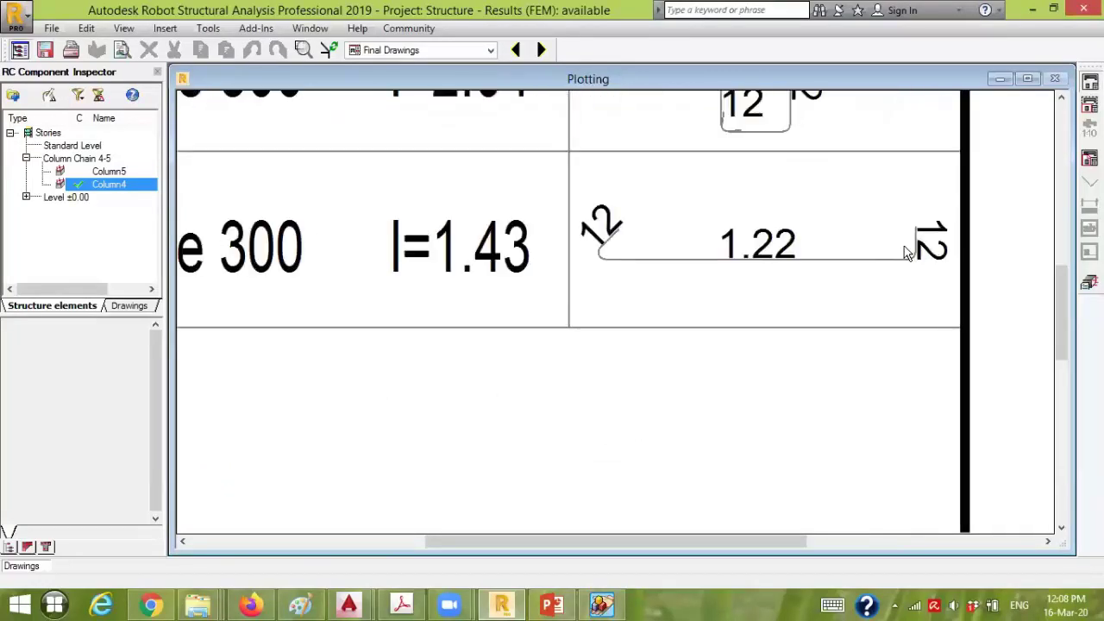
scroll(788, 285, down, 4)
scroll(546, 476, up, 3)
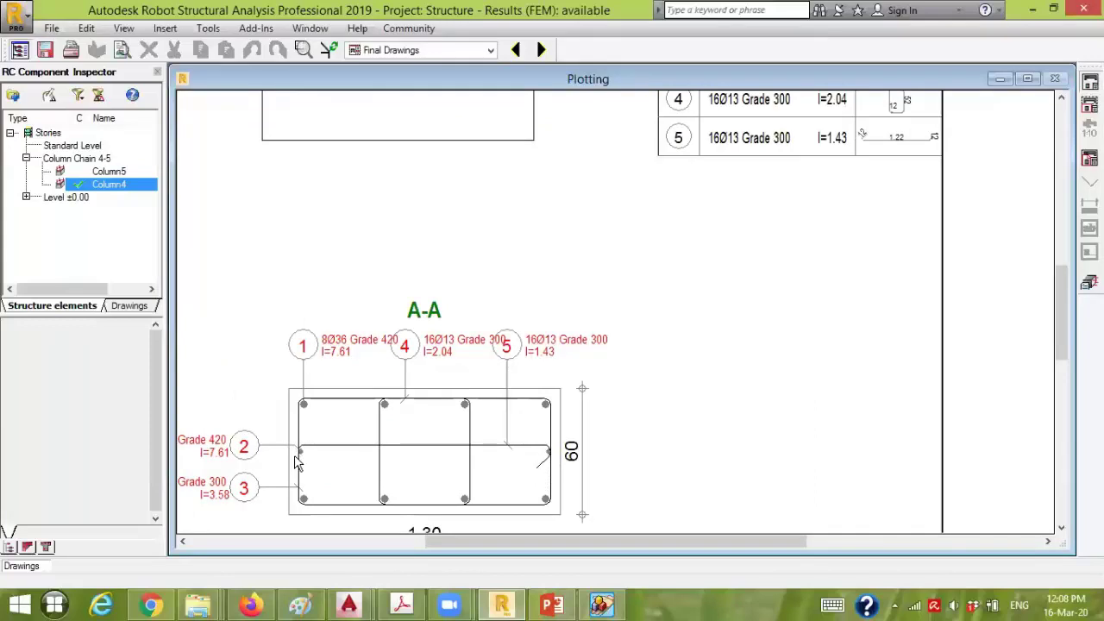
scroll(811, 319, down, 4)
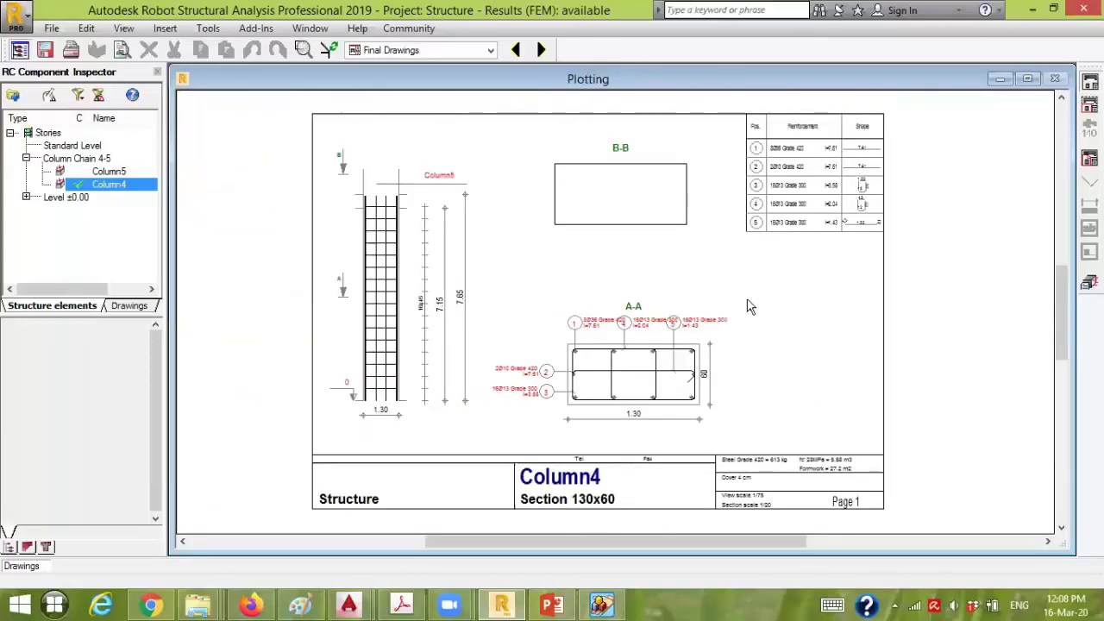
Examine the transverse reinforcement spacing and heights on Column4's elevation
scroll(368, 318, up, 2)
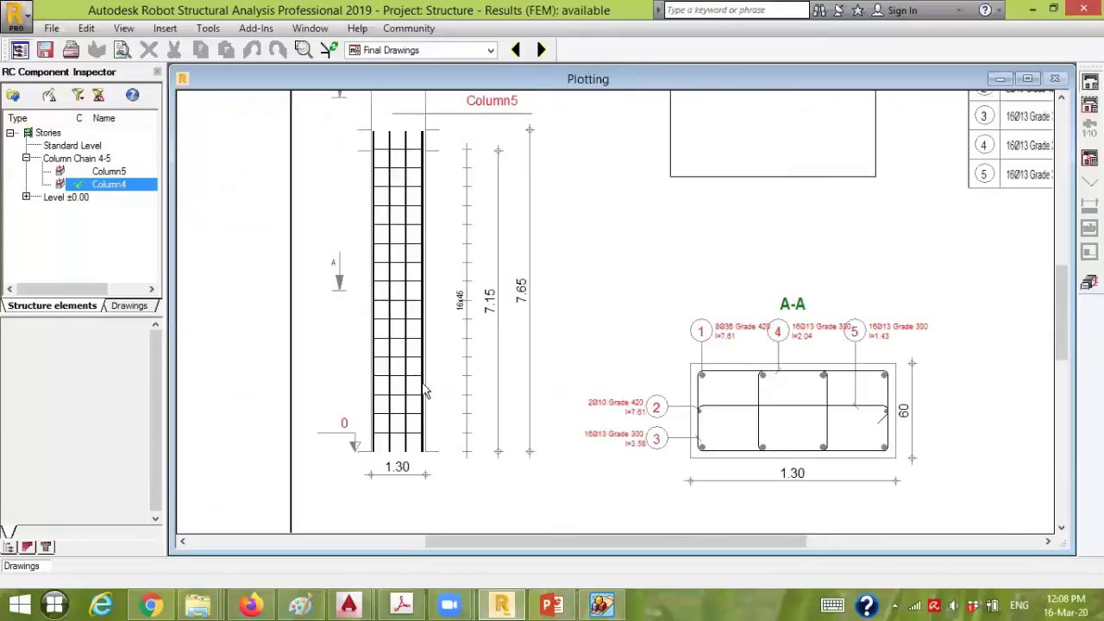
scroll(457, 303, up, 2)
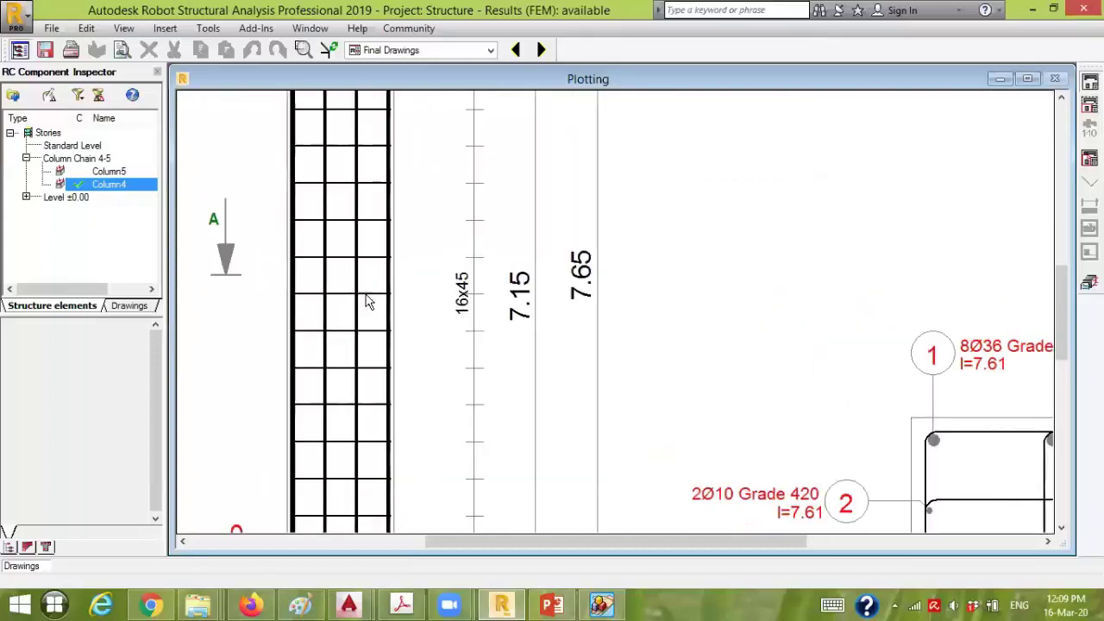
scroll(369, 215, down, 5)
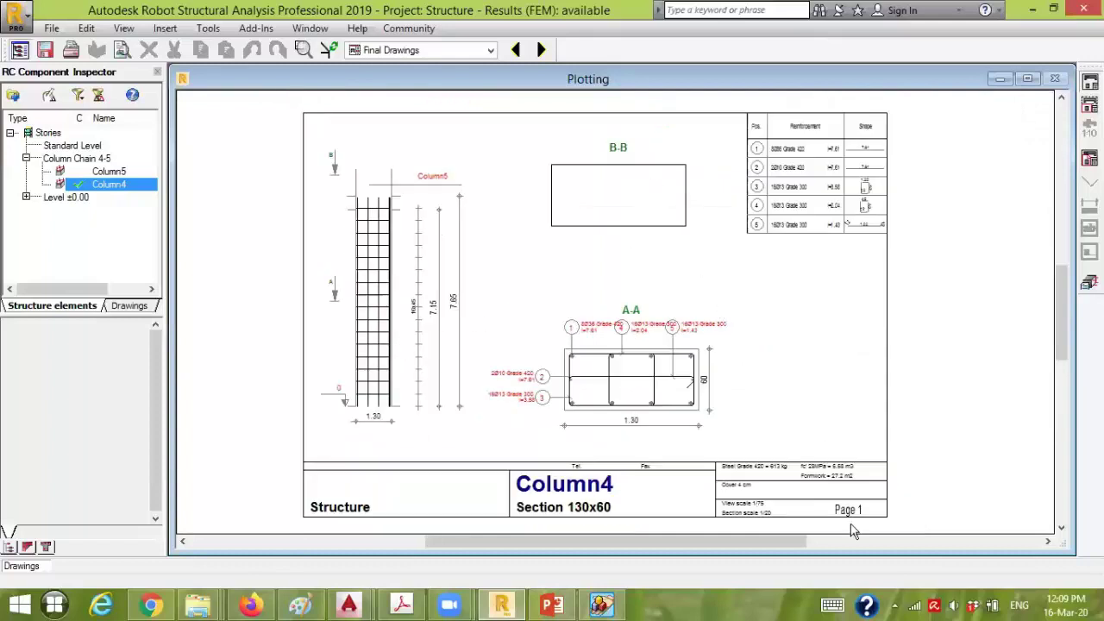
Check the steel, concrete and formwork quantities in the drawing's title block, and return to Column4's reinforcement view
scroll(850, 531, up, 4)
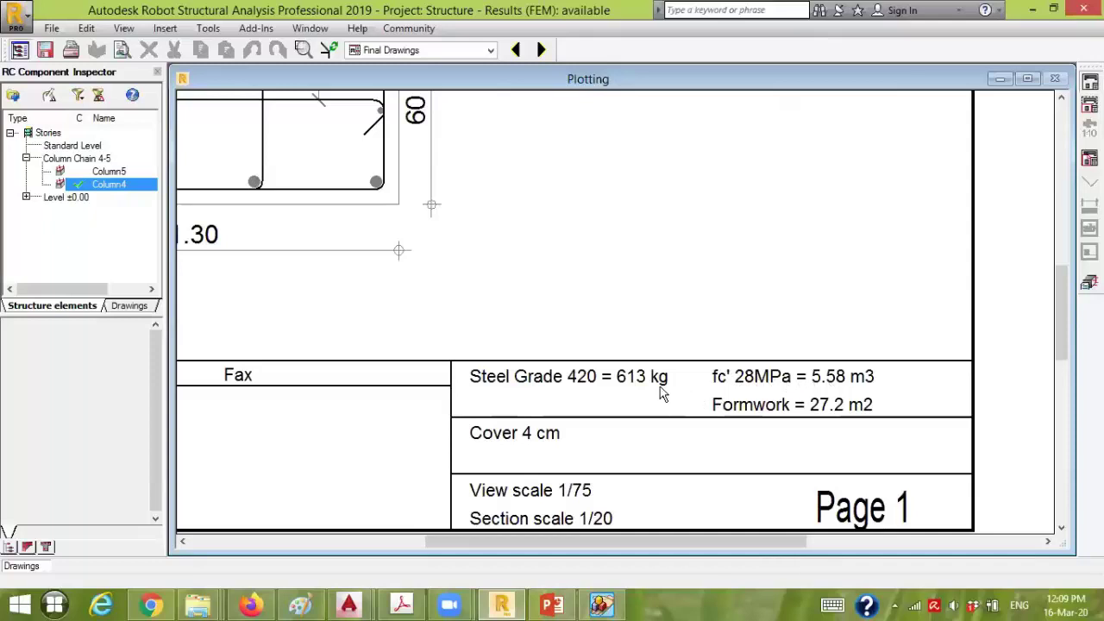
scroll(770, 390, down, 2)
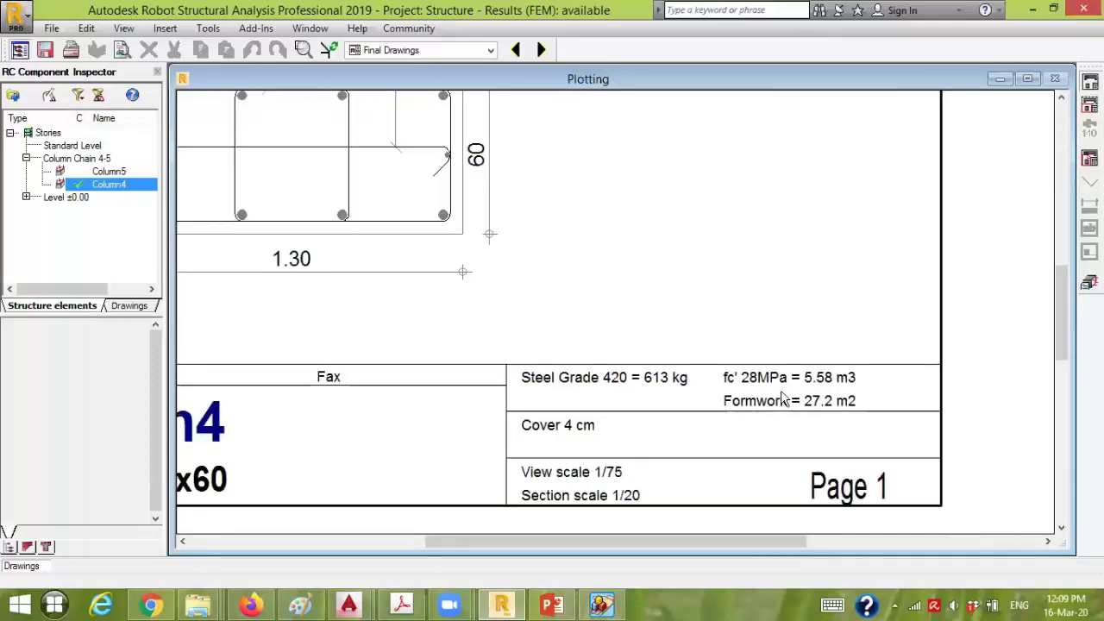
scroll(734, 421, up, 2)
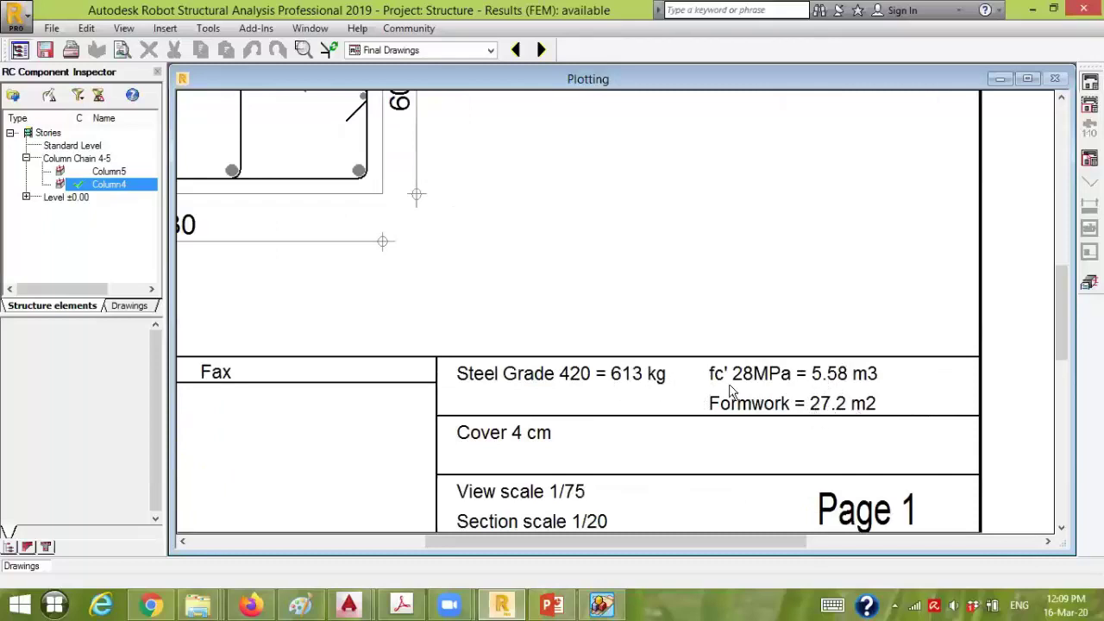
scroll(730, 385, down, 1)
scroll(582, 448, down, 1)
scroll(897, 438, down, 1)
scroll(789, 438, down, 1)
scroll(802, 440, down, 1)
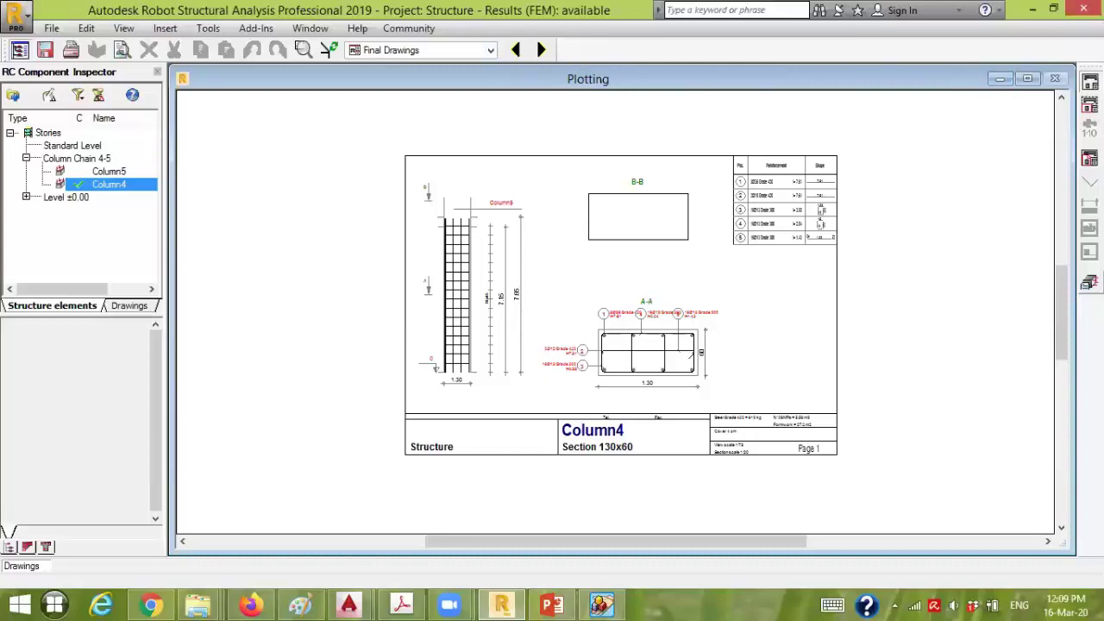
click(1088, 282)
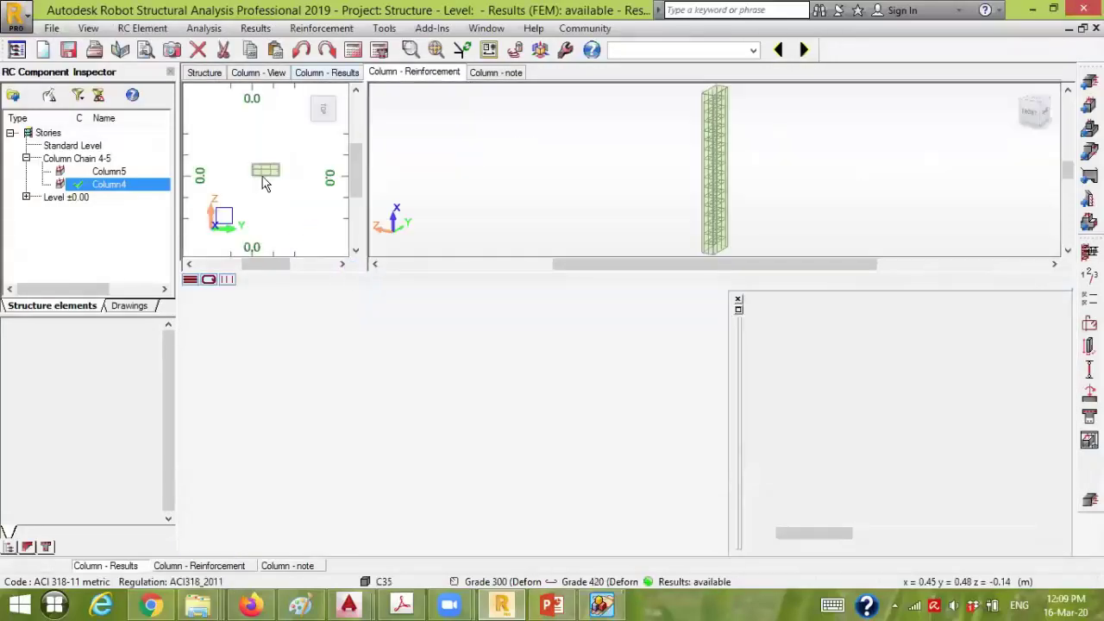
Open Column4's calculation options and review the available concrete grades and the characteristic strength of C35
click(194, 31)
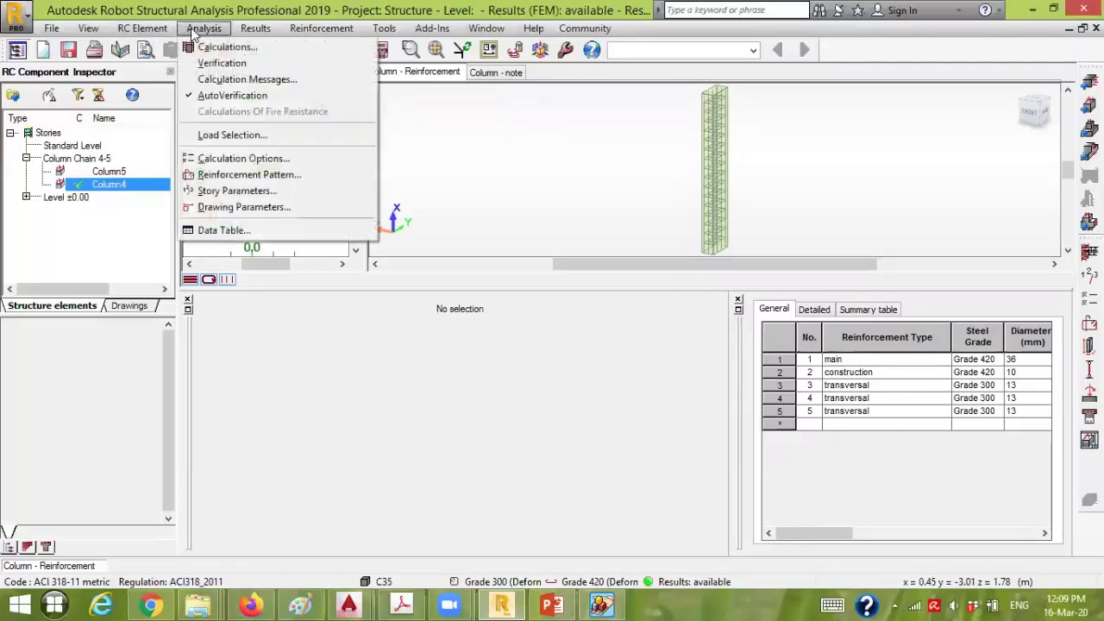
click(243, 160)
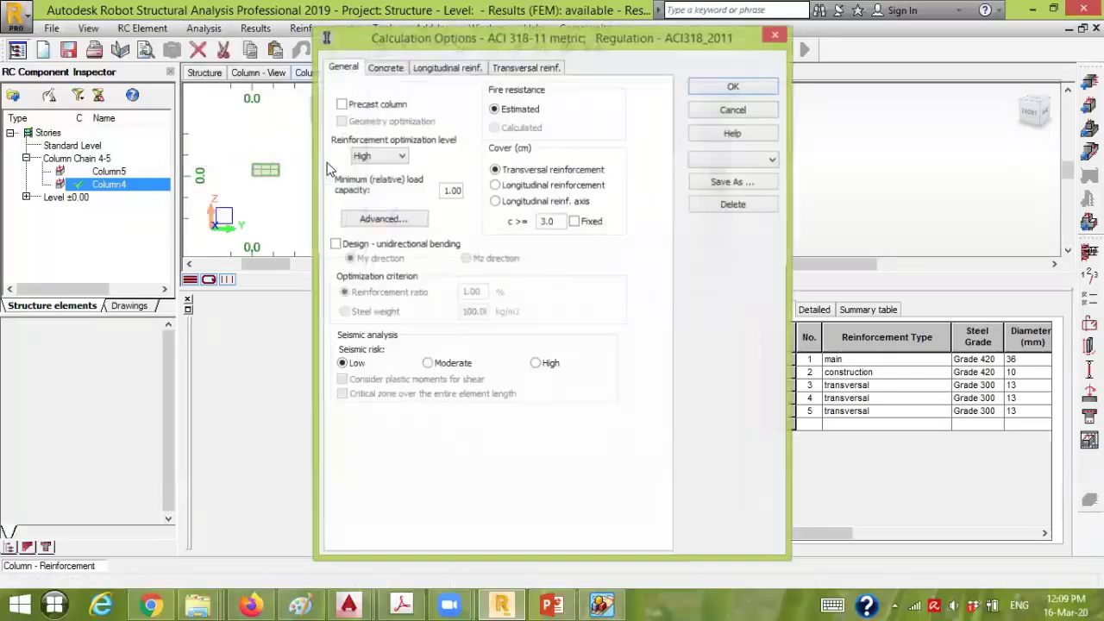
click(388, 71)
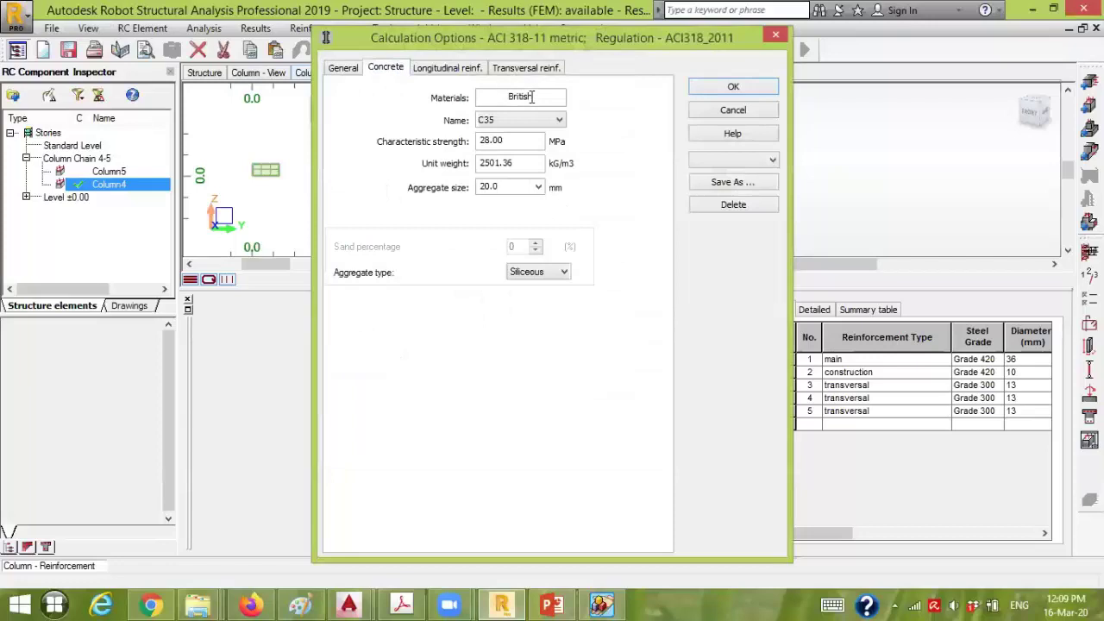
click(538, 125)
click(541, 126)
click(528, 120)
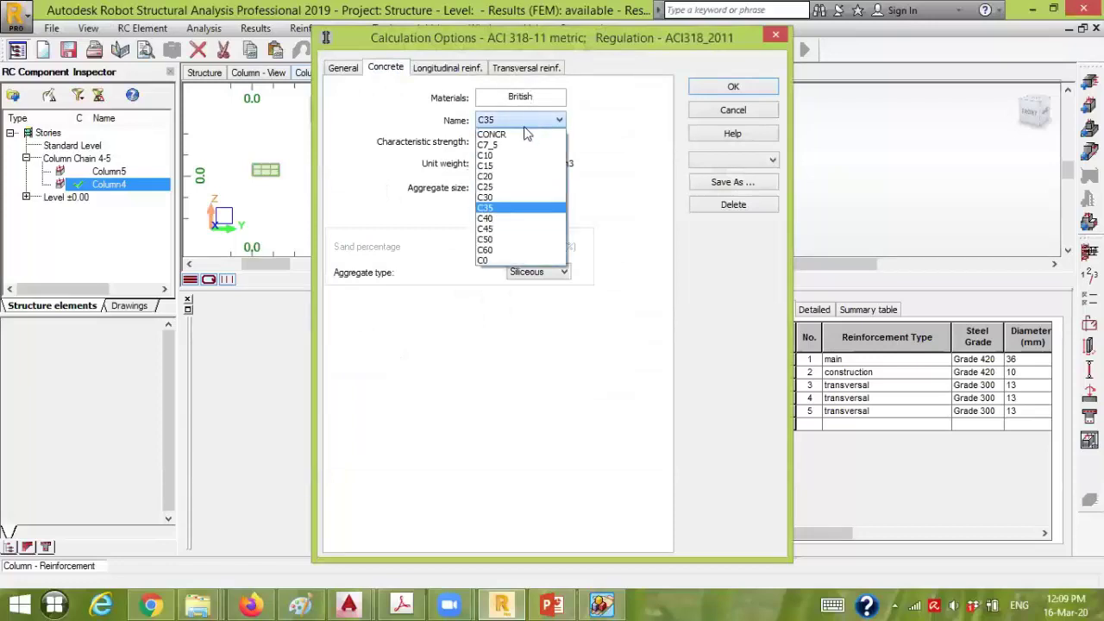
click(498, 216)
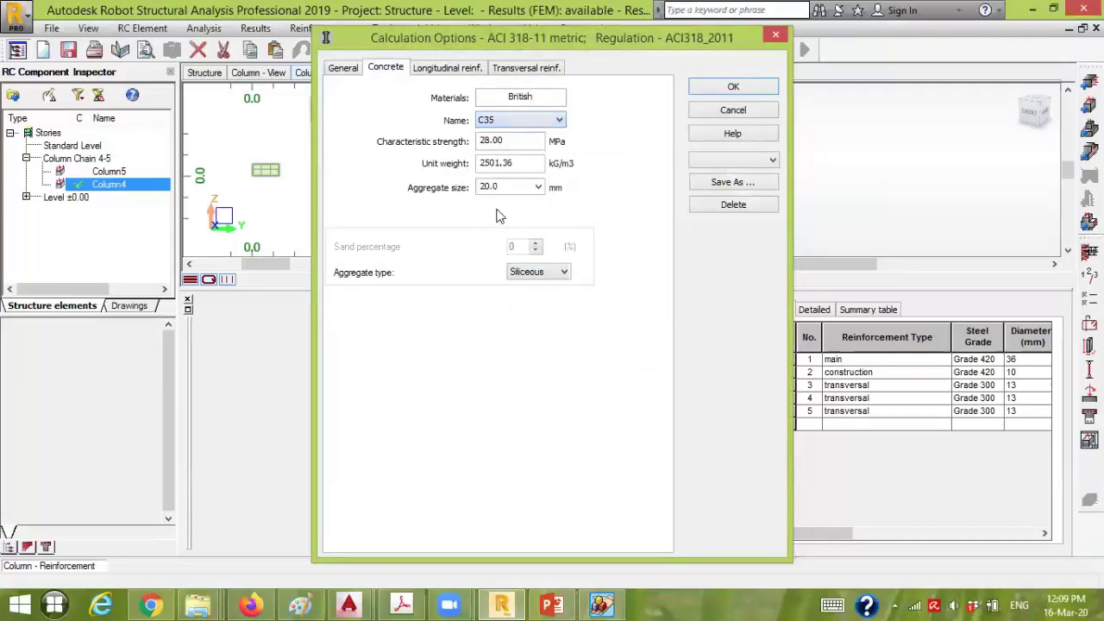
double_click(513, 147)
click(762, 170)
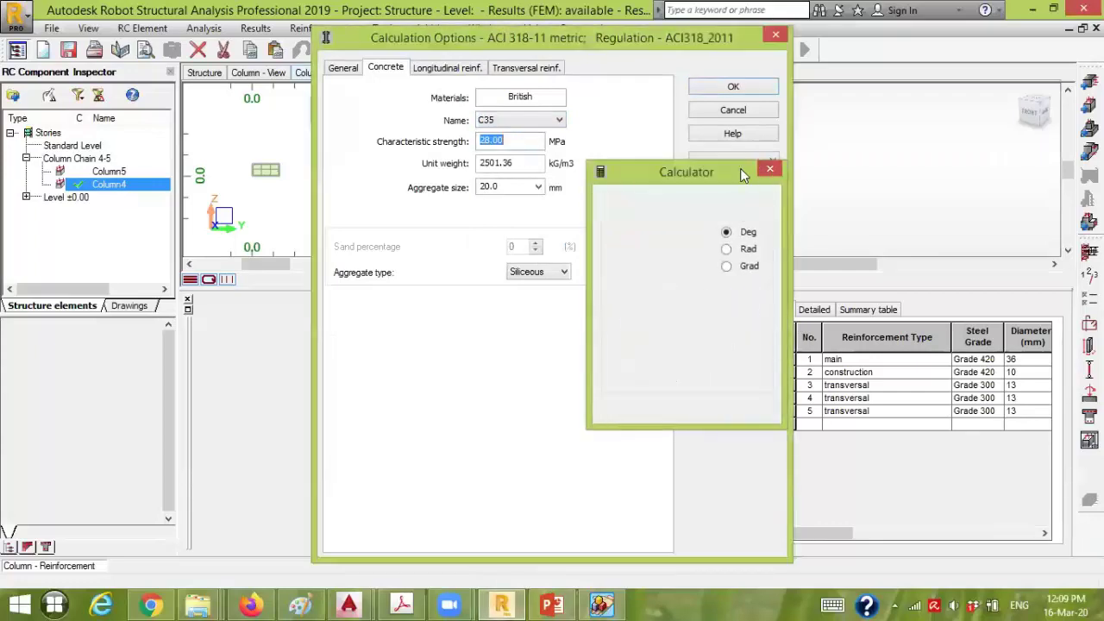
Try concrete grades C25 and C40 in turn to compare their characteristic strengths, returning to C35
click(523, 121)
click(507, 189)
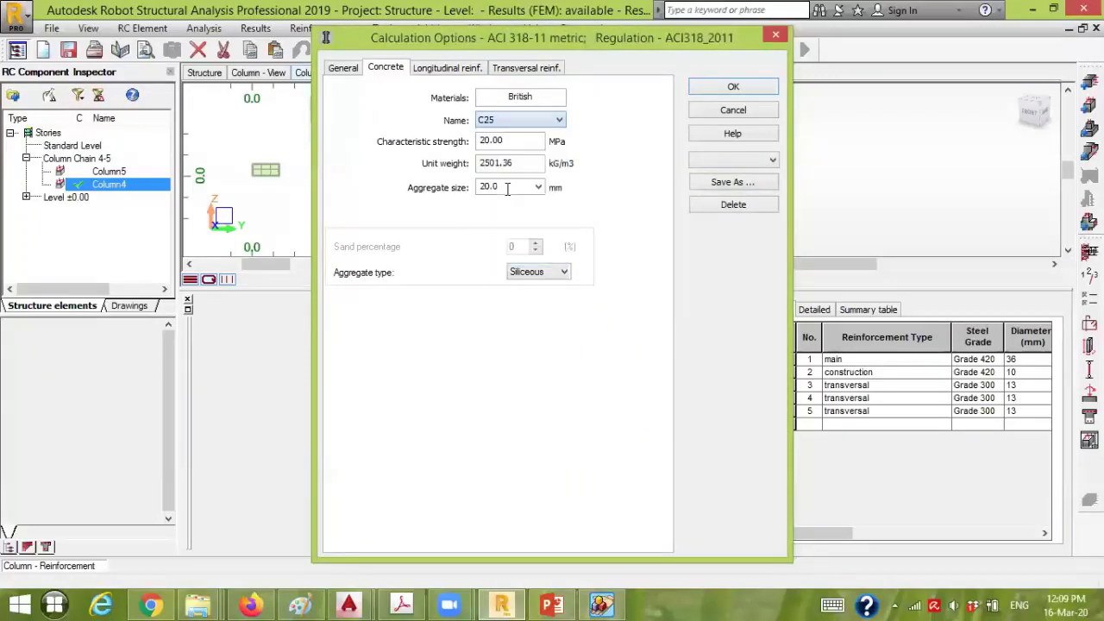
click(517, 120)
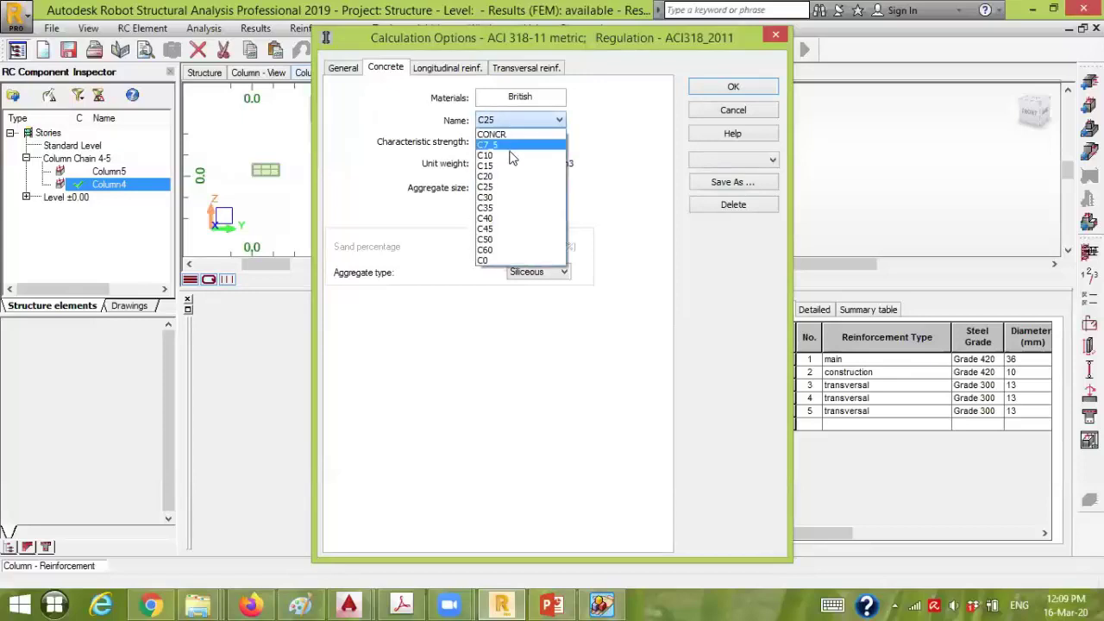
click(500, 209)
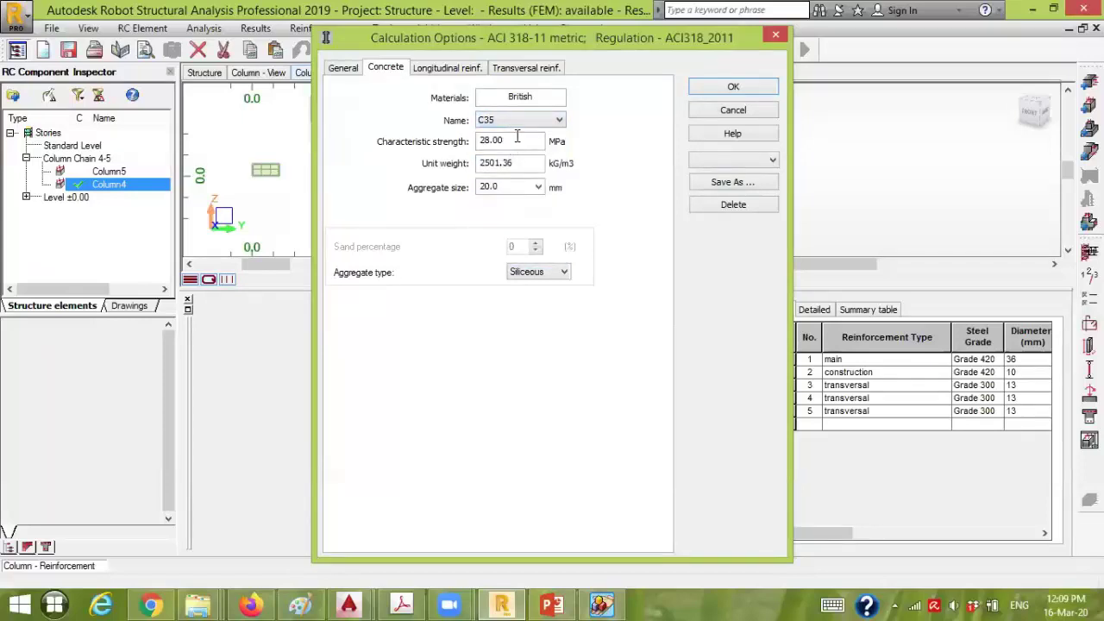
click(518, 120)
click(507, 220)
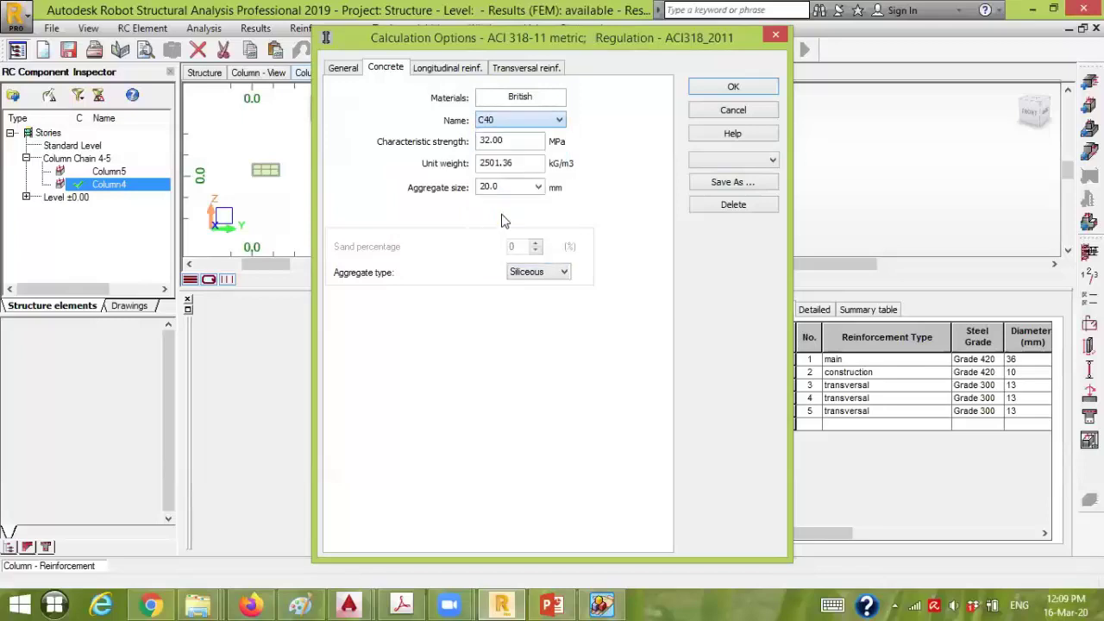
click(518, 119)
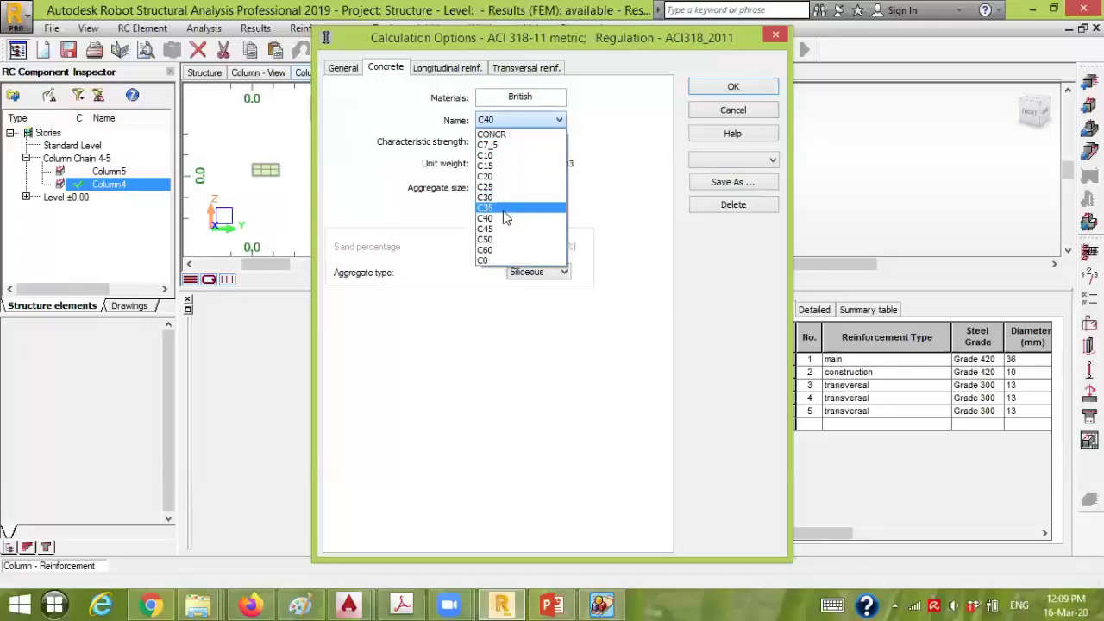
click(507, 210)
drag(507, 139, 440, 142)
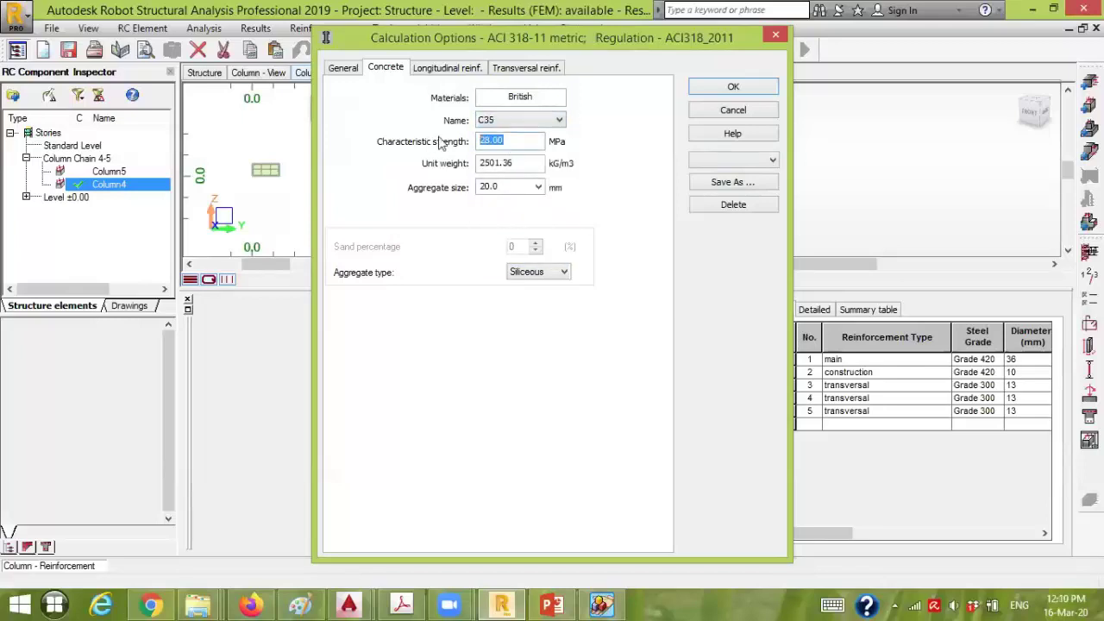
Set Column4's concrete grade to C40 and check the general calculation options
click(556, 120)
click(489, 219)
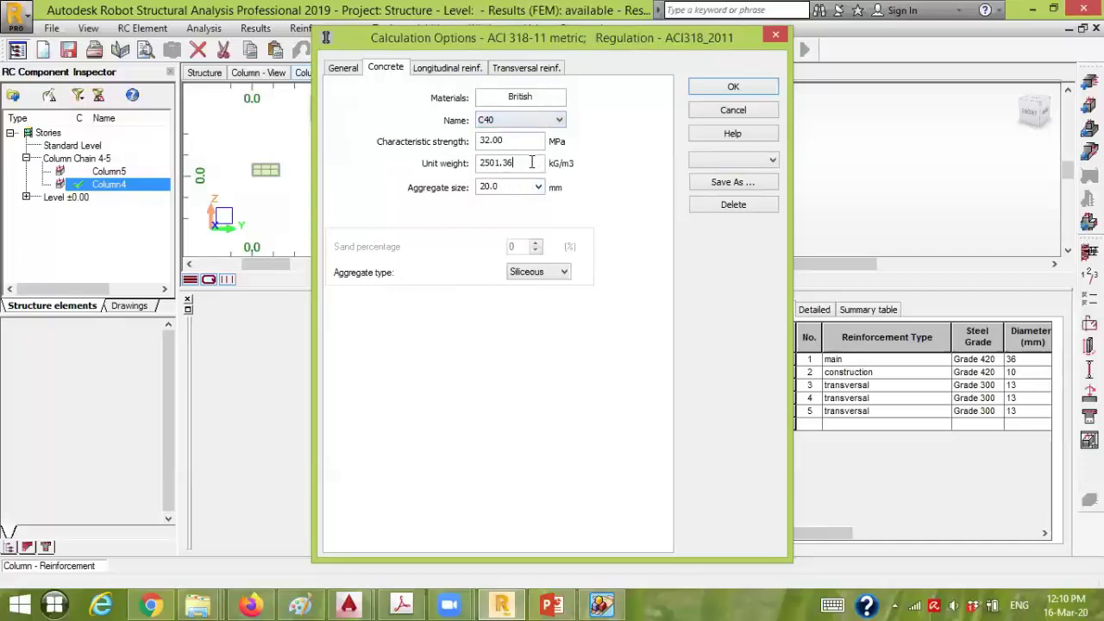
click(556, 97)
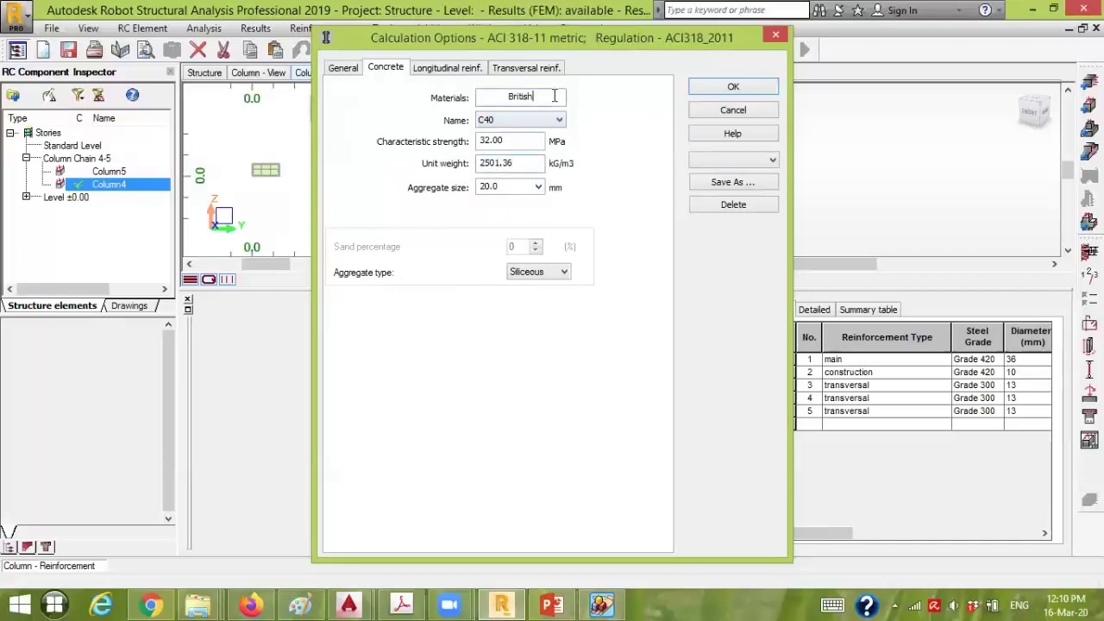
click(345, 67)
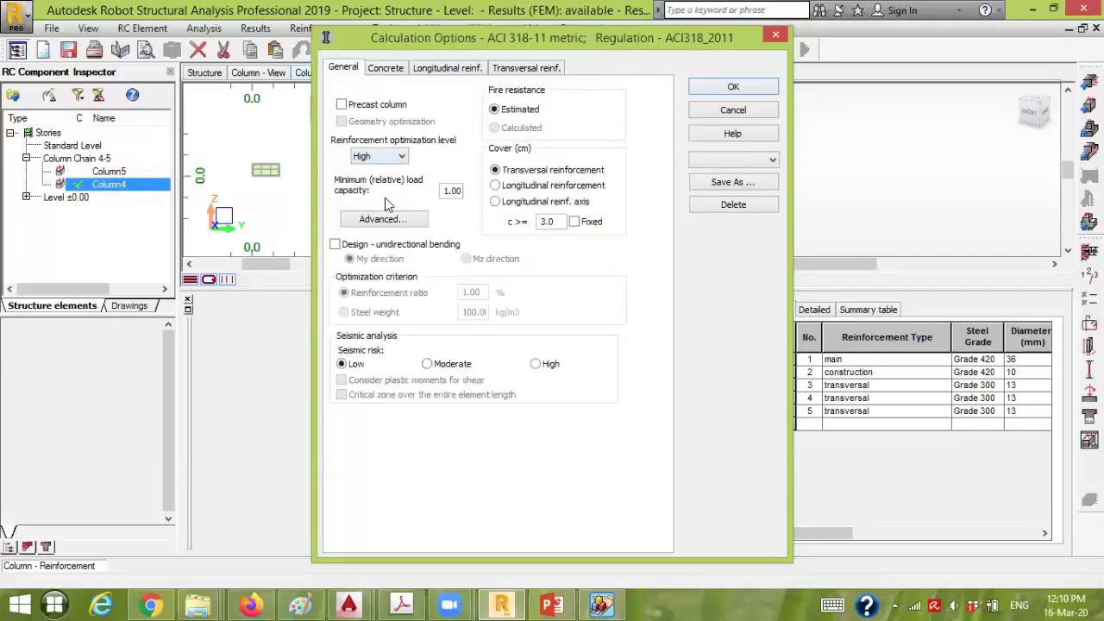
Allow only 25 mm bars for Column4's longitudinal reinforcement
click(439, 69)
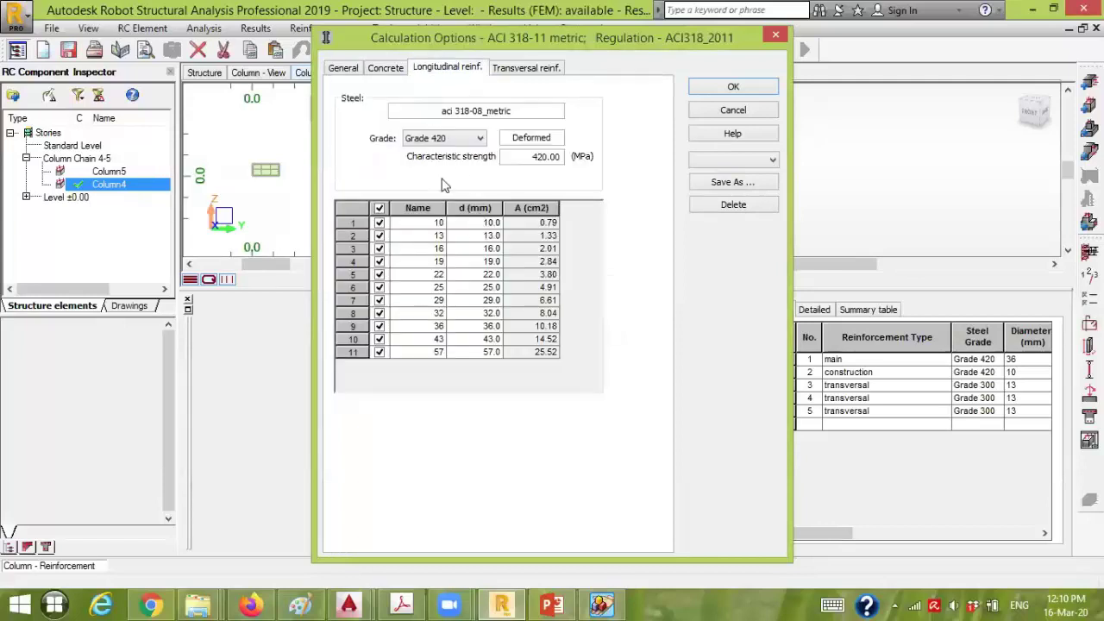
click(379, 207)
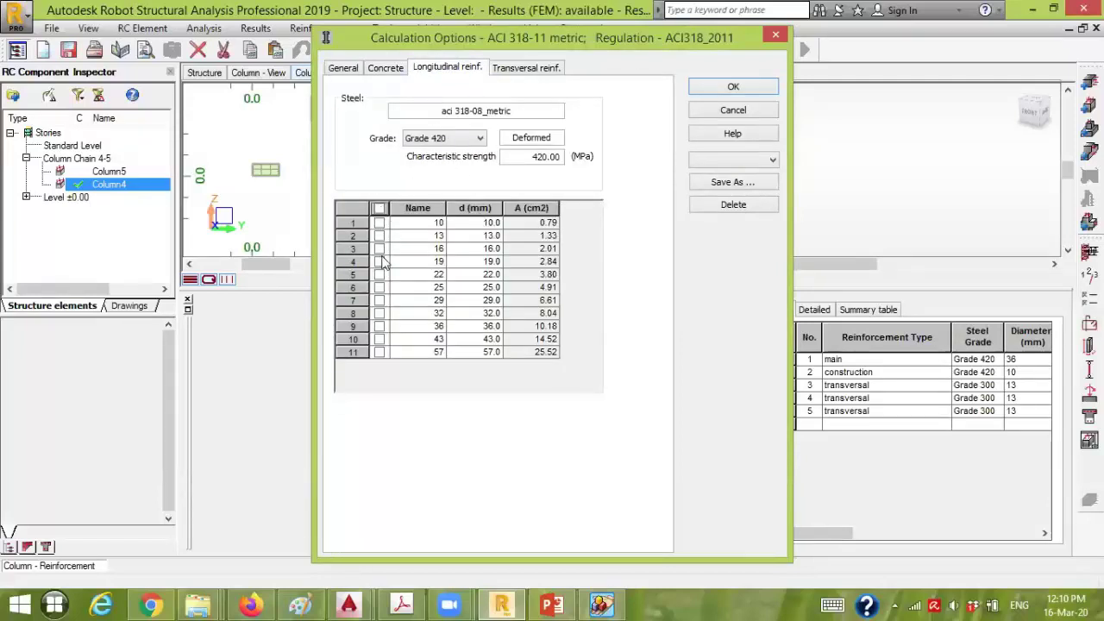
click(378, 288)
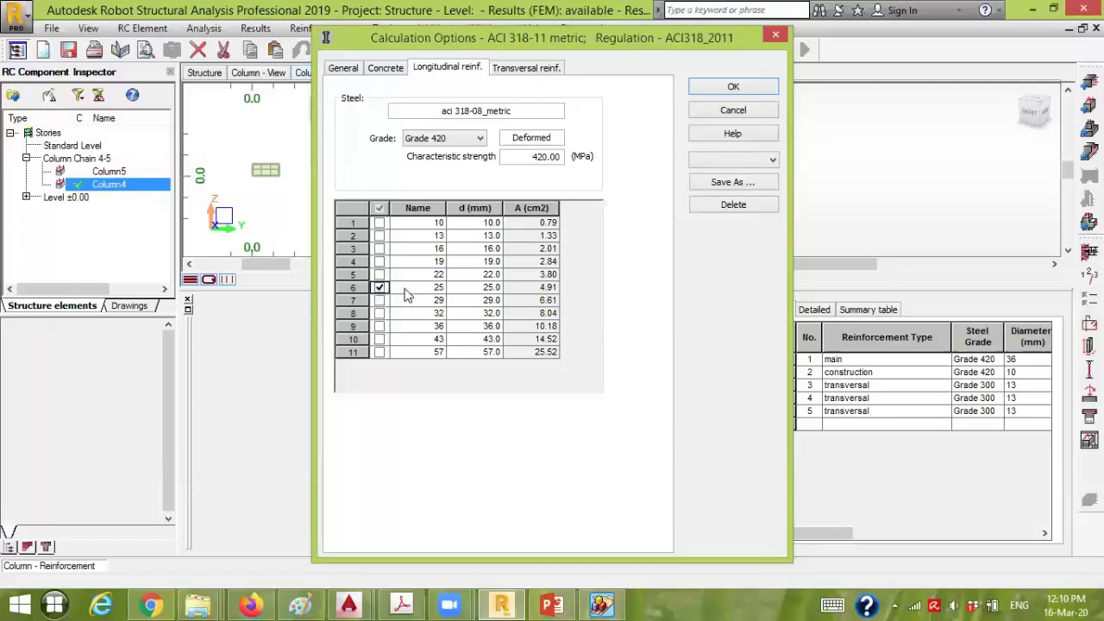
Try Grade 550 for the longitudinal steel, return to Grade 420, and enable only the 25 mm bars again
click(475, 142)
click(460, 173)
click(462, 139)
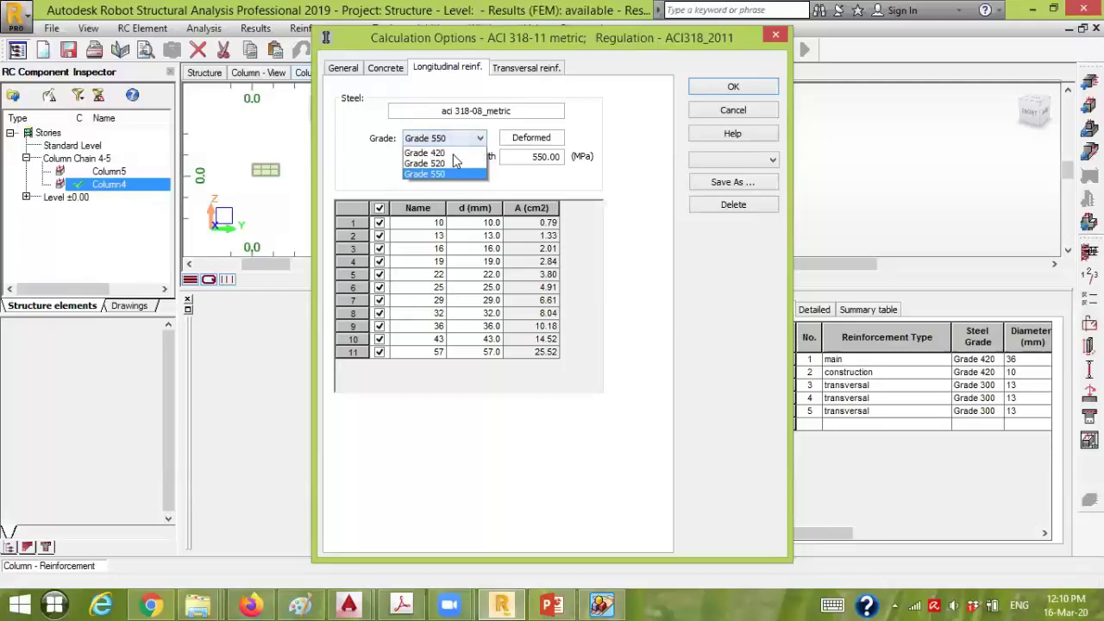
click(455, 163)
click(462, 139)
click(447, 163)
click(378, 208)
click(380, 287)
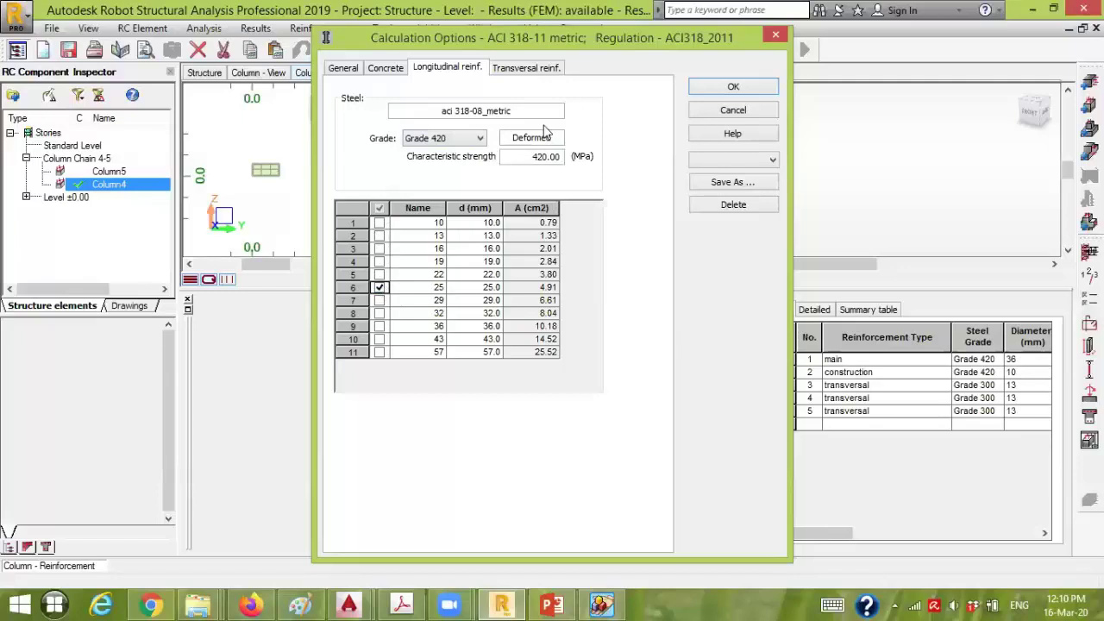
Allow only 10 mm bars for the transversal reinforcement and apply the calculation options
click(527, 69)
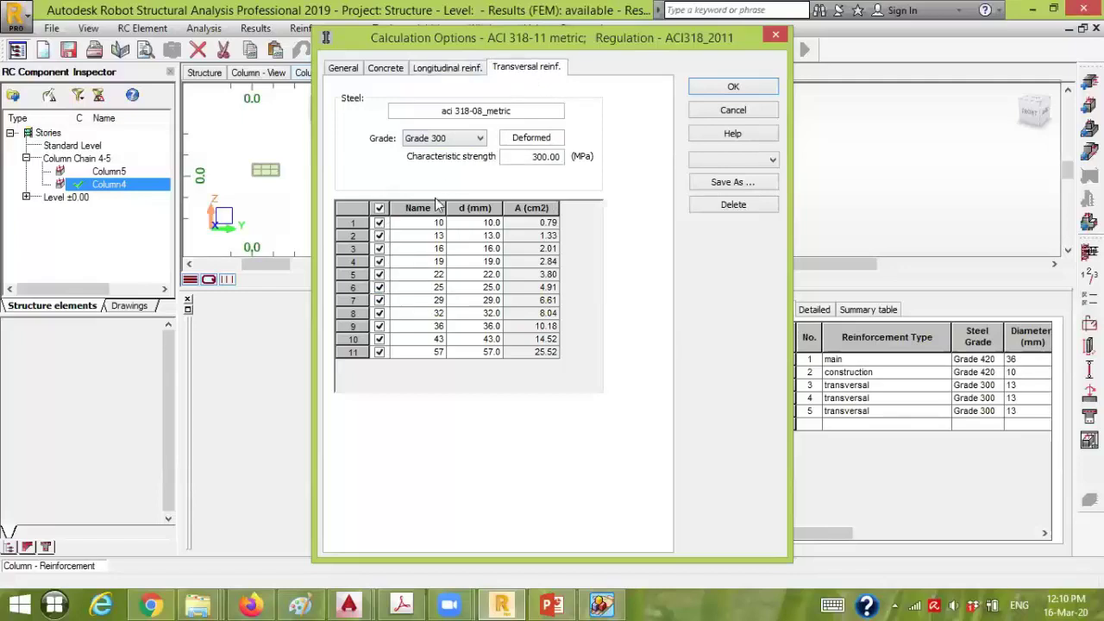
click(379, 209)
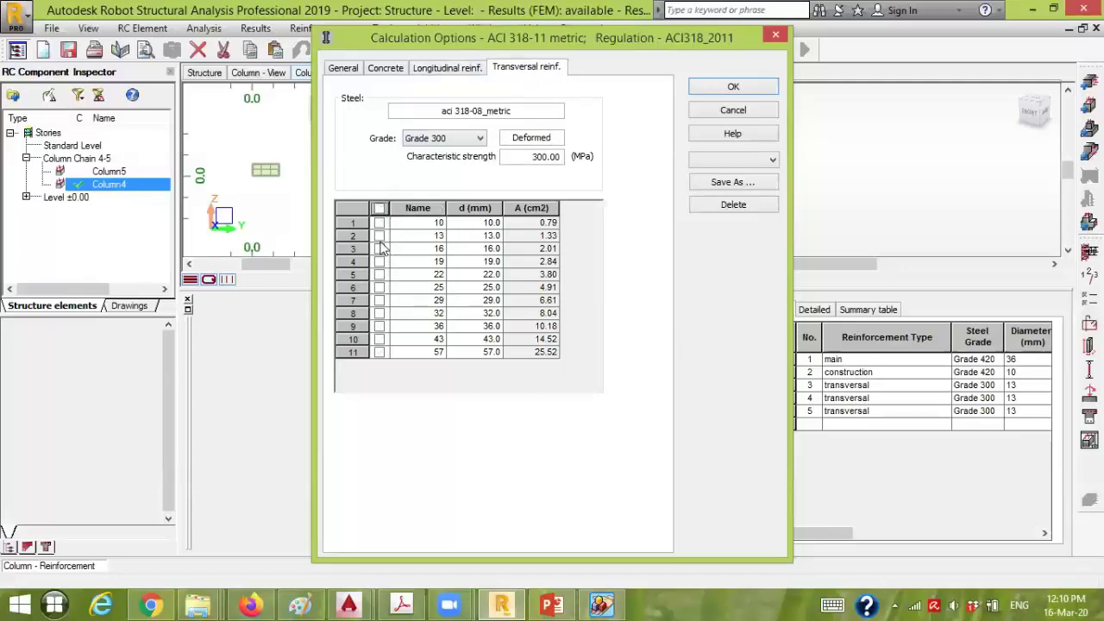
click(379, 222)
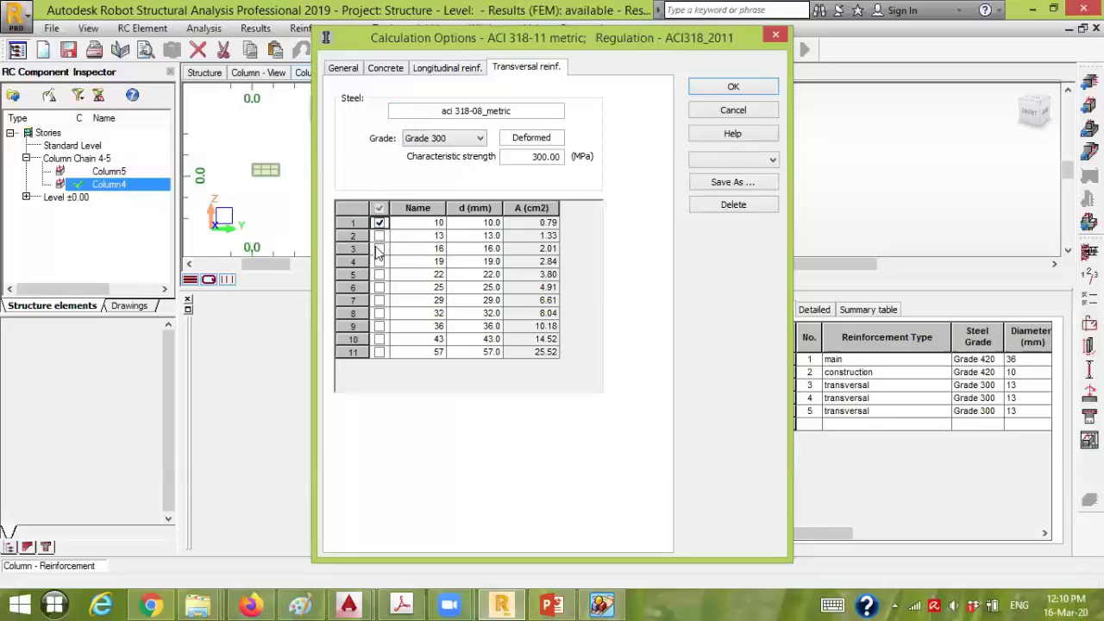
click(734, 88)
Open Column4's reinforcement pattern and review its longitudinal, transversal and dowel bar settings
click(203, 28)
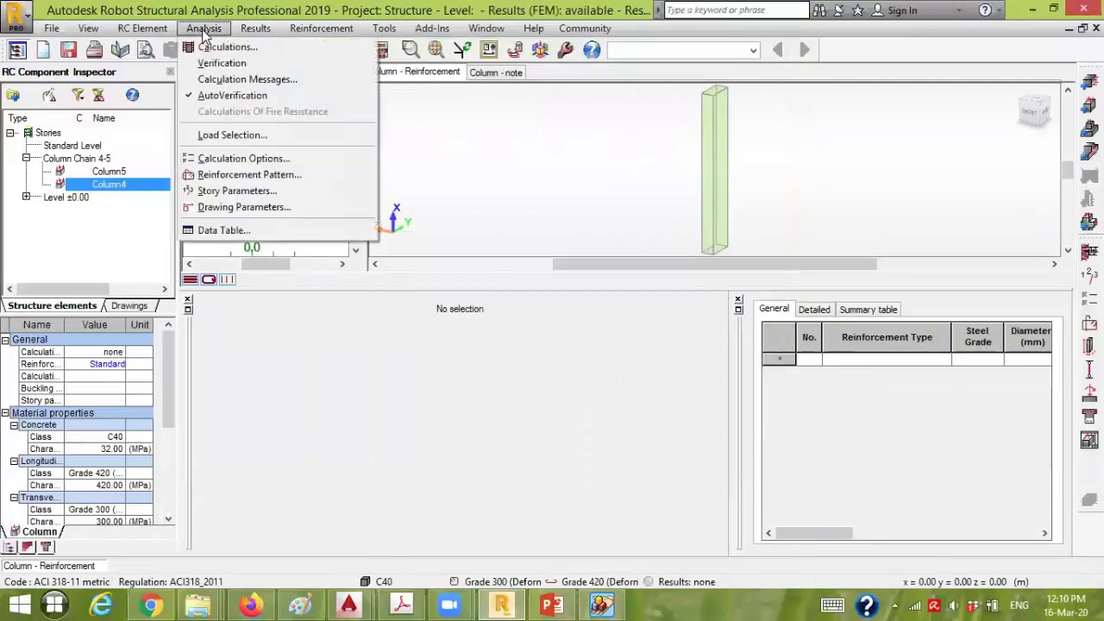
click(249, 174)
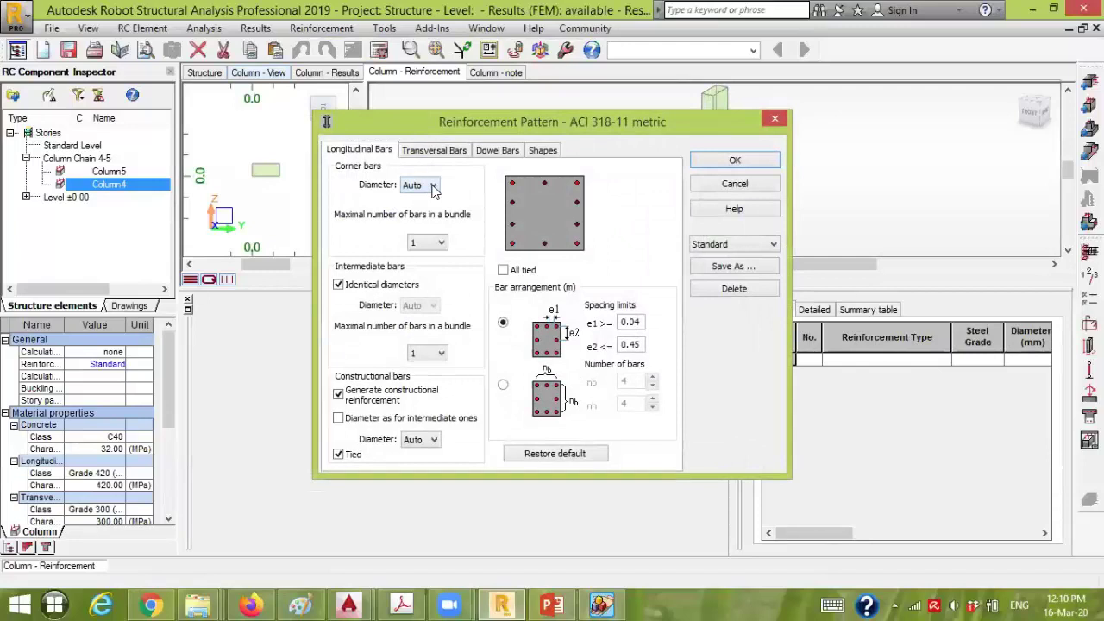
click(440, 150)
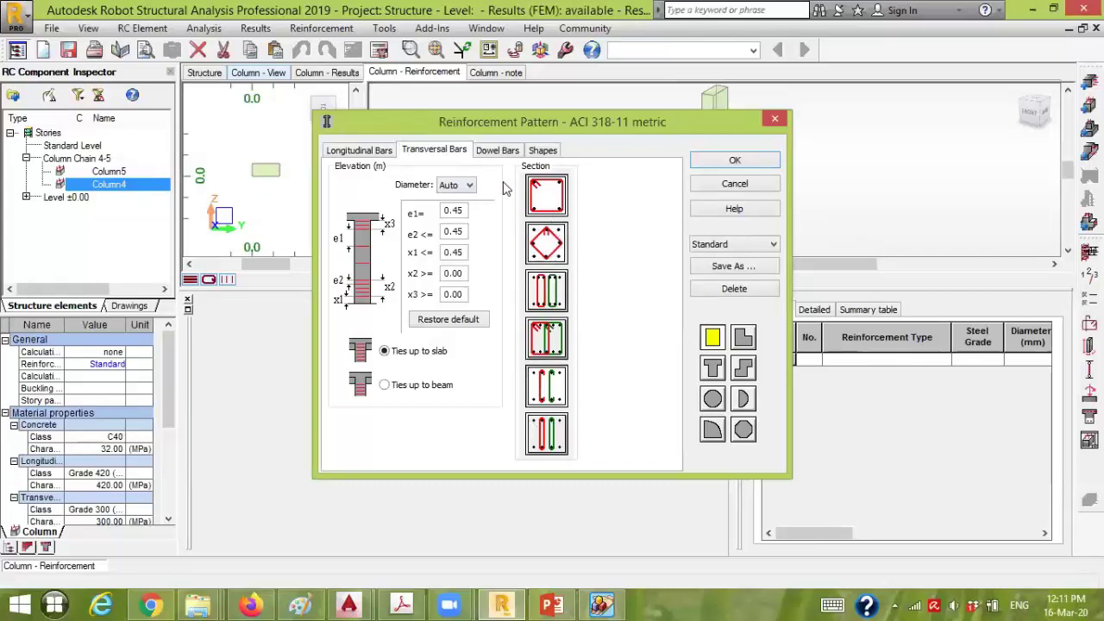
click(505, 151)
click(459, 154)
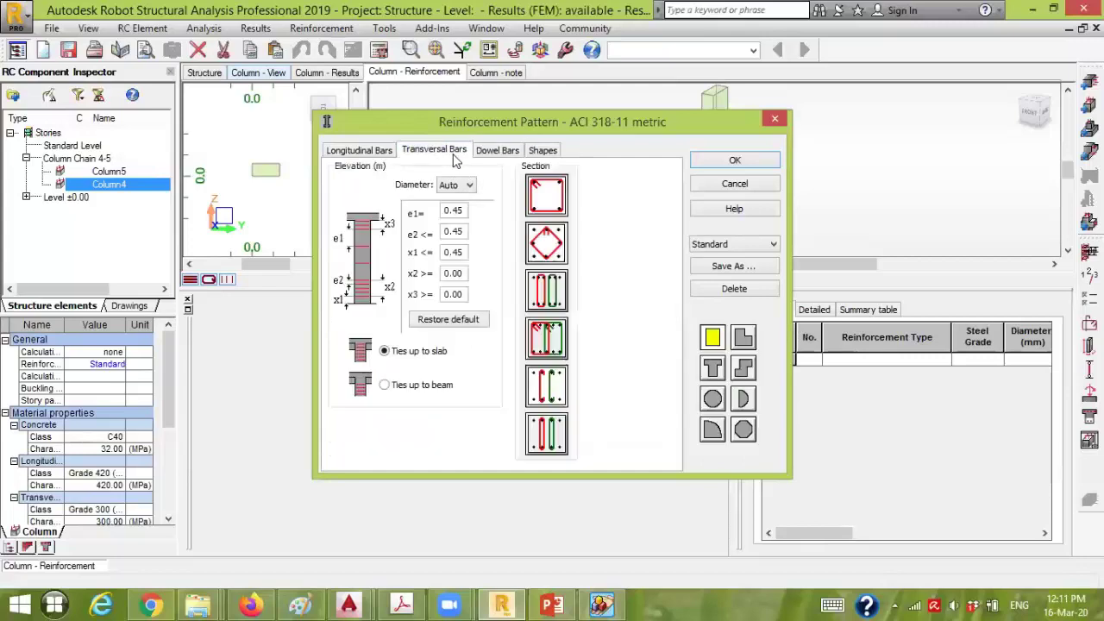
Try the T-shaped and Z-shaped column sections for the transversal bars, returning to the rectangular section
click(714, 367)
click(716, 339)
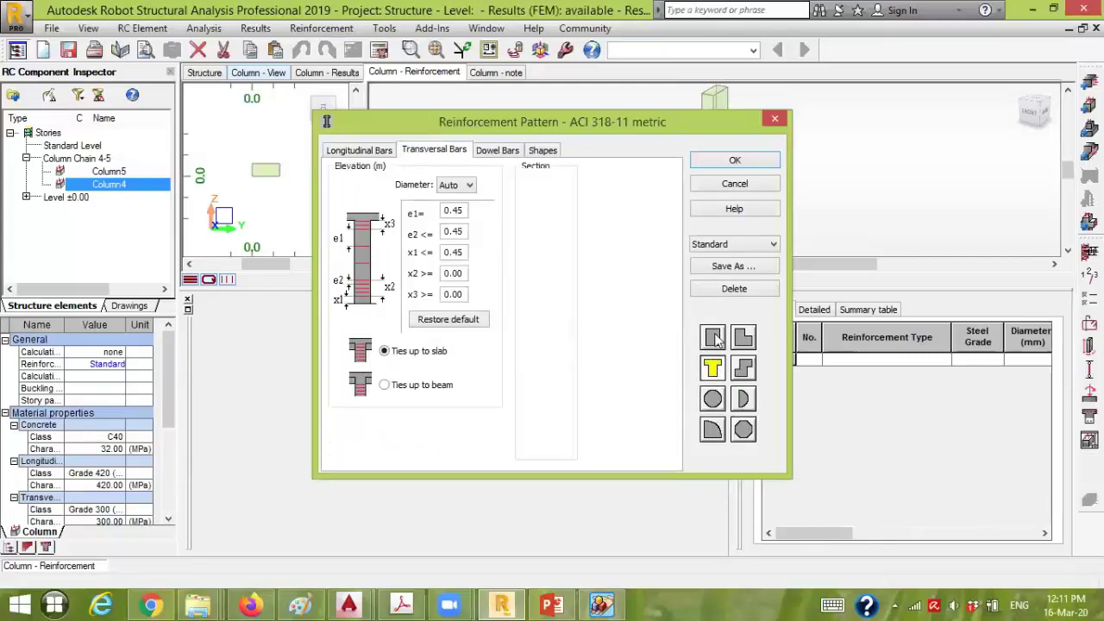
click(741, 373)
click(712, 368)
click(713, 337)
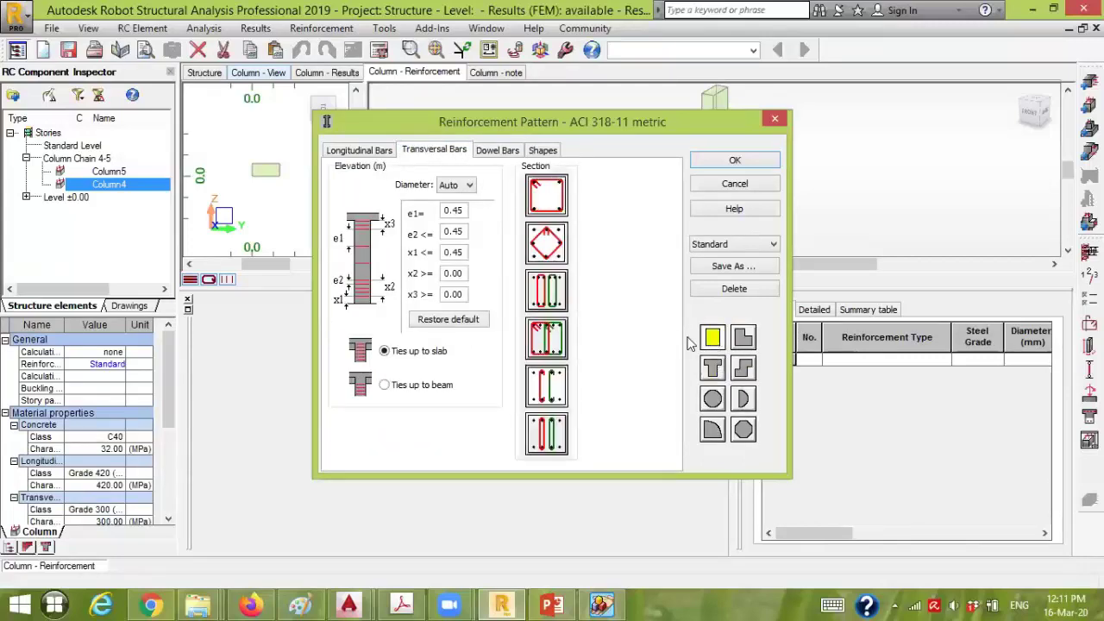
Review the dowel bar settings and the available main longitudinal bar shapes, keeping the straight bar
click(500, 151)
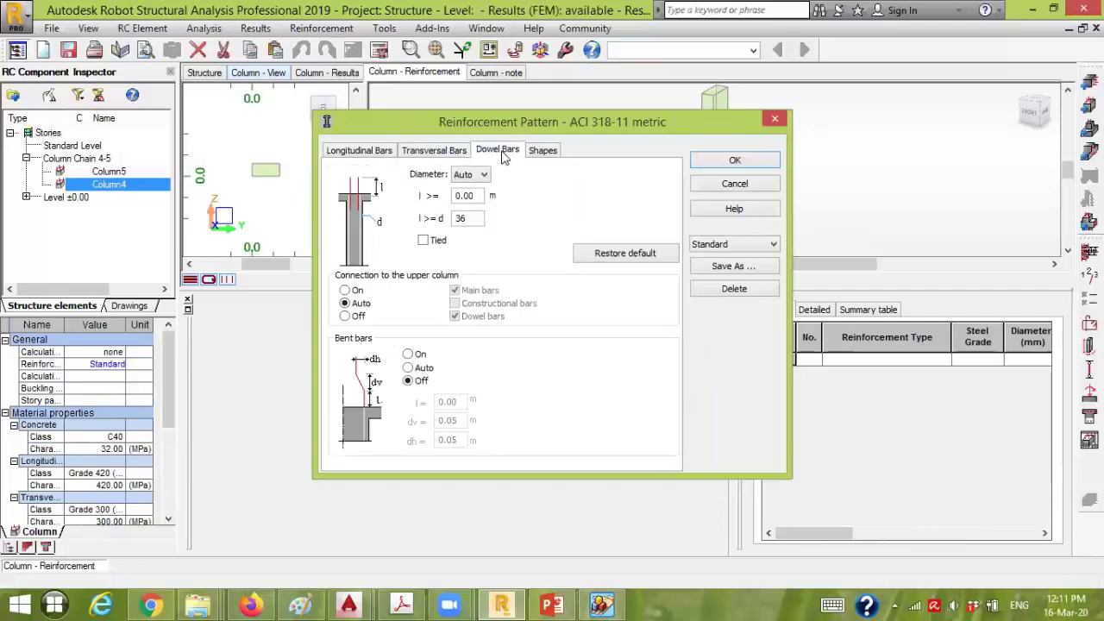
click(545, 154)
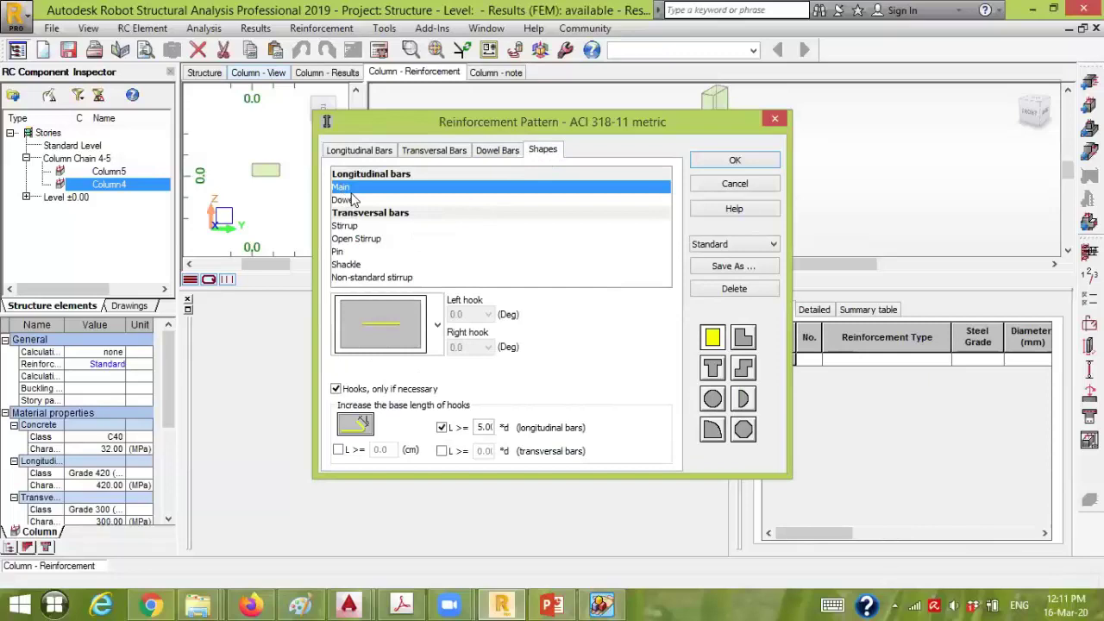
click(408, 341)
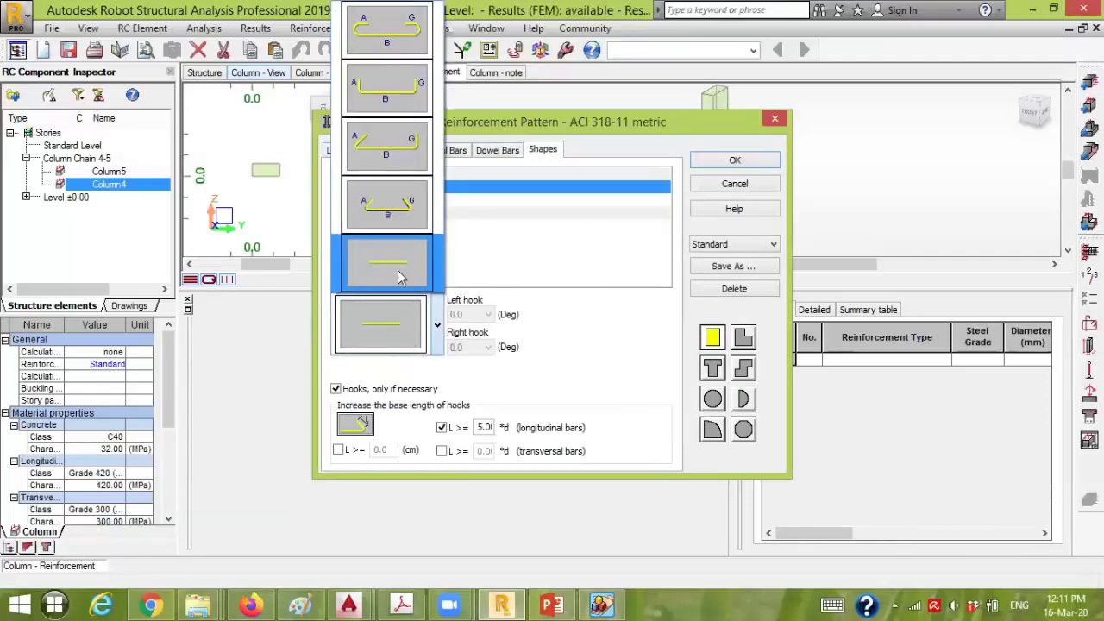
click(397, 326)
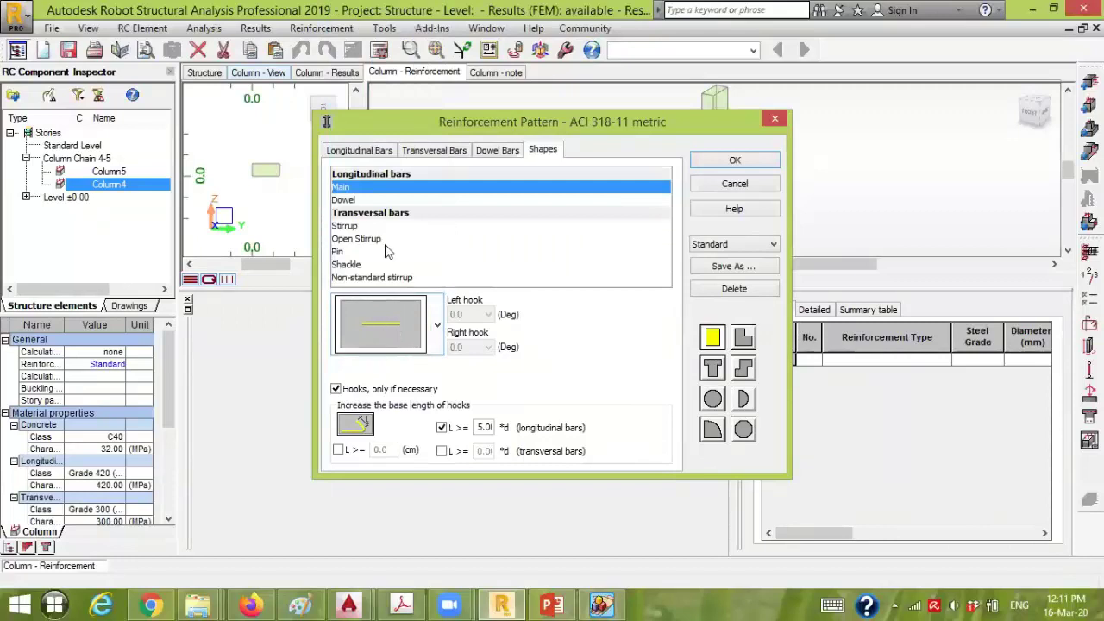
Set the stirrup shape to the closed rectangular stirrup with 135-degree hooks
click(353, 226)
click(405, 320)
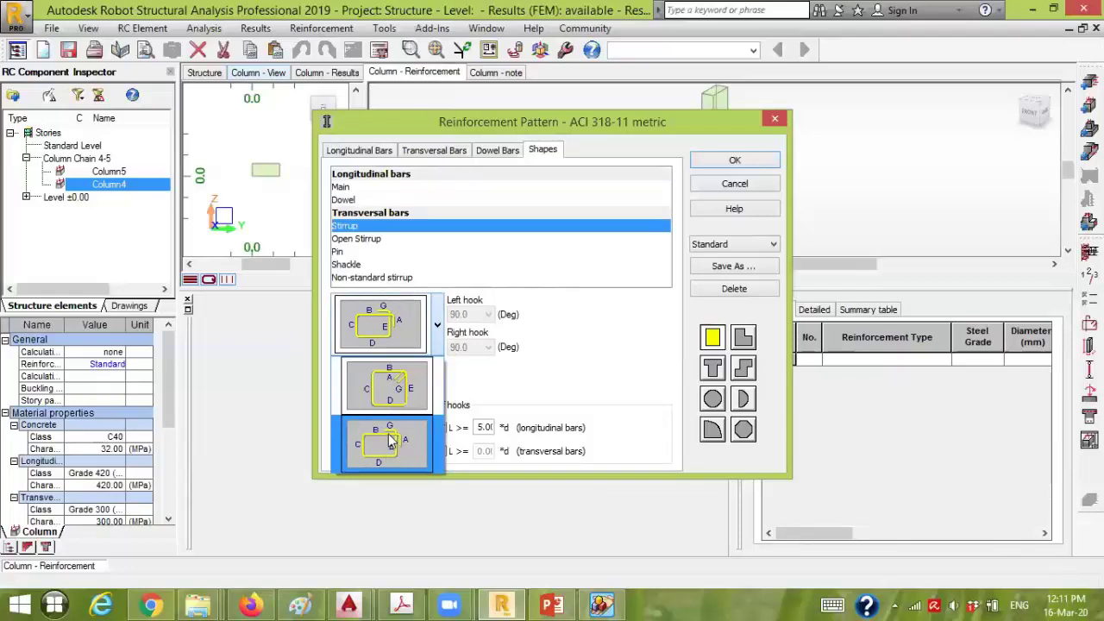
click(404, 393)
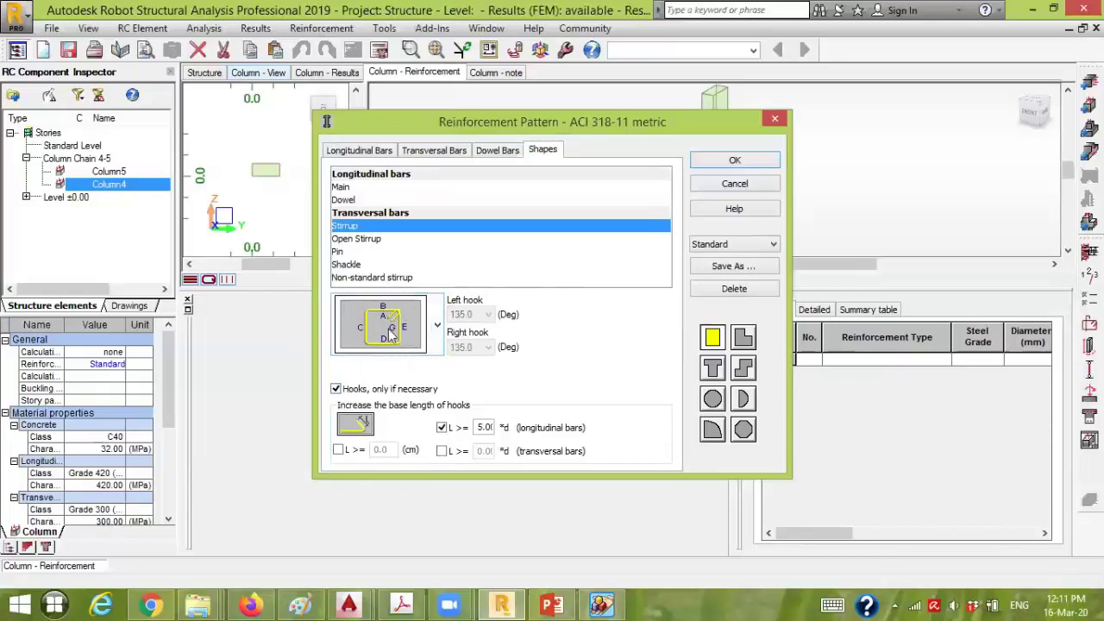
Review the open stirrup shape, return to the closed stirrup and accept Column4's reinforcement pattern
click(364, 244)
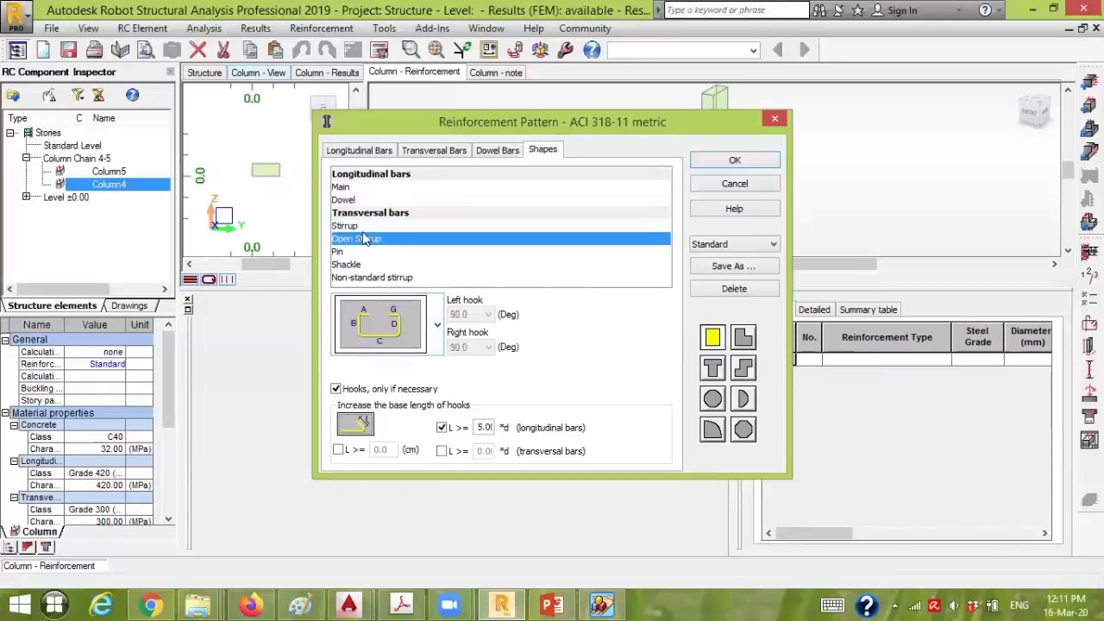
click(363, 226)
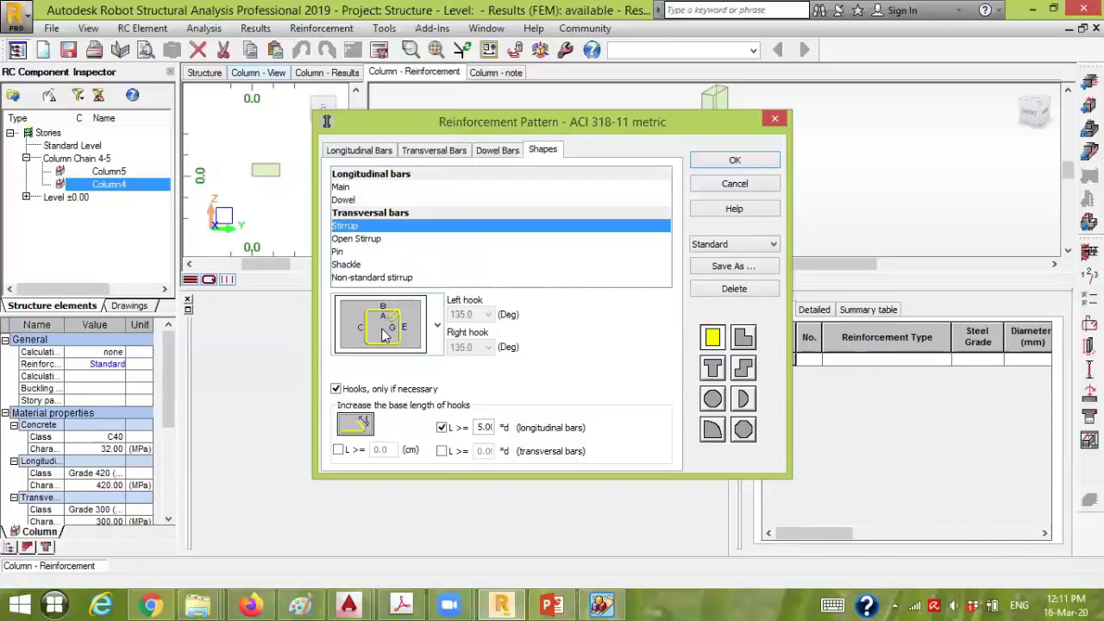
click(737, 162)
Recalculate Column4's reinforcement with the option to generate drawings for calculated elements enabled
click(379, 50)
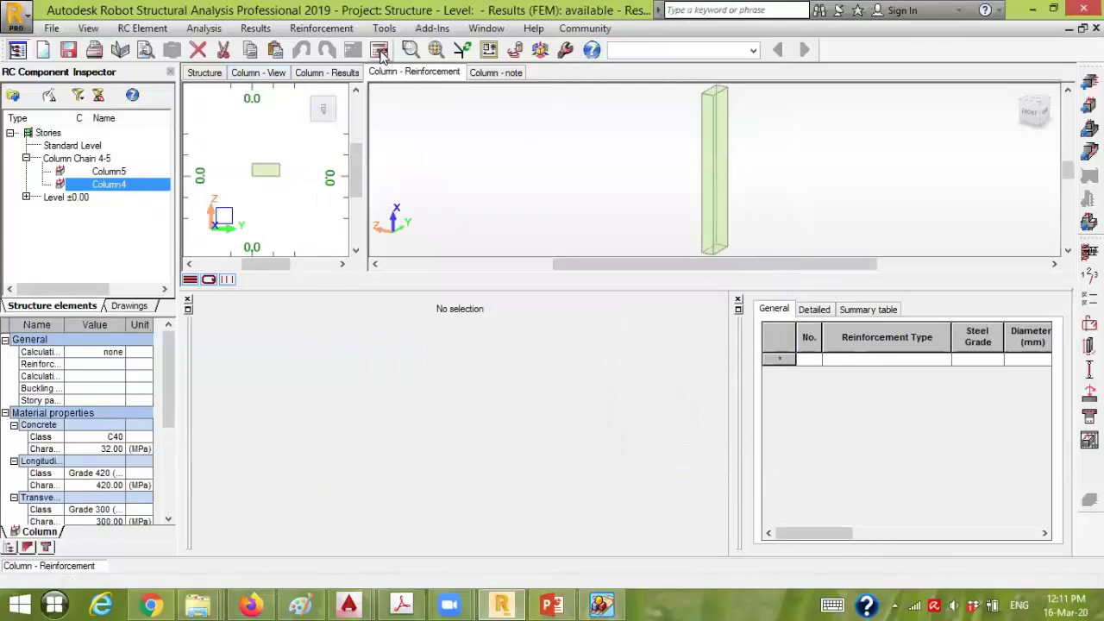
click(673, 377)
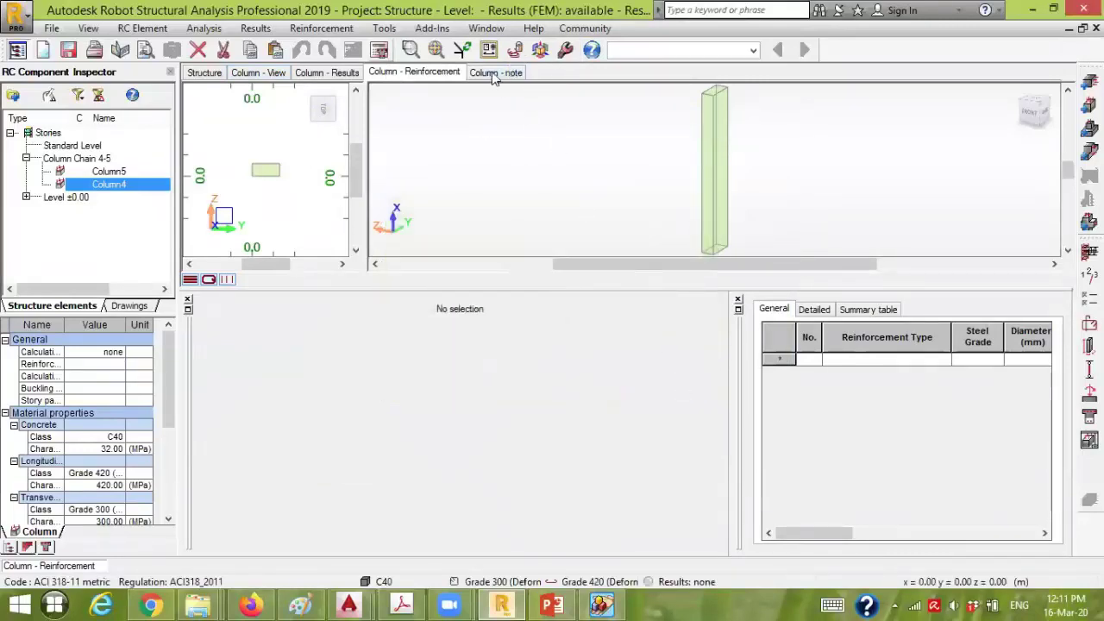
click(380, 50)
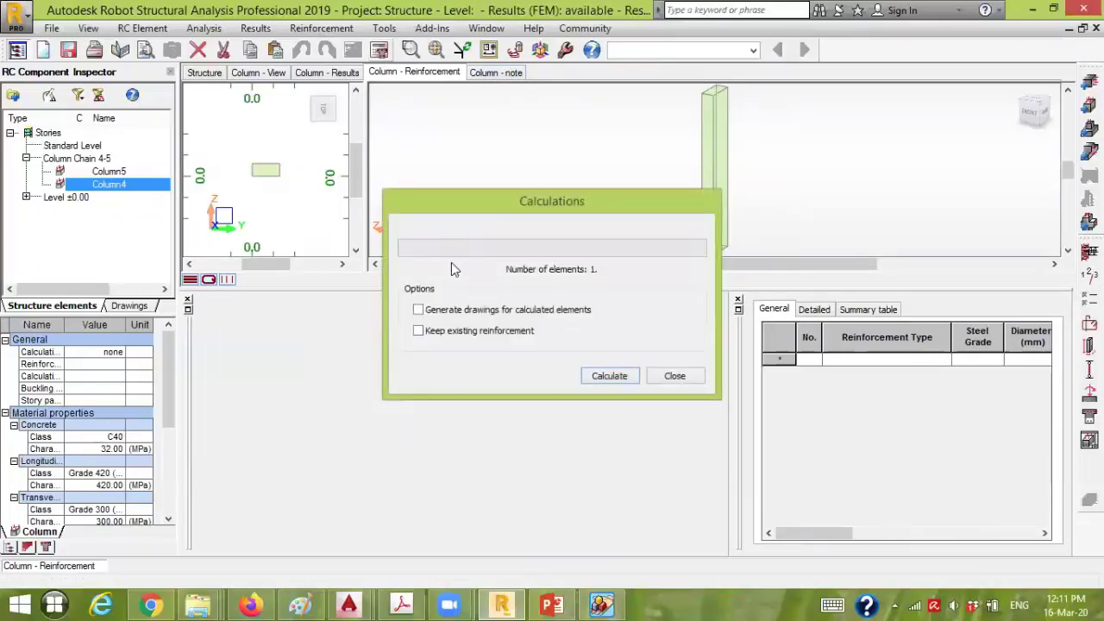
click(508, 310)
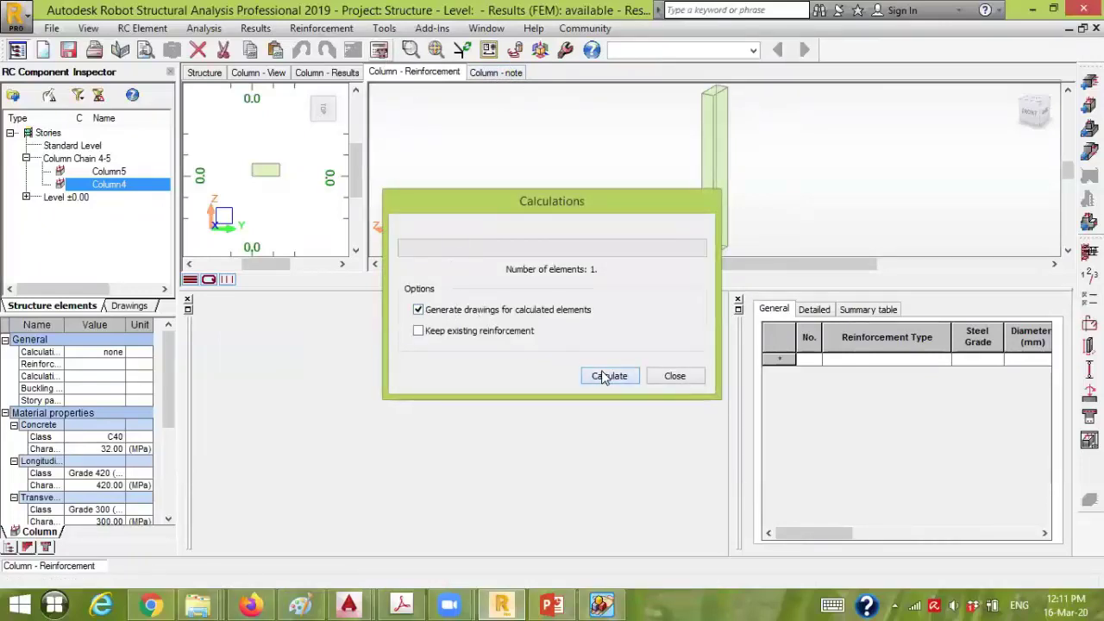
click(601, 372)
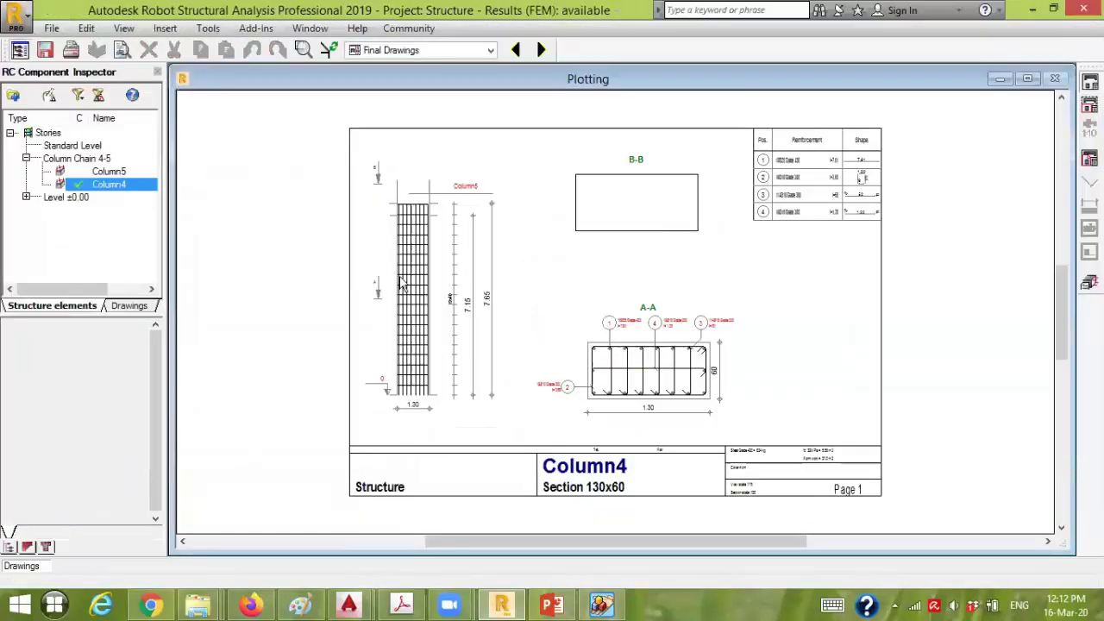
Save Column4's reinforcement drawing in DXF format as Column_Design in the CVLE422_Project folder
click(53, 28)
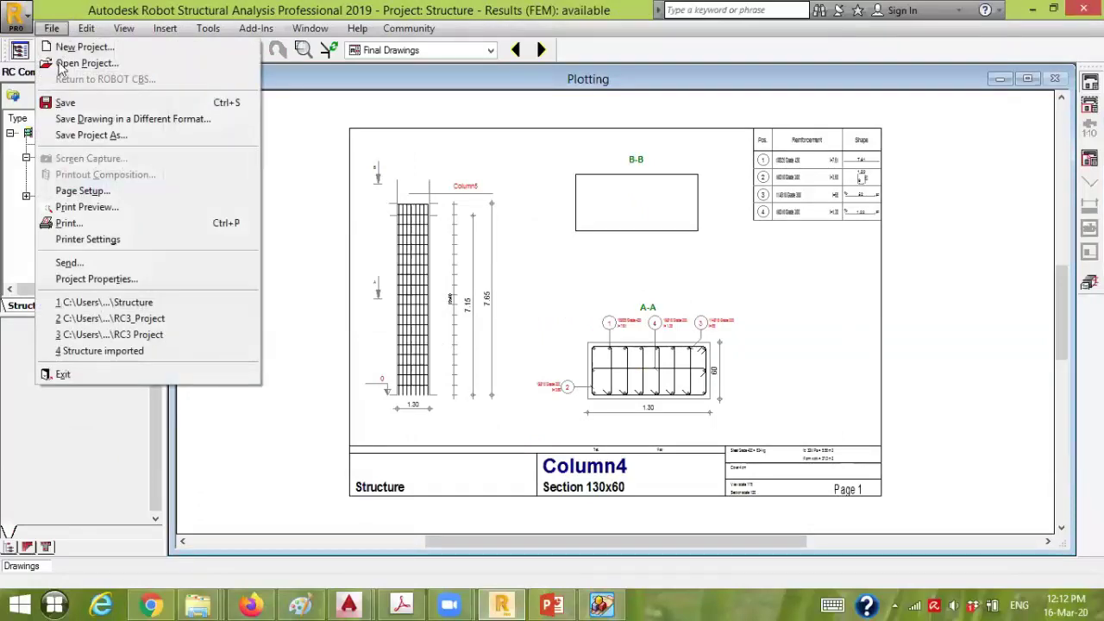
click(116, 120)
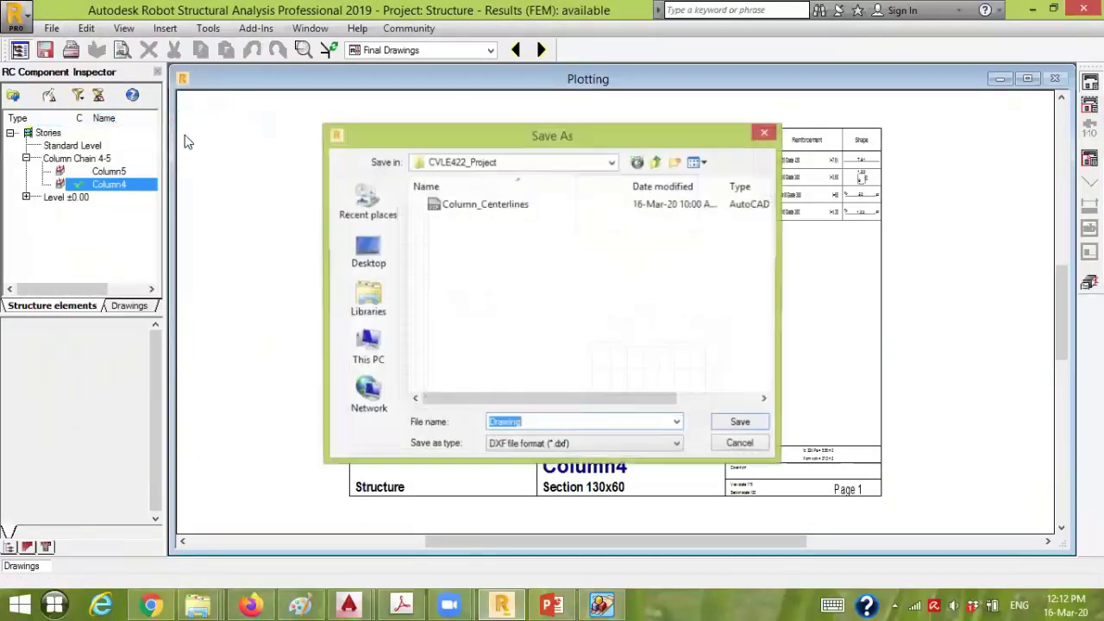
click(541, 445)
click(540, 453)
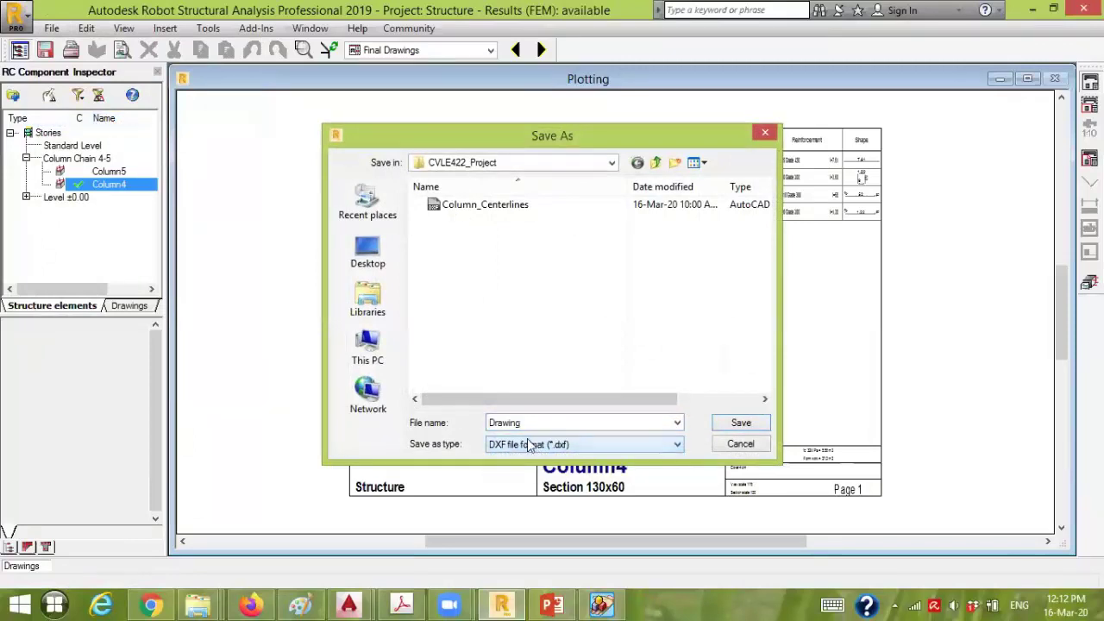
double_click(530, 422)
text(Column_Design)
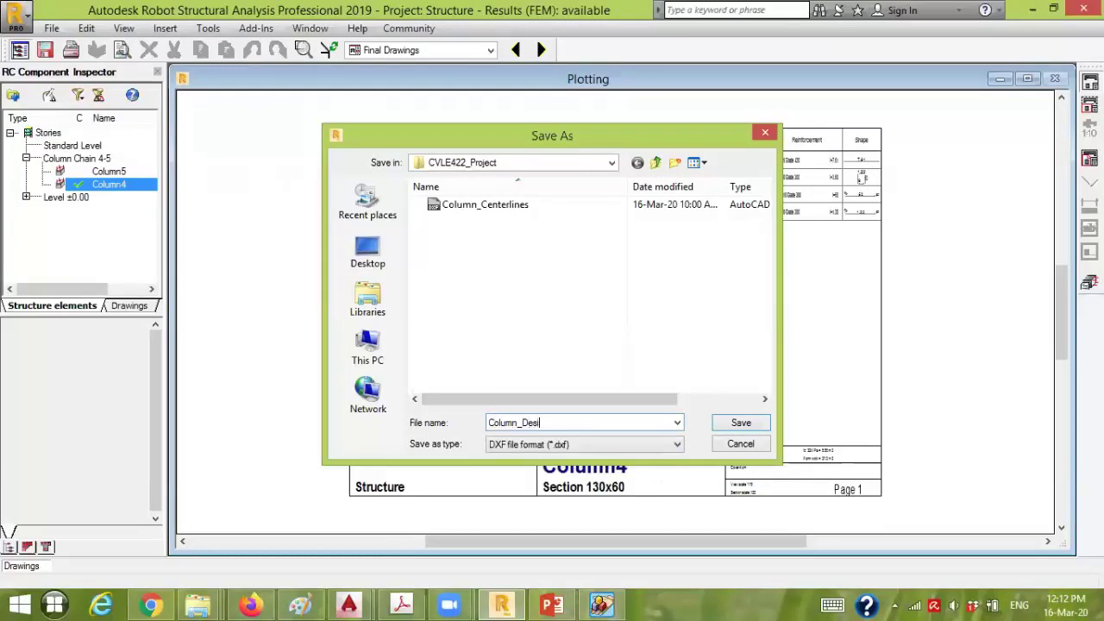
click(741, 424)
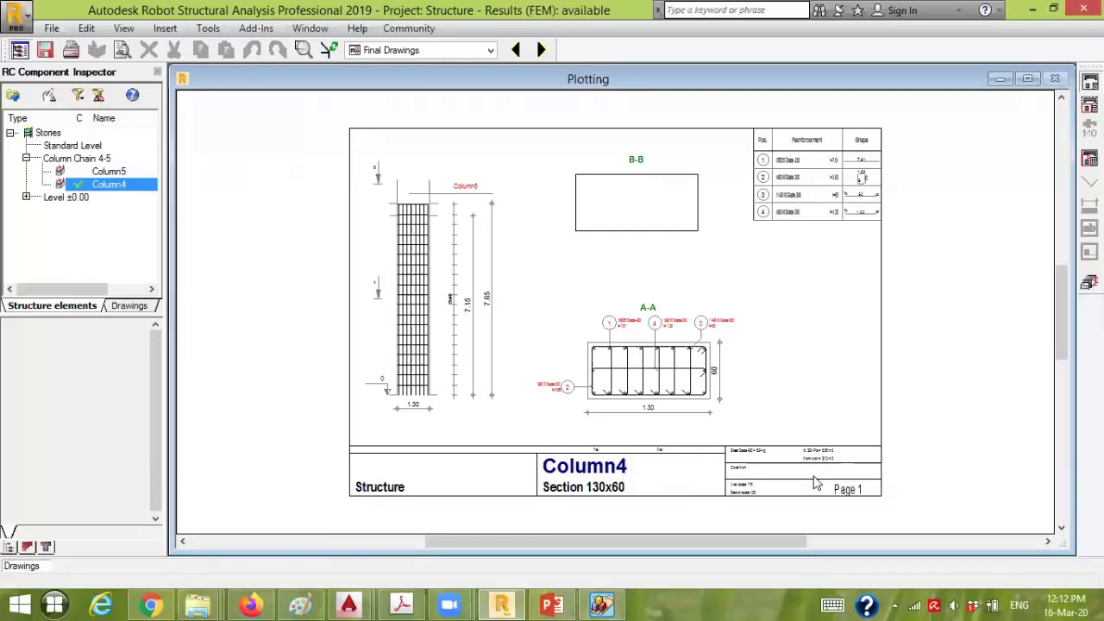
Examine the bar labels and dimensions of section A-A and the elevation in Column4's drawing
scroll(455, 293, up, 2)
scroll(838, 360, up, 1)
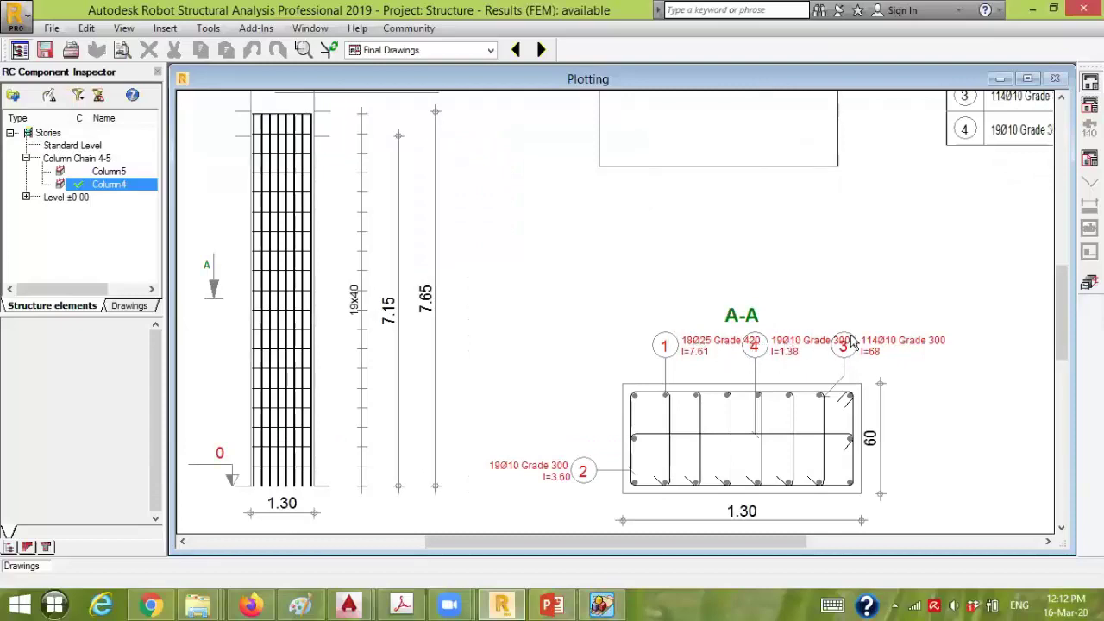
scroll(856, 347, down, 4)
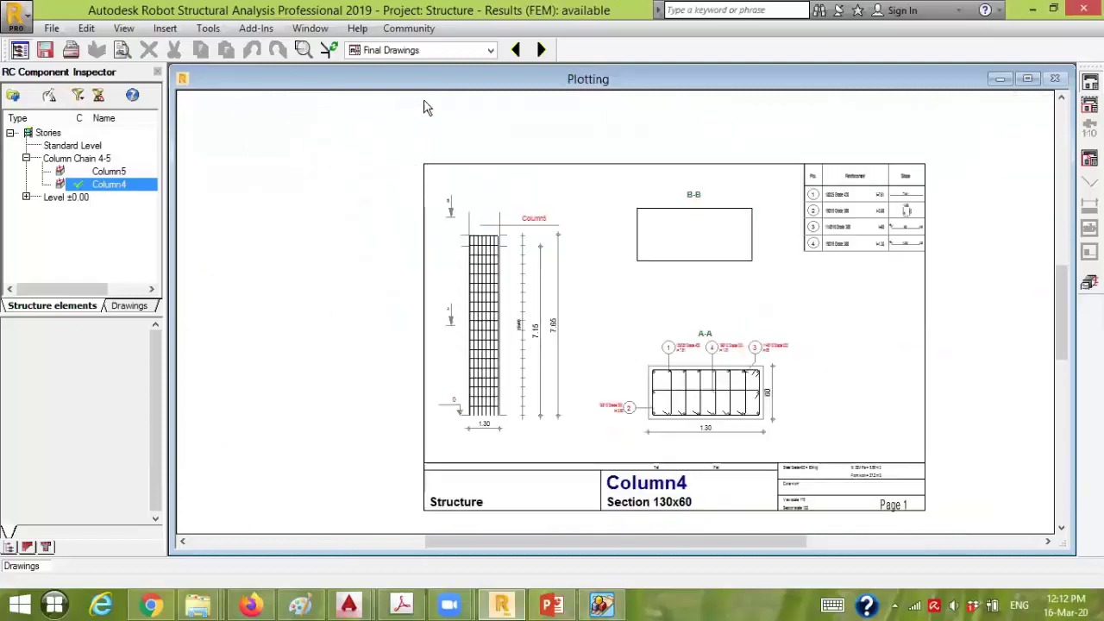
Leave the column drawing and return to the Structure Model start layout
click(1079, 274)
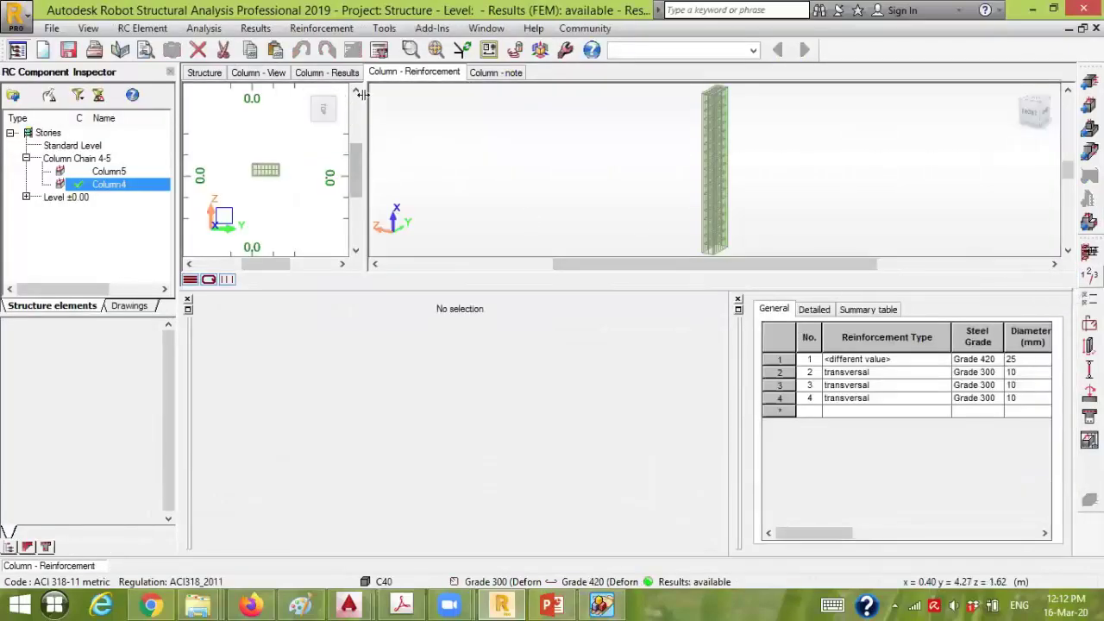
click(737, 54)
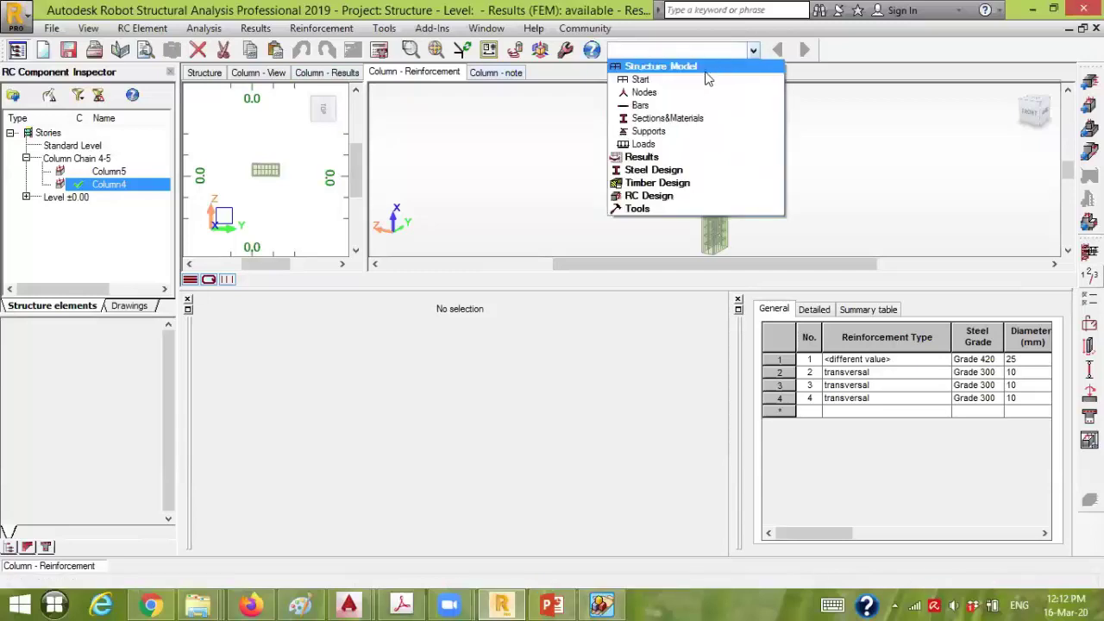
click(707, 65)
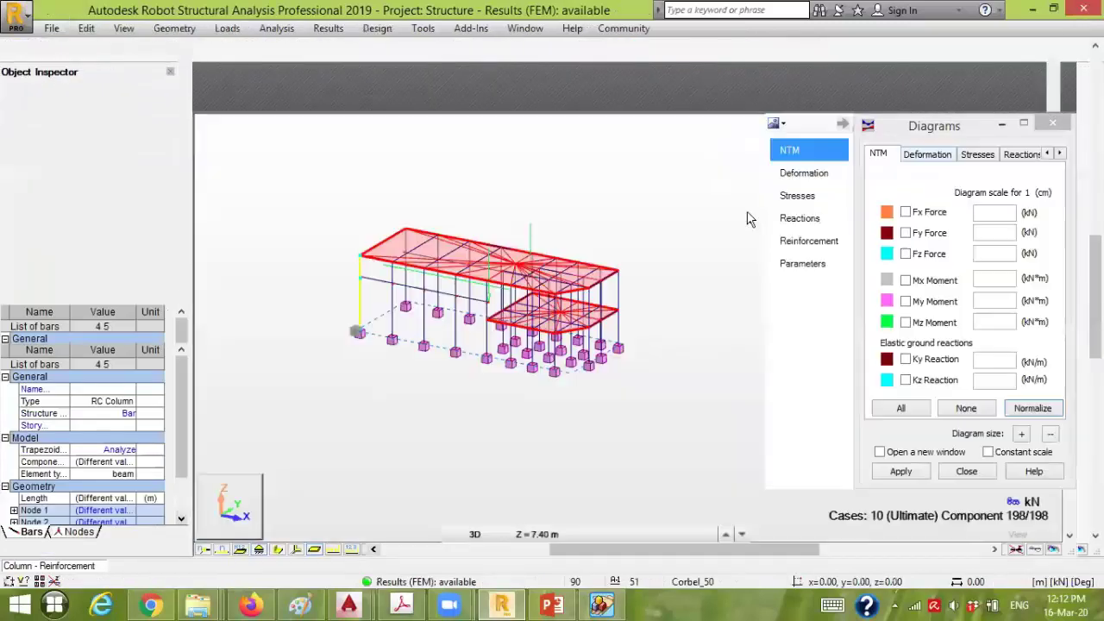
Examine the beams of the two slabs, focusing on the transverse beams at the roof's near end
scroll(671, 257, up, 2)
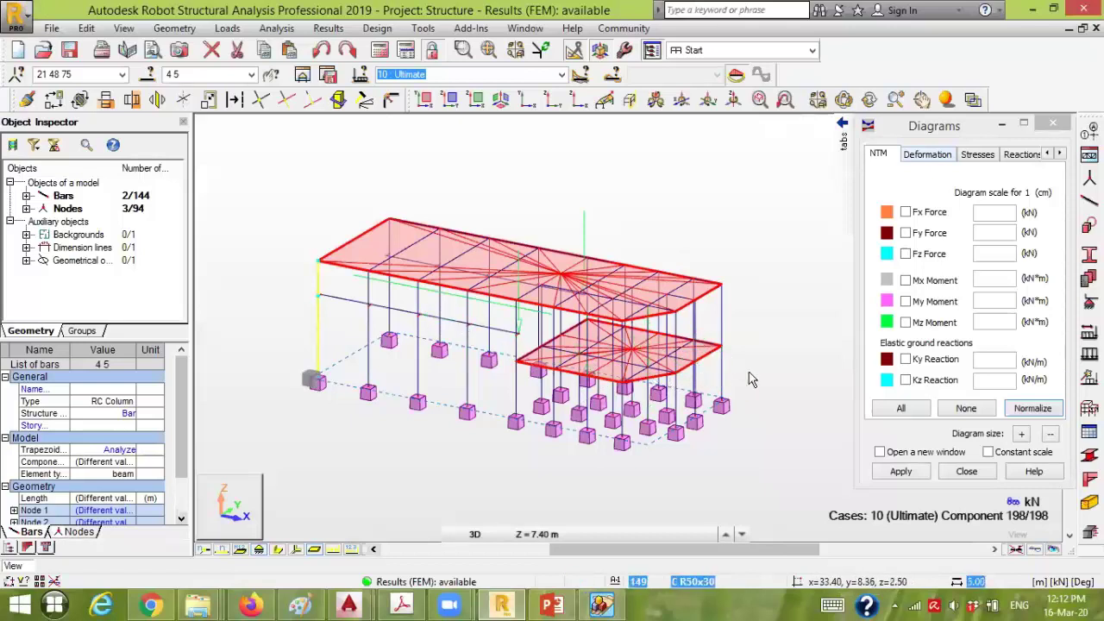
click(707, 345)
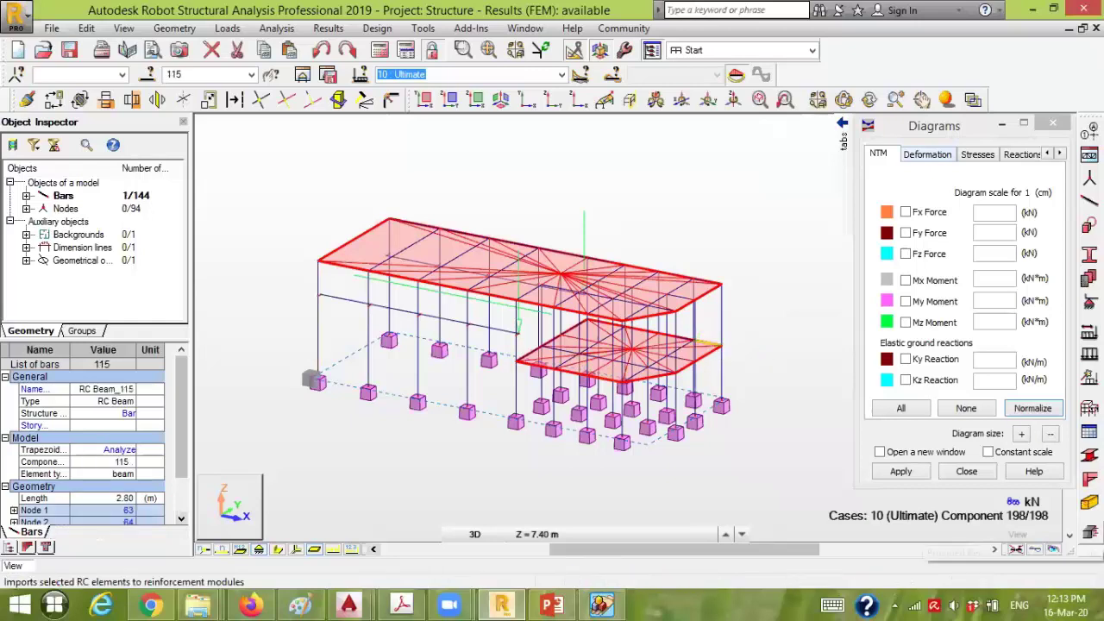
click(767, 304)
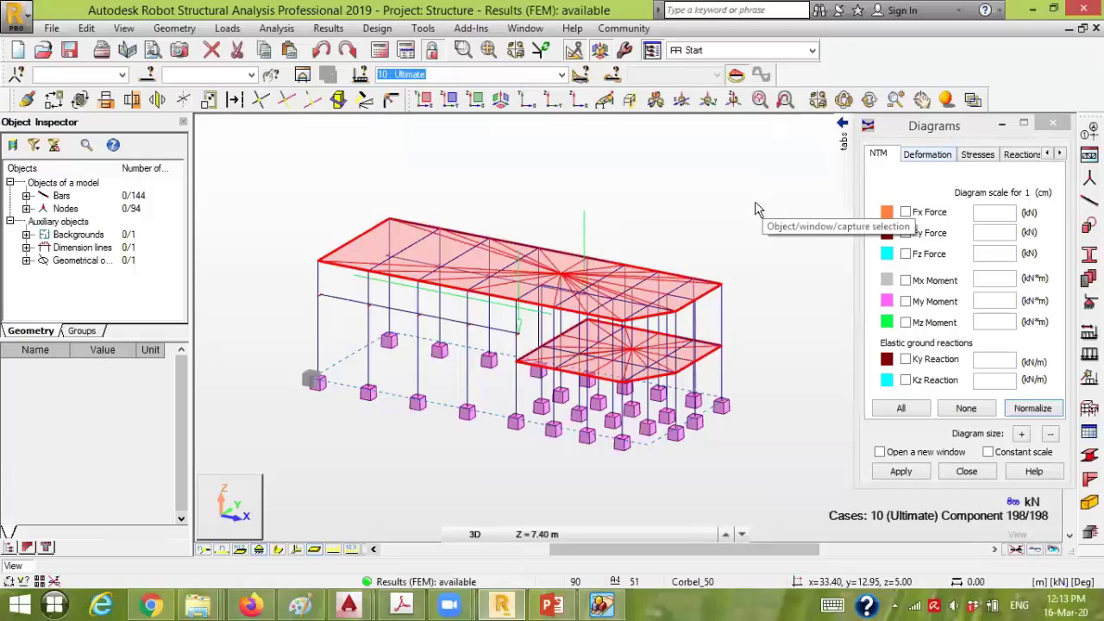
scroll(547, 192, up, 3)
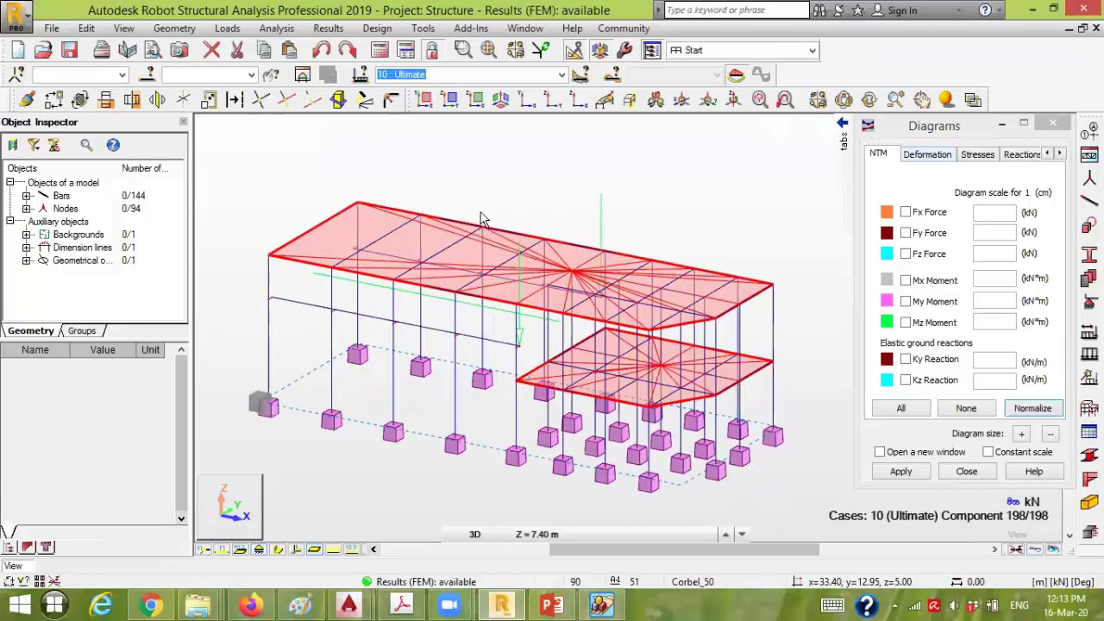
scroll(482, 219, up, 1)
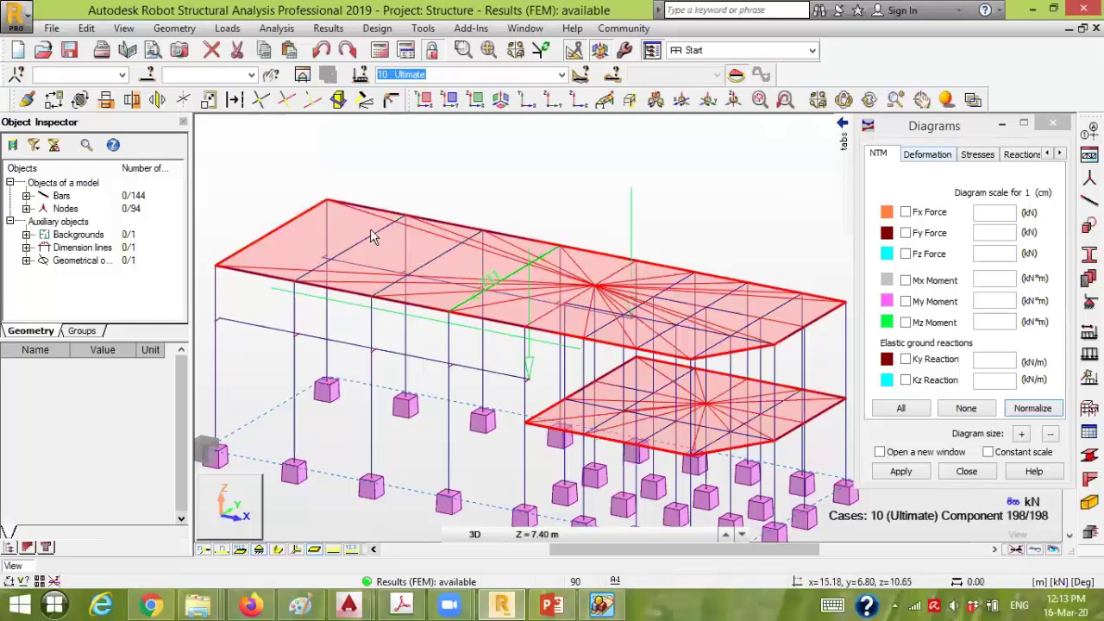
middle_drag(401, 192, 447, 176)
scroll(440, 201, up, 1)
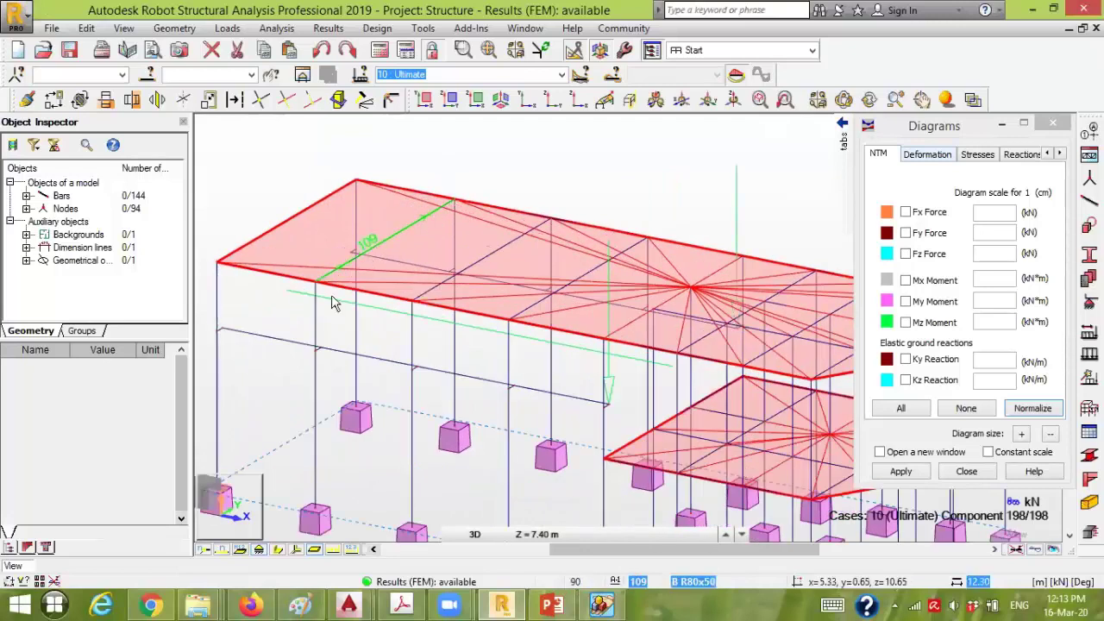
Switch to RC3_Project_Plans.dwg in AutoCAD to examine the building's transverse span dimensions, and return to Robot
mouse_move(348, 602)
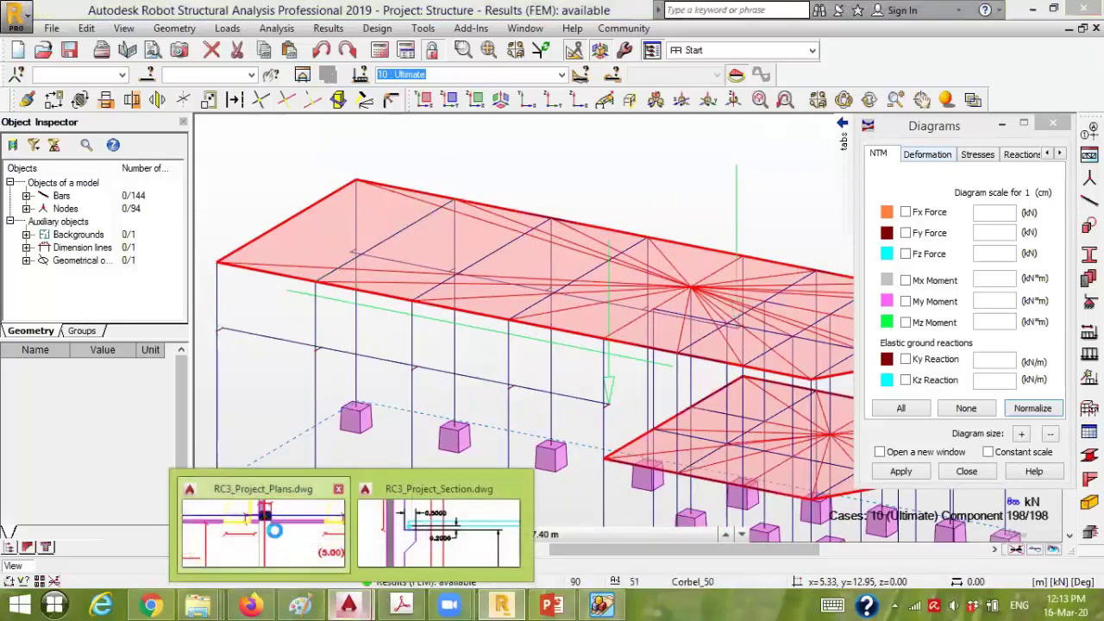
click(270, 528)
click(607, 153)
click(626, 84)
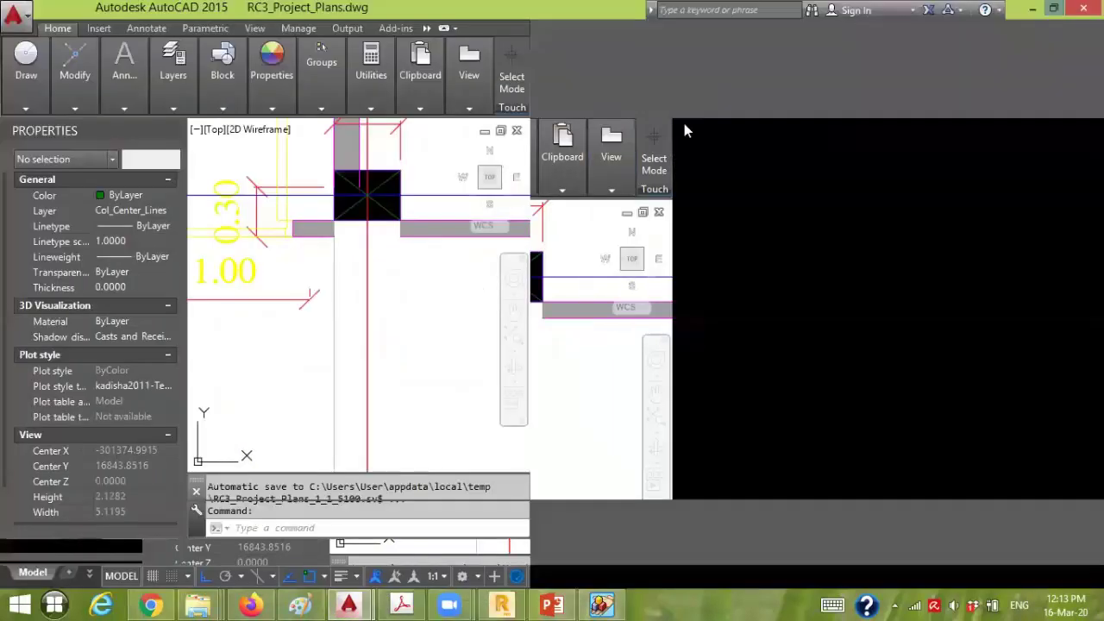
scroll(506, 204, up, 3)
scroll(482, 212, up, 2)
scroll(409, 297, up, 2)
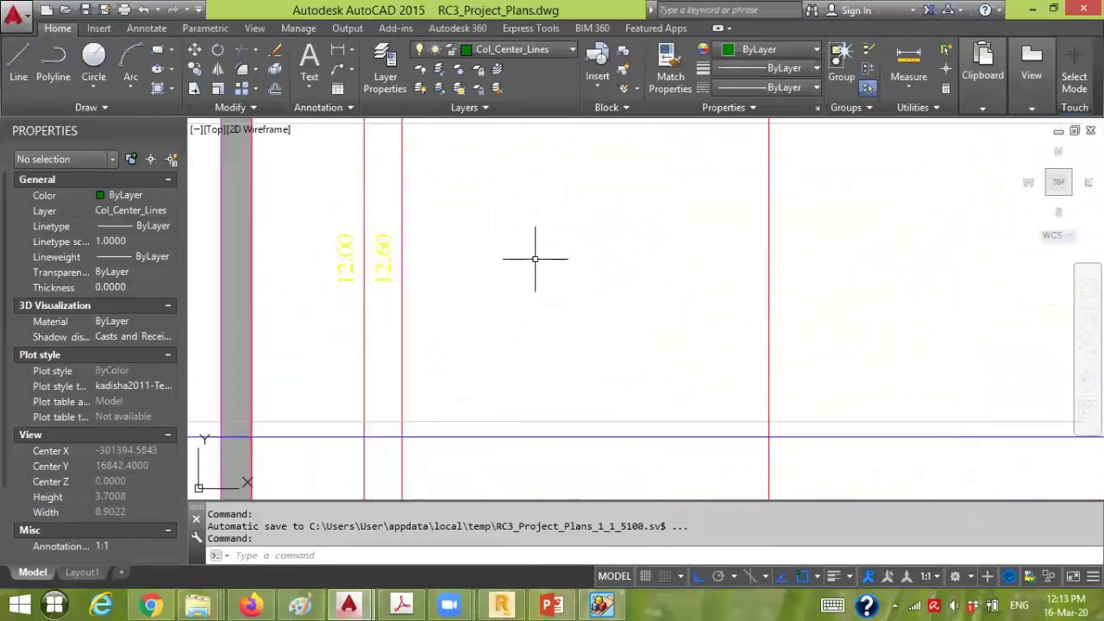
scroll(535, 254, down, 4)
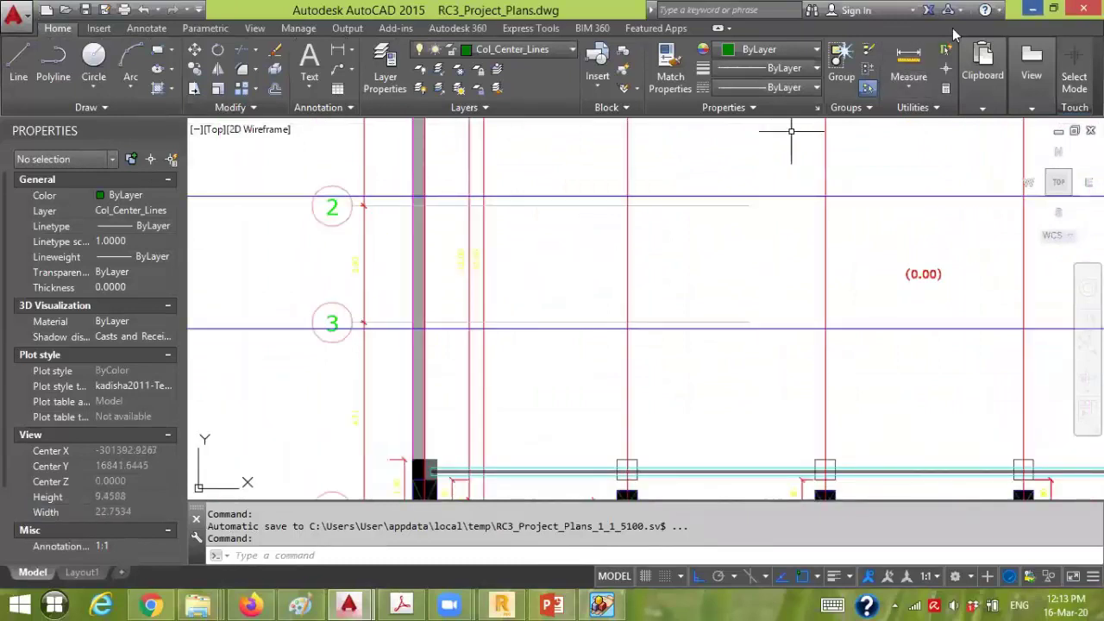
key(alt+Tab)
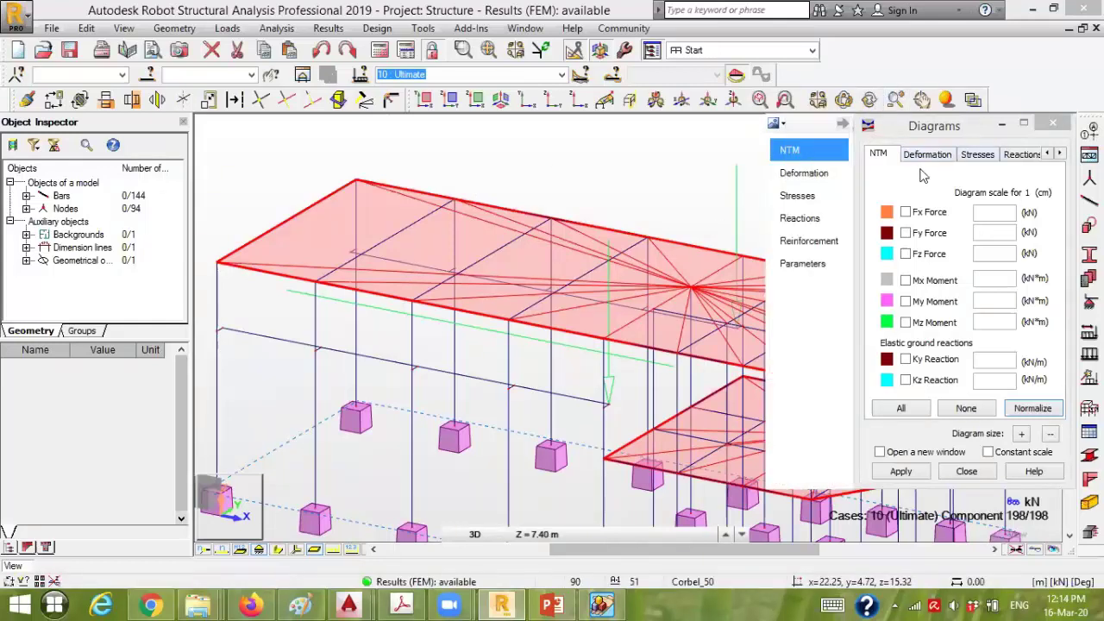
Minimize the Diagrams window and review the list of defined bar sections
click(1000, 125)
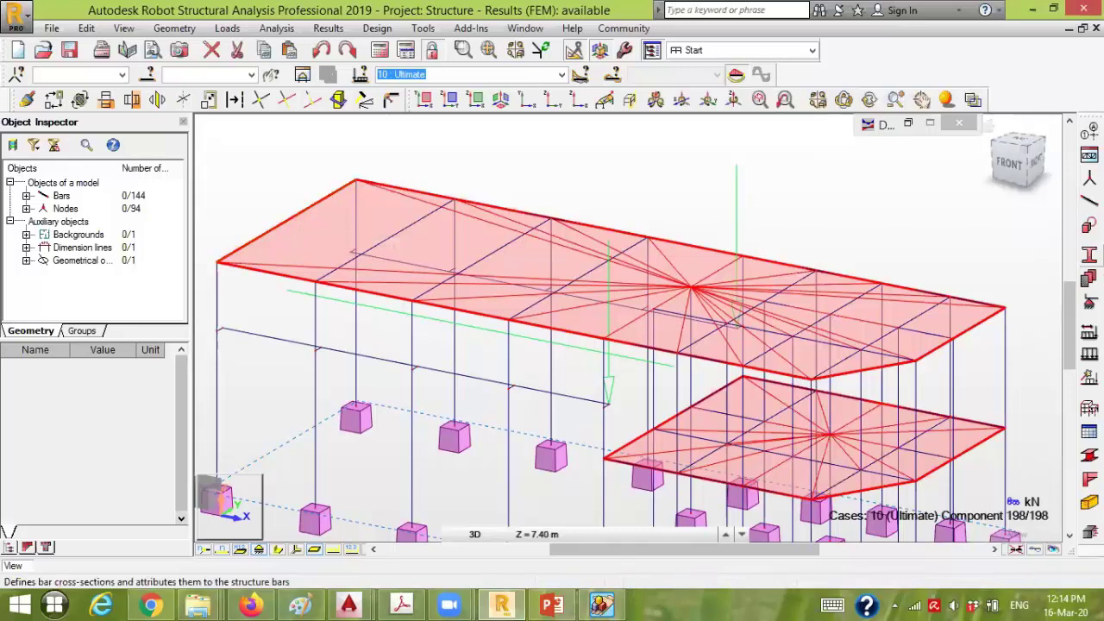
click(1088, 256)
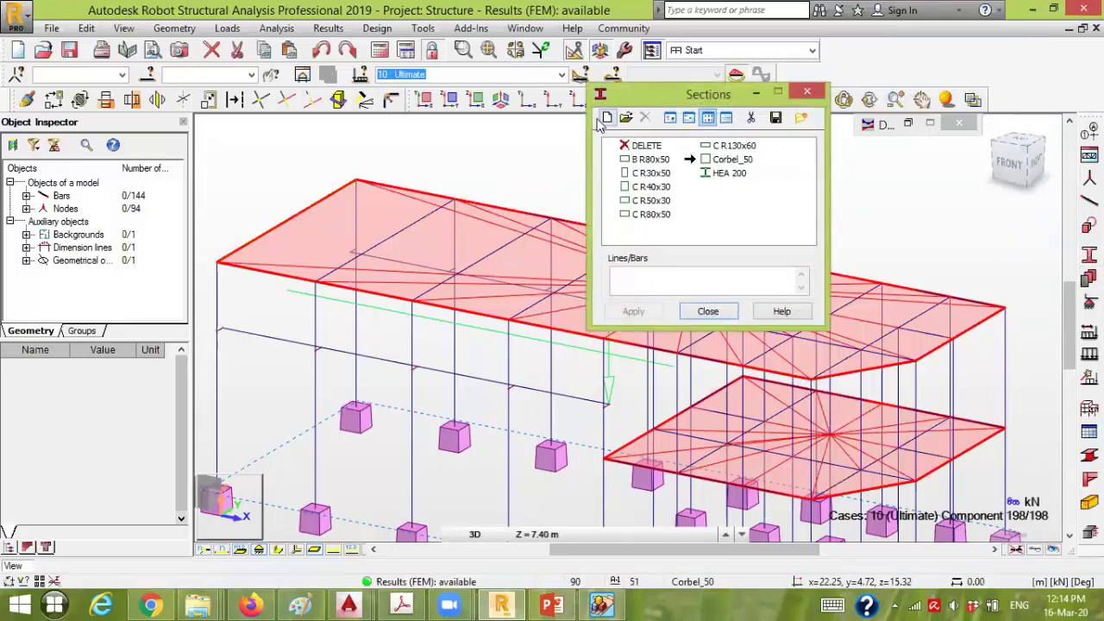
click(709, 312)
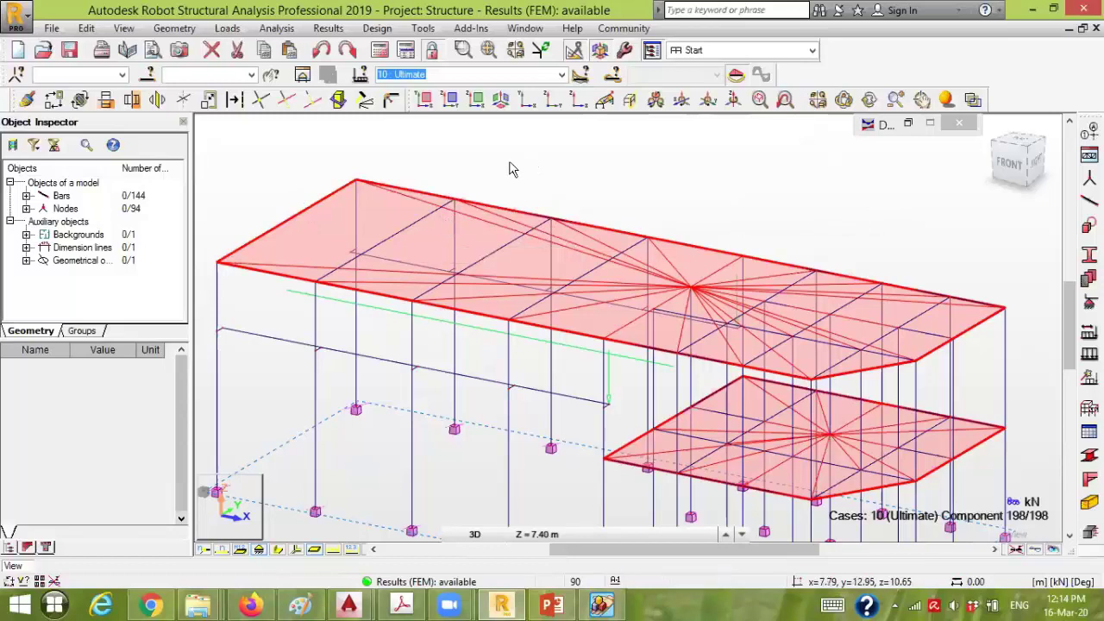
Select transverse roof beam 109 and import it into provided reinforcement design with simple cases, grouped according to story
click(303, 211)
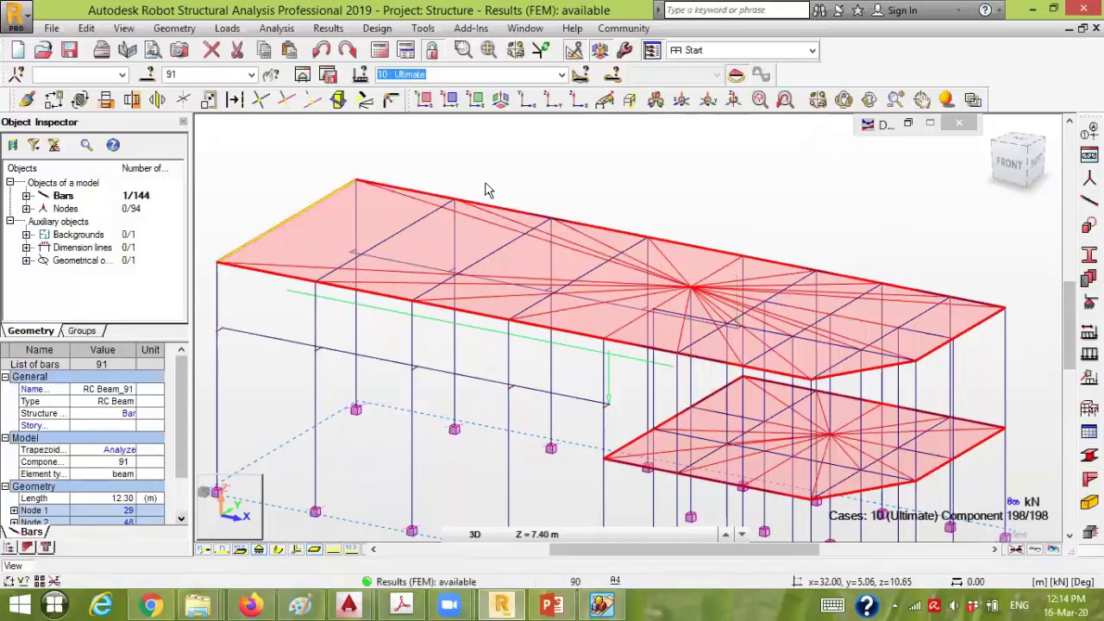
click(438, 220)
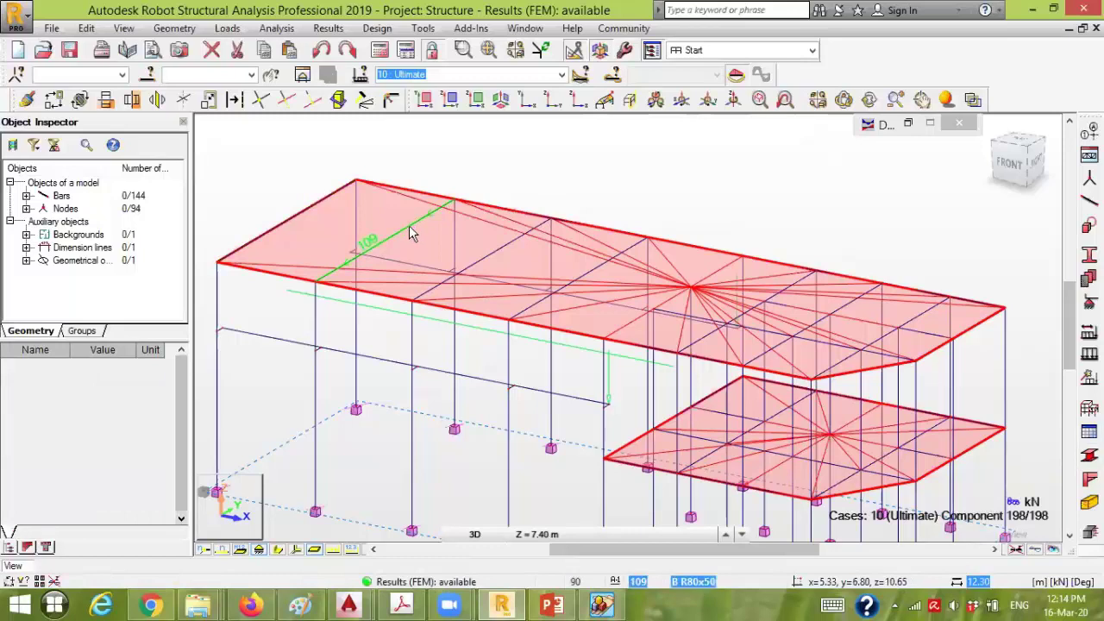
click(410, 233)
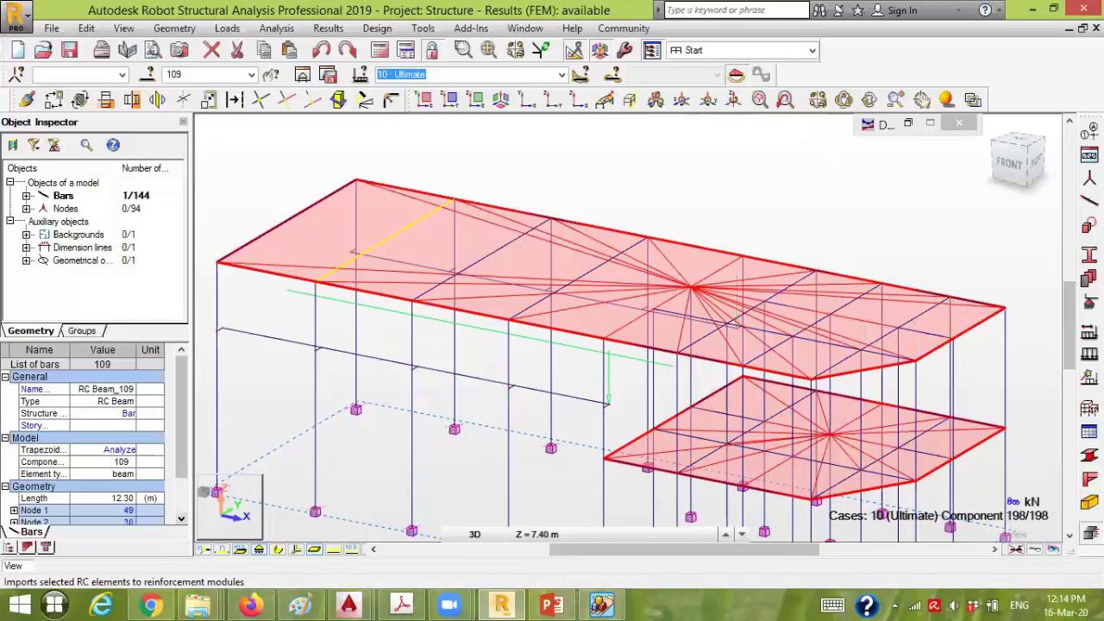
click(1088, 528)
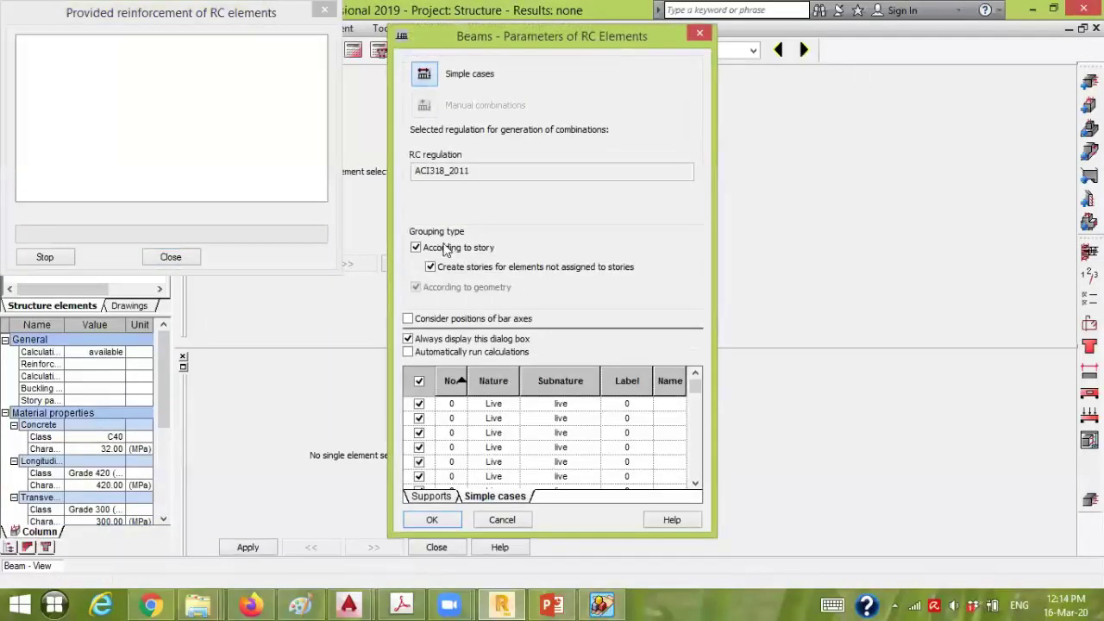
click(445, 519)
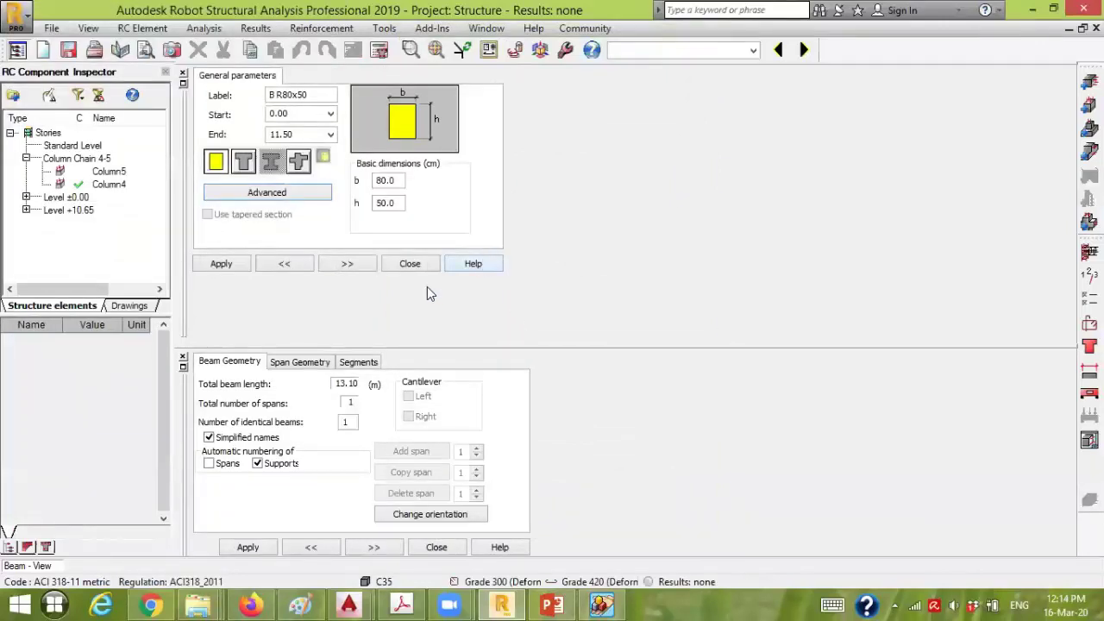
Rearrange the beam's section definition panel to show its elevation, run the reinforcement calculation and dismiss the calculation messages
click(183, 84)
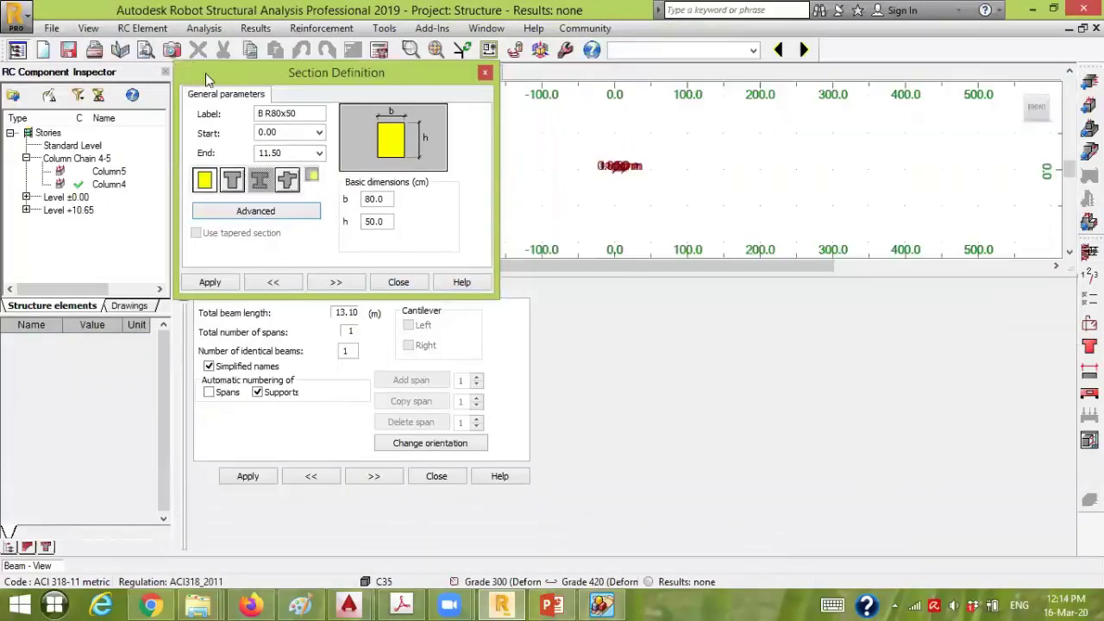
scroll(642, 175, up, 8)
scroll(593, 192, up, 3)
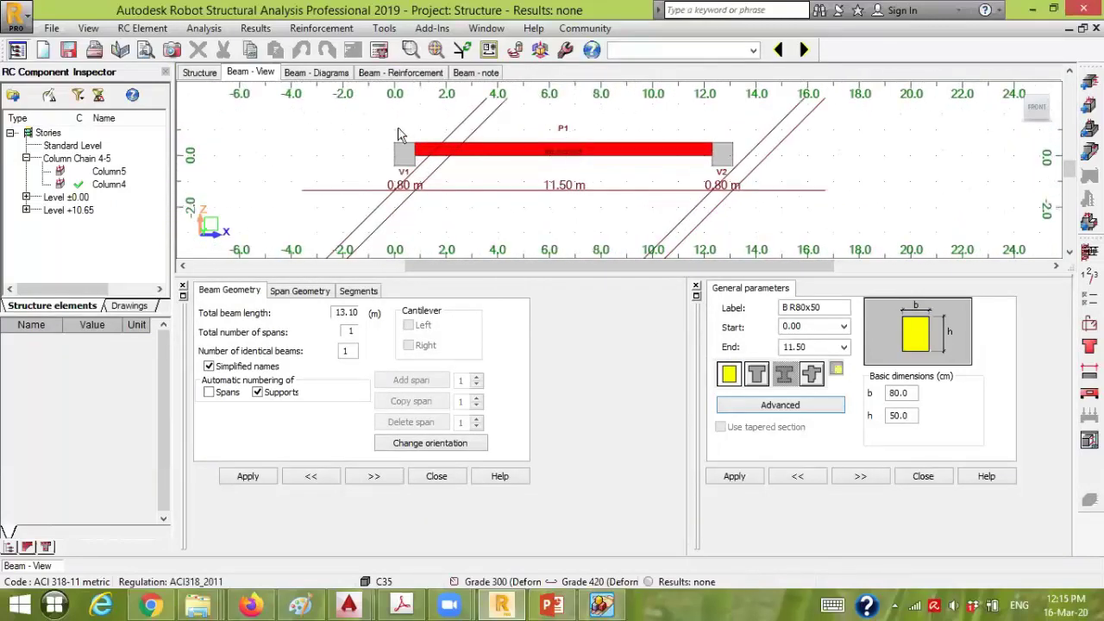
click(379, 50)
click(610, 377)
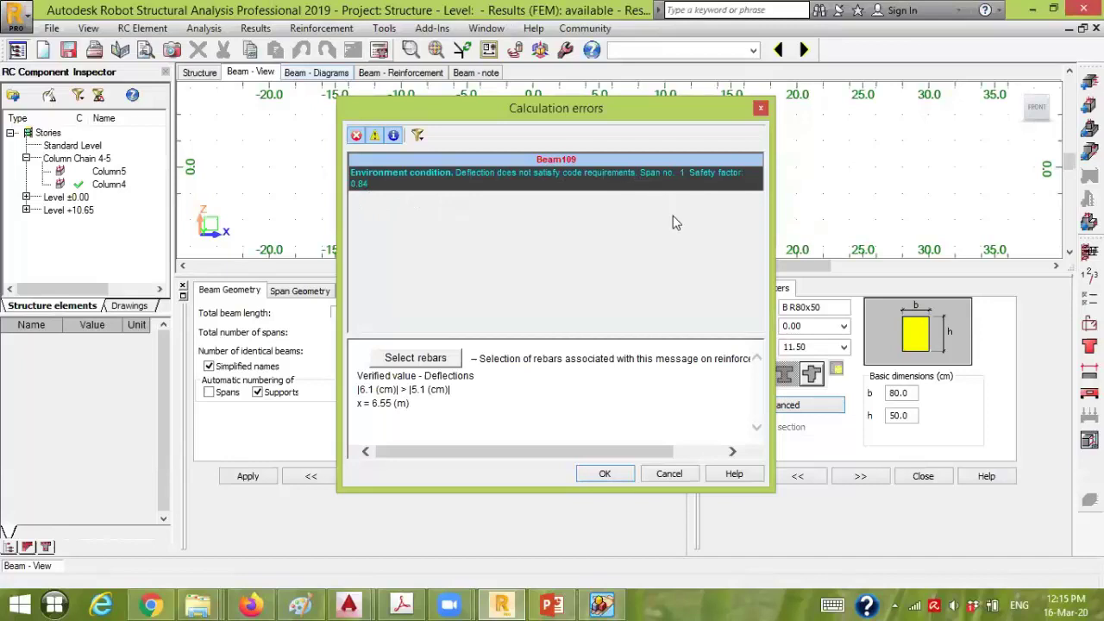
click(668, 473)
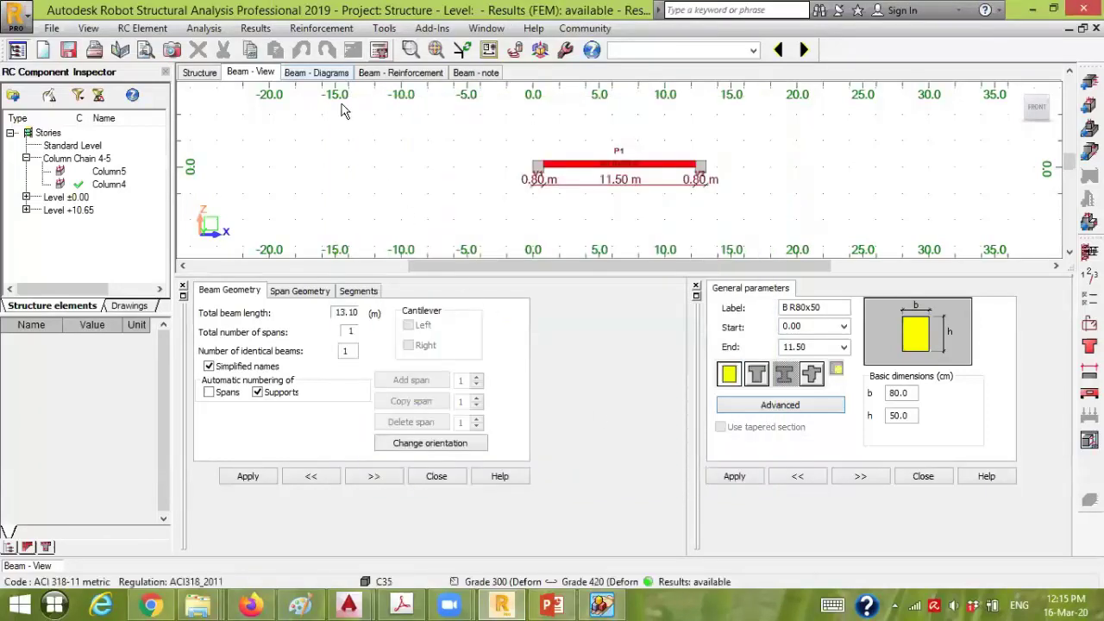
Examine the beam's bending moment and shear diagrams, and plot the Total d(LT) deflection to read its midspan value
click(319, 72)
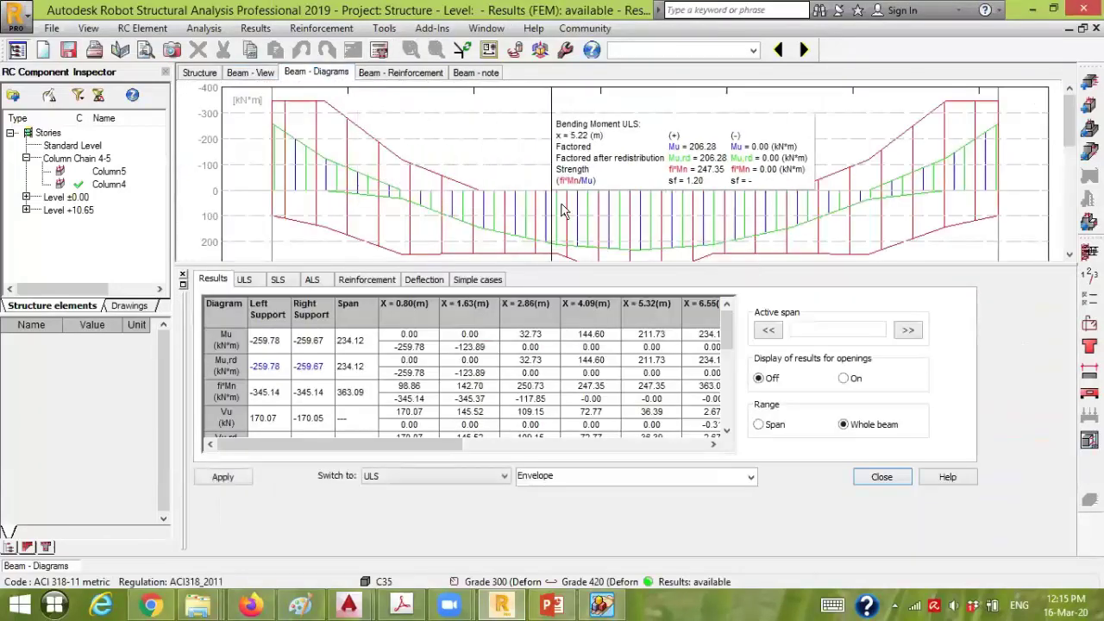
drag(1072, 138, 1072, 238)
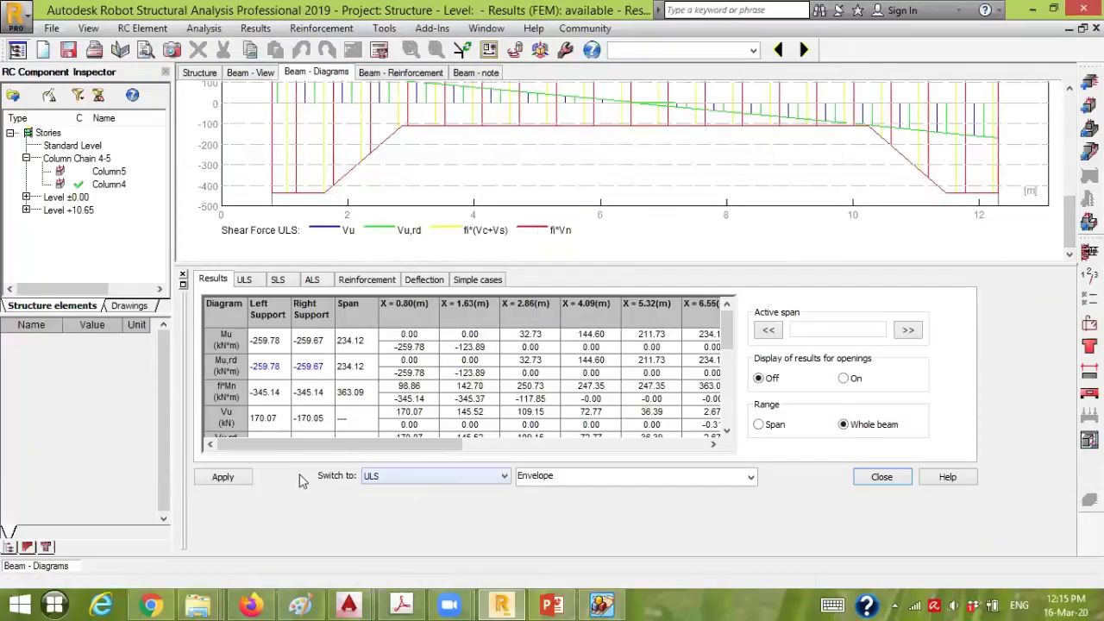
click(422, 283)
click(237, 353)
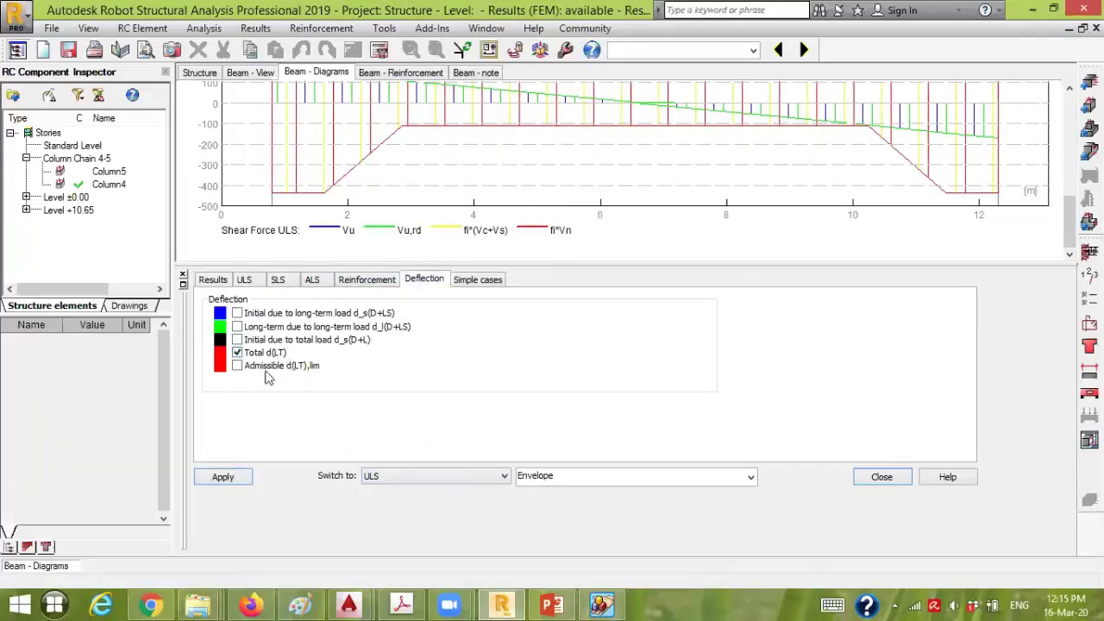
click(236, 480)
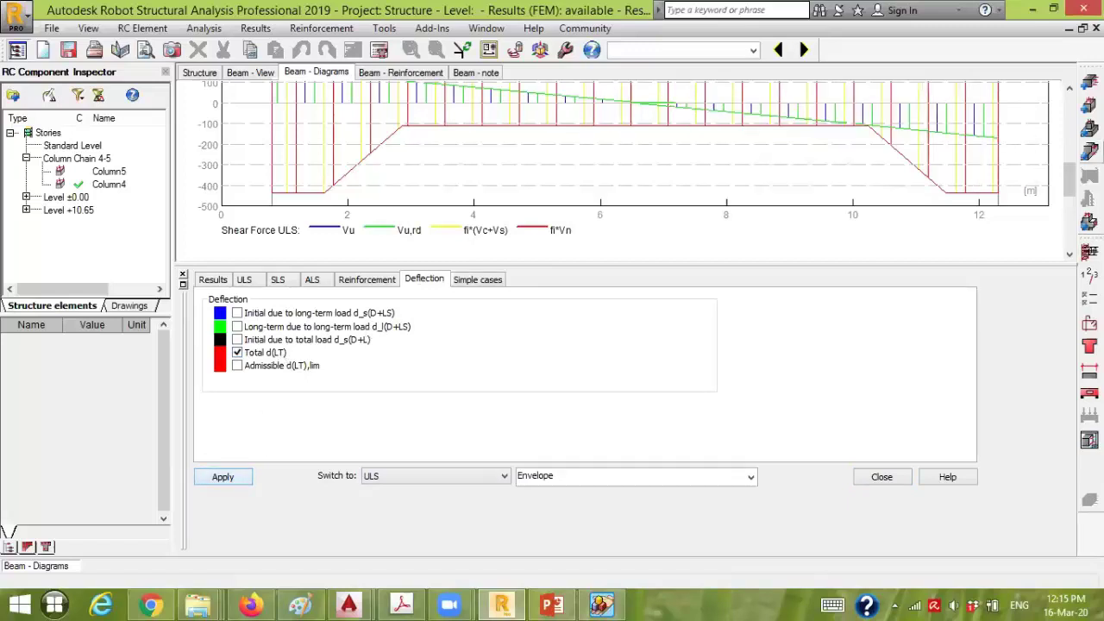
drag(1069, 181, 1062, 235)
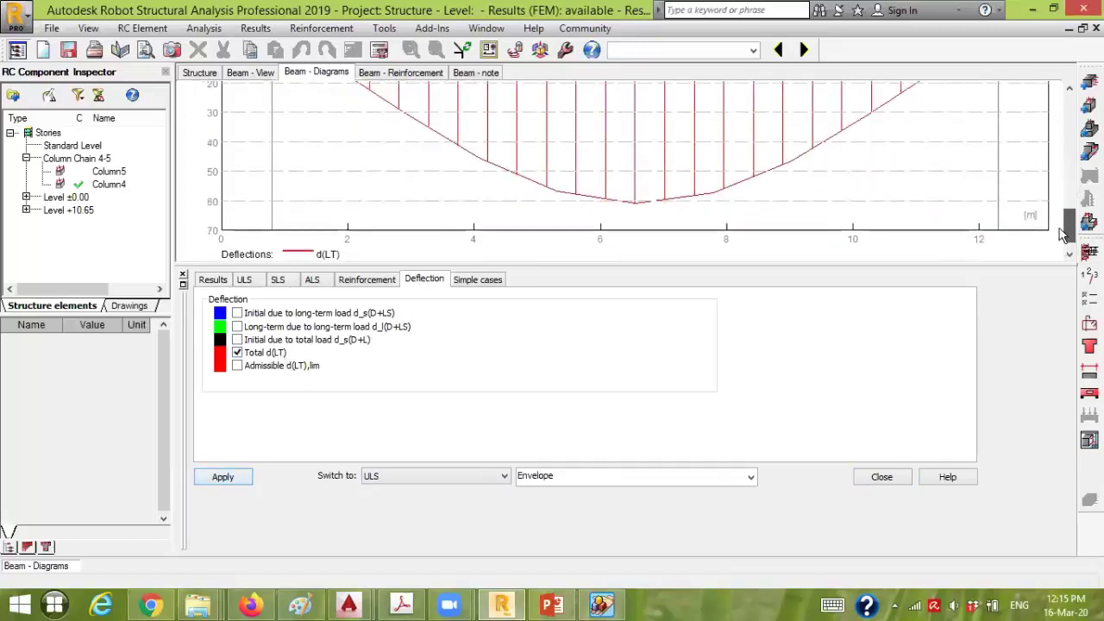
mouse_move(644, 216)
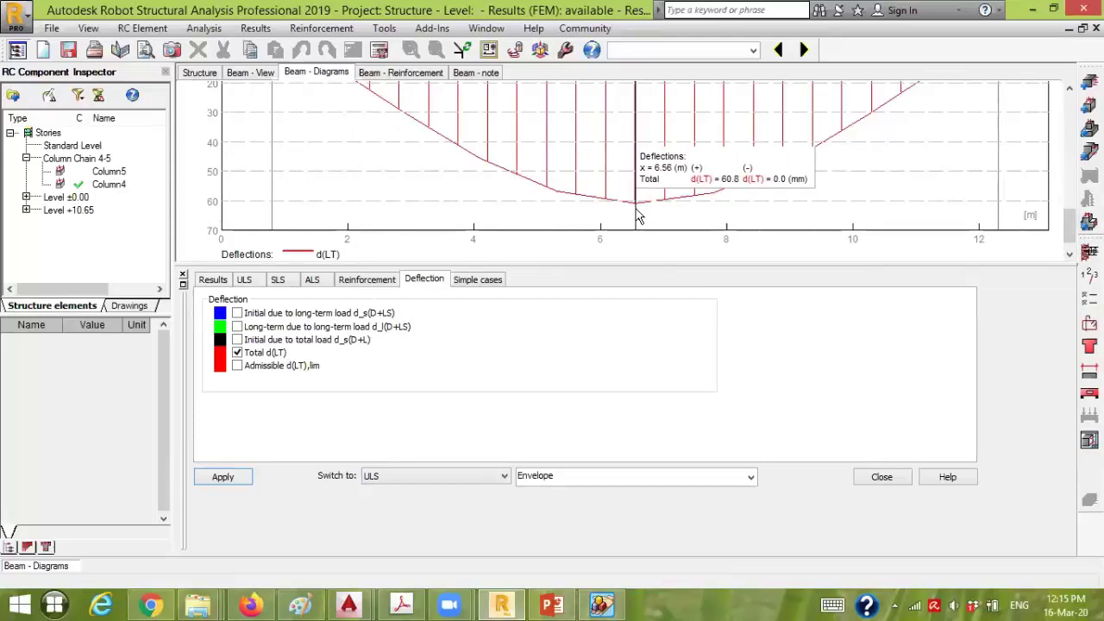
scroll(638, 217, up, 4)
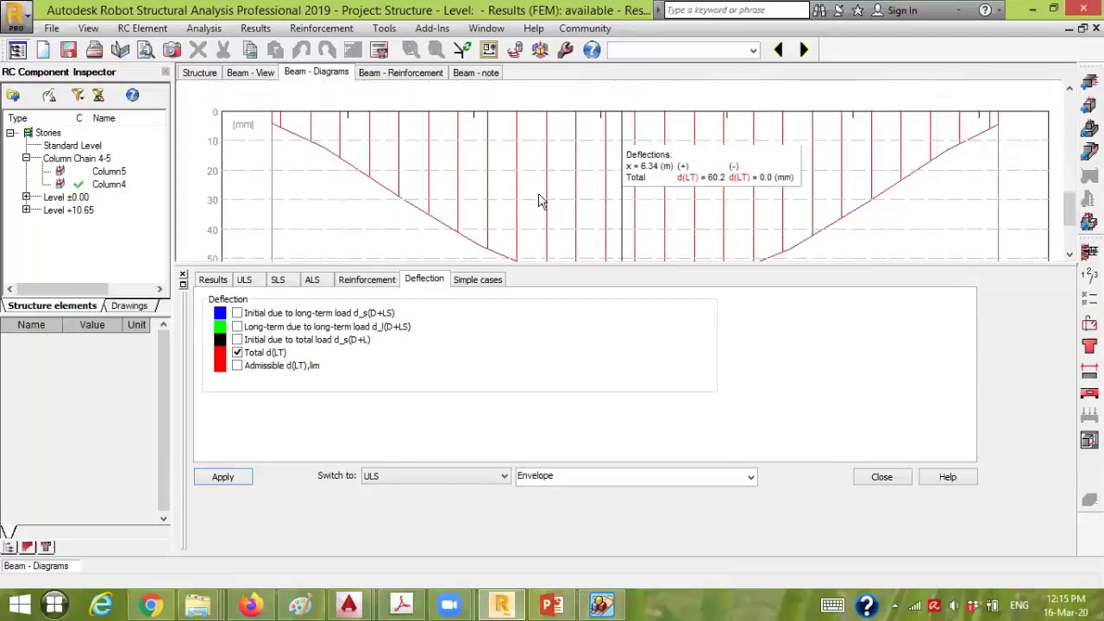
In the beam's calculation options, enable the span-based deflection limit and set it to l/240
click(205, 29)
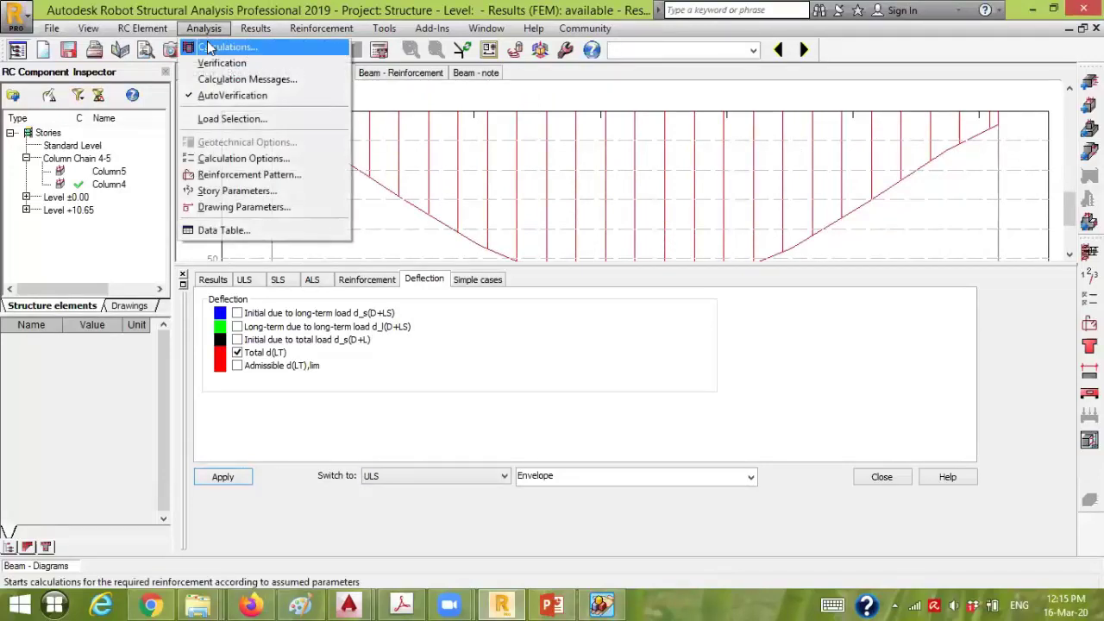
click(226, 158)
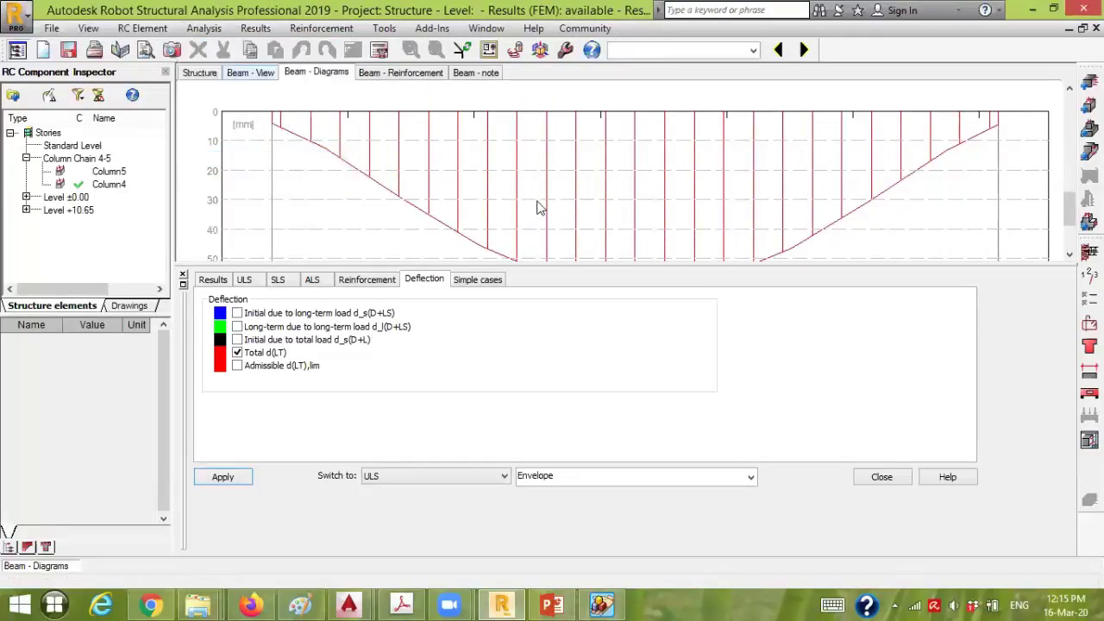
click(491, 192)
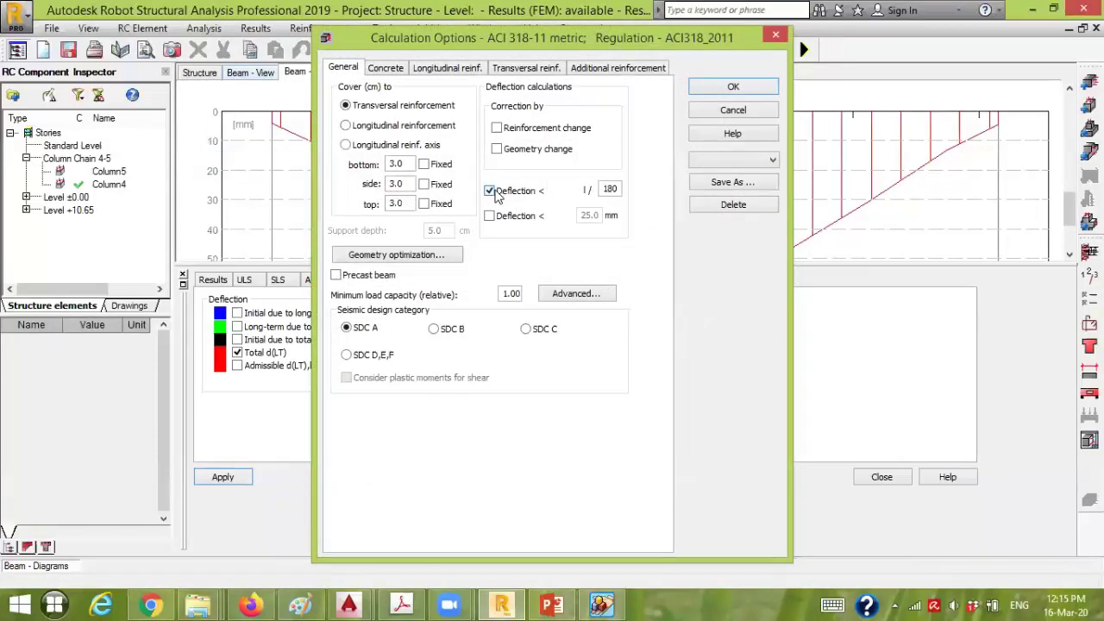
drag(622, 190, 580, 189)
text(24)
drag(617, 193, 602, 191)
text(24)
click(762, 92)
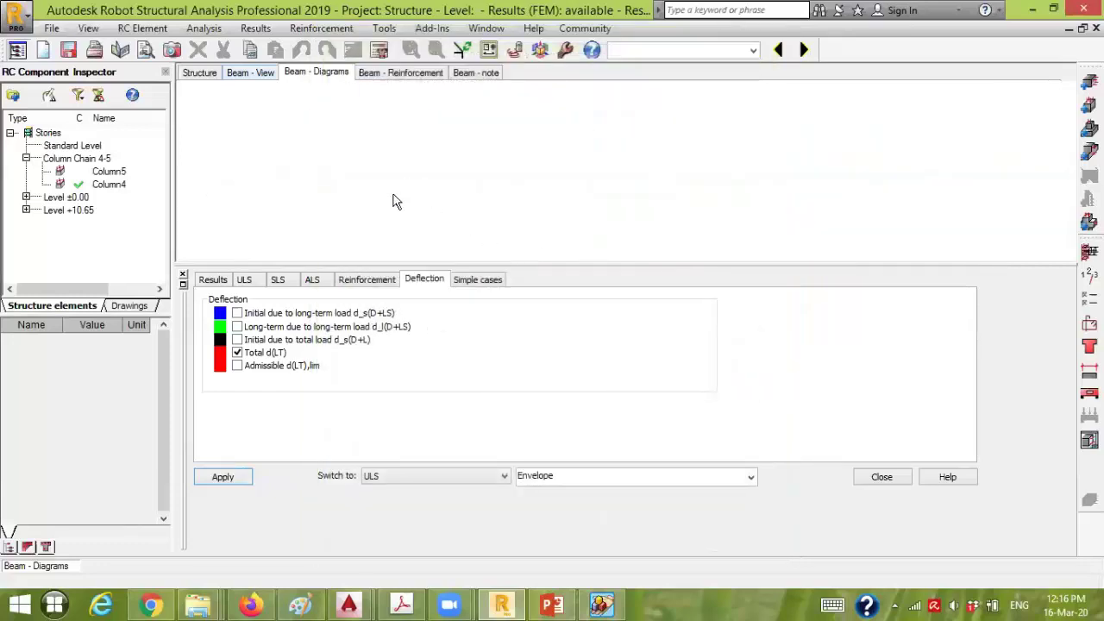
Recalculate the beam's reinforcement with the new deflection limit and dismiss the calculation messages
click(380, 51)
click(604, 375)
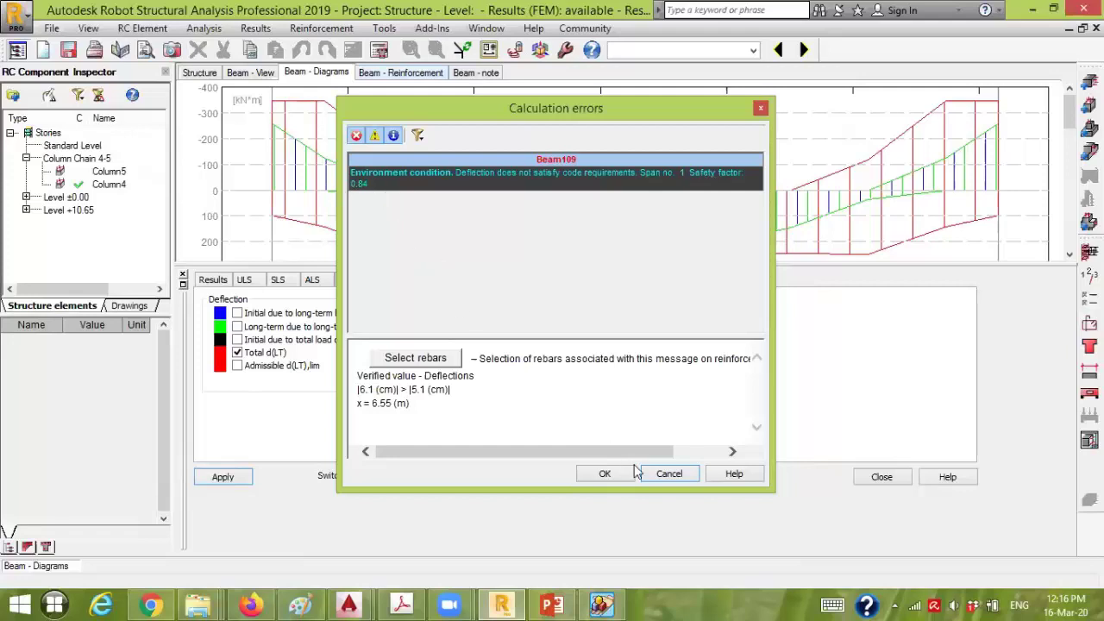
click(664, 473)
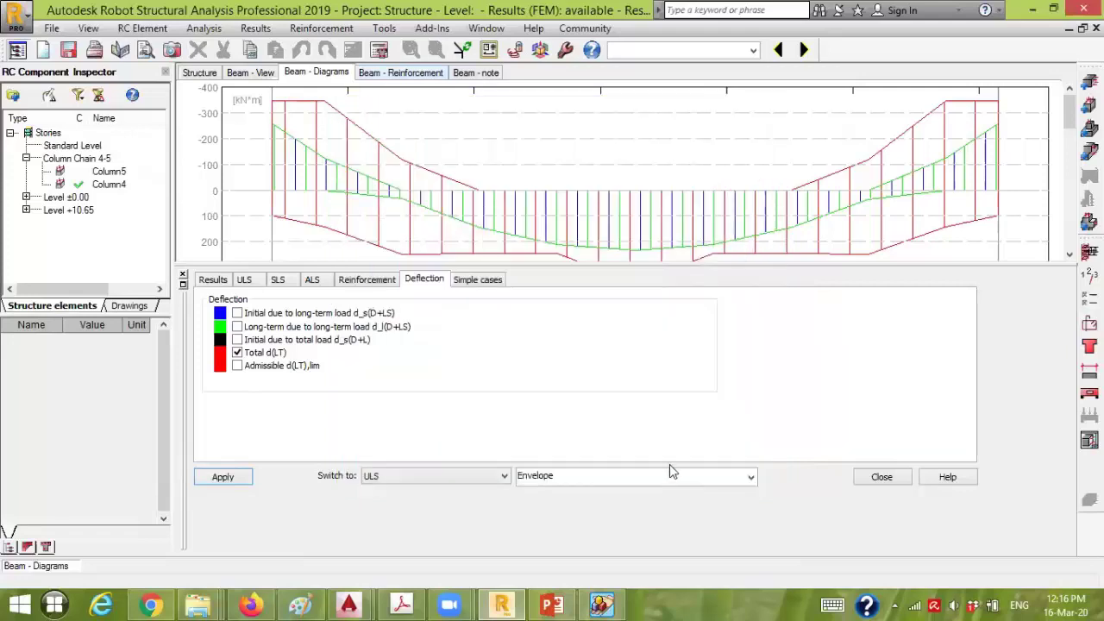
Review the beam's reinforcement layout and bar table, and open its calculation note
click(398, 74)
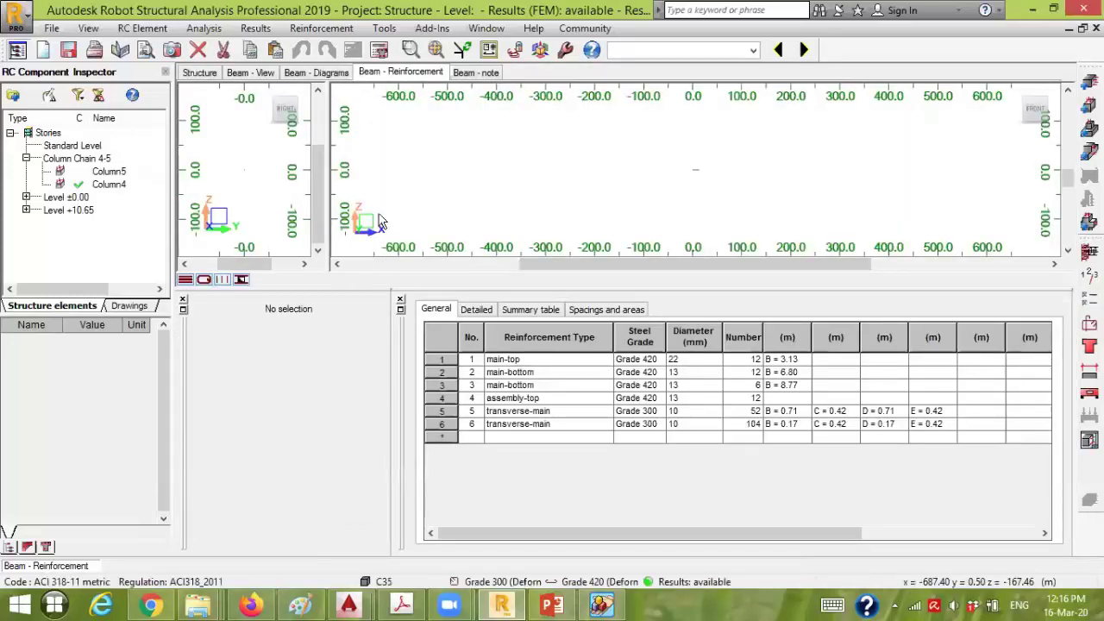
scroll(695, 180, up, 10)
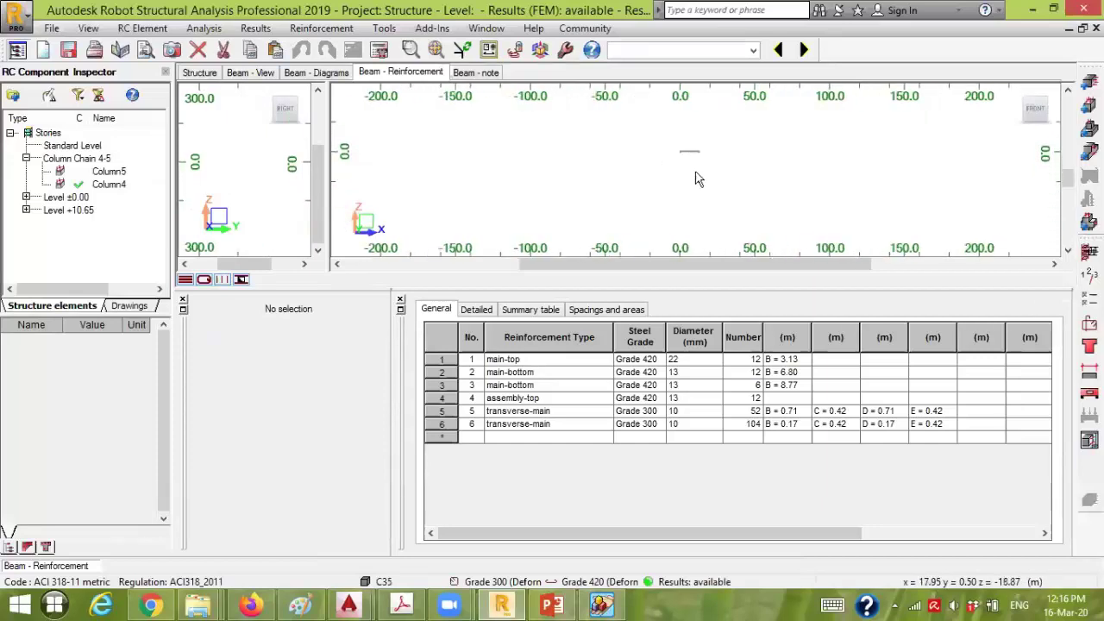
scroll(701, 223, up, 4)
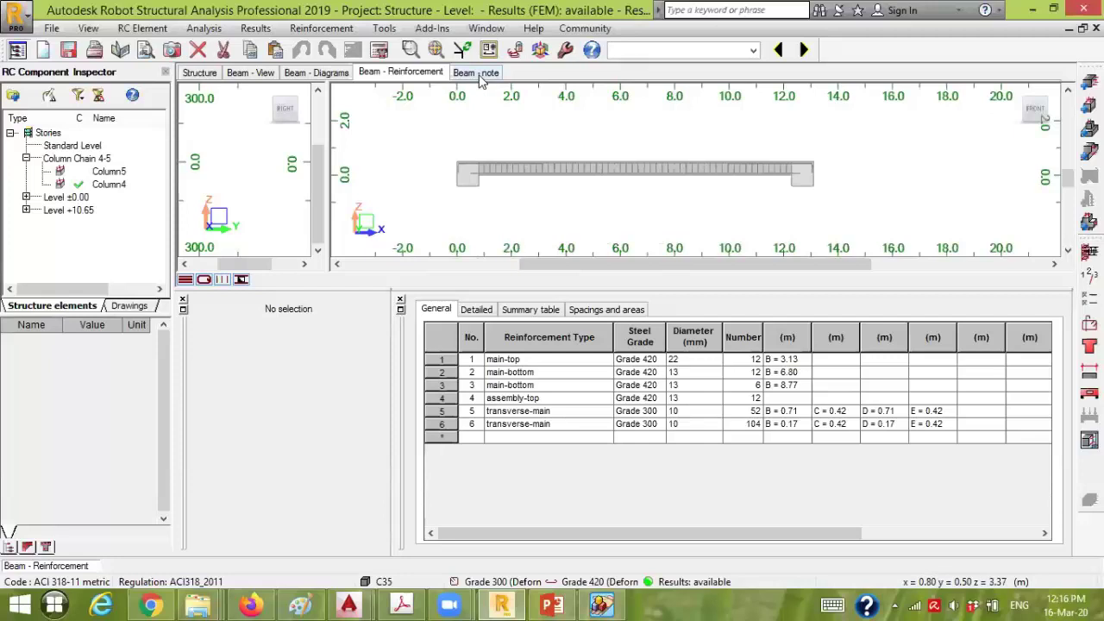
click(481, 76)
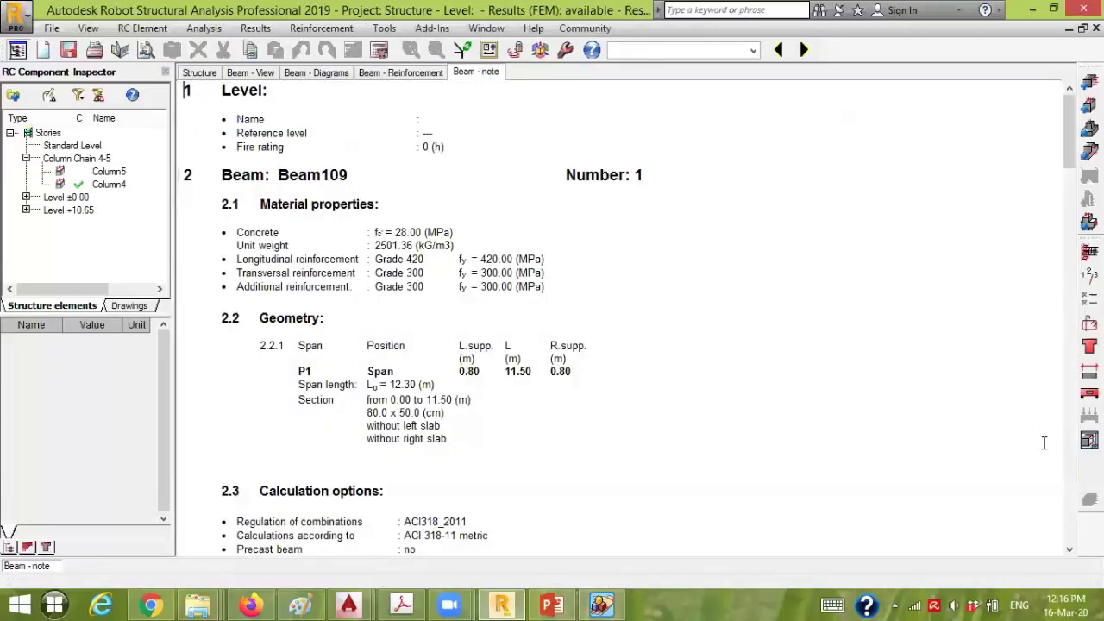
Generate the final reinforcement drawing of beam 109, and return to the structure model's Start layout with the beam deselected
click(27, 546)
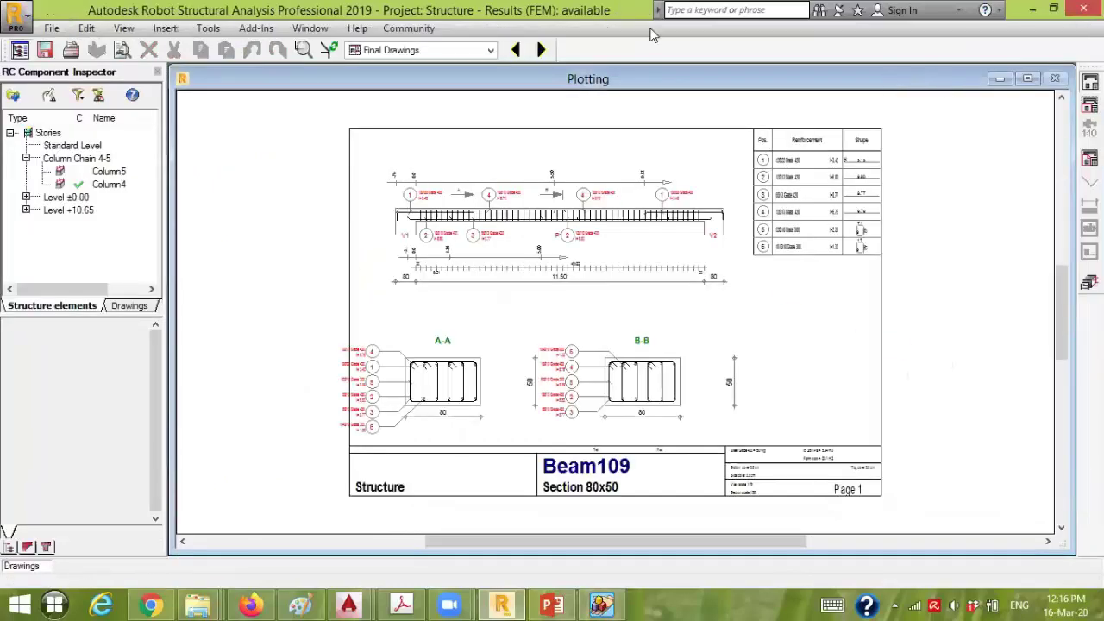
click(491, 51)
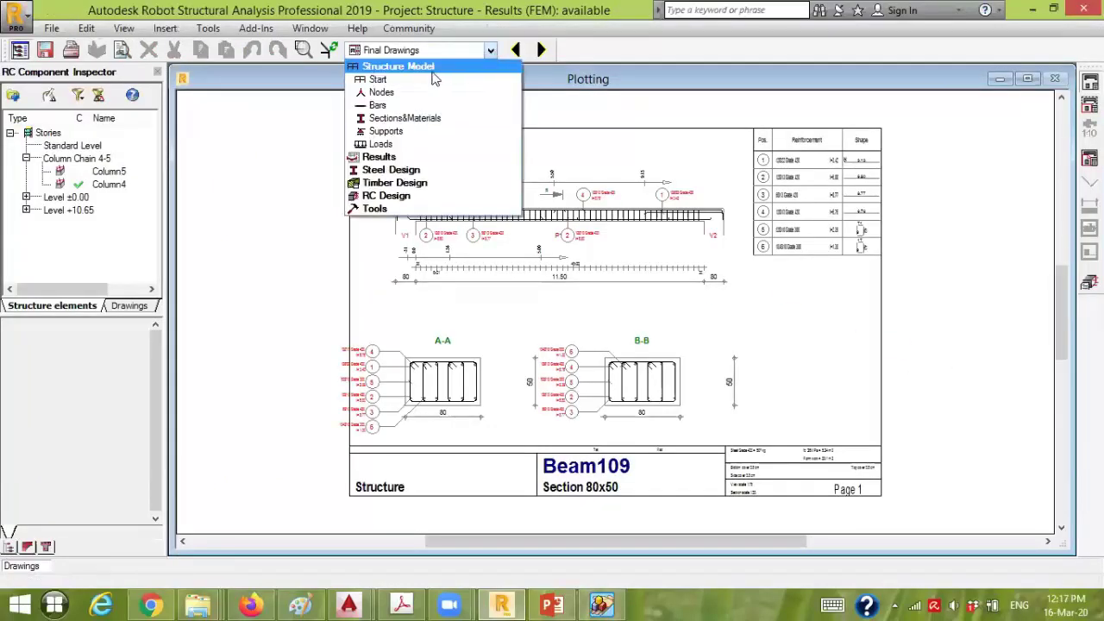
click(431, 79)
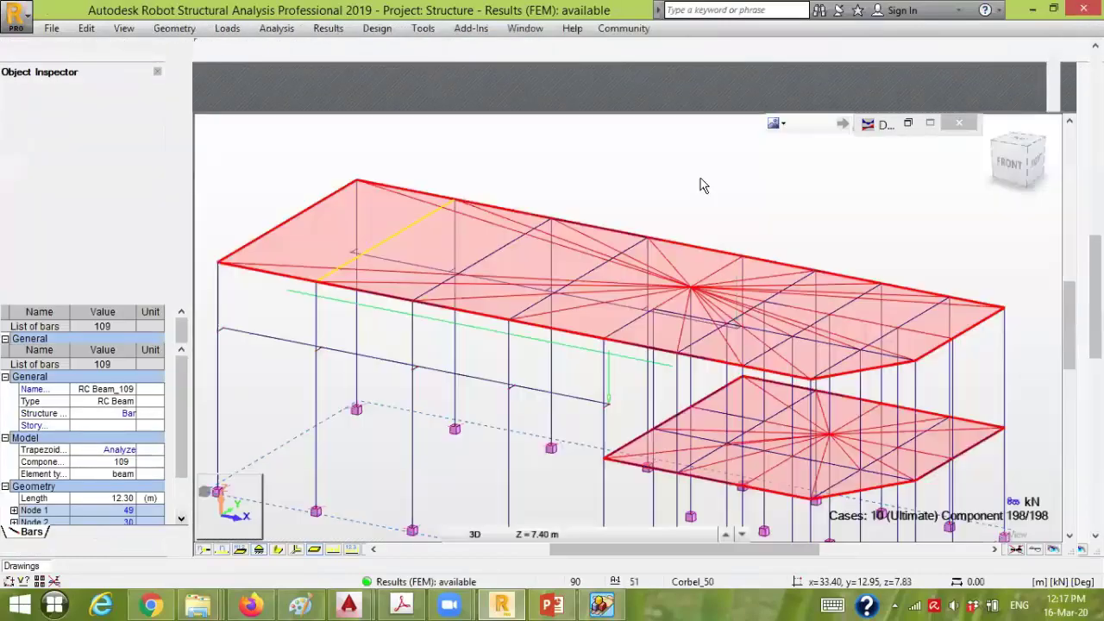
click(702, 207)
middle_drag(706, 213, 699, 158)
scroll(700, 158, down, 1)
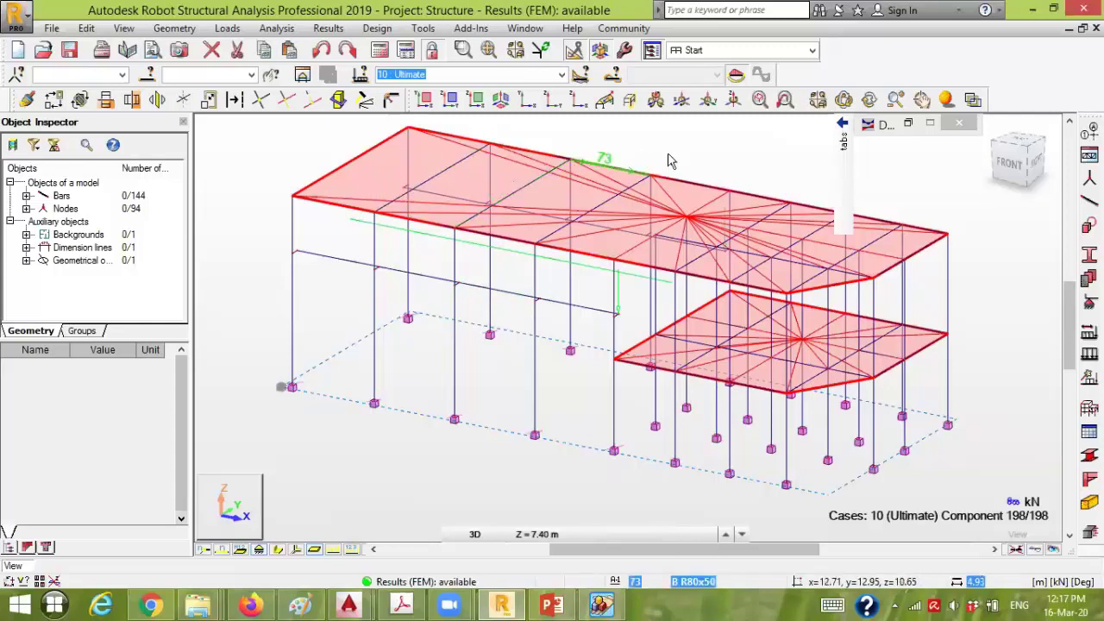
middle_drag(749, 168, 733, 178)
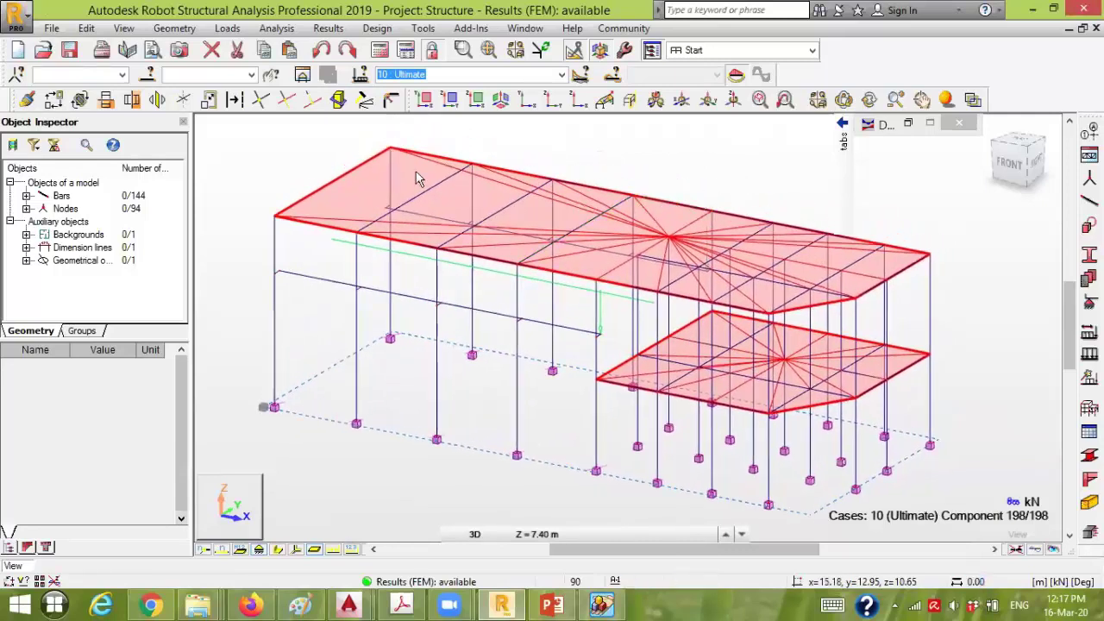